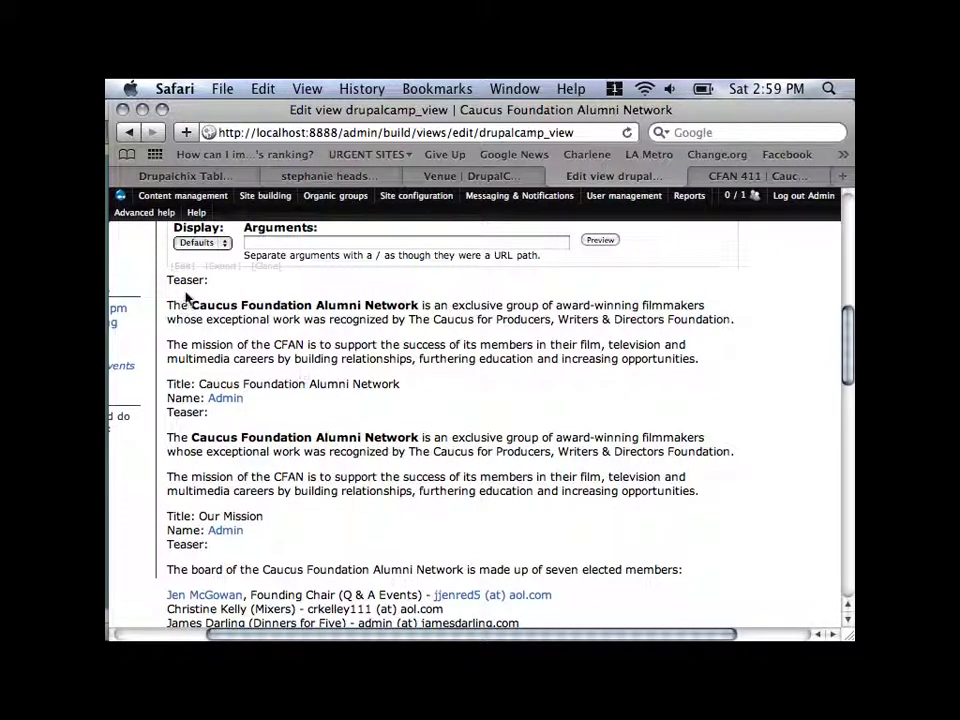
Examine the teasers, titles and author names of the mixed content listed in the view's live preview
drag(174, 284, 203, 391)
click(203, 391)
scroll(362, 430, down, 9)
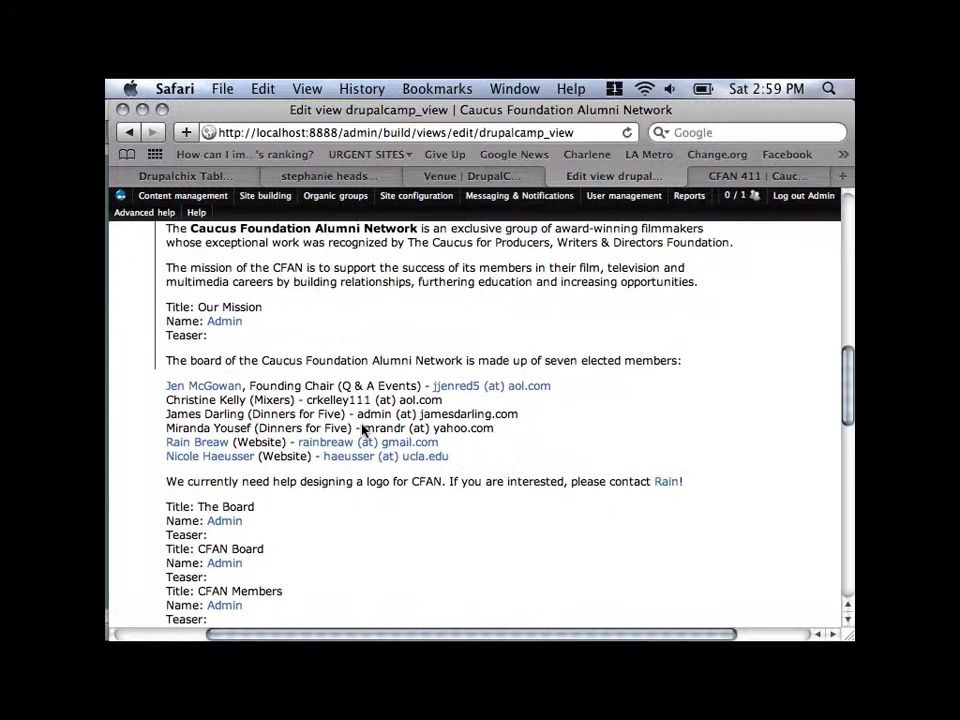
scroll(362, 430, down, 5)
scroll(362, 430, down, 3)
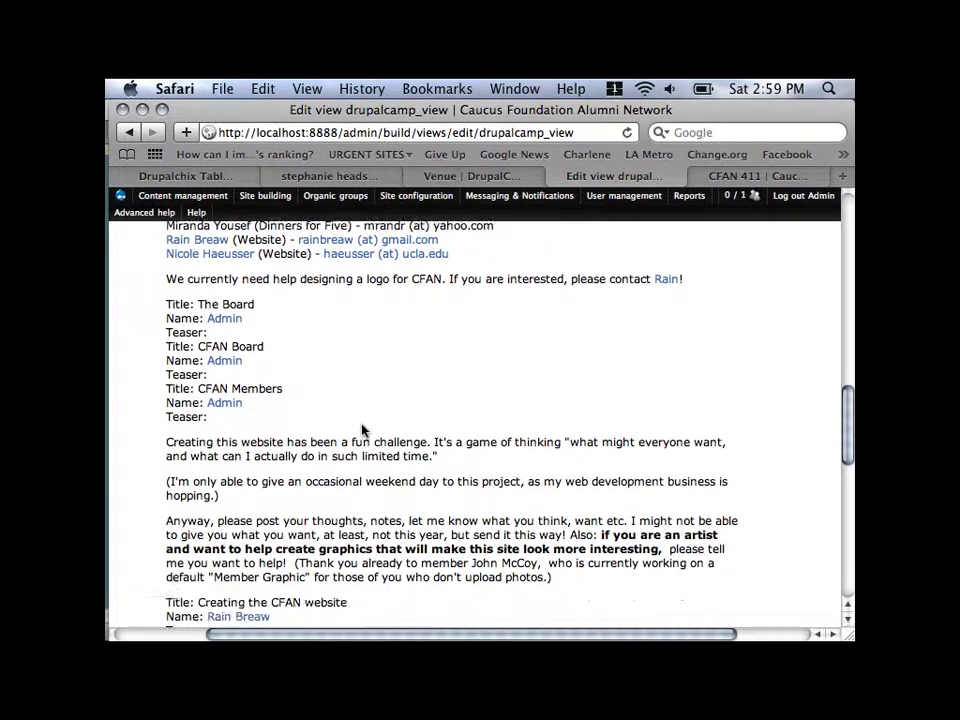
scroll(362, 430, down, 3)
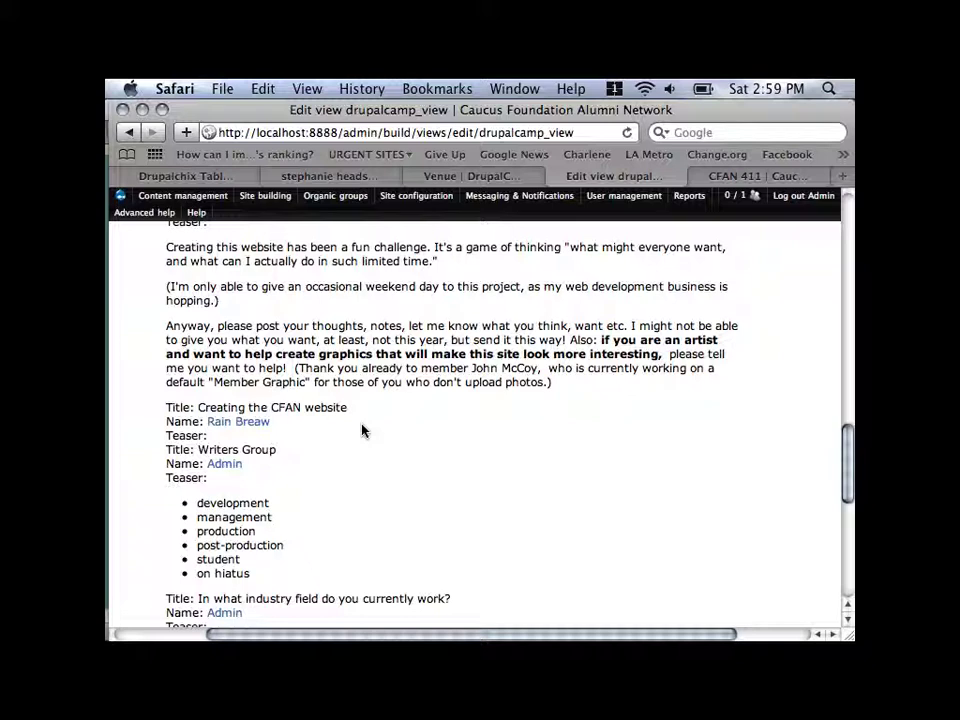
right_click(362, 430)
click(450, 370)
scroll(455, 366, up, 1)
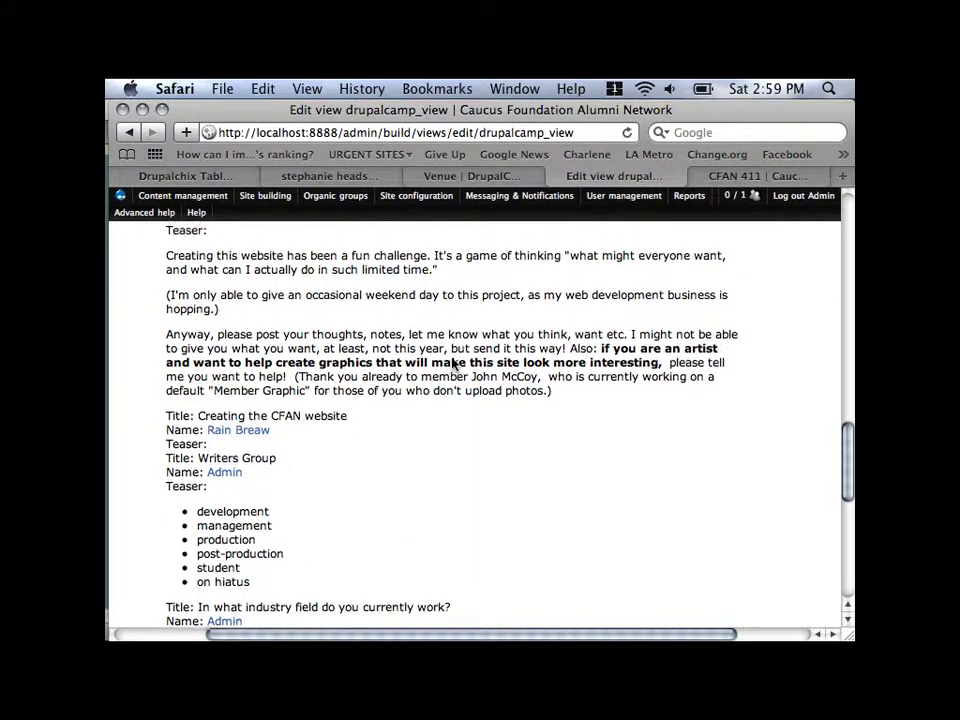
Start adding a filter to the view's default display and narrow the available filters to the Node group
scroll(455, 366, up, 15)
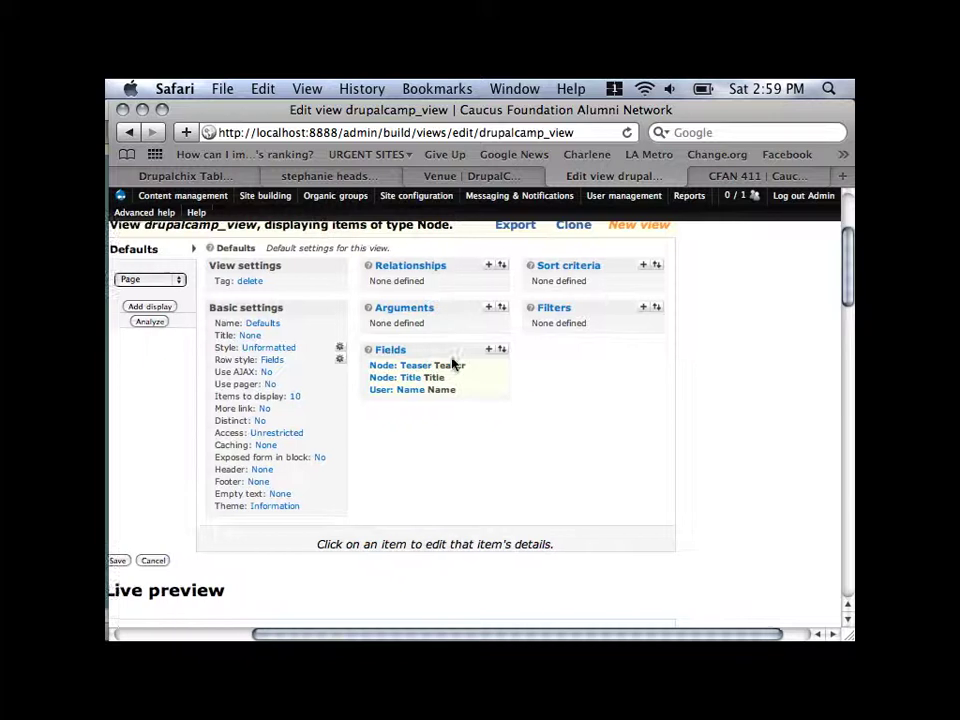
scroll(455, 366, right, 2)
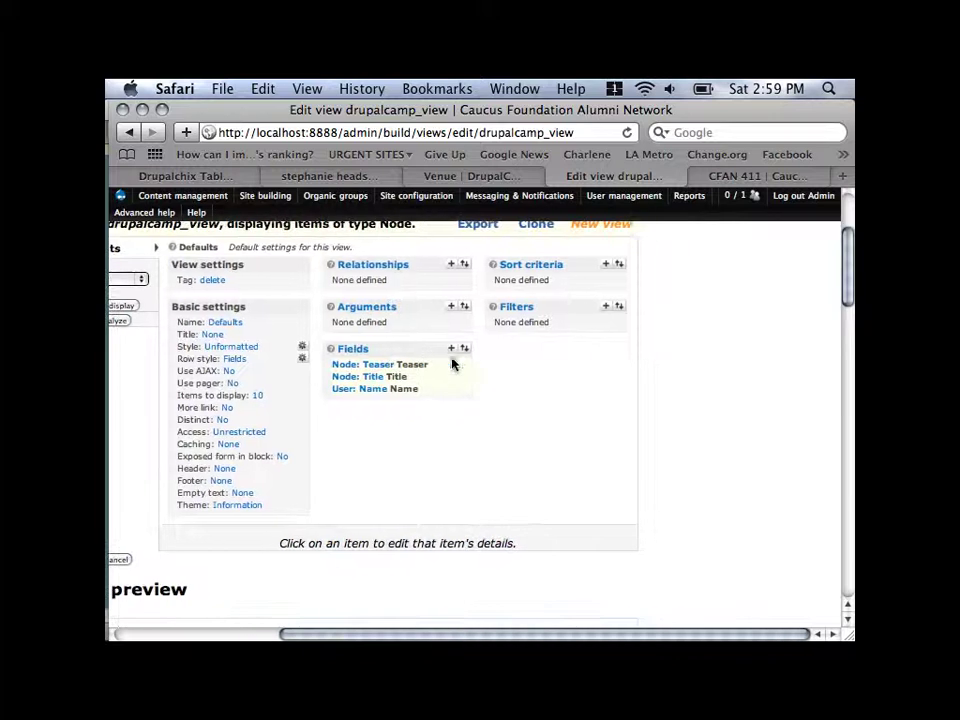
click(608, 309)
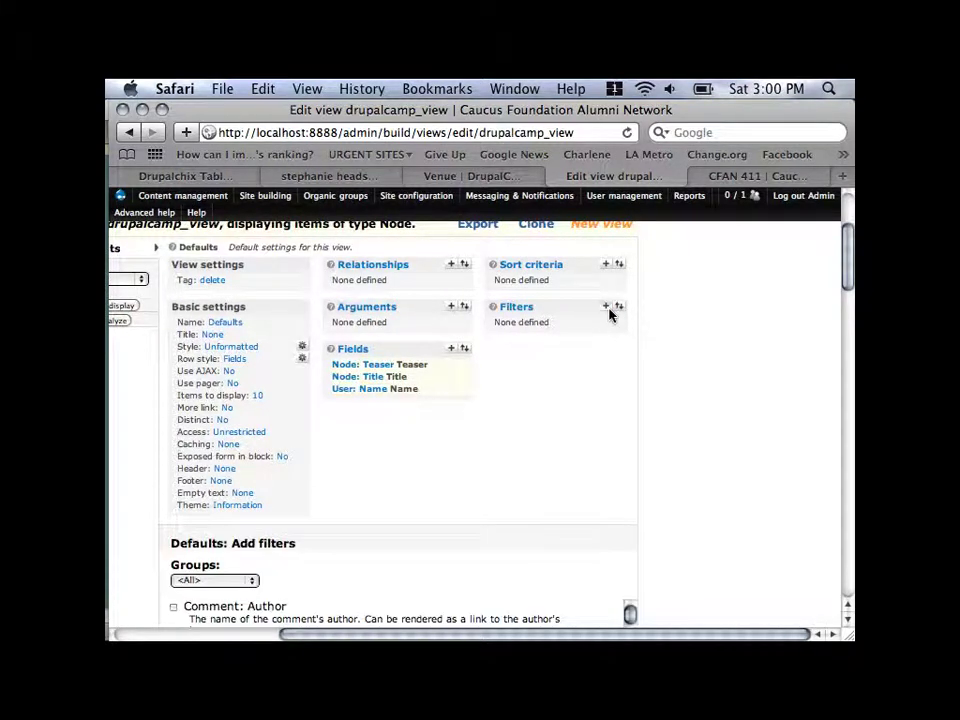
scroll(560, 345, down, 1)
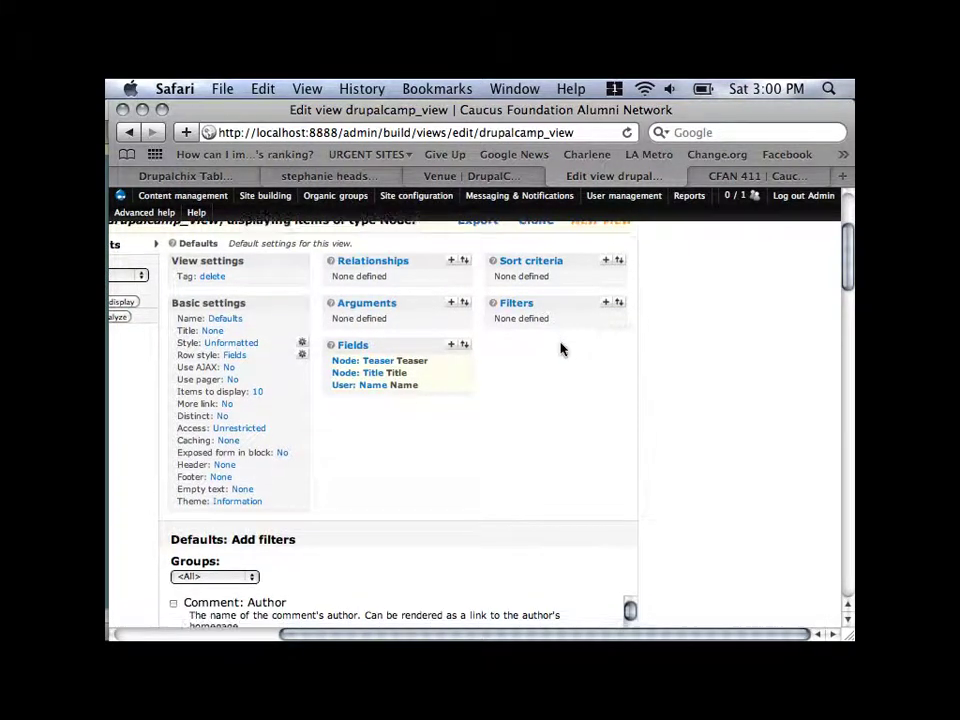
scroll(560, 348, down, 3)
scroll(600, 320, up, 5)
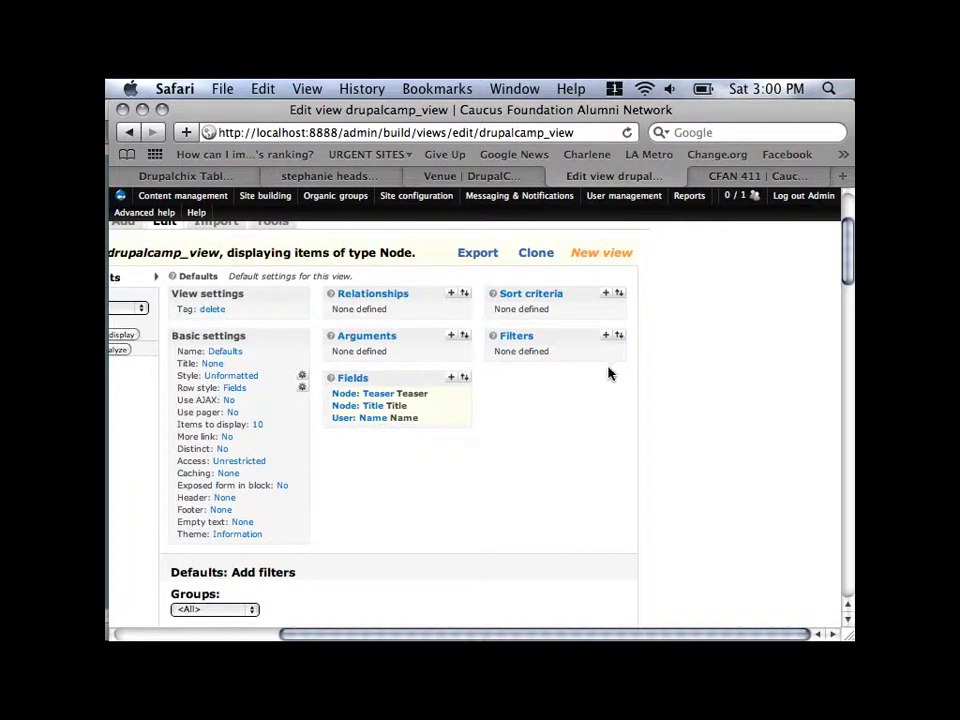
scroll(540, 450, down, 5)
click(259, 420)
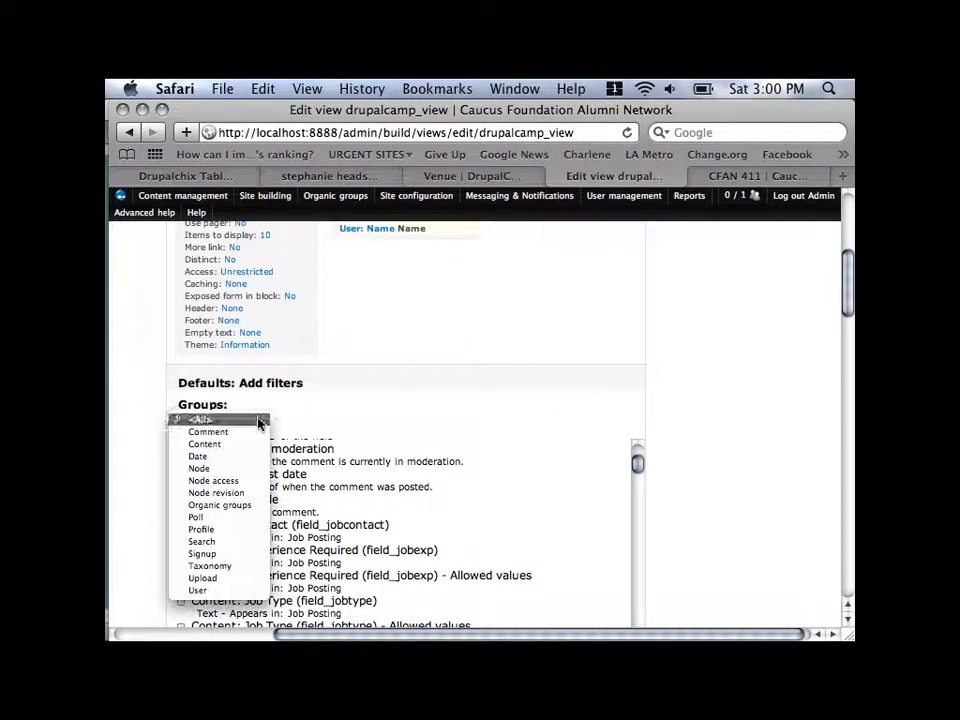
click(441, 392)
scroll(441, 392, down, 5)
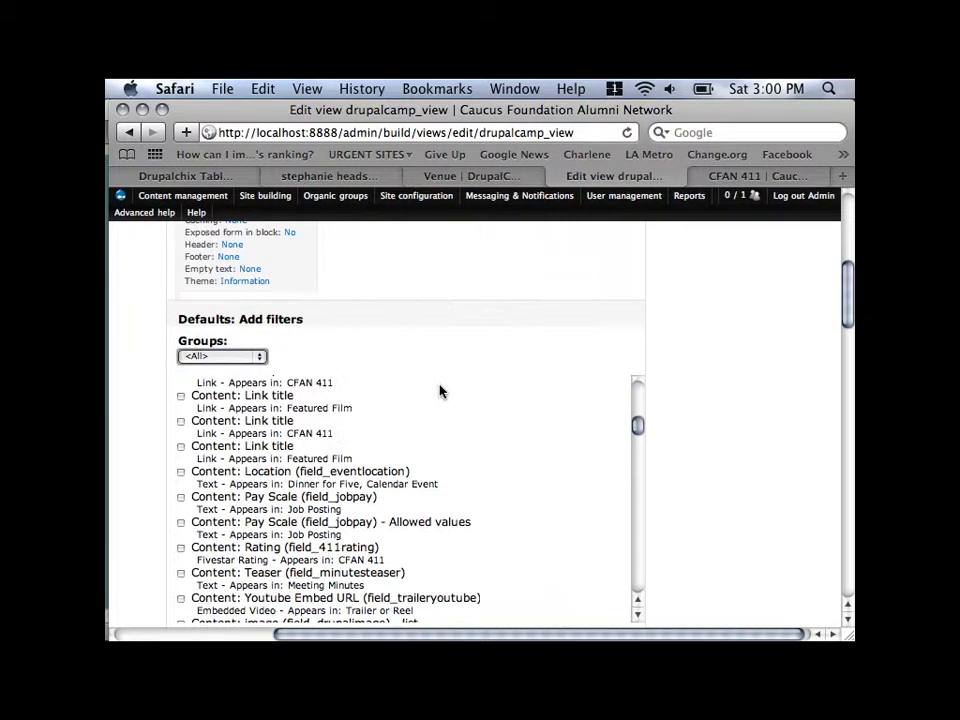
click(252, 356)
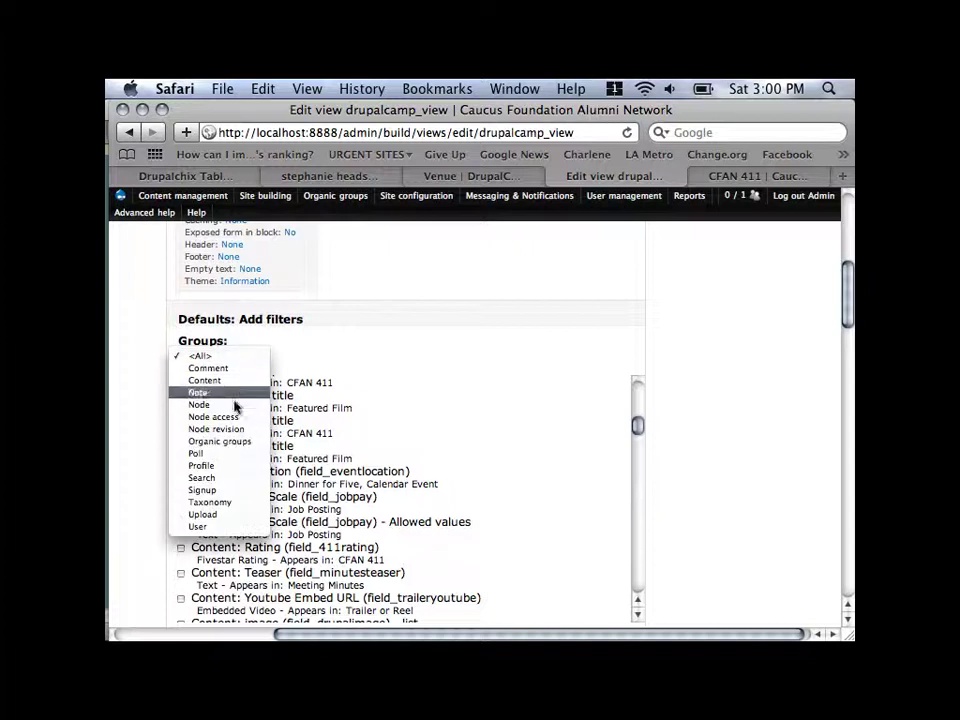
click(234, 404)
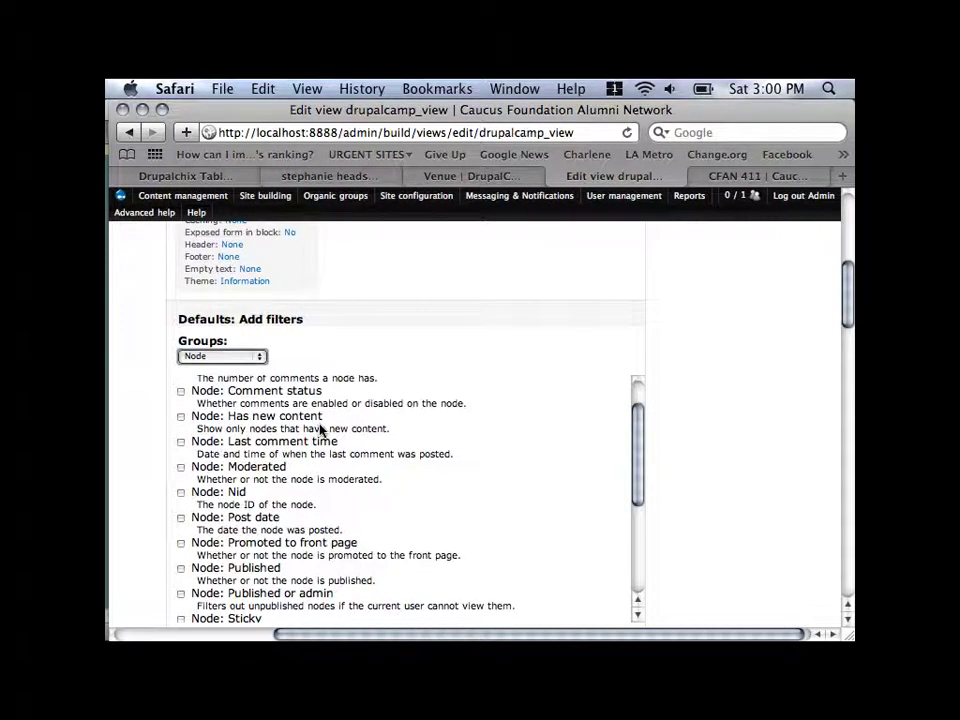
Add the Node: Type filter and restrict it to the CFAN 411 content type
scroll(414, 439, down, 3)
scroll(414, 439, down, 3)
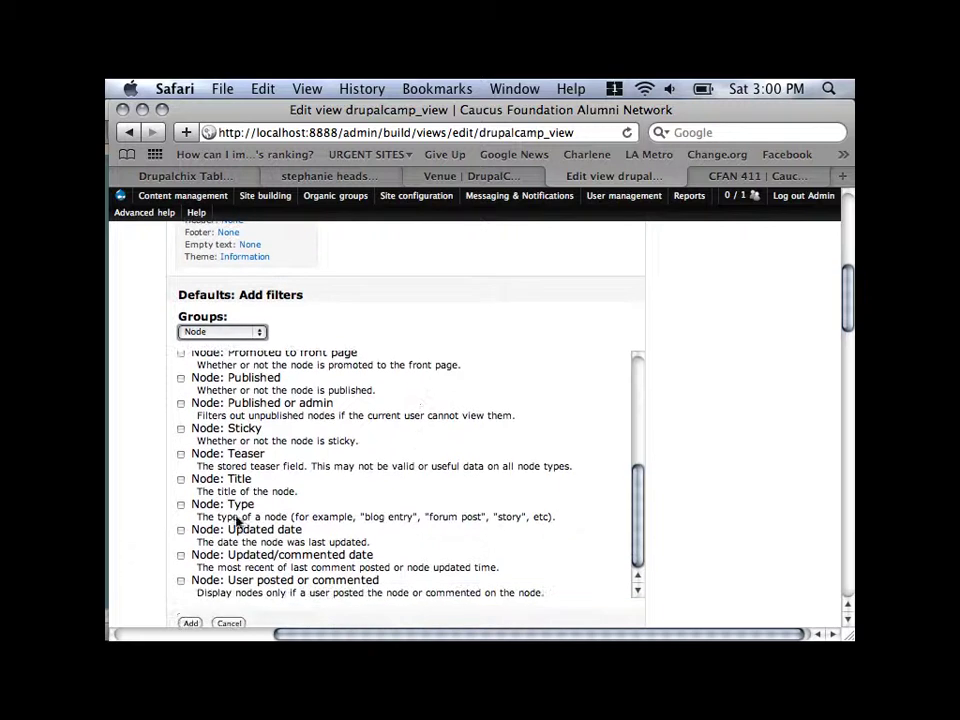
click(181, 505)
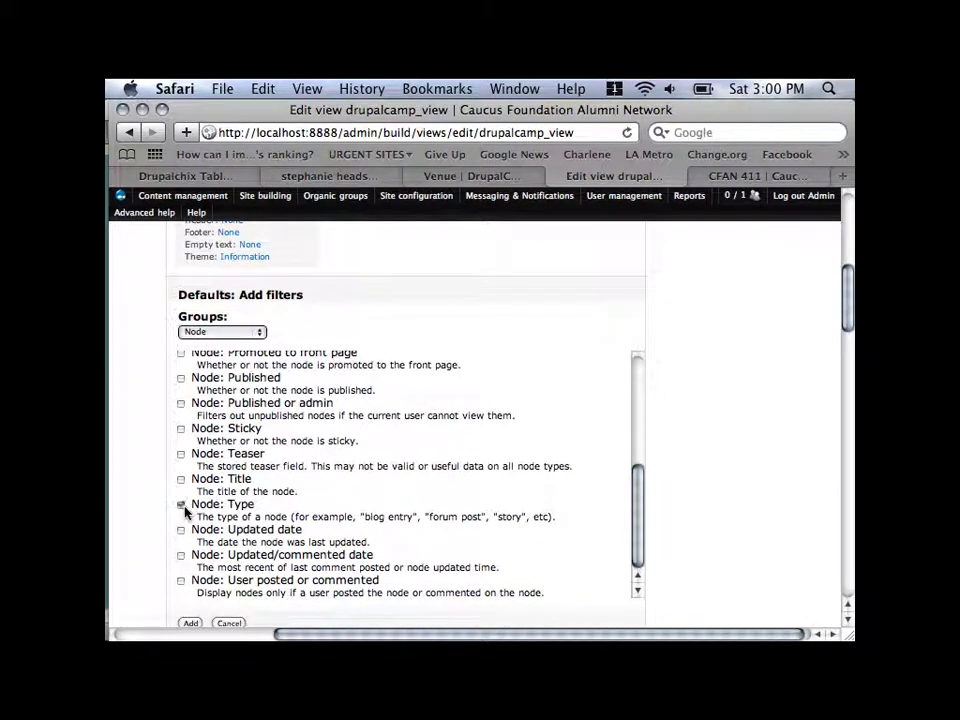
click(190, 623)
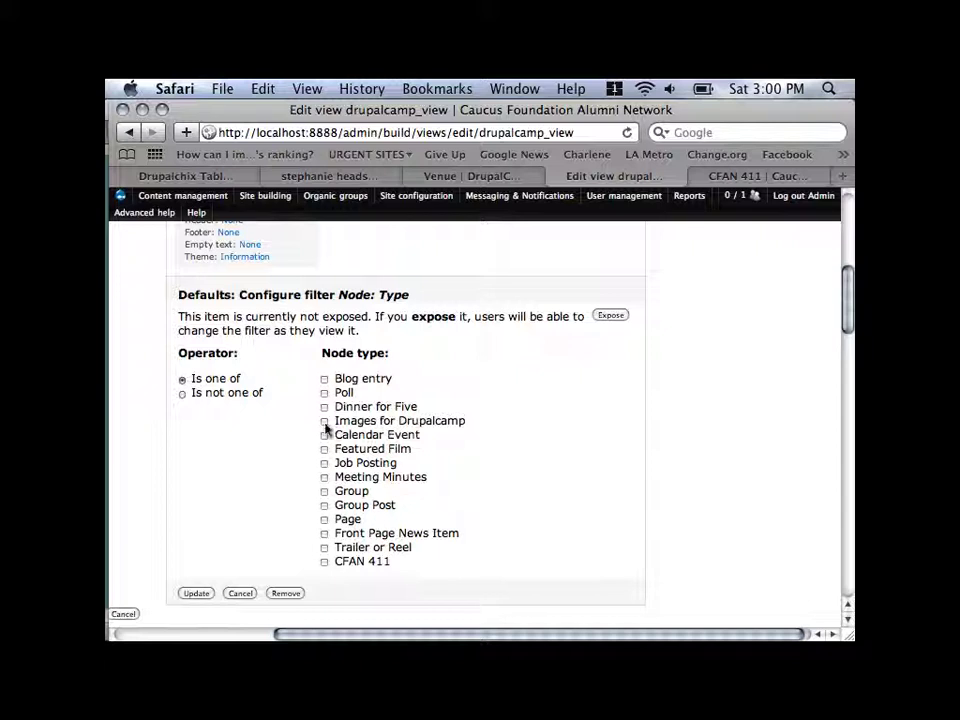
click(325, 562)
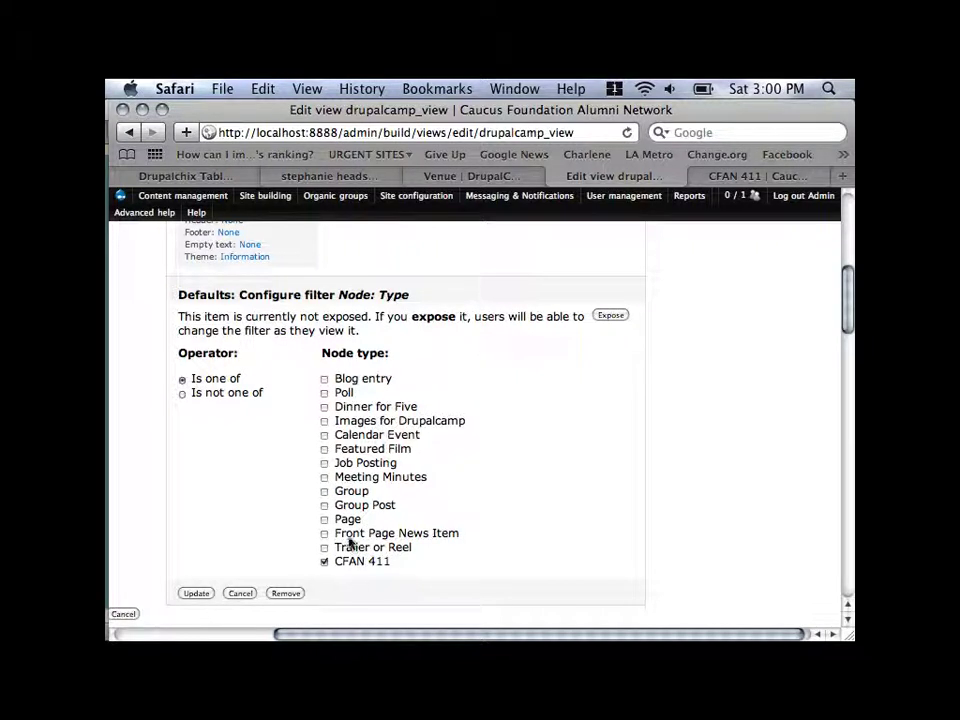
click(198, 595)
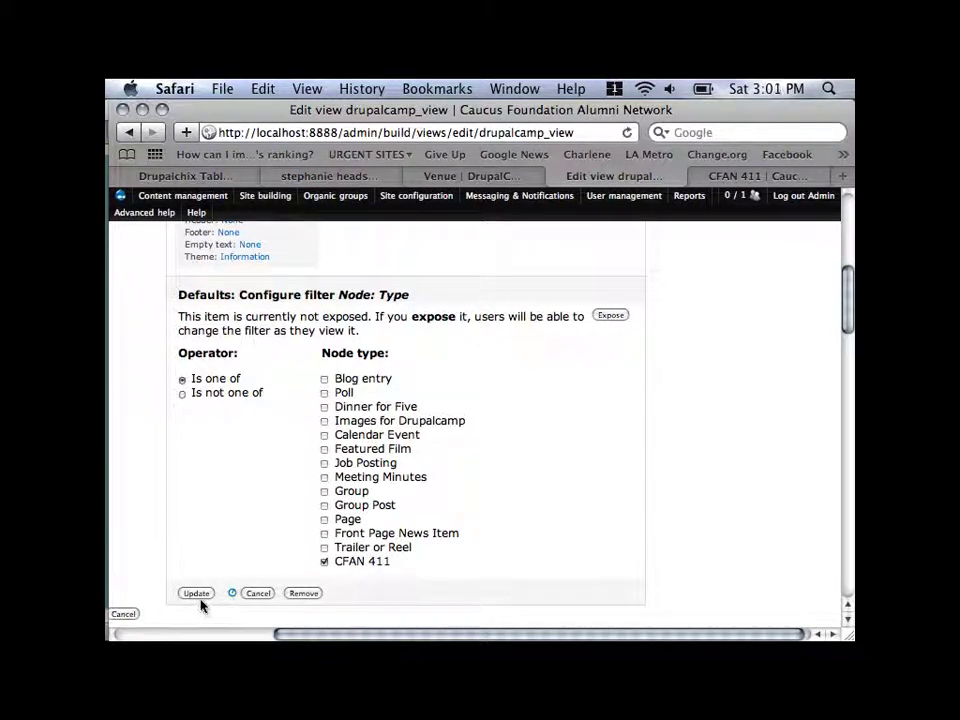
Examine the filtered live preview, checking the order of teaser, title and name in each CFAN 411 entry
scroll(200, 605, left, 2)
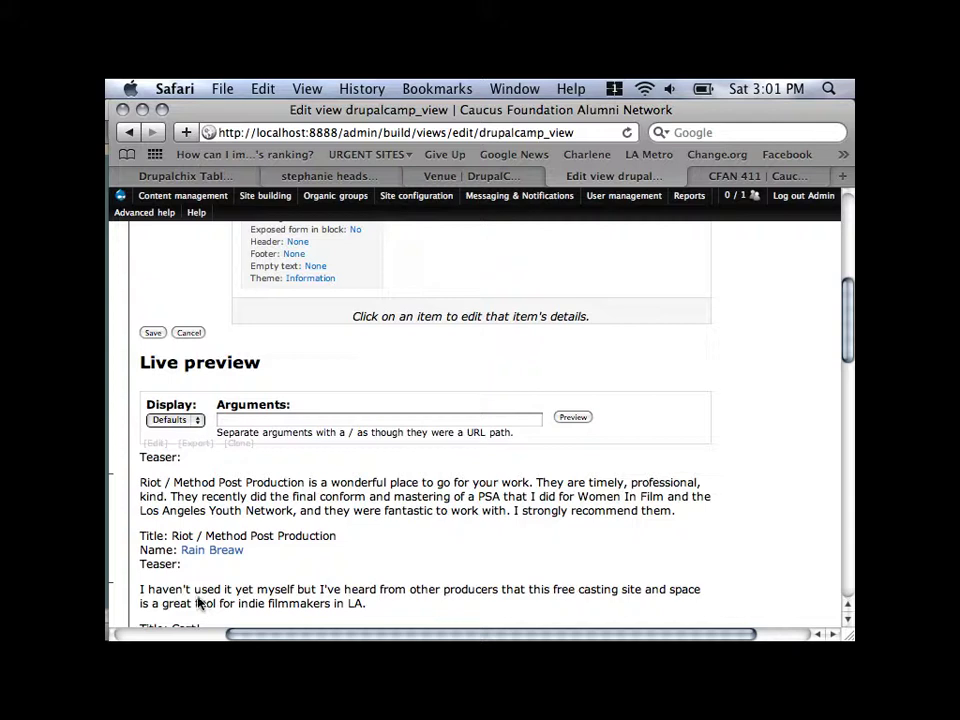
scroll(369, 446, down, 8)
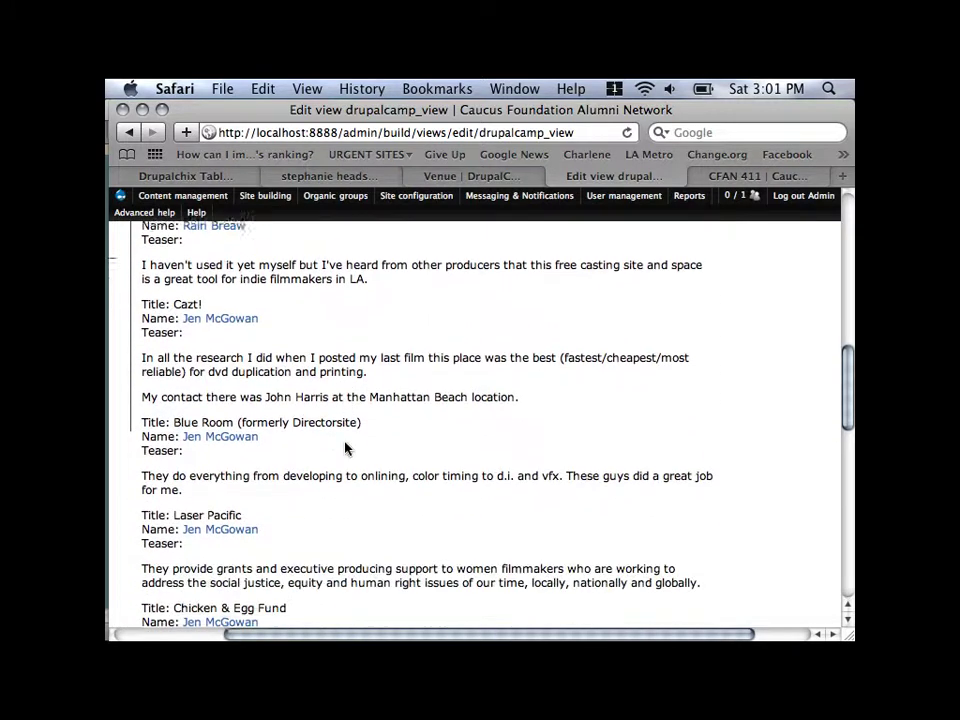
scroll(345, 448, up, 4)
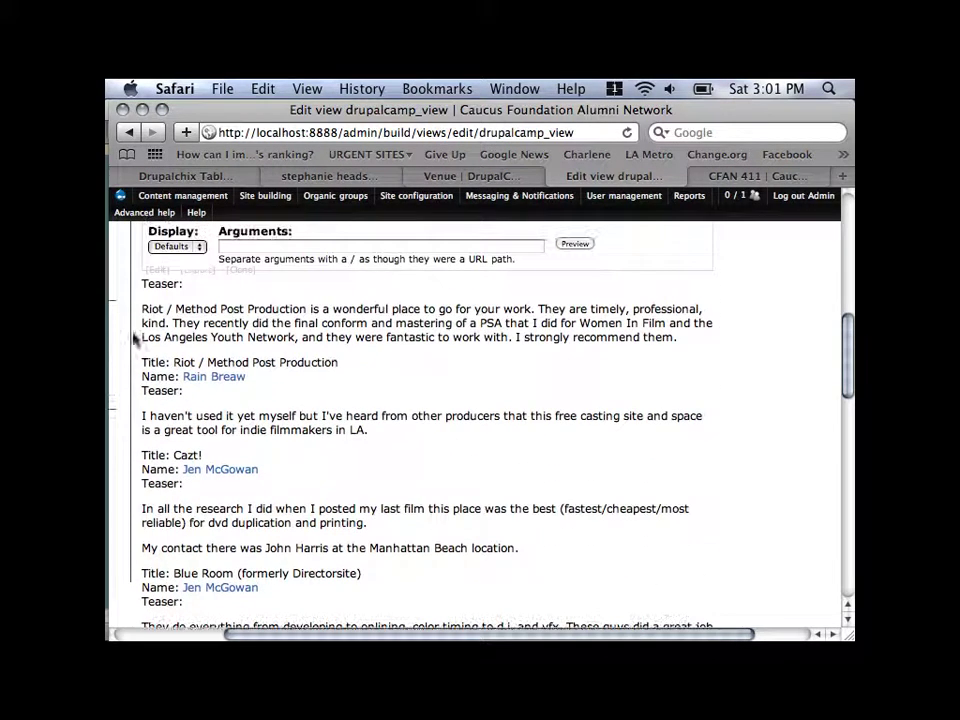
scroll(306, 390, down, 3)
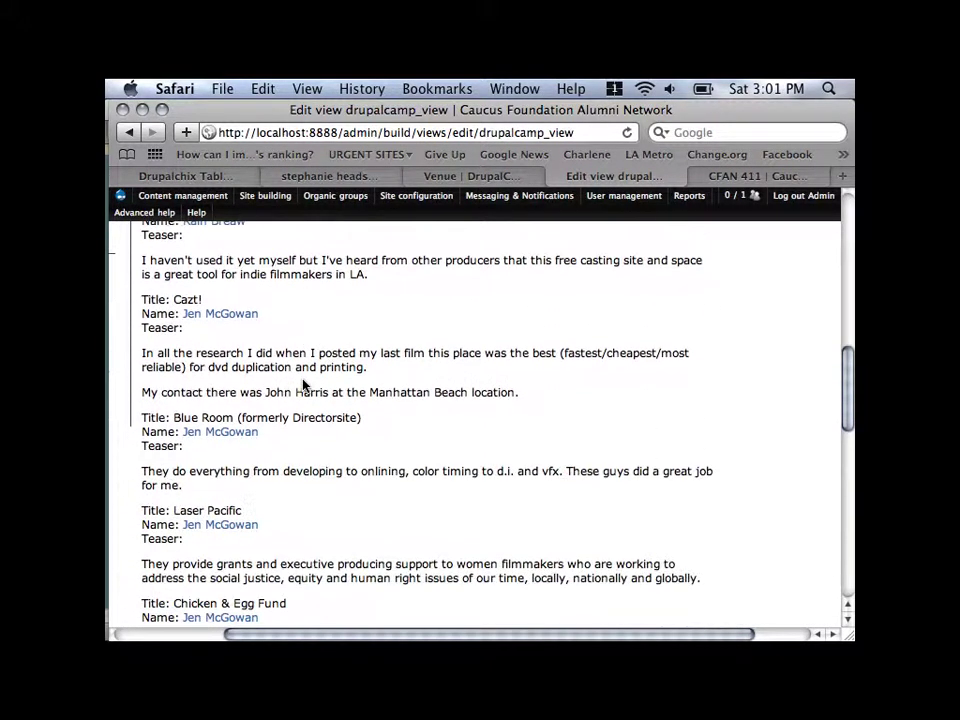
scroll(281, 420, down, 2)
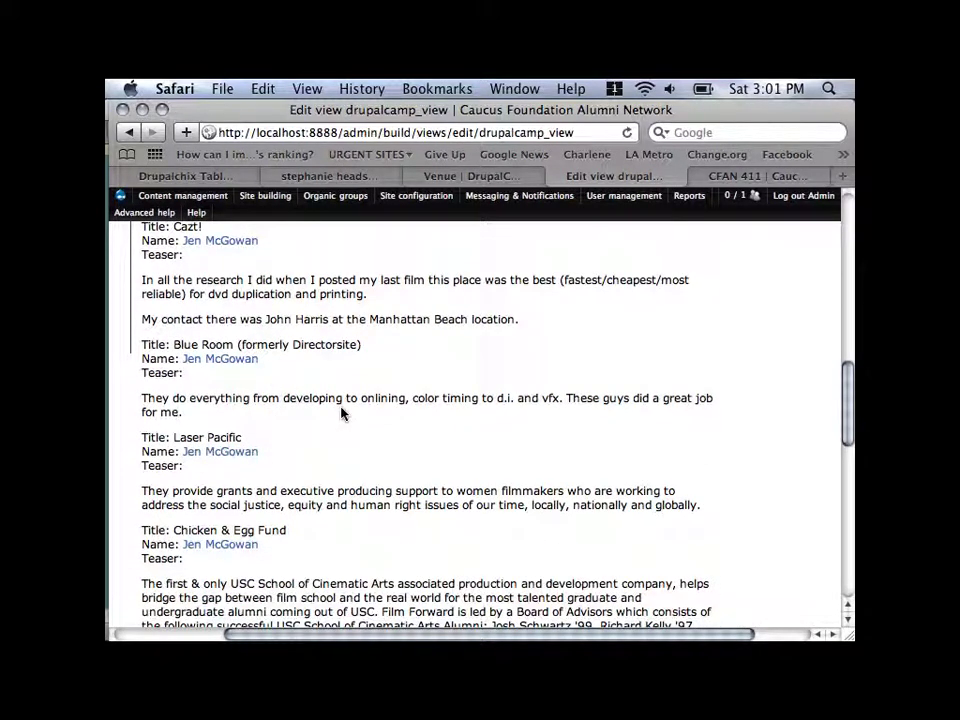
scroll(341, 413, up, 5)
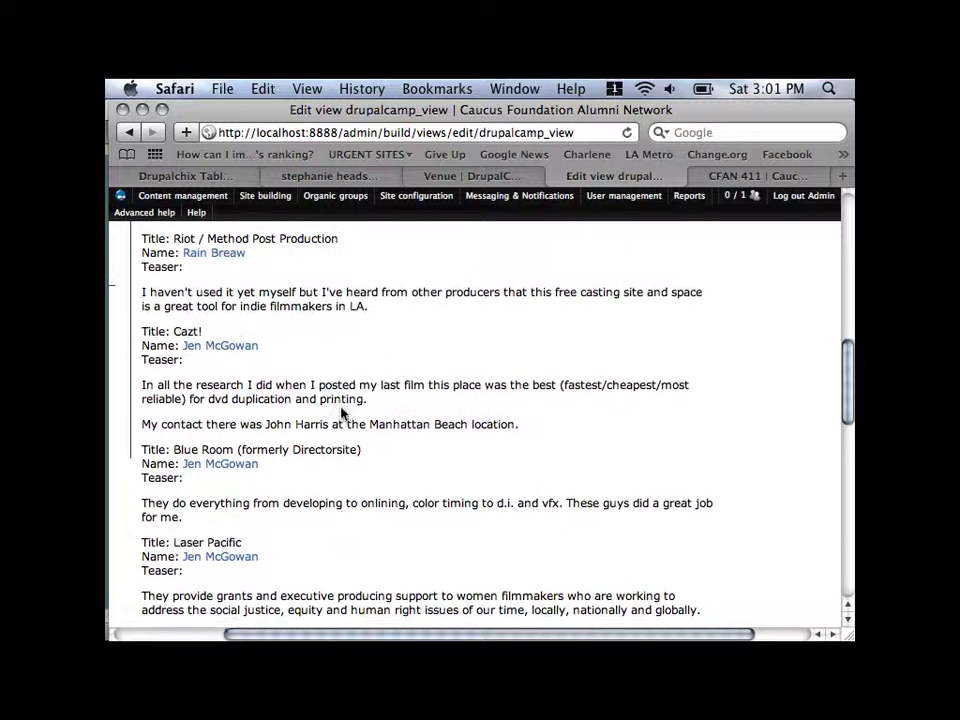
scroll(341, 413, down, 1)
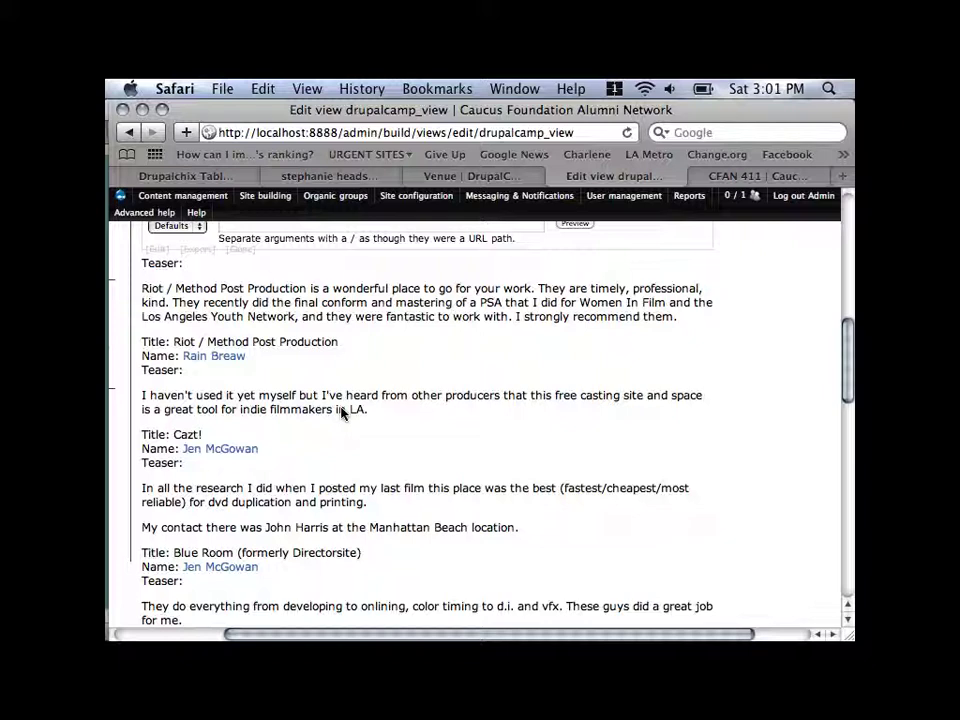
scroll(341, 413, up, 3)
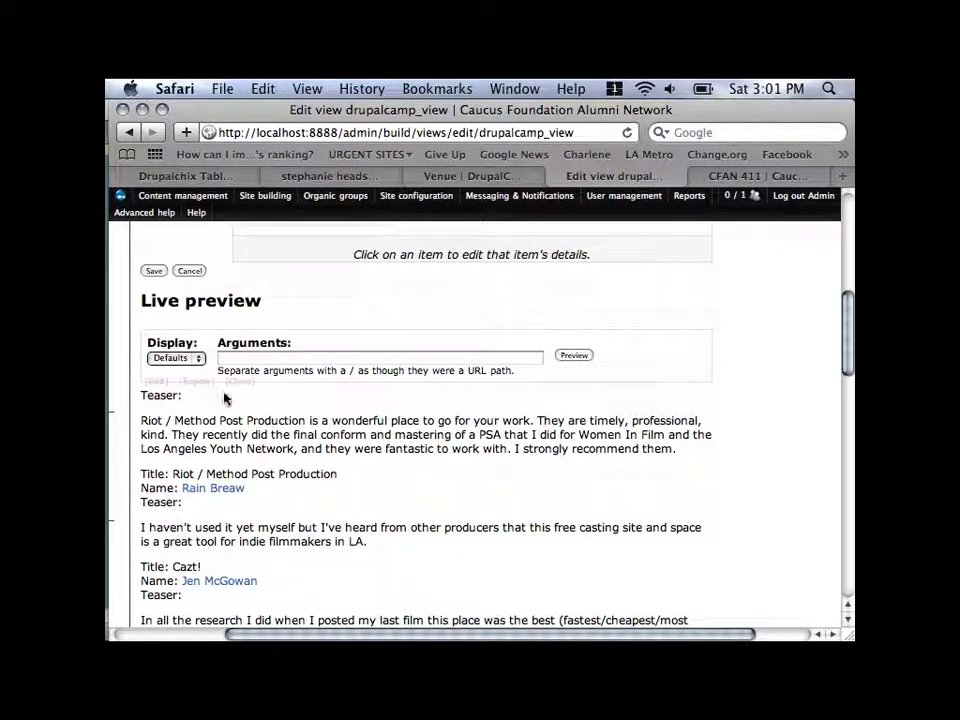
scroll(516, 407, up, 3)
scroll(517, 409, down, 4)
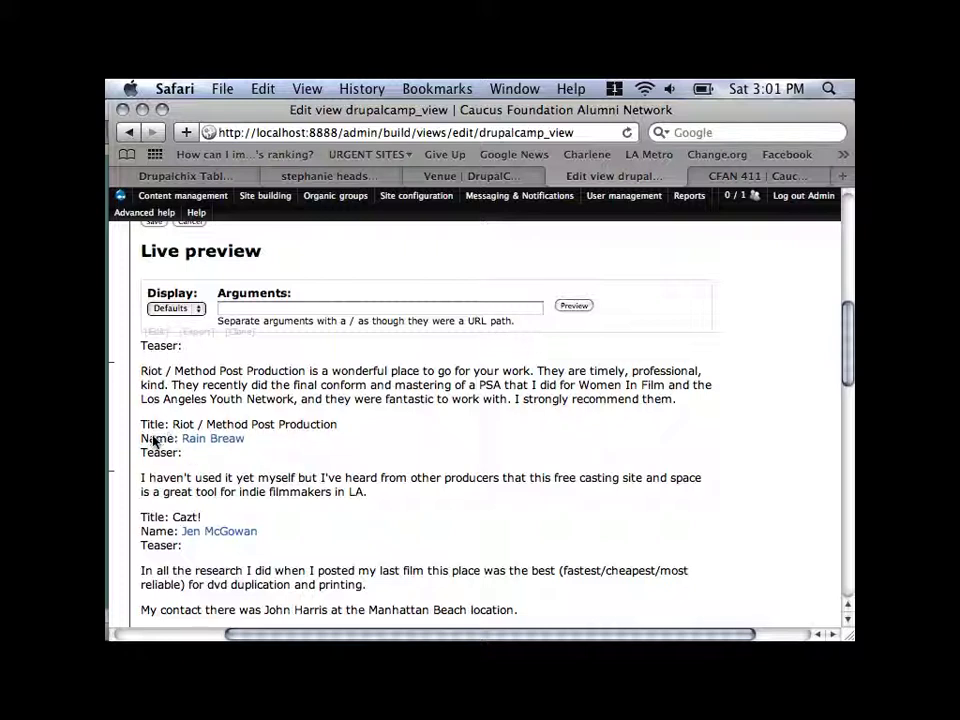
drag(351, 431, 182, 429)
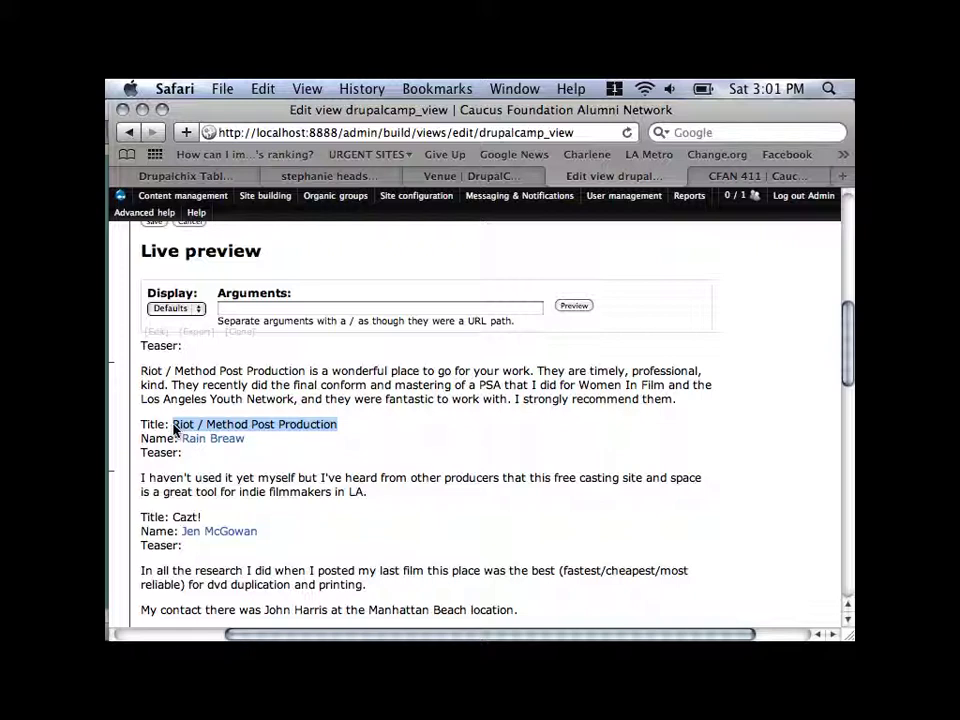
click(340, 431)
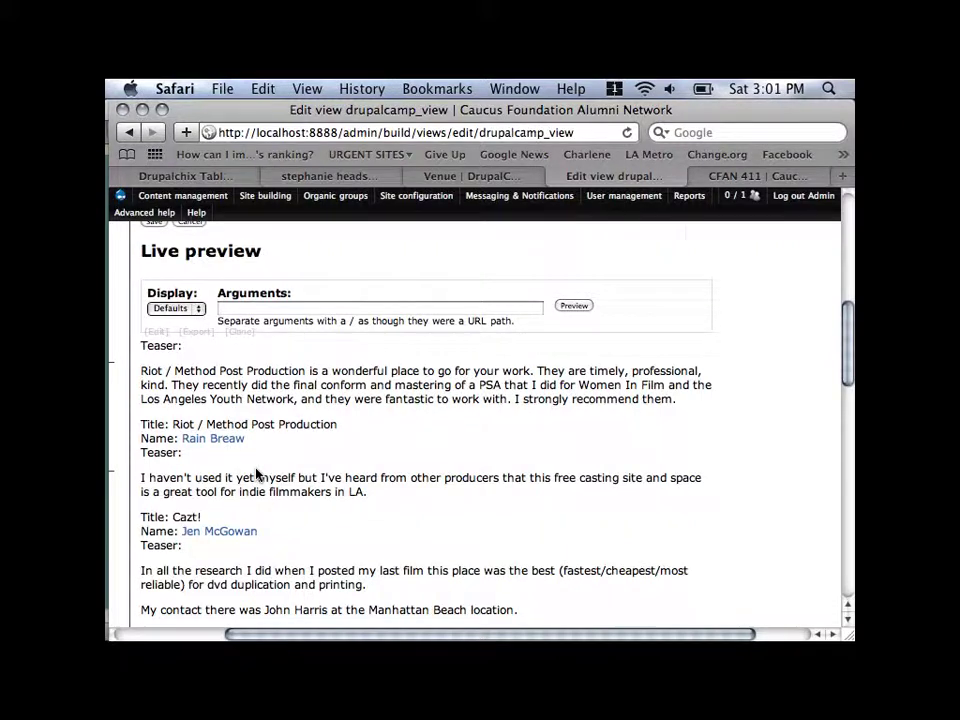
Rearrange the view's fields so that Node: Title comes before Node: Teaser, and apply the new order
scroll(256, 474, up, 5)
scroll(256, 474, up, 3)
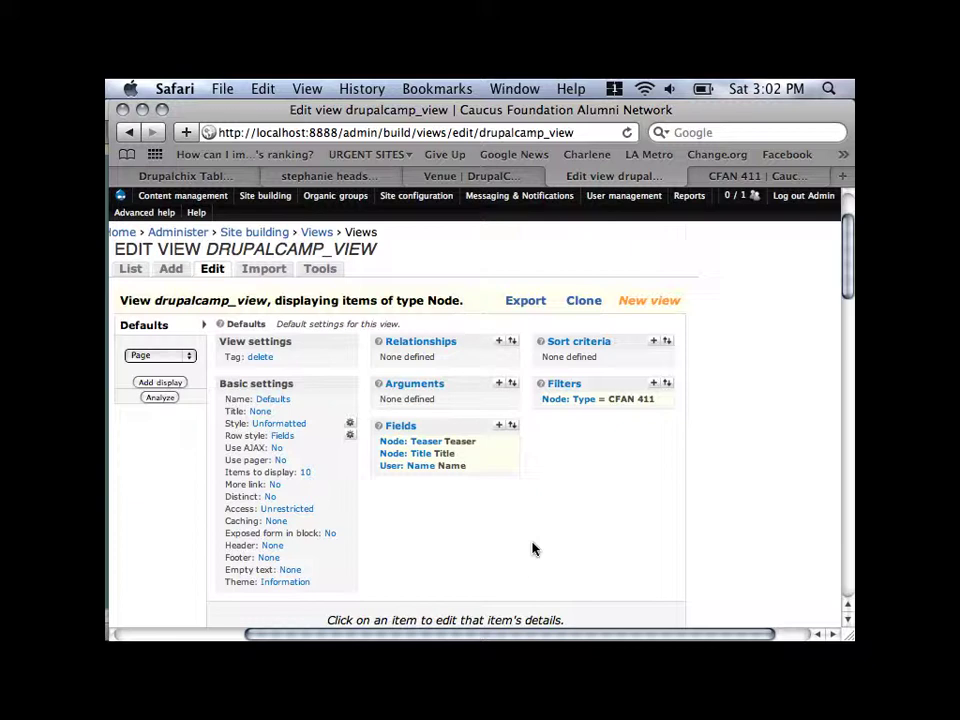
scroll(532, 548, down, 5)
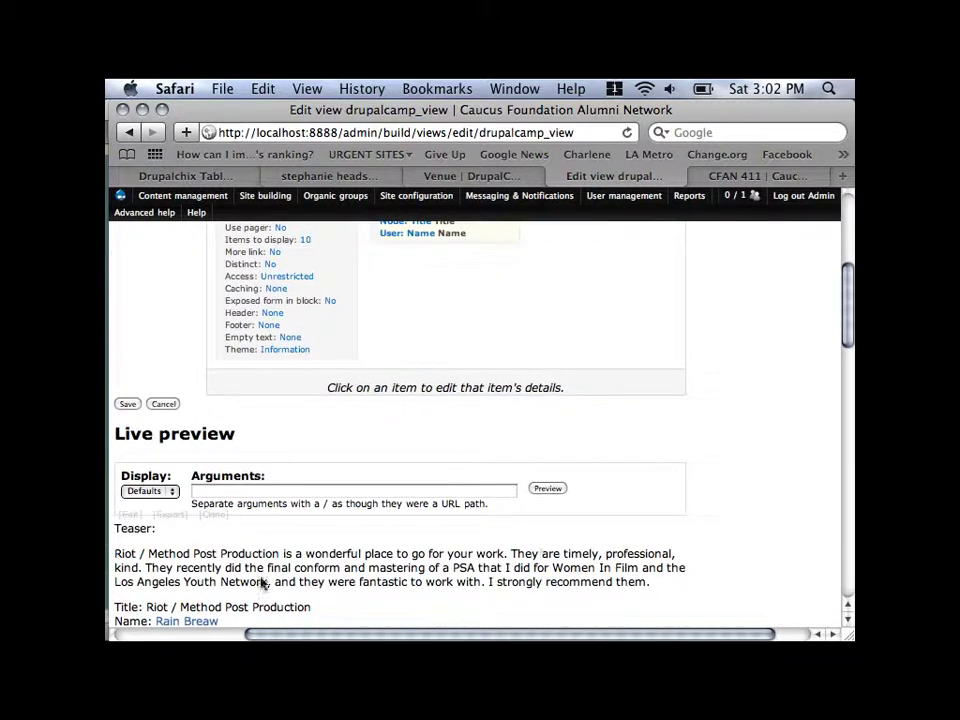
scroll(444, 486, up, 5)
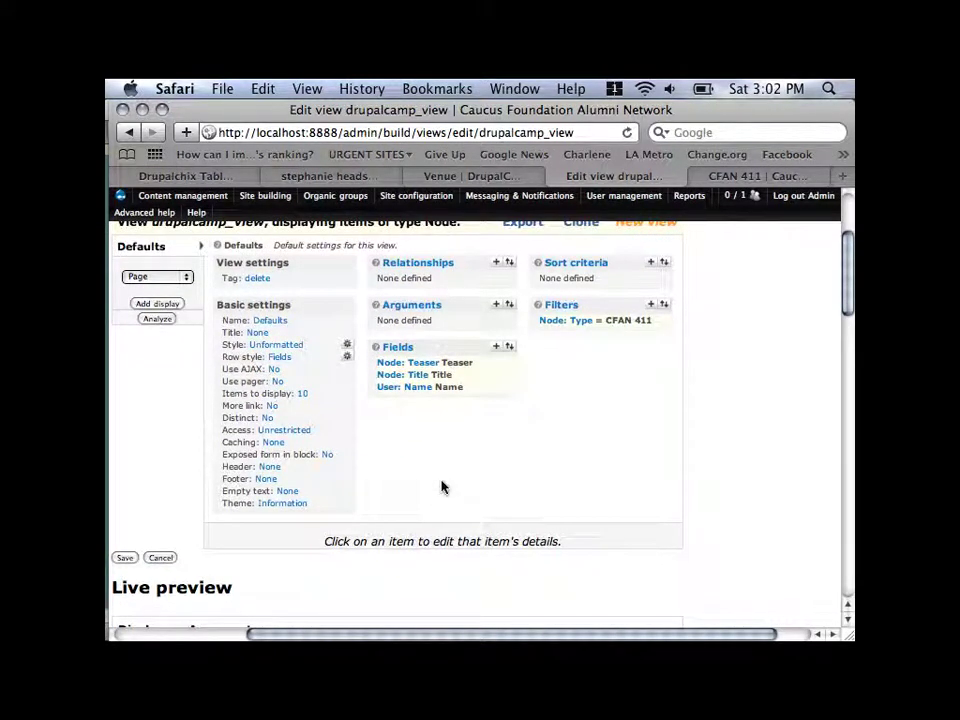
scroll(444, 487, up, 1)
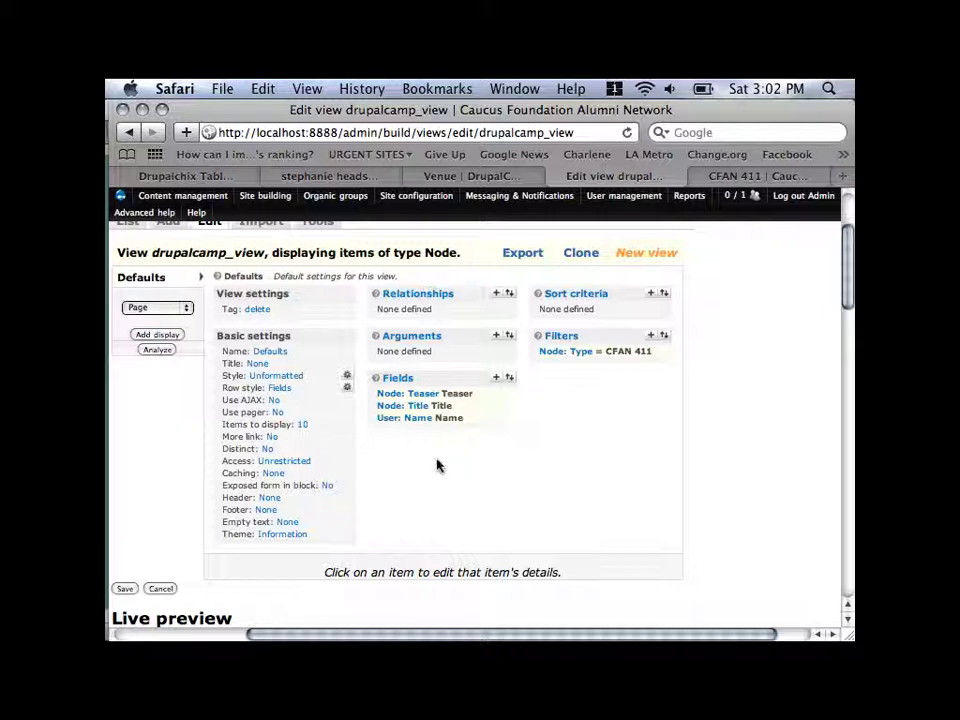
click(510, 379)
scroll(573, 413, down, 3)
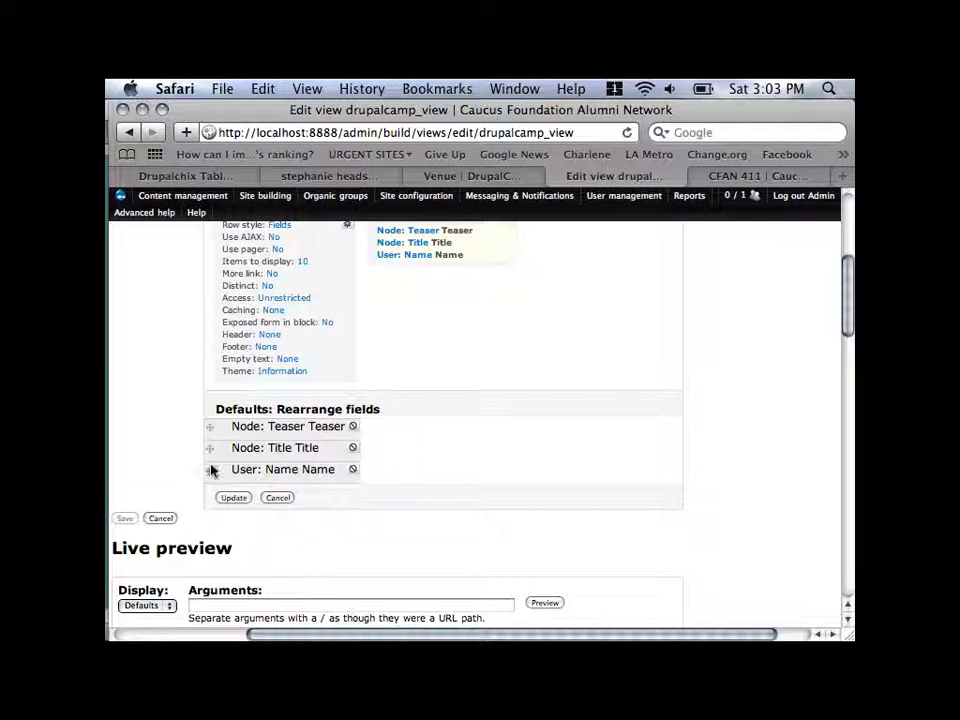
drag(212, 452, 210, 430)
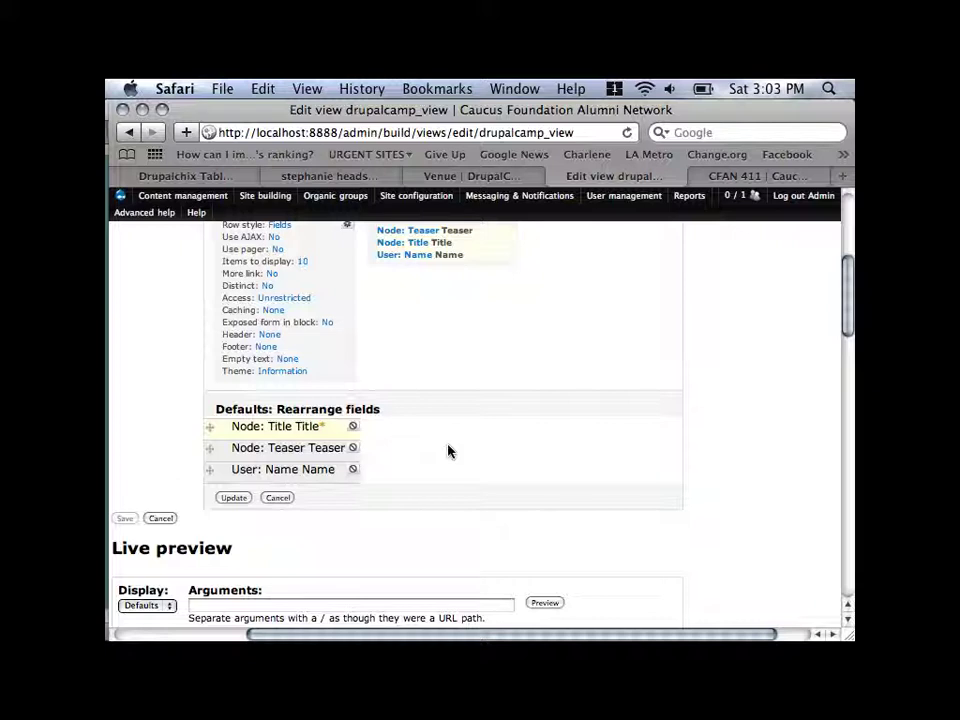
click(236, 500)
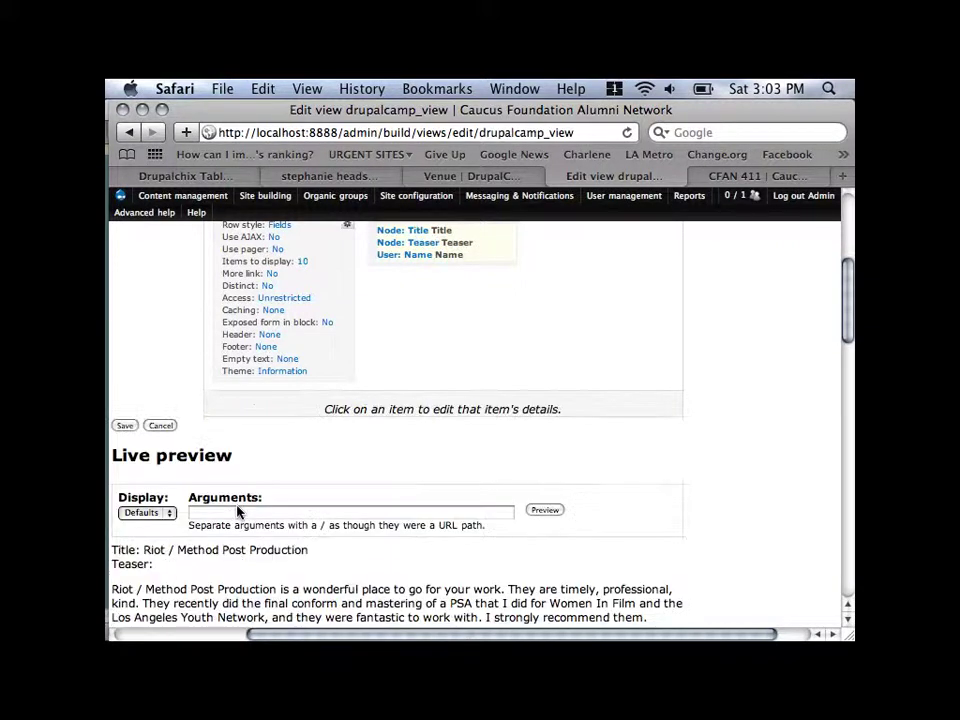
Check the order of title, teaser and name in the live preview against the view's field list
scroll(237, 511, up, 3)
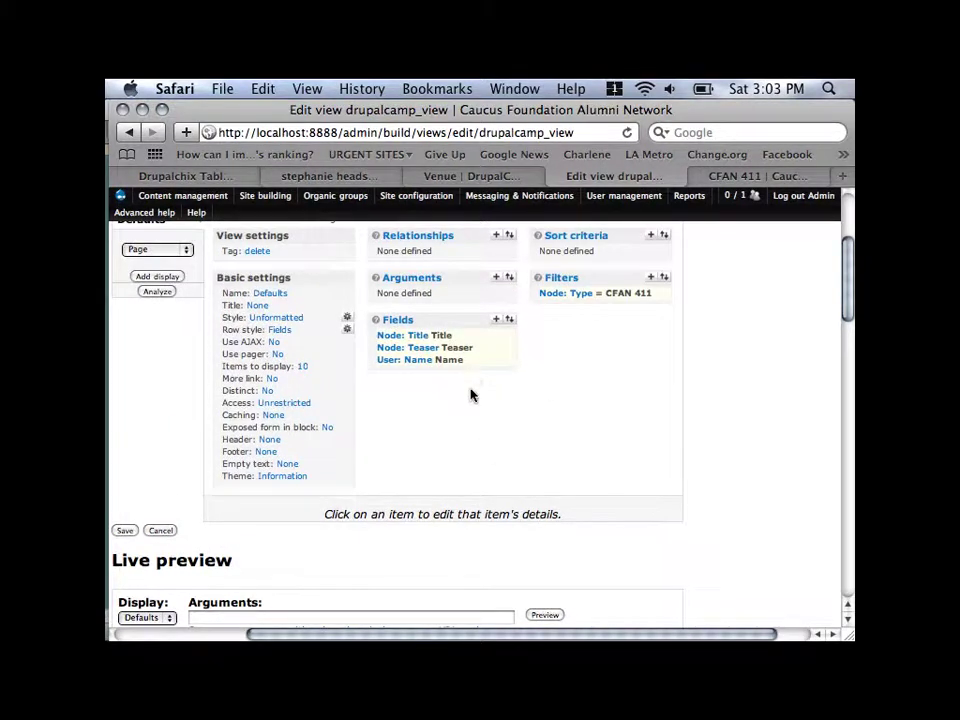
scroll(470, 394, down, 10)
scroll(470, 394, left, 1)
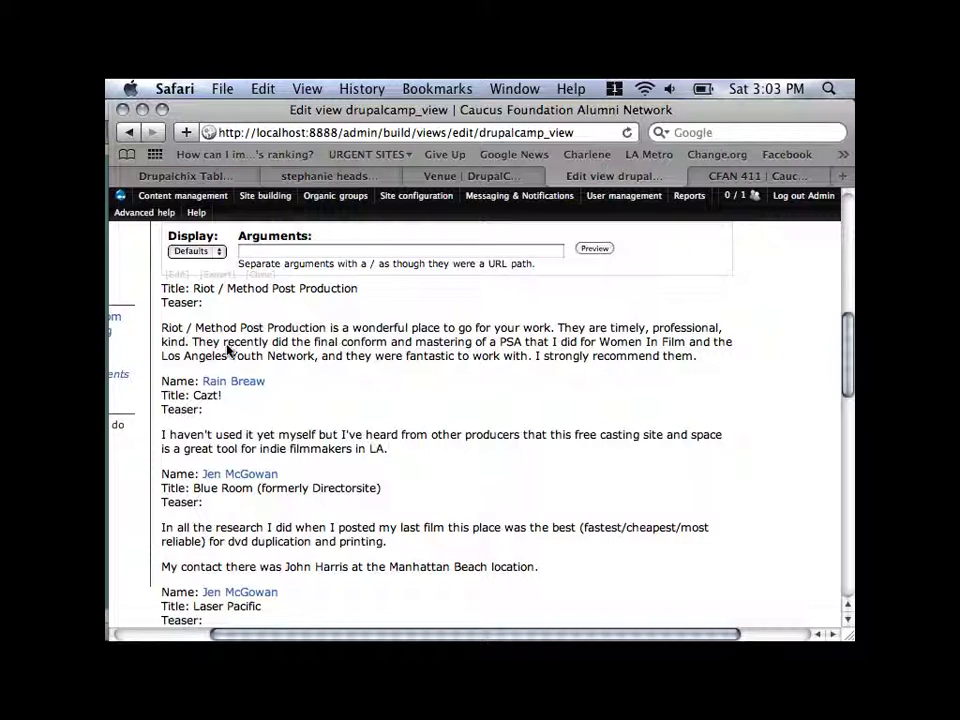
scroll(443, 445, up, 2)
scroll(443, 445, up, 12)
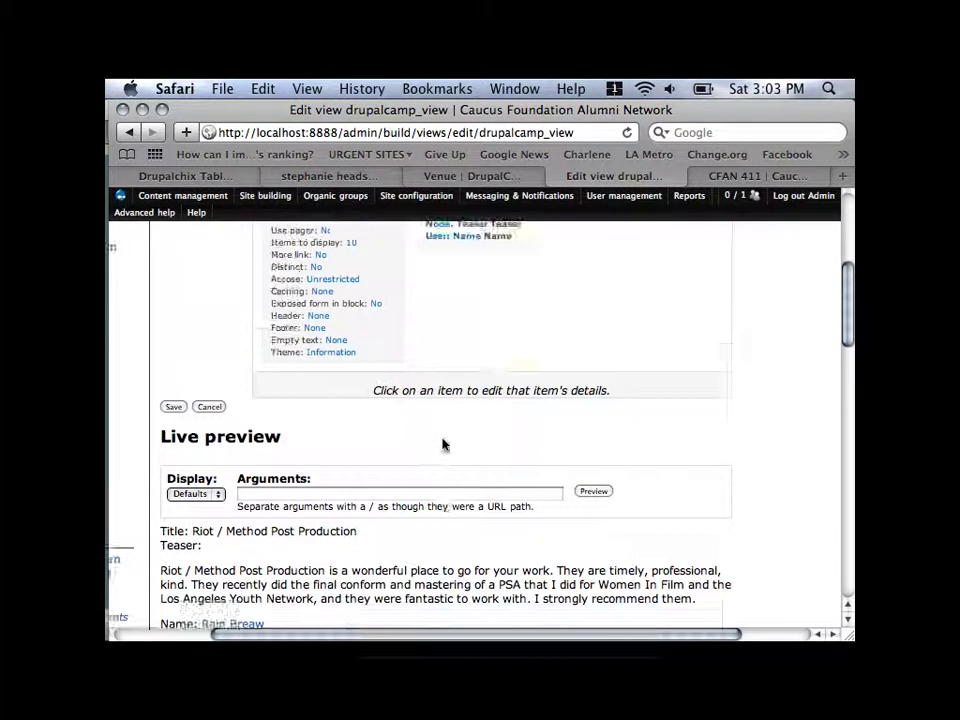
scroll(443, 443, down, 3)
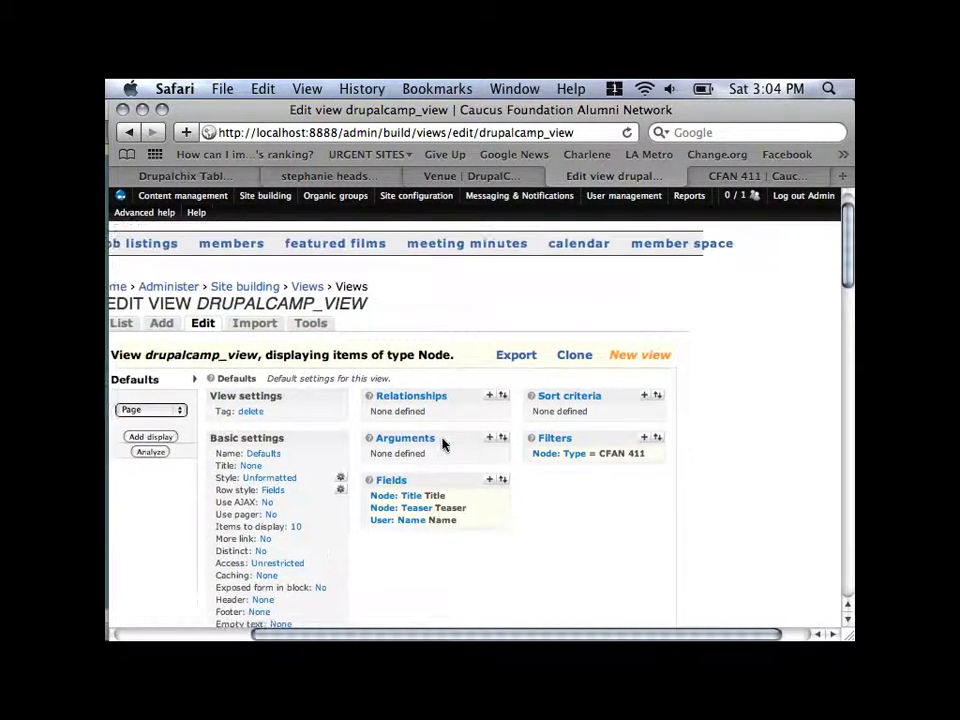
scroll(445, 446, right, 1)
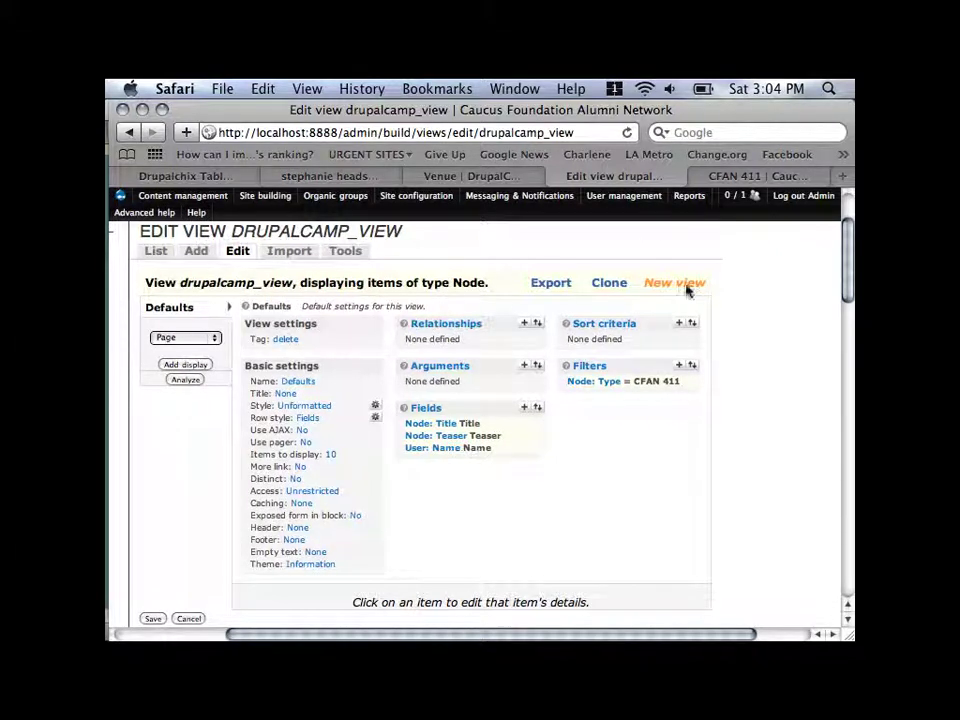
Save the new view drupalcamp_view with its CFAN 411 filter and reordered fields
triple_click(719, 286)
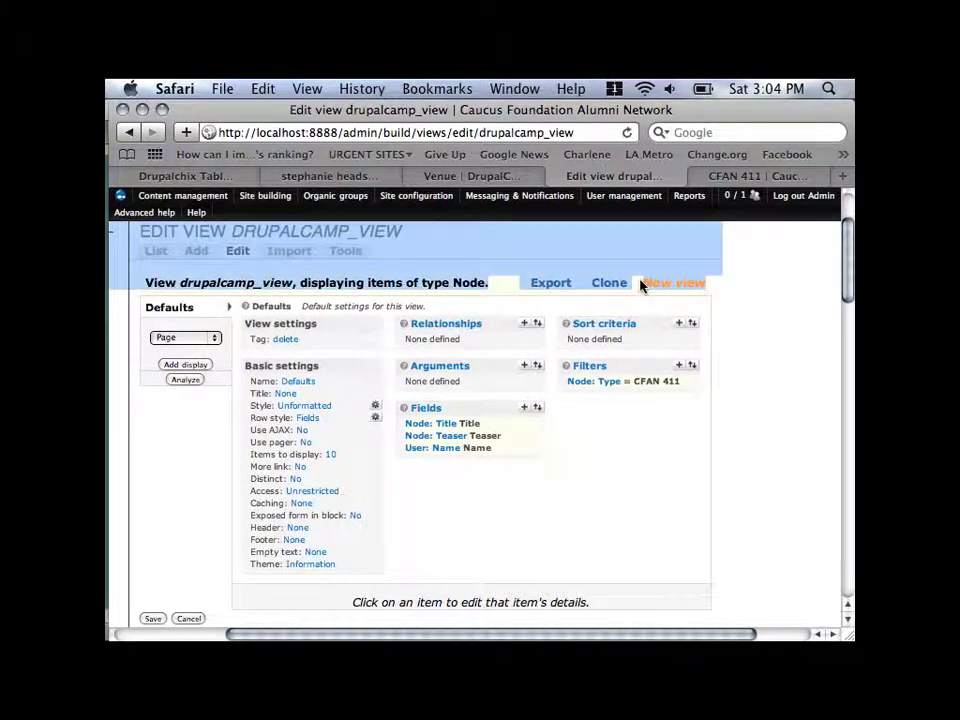
click(714, 291)
triple_click(708, 291)
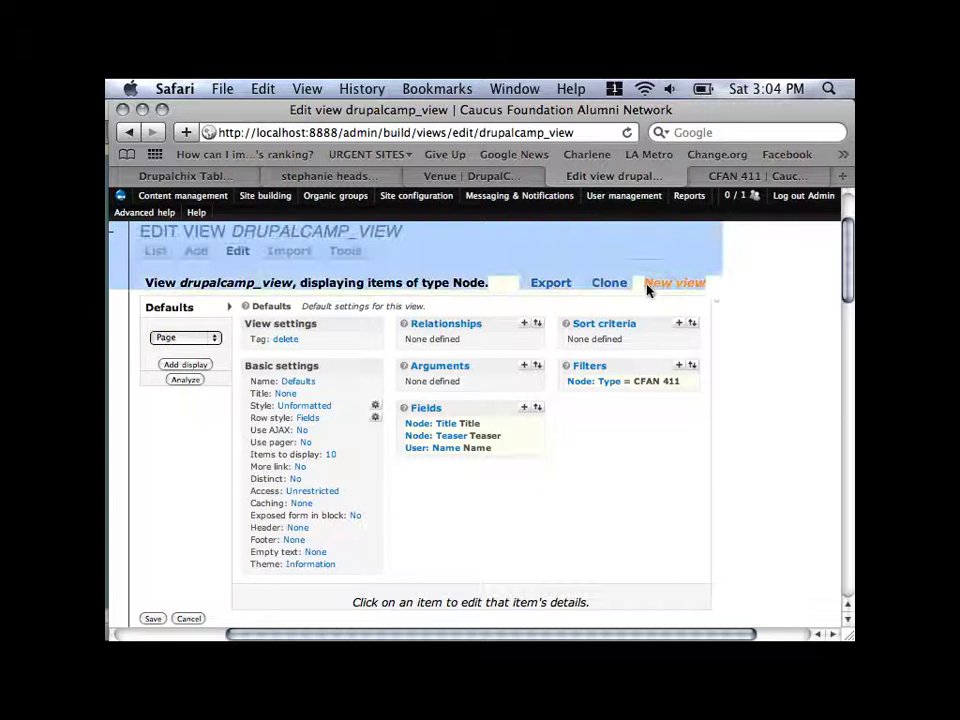
click(715, 291)
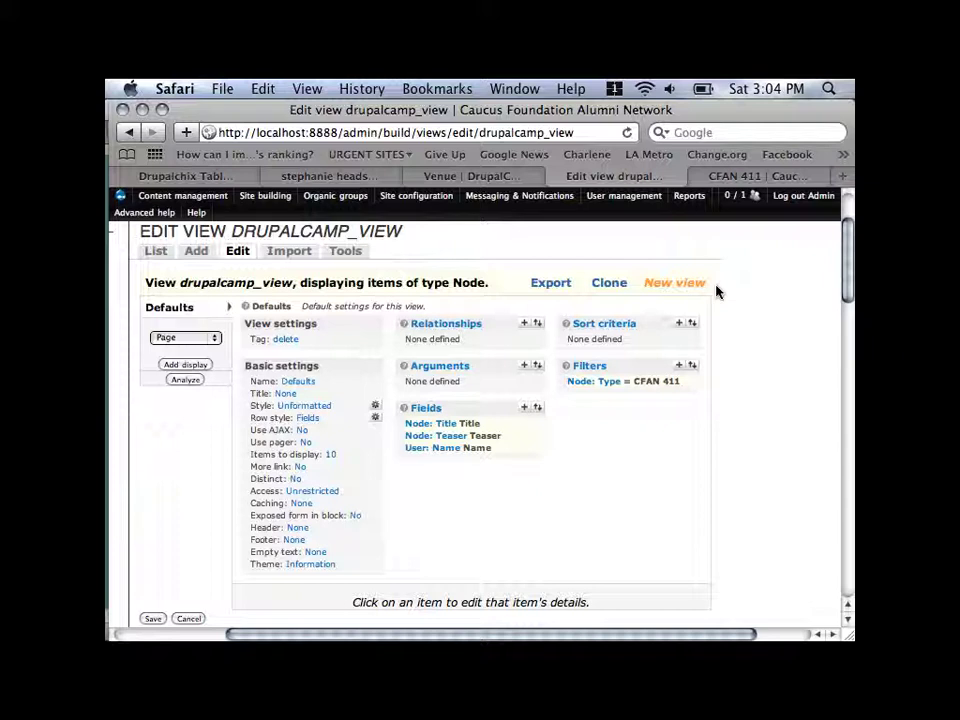
scroll(716, 291, down, 5)
scroll(716, 291, up, 5)
scroll(716, 291, left, 1)
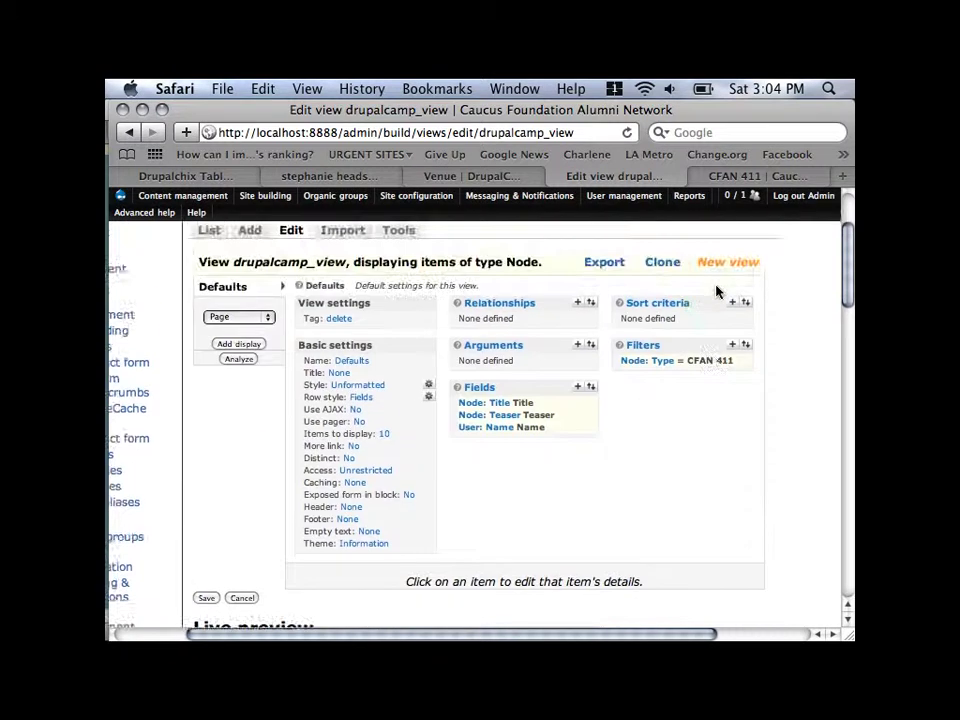
scroll(716, 291, down, 3)
scroll(716, 291, right, 2)
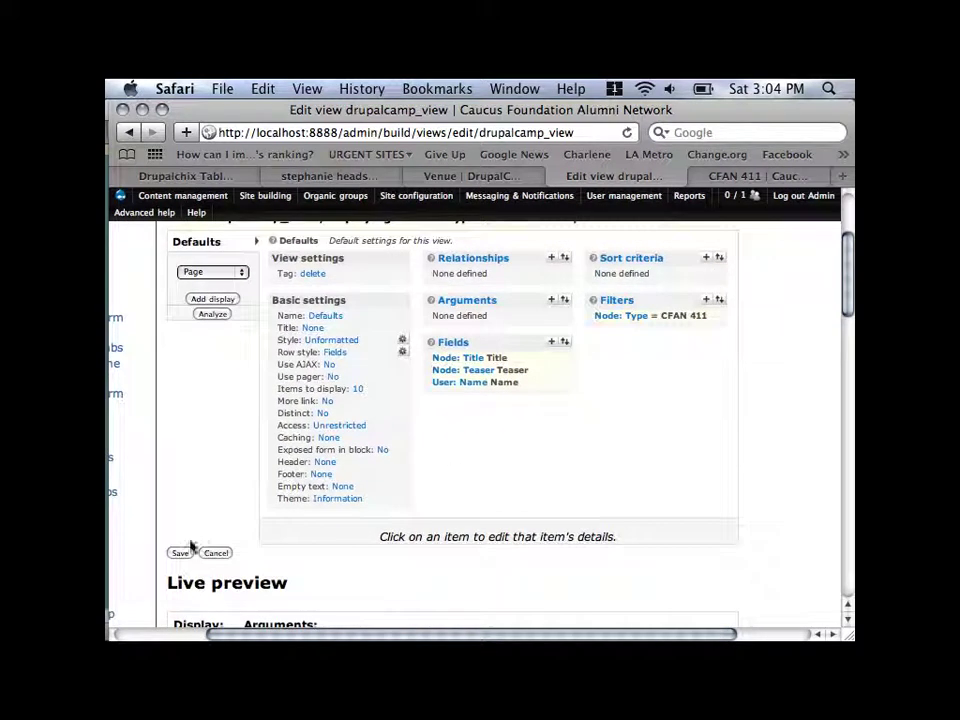
click(180, 553)
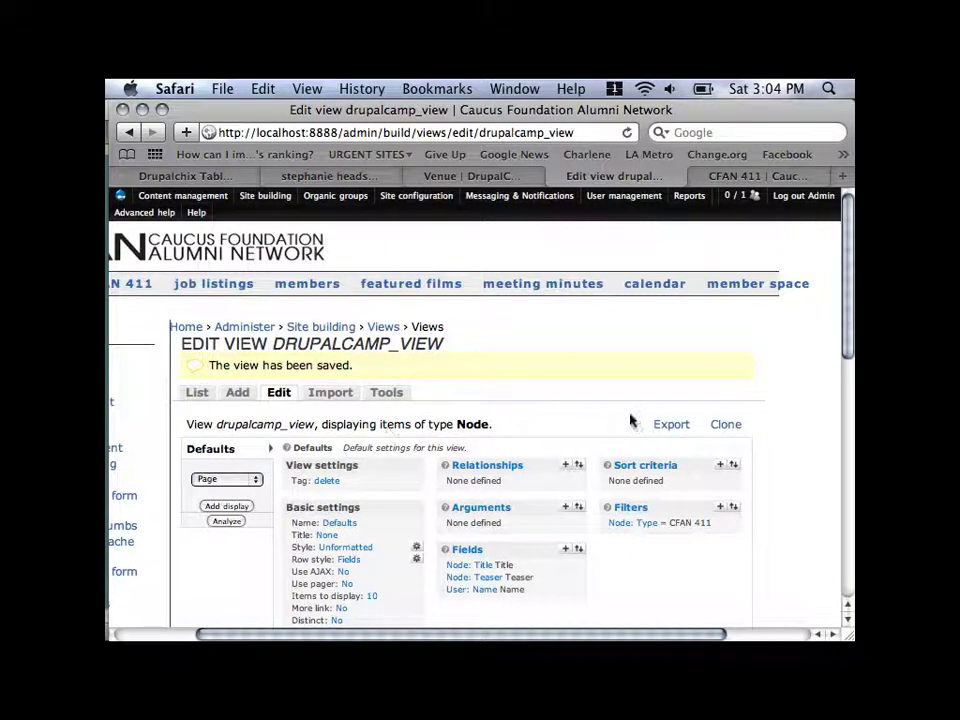
Generate the live preview of the saved view for the Defaults display
scroll(708, 408, down, 8)
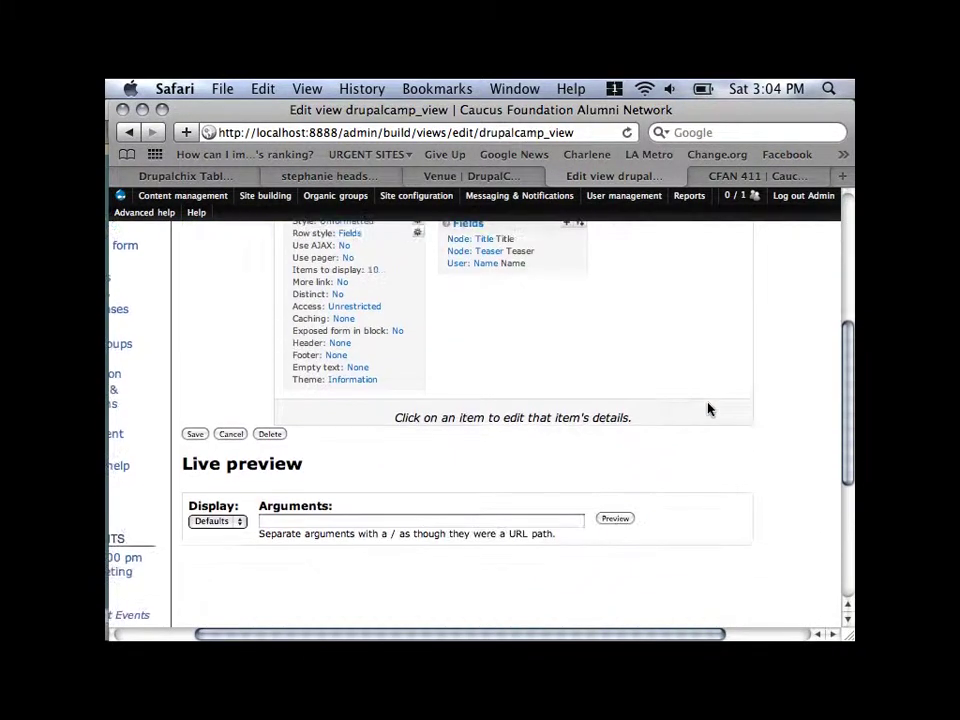
click(216, 521)
click(214, 521)
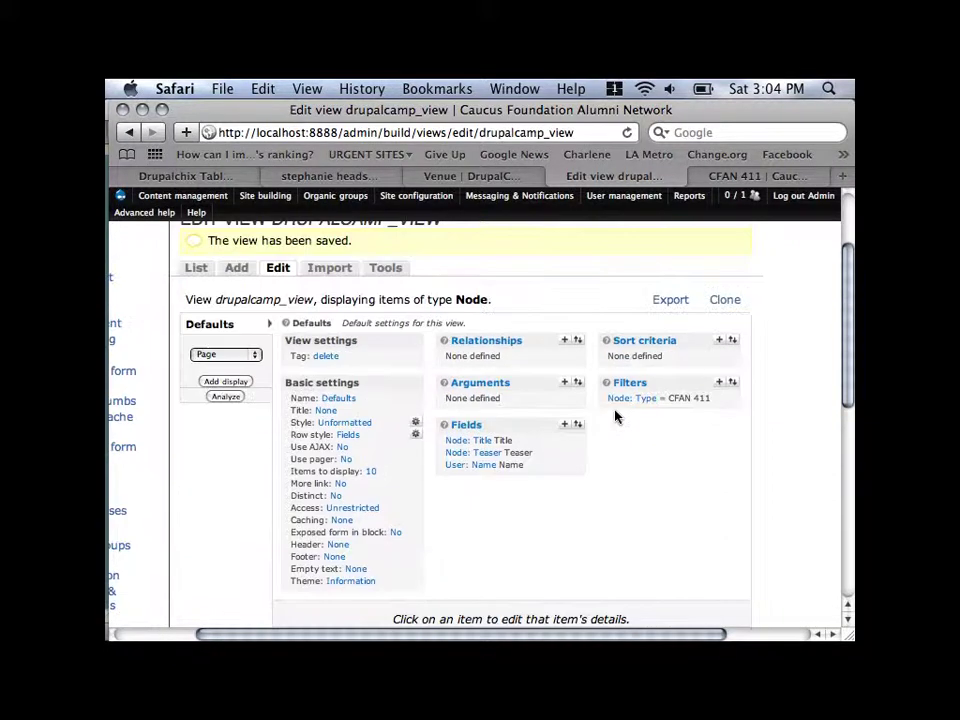
scroll(616, 416, down, 6)
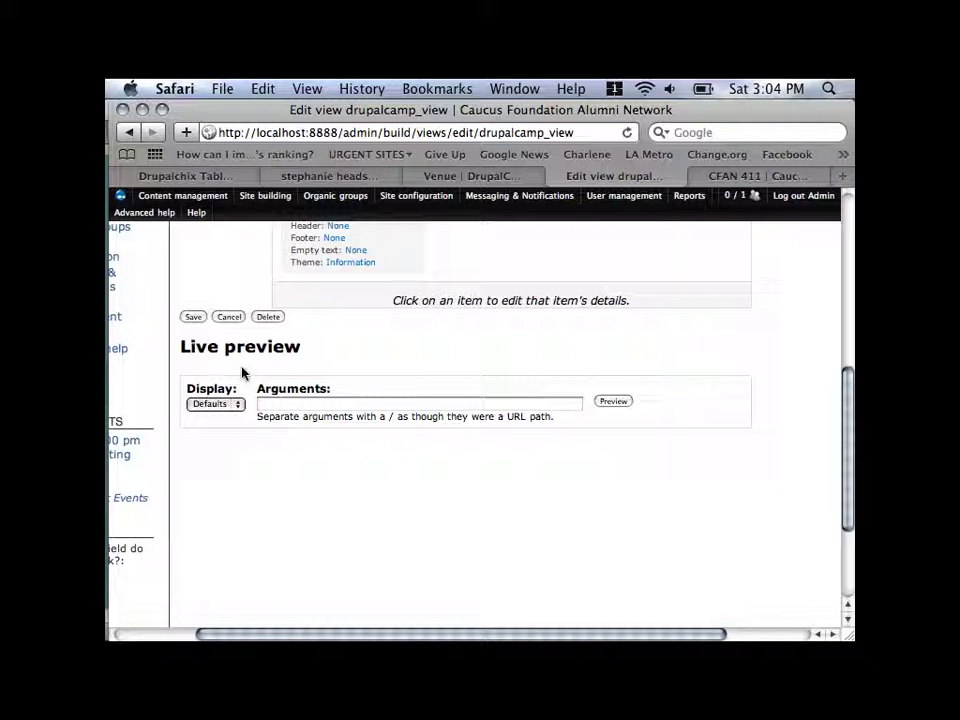
click(231, 409)
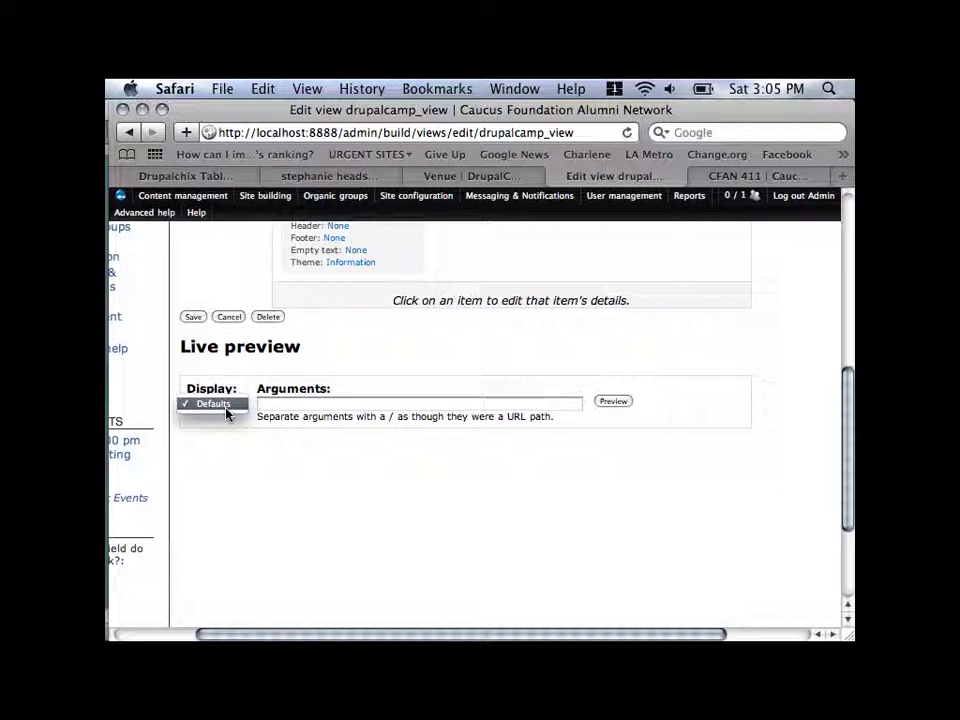
click(226, 413)
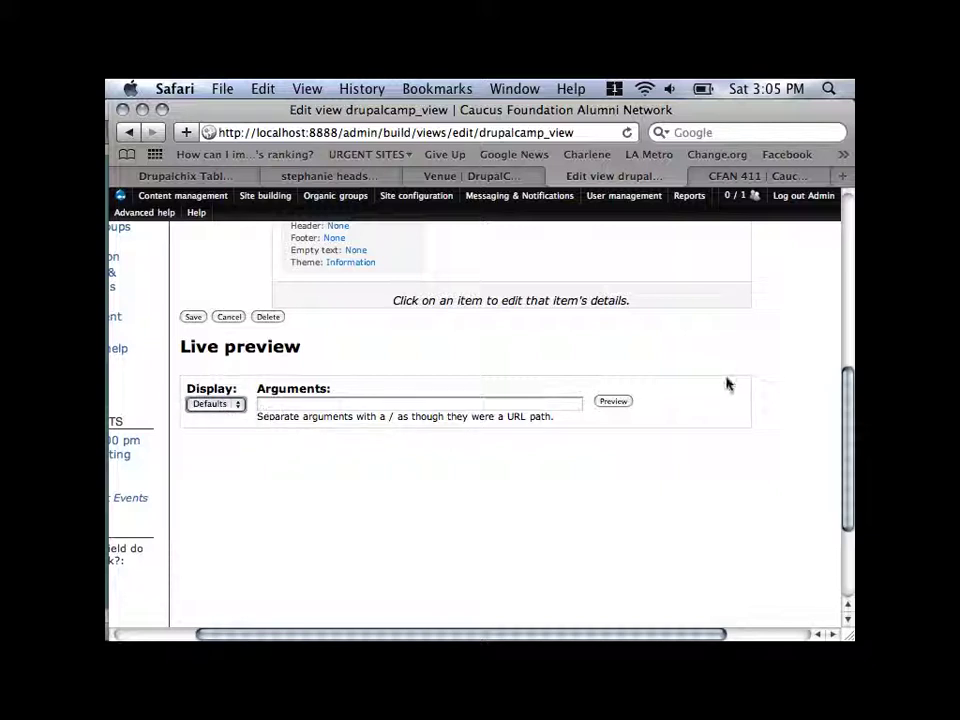
click(621, 402)
Examine the CFAN 411 entries in the regenerated preview and review the view's fields and filter settings
scroll(739, 441, down, 3)
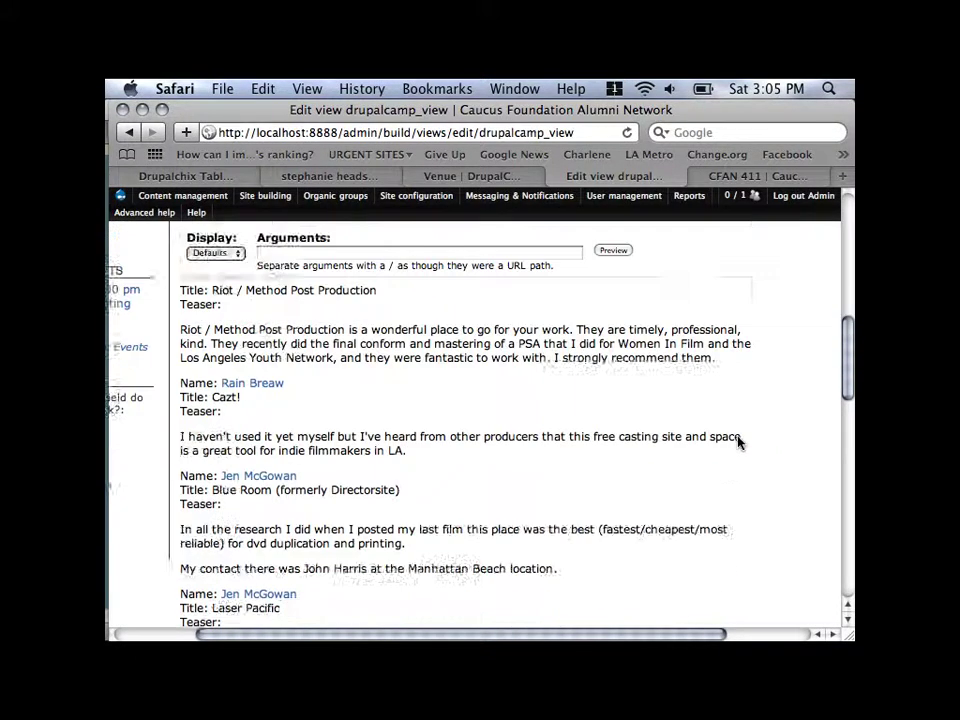
scroll(739, 441, down, 8)
scroll(739, 441, up, 4)
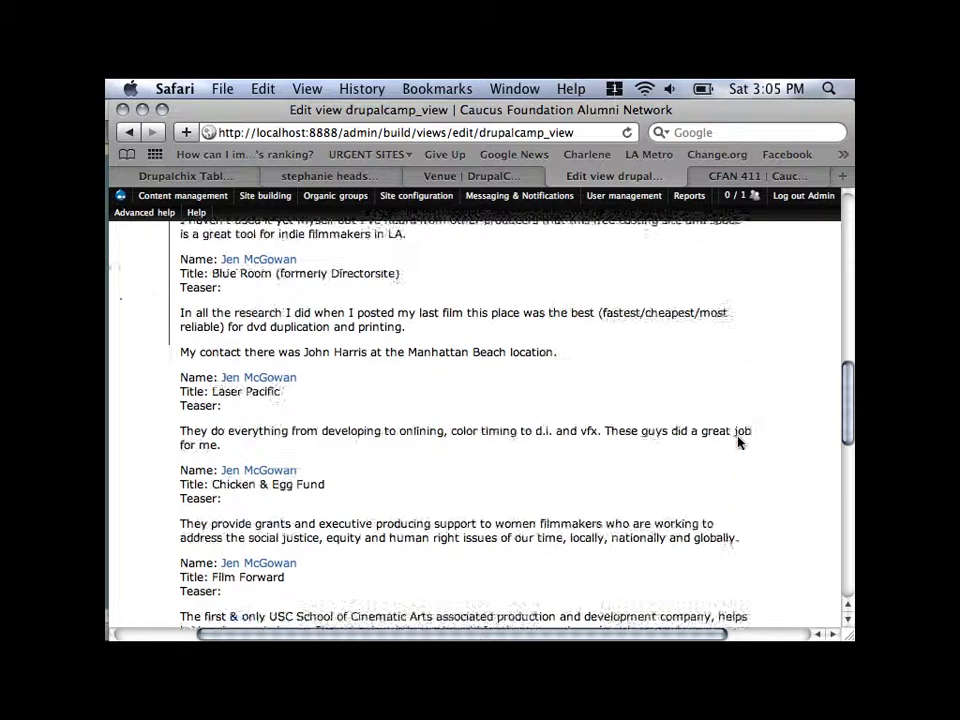
scroll(739, 441, up, 5)
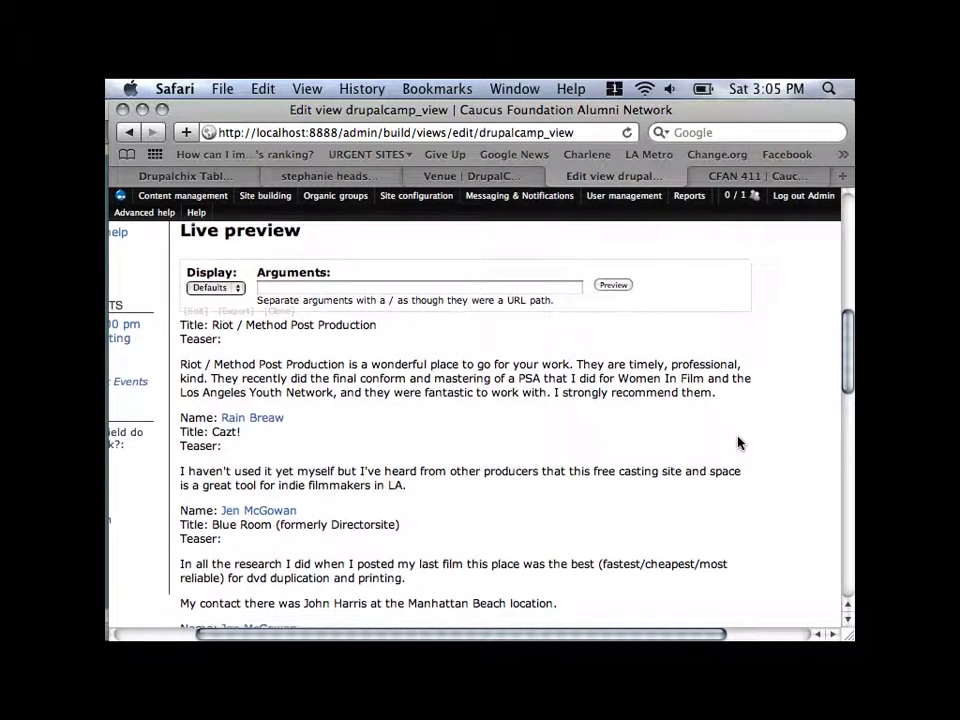
scroll(739, 442, up, 8)
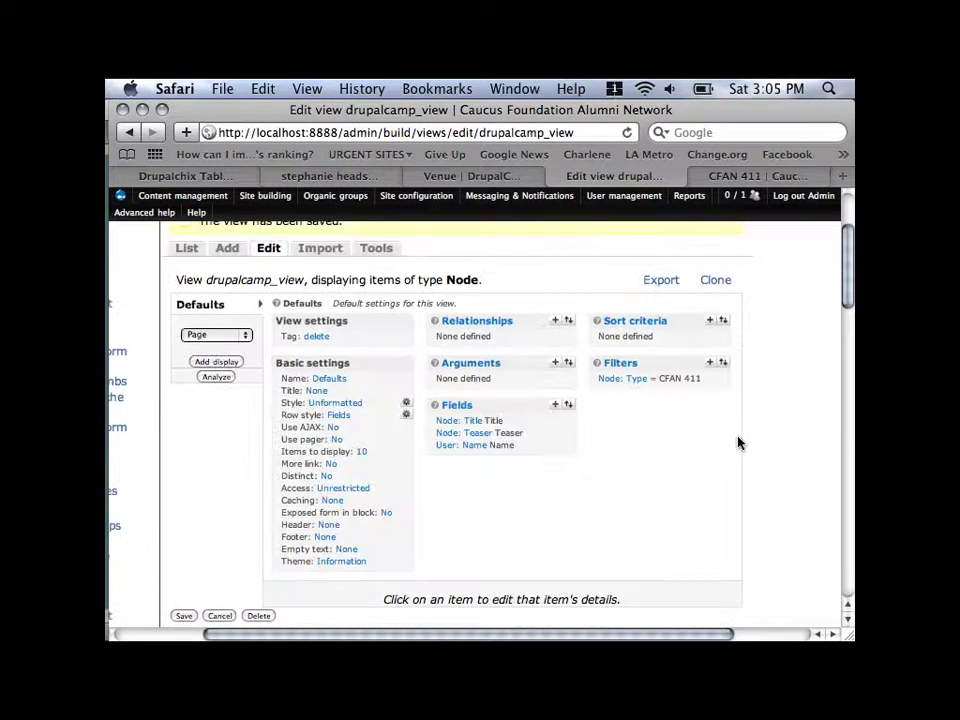
scroll(739, 443, down, 2)
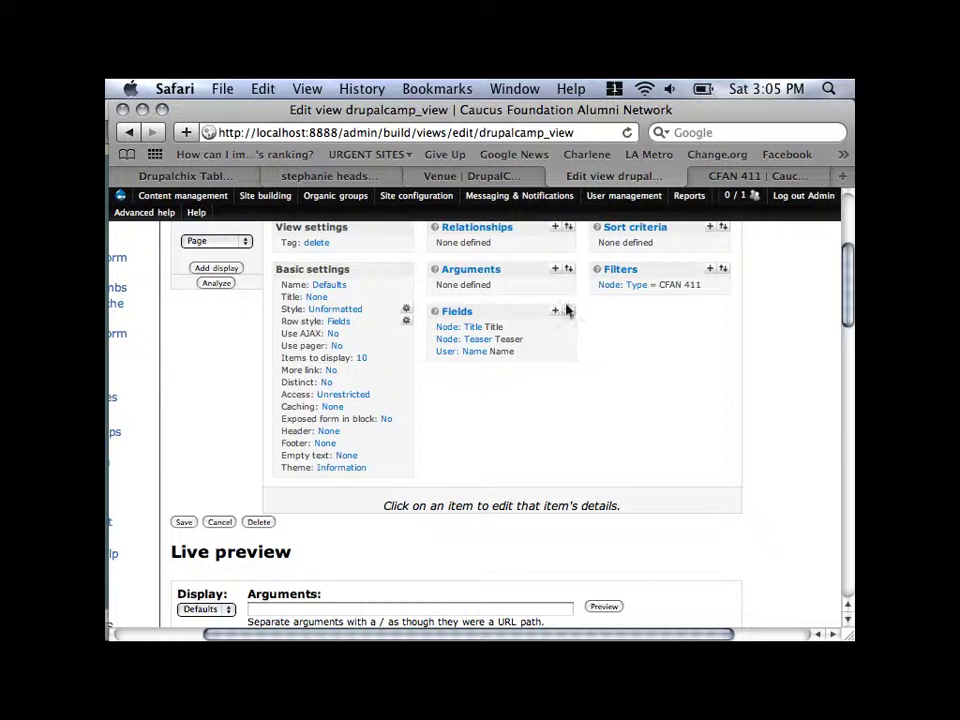
scroll(517, 430, down, 5)
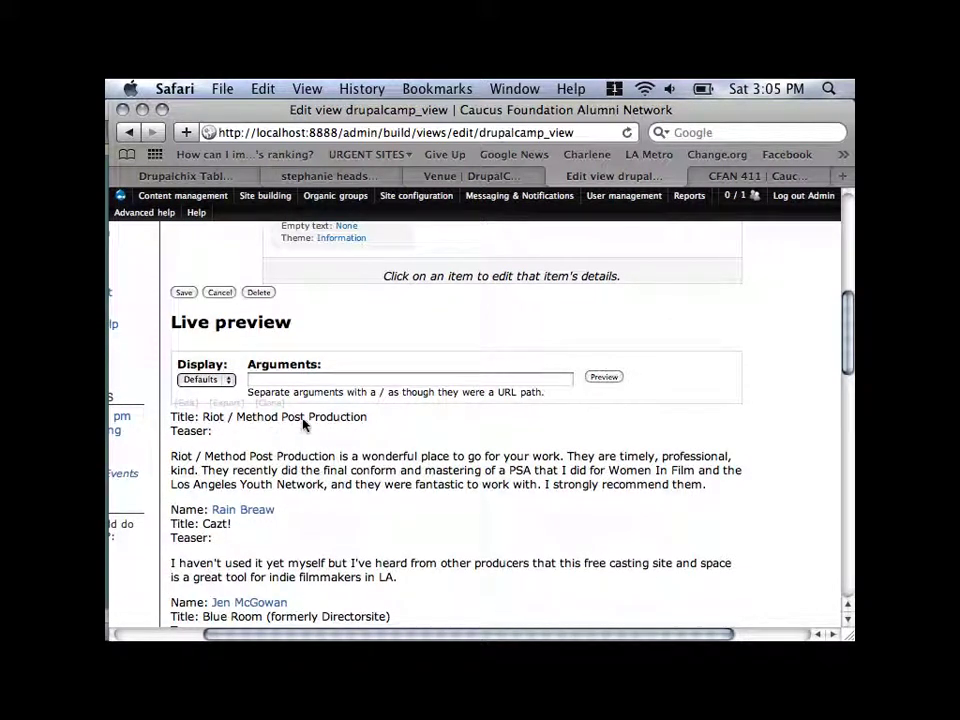
Compare the plain title and the linked author name in the first preview entry, and locate their fields in the view settings
drag(368, 418, 262, 420)
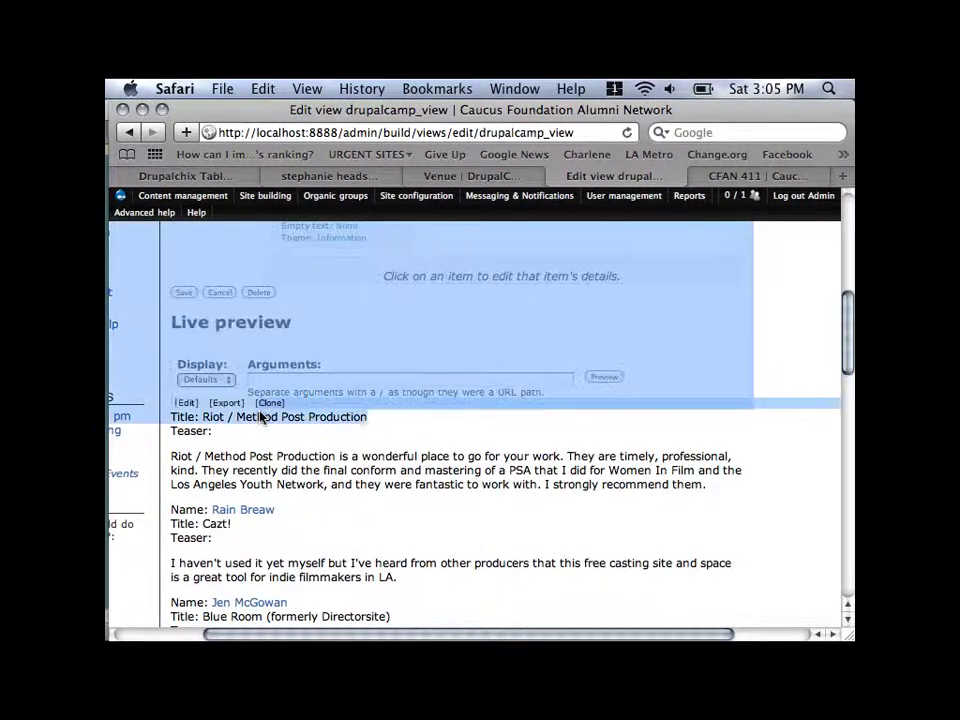
click(326, 471)
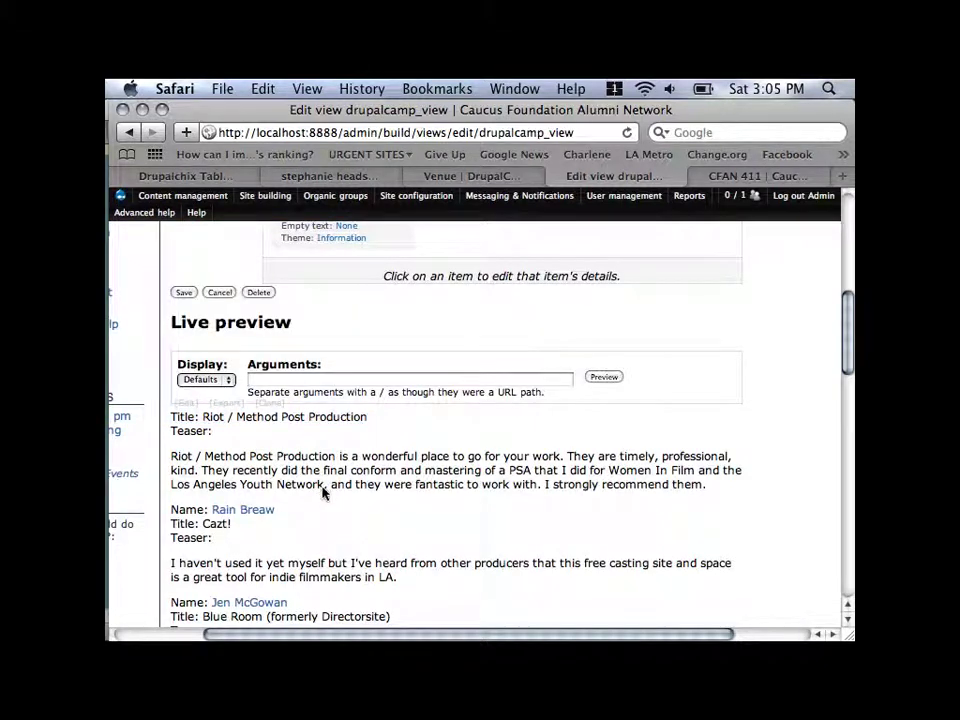
drag(276, 510, 214, 510)
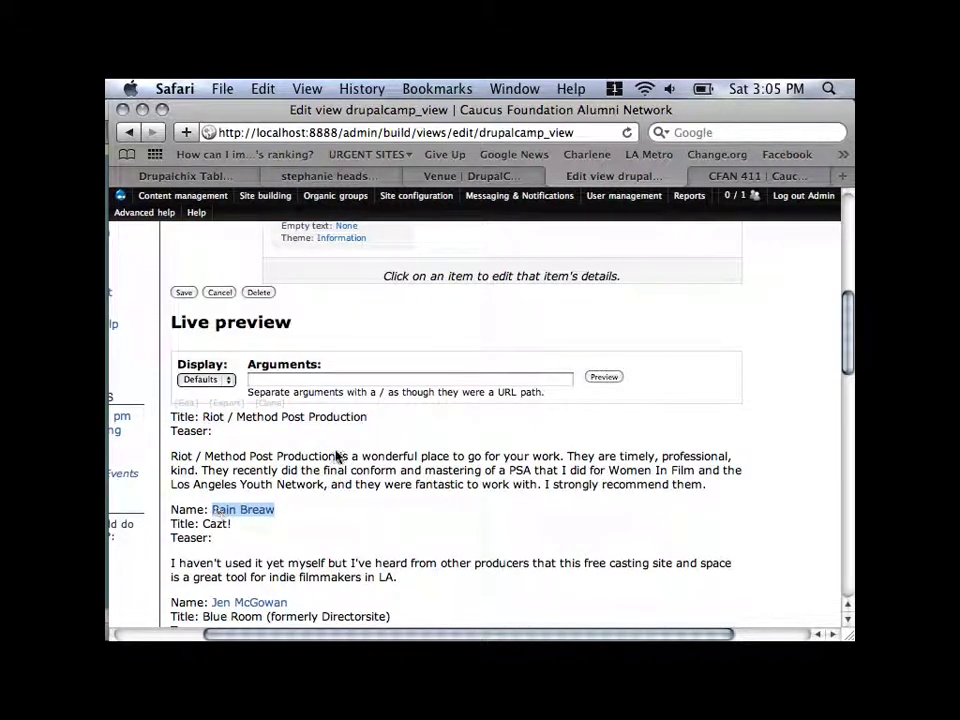
drag(372, 420, 310, 420)
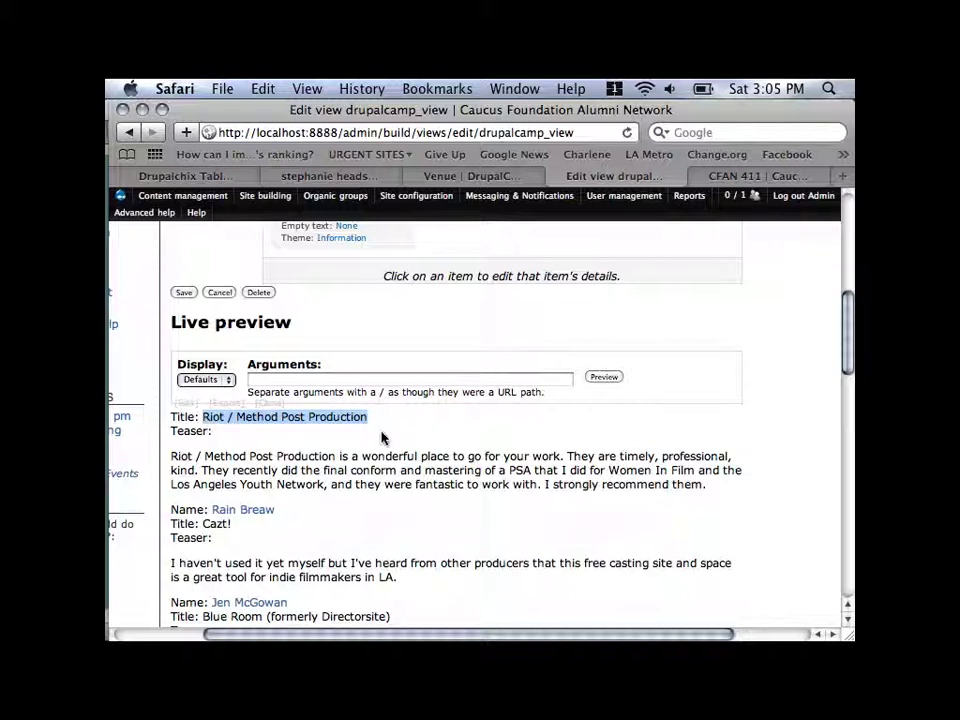
scroll(381, 437, up, 3)
scroll(381, 437, down, 6)
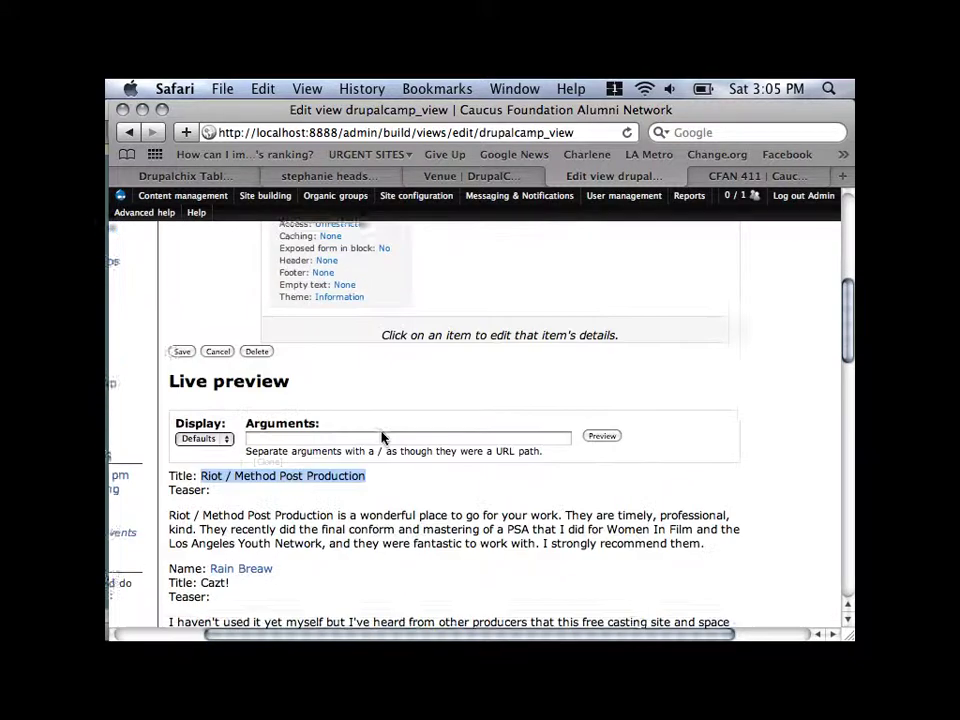
scroll(381, 437, up, 4)
scroll(381, 437, right, 1)
scroll(381, 437, up, 1)
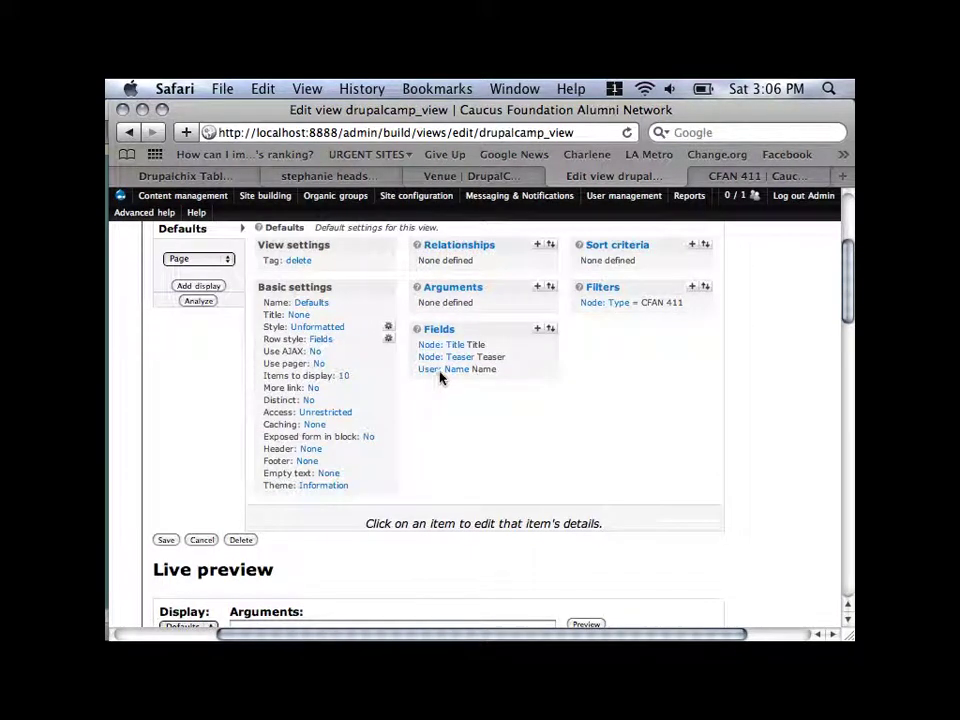
Clear the label of the User: Name field, turn off linking it to its user, and check the author name in the preview
click(436, 375)
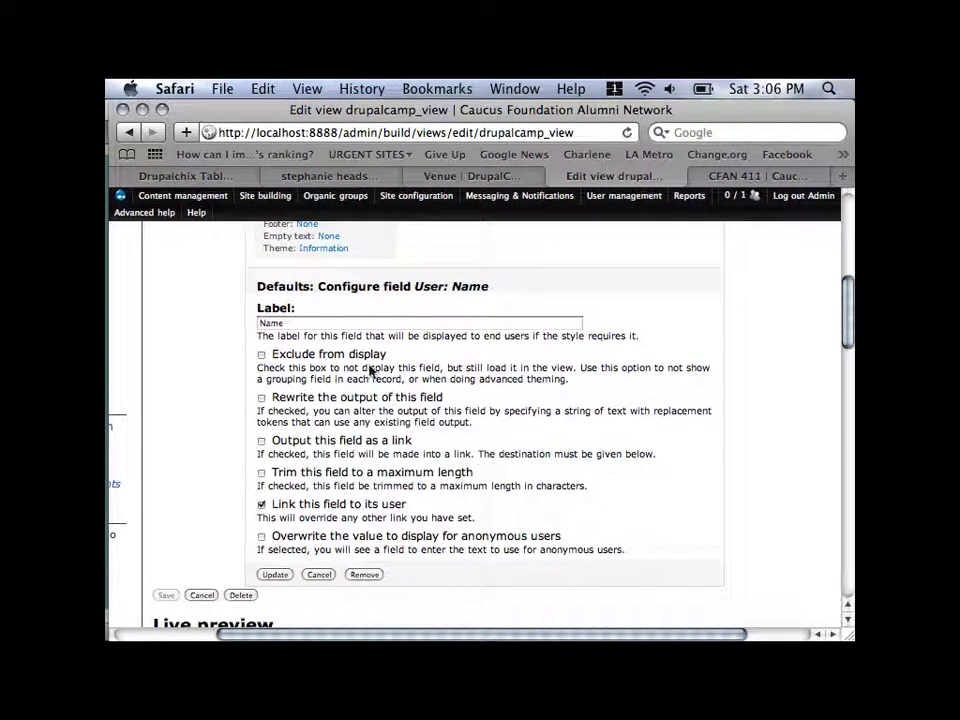
scroll(450, 360, down, 5)
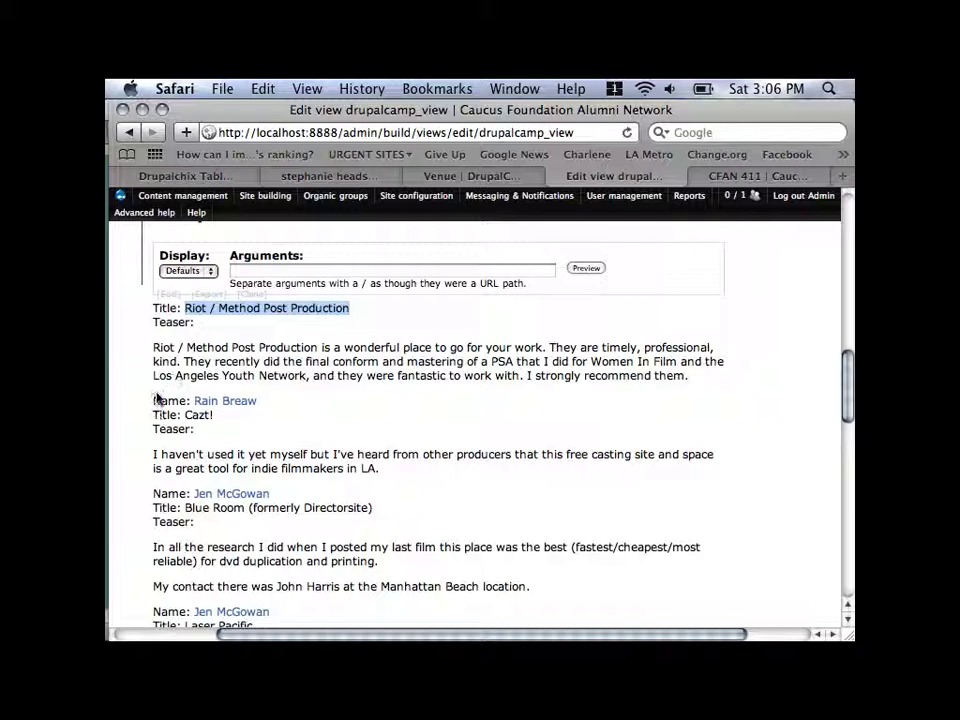
scroll(438, 368, up, 5)
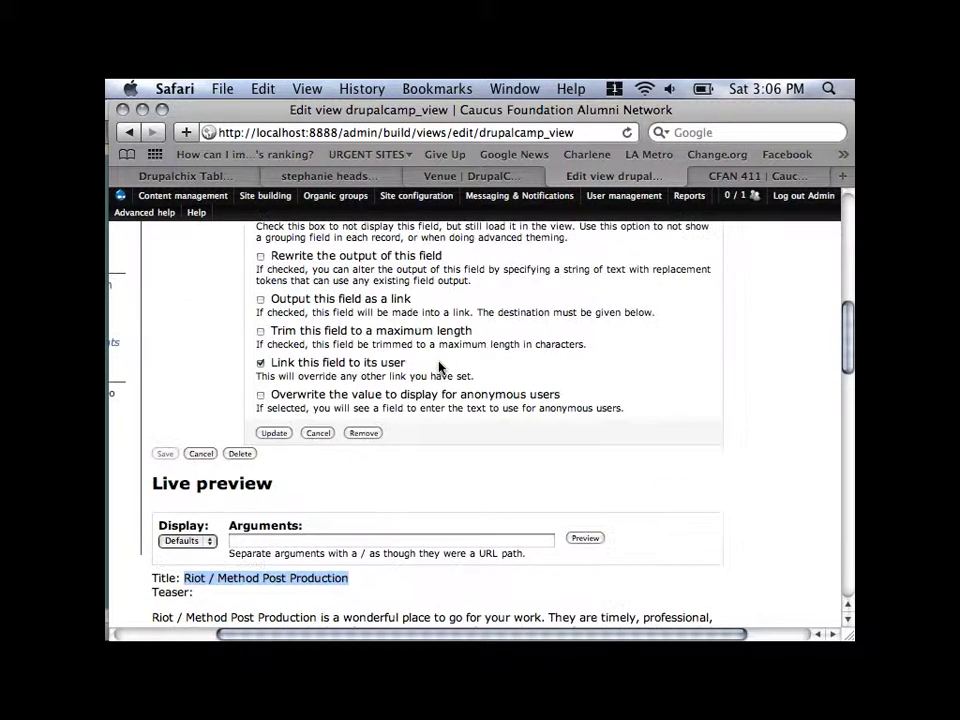
double_click(270, 341)
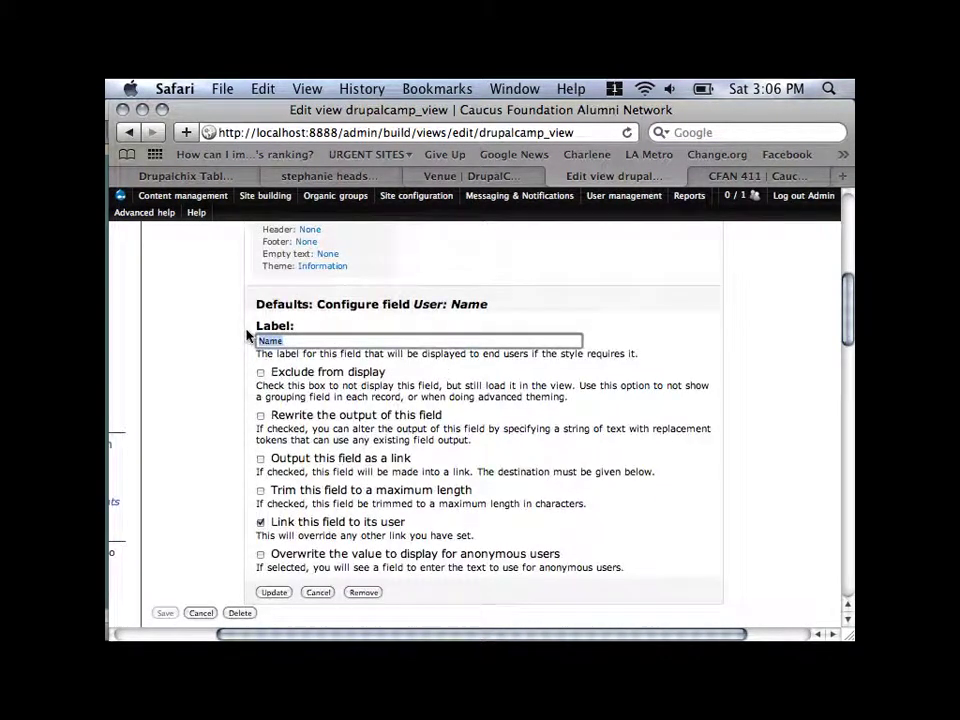
key(BackSpace)
click(515, 380)
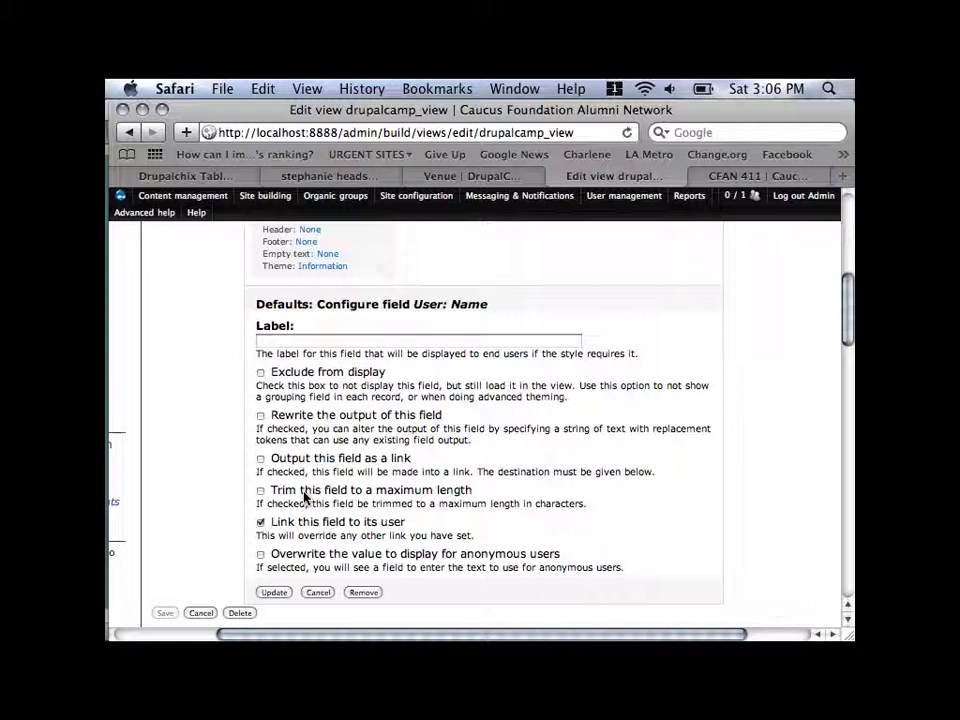
click(261, 525)
click(276, 594)
scroll(407, 542, down, 2)
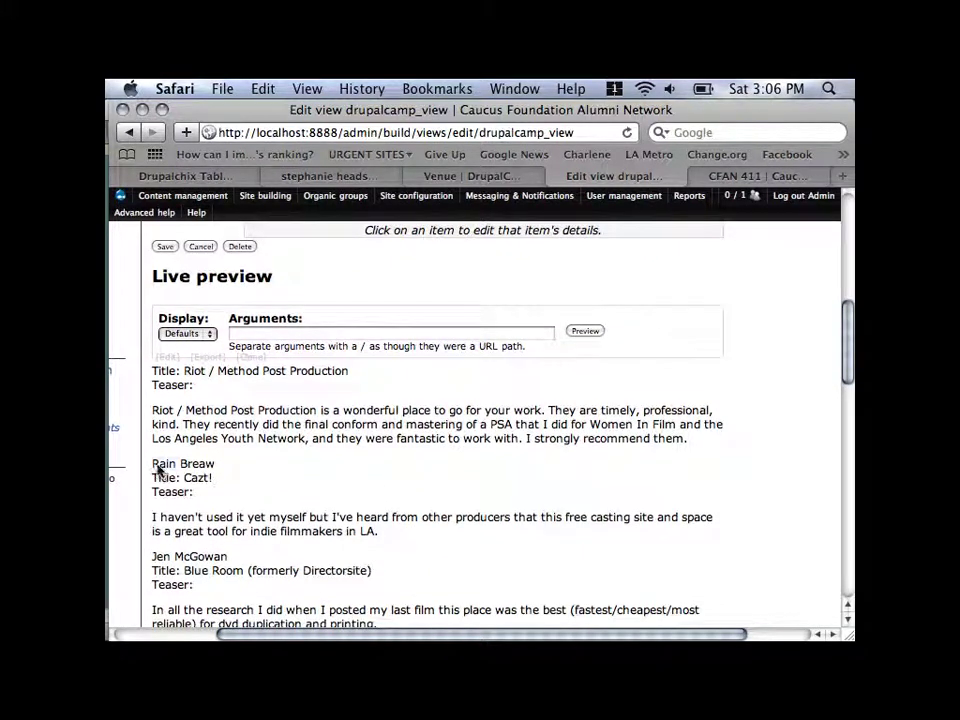
drag(153, 463, 226, 470)
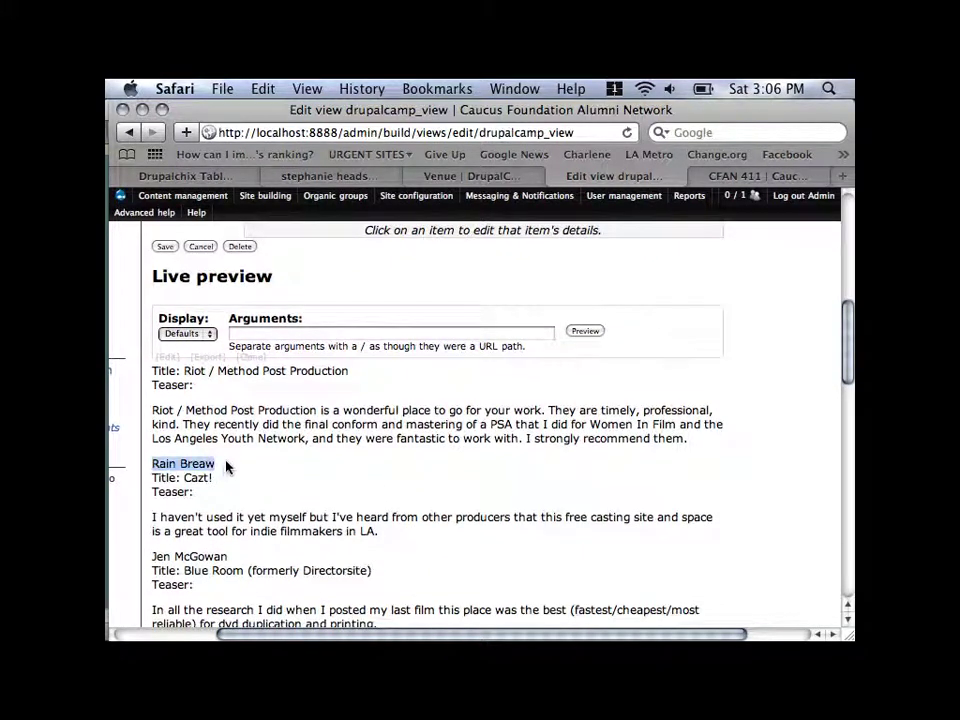
Remove the label from the Node: Teaser field and apply the change to the Defaults display
scroll(226, 466, up, 3)
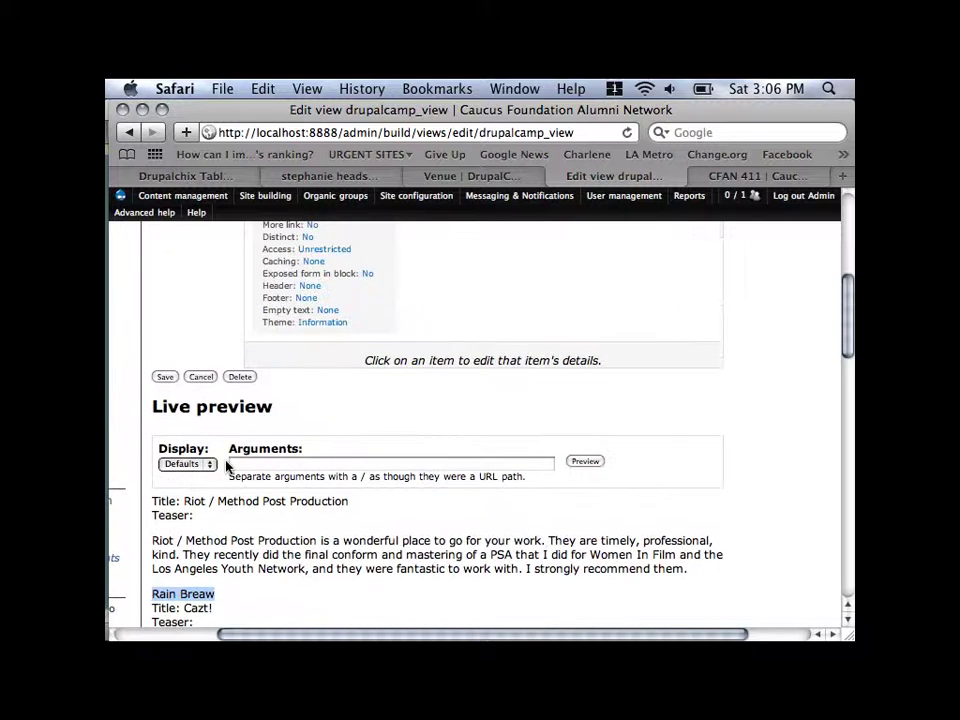
scroll(338, 530, up, 5)
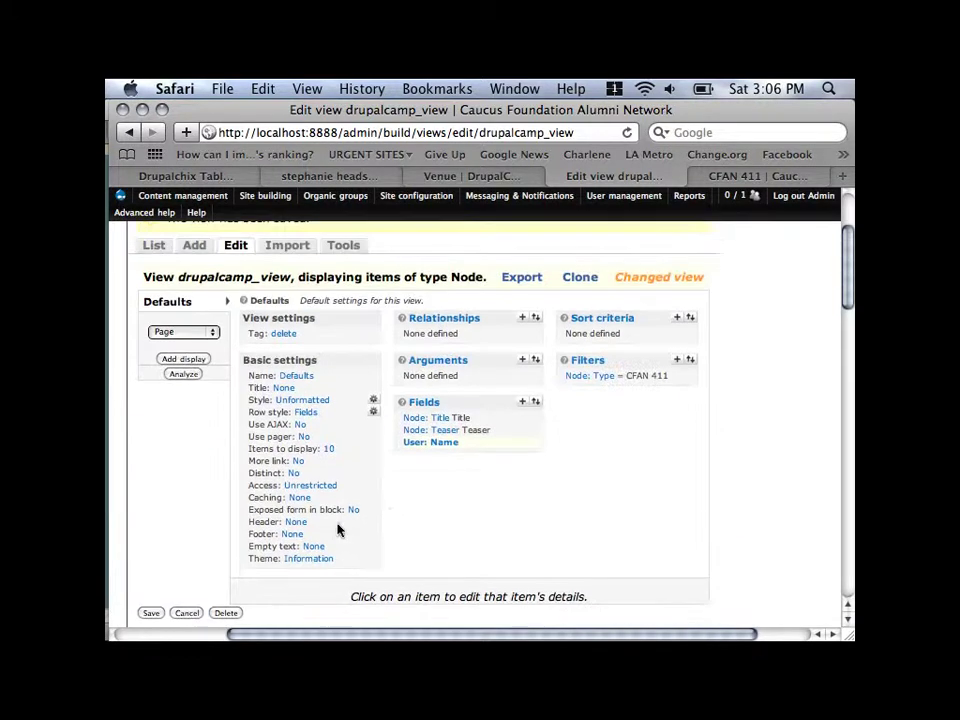
click(427, 432)
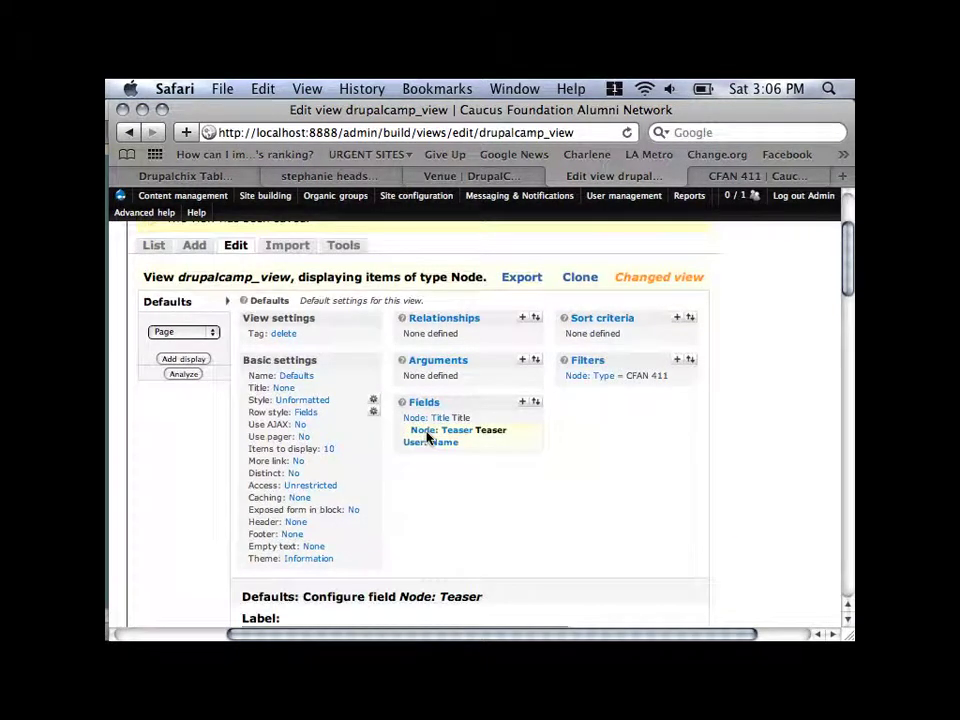
scroll(427, 437, down, 15)
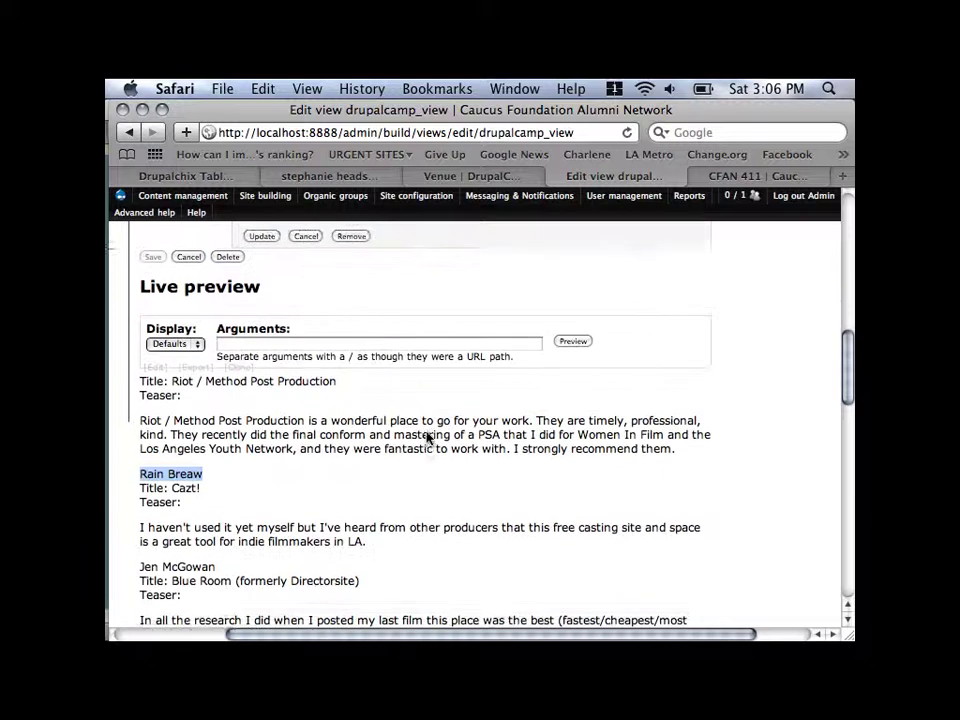
drag(188, 390, 130, 403)
click(390, 418)
scroll(513, 424, up, 5)
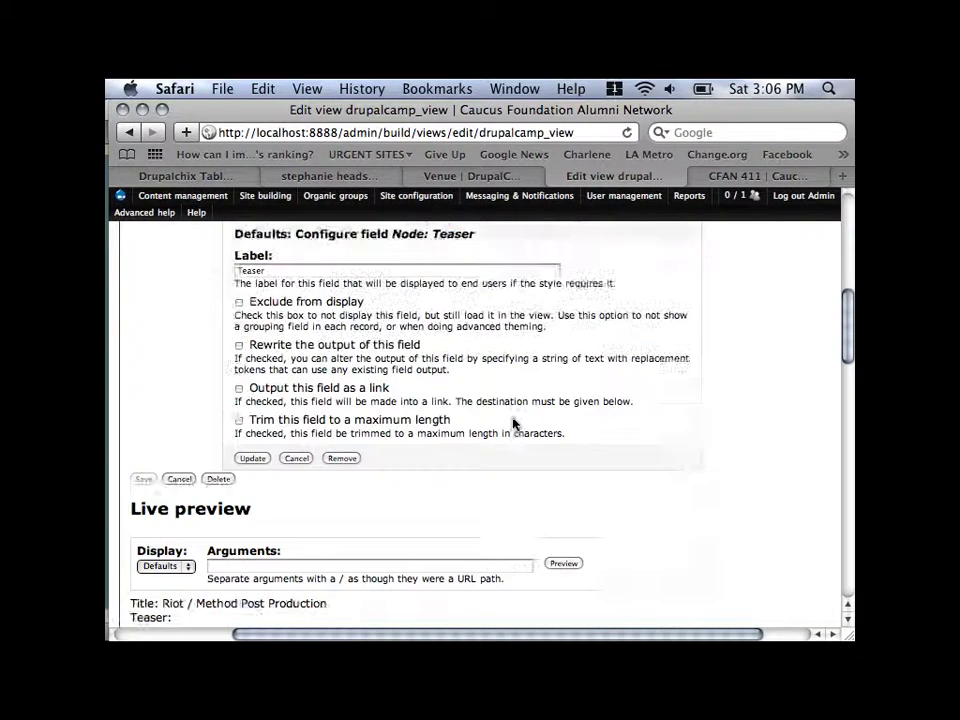
scroll(513, 424, up, 5)
scroll(450, 411, down, 4)
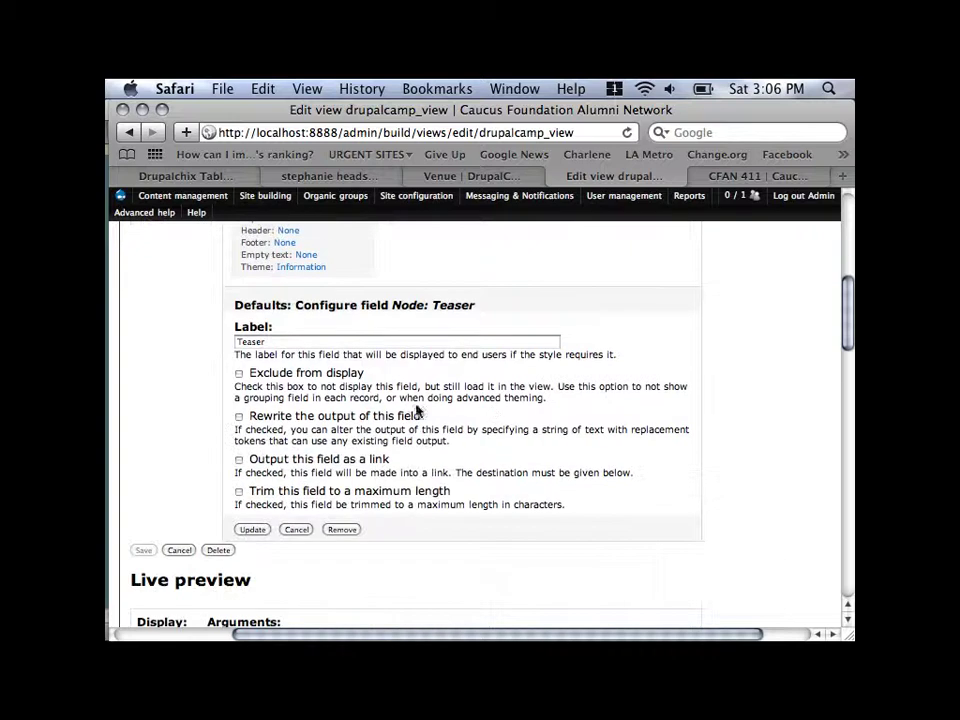
double_click(238, 343)
key(BackSpace)
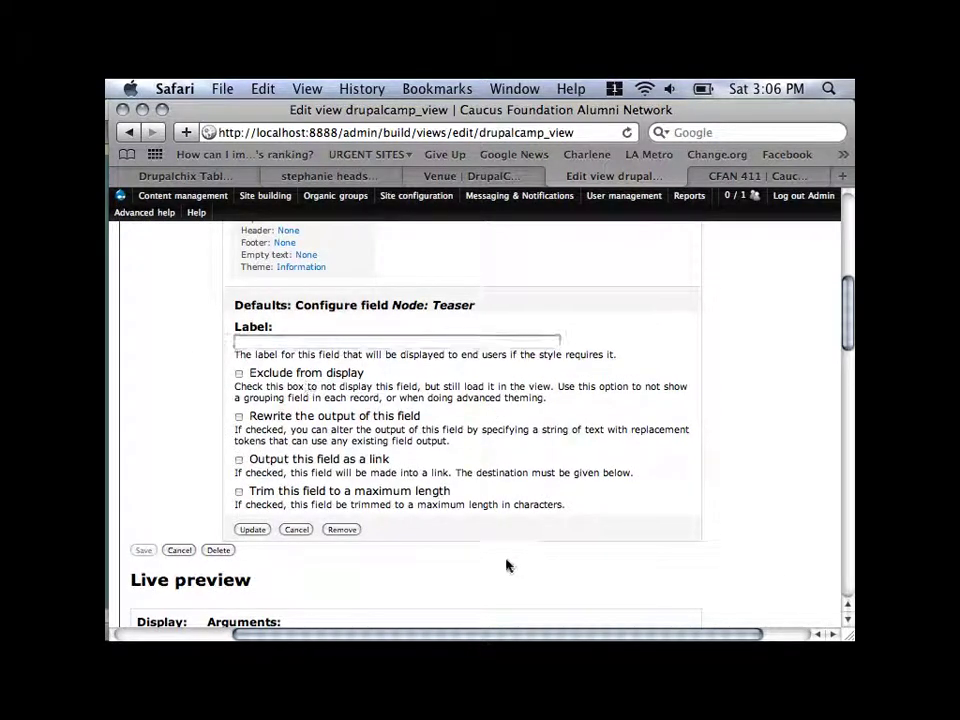
click(367, 390)
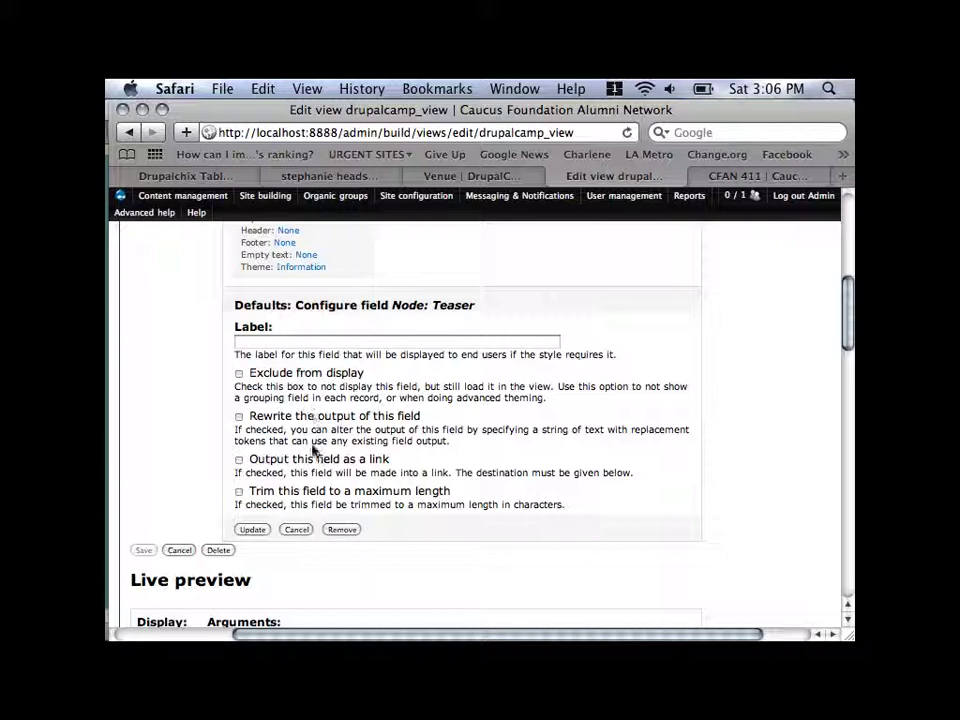
click(263, 533)
scroll(403, 538, down, 2)
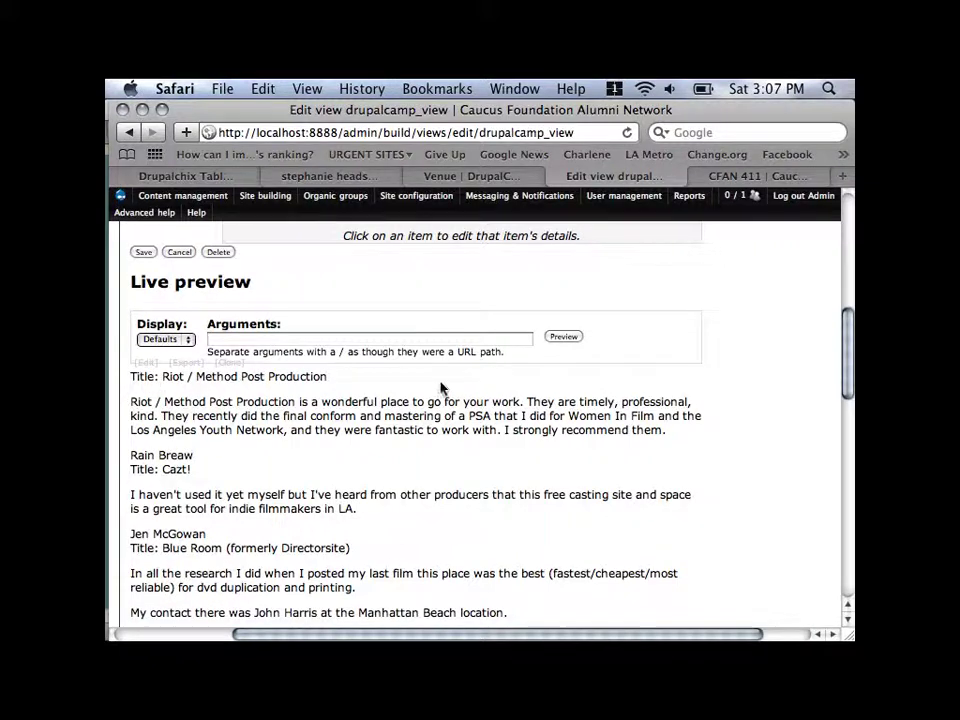
Clear the label of the Node: Title field and enable linking the field to its node
scroll(456, 392, up, 10)
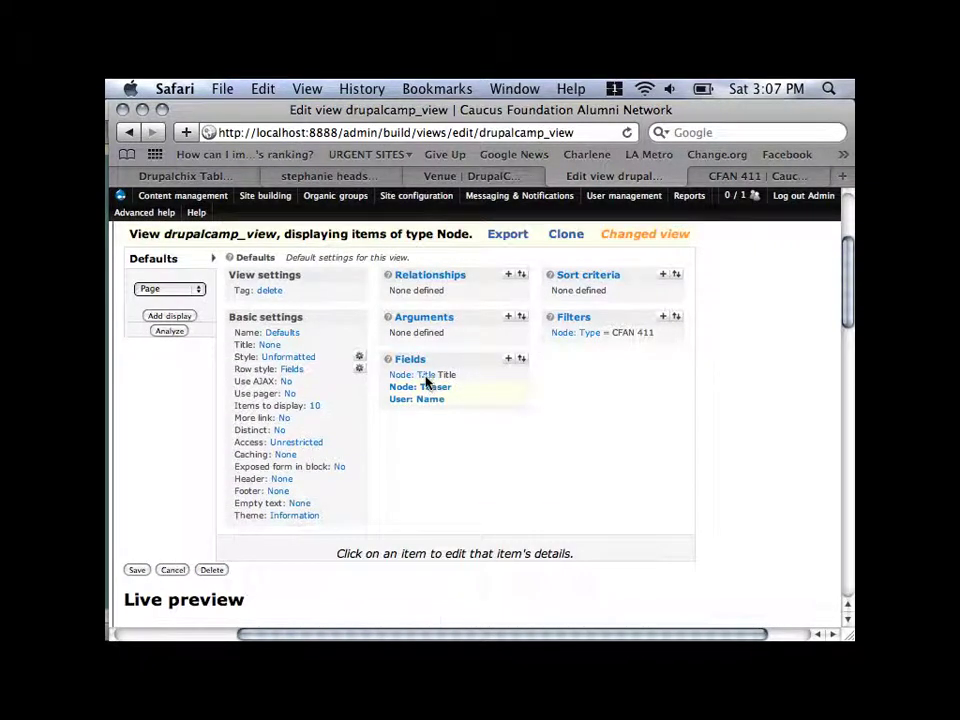
click(425, 376)
scroll(425, 502, down, 5)
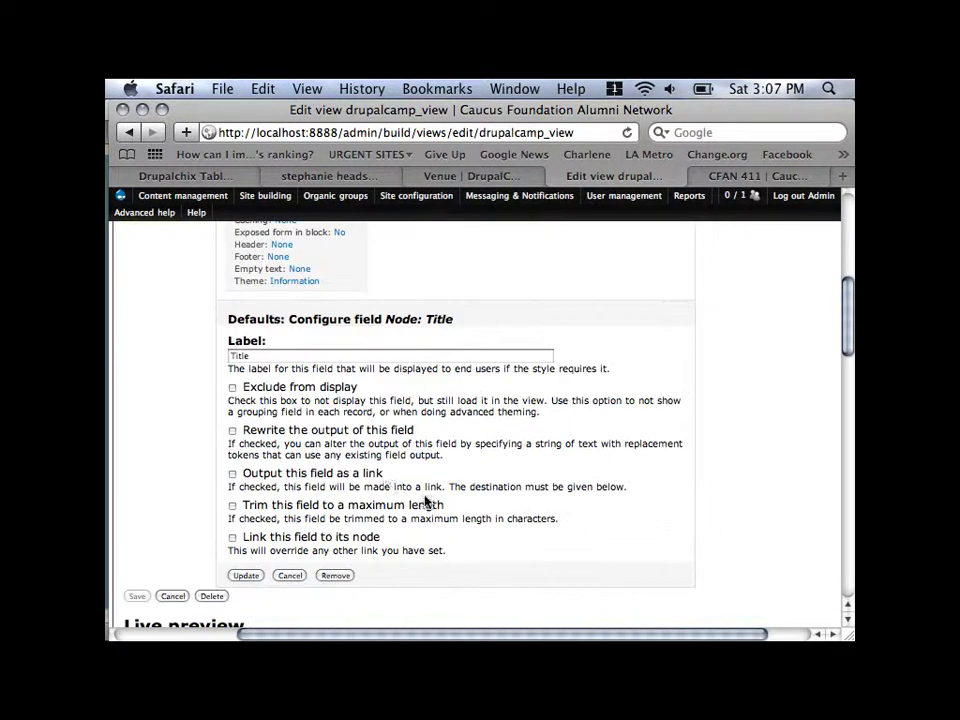
click(267, 359)
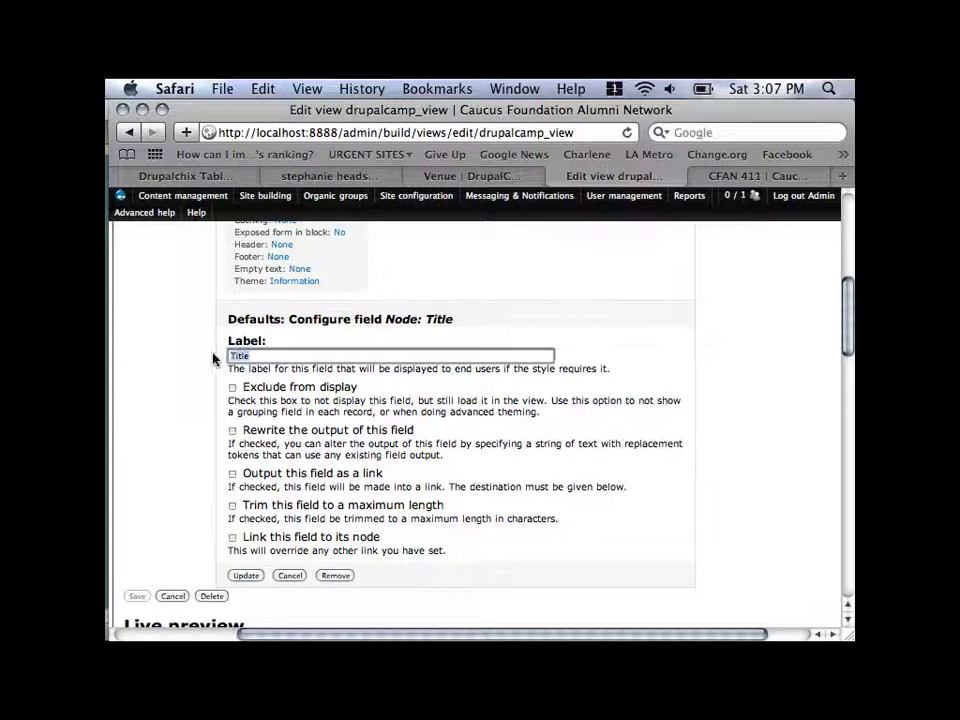
key(BackSpace)
key(BackSpace)
key(BackSpace)
key(BackSpace)
key(BackSpace)
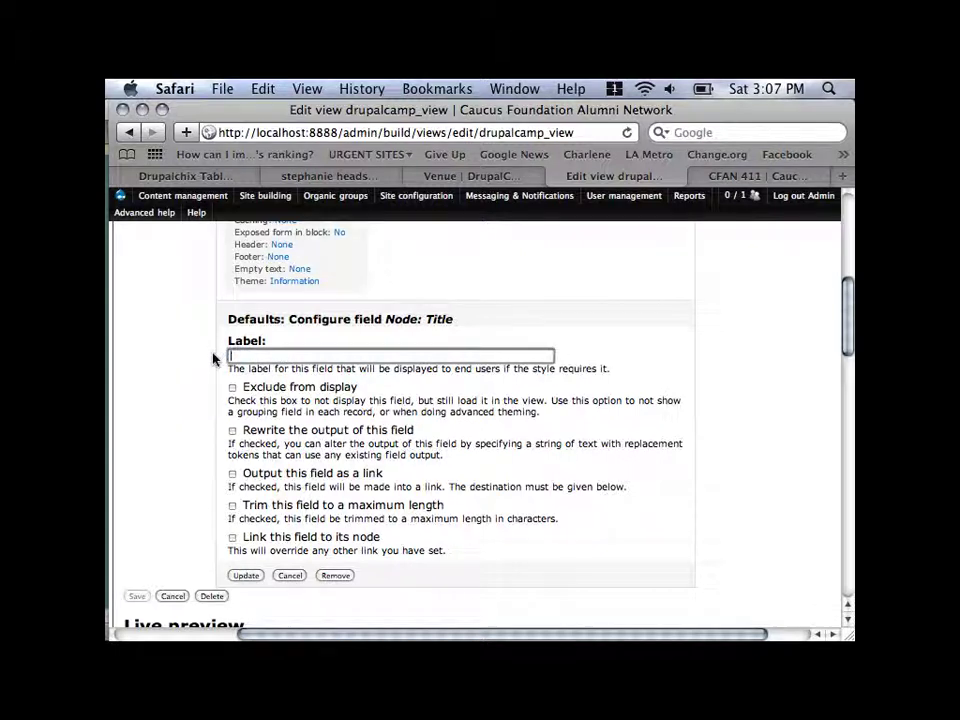
click(232, 538)
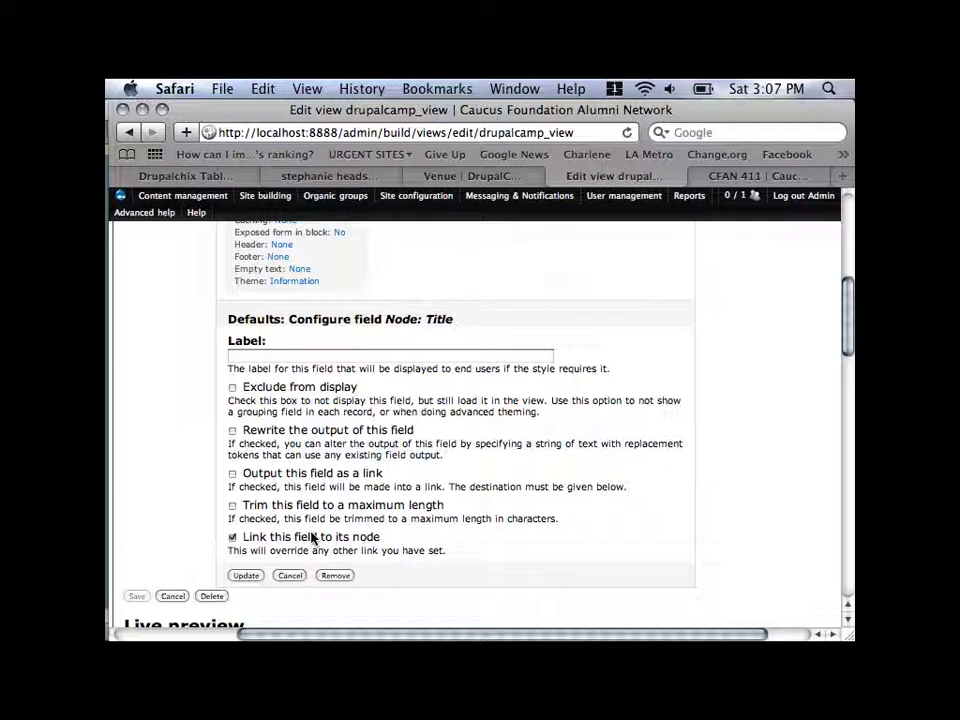
Rewrite the Node: Title field's output as <h2>[title]</h2> and apply the field settings
click(233, 431)
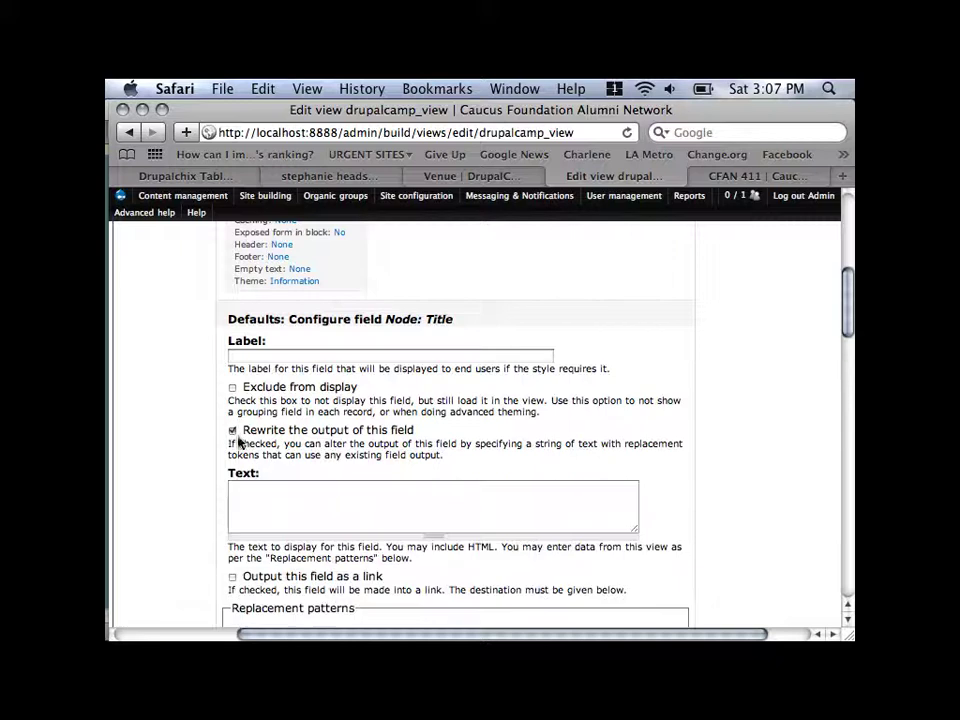
click(315, 518)
scroll(315, 516, down, 3)
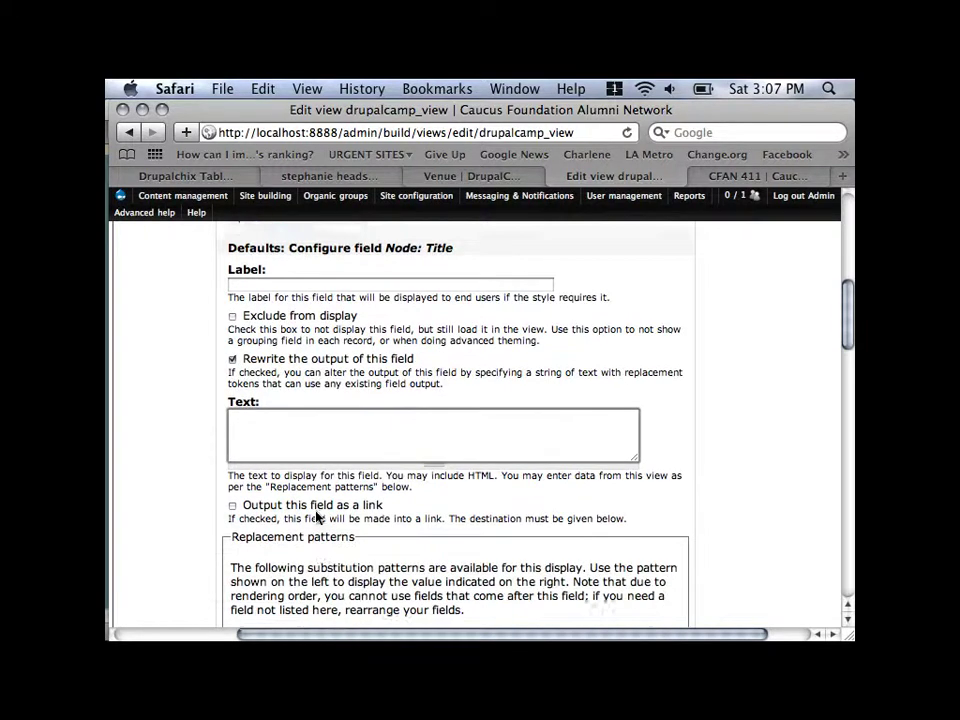
scroll(287, 430, down, 3)
scroll(287, 437, up, 2)
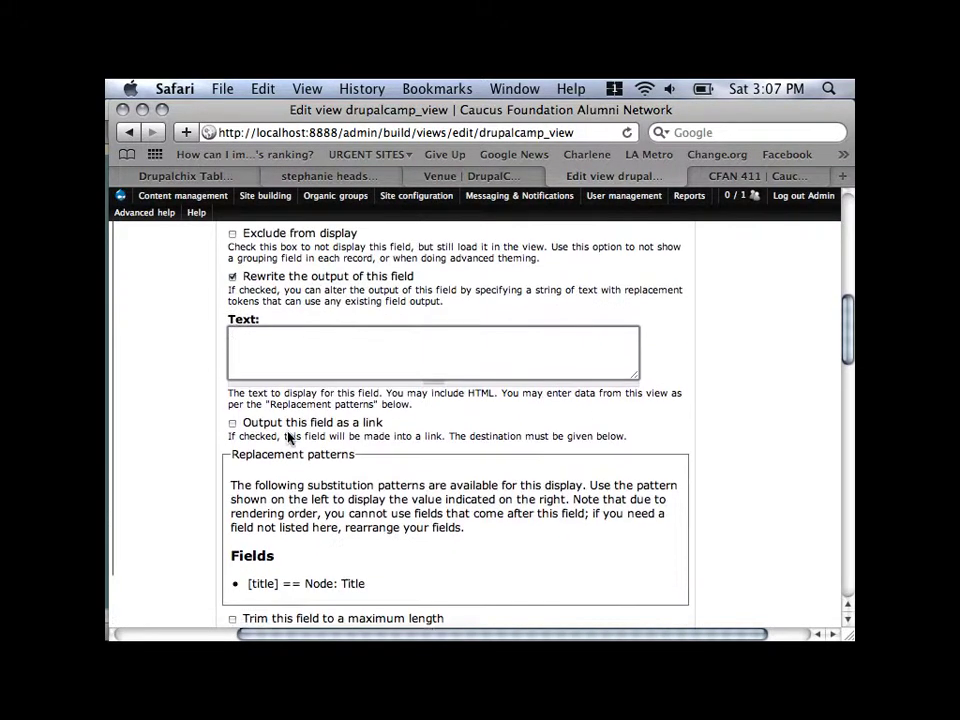
scroll(288, 437, down, 1)
text(<h2>)
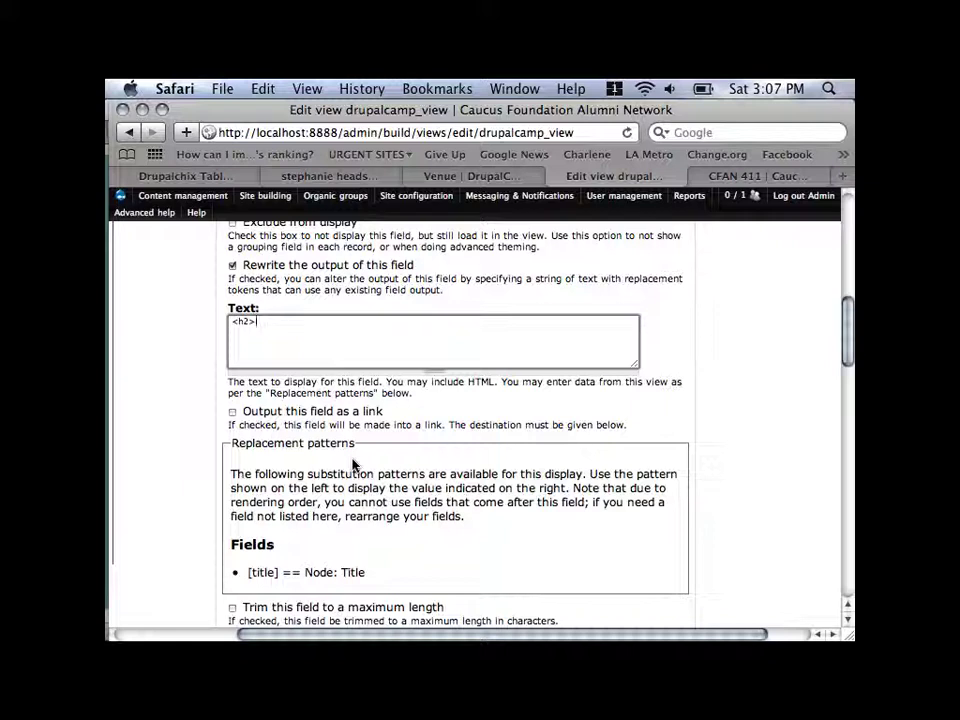
click(268, 580)
drag(278, 580, 278, 327)
text(</h2>)
click(411, 421)
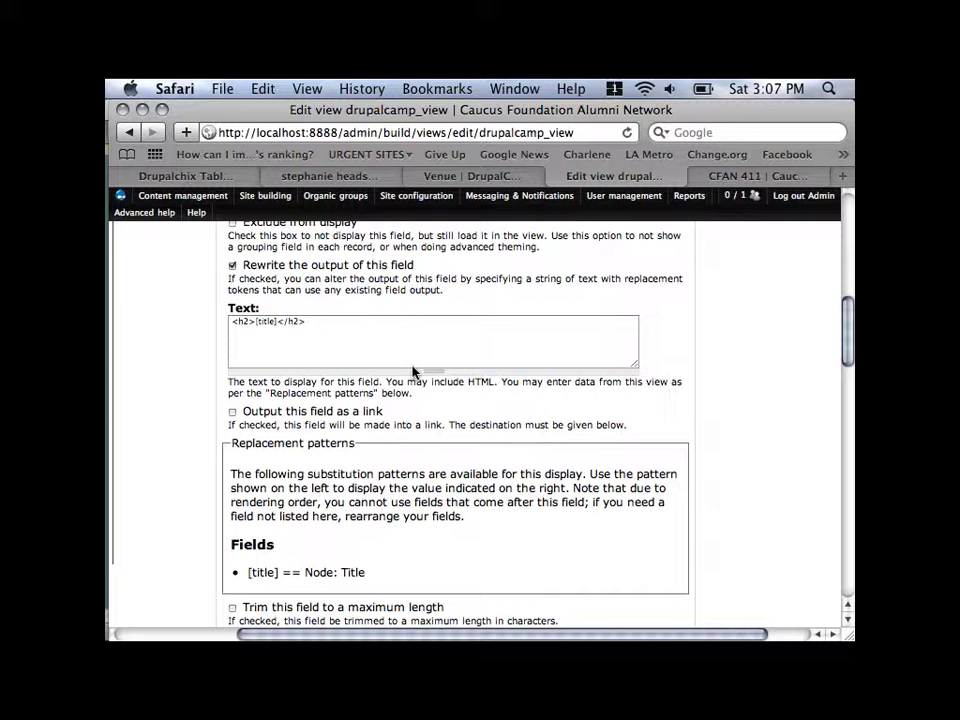
scroll(413, 372, down, 6)
click(247, 372)
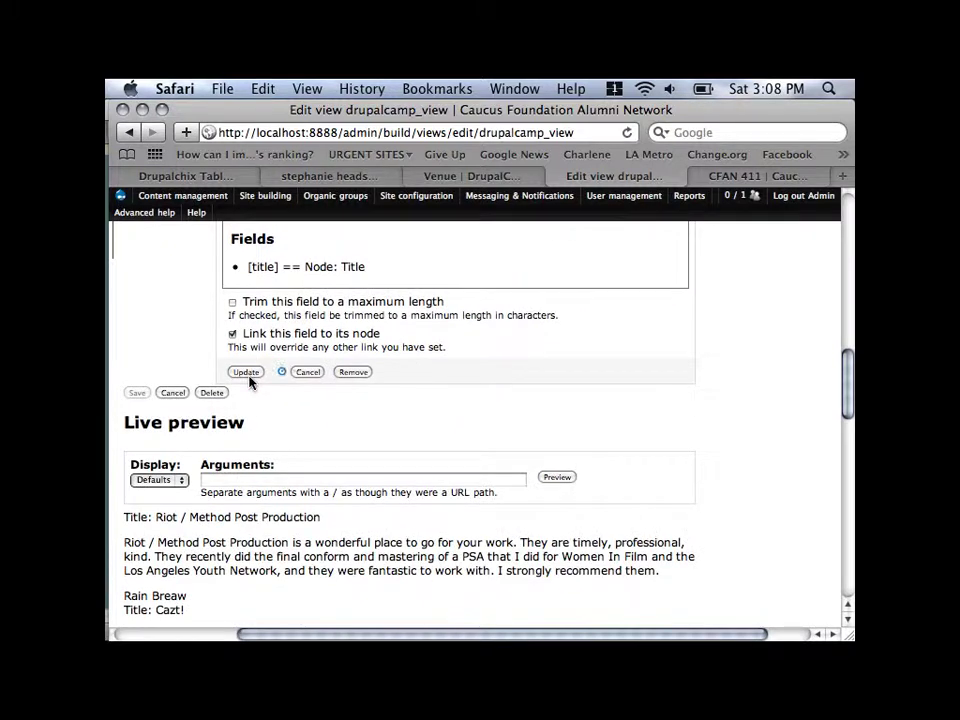
Examine the title headings in the live preview and the display types that can be added to the view
scroll(250, 383, down, 5)
scroll(250, 383, up, 7)
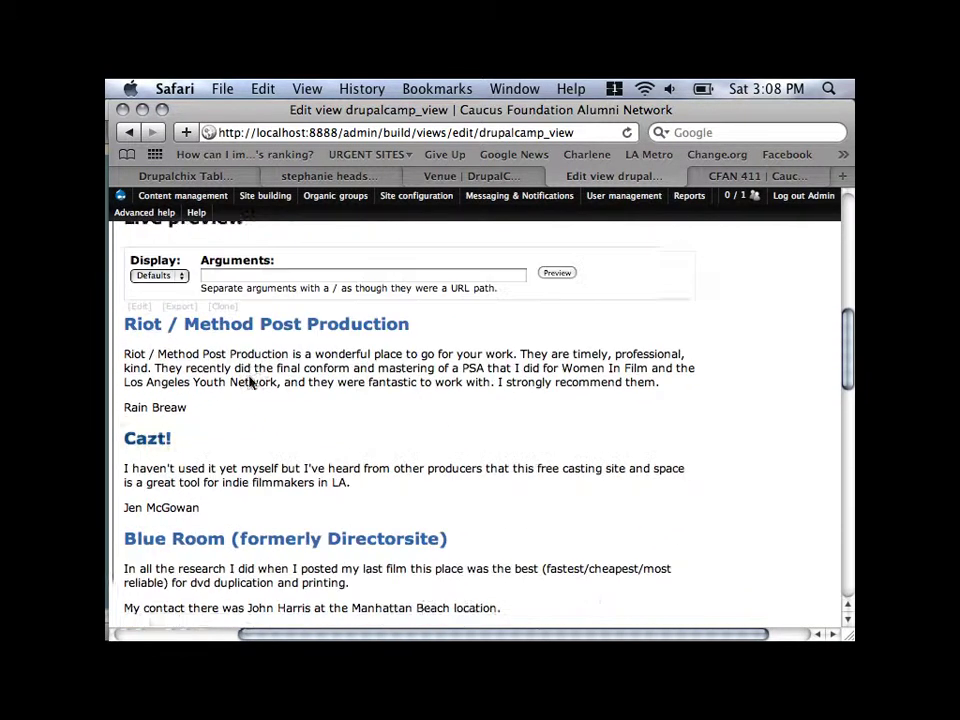
right_click(247, 370)
key(Escape)
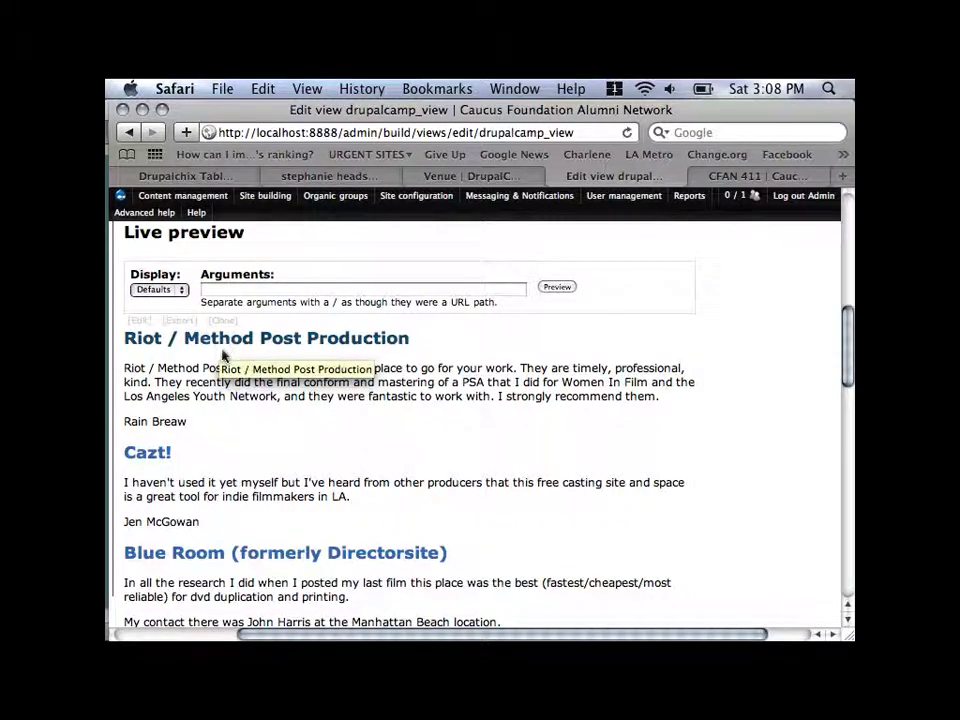
click(213, 375)
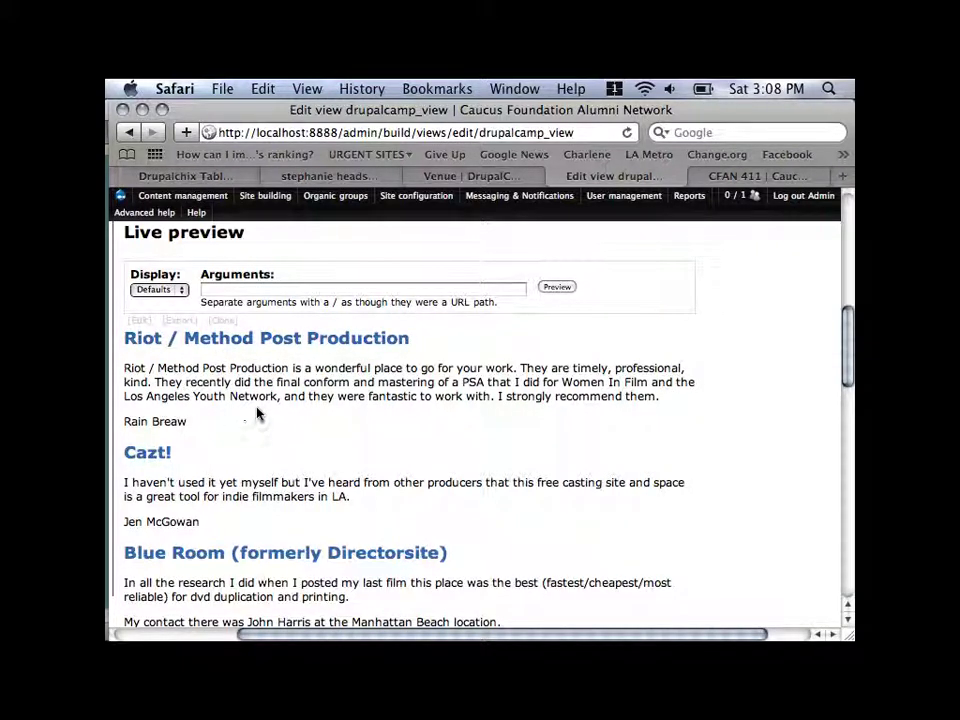
scroll(311, 426, down, 3)
scroll(311, 426, up, 4)
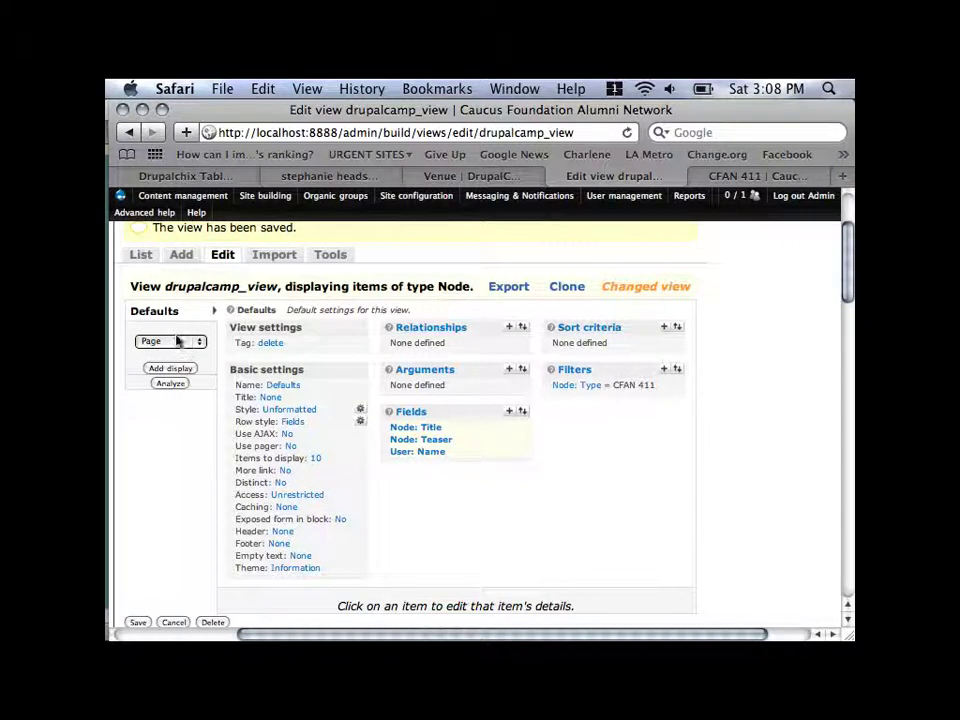
click(176, 341)
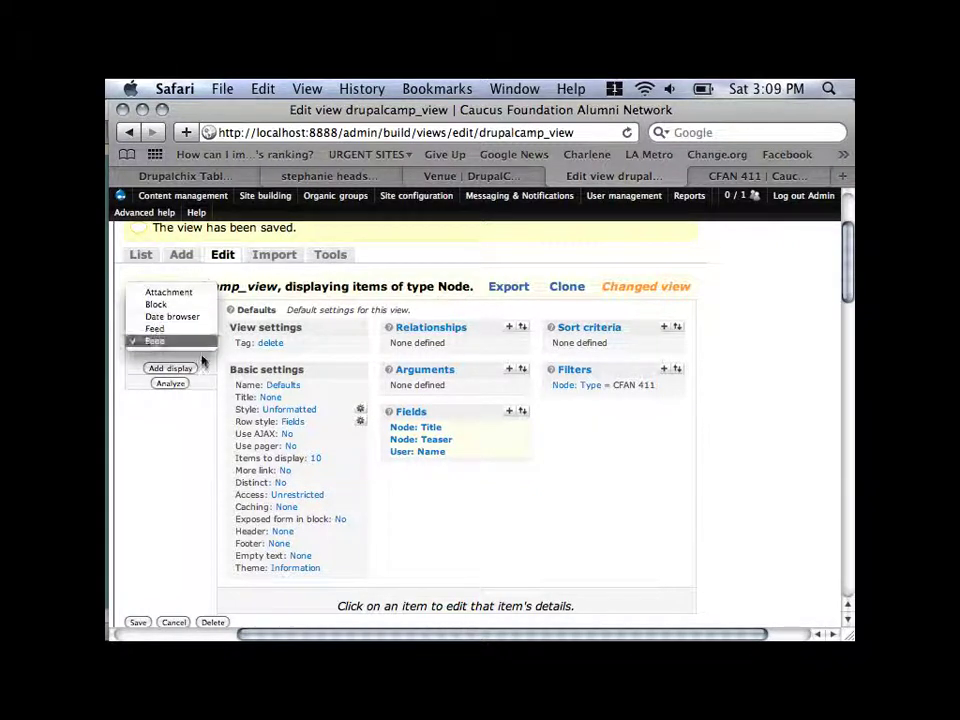
click(180, 476)
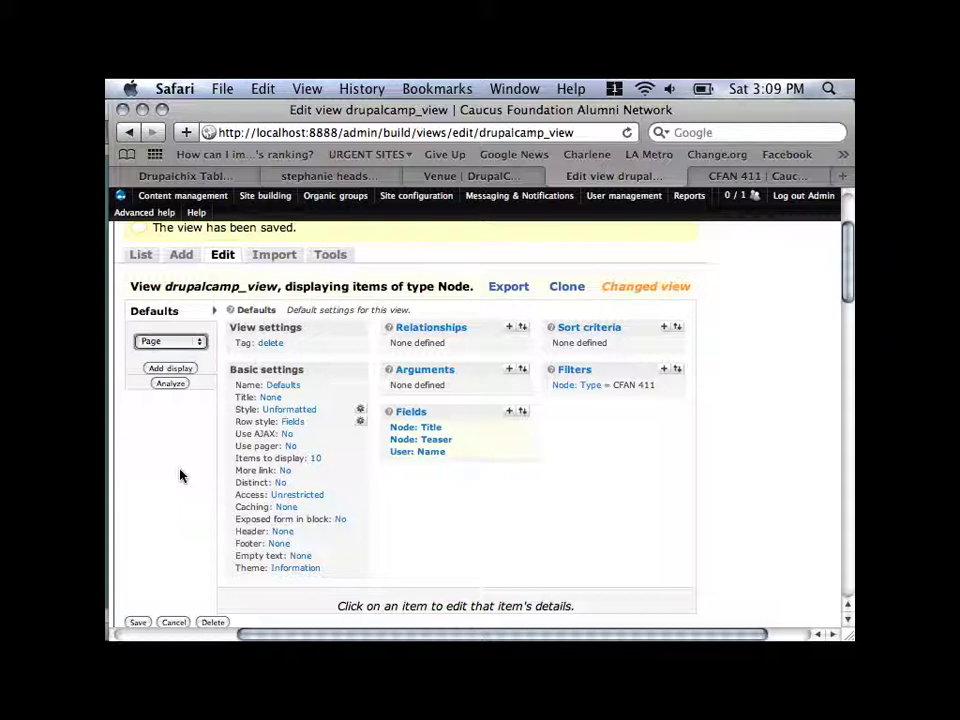
Save drupalcamp_view with its reconfigured Title, Teaser and Name fields
scroll(180, 476, down, 5)
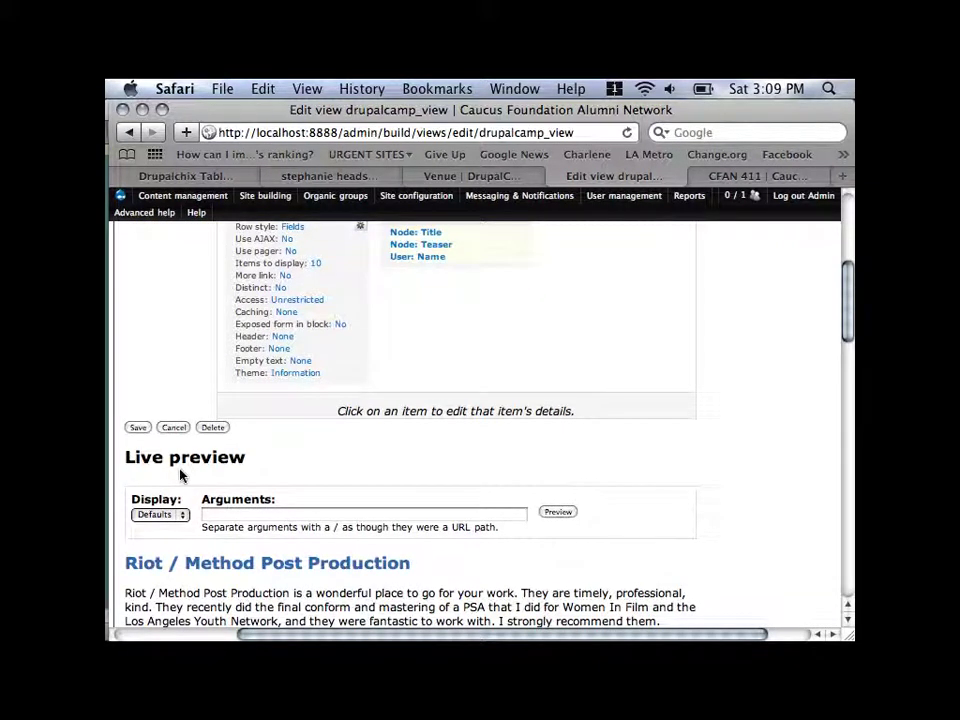
click(138, 428)
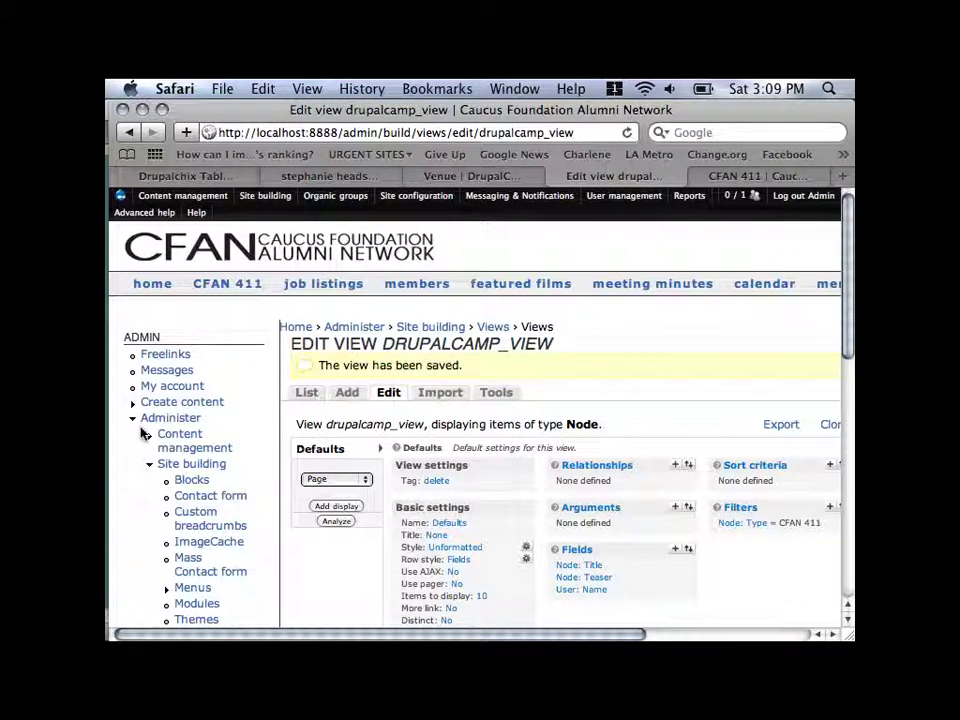
Examine the saved settings of drupalcamp_view and the fields available to add
scroll(600, 410, down, 3)
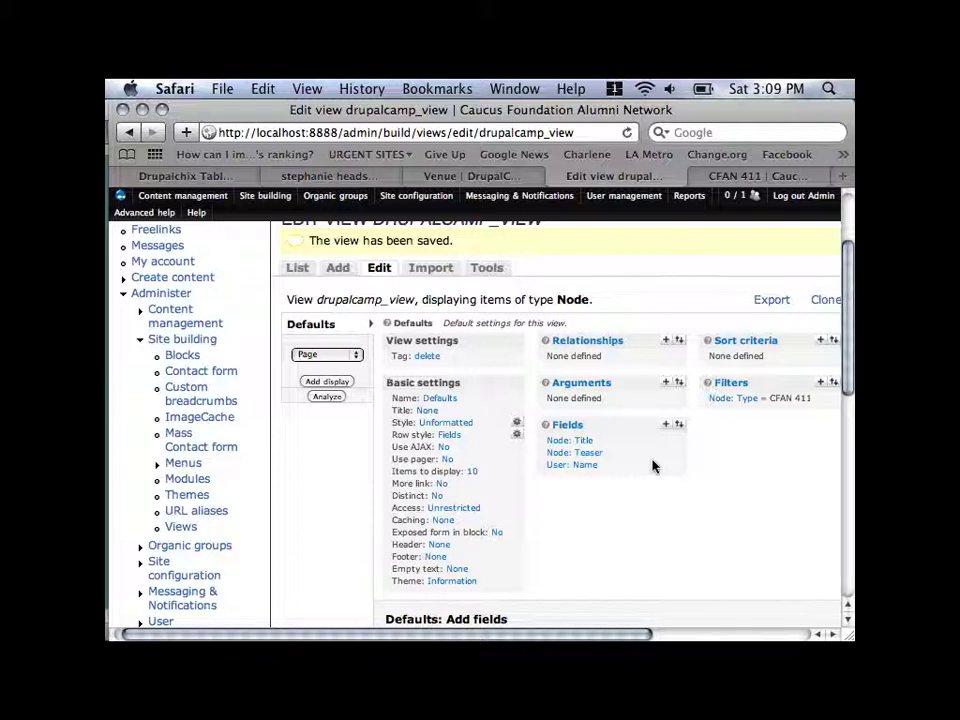
scroll(643, 514, down, 5)
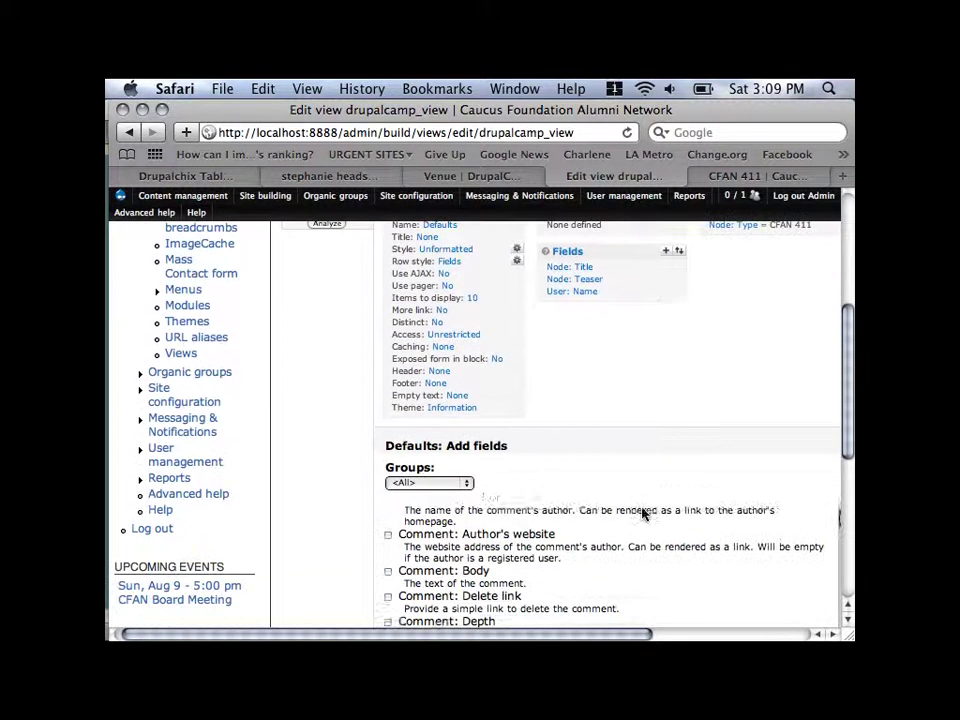
scroll(694, 435, up, 1)
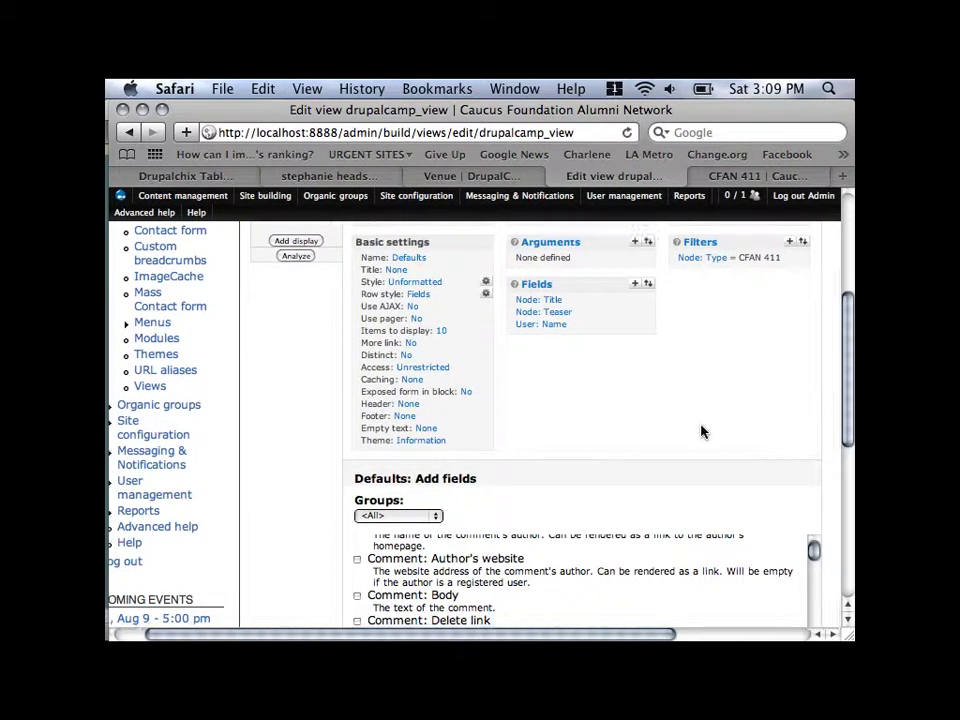
scroll(701, 433, down, 3)
scroll(701, 433, right, 1)
scroll(701, 432, down, 1)
scroll(701, 431, up, 4)
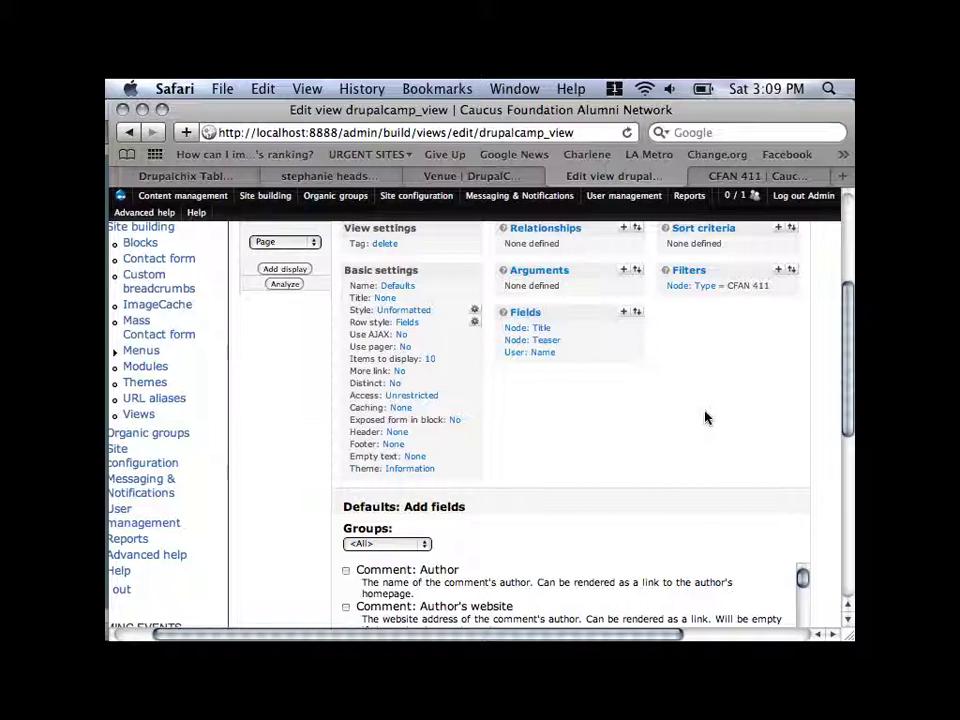
scroll(705, 418, up, 1)
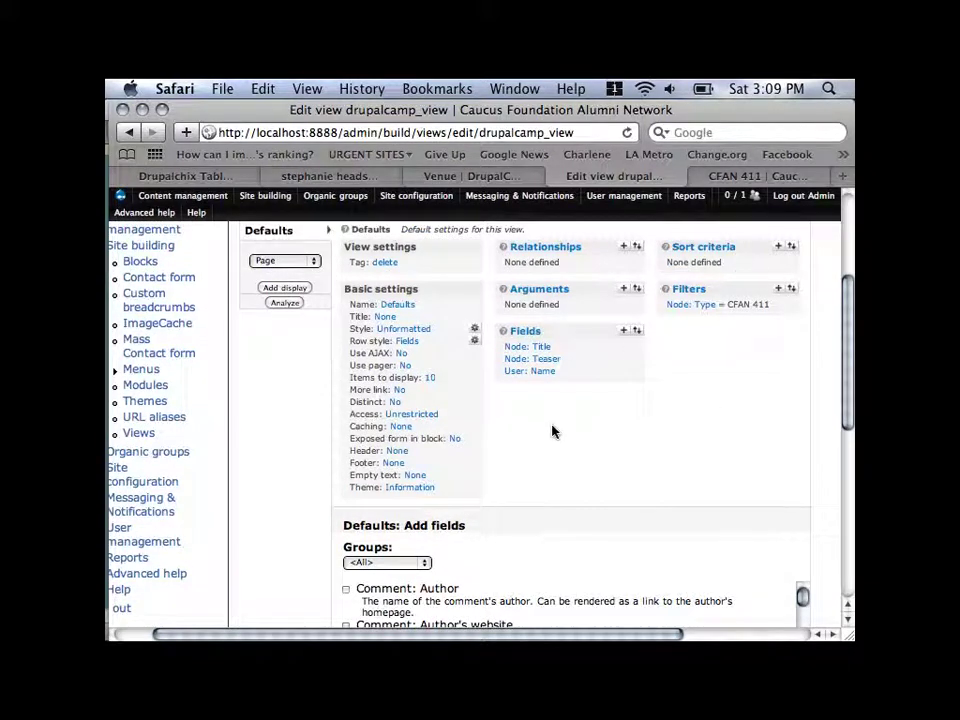
scroll(602, 420, down, 5)
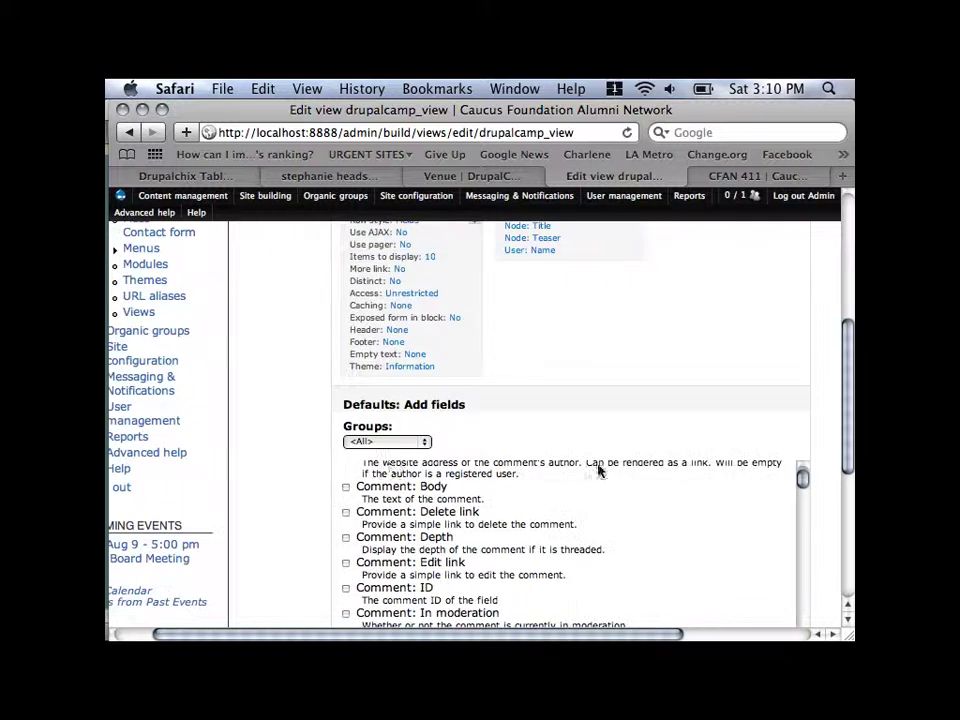
Check how the CFAN 411 listing page is grouped by category and return to the view editor
click(387, 441)
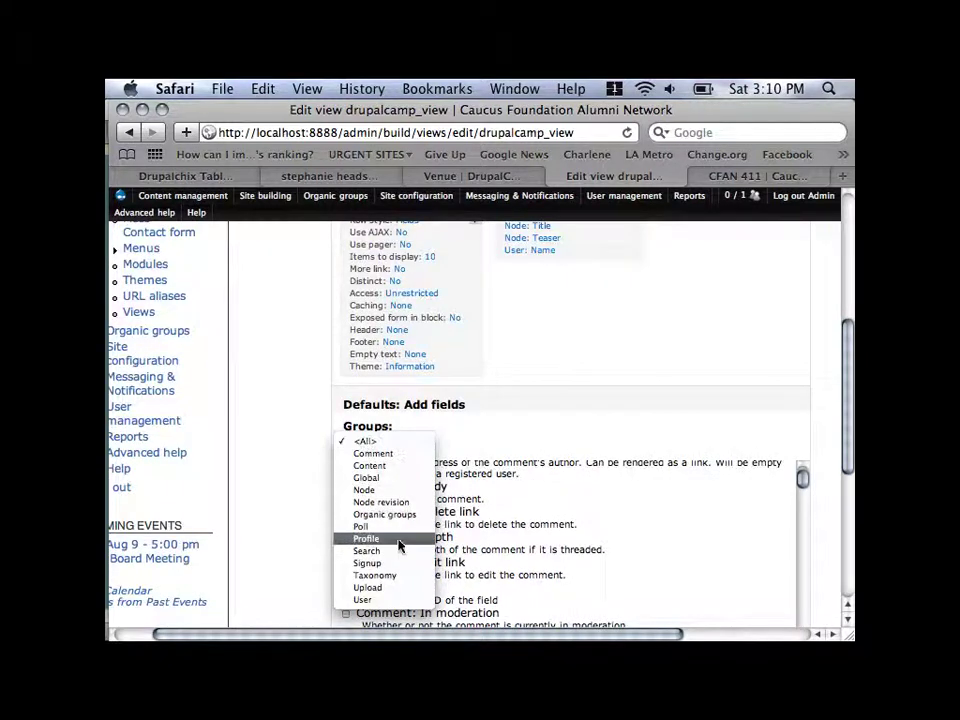
click(760, 178)
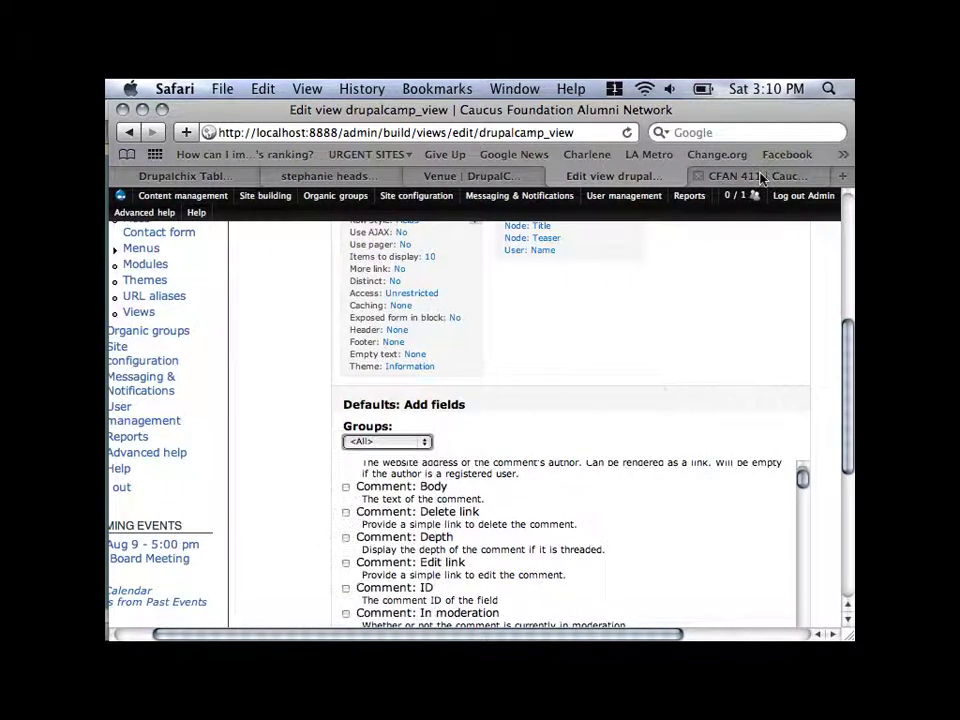
click(760, 176)
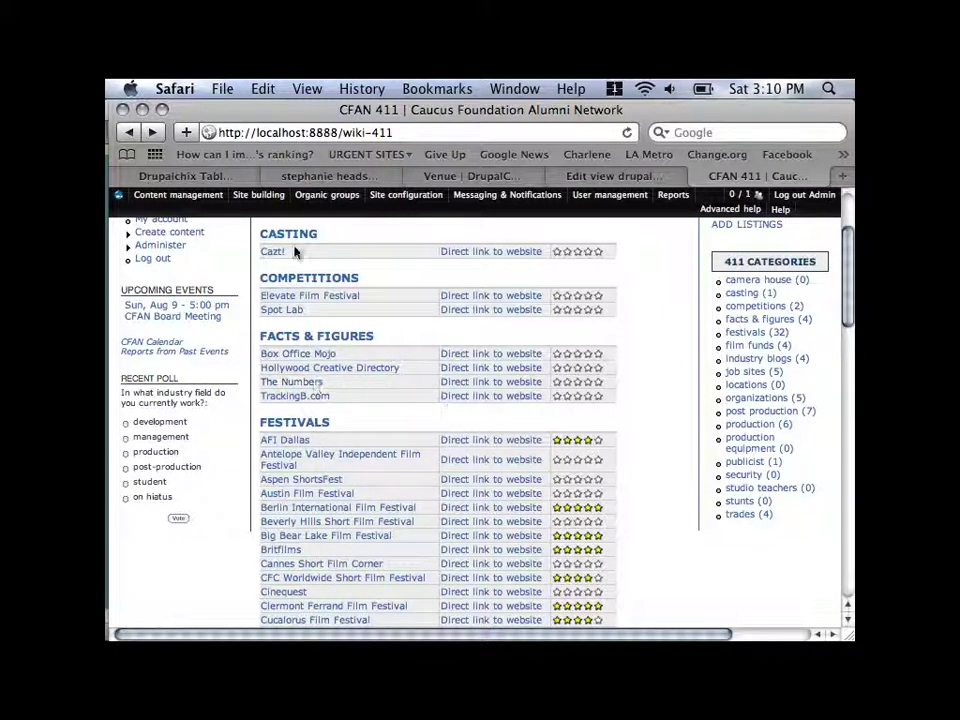
click(650, 177)
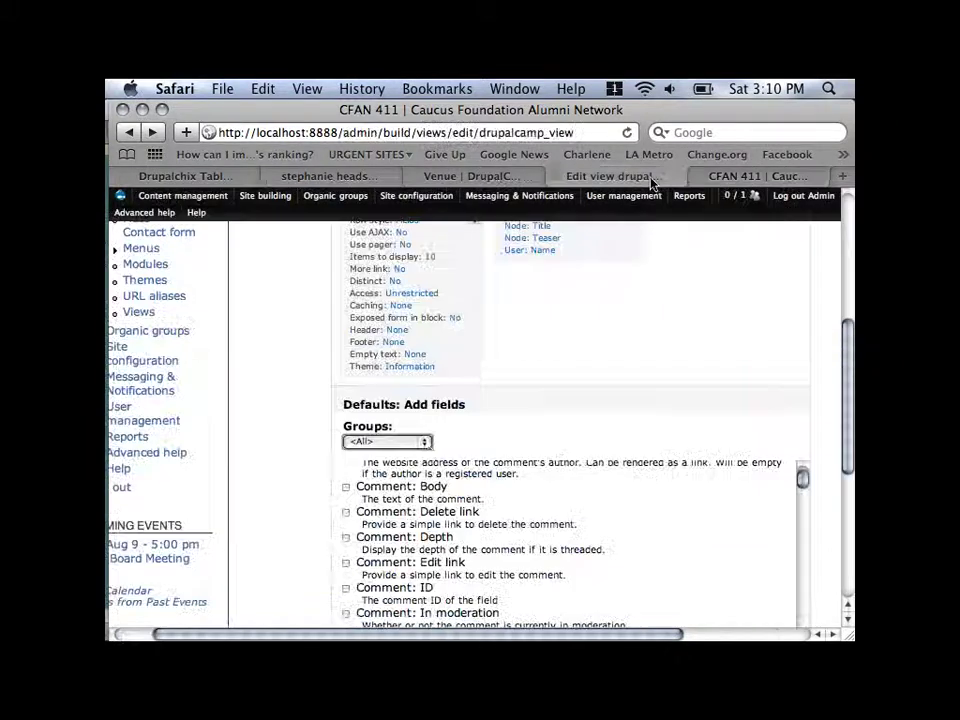
Add the Taxonomy: Term field from the Taxonomy group to drupalcamp_view
click(387, 441)
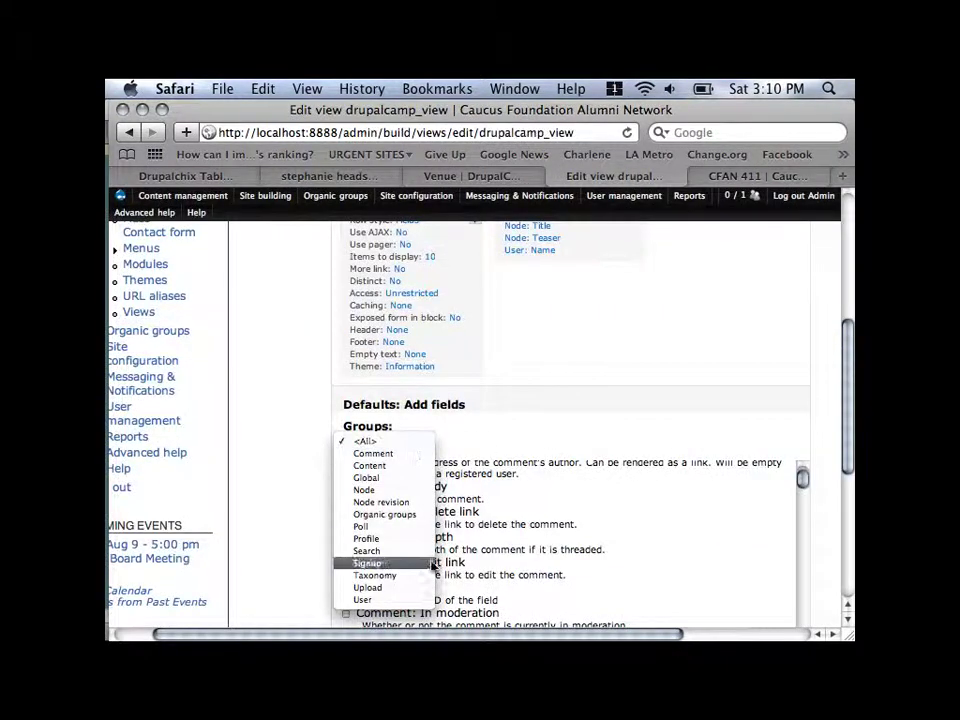
click(431, 575)
scroll(615, 525, down, 1)
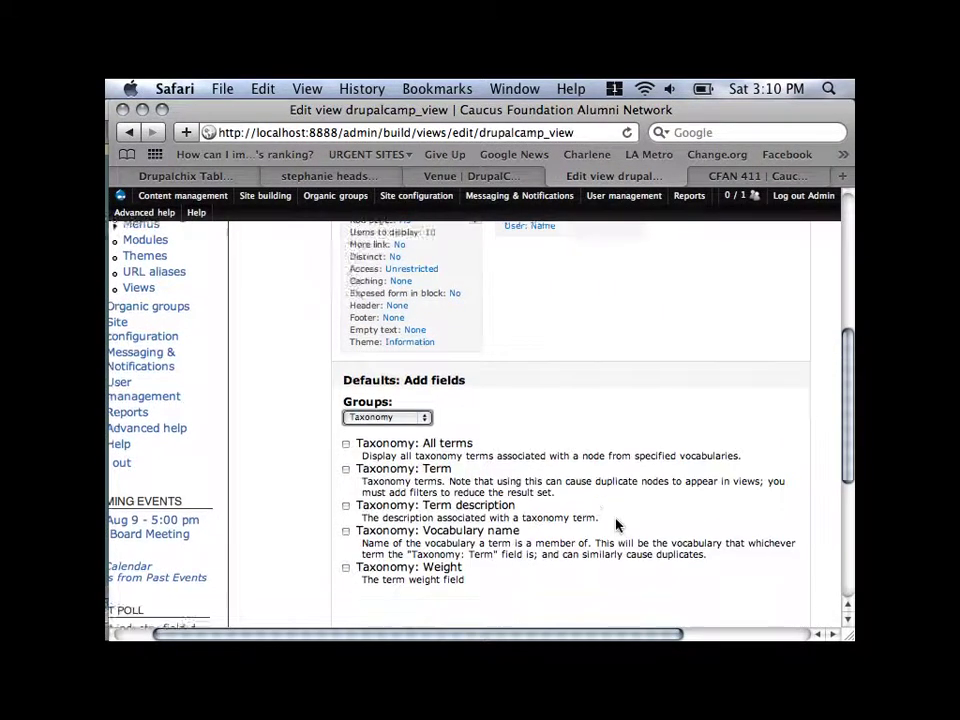
scroll(617, 525, down, 3)
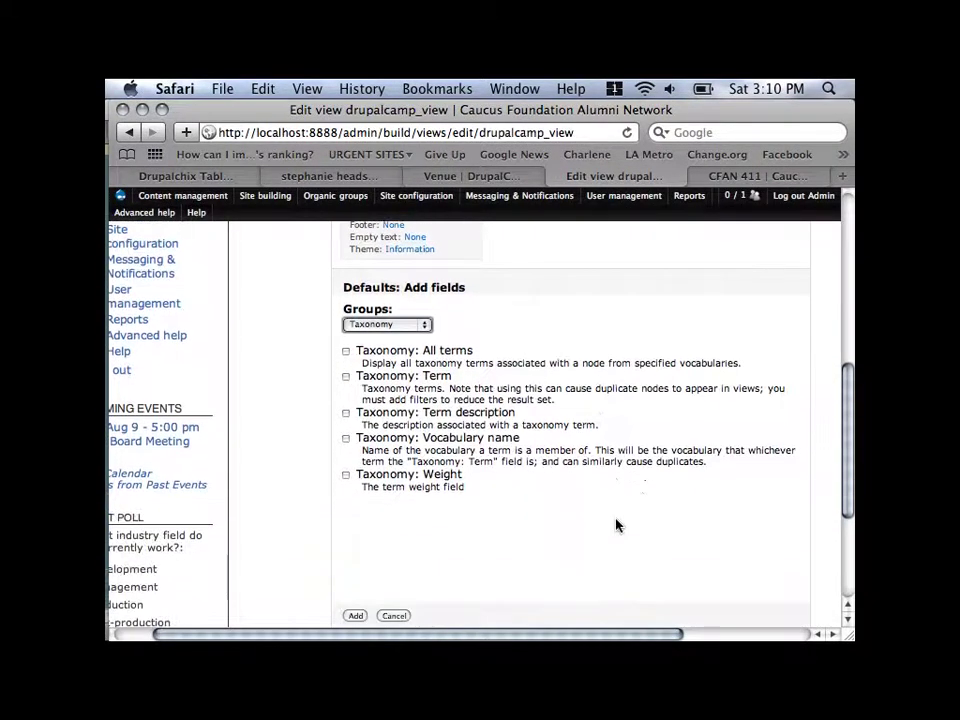
click(347, 377)
scroll(620, 511, down, 3)
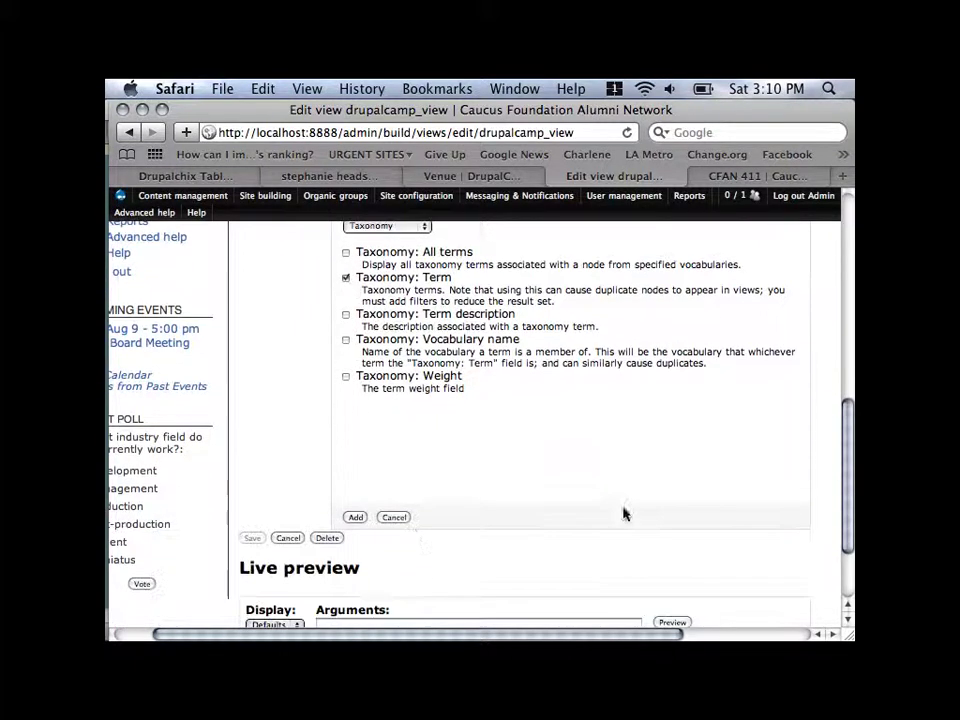
click(357, 519)
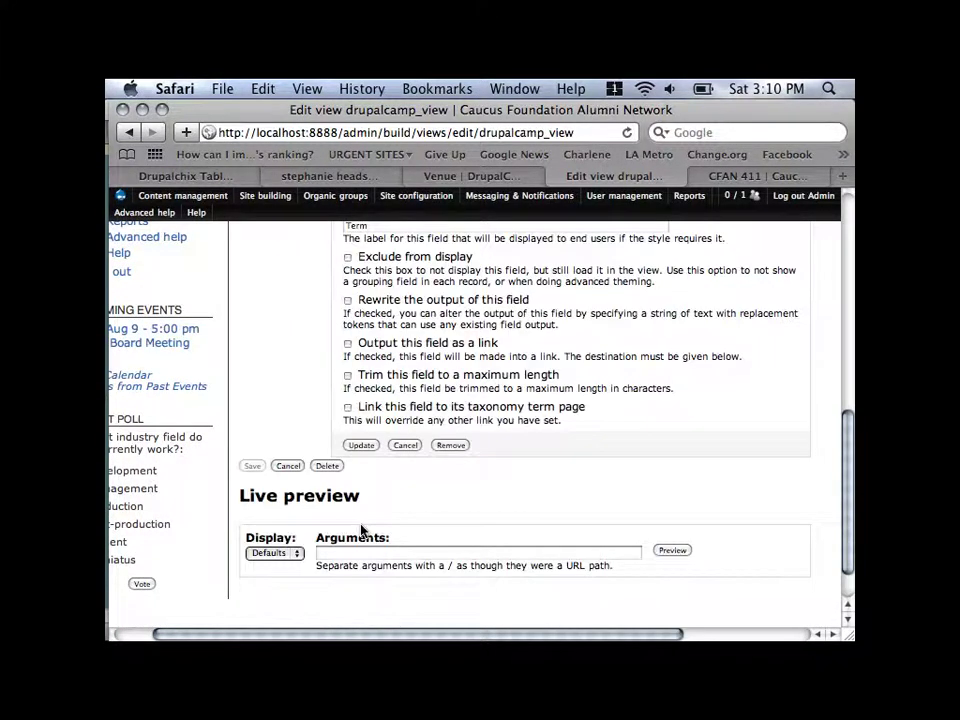
Clear the label of the Taxonomy: Term field and apply the field settings
scroll(664, 443, up, 2)
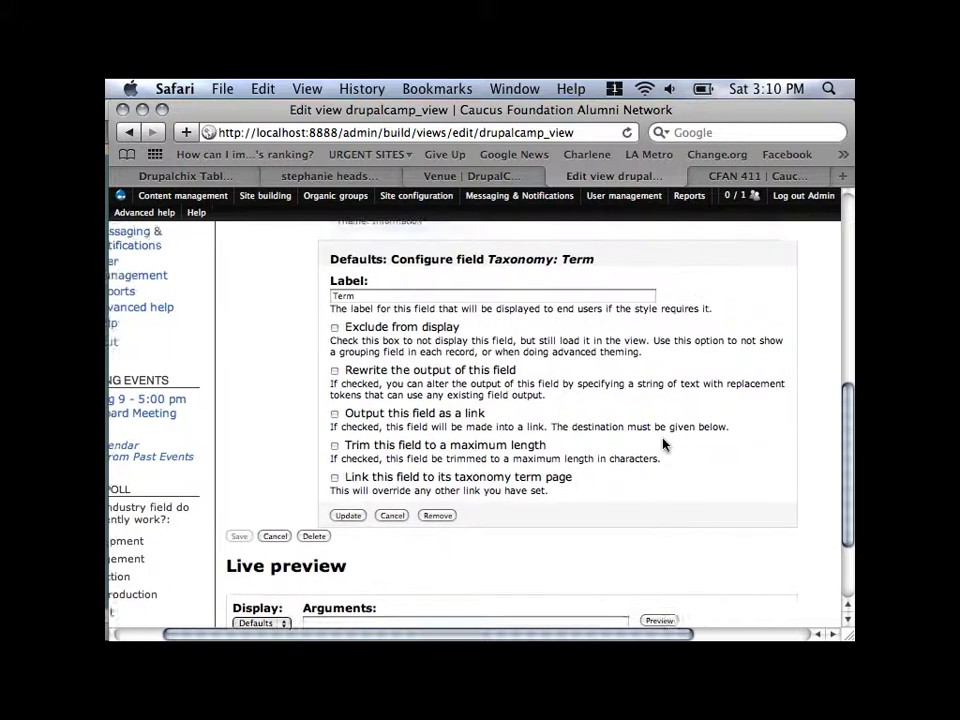
double_click(343, 288)
key(BackSpace)
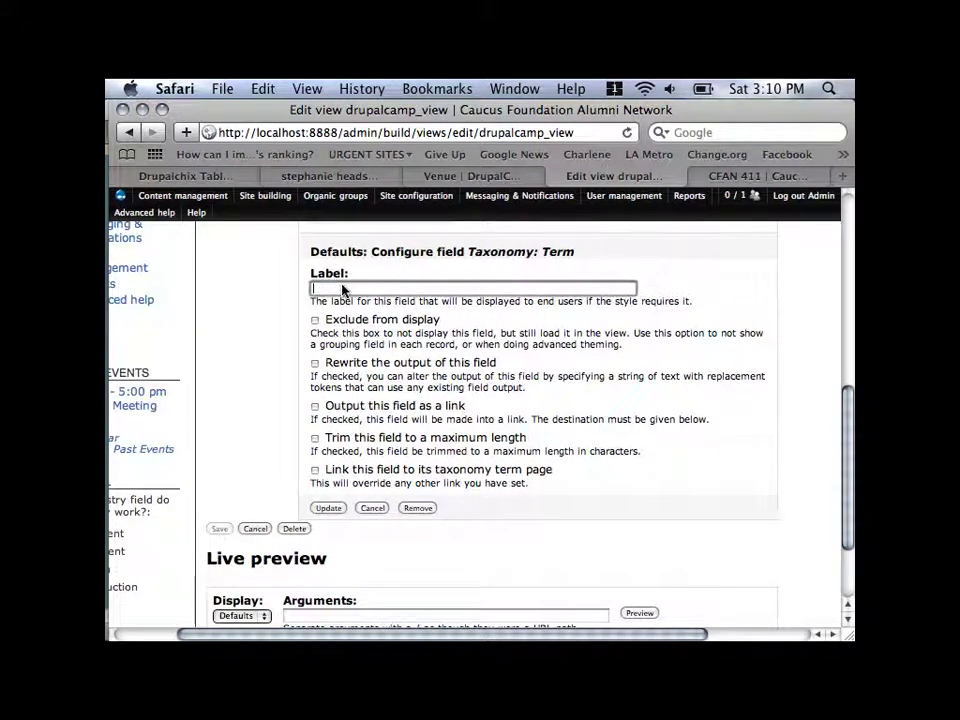
click(331, 509)
Examine the taxonomy terms under each entry in the live preview and the view's field list
scroll(648, 507, up, 5)
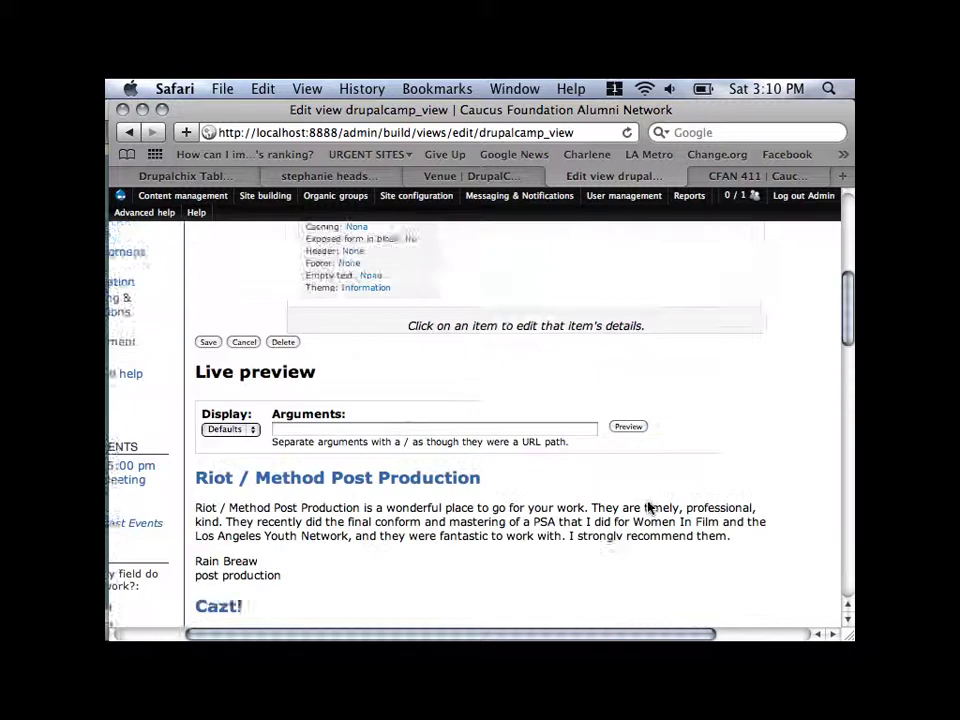
scroll(648, 507, down, 5)
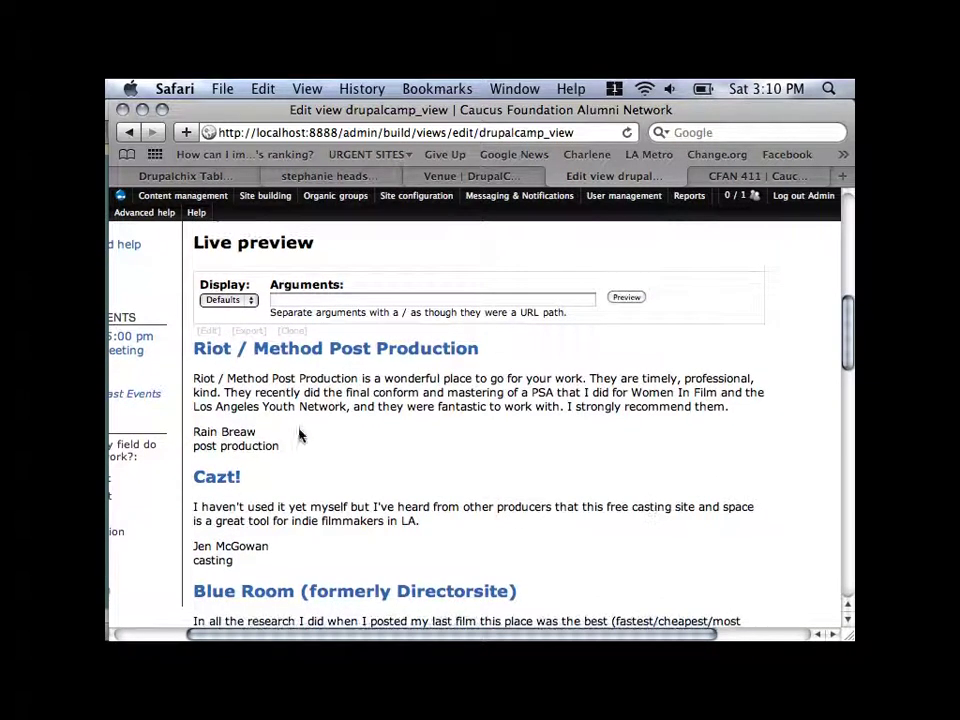
mouse_move(277, 458)
mouse_down()
mouse_move(214, 454)
mouse_move(285, 452)
mouse_up()
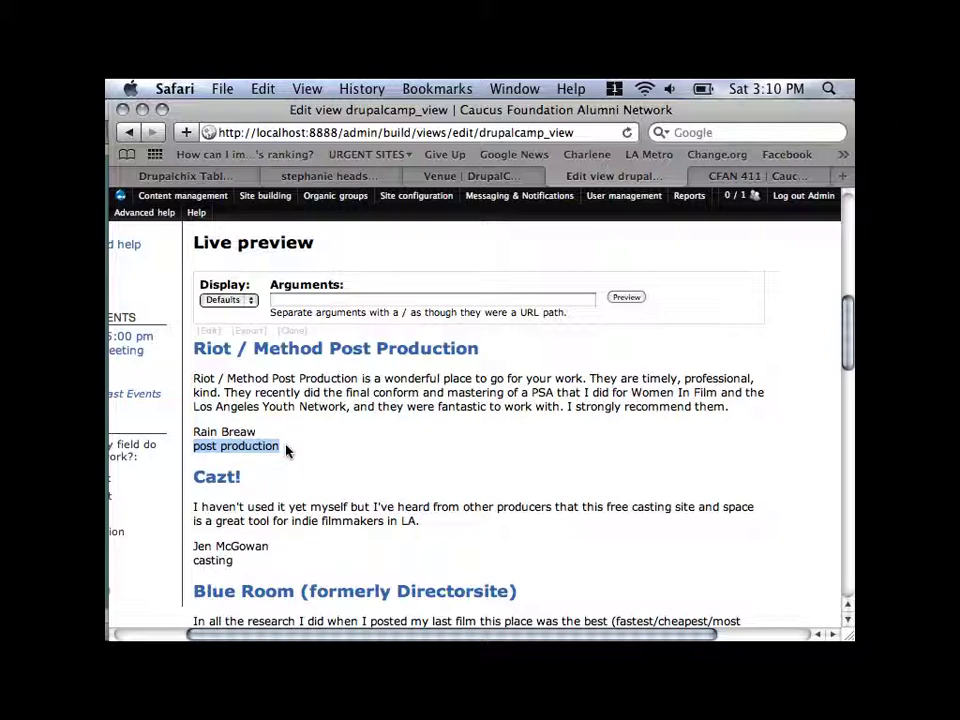
scroll(285, 451, up, 4)
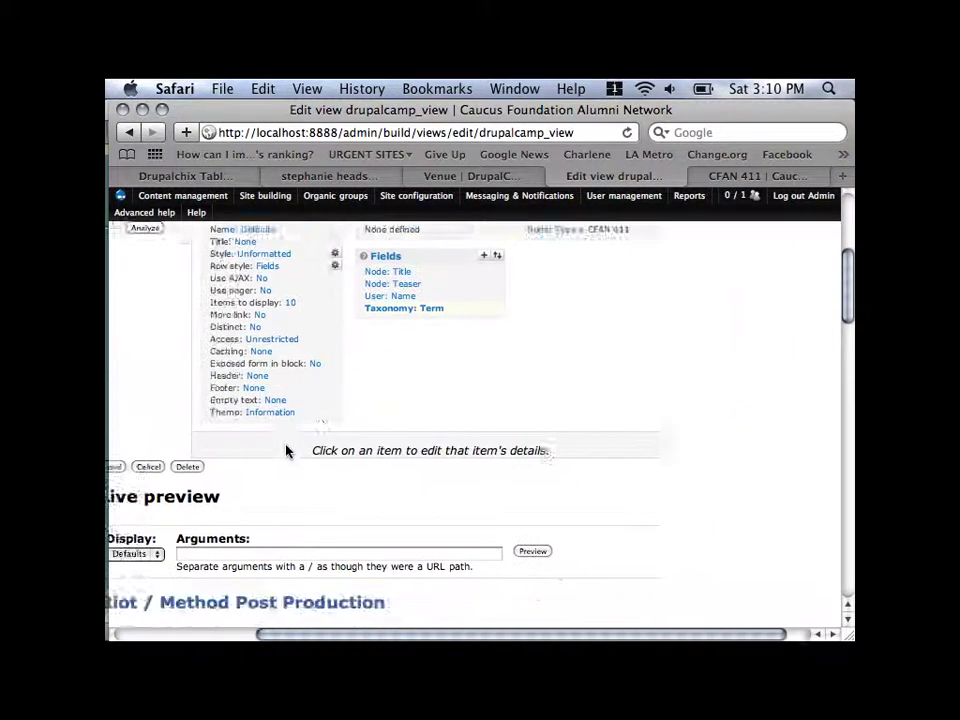
scroll(285, 451, down, 3)
scroll(285, 451, left, 1)
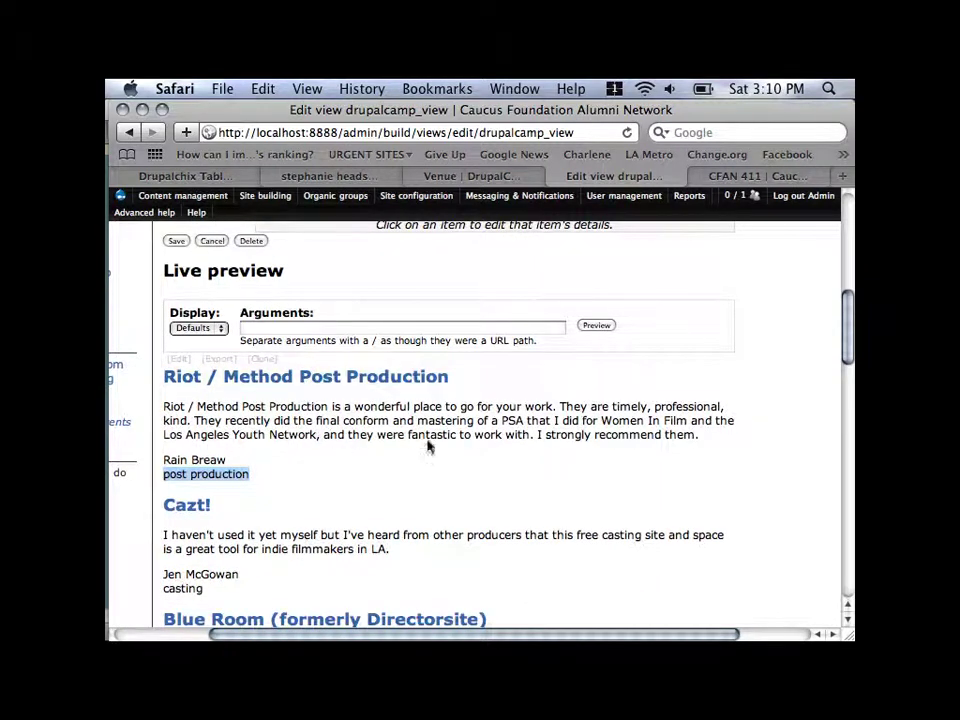
scroll(547, 447, up, 9)
scroll(547, 447, right, 1)
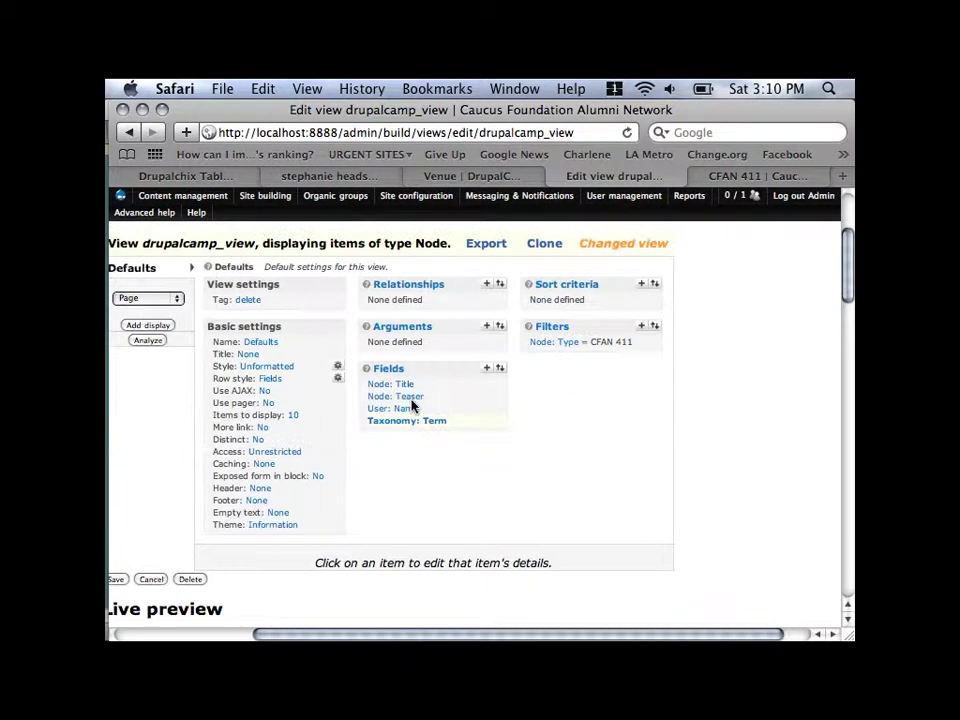
Open the Taxonomy: Term field's settings and enable rewriting its output
click(410, 426)
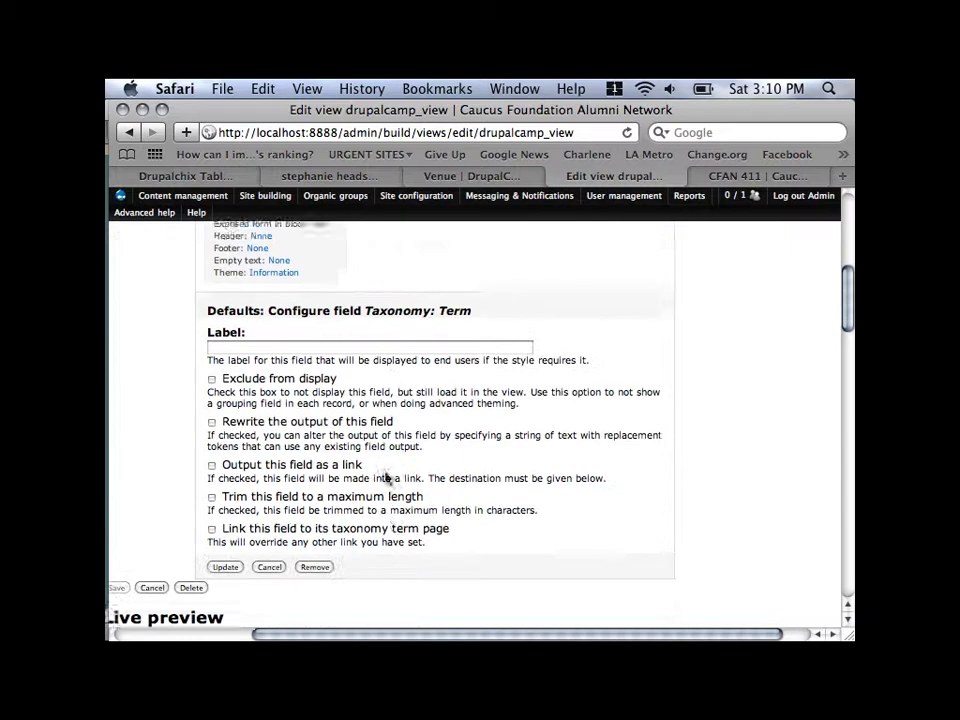
click(212, 380)
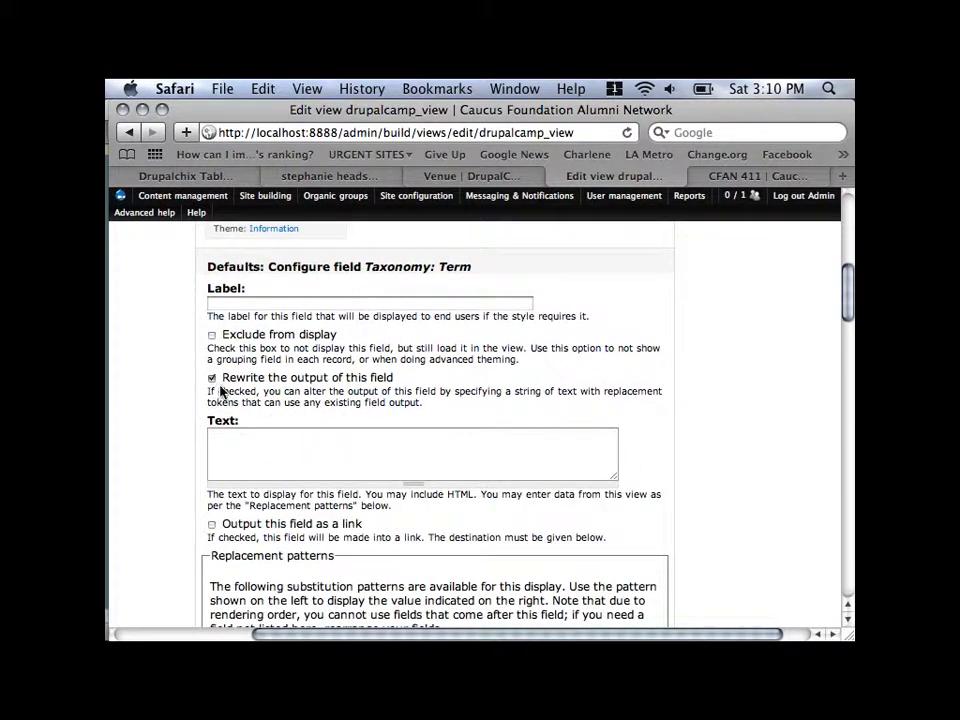
scroll(279, 485, down, 12)
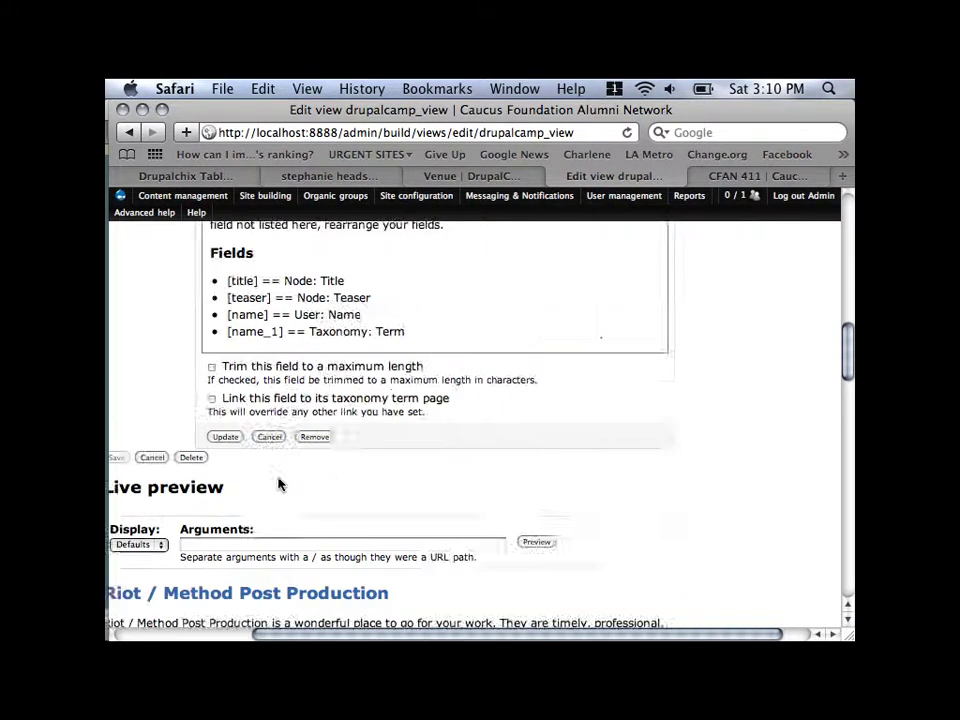
scroll(279, 485, left, 2)
scroll(279, 485, down, 2)
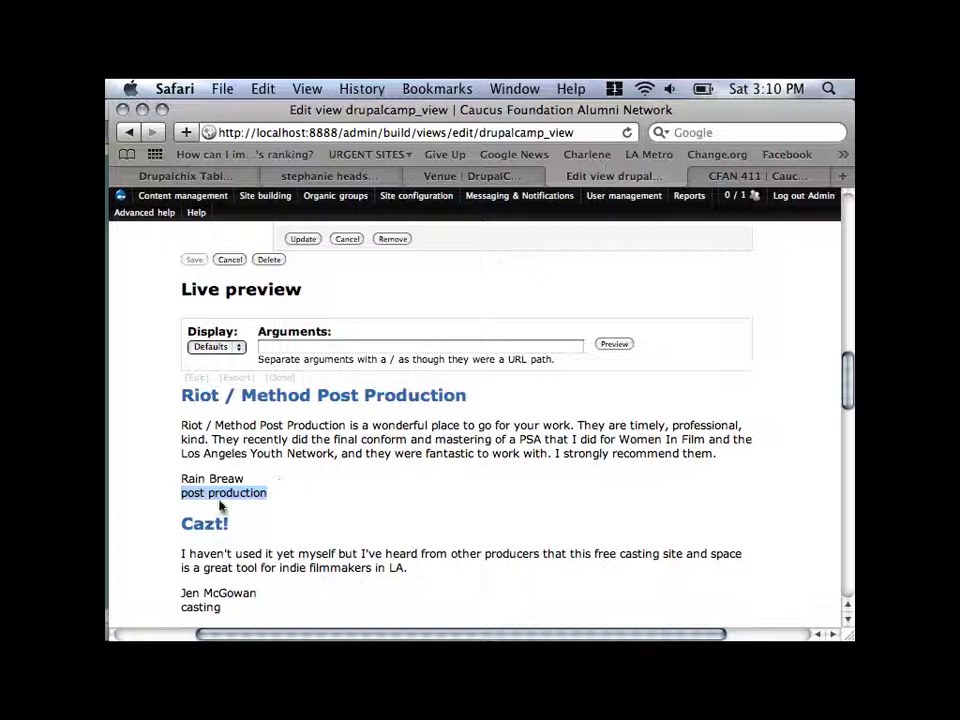
scroll(386, 495, up, 8)
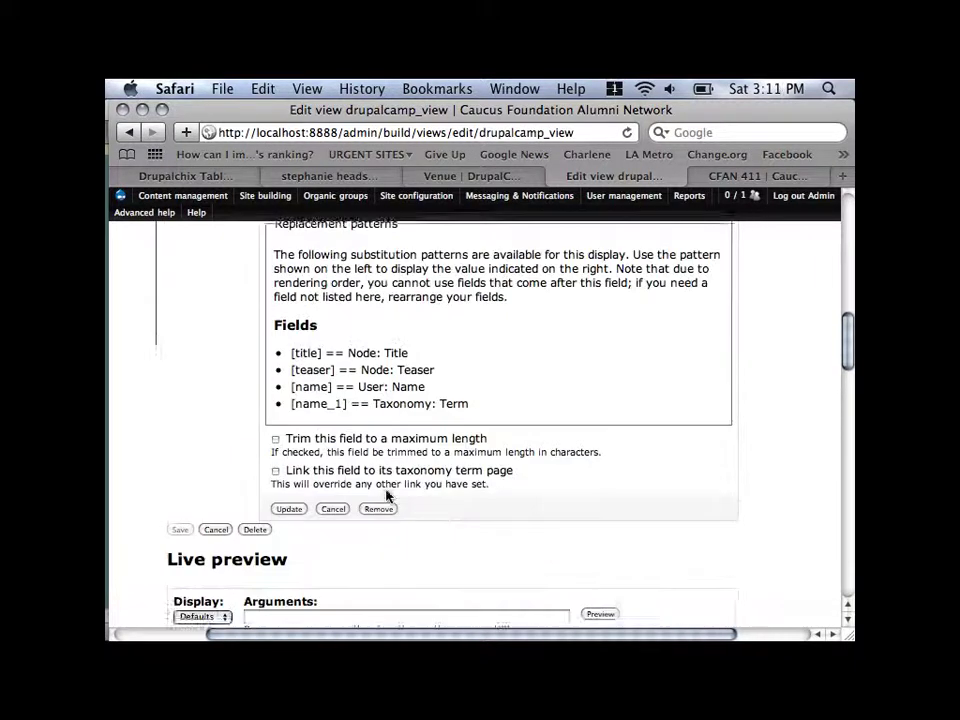
Set the Taxonomy: Term field's rewrite text to <em><small>[name_1]</small></em>
scroll(386, 495, up, 1)
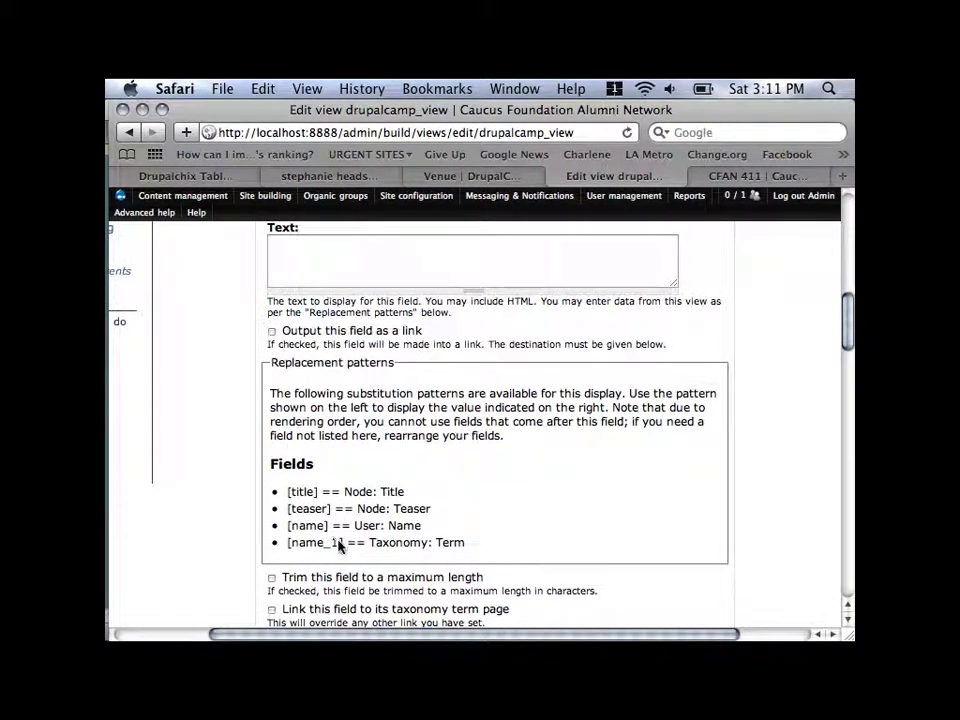
drag(348, 549, 291, 552)
scroll(471, 454, up, 3)
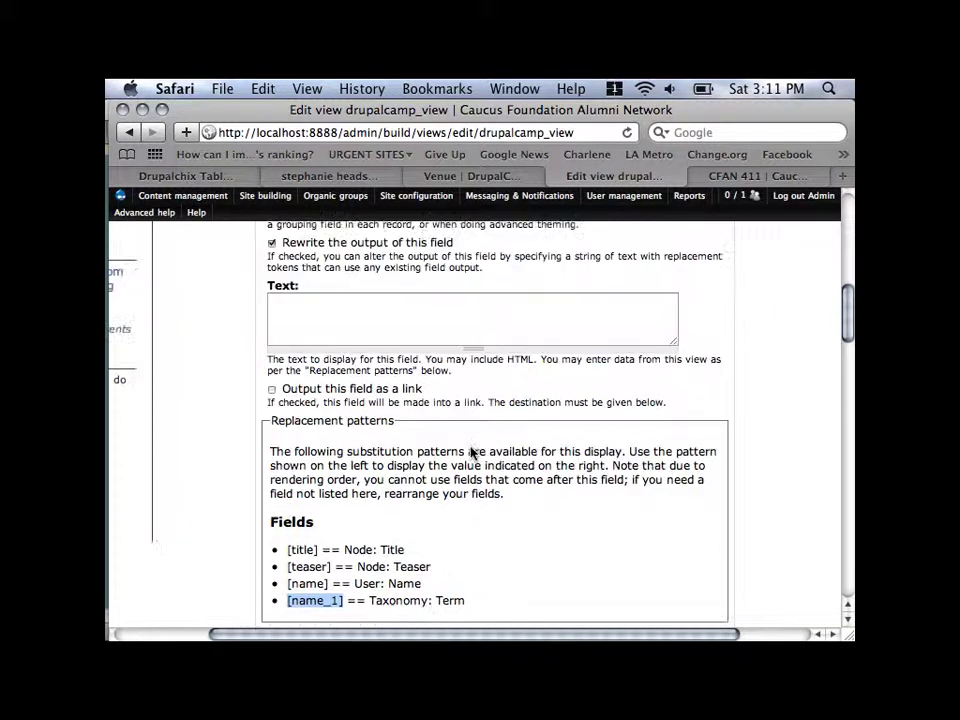
click(354, 422)
text(<e)
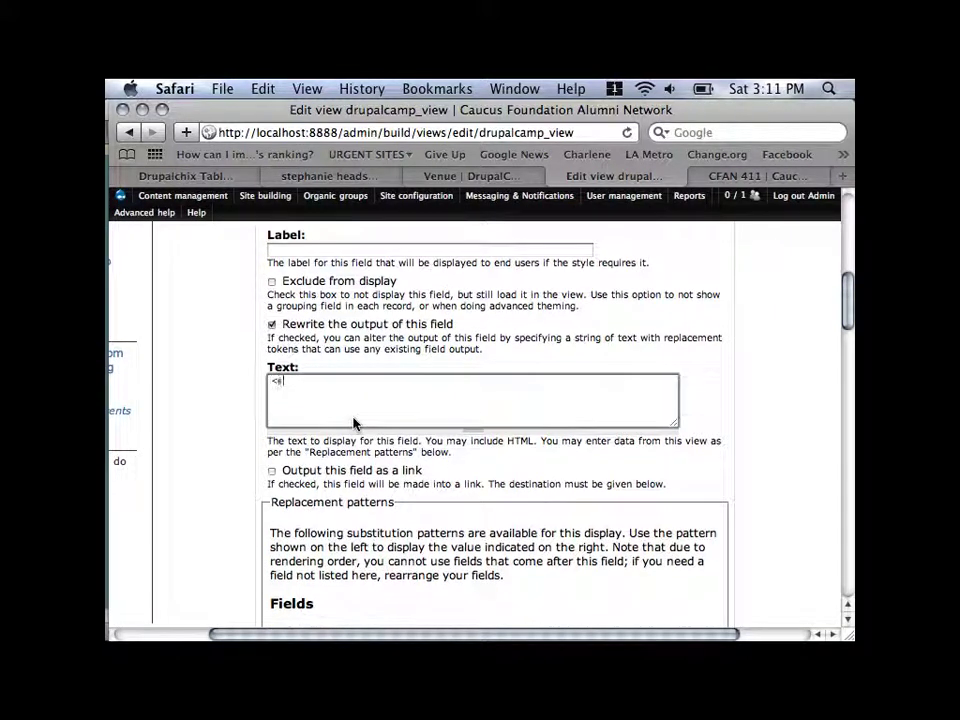
text(m>[small>[name_1]<)
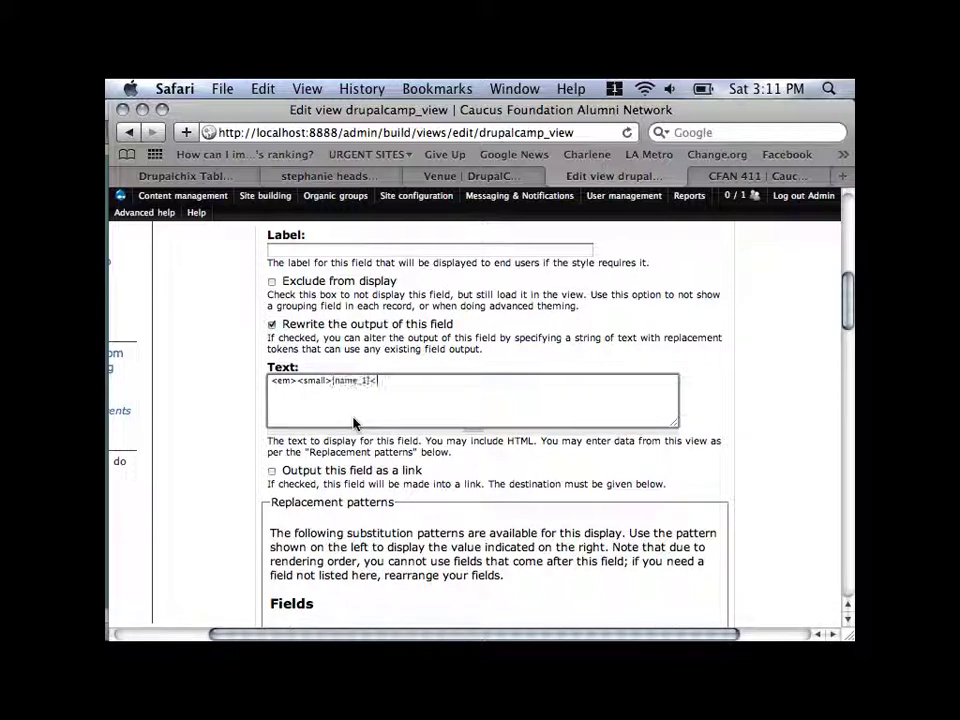
text(/small></em>)
click(819, 422)
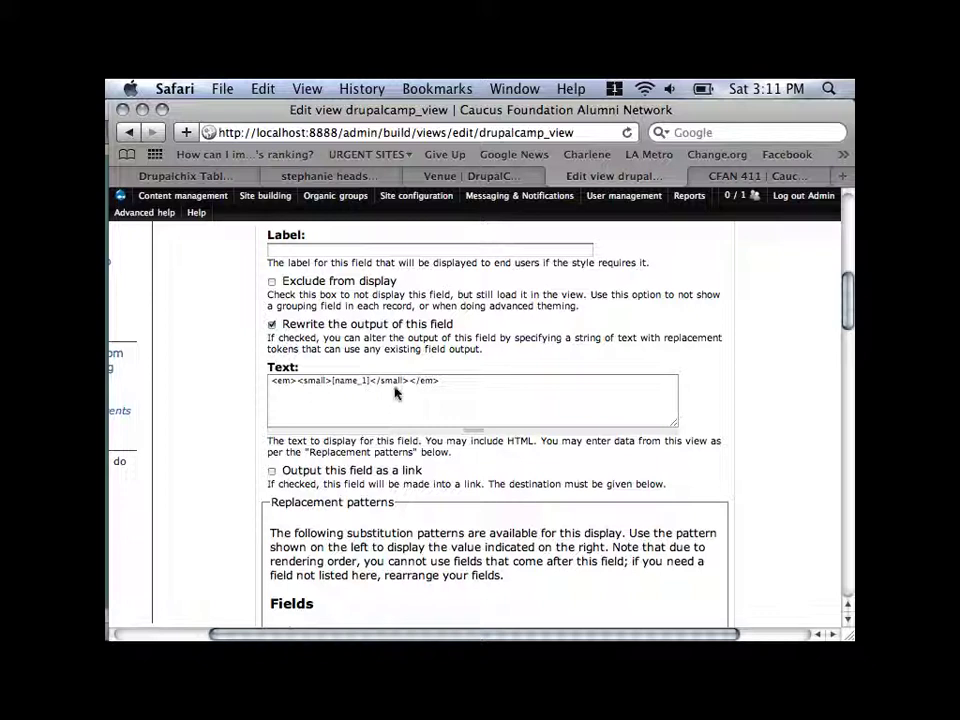
Apply the rewritten output settings of the Taxonomy: Term field
double_click(313, 381)
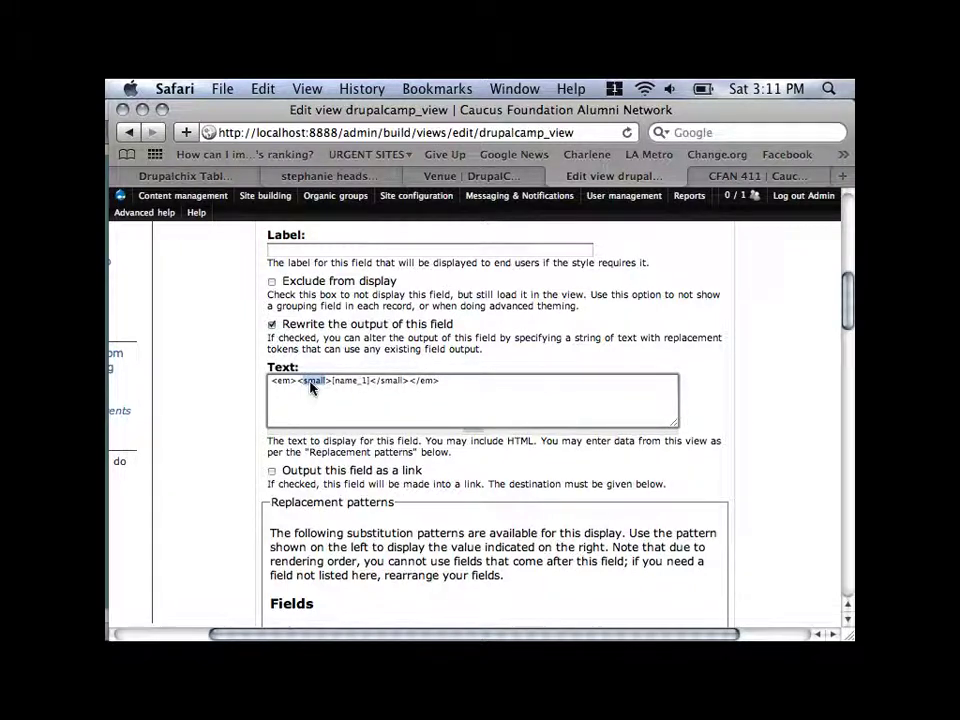
click(746, 456)
scroll(770, 437, down, 1)
scroll(770, 437, down, 10)
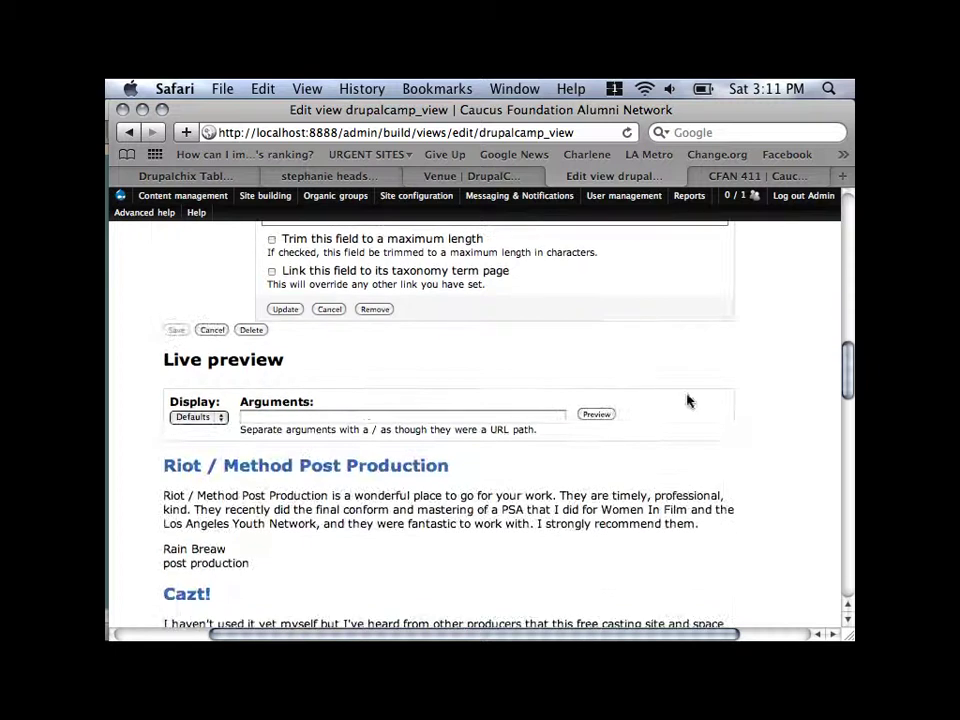
click(285, 309)
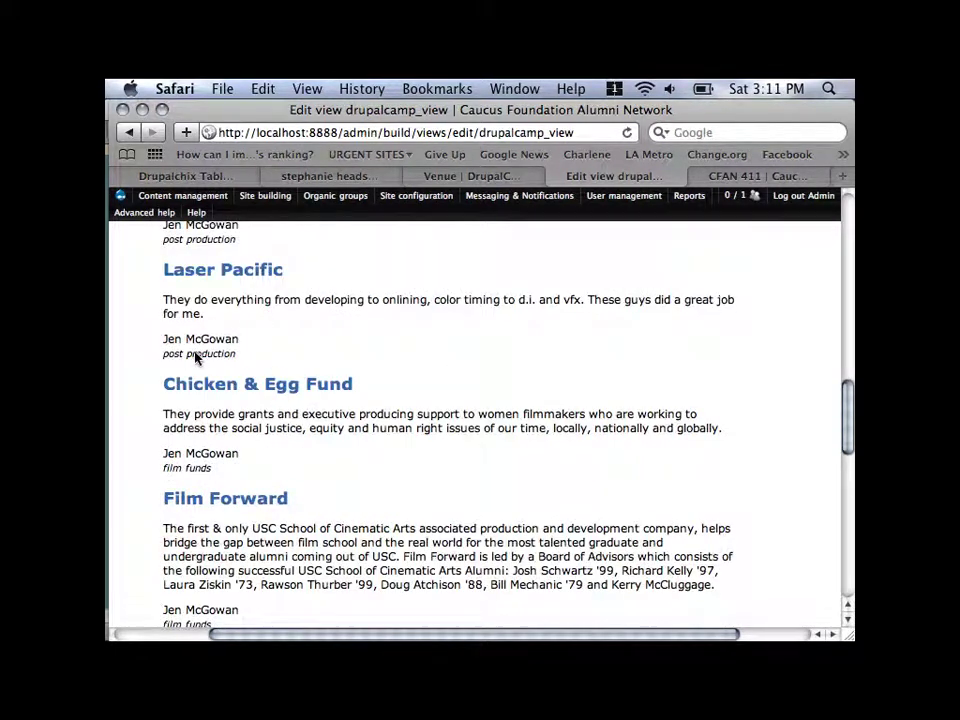
Check the formatting of the taxonomy terms in the live preview and save drupalcamp_view
drag(165, 354, 256, 359)
click(332, 360)
scroll(330, 357, down, 2)
scroll(330, 357, up, 2)
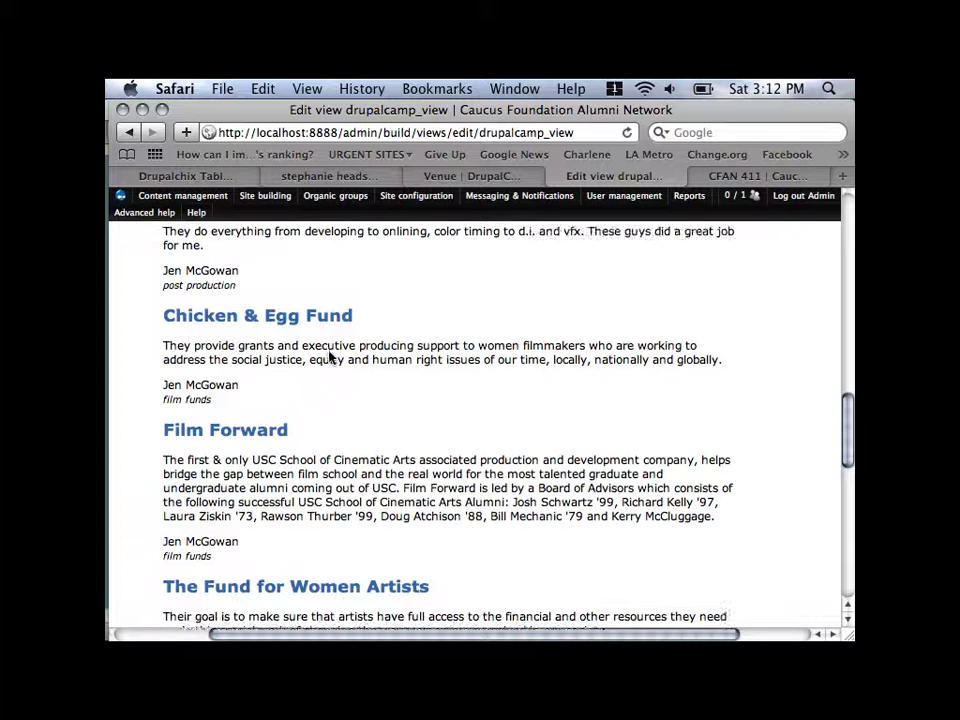
mouse_move(650, 202)
scroll(628, 411, up, 15)
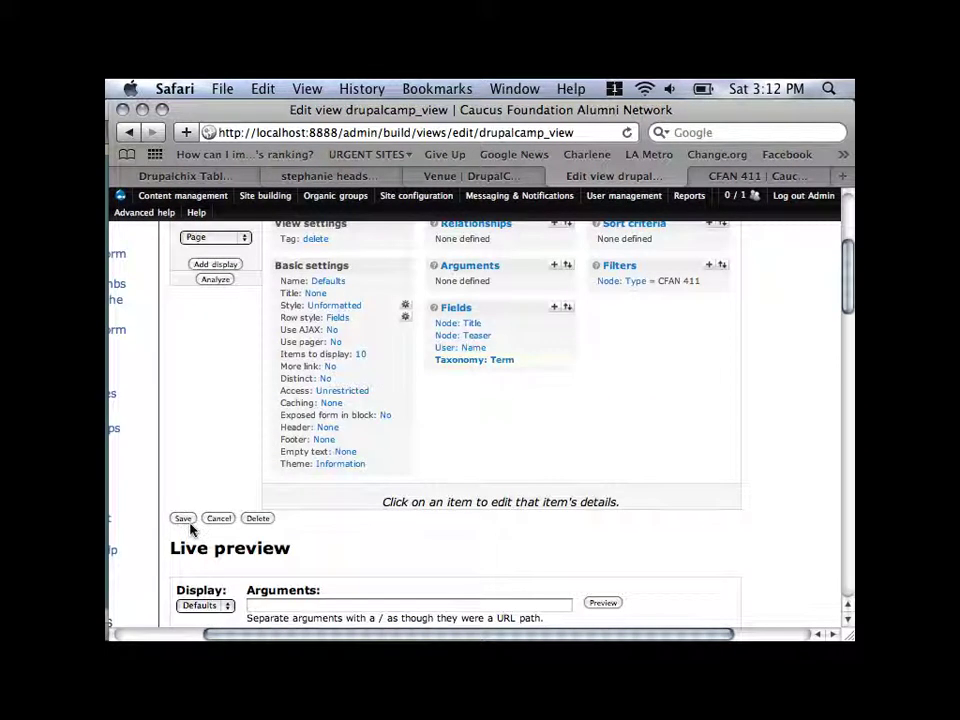
click(188, 522)
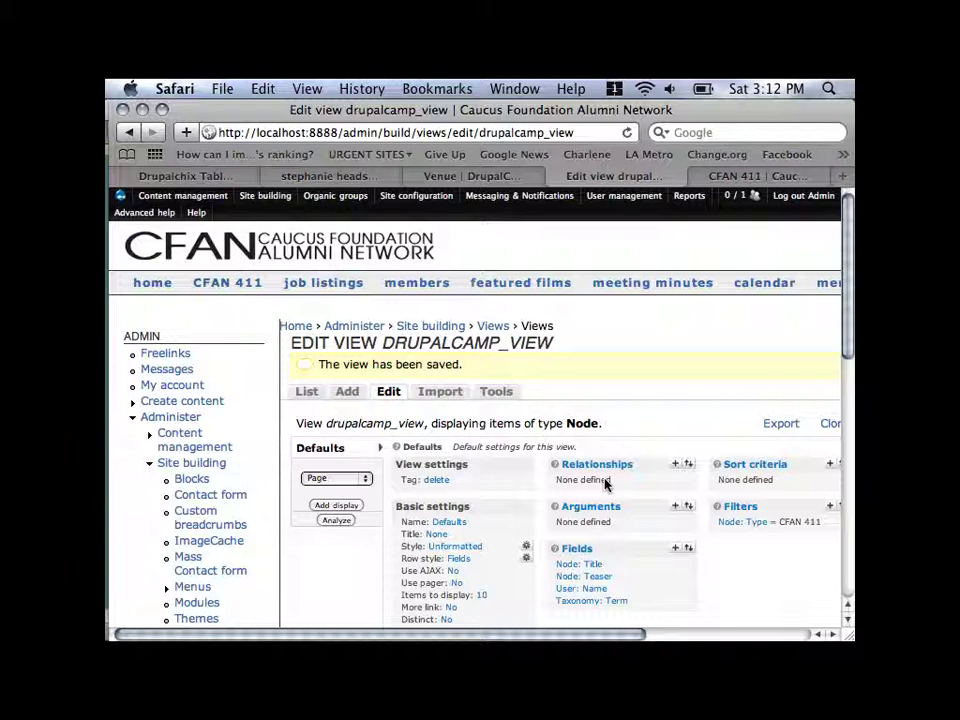
Set the title of the view's Defaults display to Drupalcamp View and apply it
scroll(604, 484, right, 2)
scroll(604, 484, down, 2)
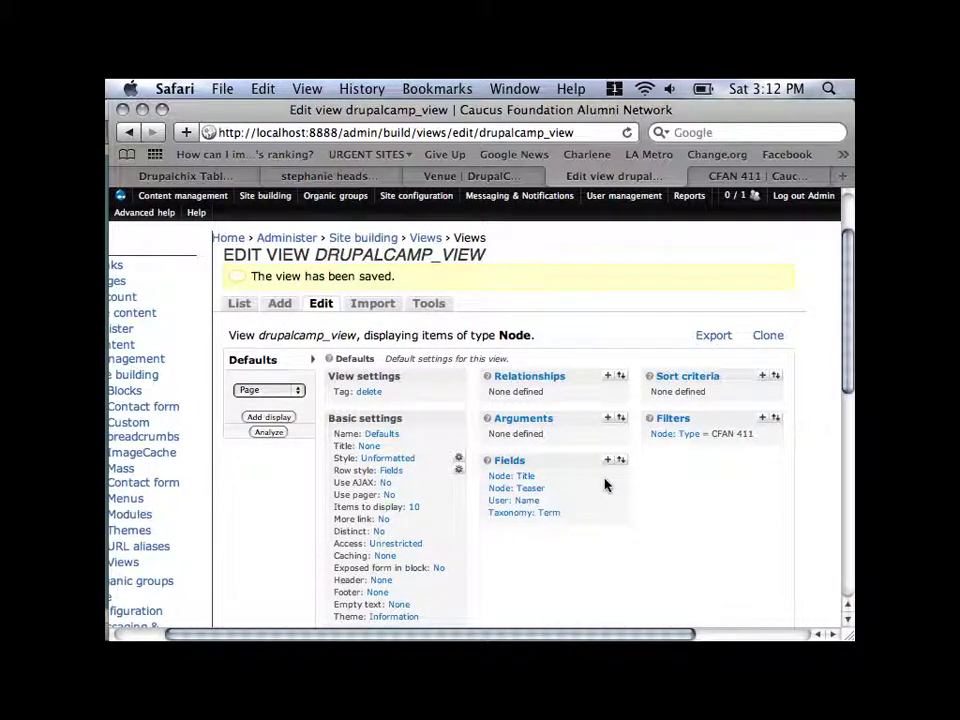
scroll(604, 484, down, 3)
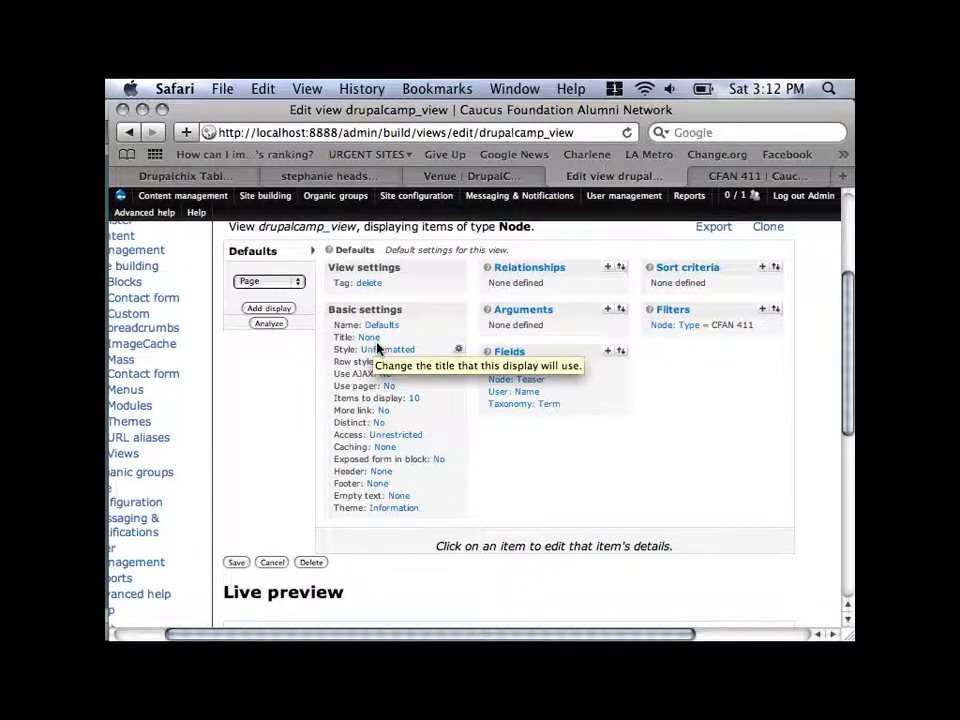
scroll(378, 347, left, 2)
scroll(378, 347, down, 1)
scroll(378, 347, up, 10)
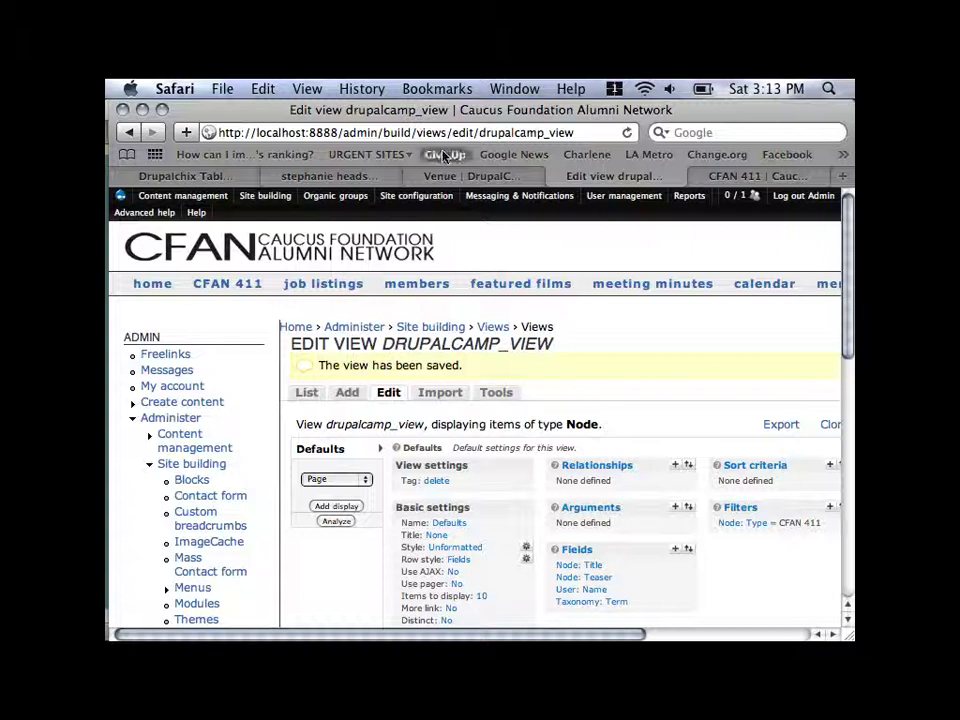
scroll(413, 587, down, 3)
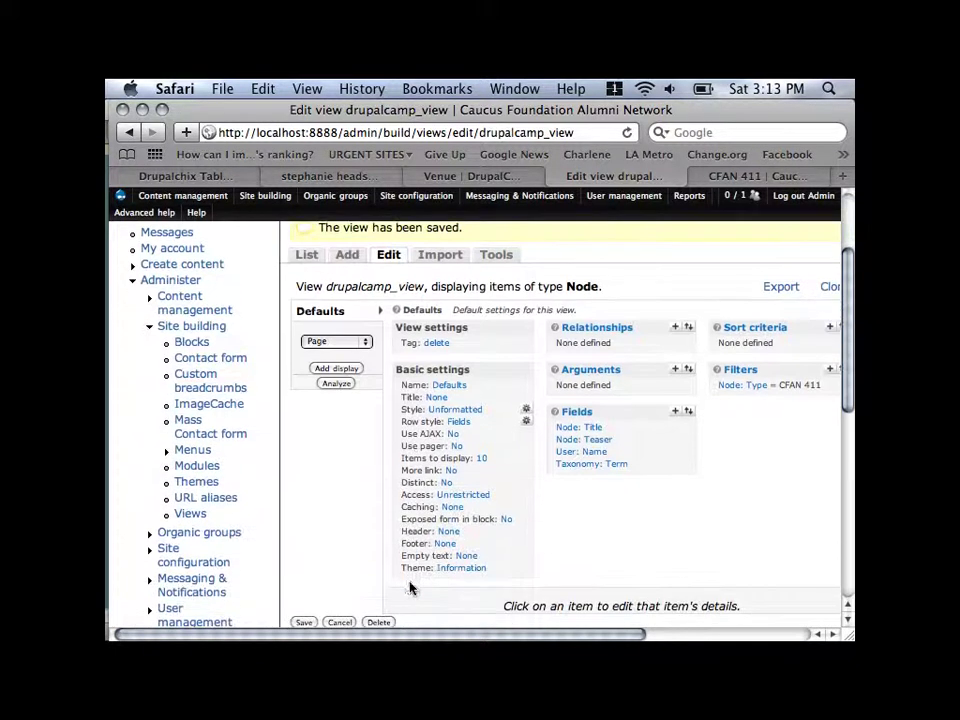
click(440, 399)
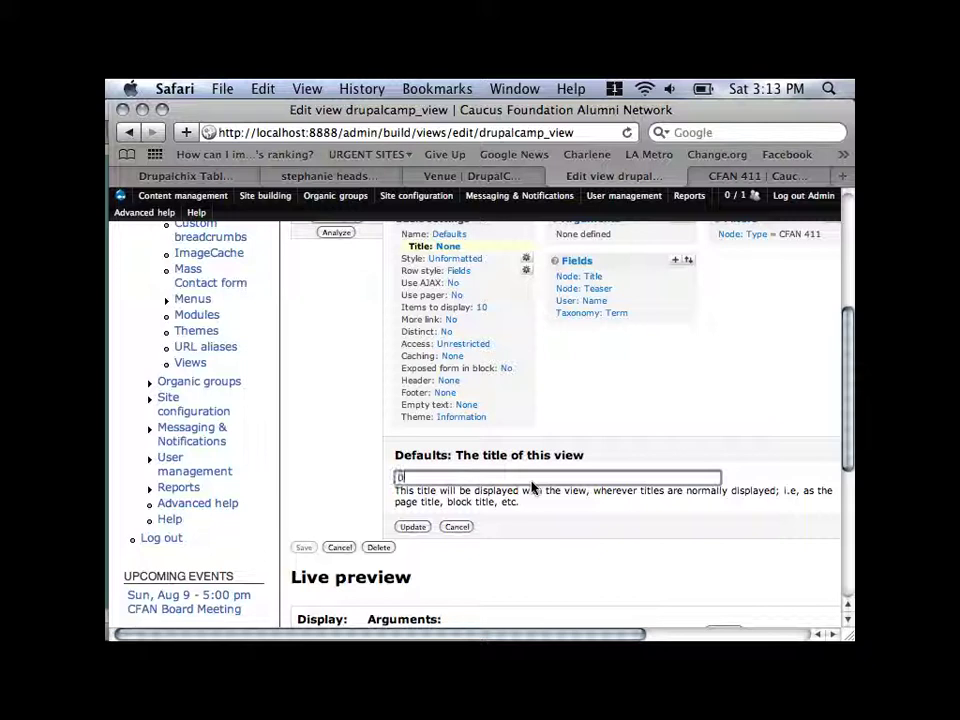
text(Drupllcamp View)
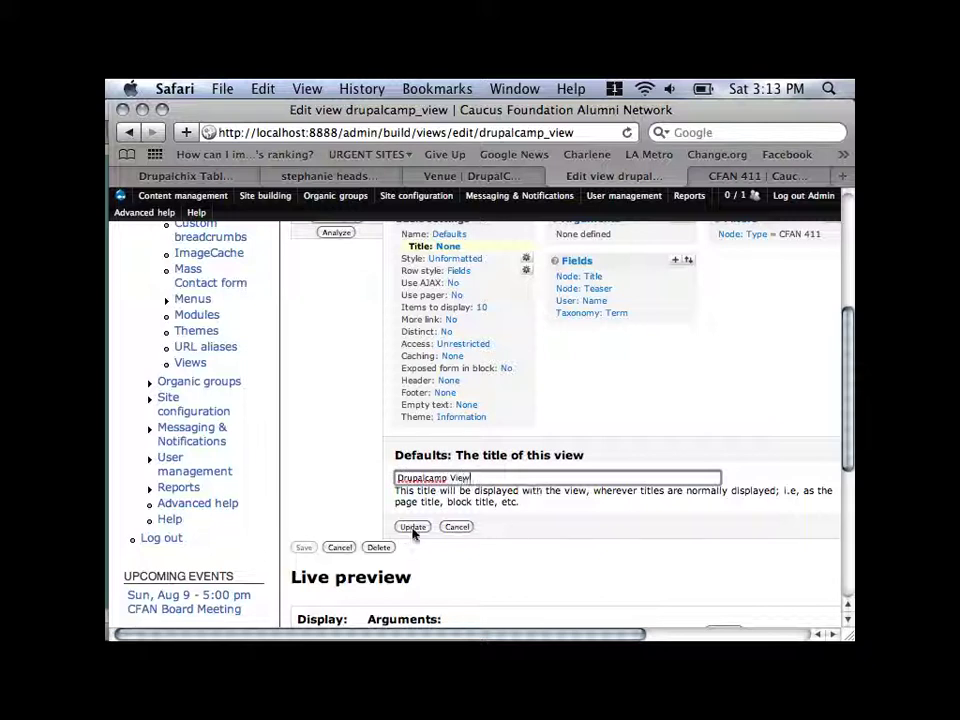
click(415, 530)
Switch the view's access restriction to Role and dismiss the role options without choosing any role
scroll(460, 458, up, 3)
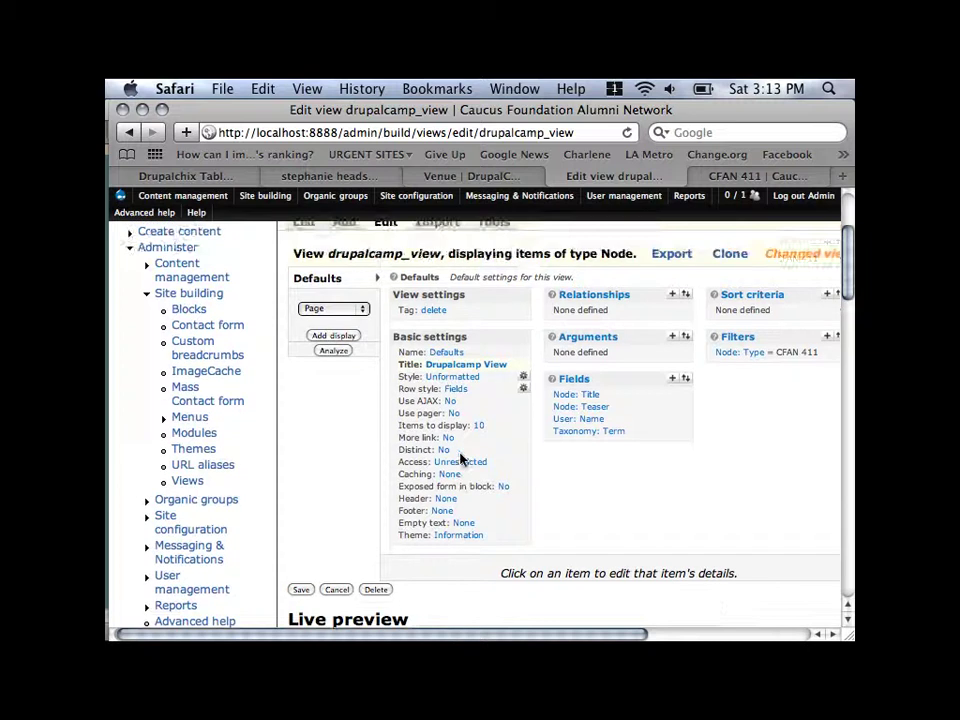
scroll(460, 458, down, 2)
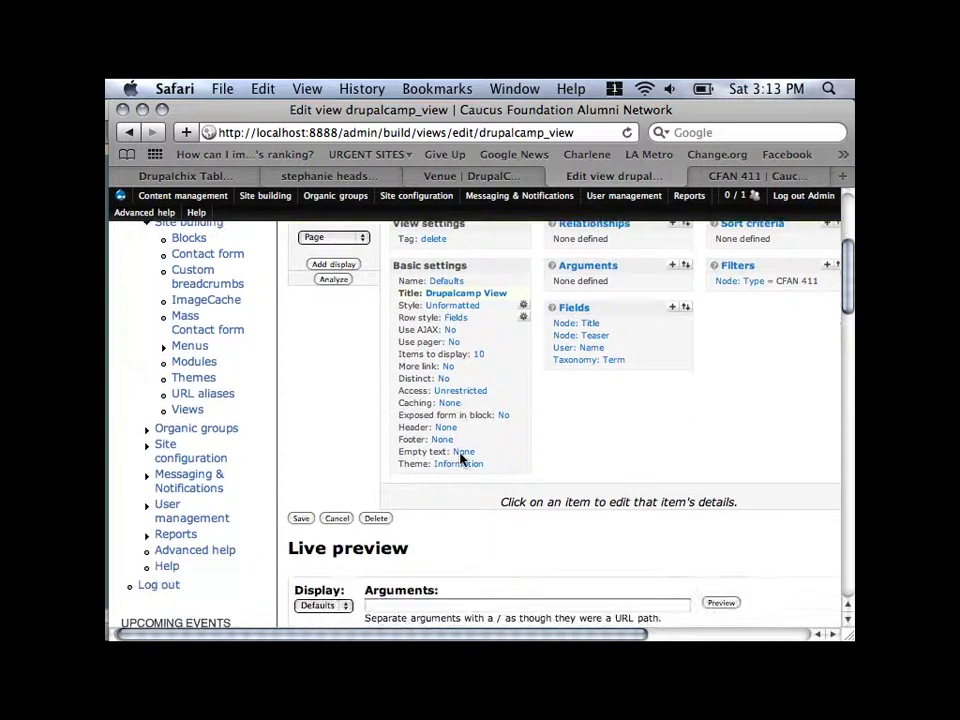
click(470, 395)
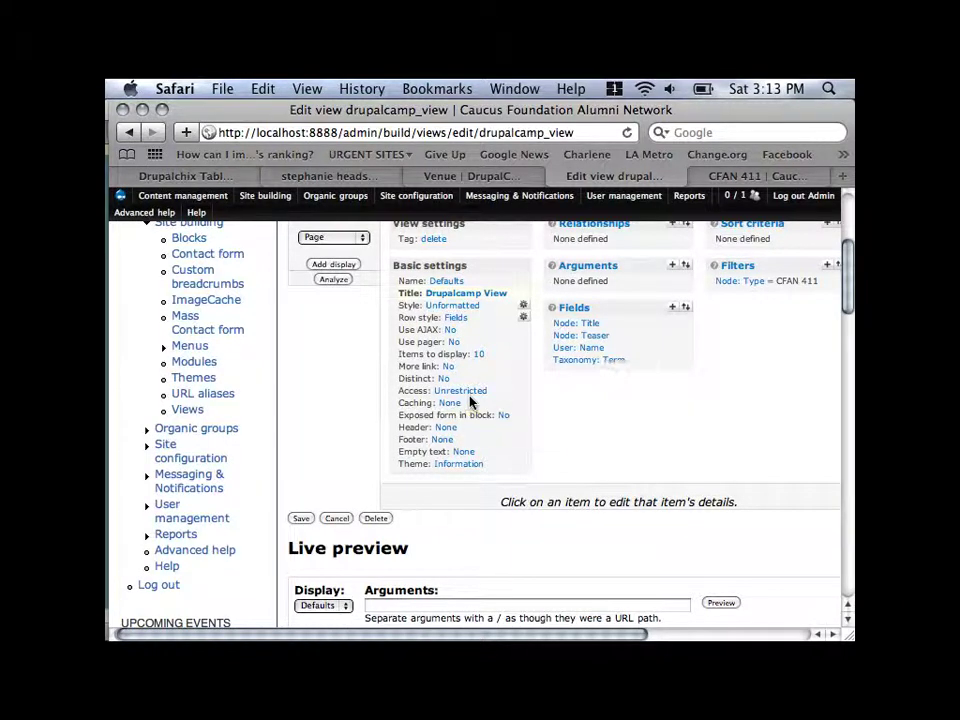
scroll(633, 408, down, 3)
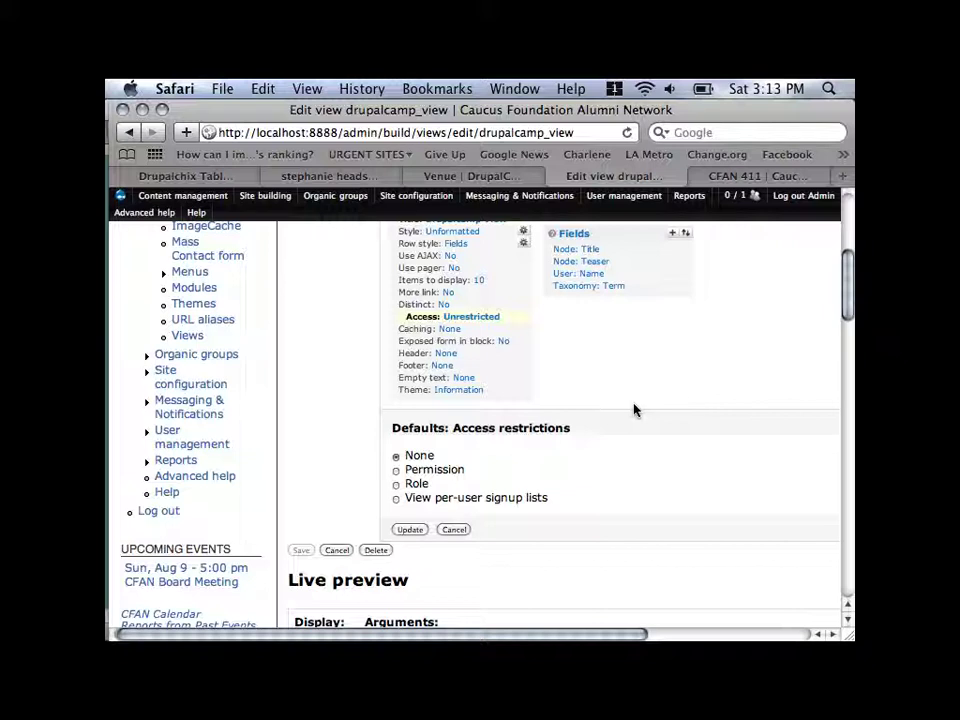
click(396, 484)
click(420, 532)
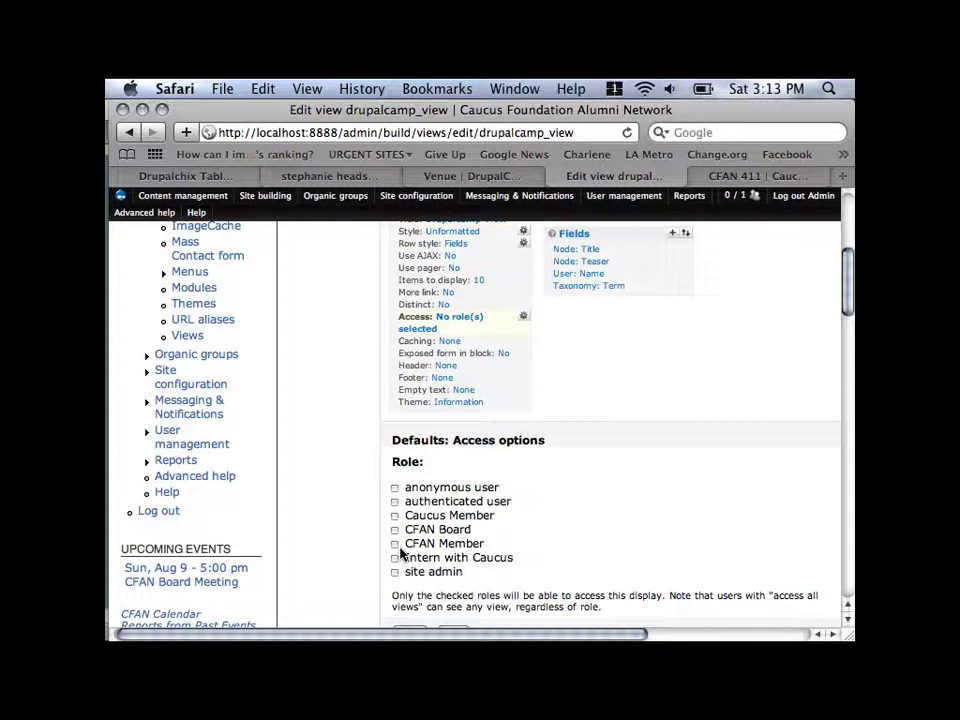
scroll(499, 561, down, 3)
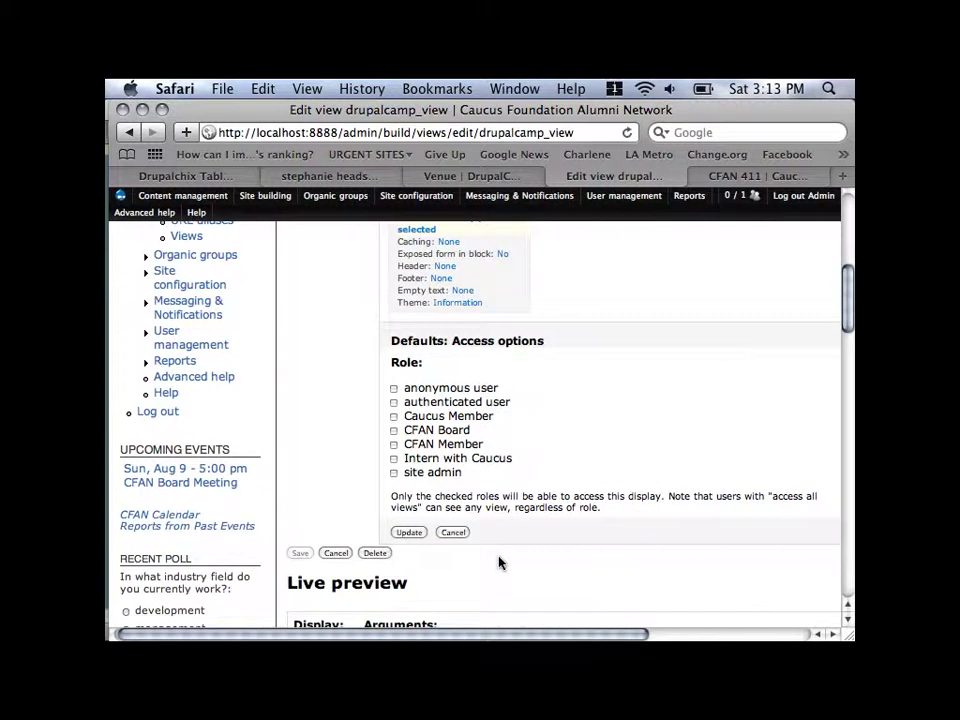
click(452, 533)
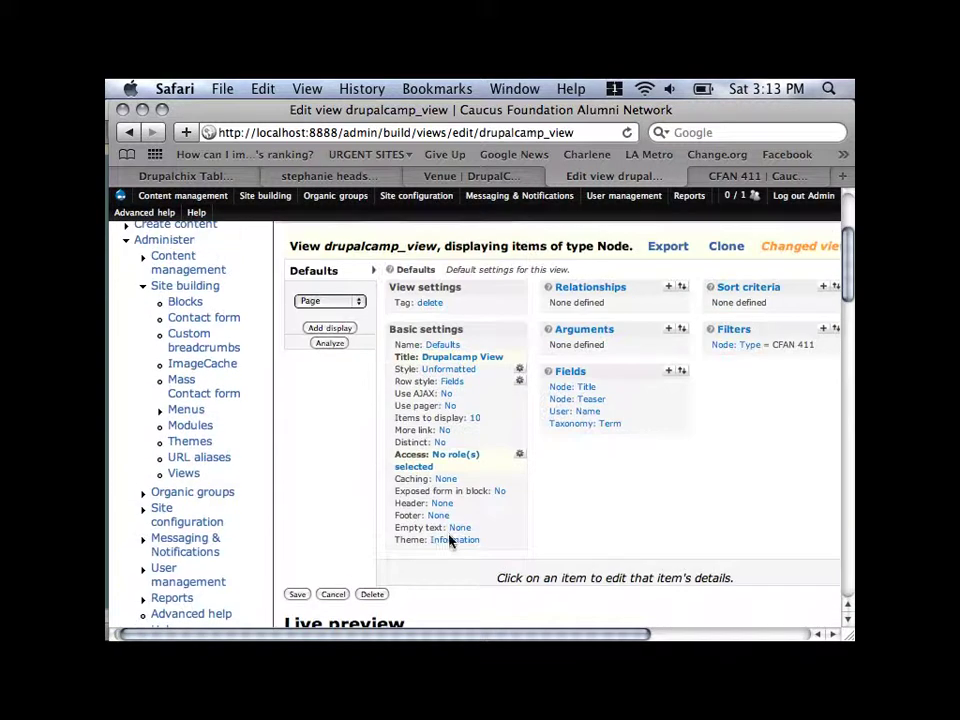
Try Permission as the view's access restriction, but reset it to None and apply it
scroll(485, 548, down, 1)
click(466, 438)
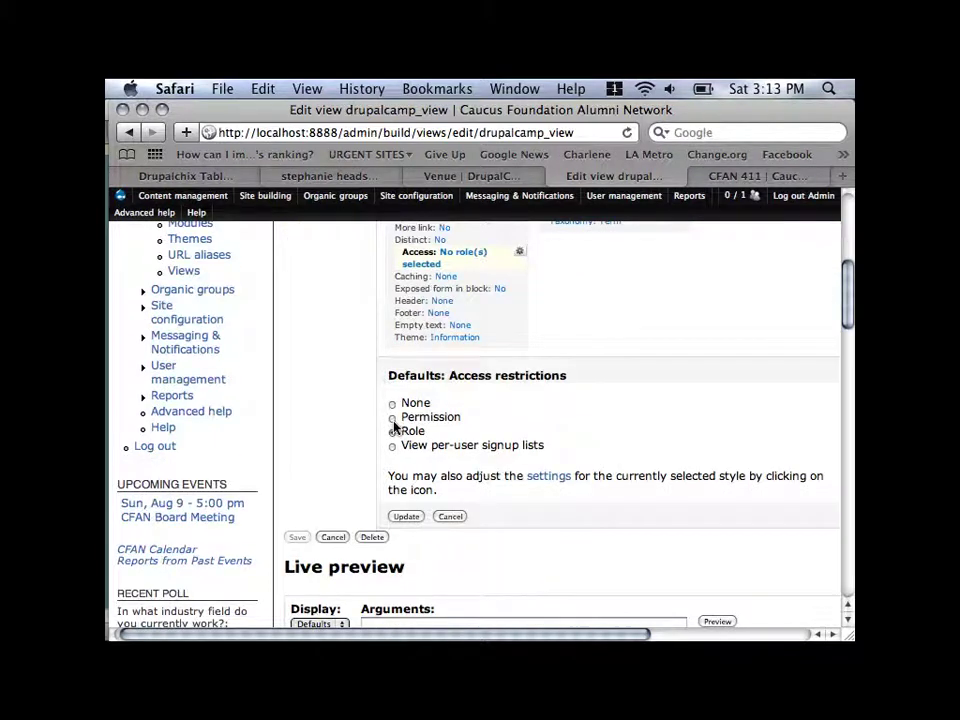
click(392, 418)
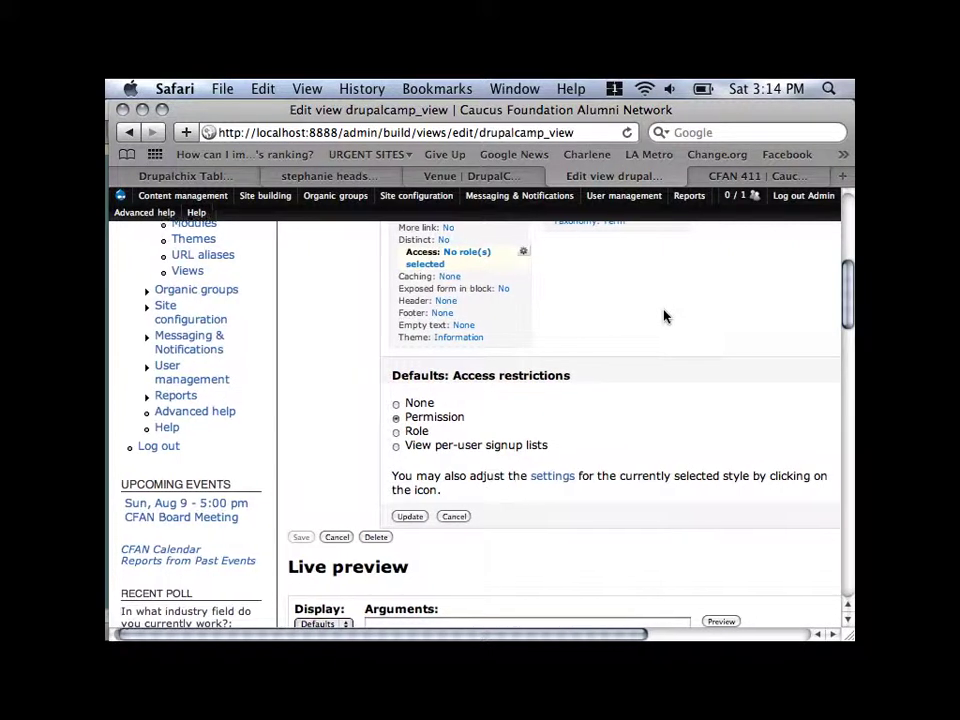
scroll(664, 312, up, 2)
scroll(664, 312, right, 2)
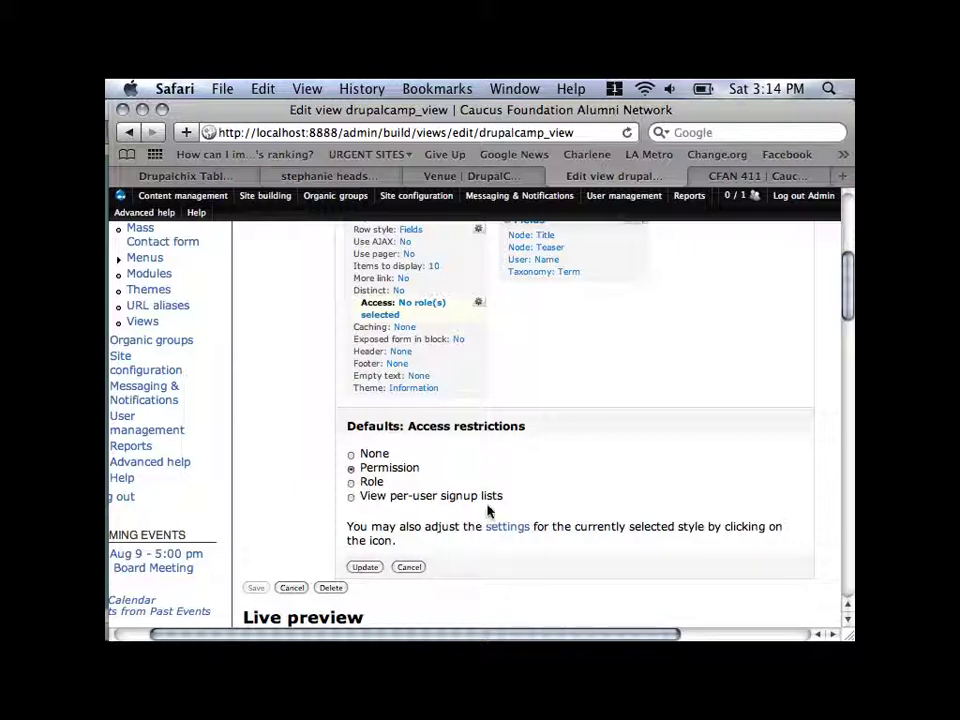
scroll(508, 482, up, 3)
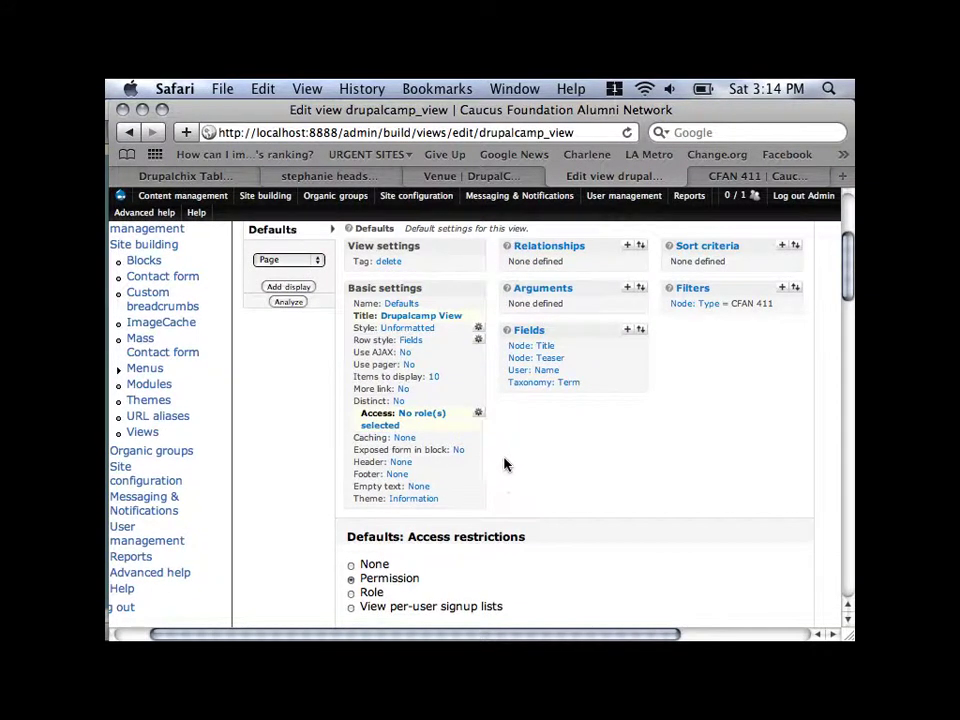
scroll(507, 465, down, 4)
click(375, 434)
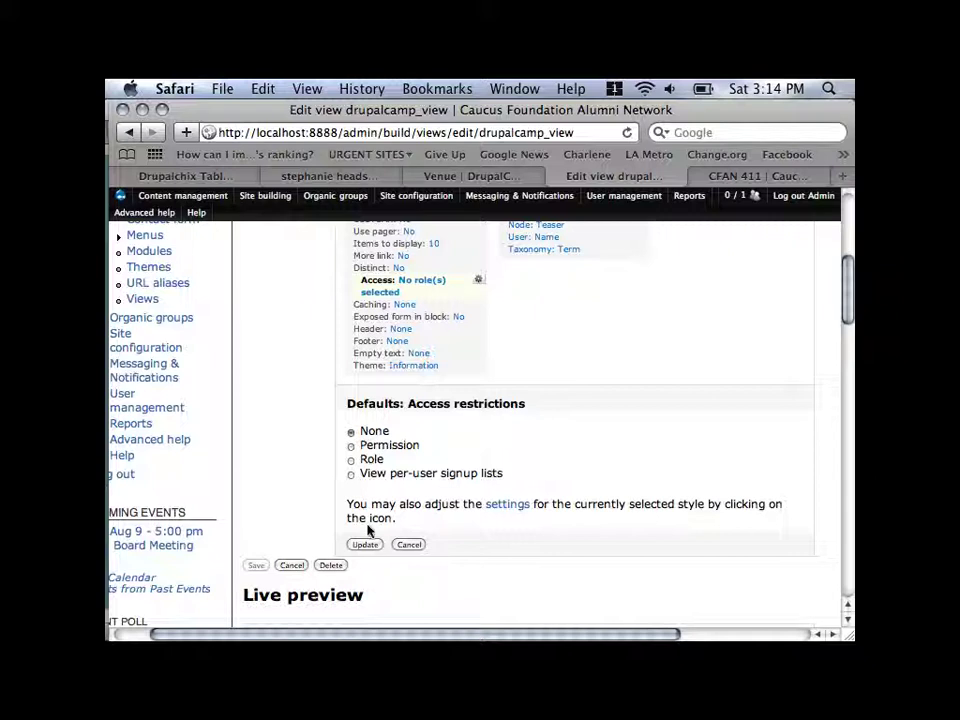
click(365, 545)
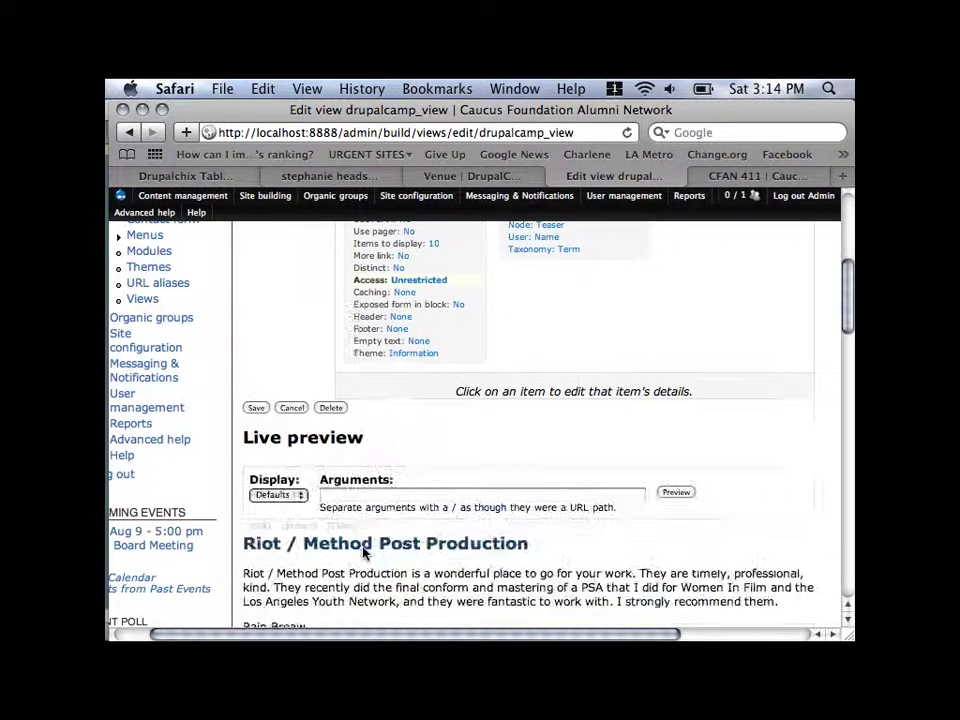
scroll(363, 553, down, 2)
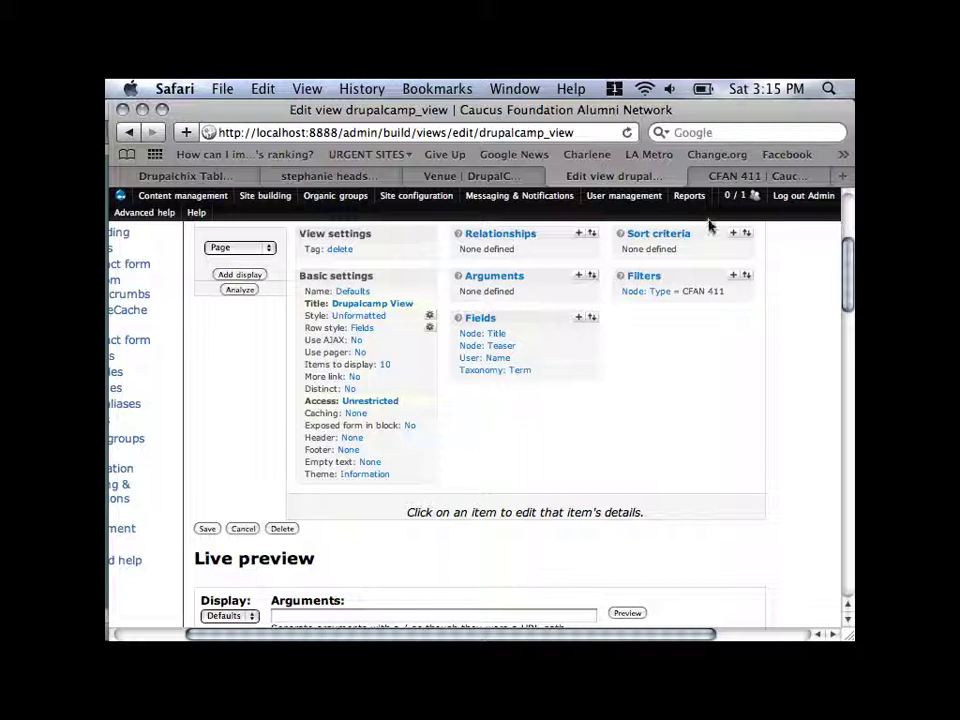
Load caucusfoundationalumni.com in a new browser tab, then close it and return to the CFAN 411 listings page
click(770, 177)
key(super+t)
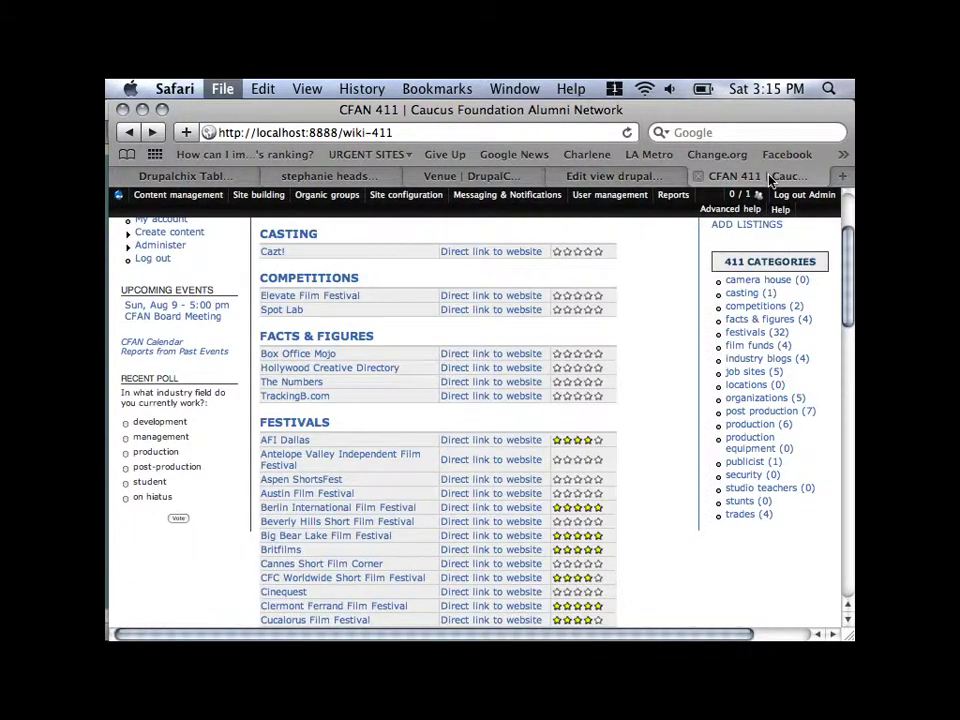
text(caucusfoundationalumni.com/)
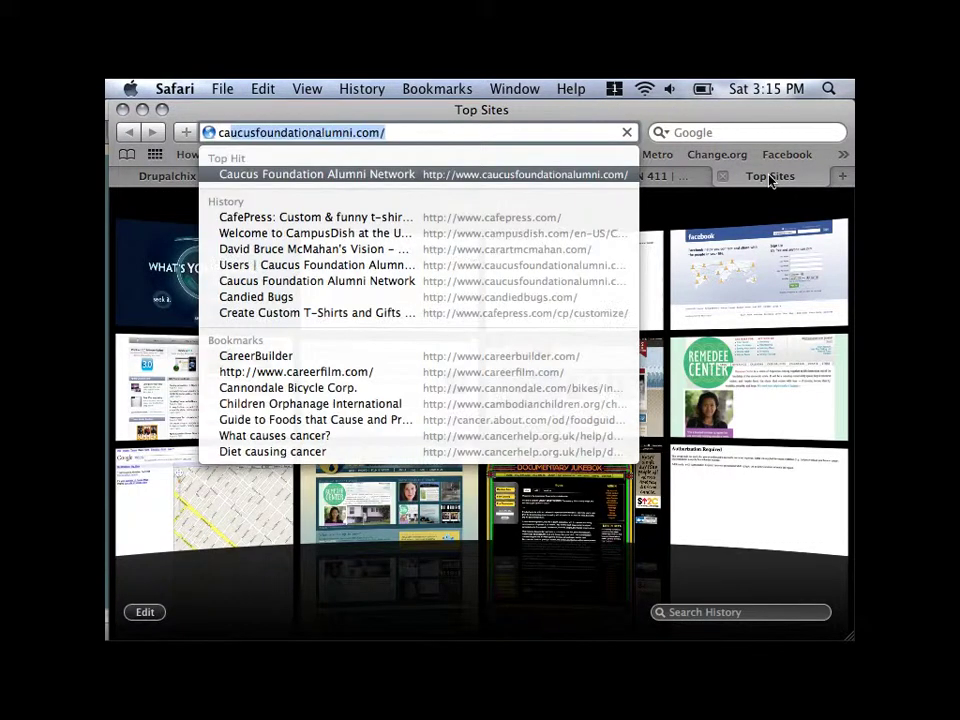
key(Return)
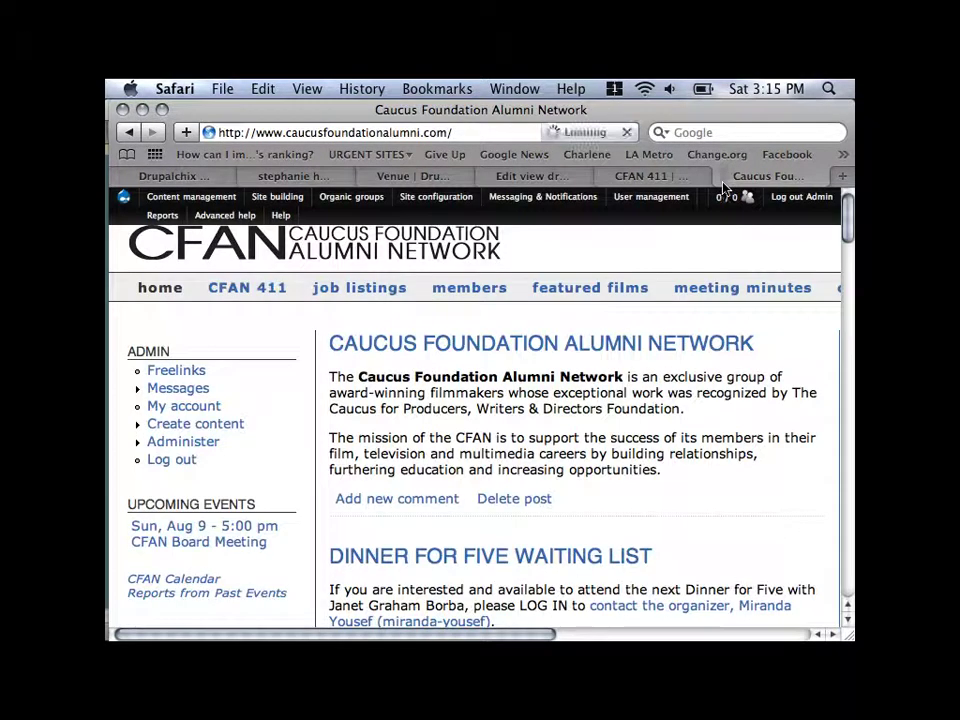
click(719, 177)
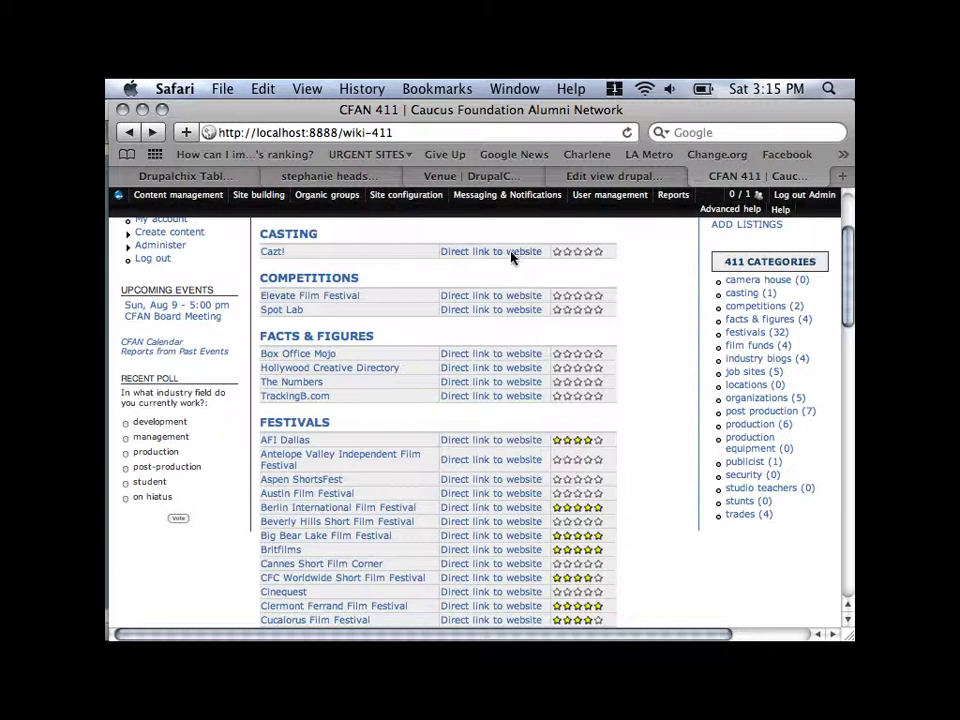
Open the job listings page and examine its introductory text, empty-result text and closing note
scroll(354, 306, up, 3)
right_click(352, 303)
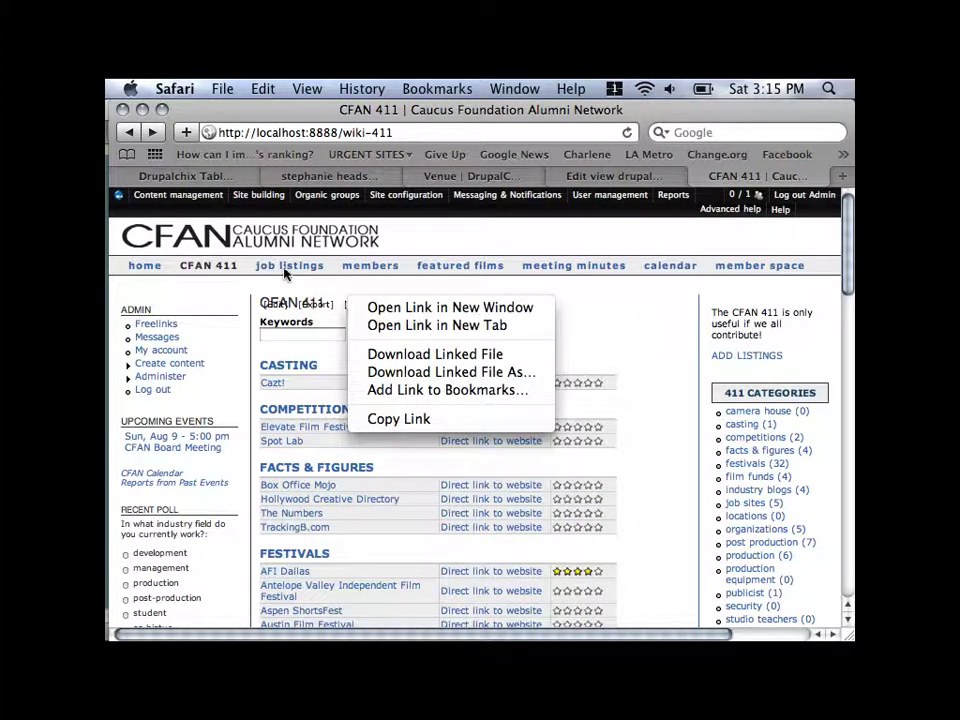
click(293, 267)
click(293, 267)
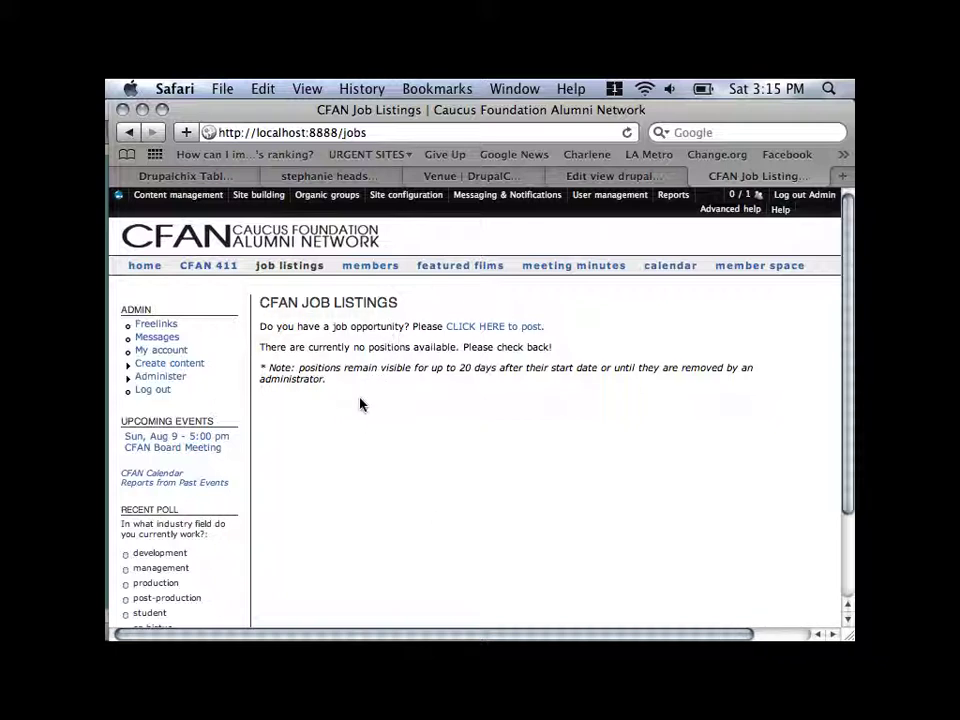
triple_click(263, 380)
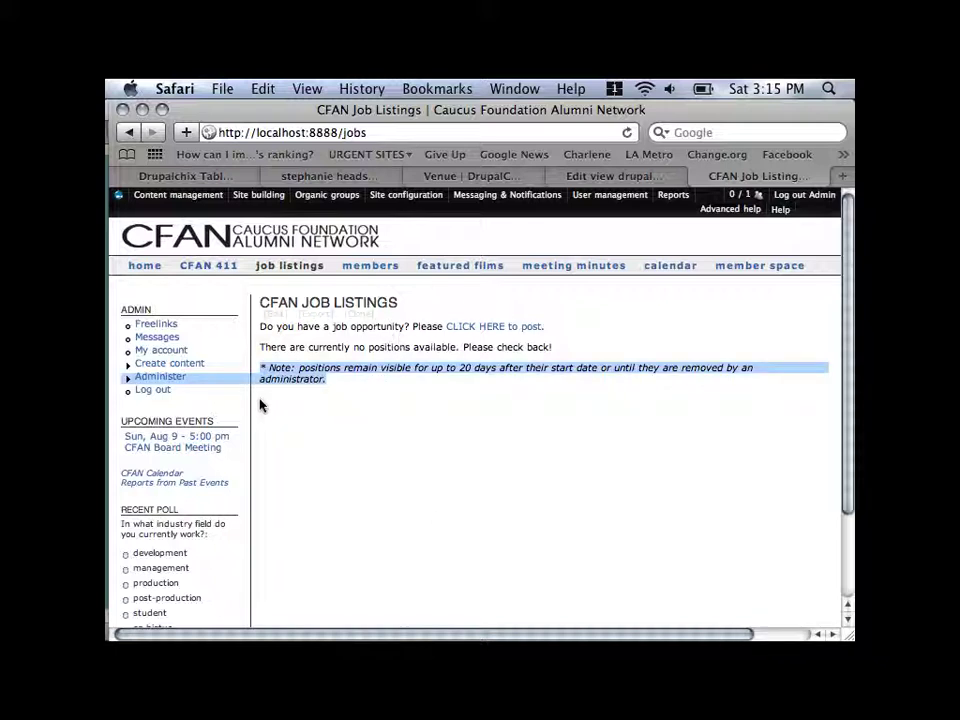
triple_click(263, 330)
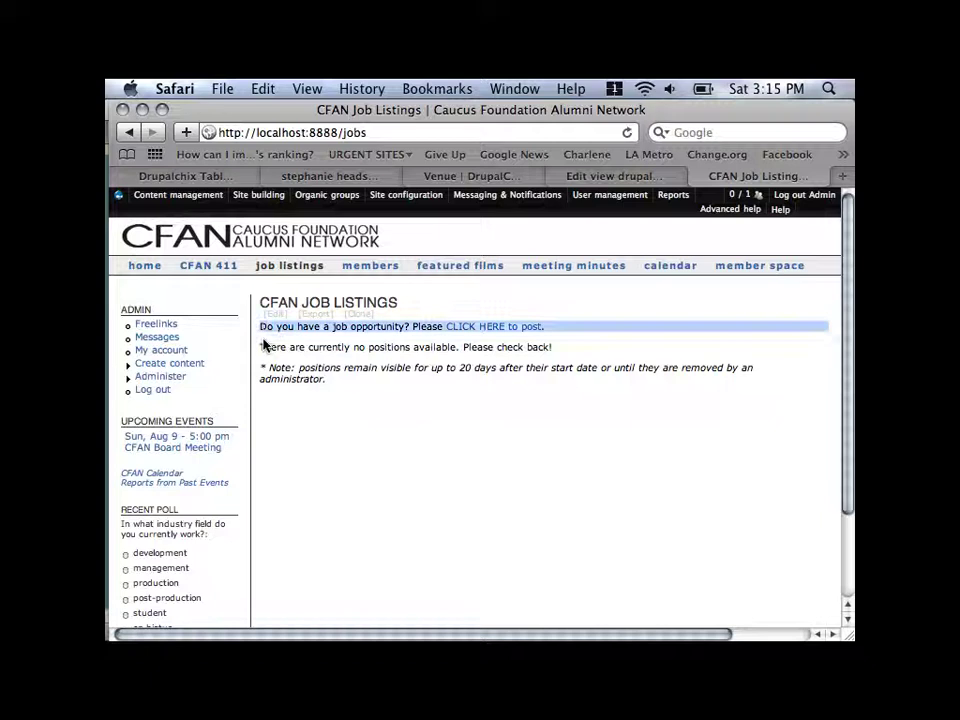
triple_click(264, 356)
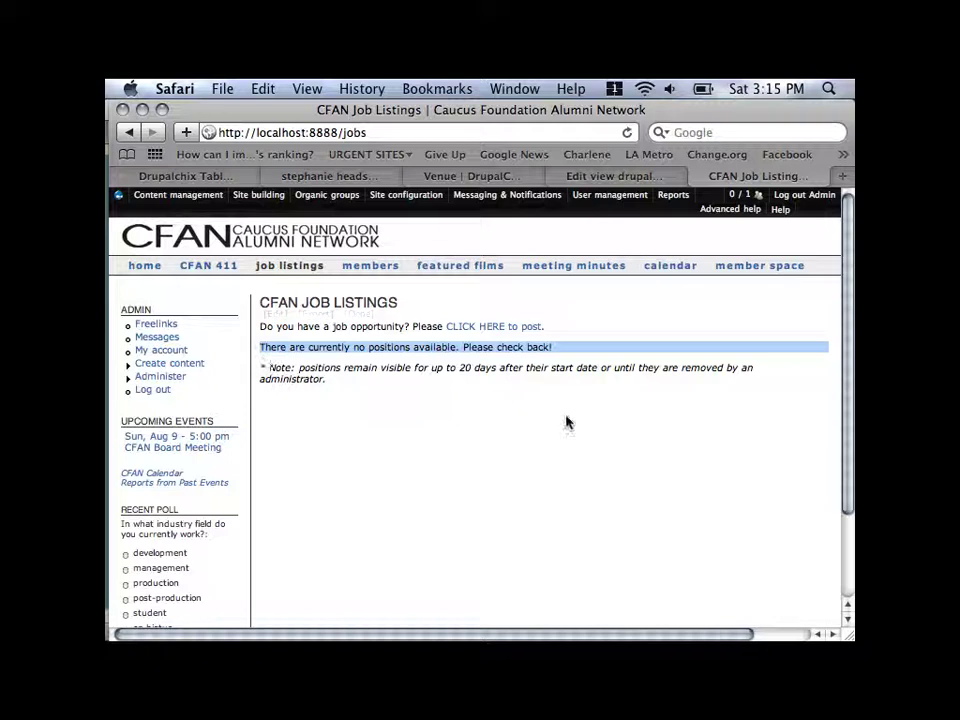
click(578, 445)
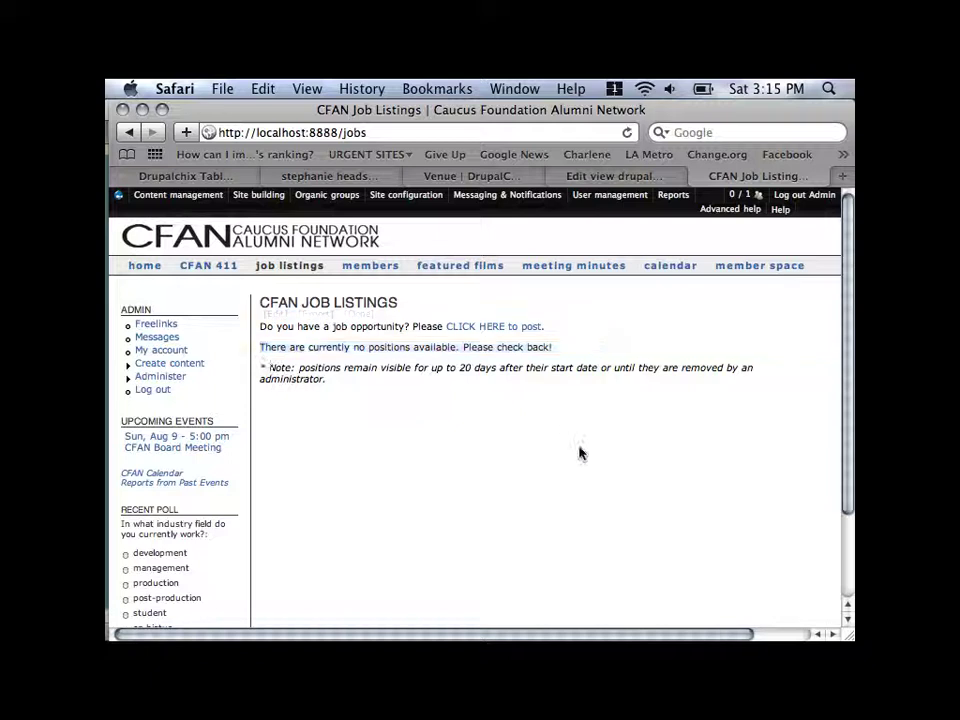
Return to the drupalcamp_view editor, set the Defaults header to "This is a Header", and check it in the live preview
click(614, 176)
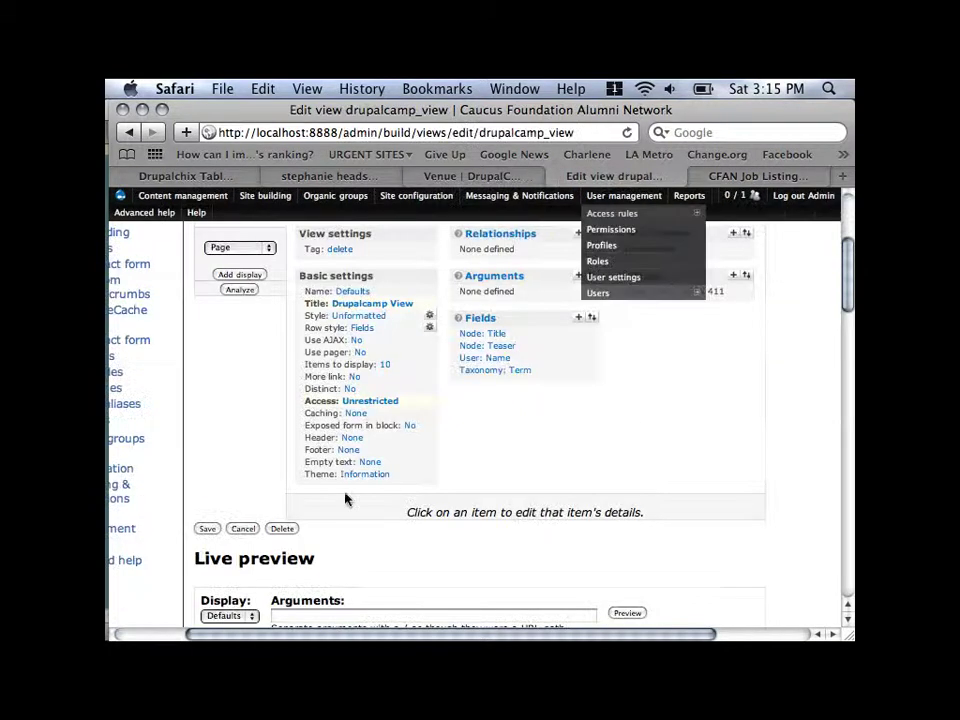
click(351, 440)
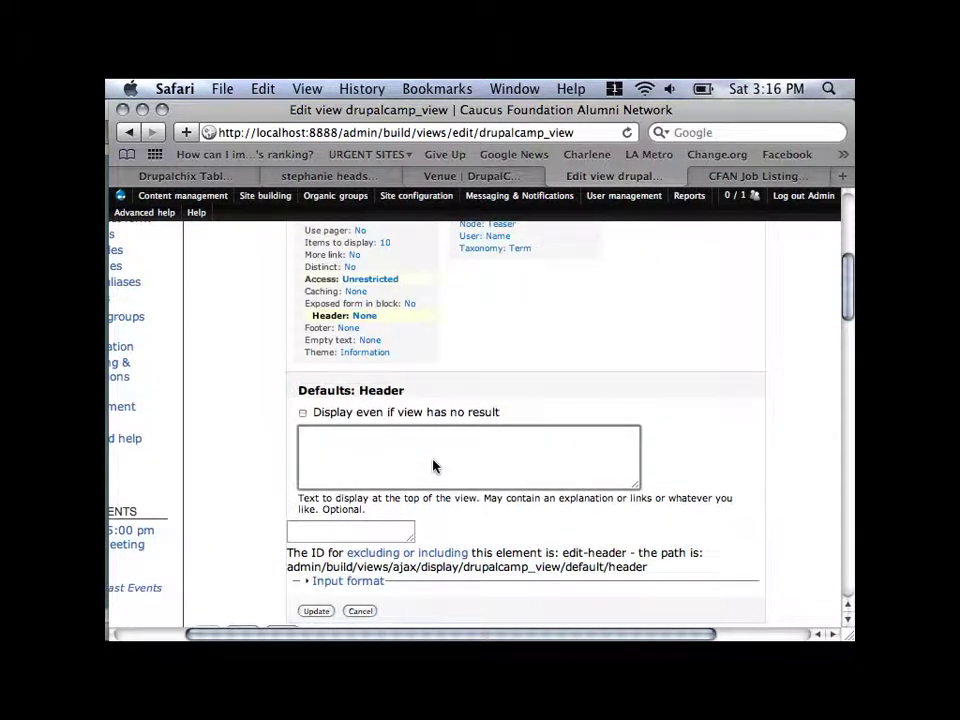
click(433, 465)
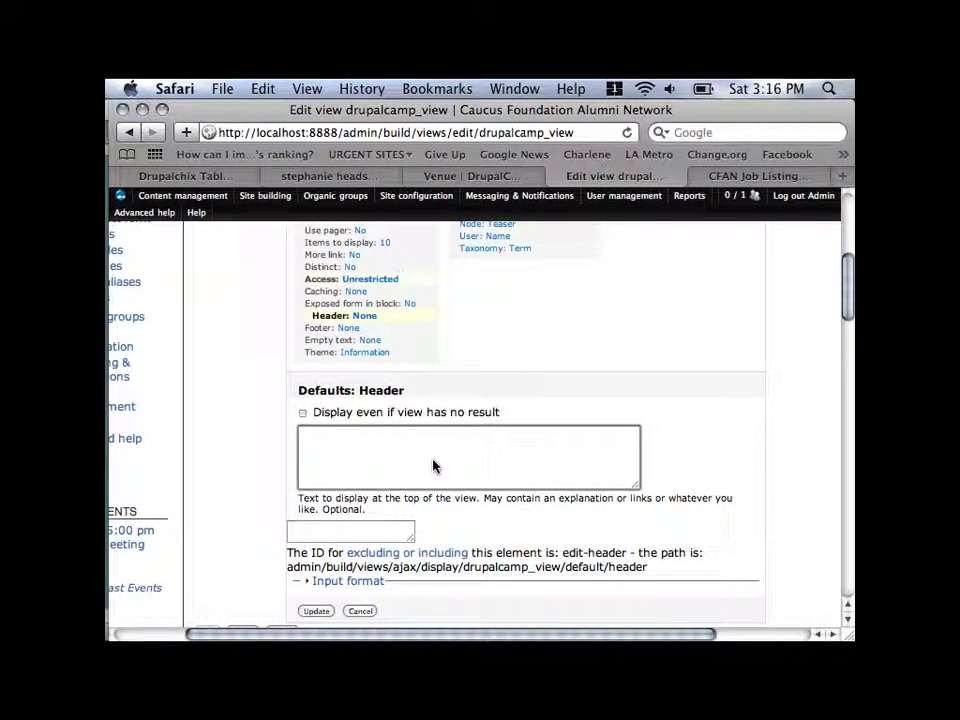
scroll(664, 491, down, 3)
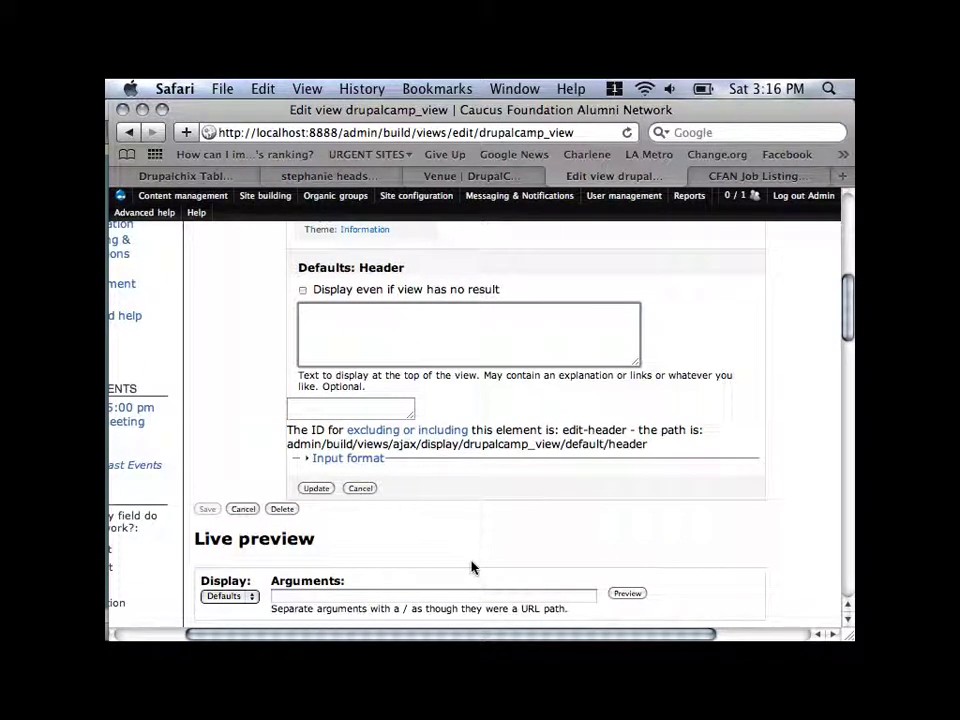
text(This is a Header)
click(316, 488)
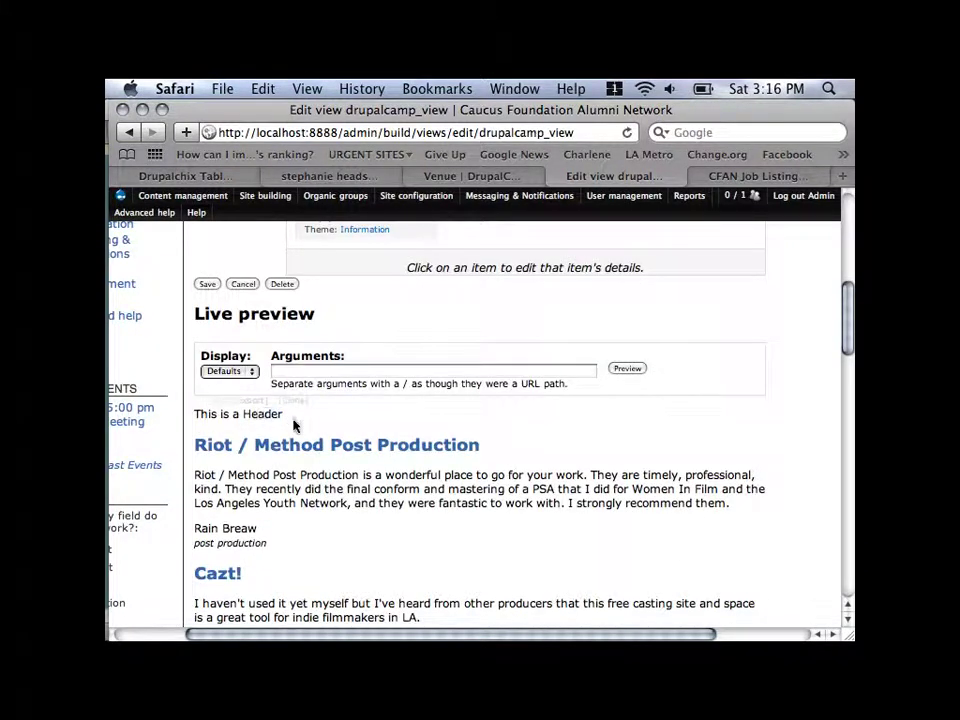
drag(286, 416, 197, 421)
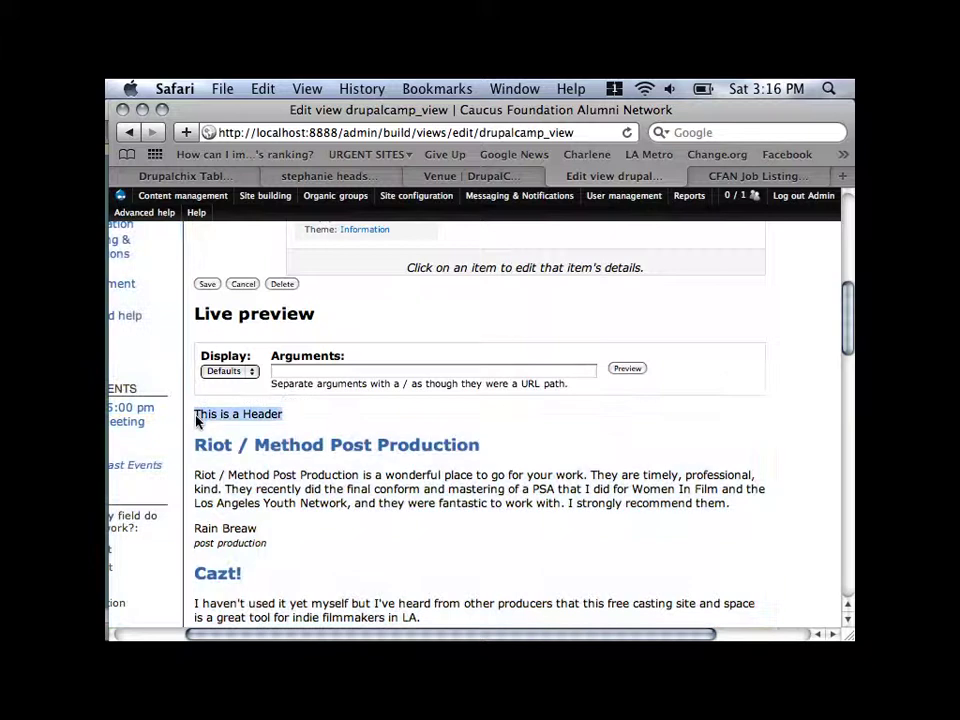
Clear the header text of the Defaults display and apply the empty header
scroll(370, 455, up, 6)
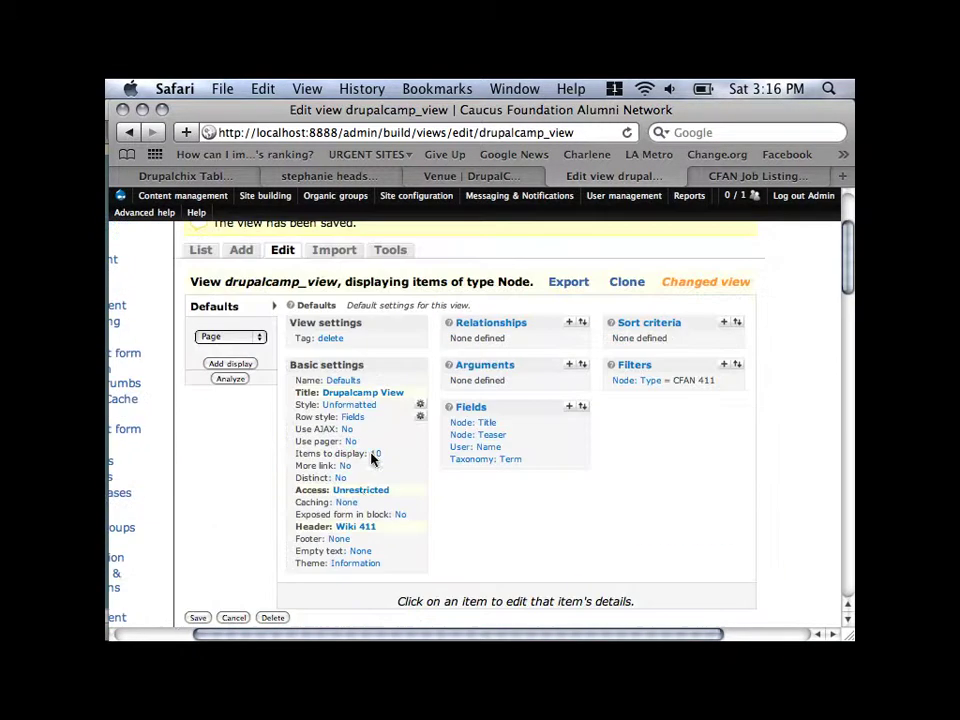
click(360, 528)
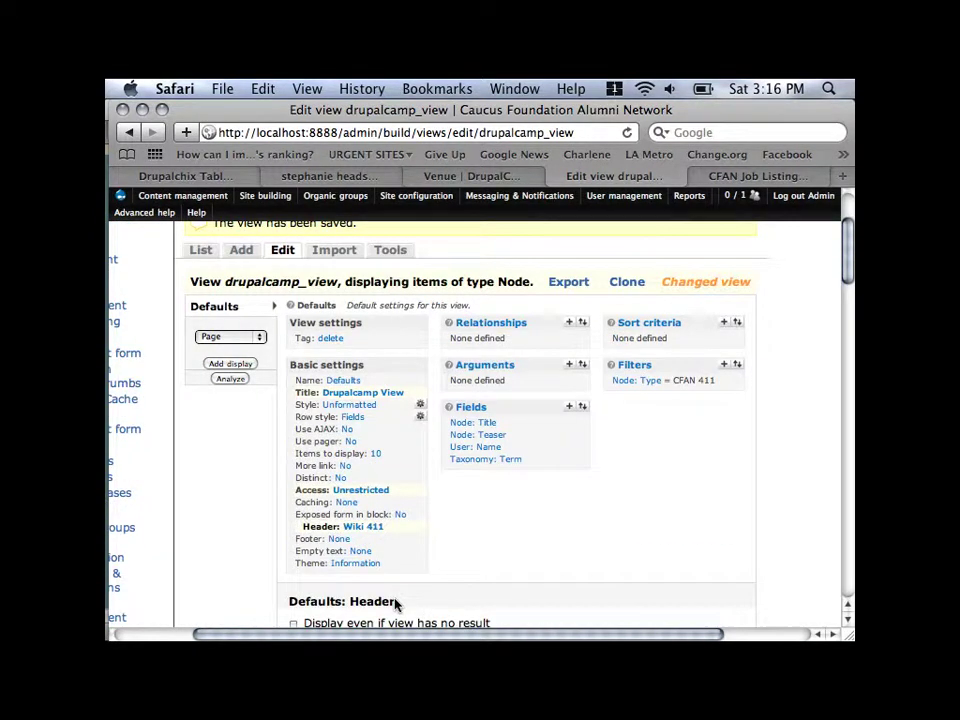
scroll(390, 580, down, 5)
click(392, 386)
key(super+a)
key(BackSpace)
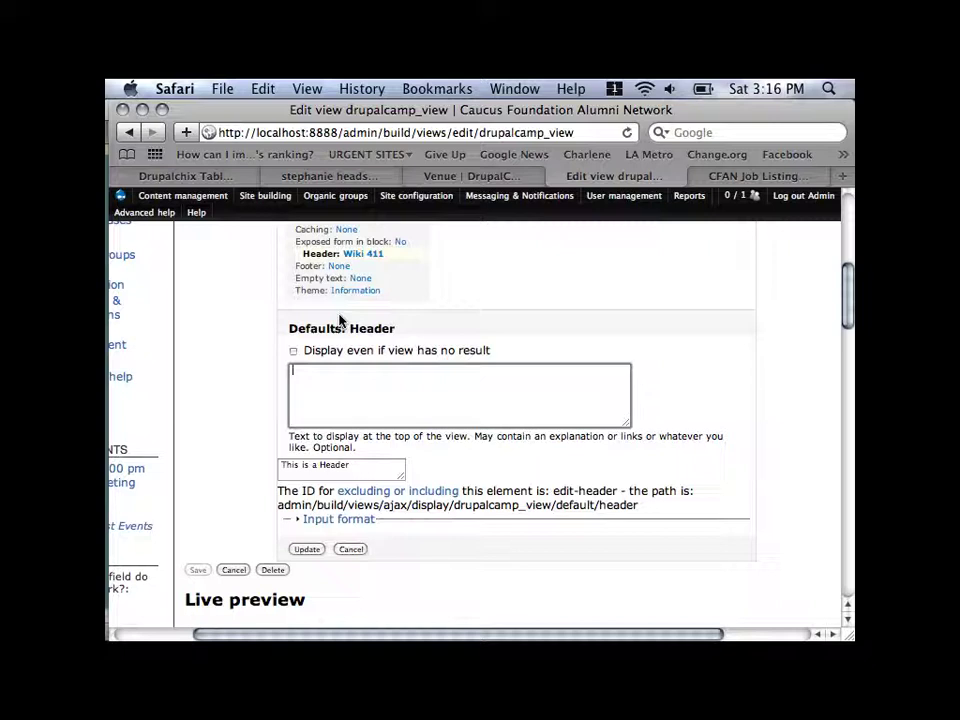
click(307, 549)
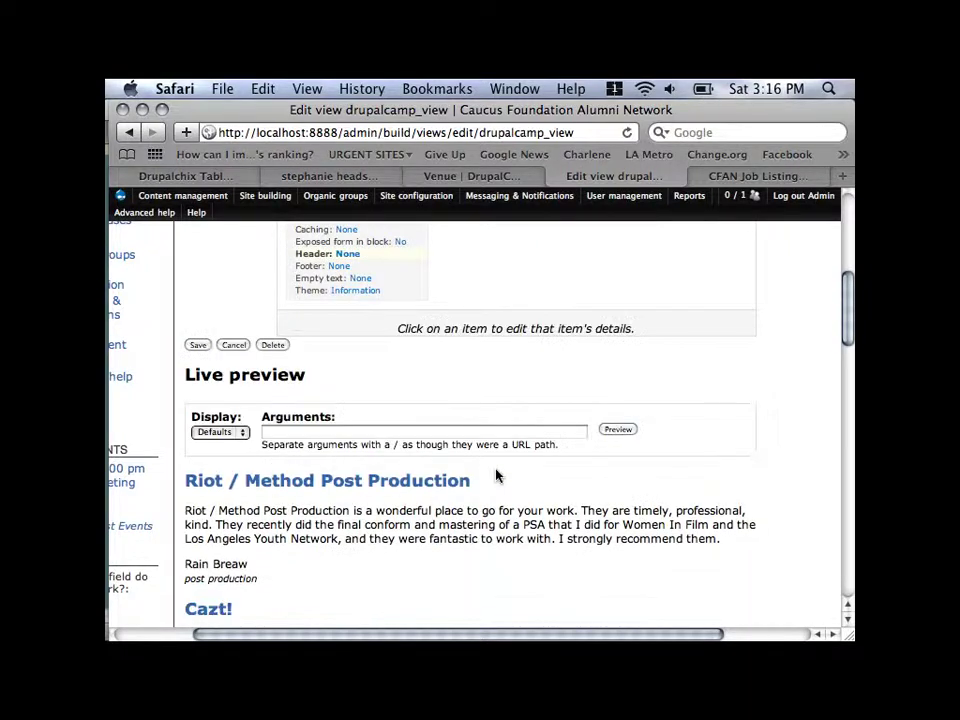
Review the view's basic settings around Items to display and look through the unformatted listings in the live preview
scroll(497, 475, down, 1)
scroll(497, 475, up, 5)
scroll(497, 475, right, 1)
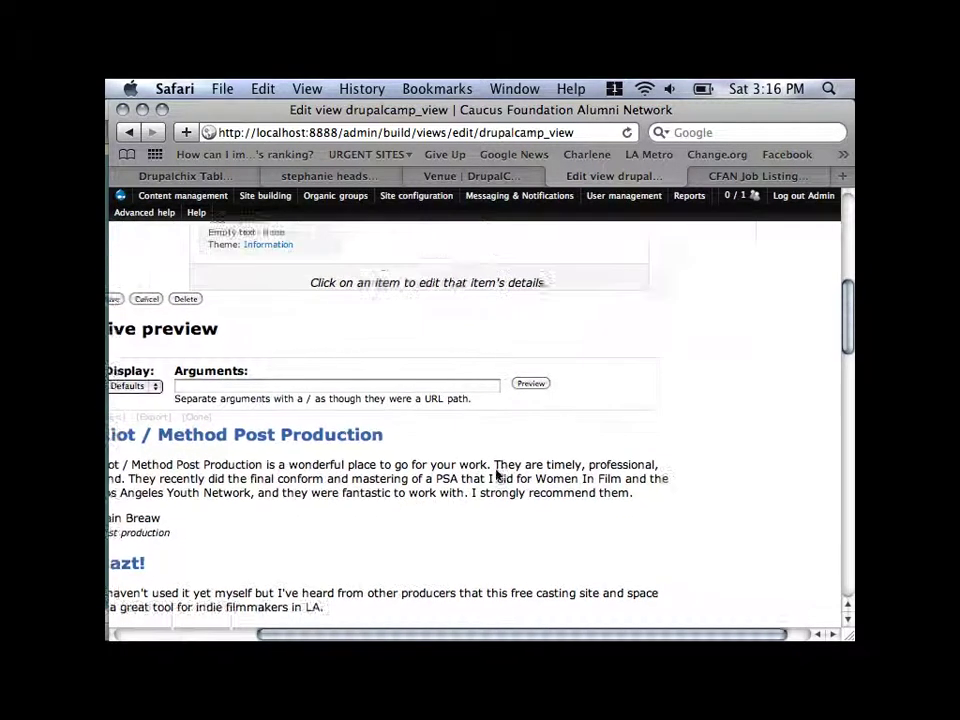
scroll(333, 463, up, 4)
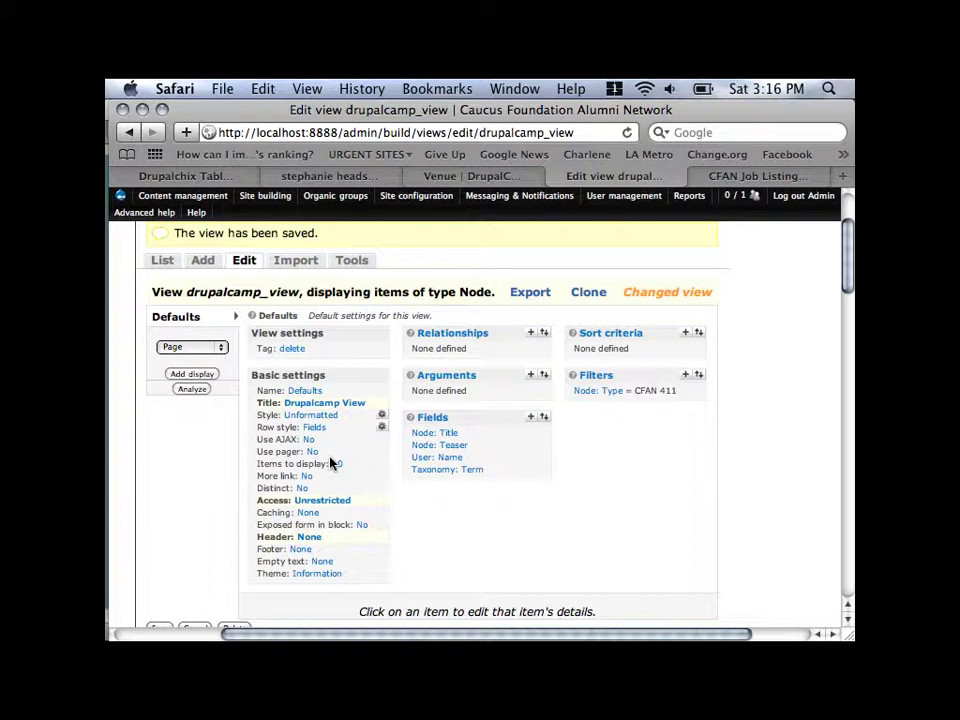
drag(332, 461, 224, 507)
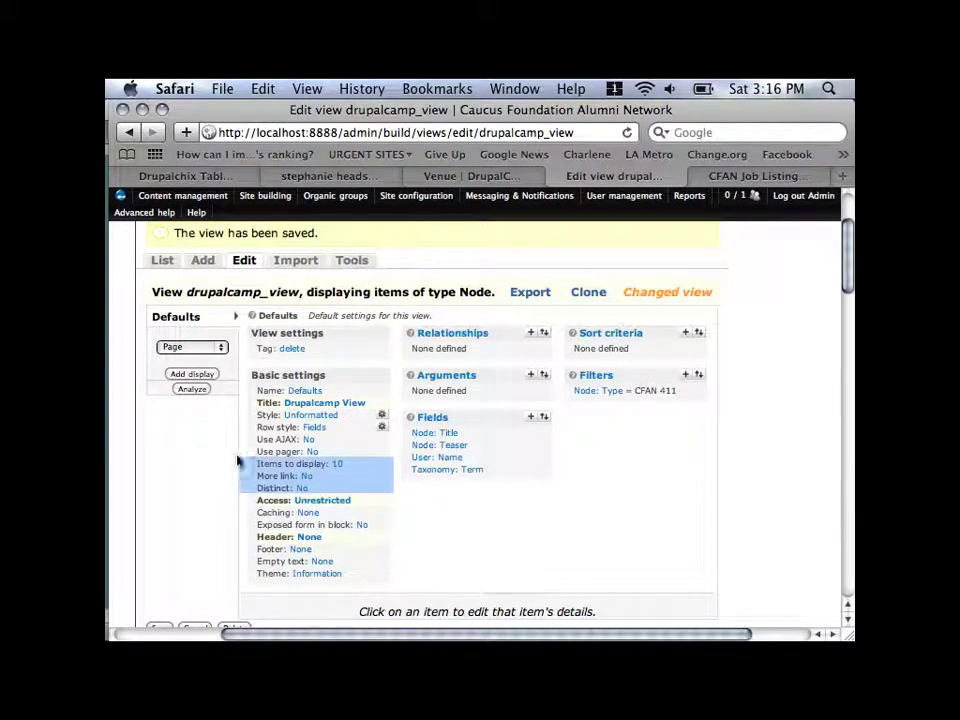
click(240, 457)
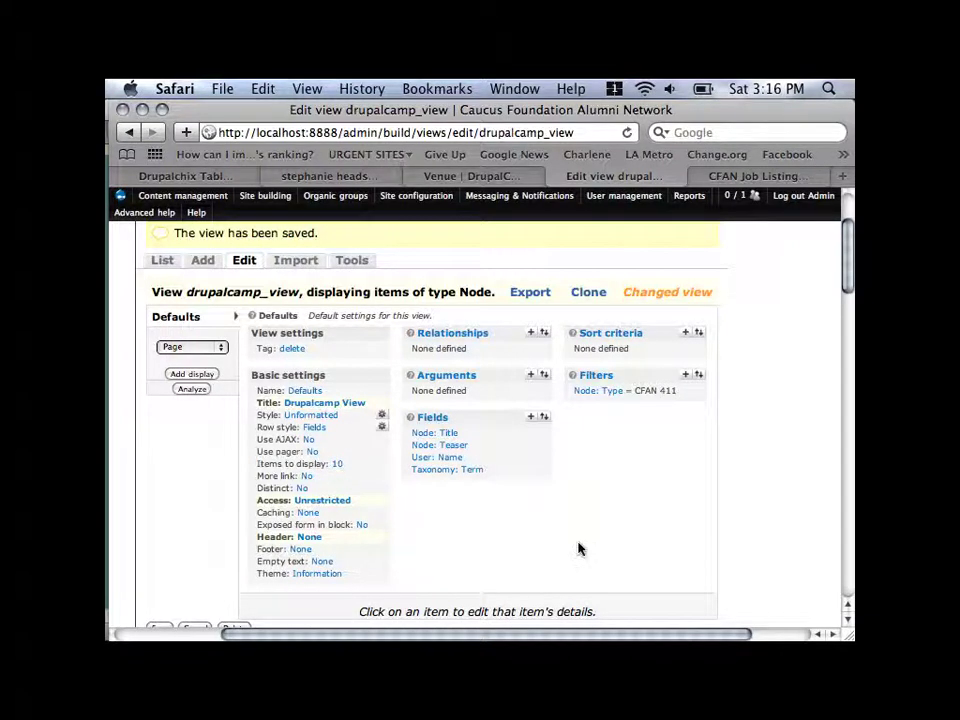
scroll(578, 549, down, 5)
scroll(578, 549, down, 6)
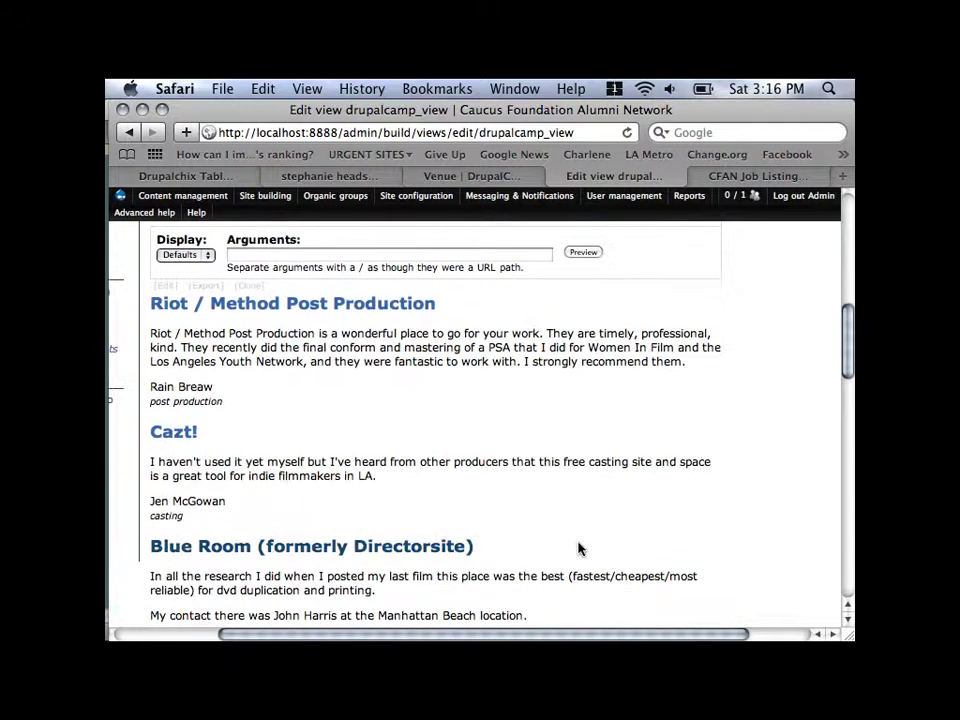
scroll(578, 549, down, 14)
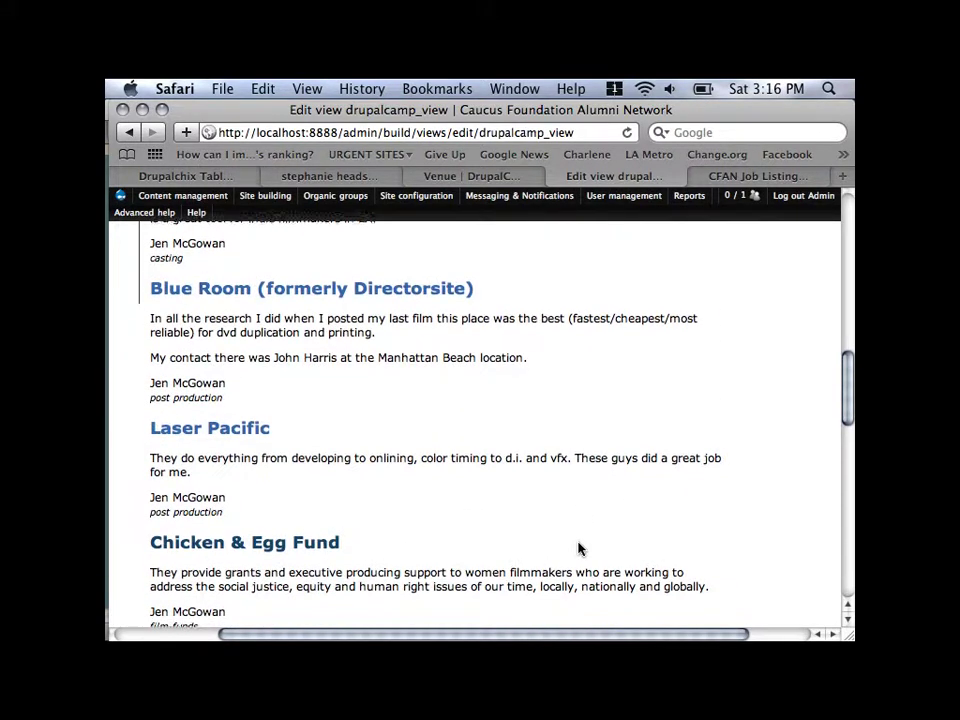
scroll(578, 549, down, 2)
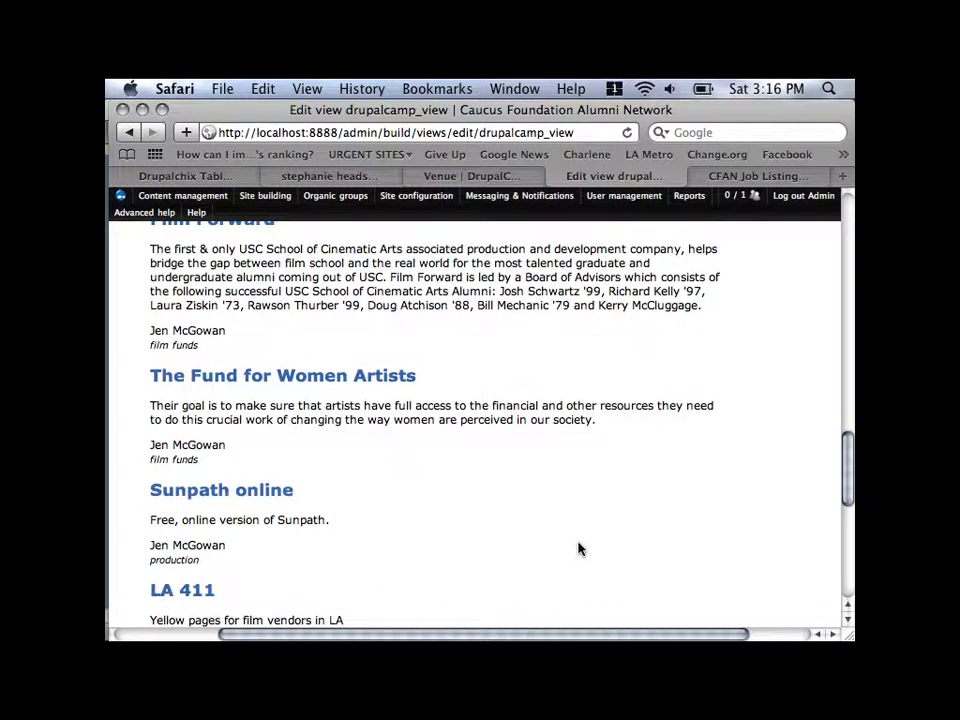
scroll(578, 549, down, 4)
scroll(578, 549, up, 7)
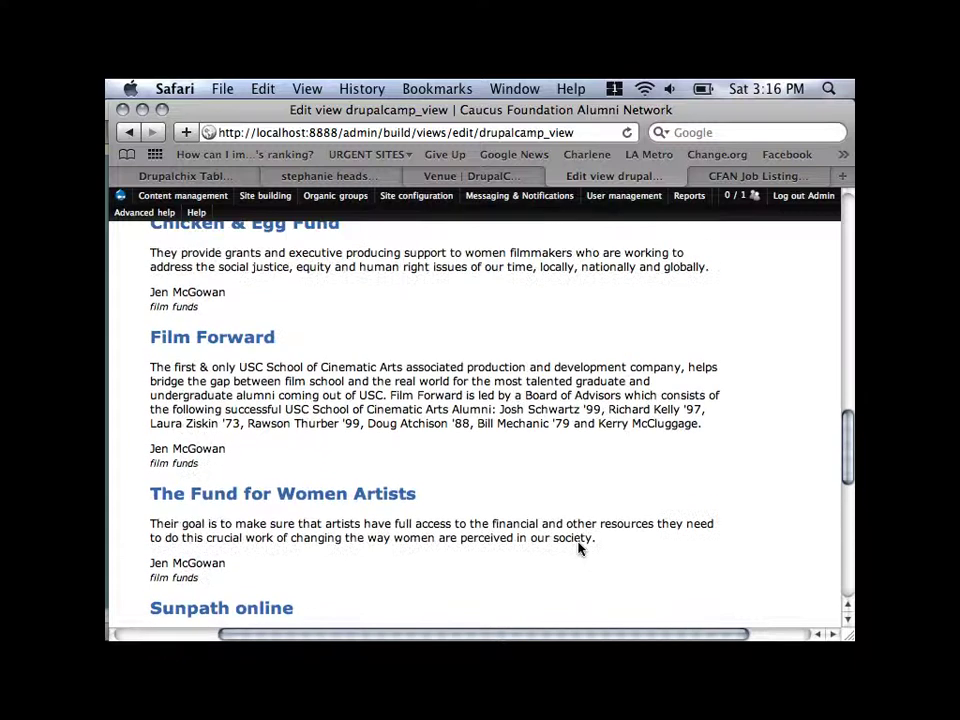
scroll(578, 549, up, 20)
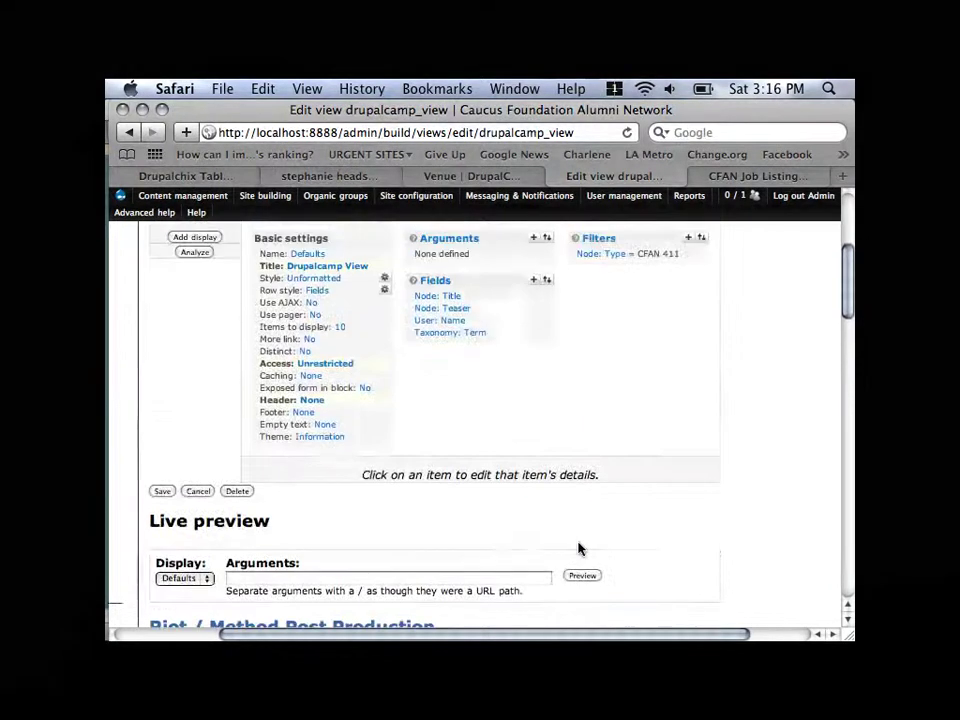
Set the Defaults display's style to Table, accept the default column and sorting options, and review the table in the live preview
click(320, 280)
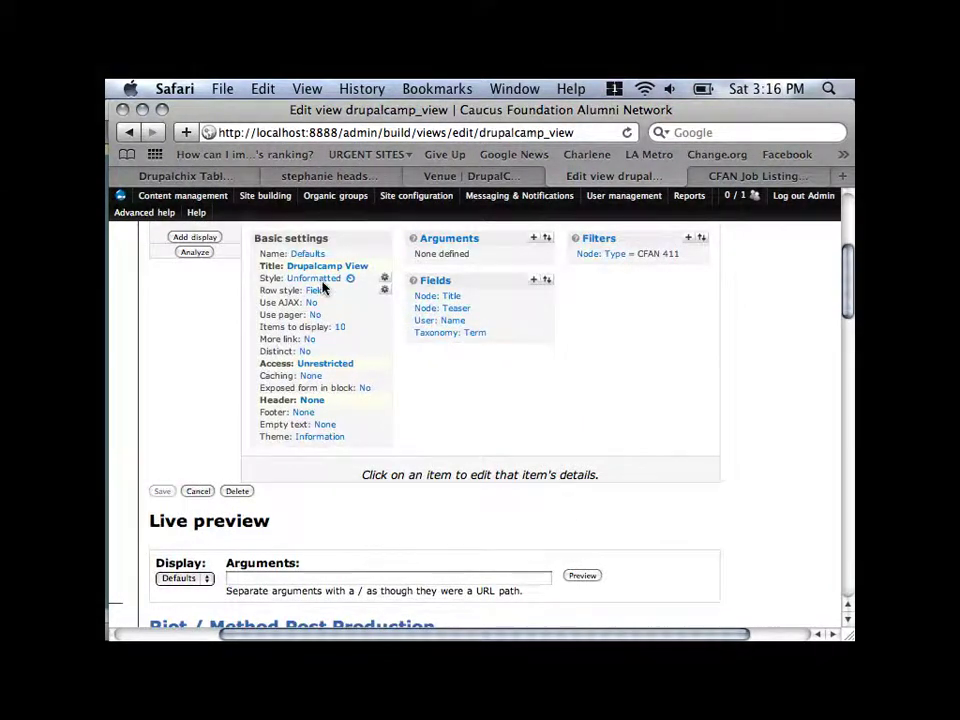
scroll(362, 460, down, 3)
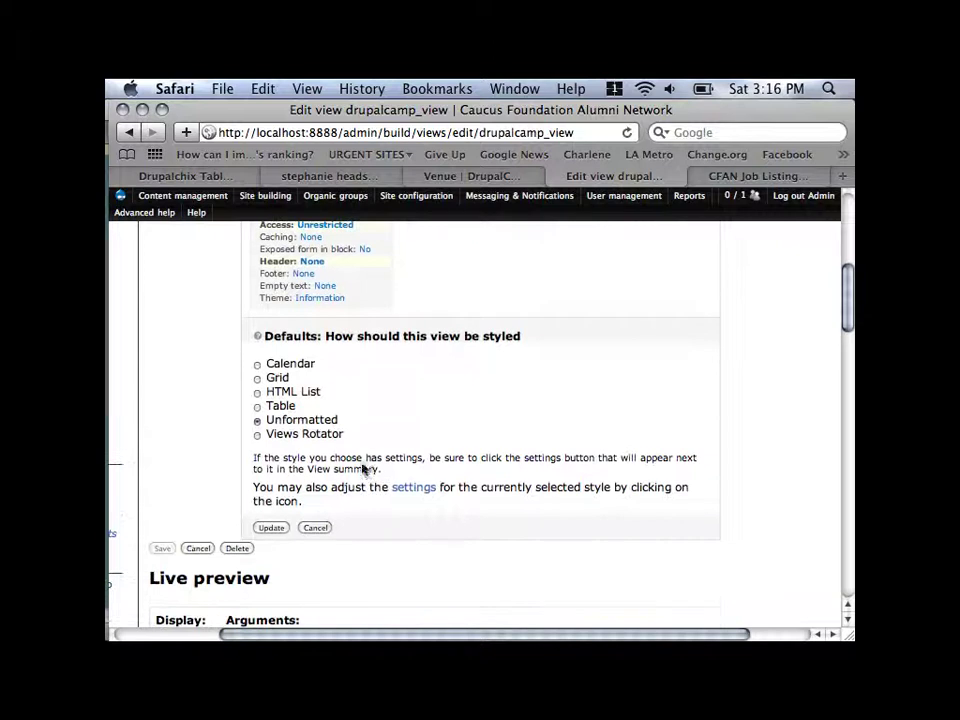
click(257, 407)
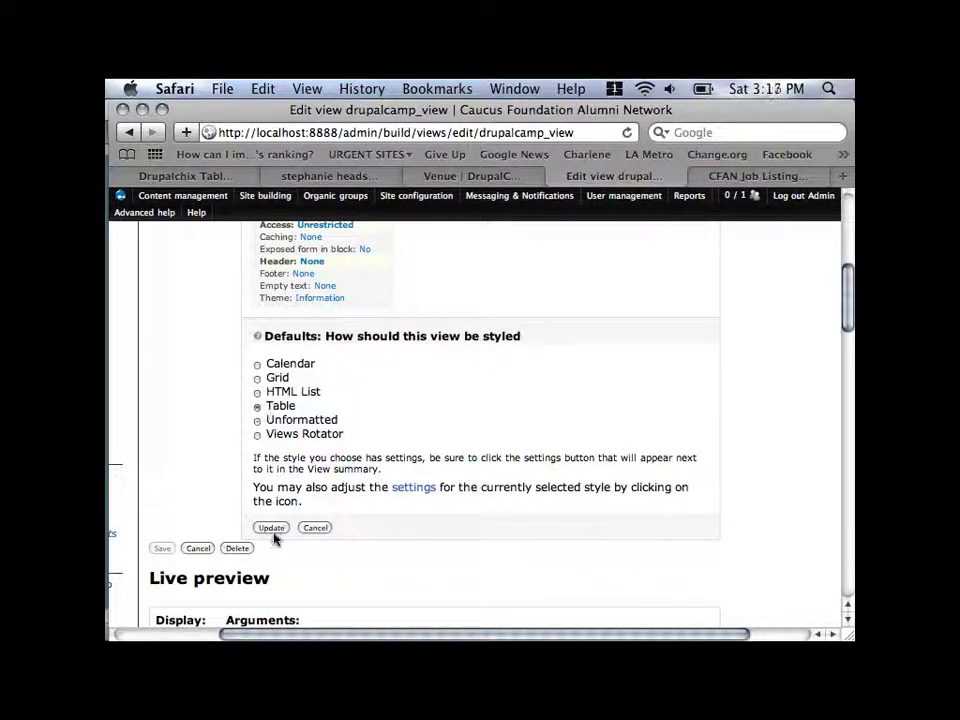
click(272, 530)
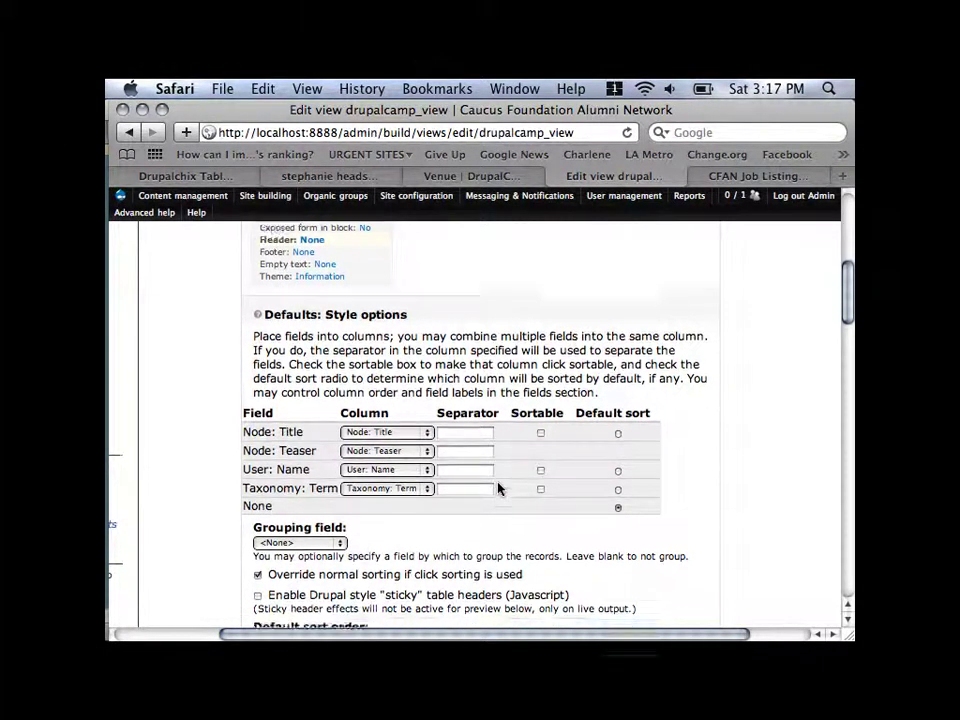
scroll(499, 489, down, 3)
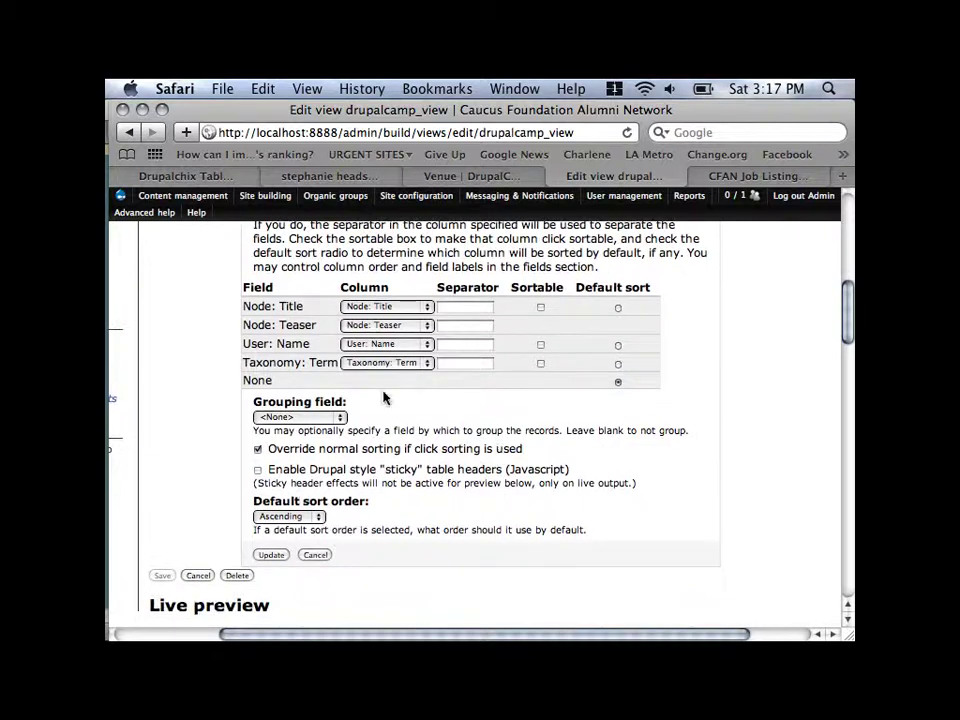
click(272, 556)
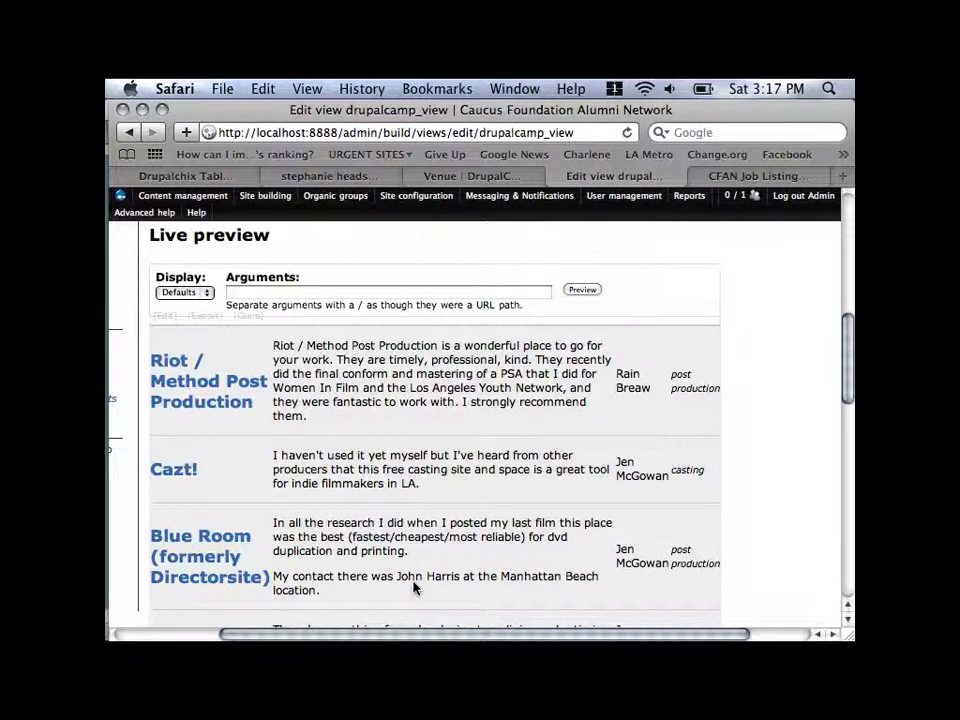
scroll(413, 587, down, 2)
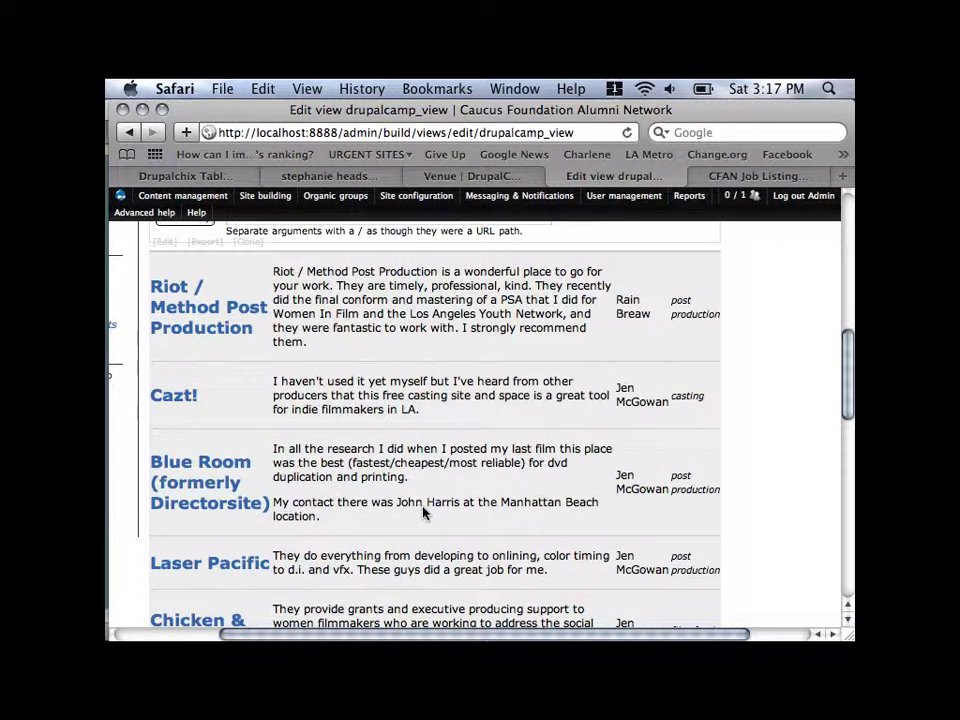
scroll(422, 512, down, 15)
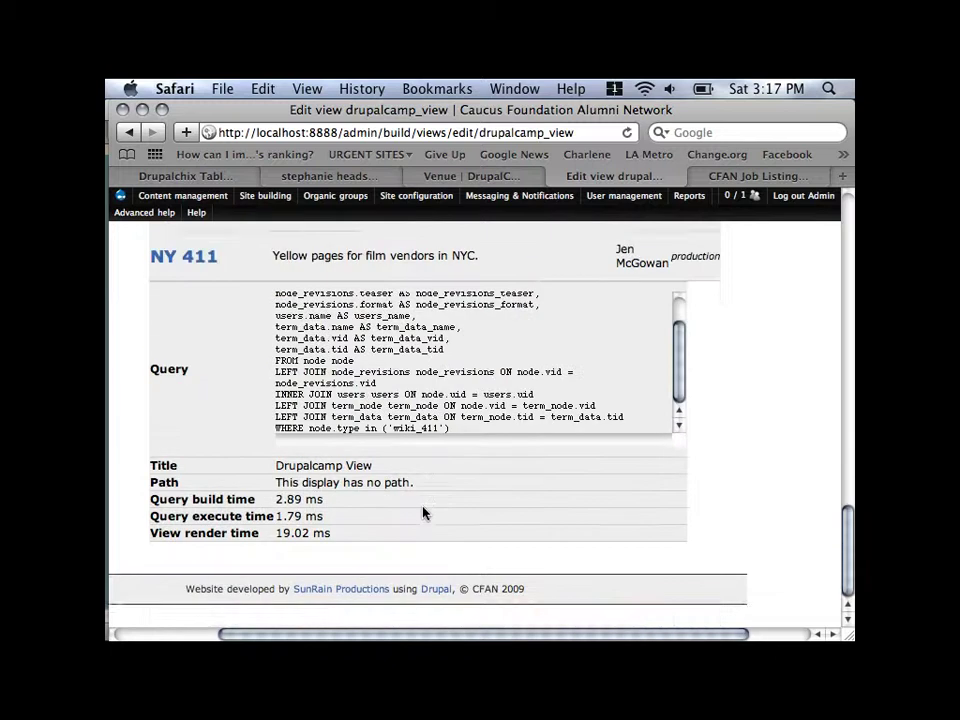
scroll(422, 512, up, 15)
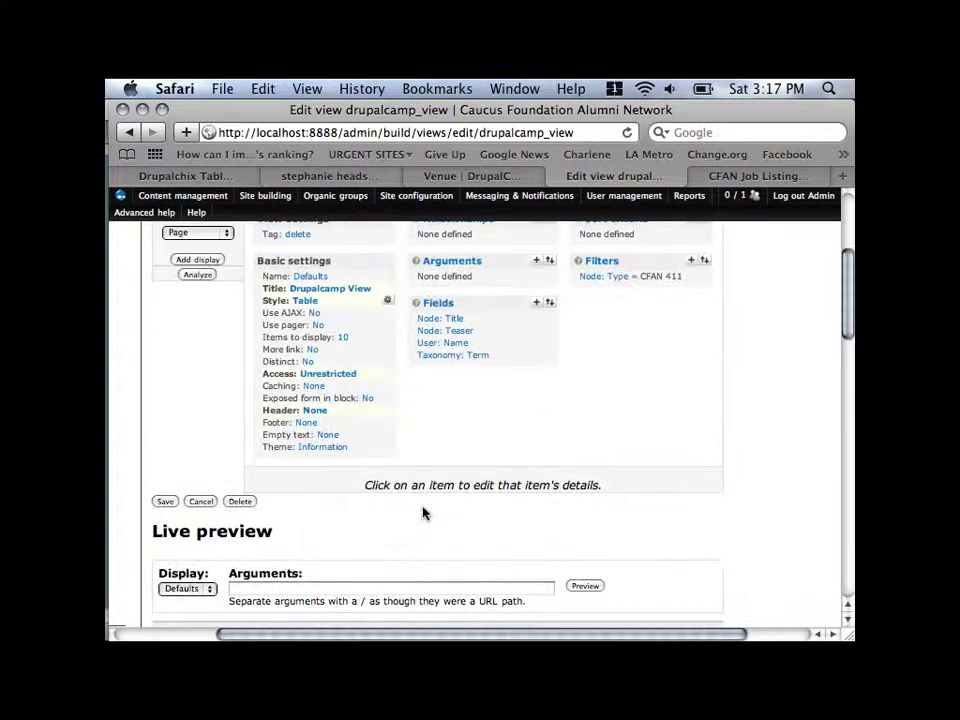
scroll(440, 555, down, 3)
scroll(426, 553, up, 4)
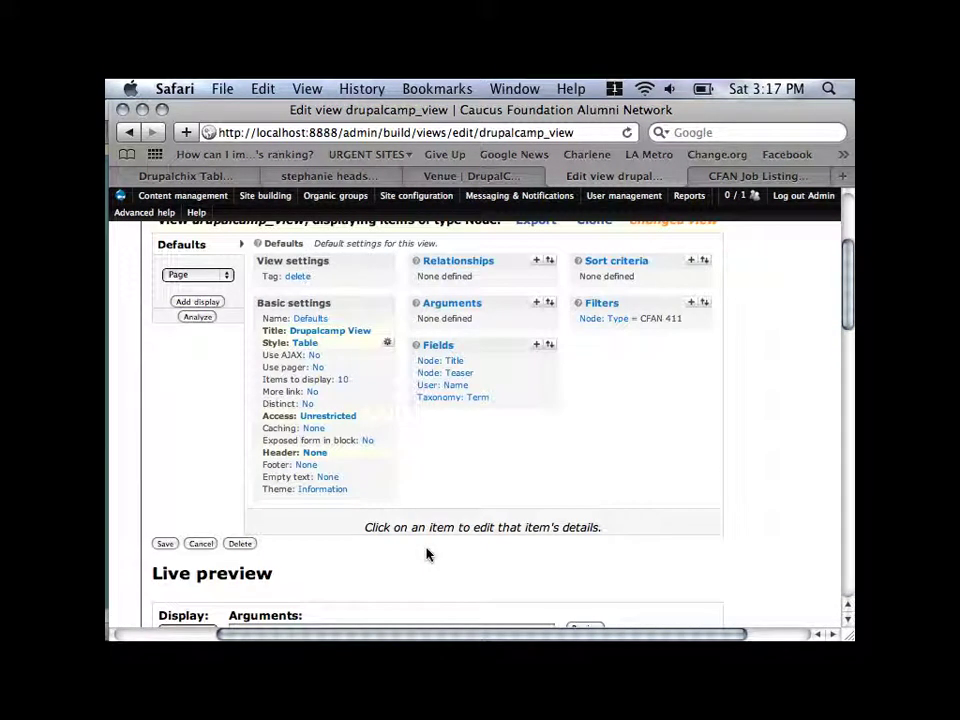
Review the Defaults display's Table style options, including the column choices for User: Name and Taxonomy: Term, against the live preview
click(308, 343)
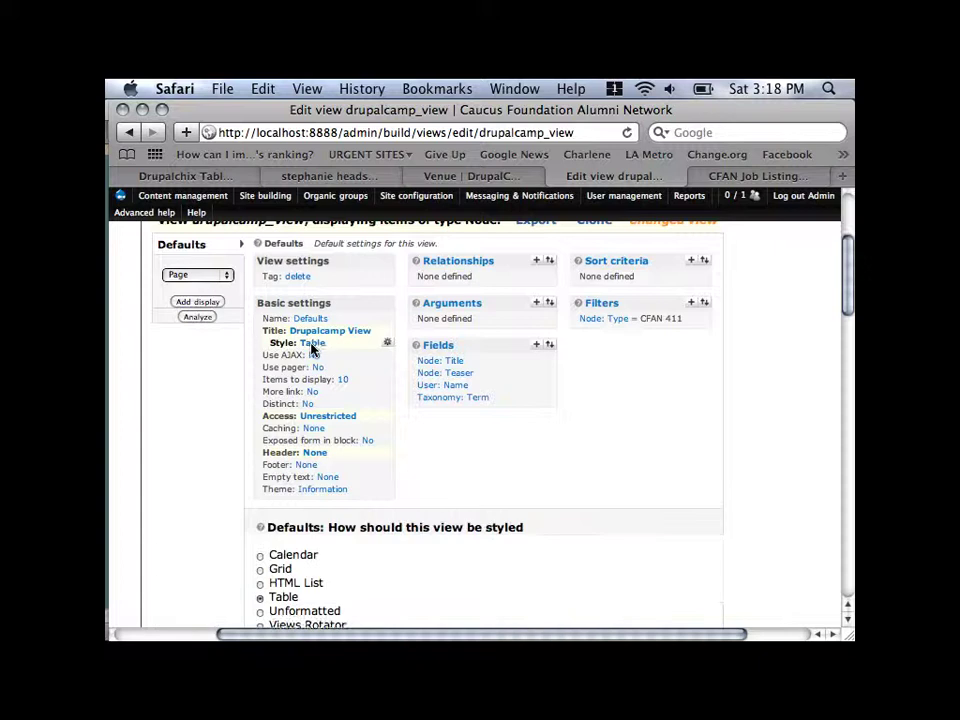
scroll(491, 546, down, 5)
scroll(493, 546, up, 6)
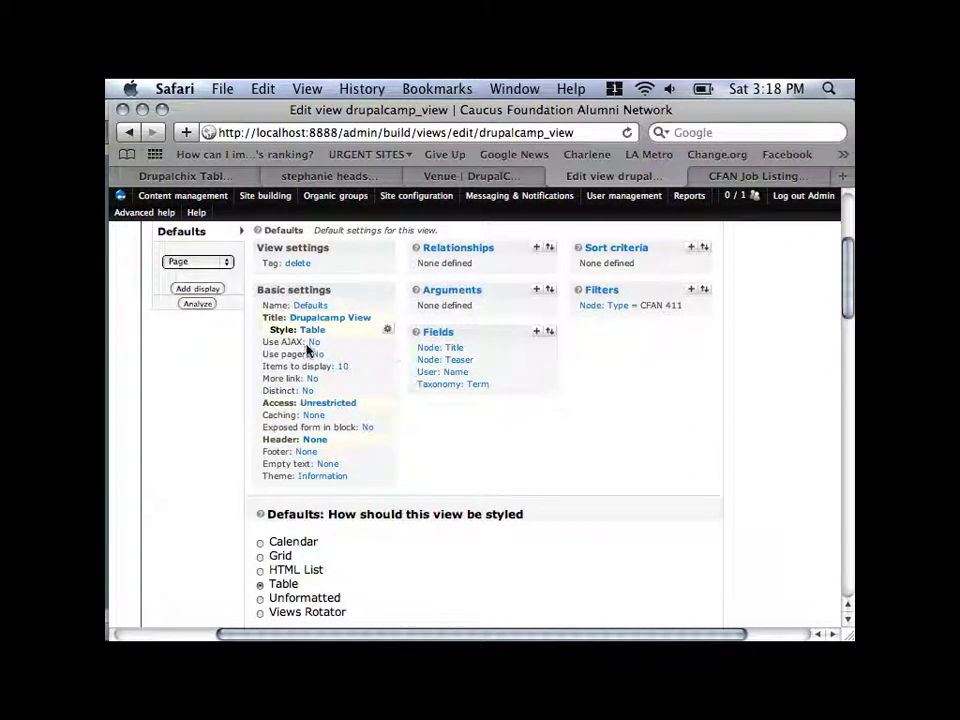
scroll(467, 562, down, 1)
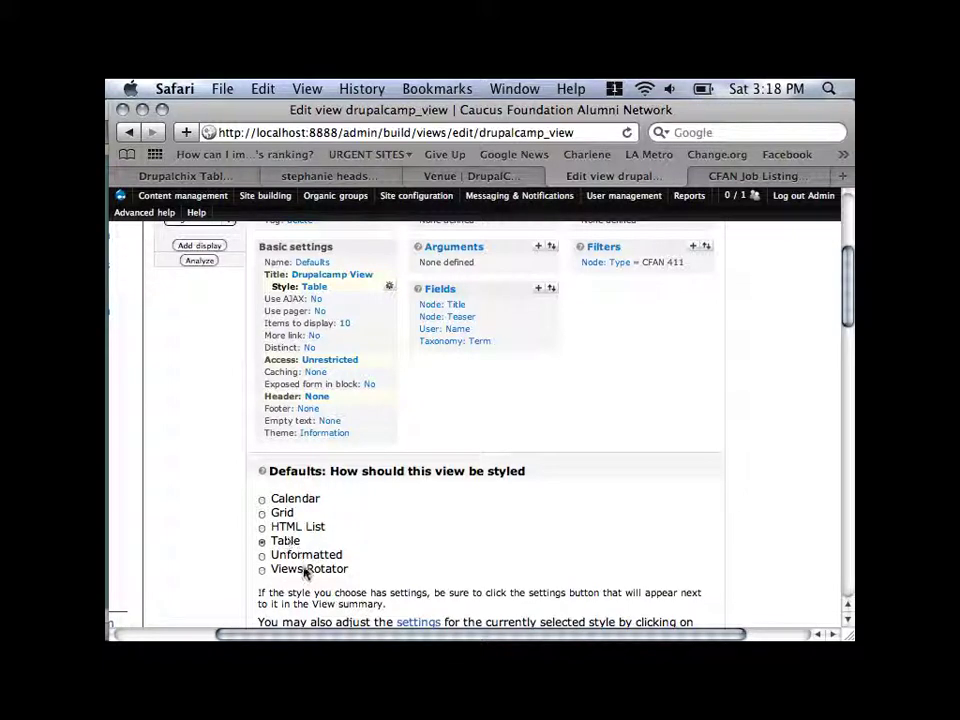
click(391, 286)
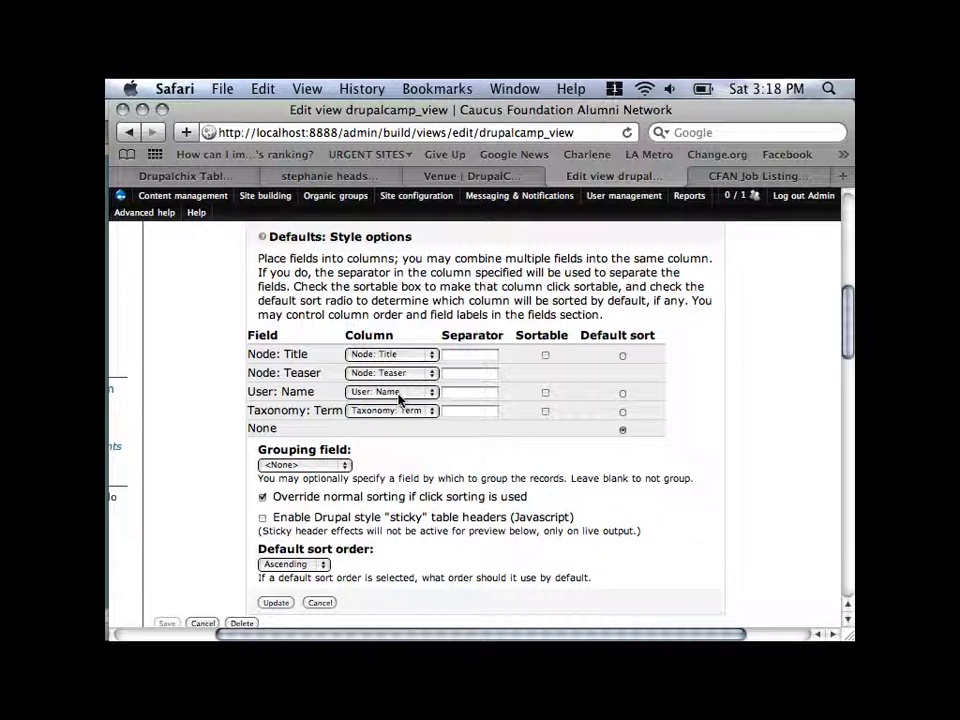
click(398, 398)
click(342, 441)
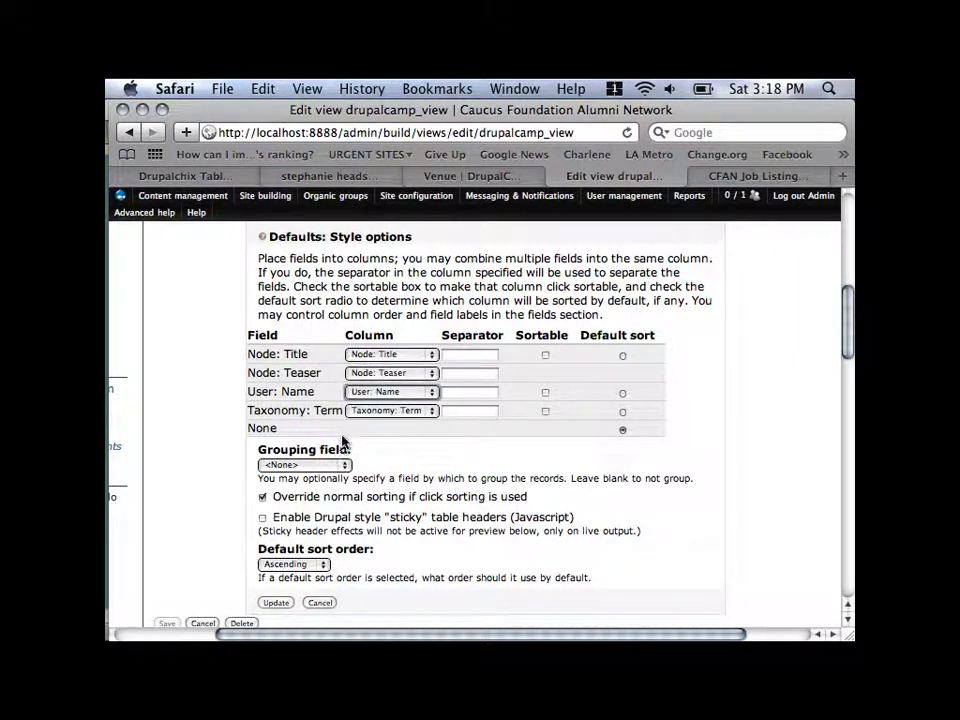
click(416, 409)
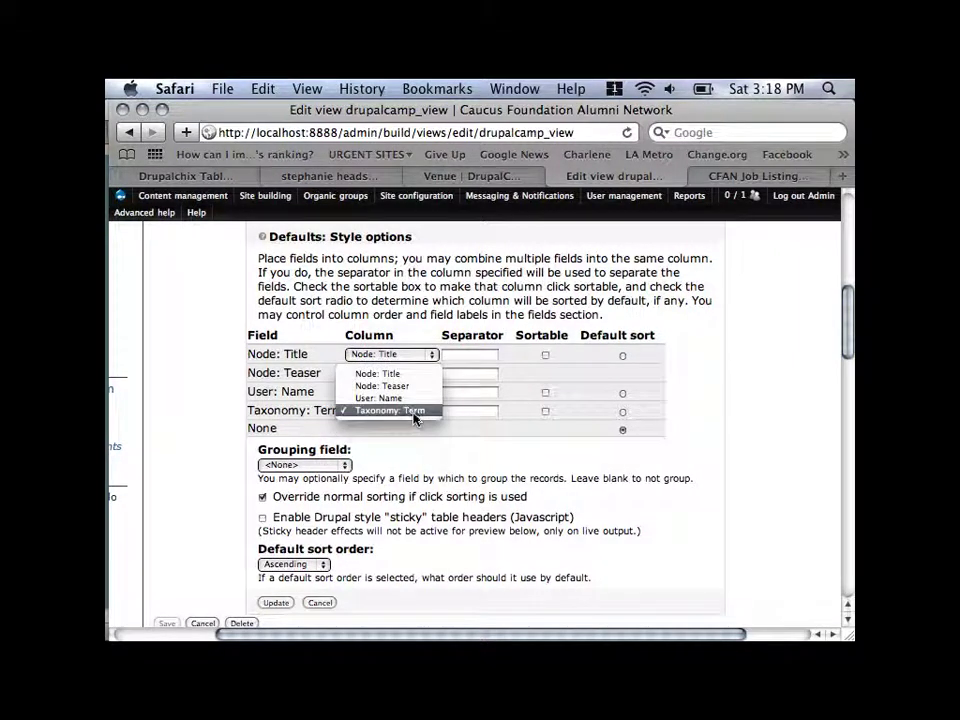
scroll(435, 480, down, 10)
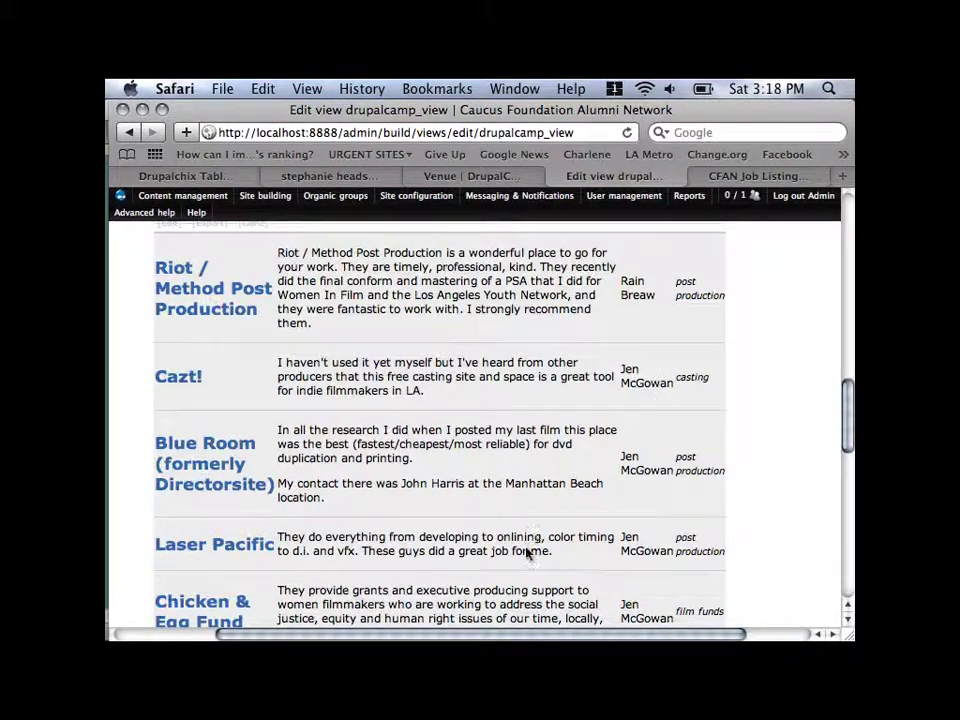
scroll(527, 552, up, 10)
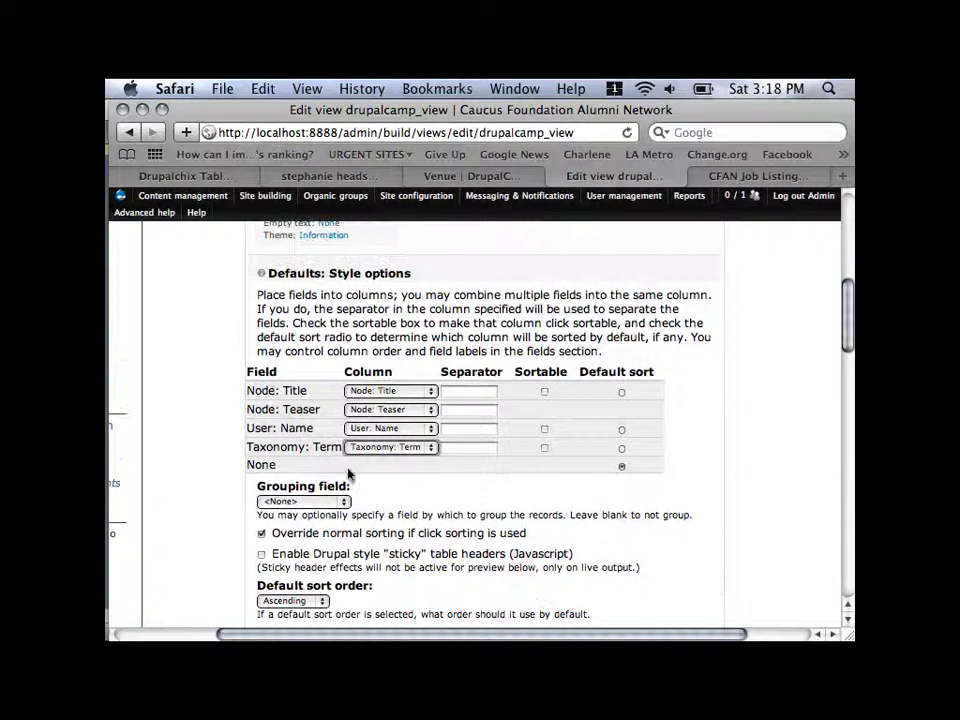
Place Taxonomy: Term in the User: Name column with the separator <br>, apply the table options, and check the live preview
click(383, 447)
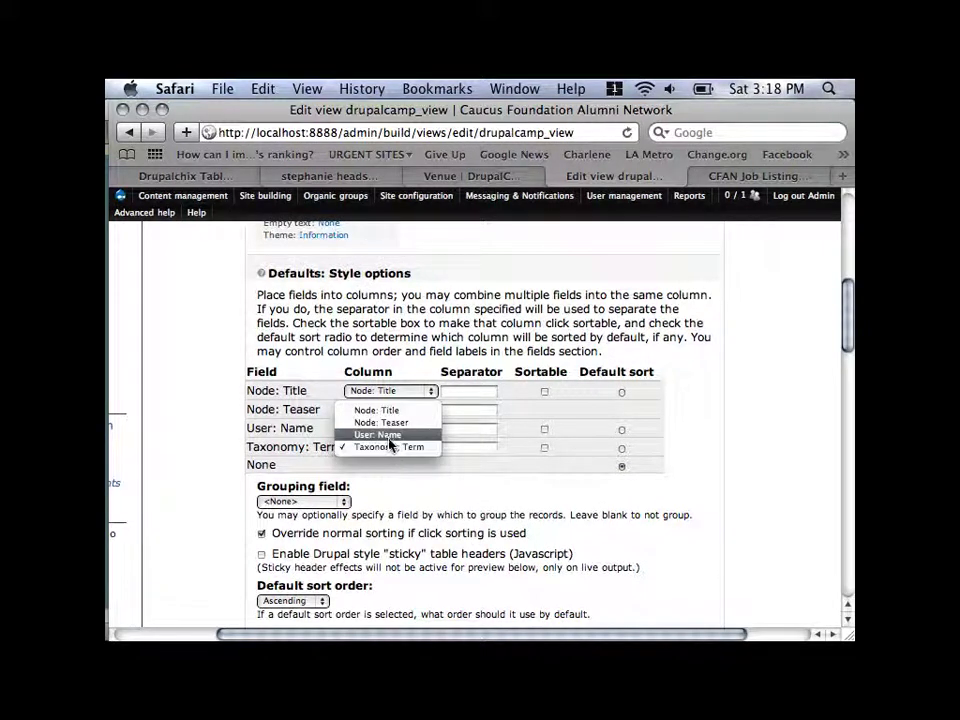
click(388, 437)
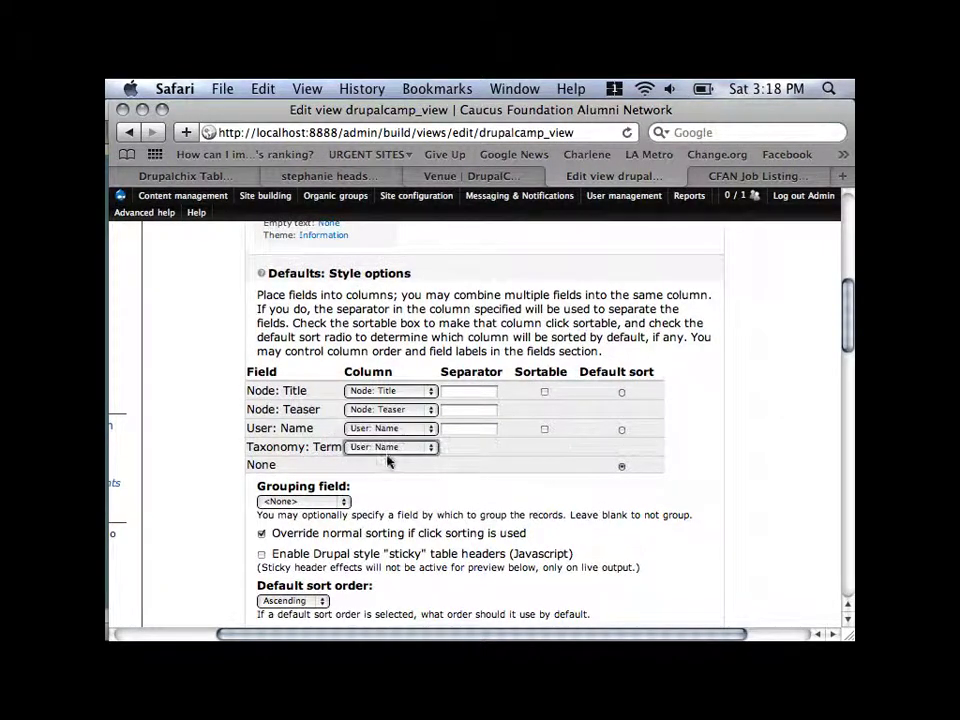
click(474, 434)
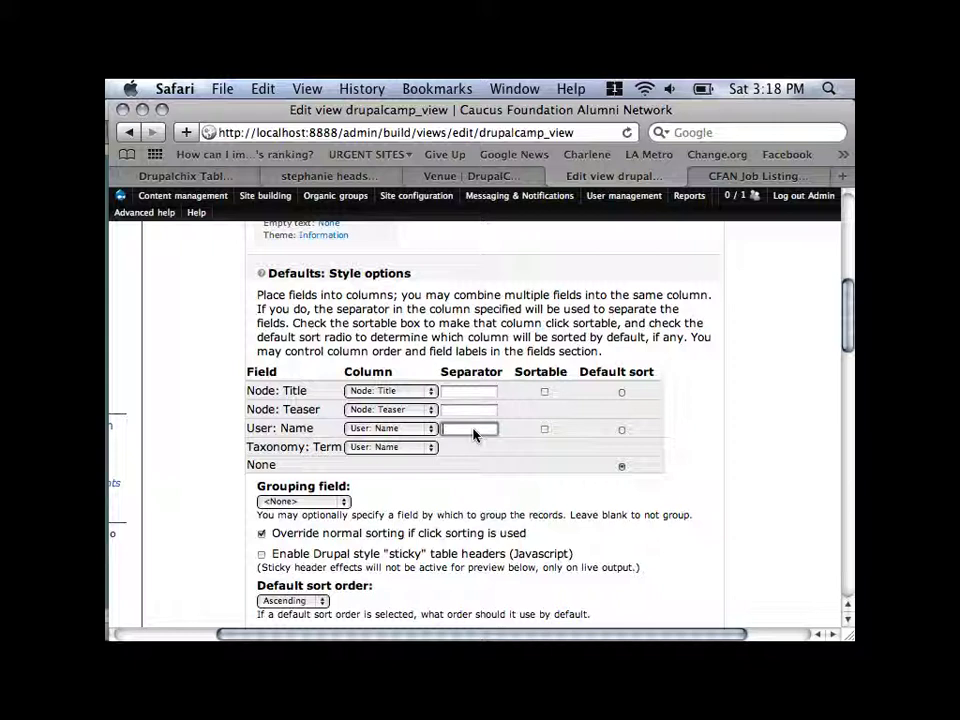
text(<br>)
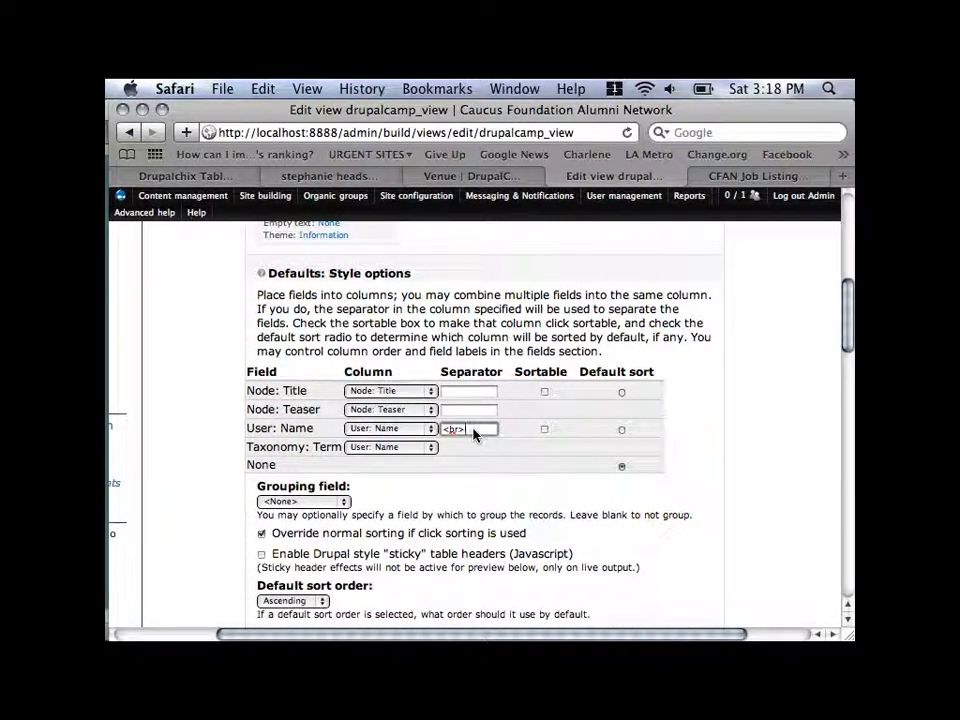
key(Tab)
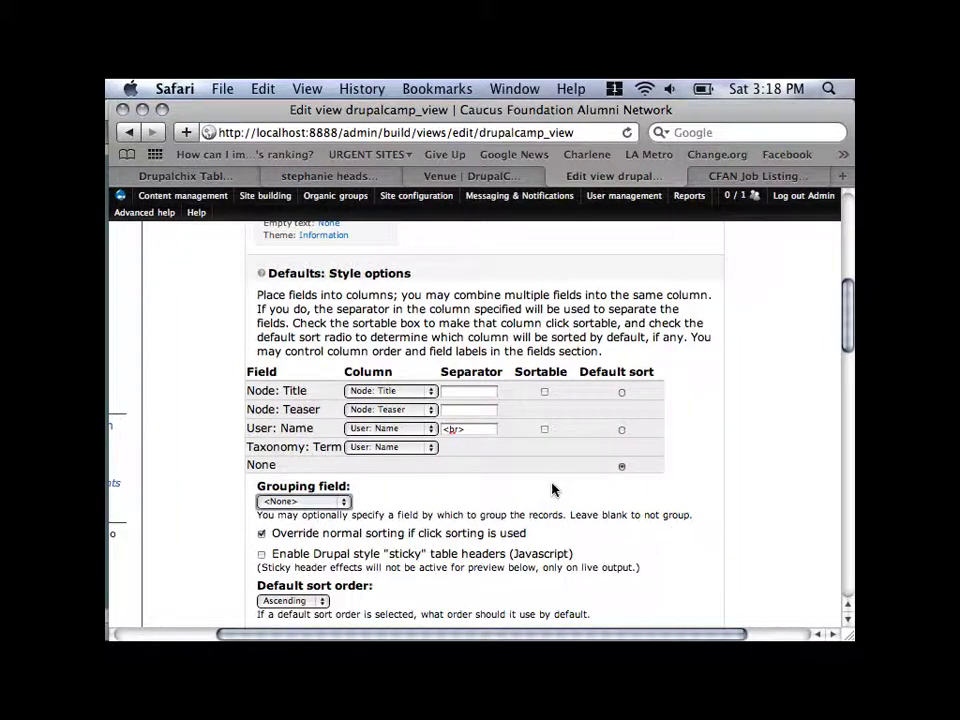
scroll(553, 490, down, 5)
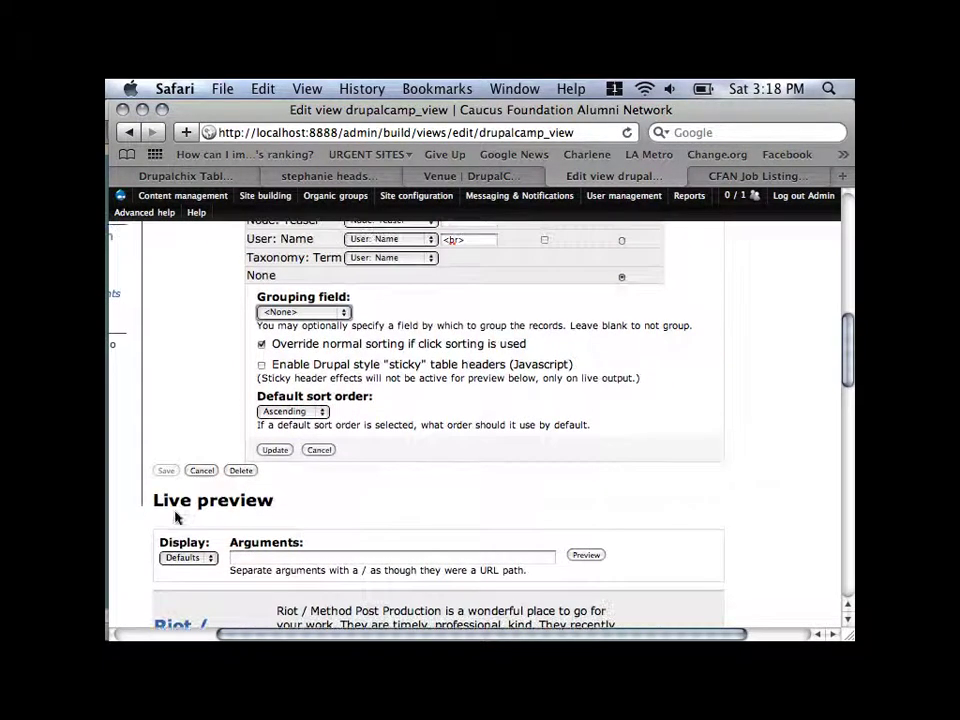
click(272, 451)
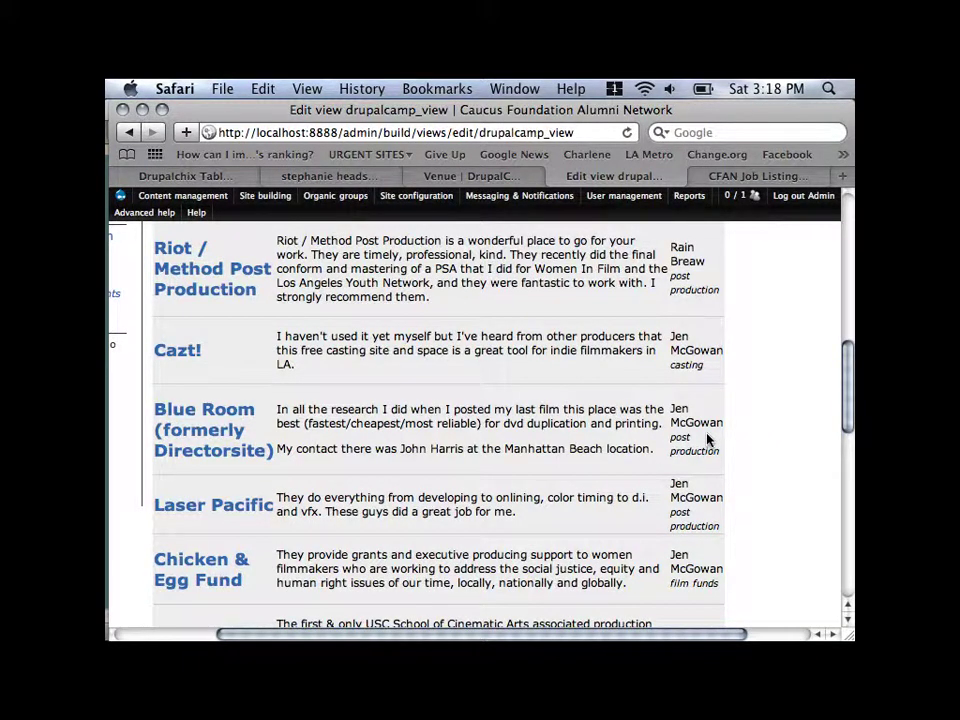
scroll(707, 440, up, 3)
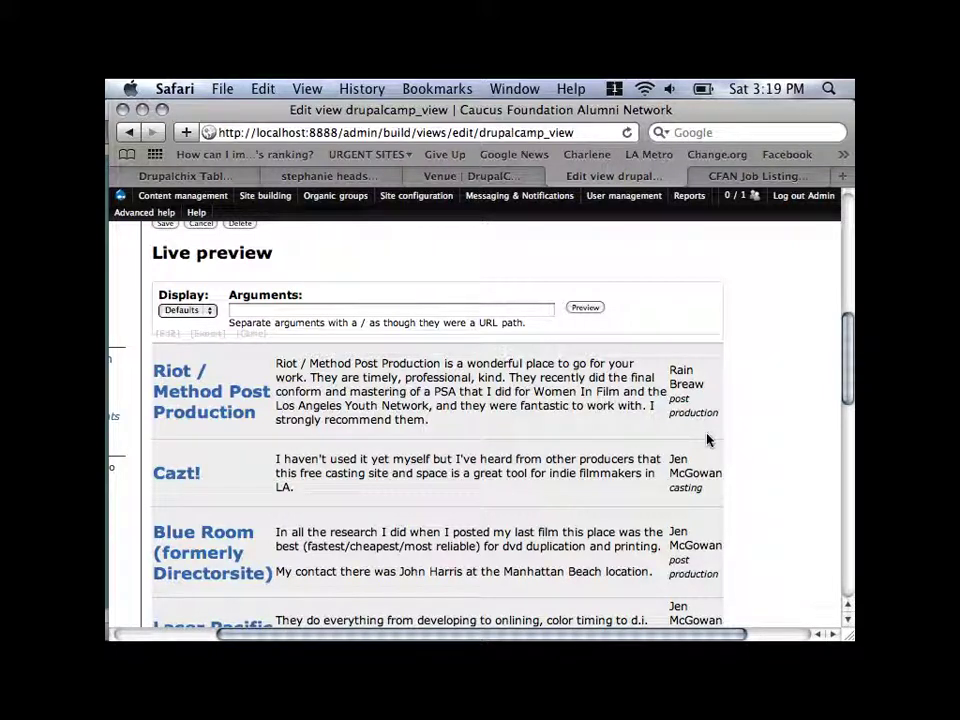
Set the Defaults display's style to HTML List with the Ordered list type and look through the numbered listings in the live preview
scroll(707, 440, up, 8)
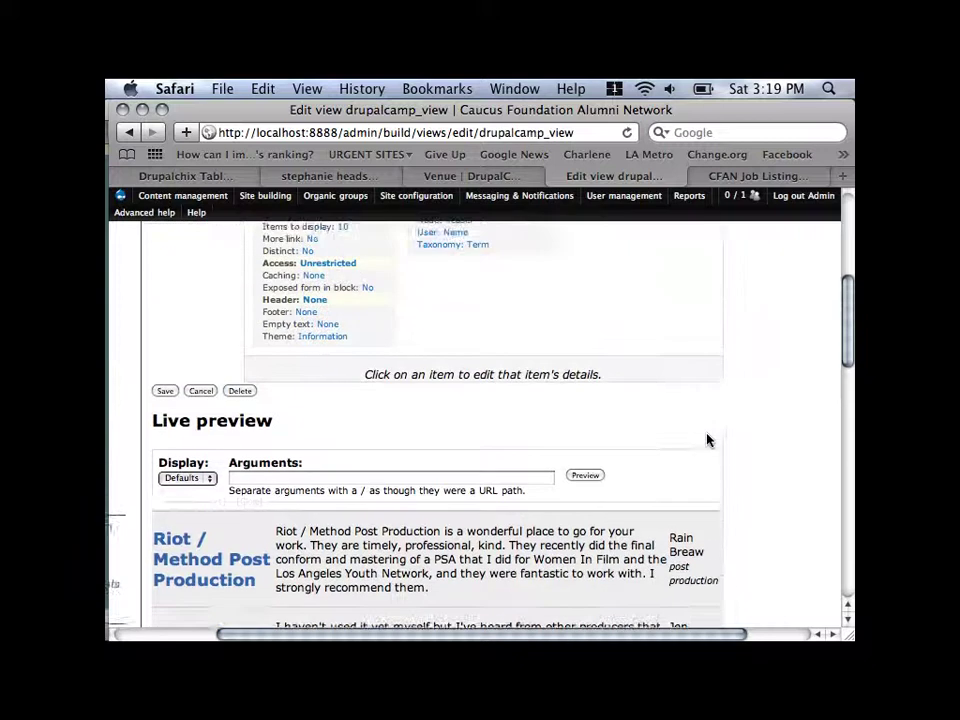
scroll(707, 440, down, 2)
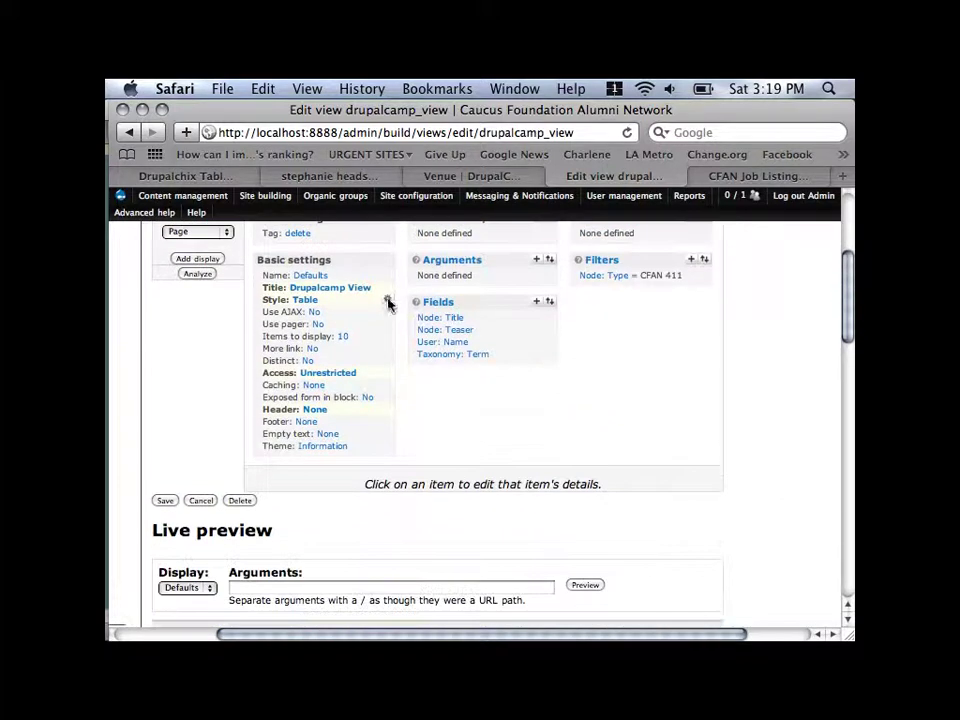
click(310, 301)
scroll(354, 476, down, 3)
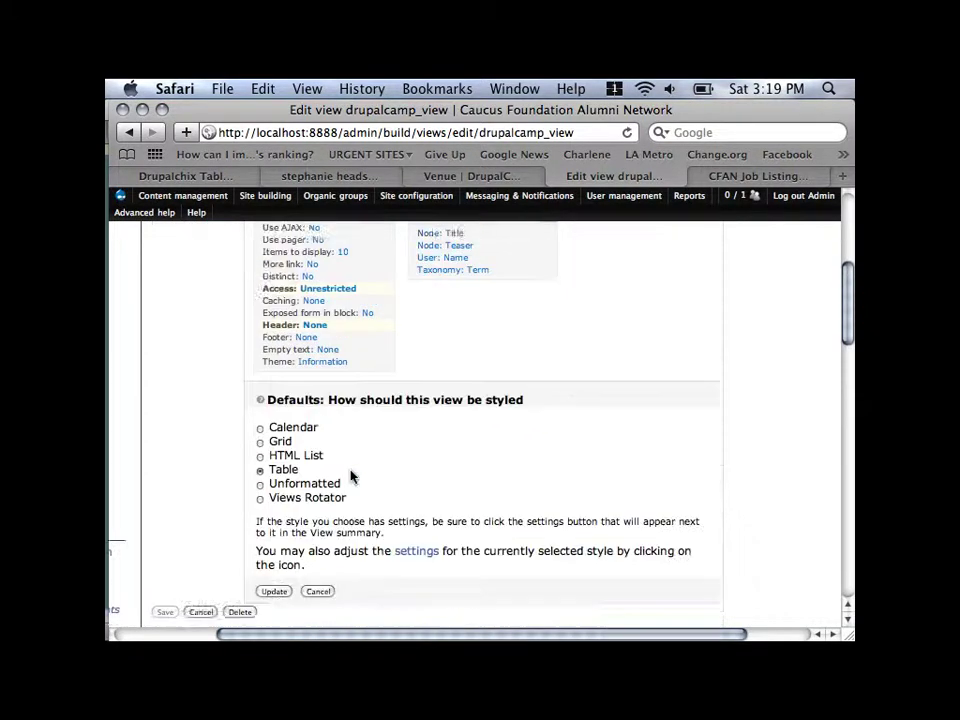
click(259, 420)
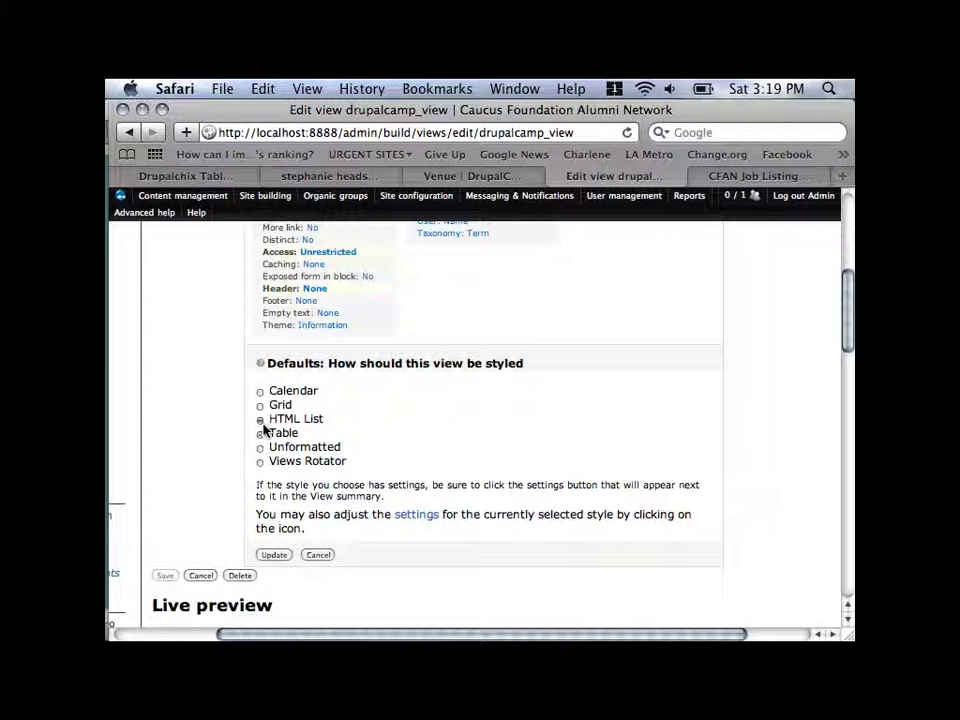
click(274, 556)
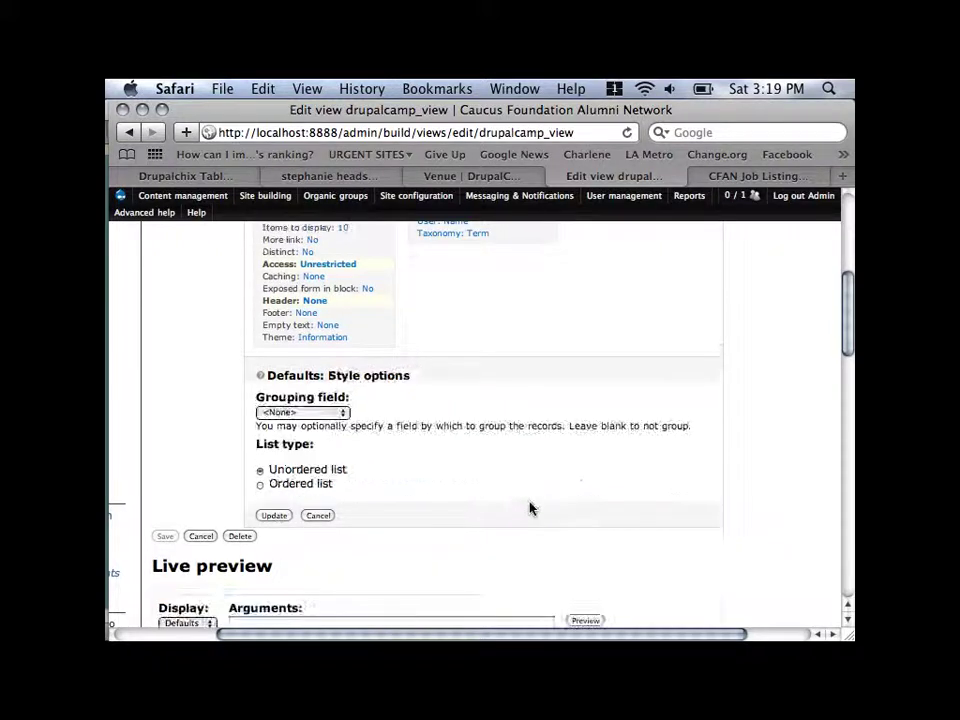
scroll(530, 508, down, 5)
scroll(530, 508, down, 2)
scroll(530, 508, up, 5)
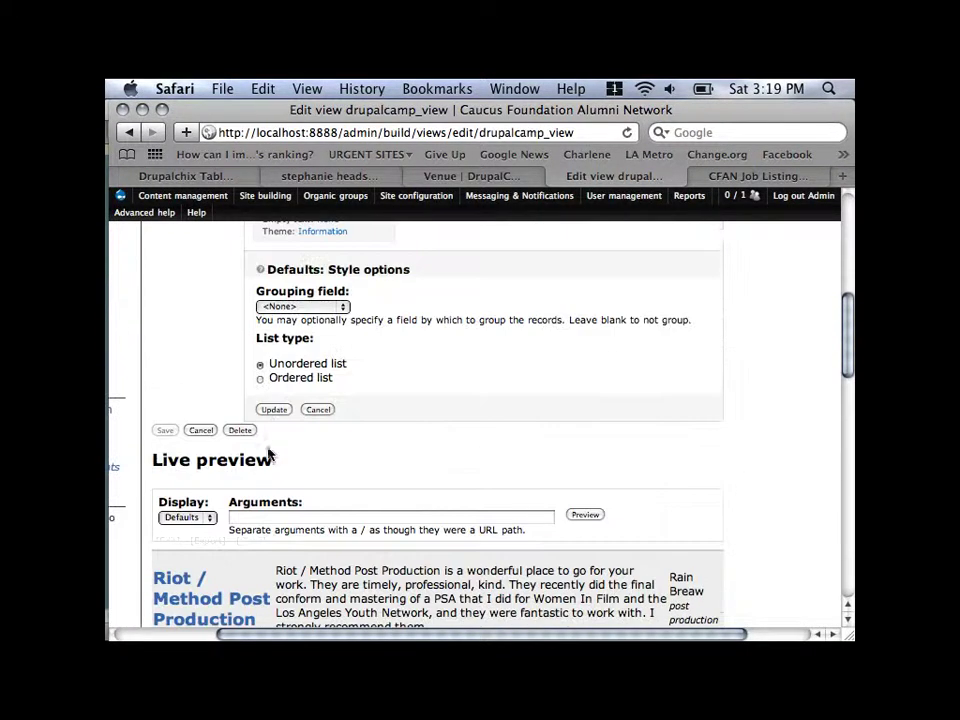
click(287, 381)
click(277, 412)
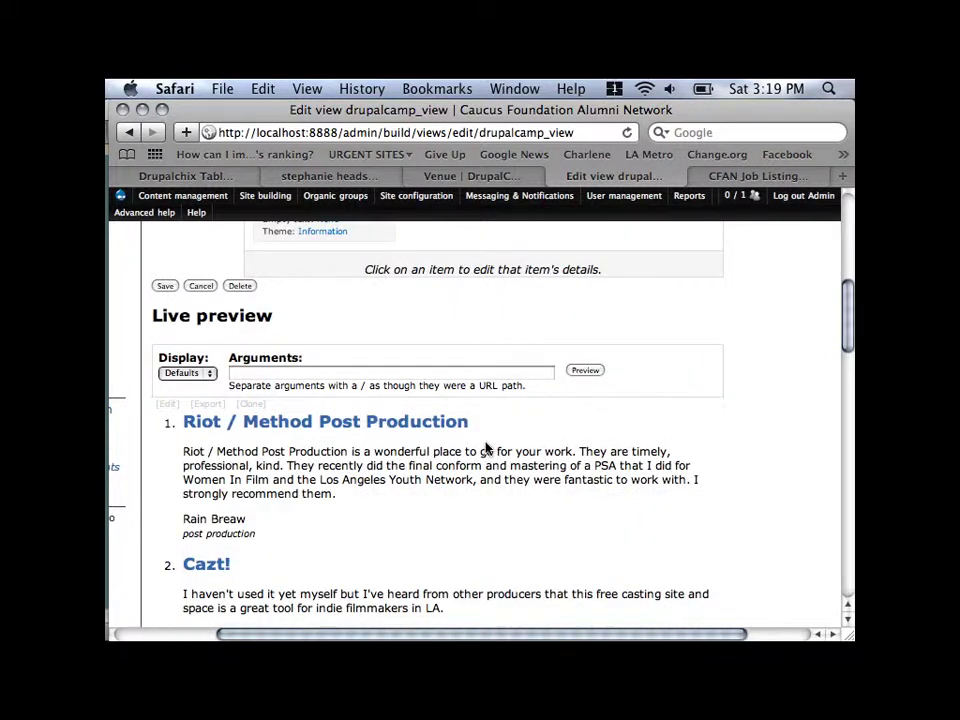
scroll(488, 448, down, 8)
scroll(487, 448, down, 15)
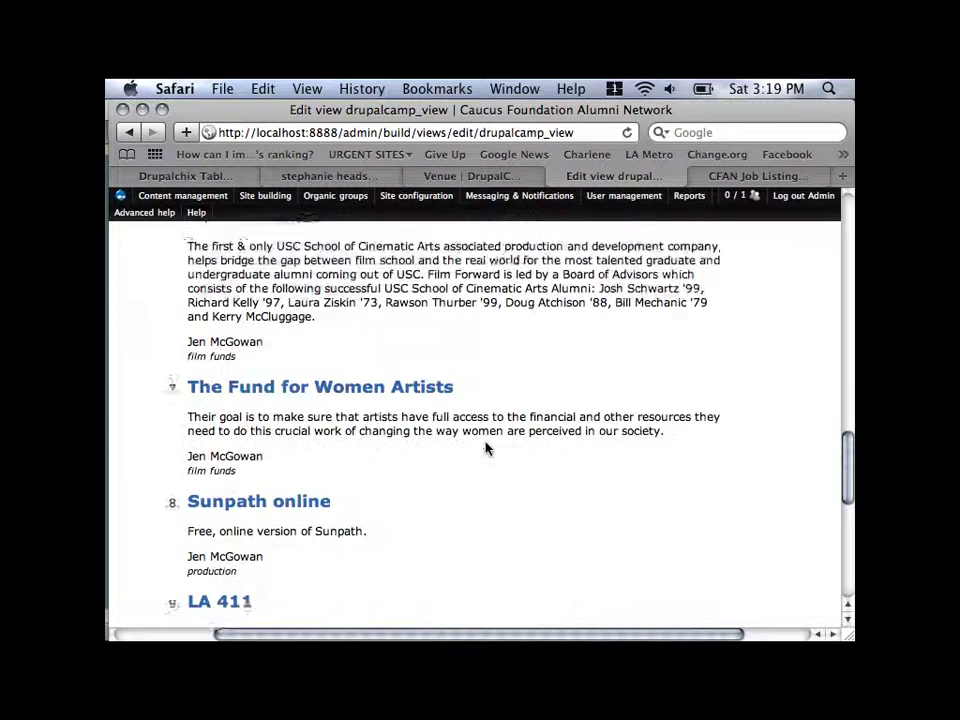
Set the Defaults display's style to Grid, accept 4 columns with Horizontal alignment, and review the grid in the live preview
scroll(487, 448, up, 15)
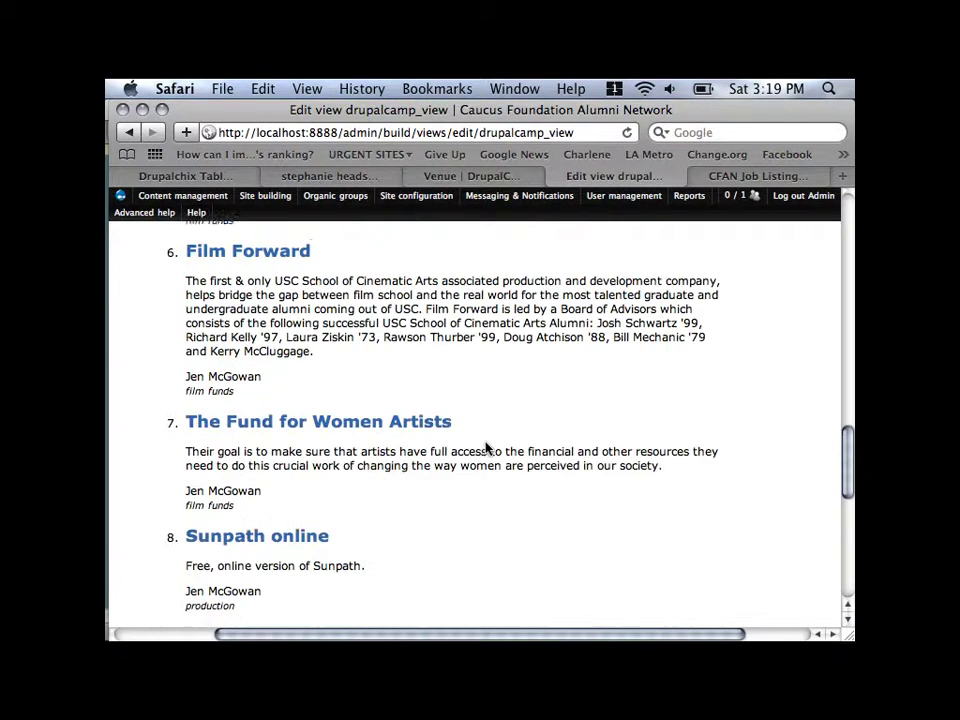
scroll(487, 448, up, 5)
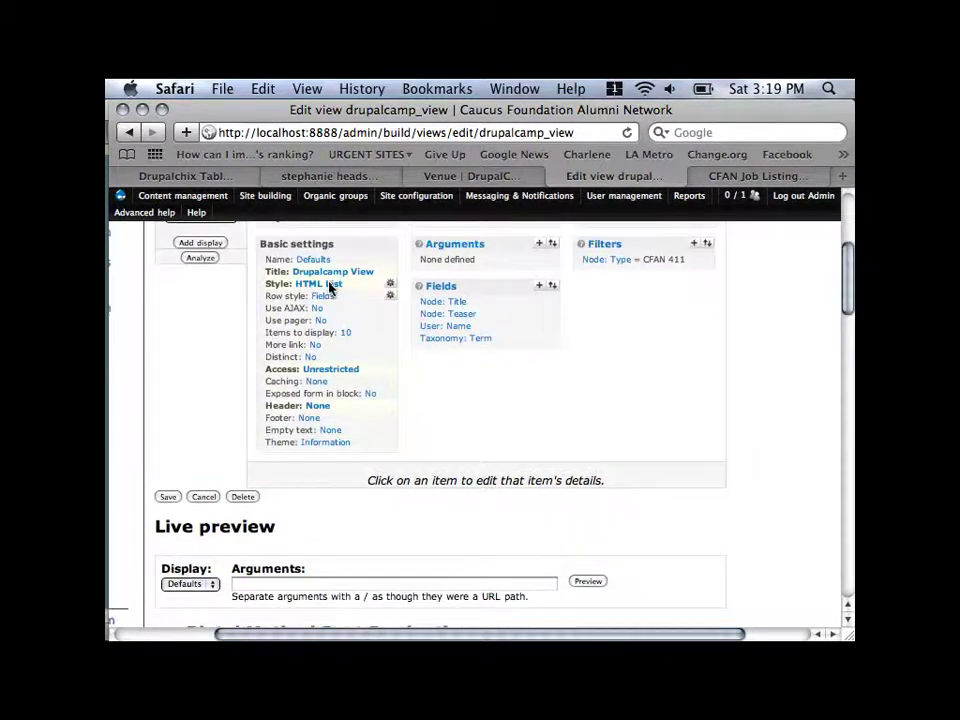
click(330, 283)
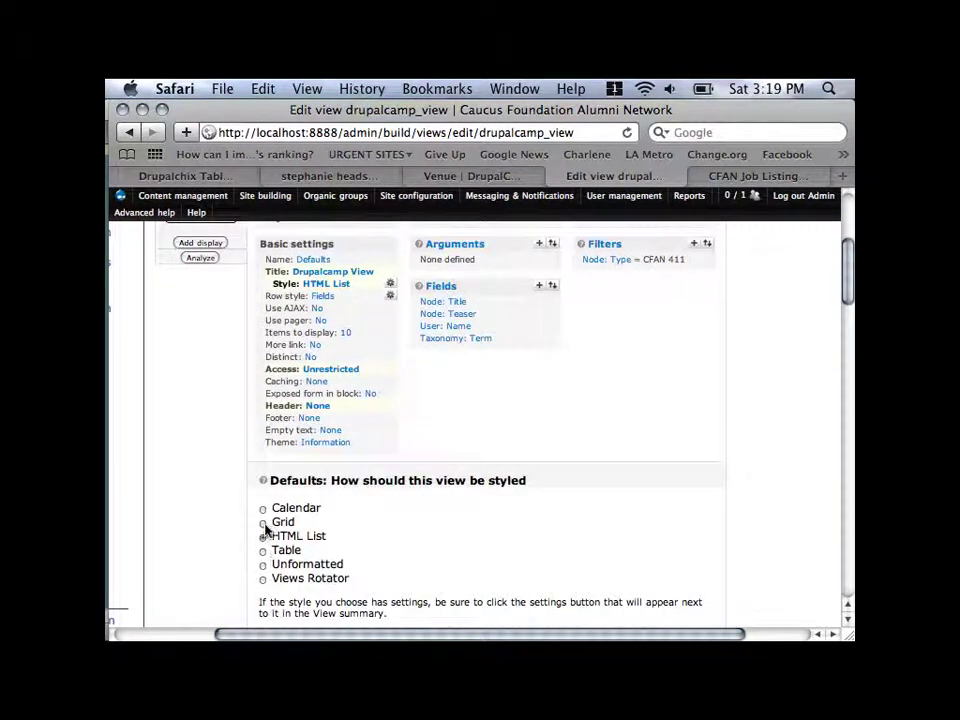
click(263, 522)
scroll(525, 561, down, 3)
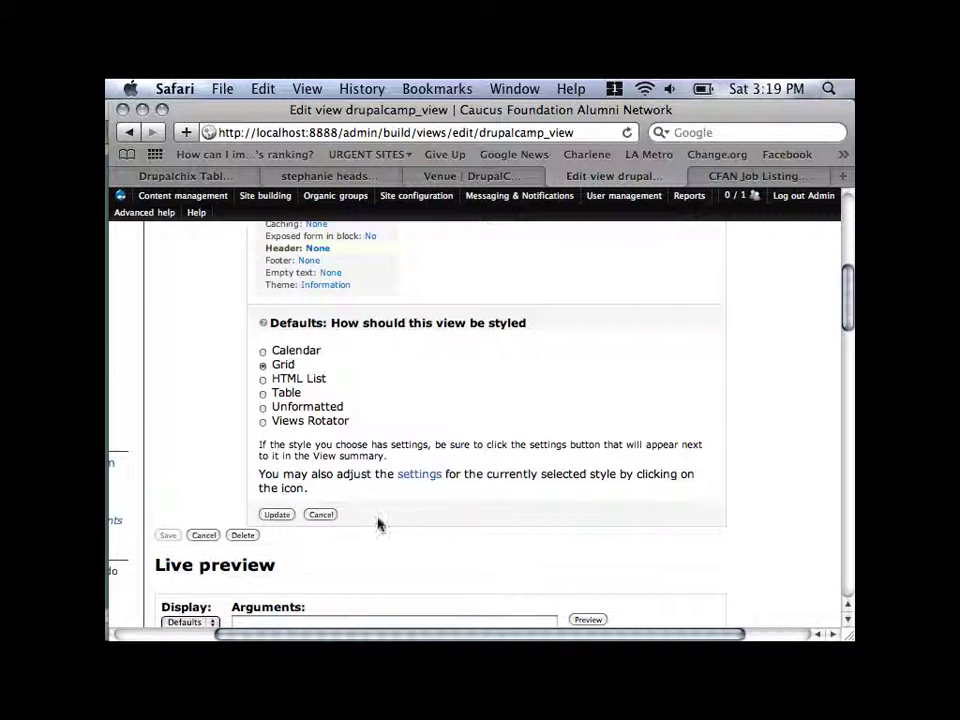
click(277, 516)
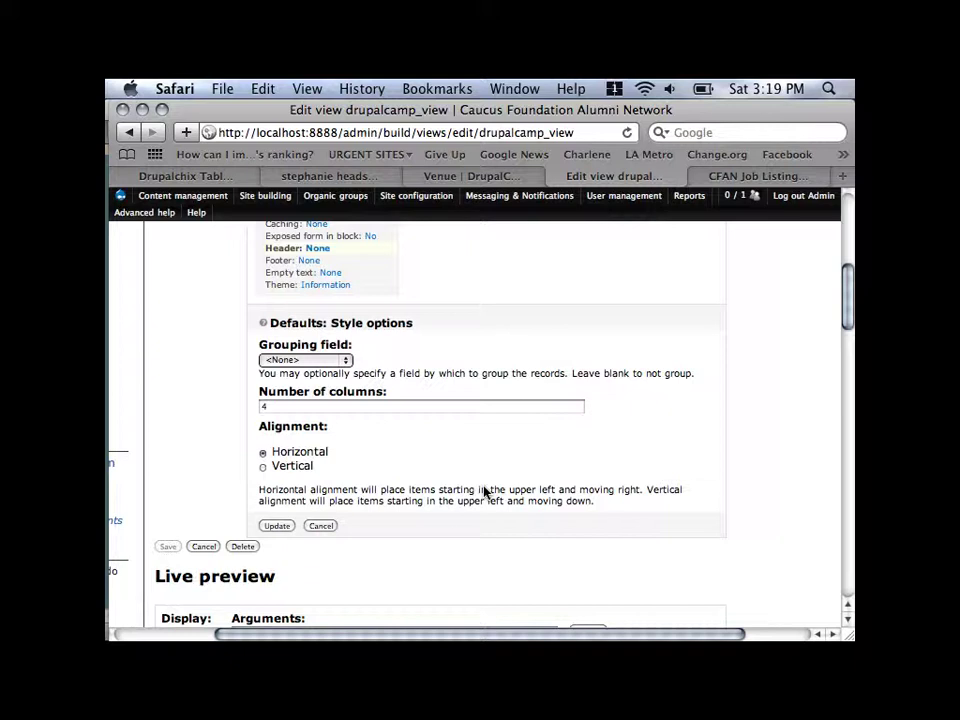
scroll(484, 491, down, 3)
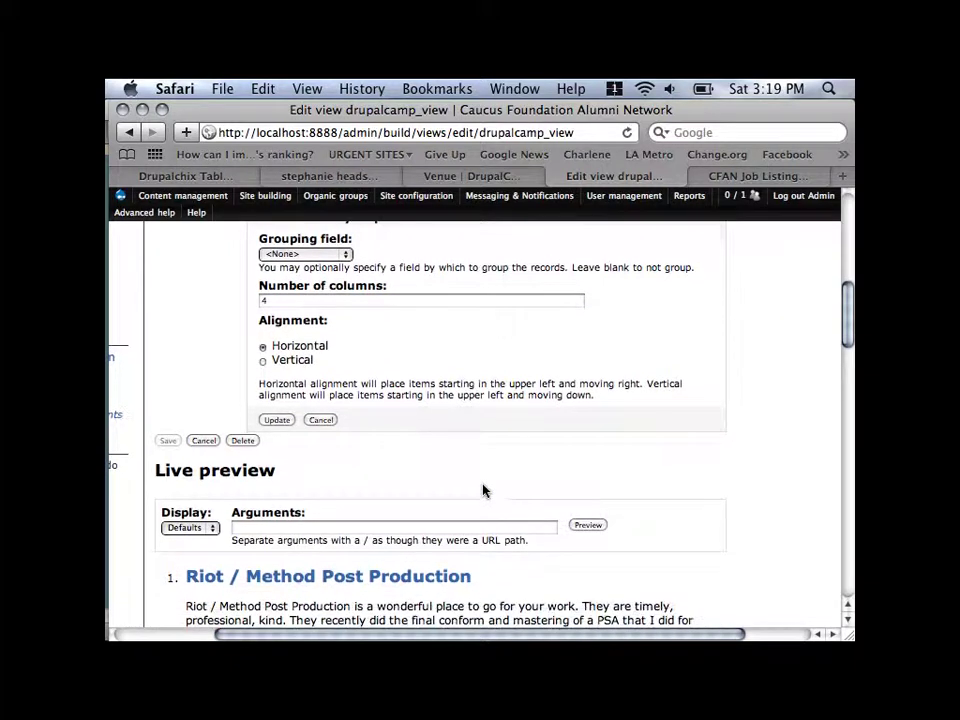
scroll(425, 380, up, 2)
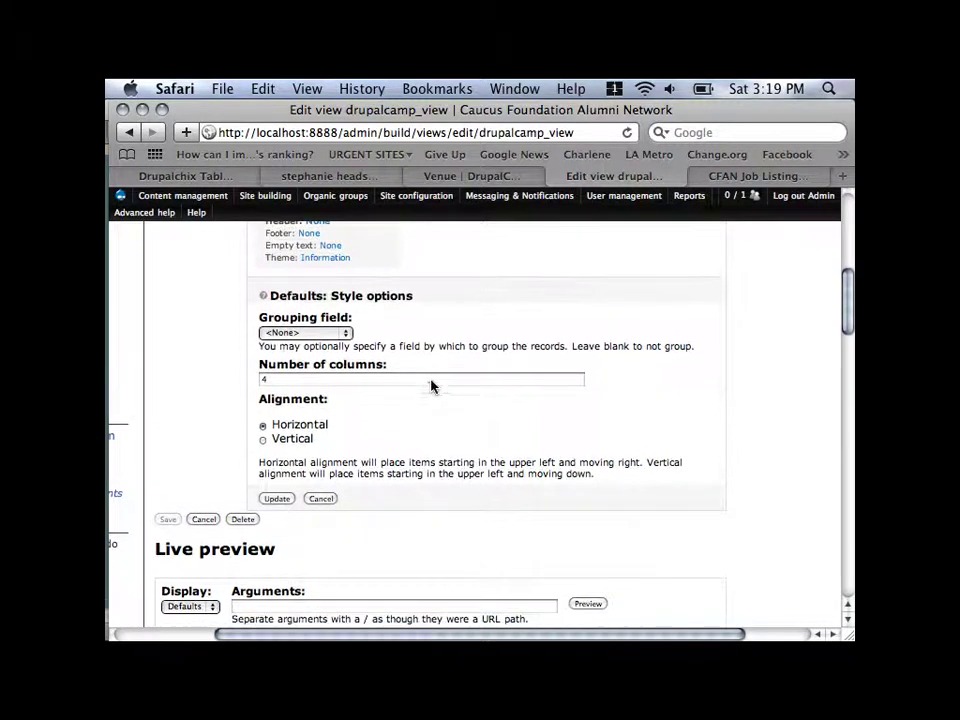
click(285, 498)
scroll(528, 478, down, 5)
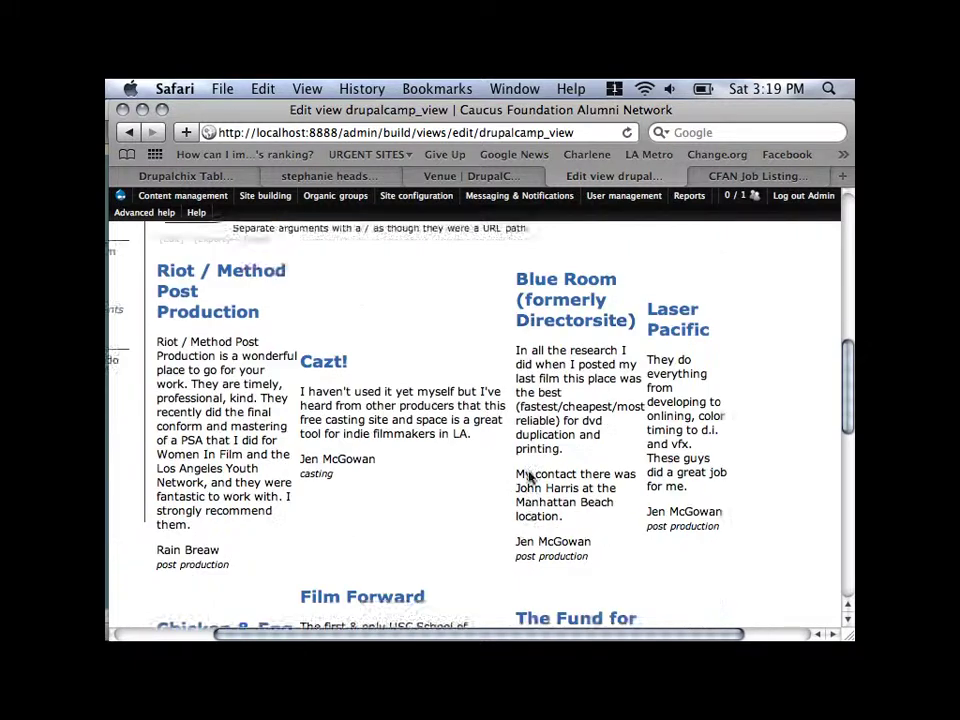
scroll(530, 477, down, 1)
scroll(530, 477, up, 1)
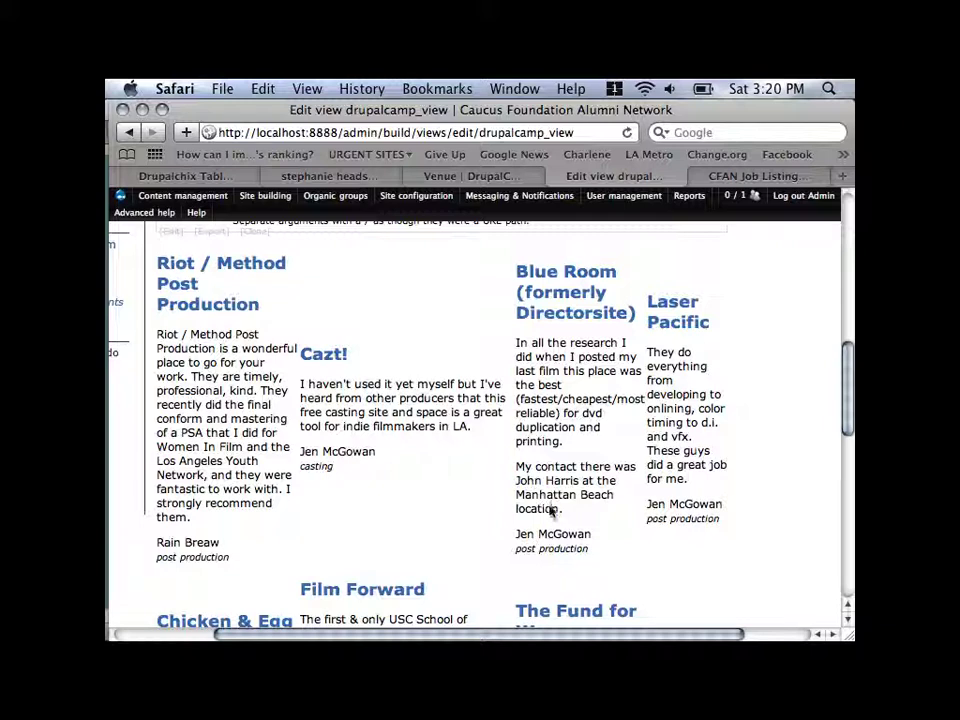
scroll(499, 510, up, 10)
scroll(499, 511, down, 1)
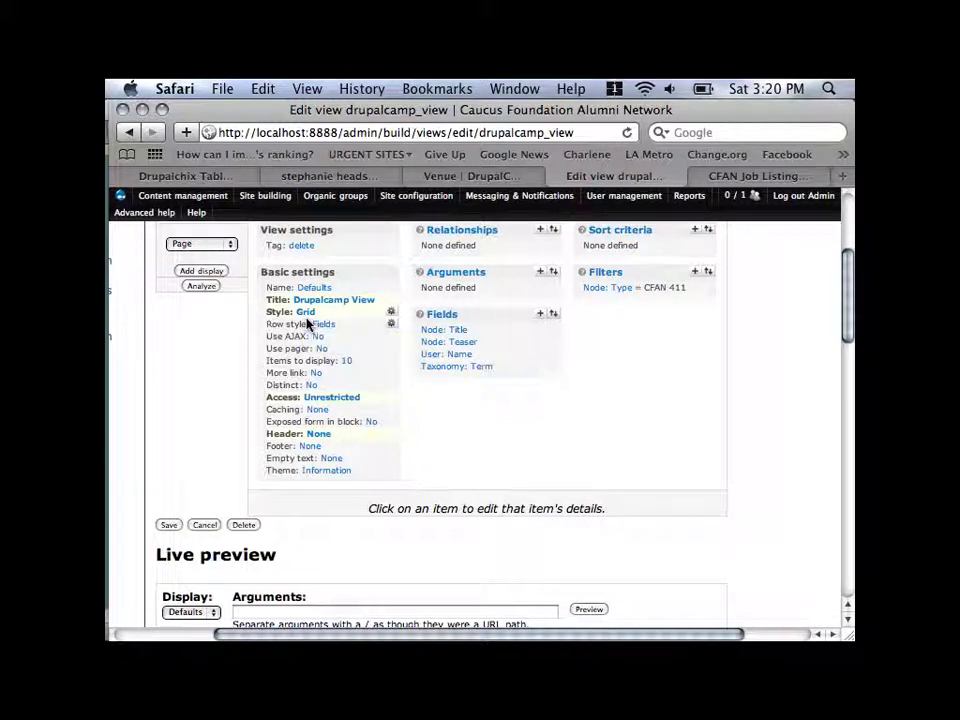
View the tmaseva.org home page in a new tab as a Views Rotator example, close it, and return to the drupalcamp_view editor
key(super+t)
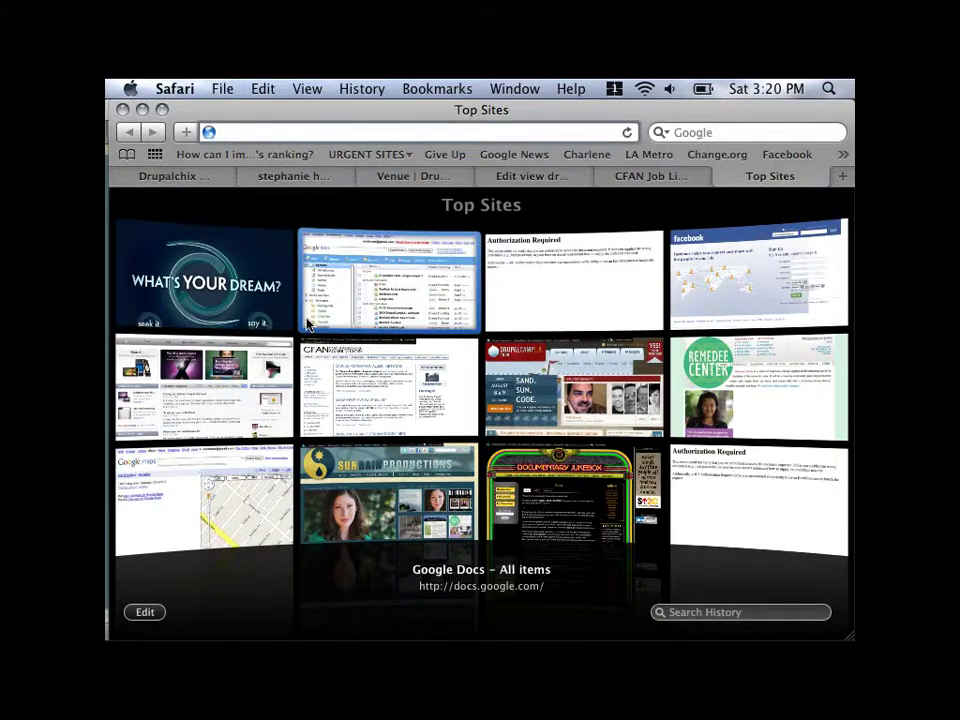
text(tmaseva.org/)
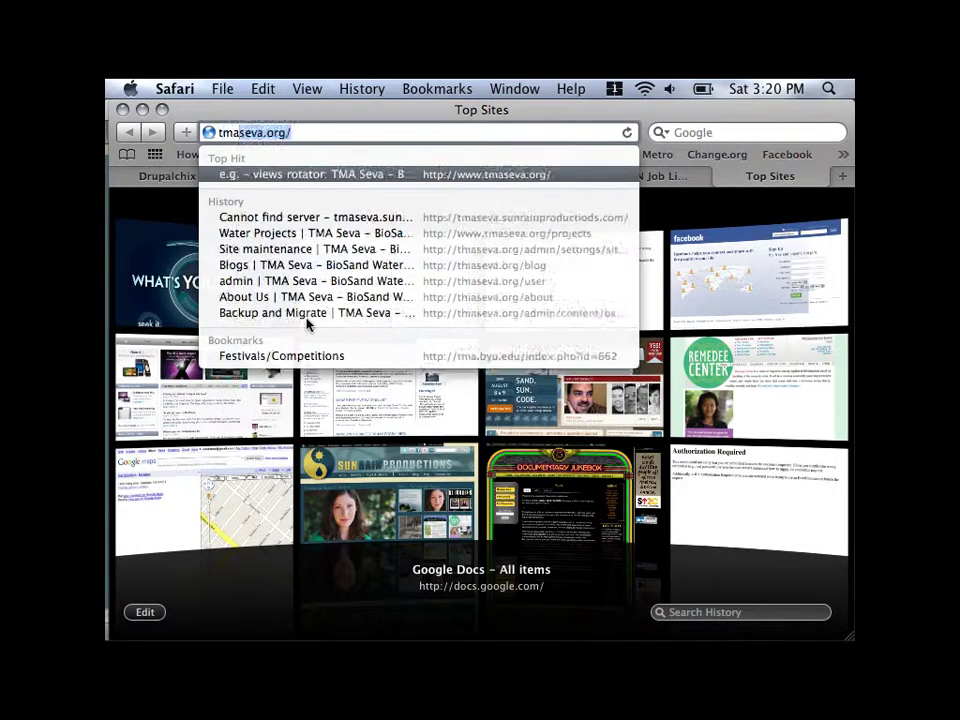
key(Return)
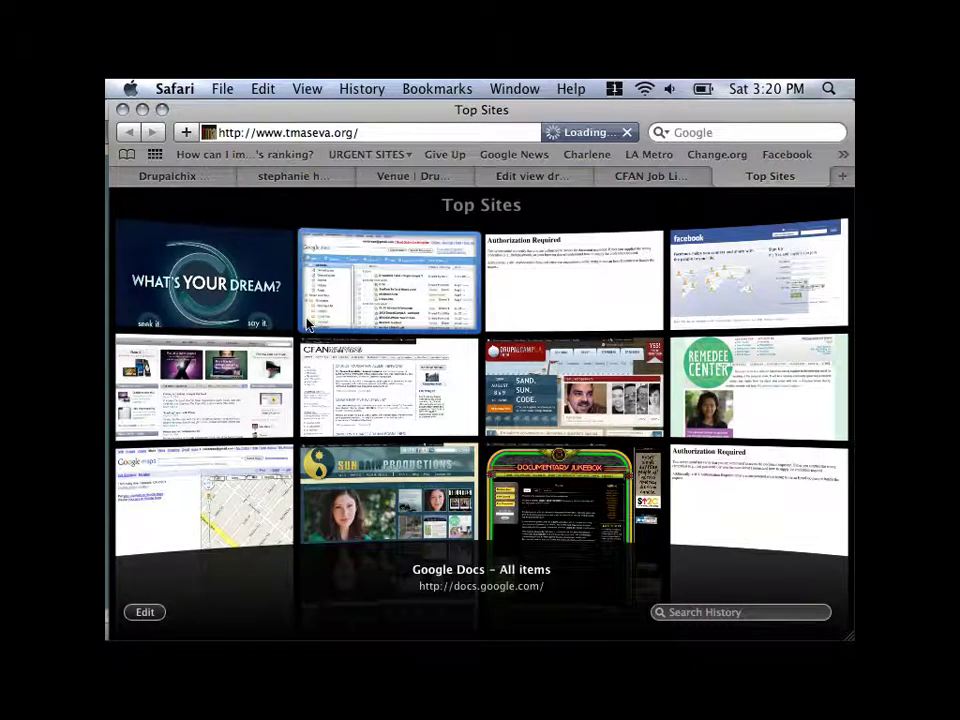
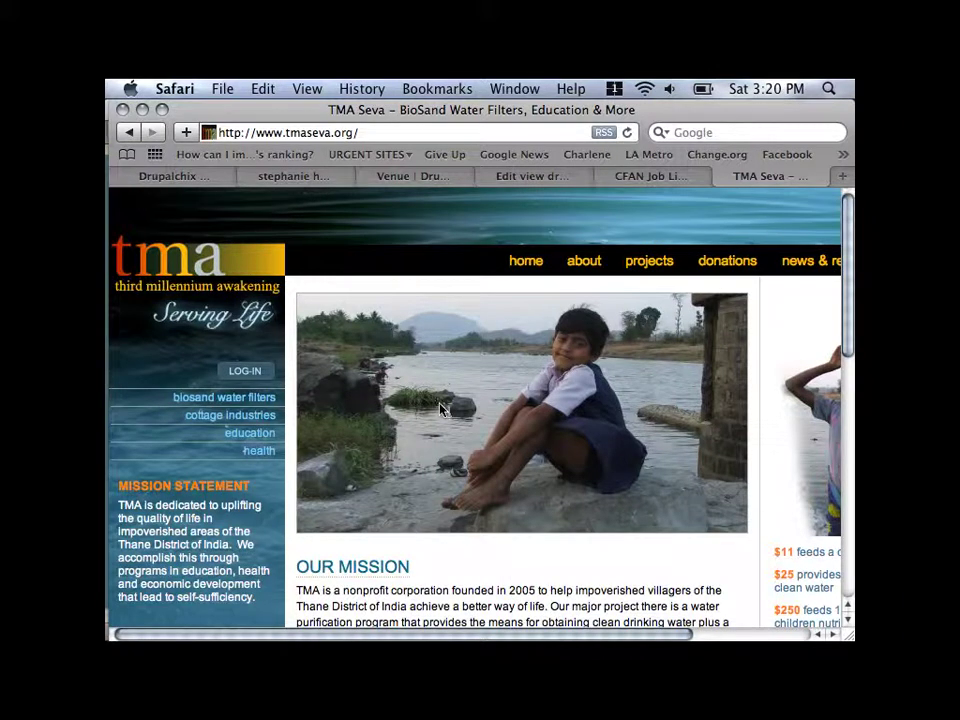
key(super+w)
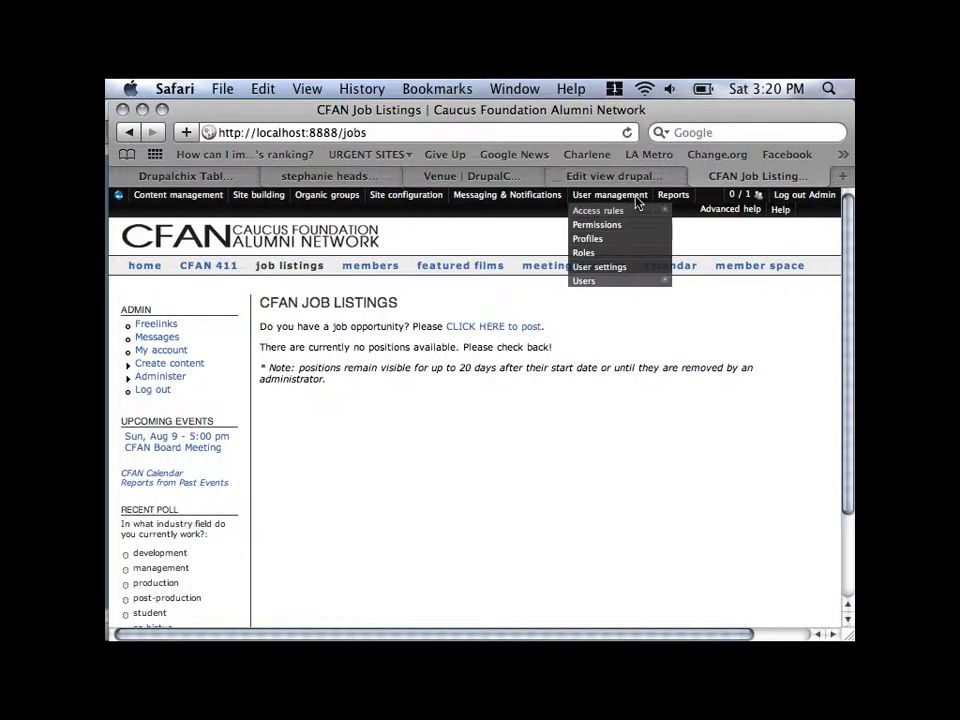
key(super+shift+[)
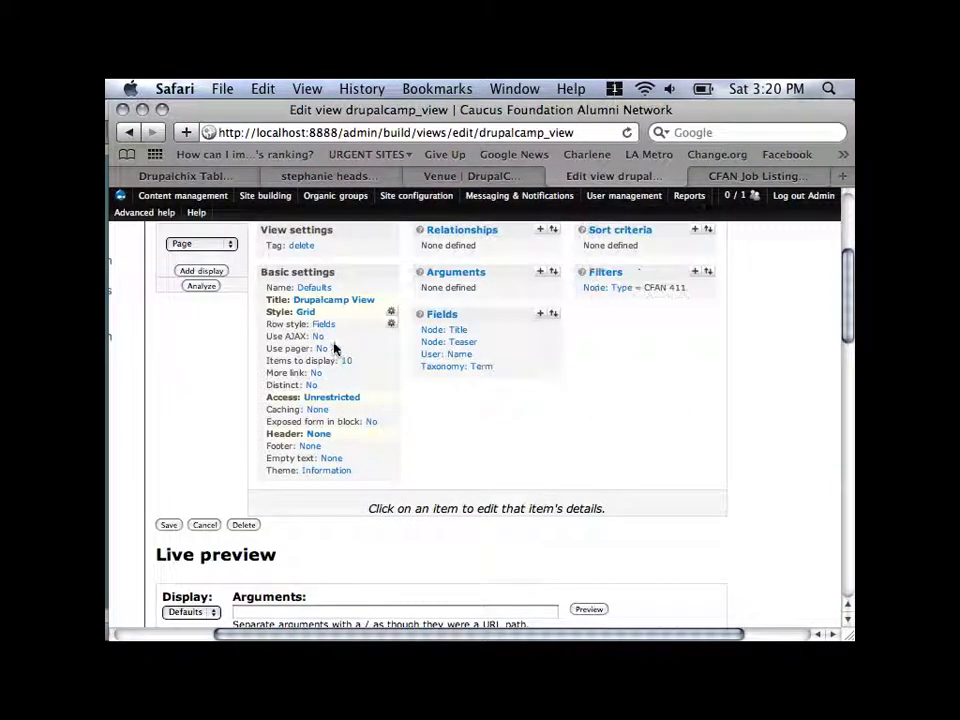
Set the Defaults display's style to Unformatted with <None> as the grouping field and review the listings in the live preview
click(313, 315)
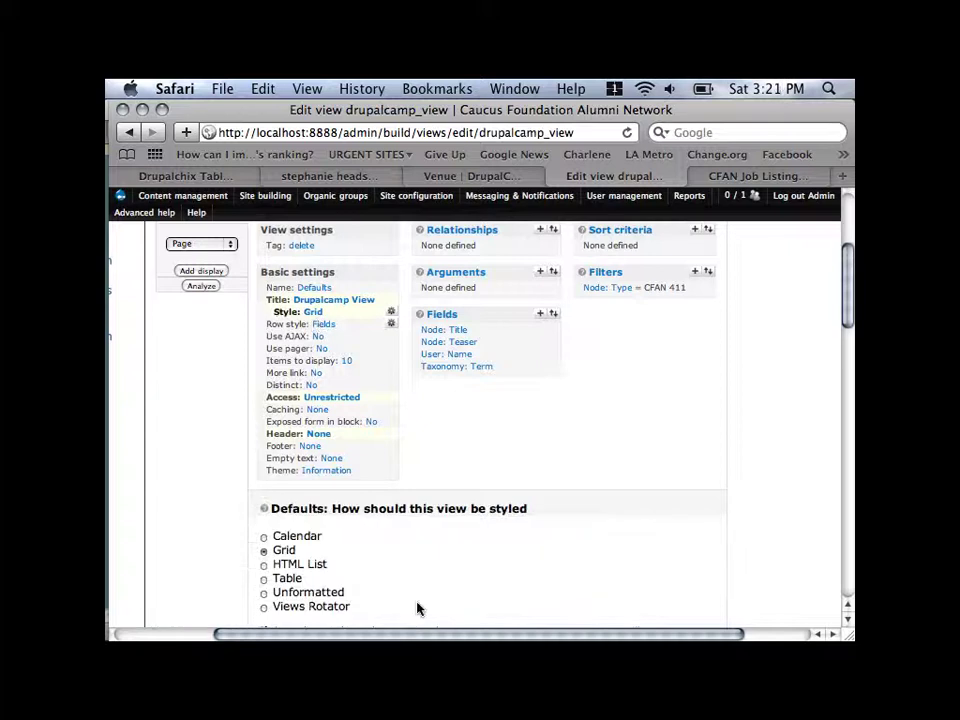
scroll(418, 608, down, 3)
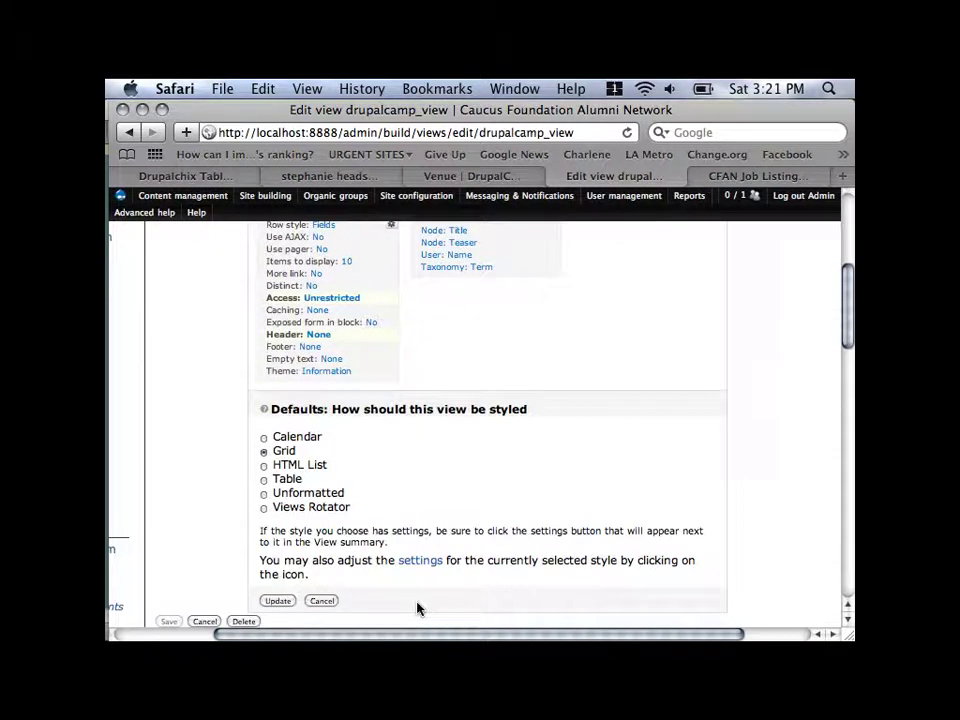
right_click(353, 495)
click(329, 477)
scroll(495, 467, down, 8)
scroll(495, 467, up, 3)
scroll(495, 467, up, 5)
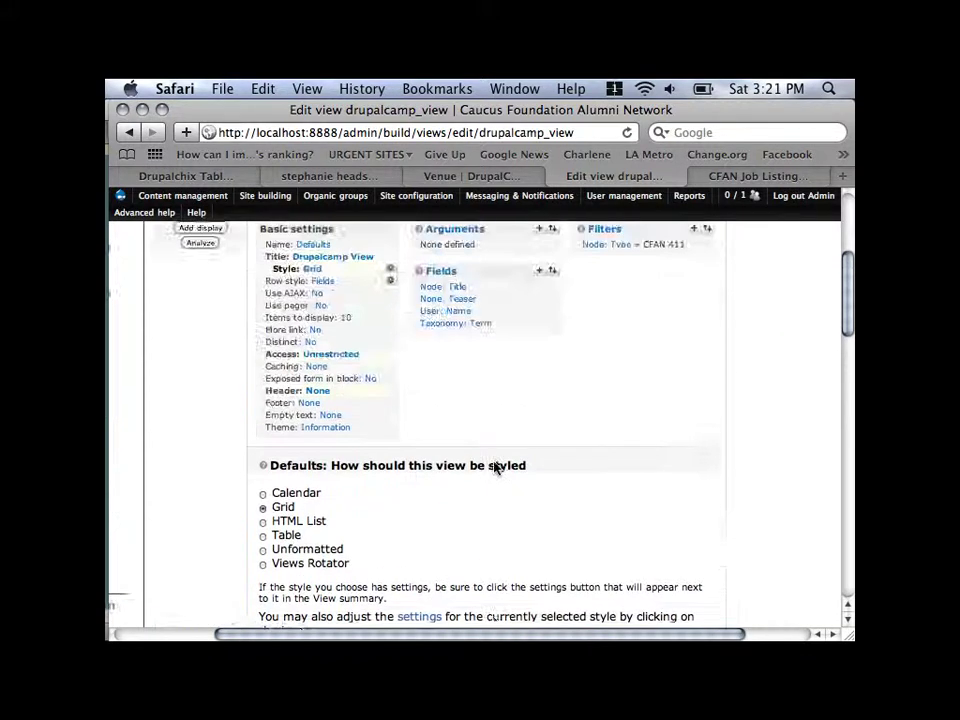
scroll(495, 467, down, 4)
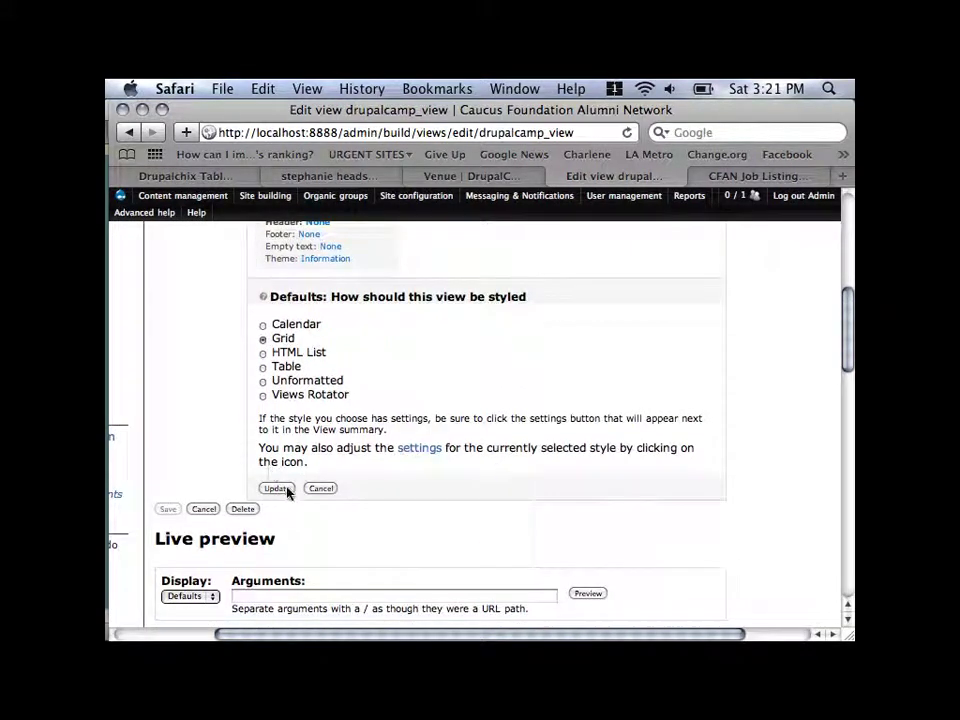
click(265, 382)
click(277, 488)
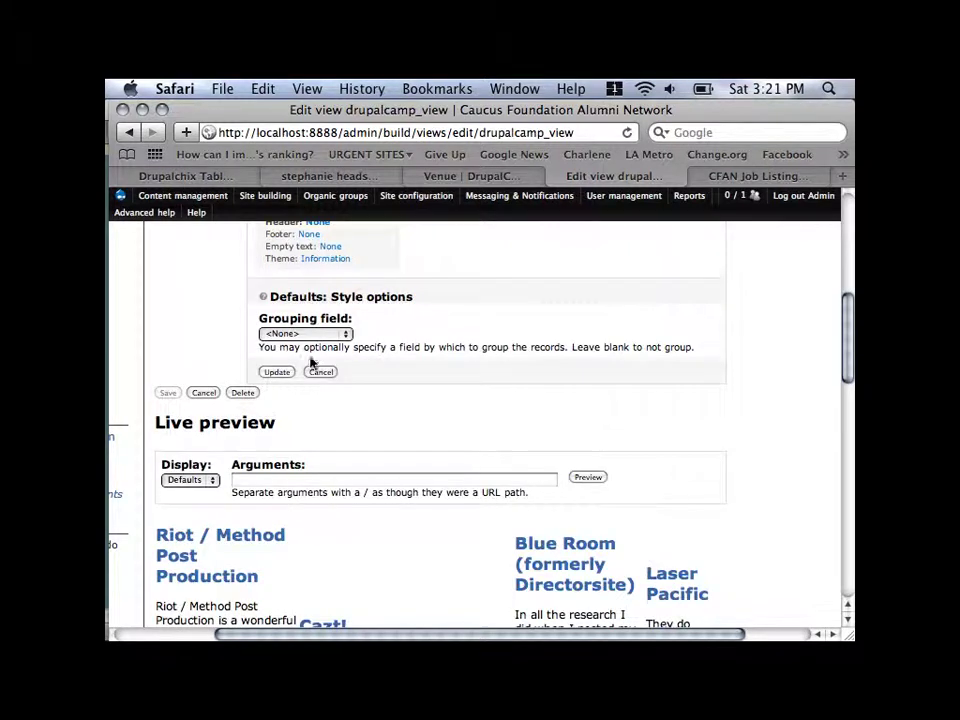
click(277, 372)
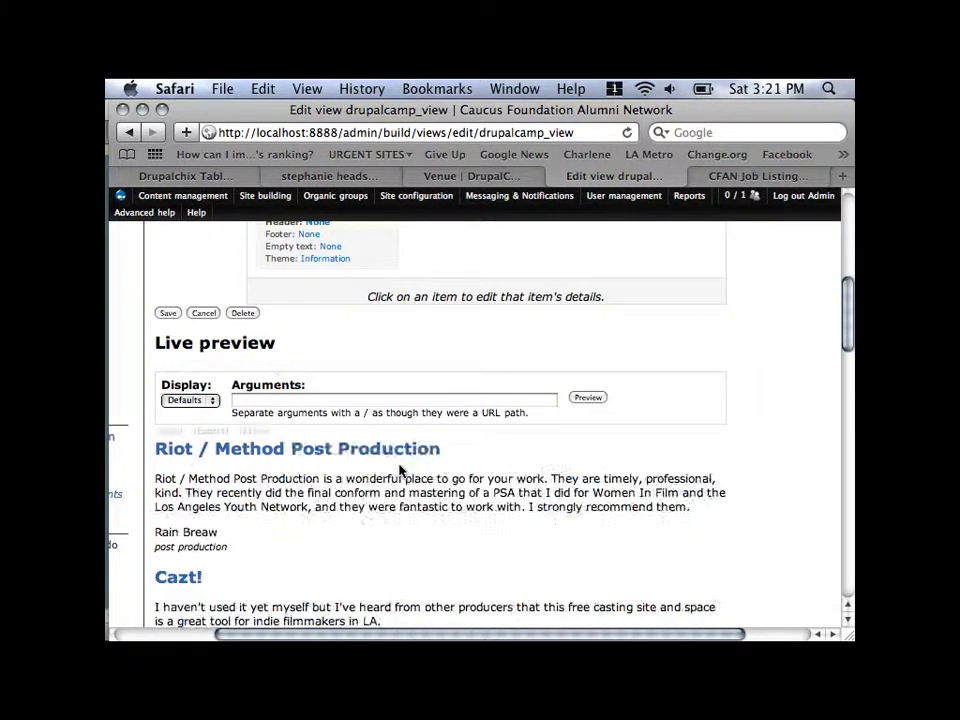
scroll(401, 472, down, 5)
scroll(399, 471, up, 10)
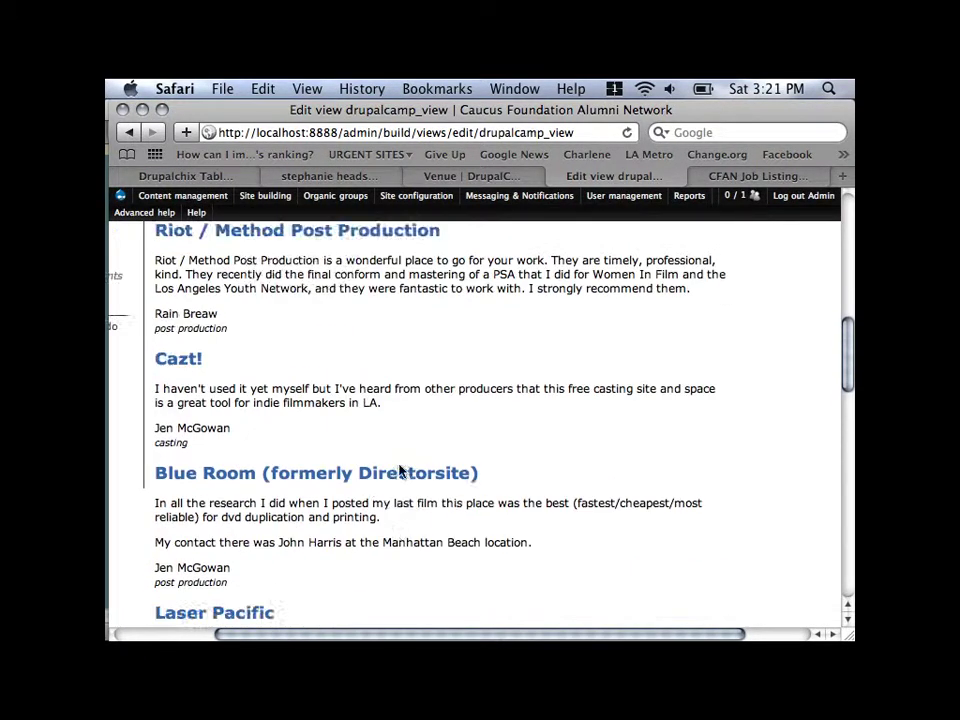
scroll(399, 471, up, 3)
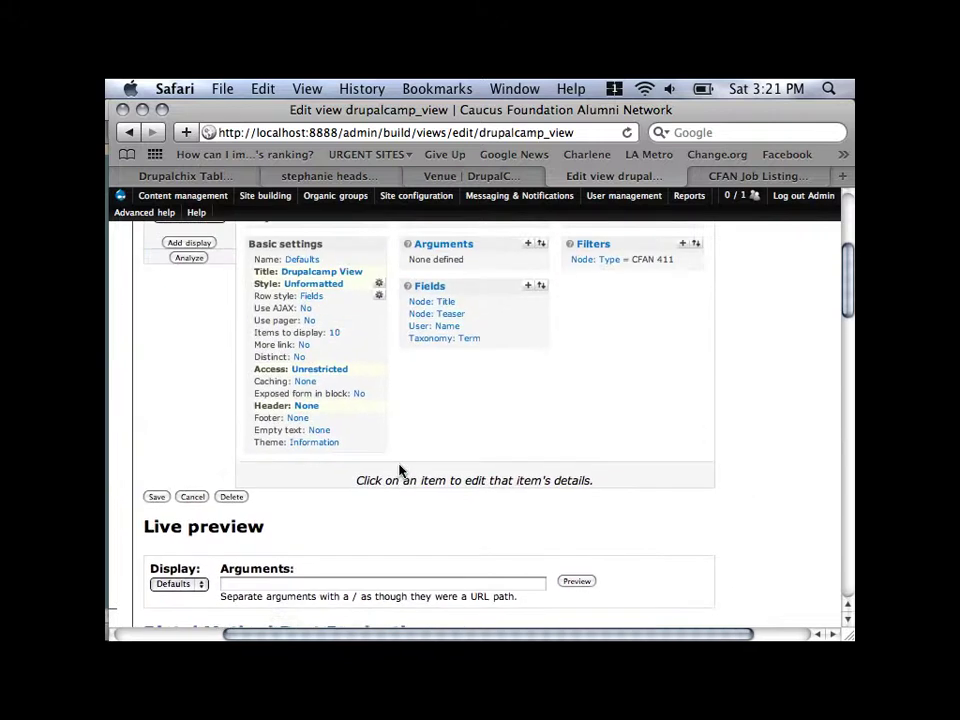
scroll(431, 455, up, 3)
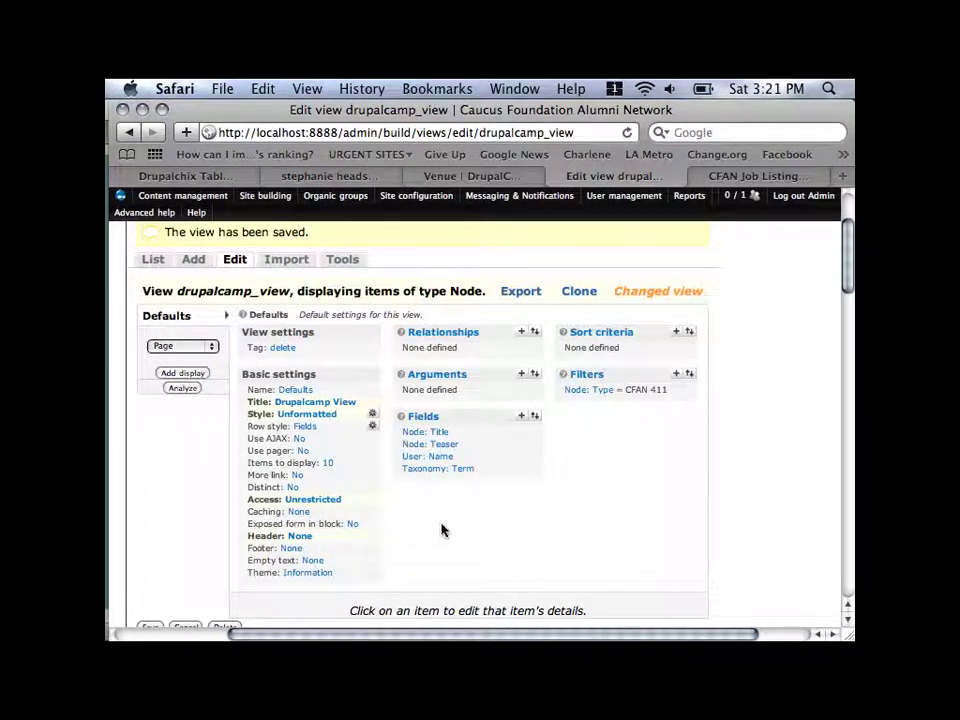
Open the site's CFAN 411 page and examine how its listings are grouped under category headings
click(788, 177)
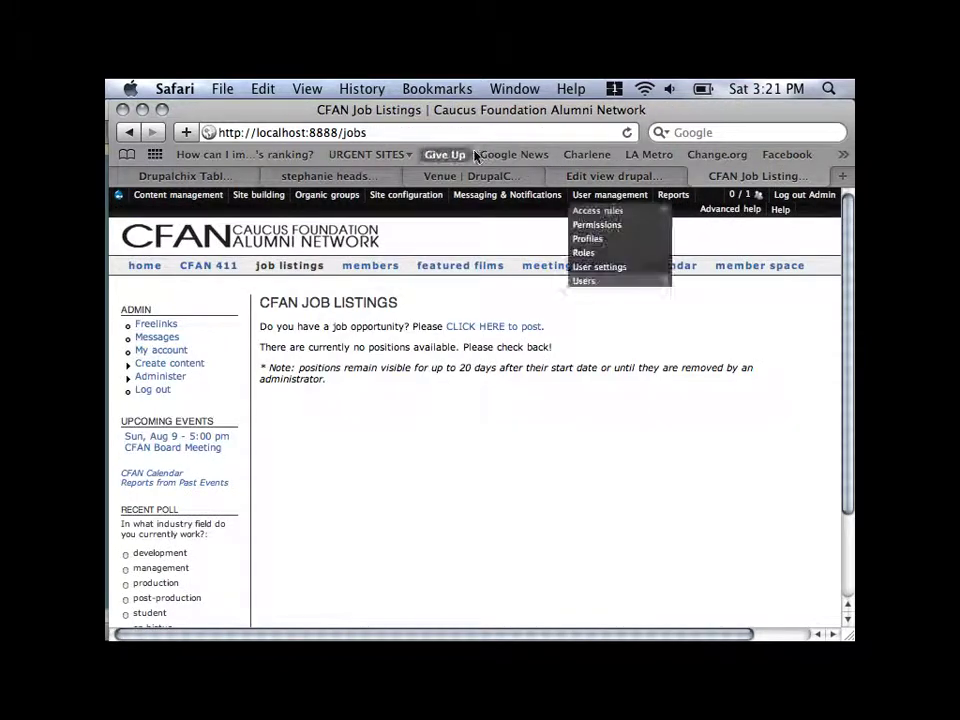
mouse_move(406, 195)
click(528, 328)
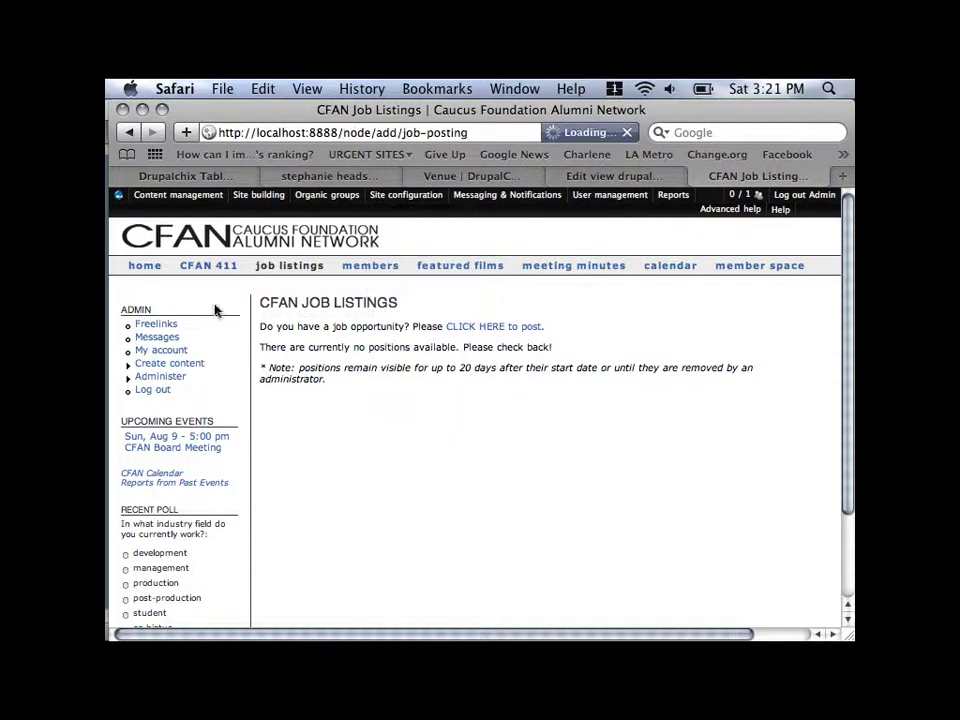
click(209, 269)
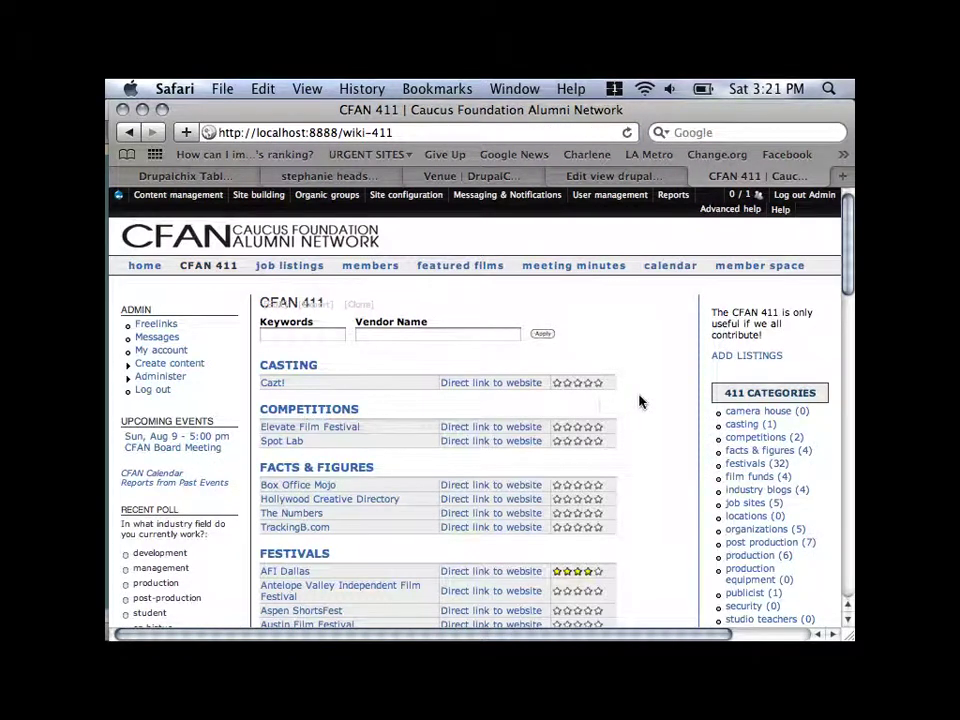
scroll(640, 402, down, 1)
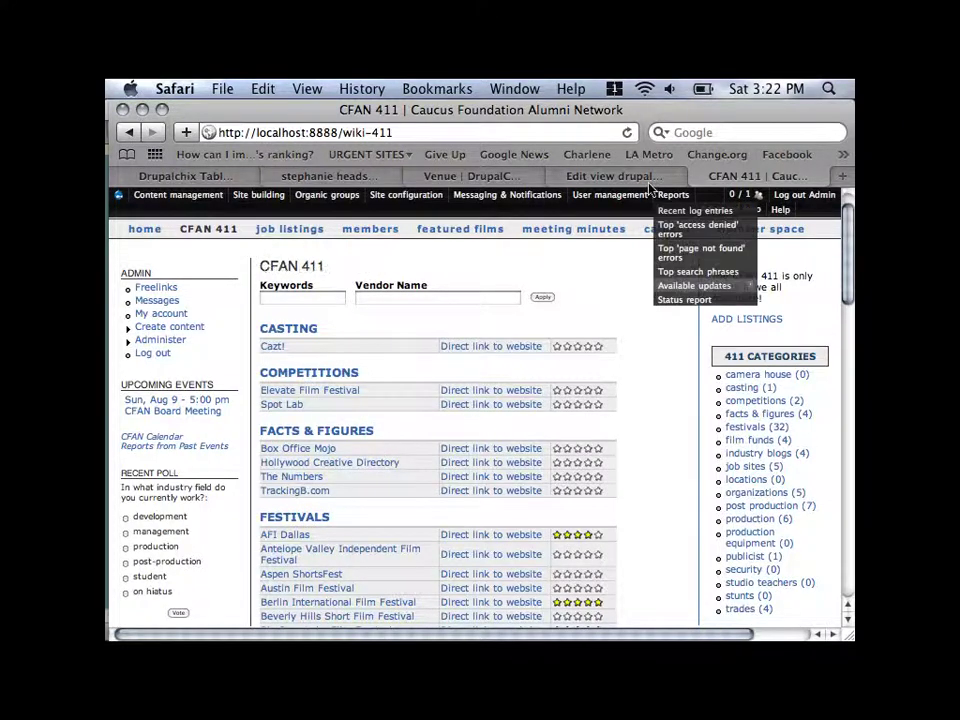
In drupalcamp_view, exclude the Taxonomy: Term field from display, apply the change, and check the listings in the live preview
click(614, 176)
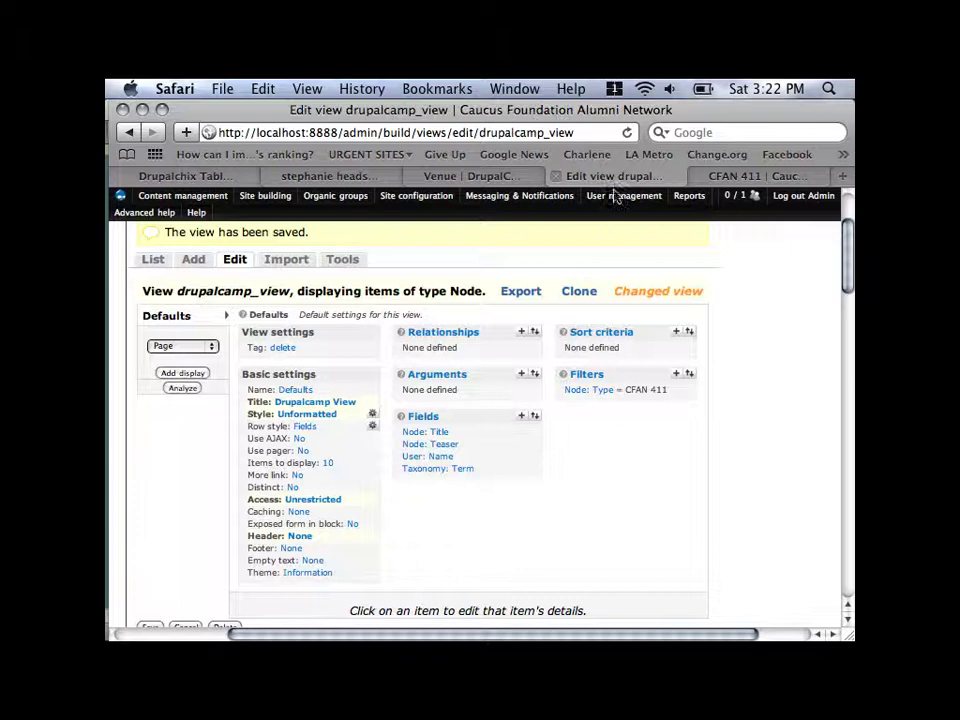
click(452, 477)
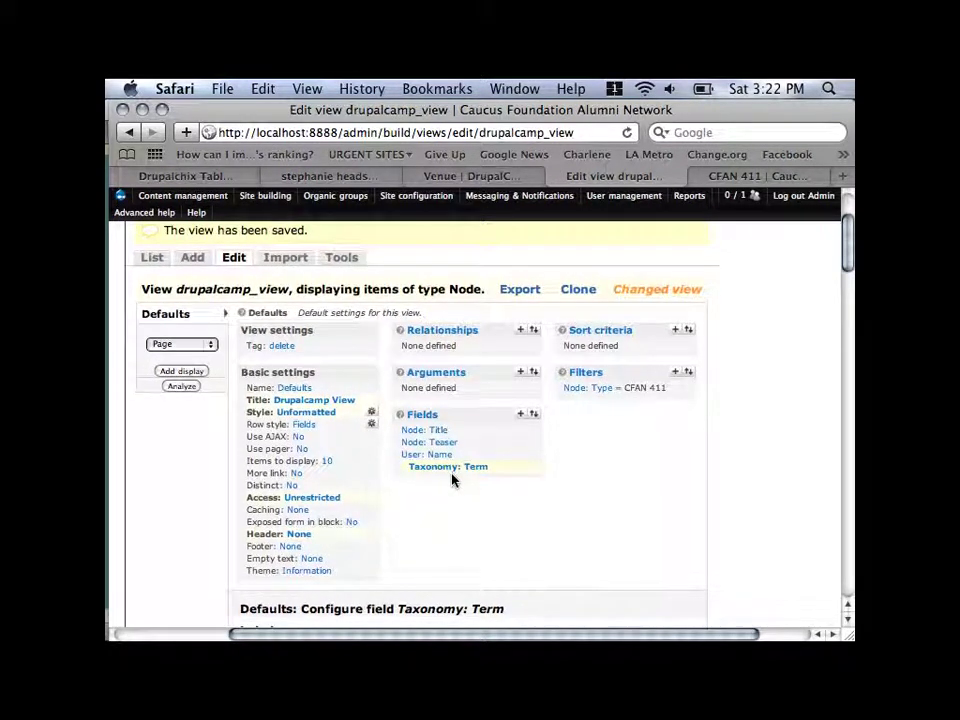
scroll(452, 481, down, 5)
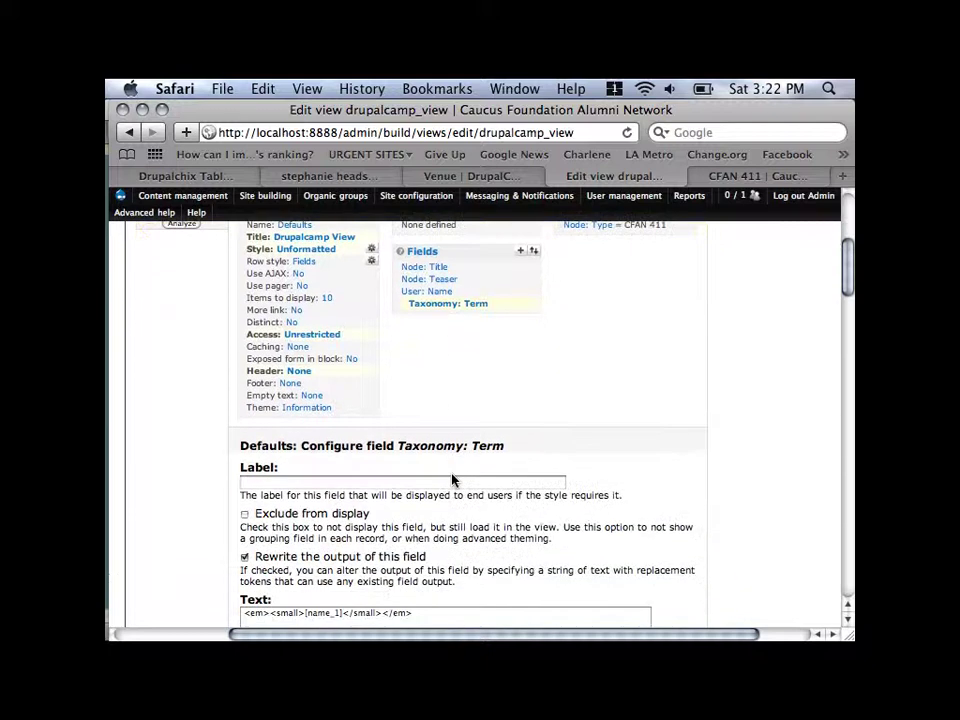
scroll(452, 481, down, 1)
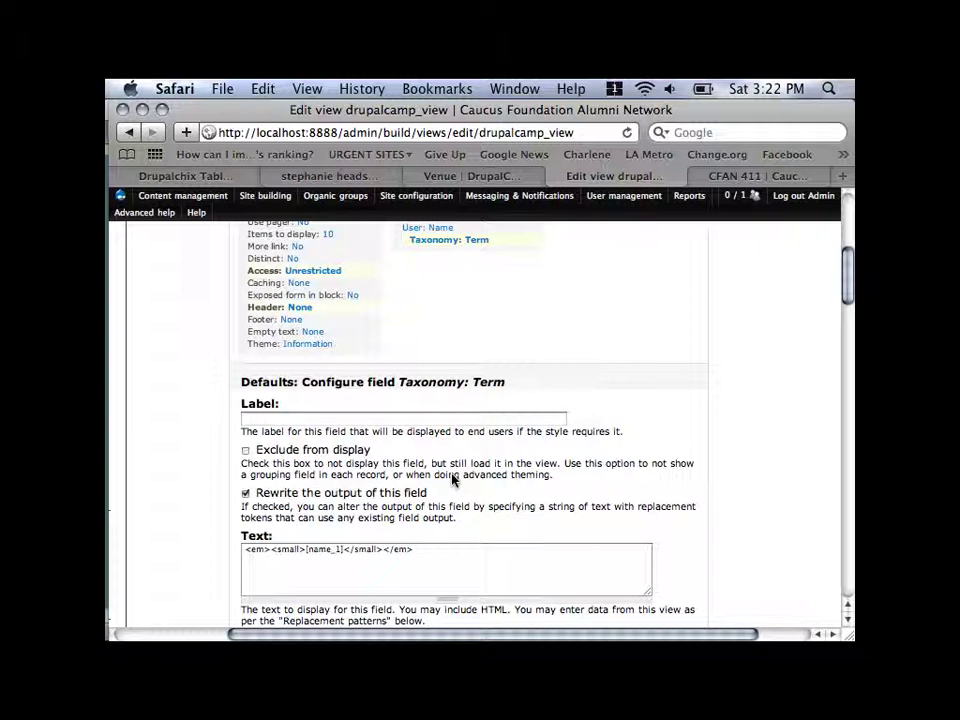
scroll(452, 481, down, 15)
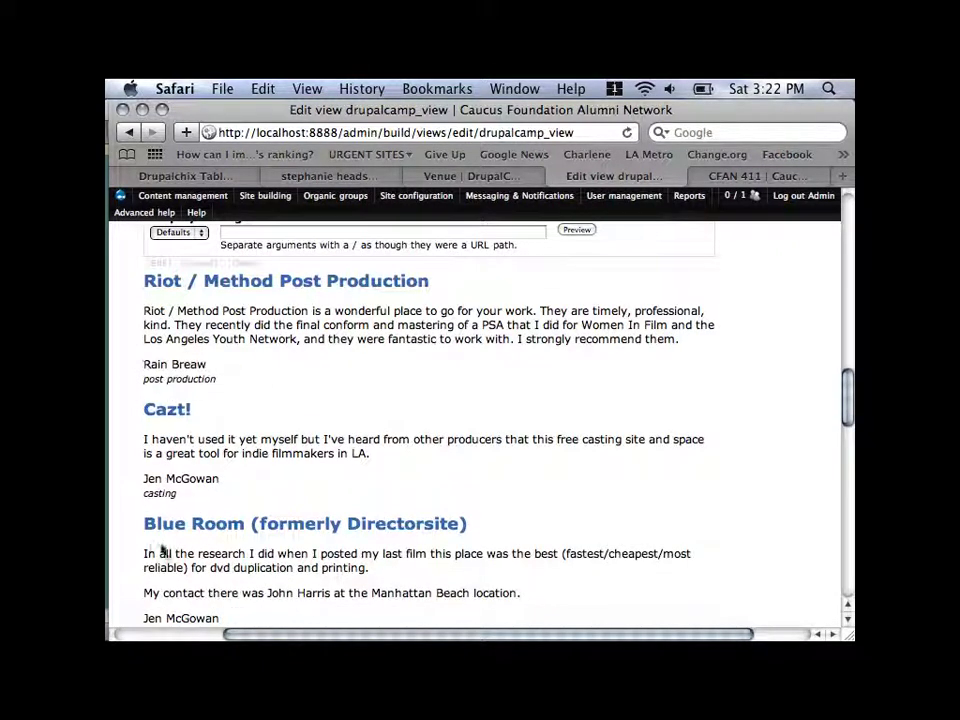
scroll(512, 492, up, 10)
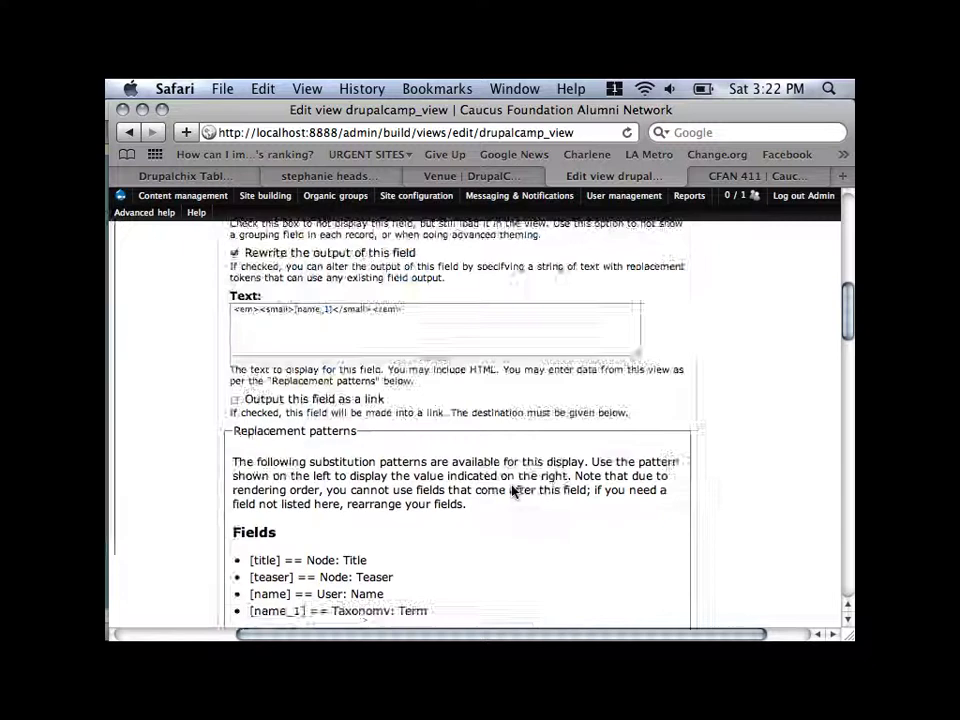
scroll(512, 490, up, 6)
scroll(512, 490, down, 4)
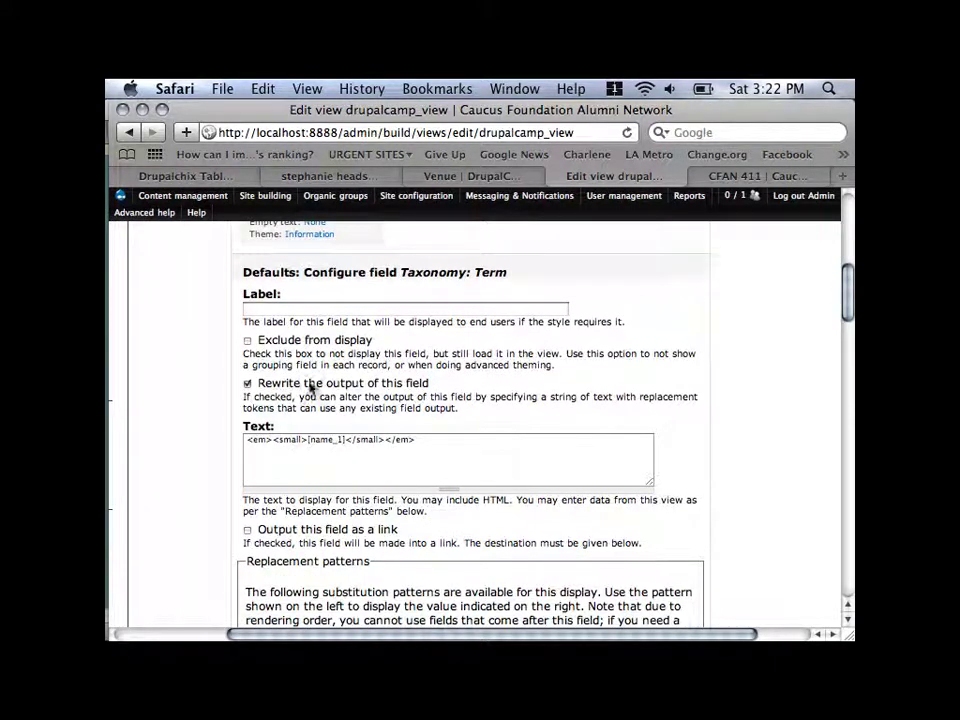
click(248, 345)
scroll(195, 424, down, 10)
click(259, 391)
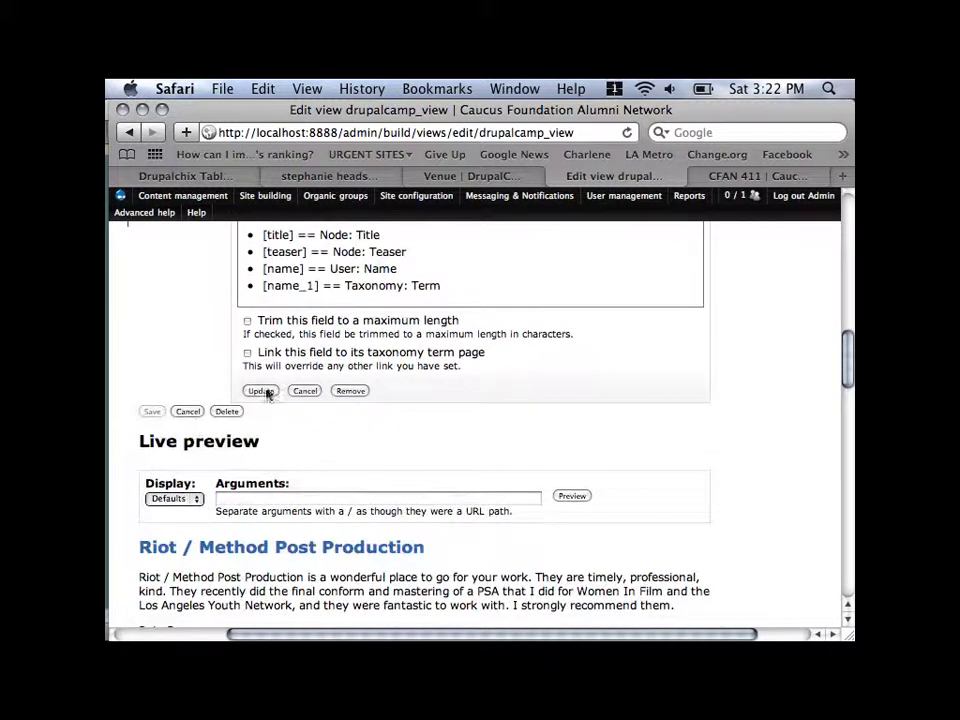
scroll(266, 398, down, 5)
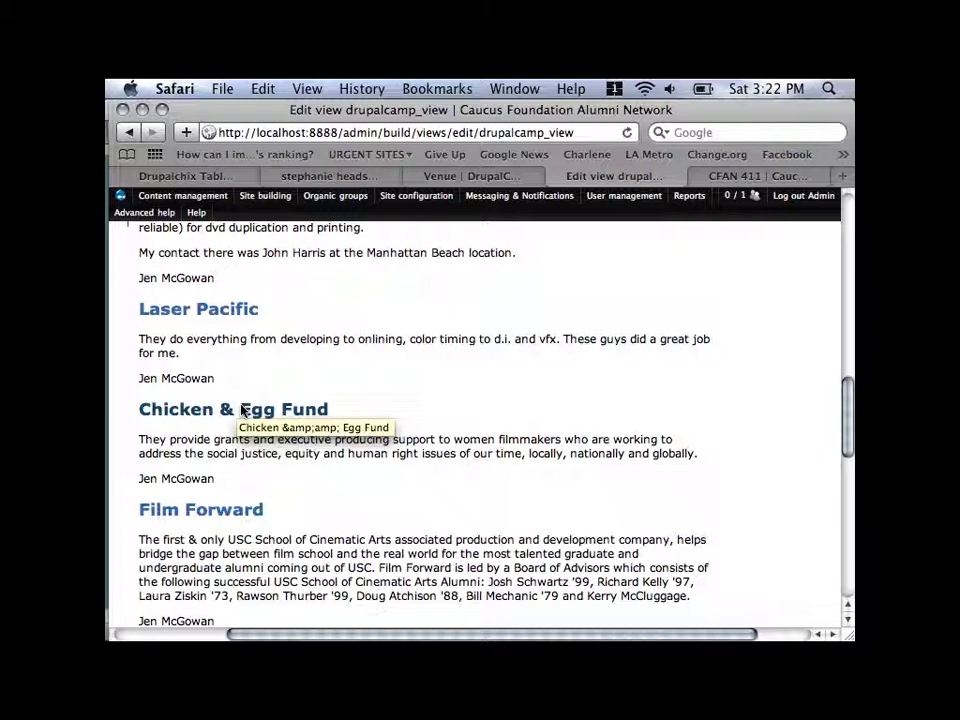
scroll(240, 408, up, 15)
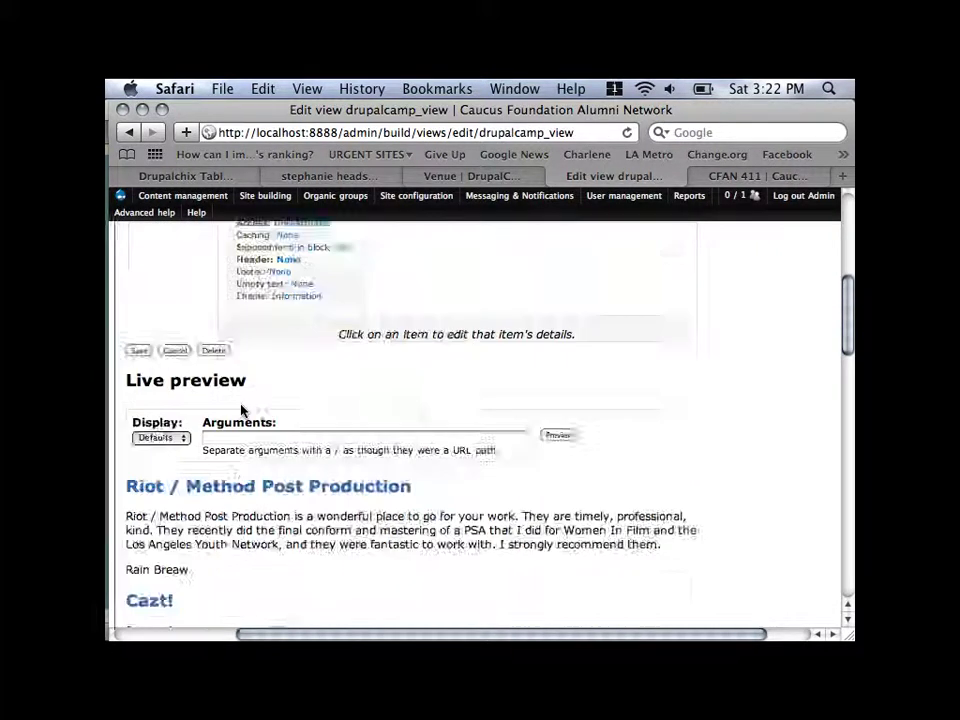
Set the grouping field in the Defaults display's Unformatted style options to Taxonomy: Term and apply the change
right_click(239, 399)
click(170, 367)
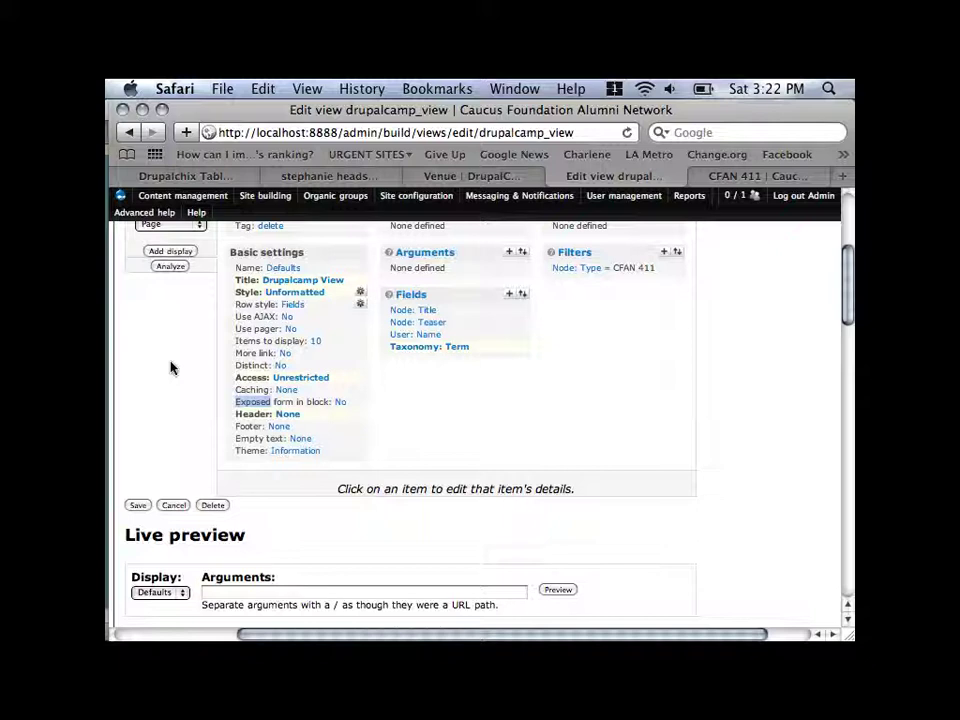
click(293, 296)
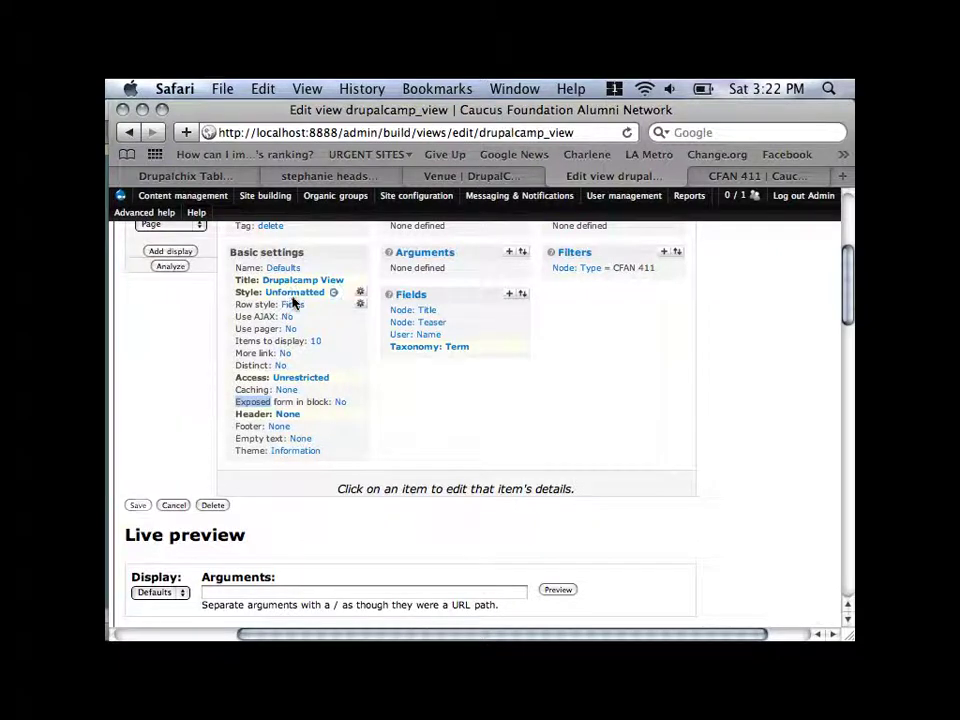
right_click(398, 502)
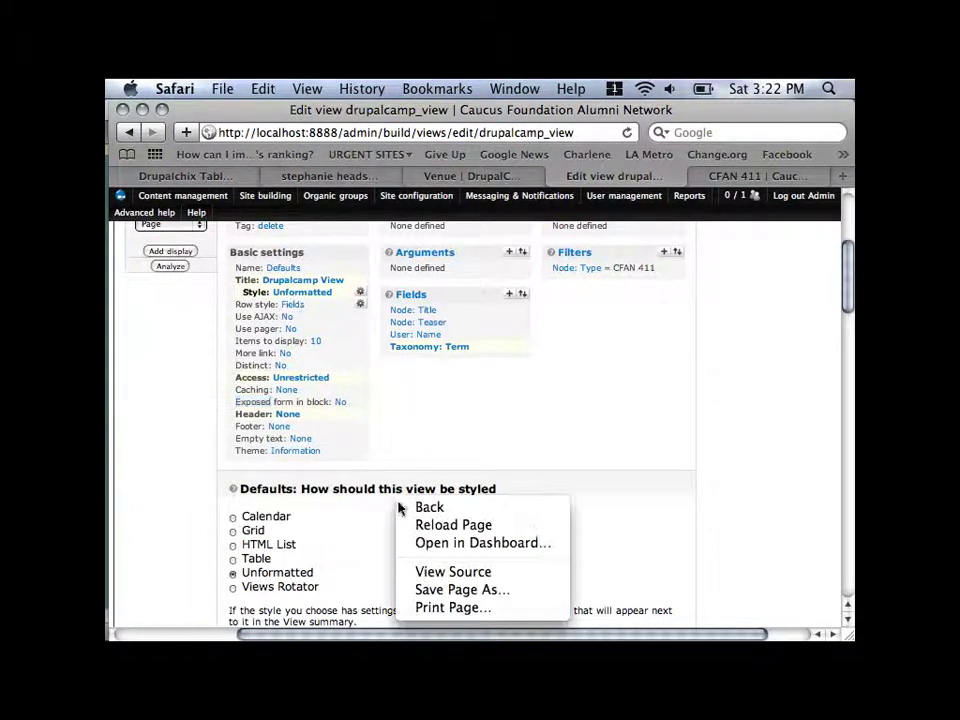
click(362, 303)
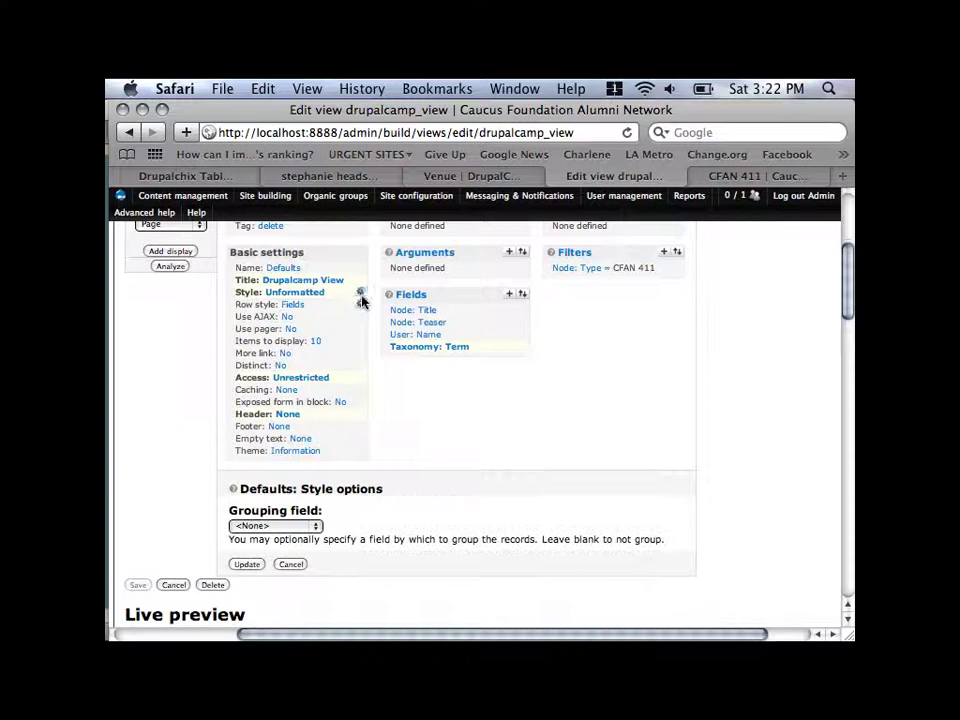
click(288, 527)
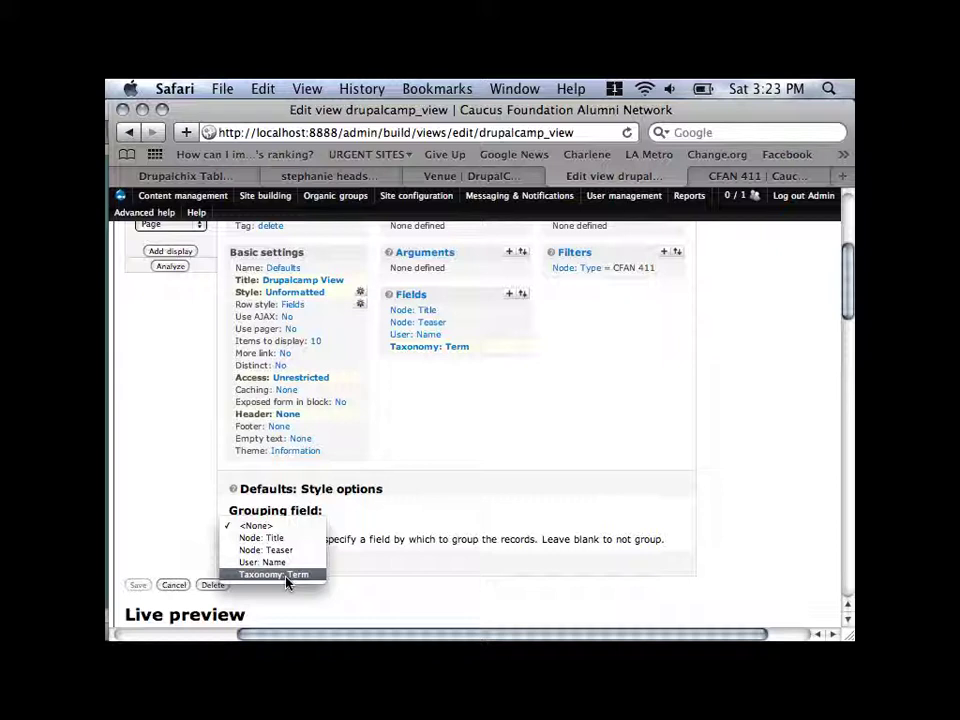
click(286, 577)
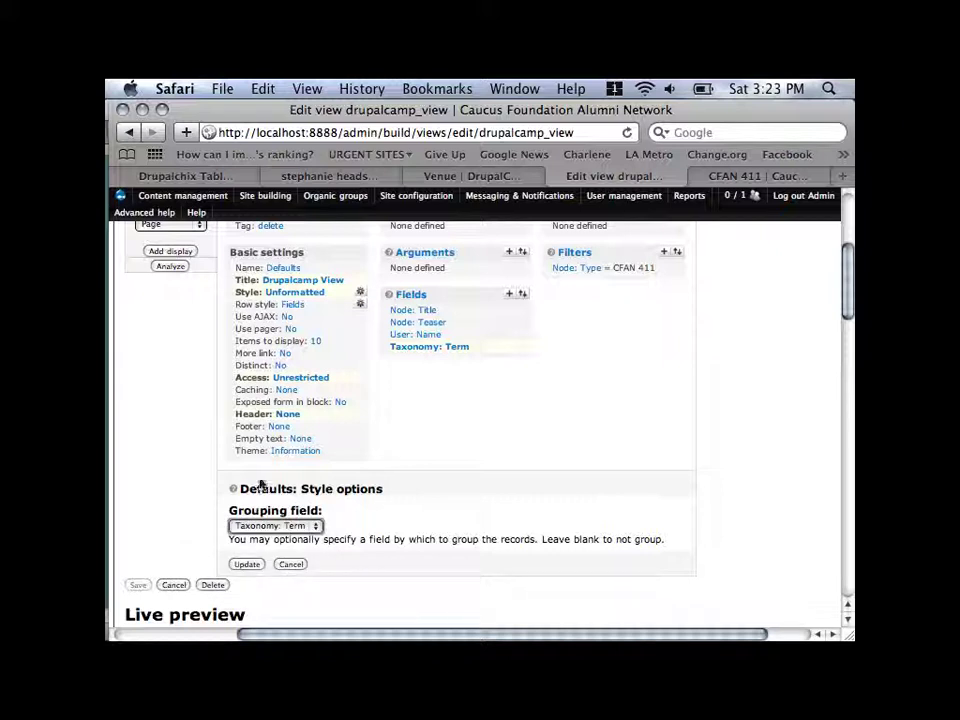
click(247, 565)
Examine how the live preview listings are grouped under taxonomy term headings, highlighting the production heading, and return to the view settings
scroll(410, 528, down, 5)
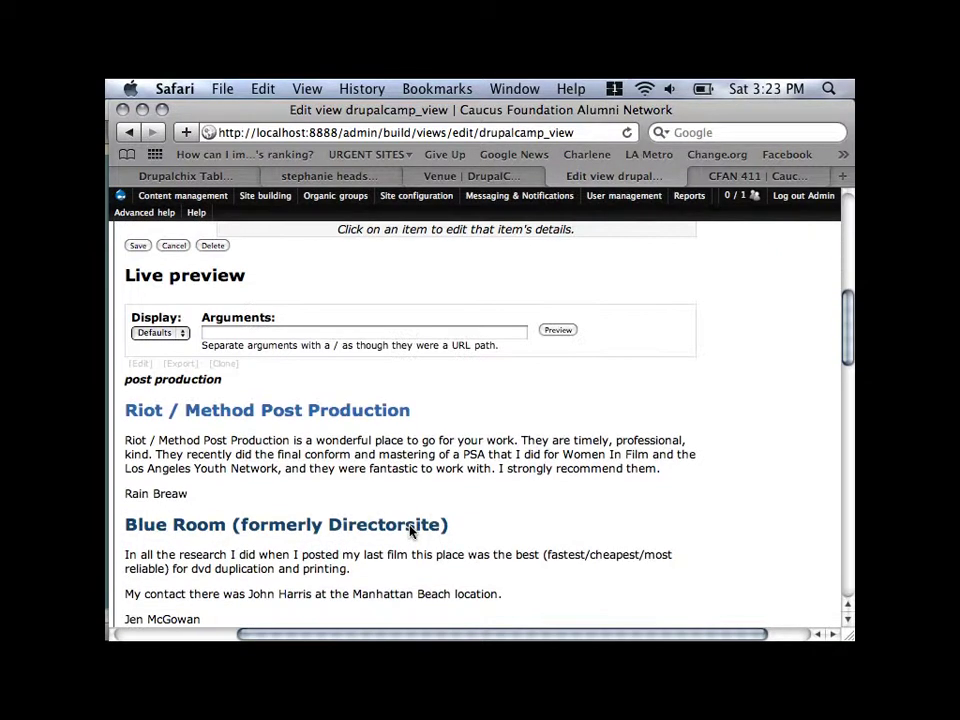
scroll(268, 455, down, 8)
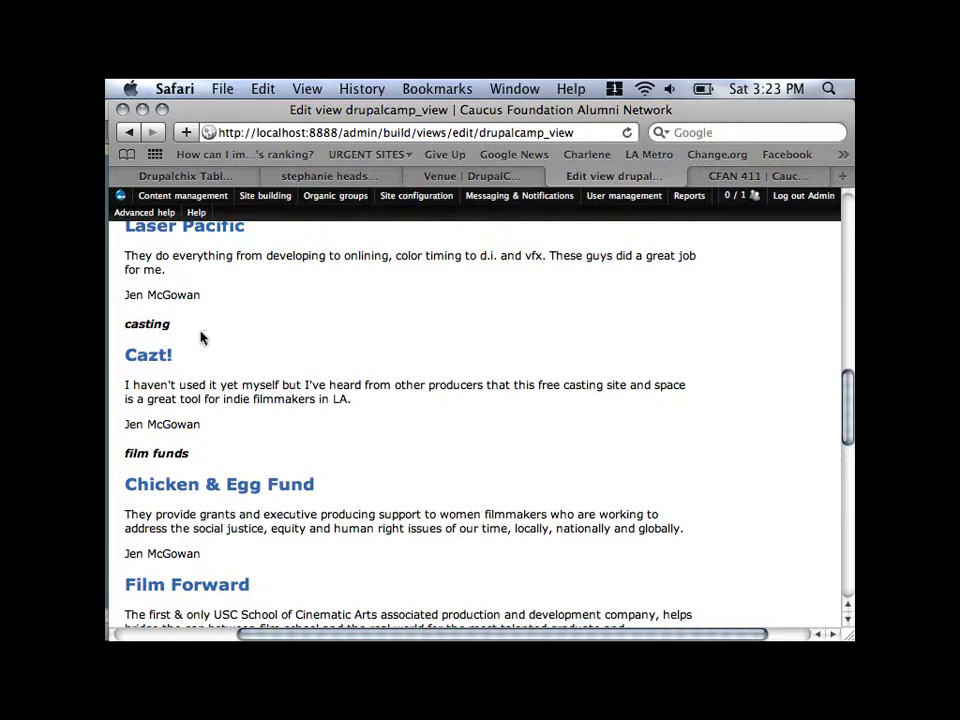
scroll(228, 383, down, 2)
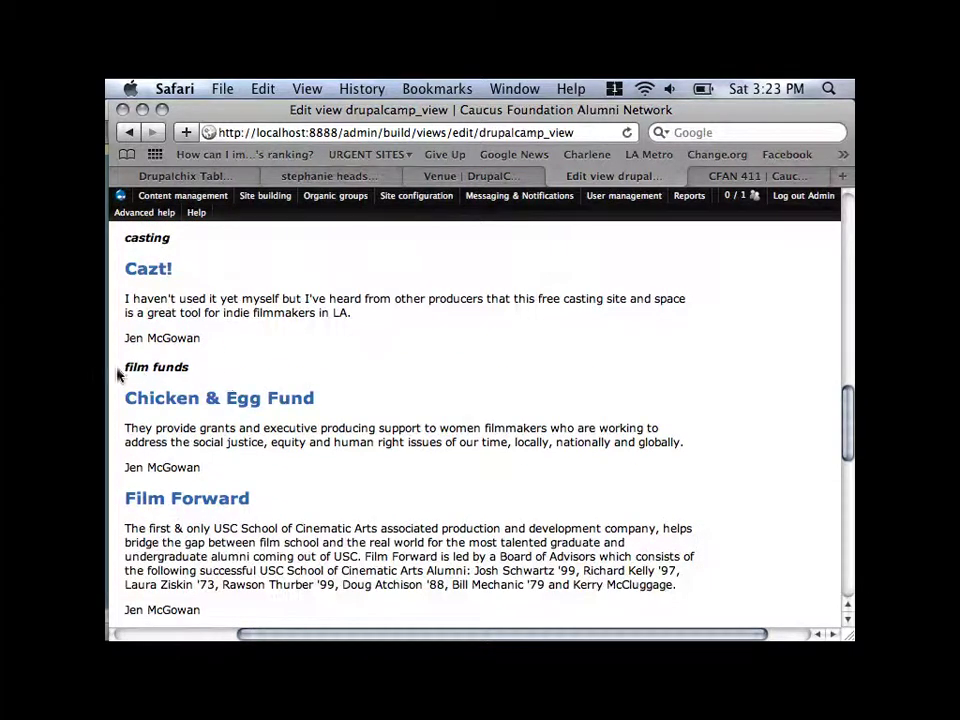
mouse_move(111, 372)
scroll(306, 439, down, 4)
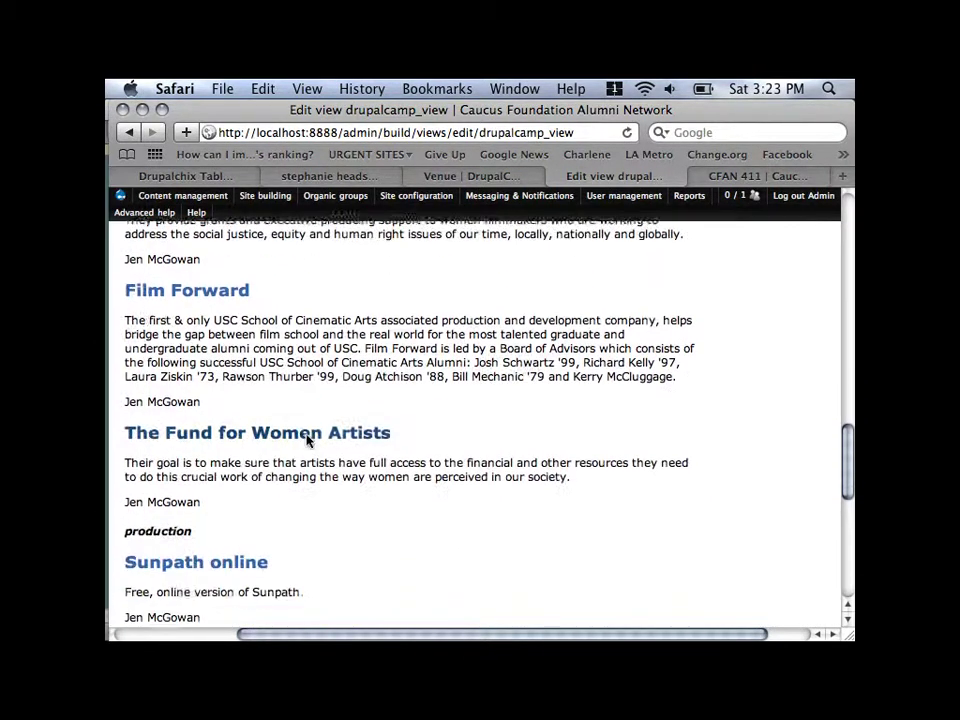
scroll(193, 531, down, 1)
drag(272, 525, 128, 510)
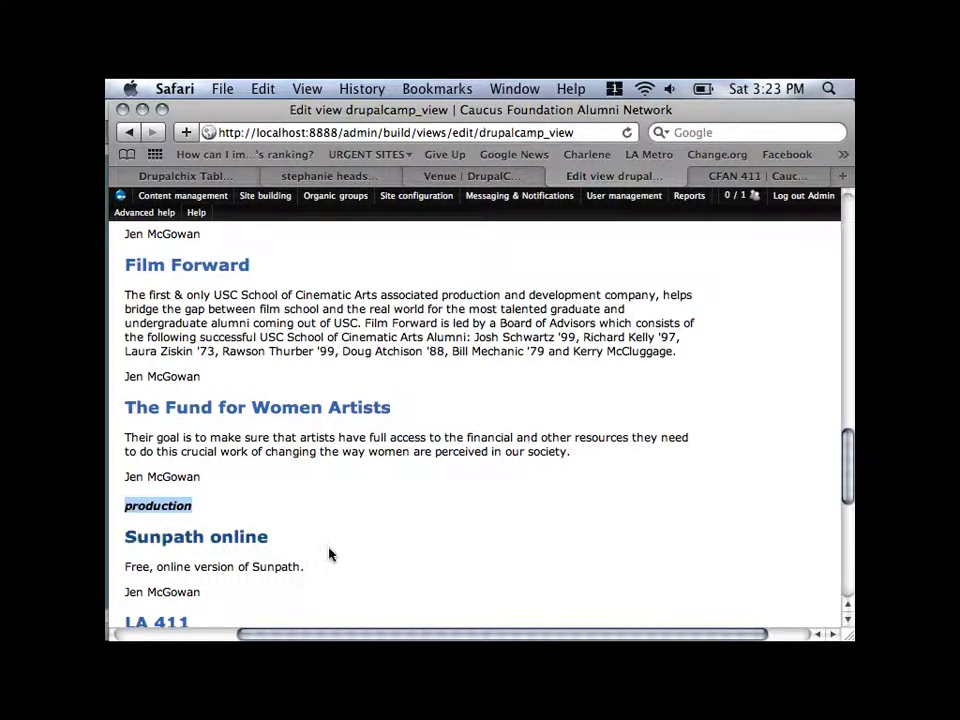
scroll(330, 554, up, 10)
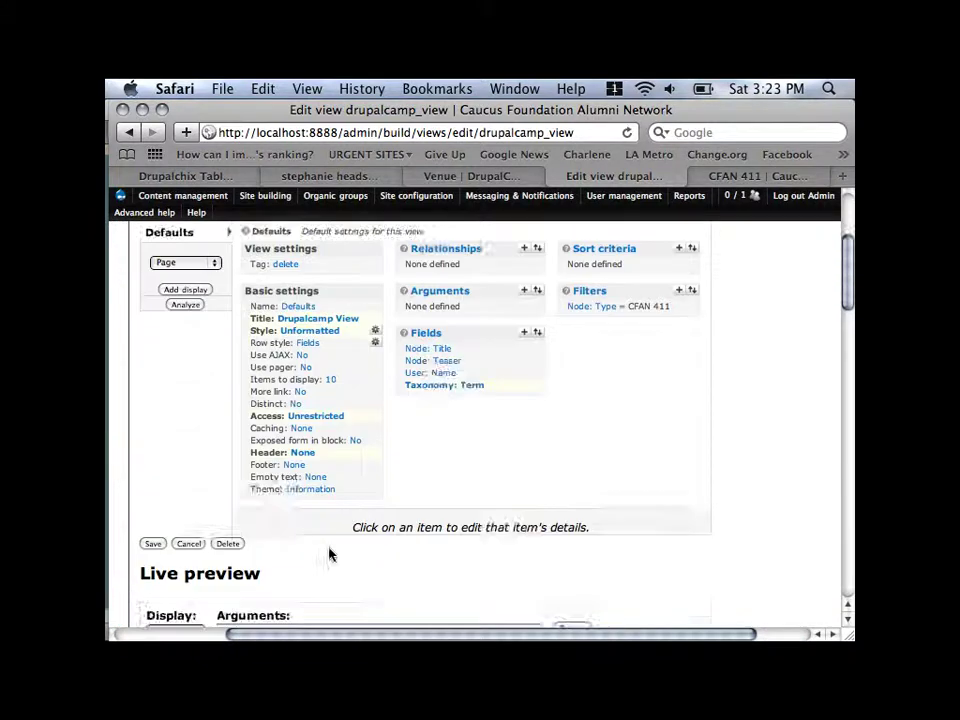
Rewrite the Taxonomy: Term field's output text as <h1>[name_1]</h1> and update the field
scroll(330, 554, up, 3)
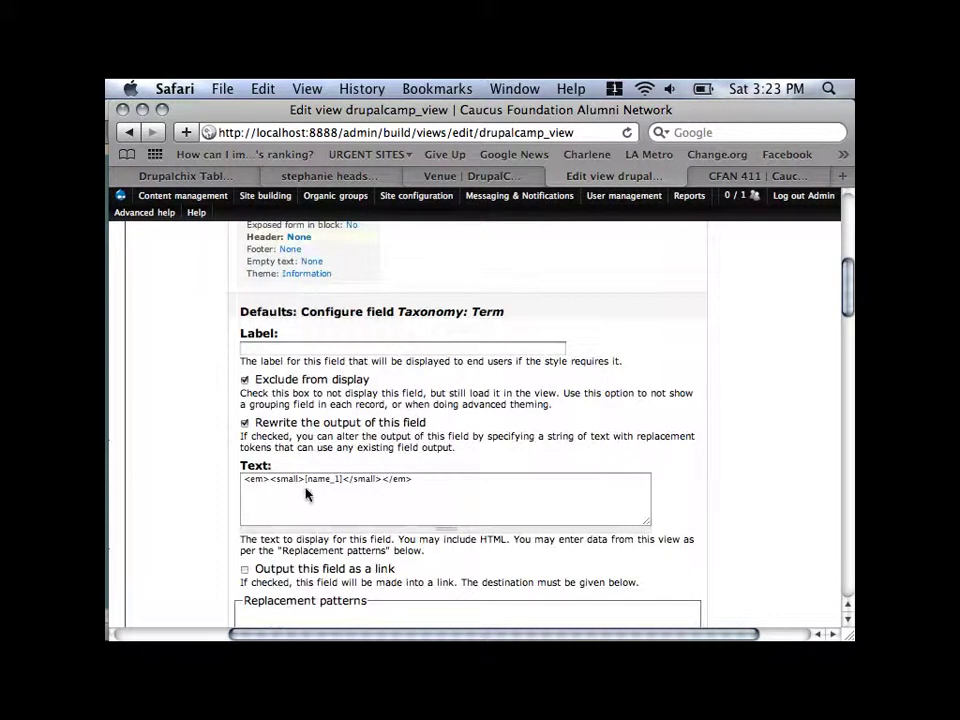
drag(305, 479, 240, 480)
text(<b)
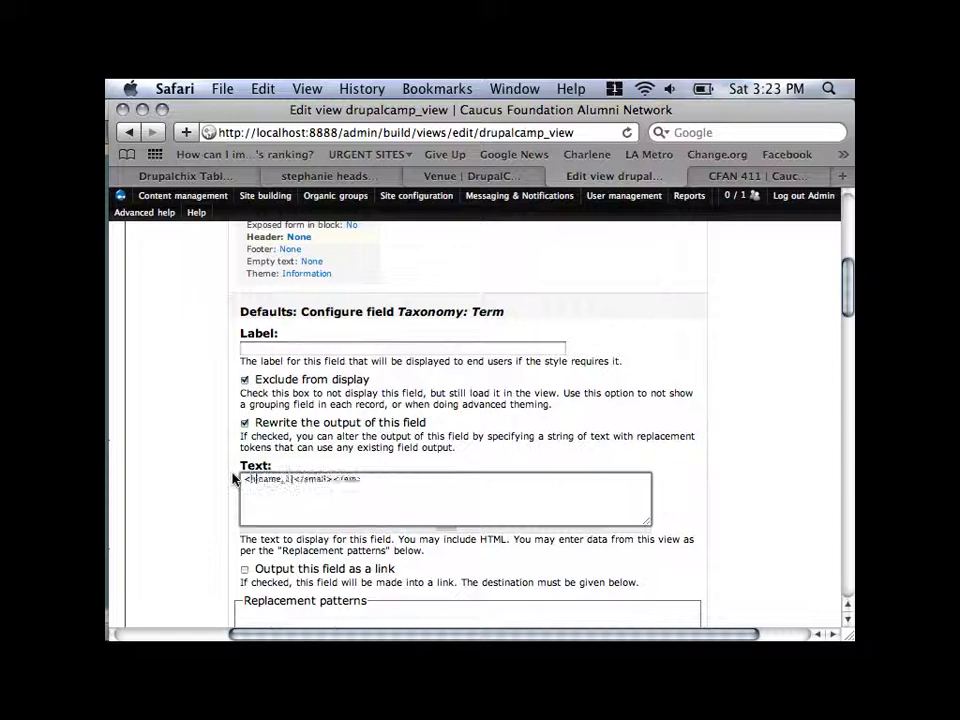
text(1>)
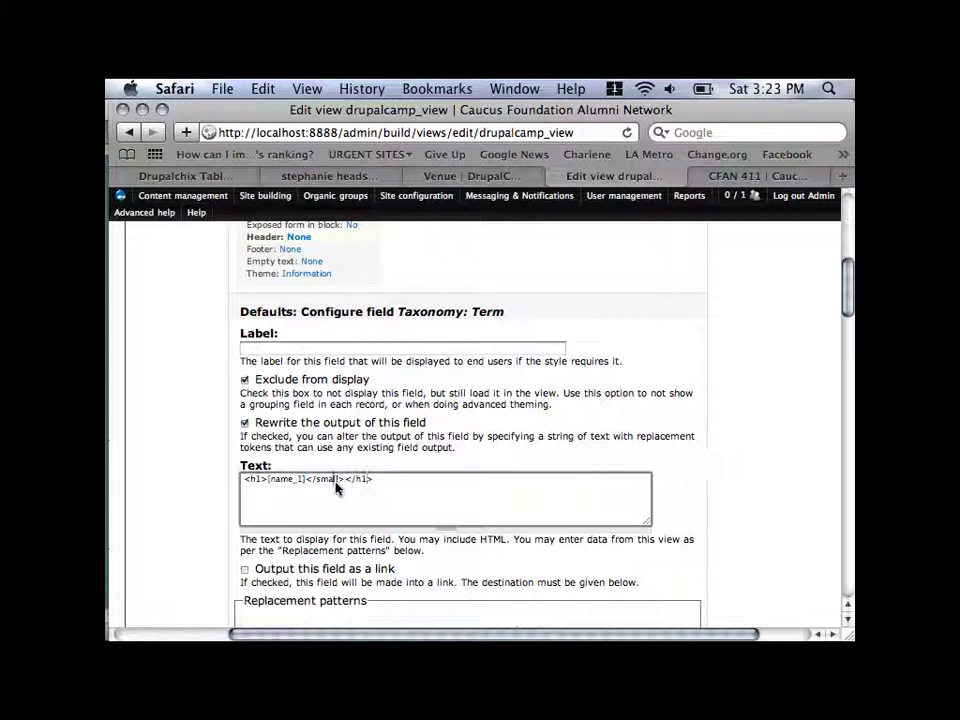
key(BackSpace)
key(BackSpace)
key(BackSpace)
key(BackSpace)
key(BackSpace)
key(BackSpace)
key(BackSpace)
key(BackSpace)
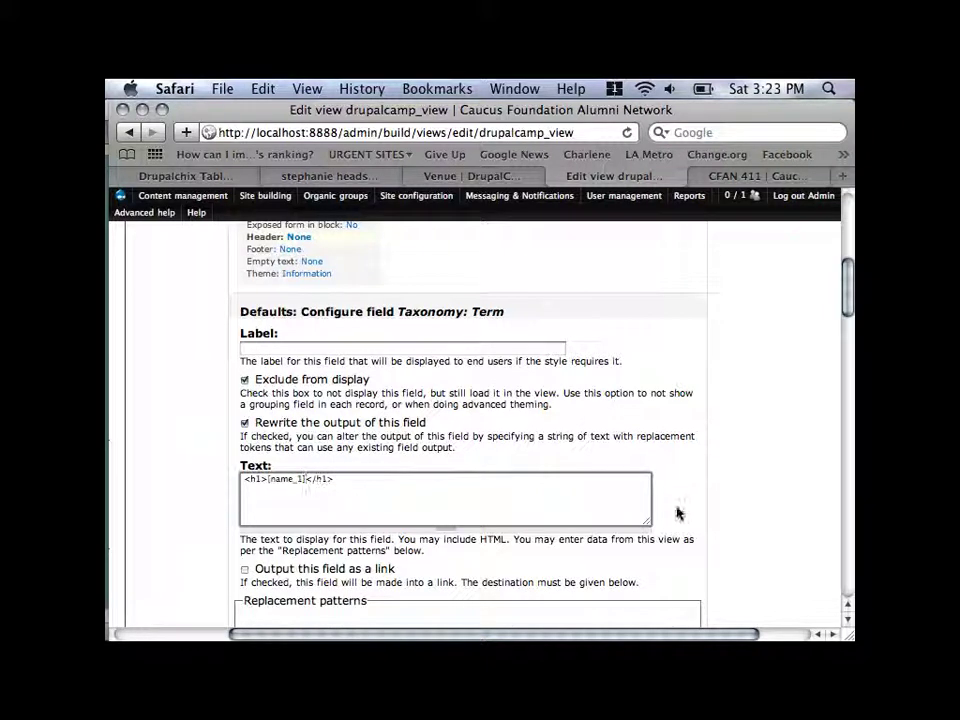
scroll(700, 510, down, 10)
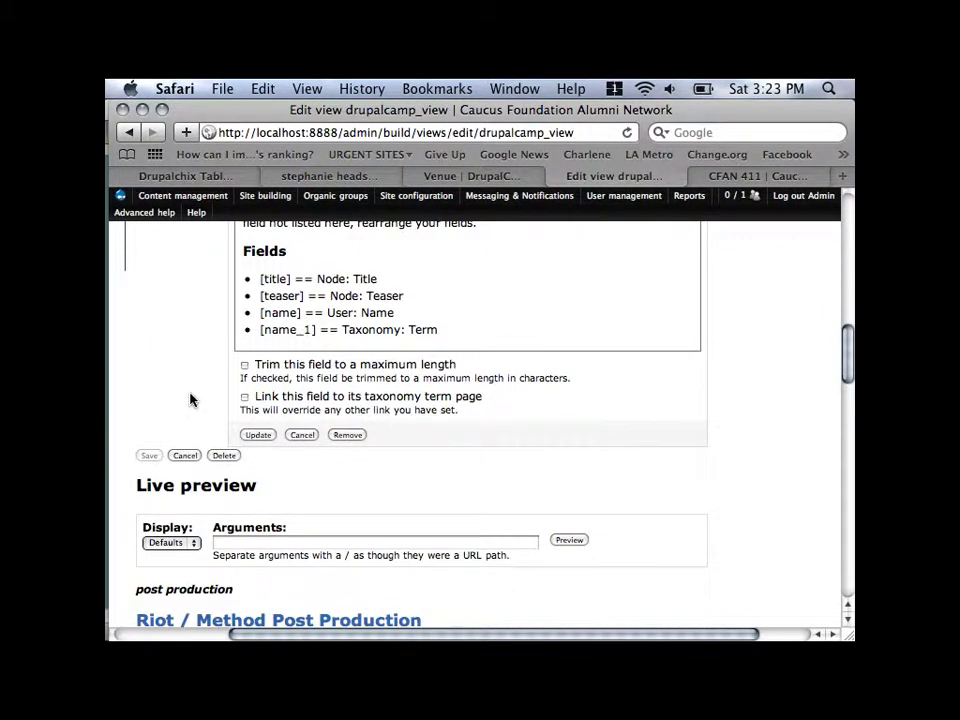
click(262, 436)
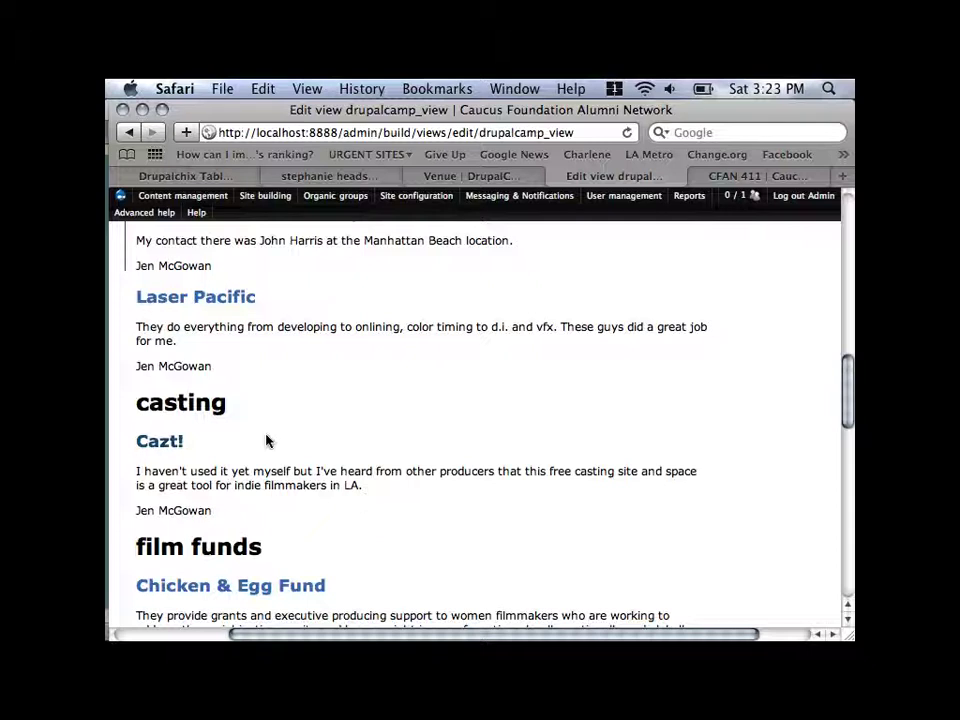
Change the view's style to HTML List
scroll(384, 456, down, 10)
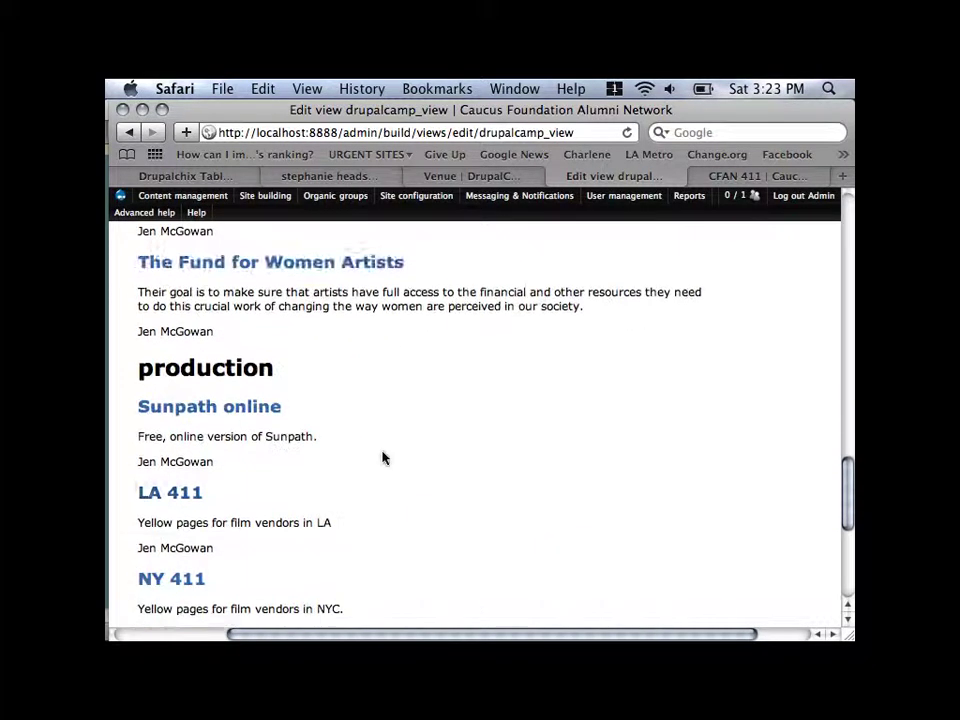
scroll(382, 458, down, 5)
scroll(382, 458, up, 5)
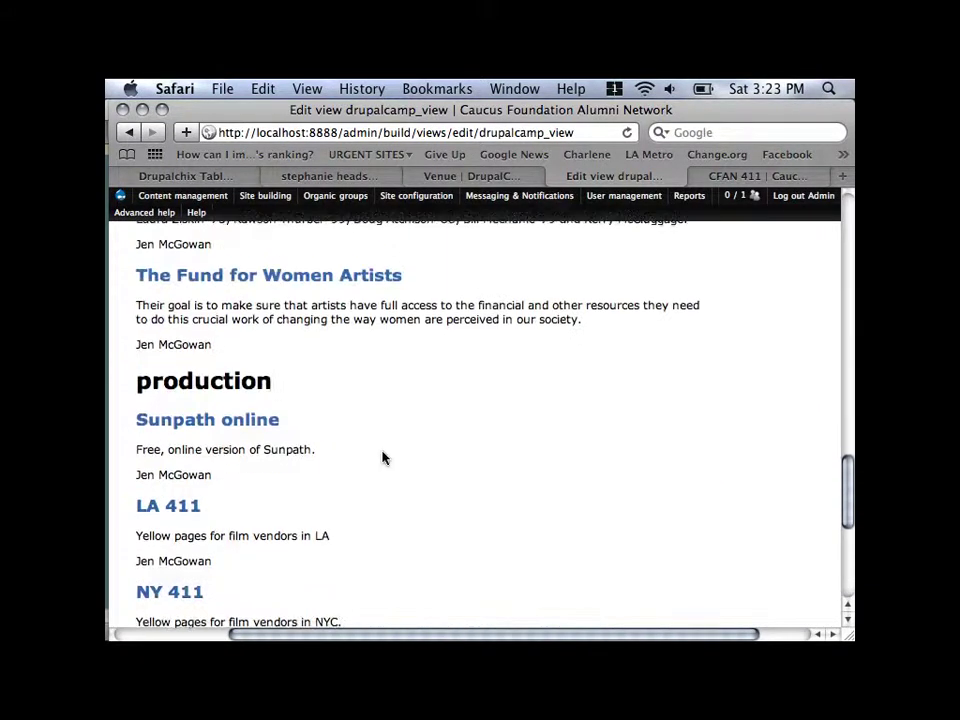
scroll(382, 458, up, 10)
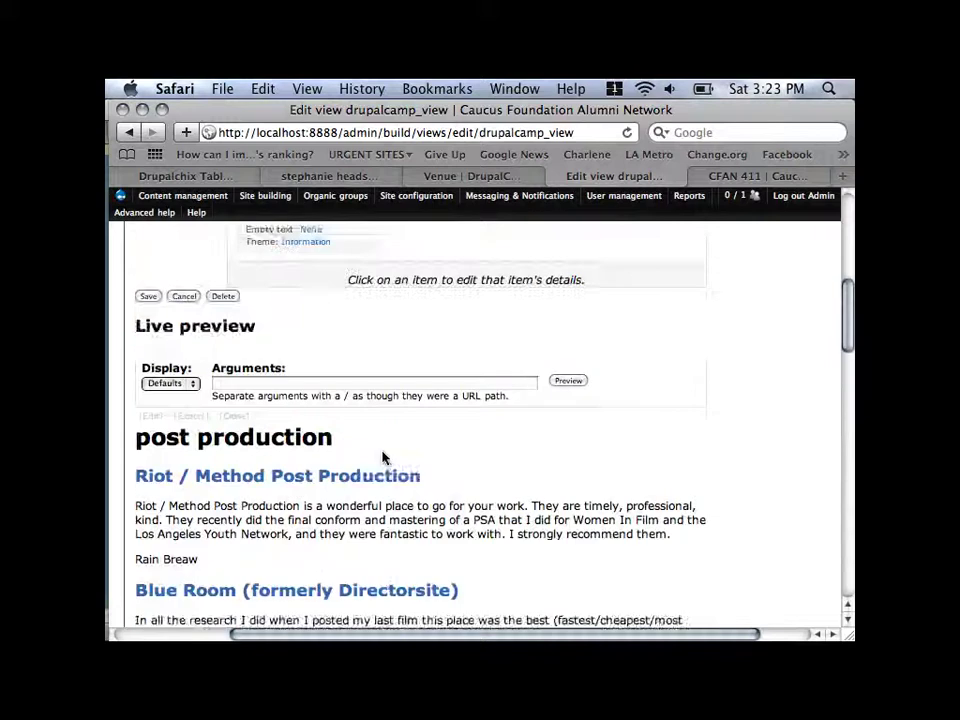
scroll(382, 458, up, 6)
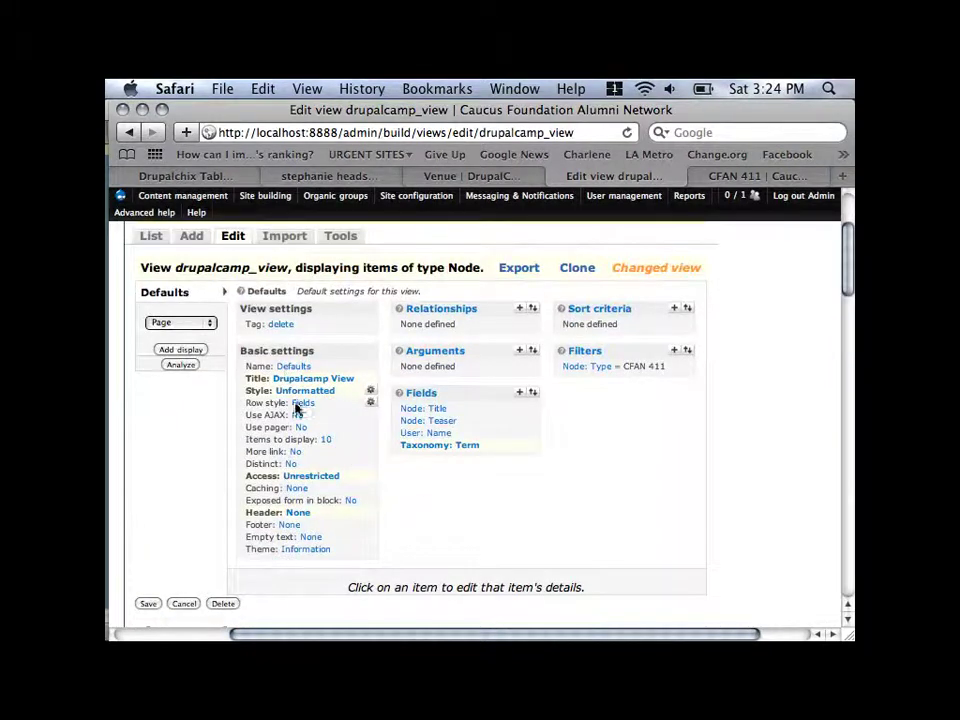
click(305, 391)
scroll(300, 400, down, 5)
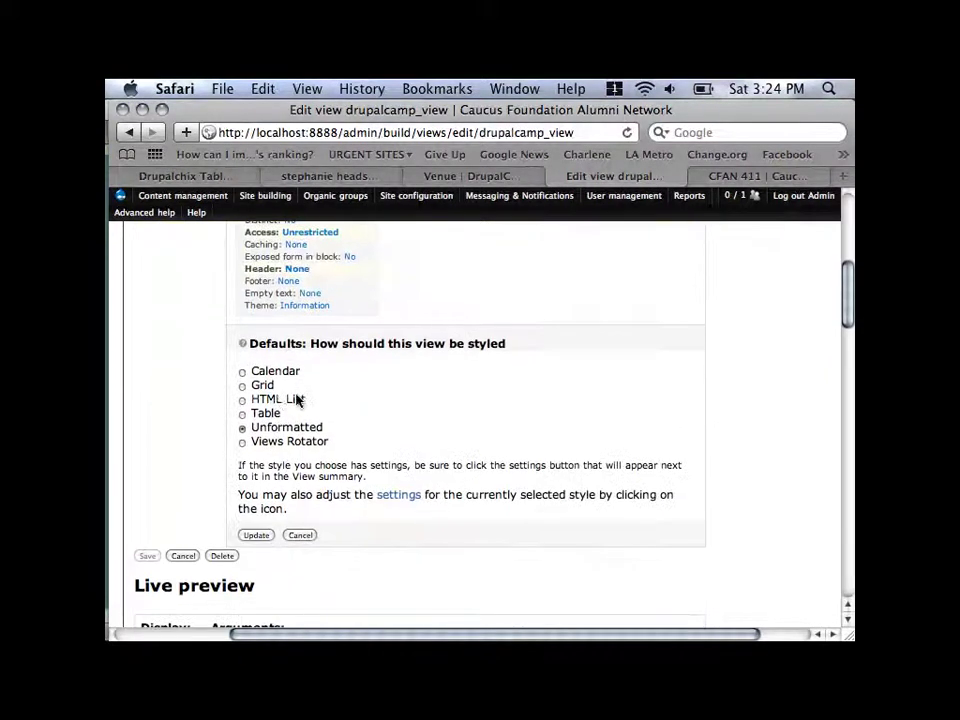
click(251, 400)
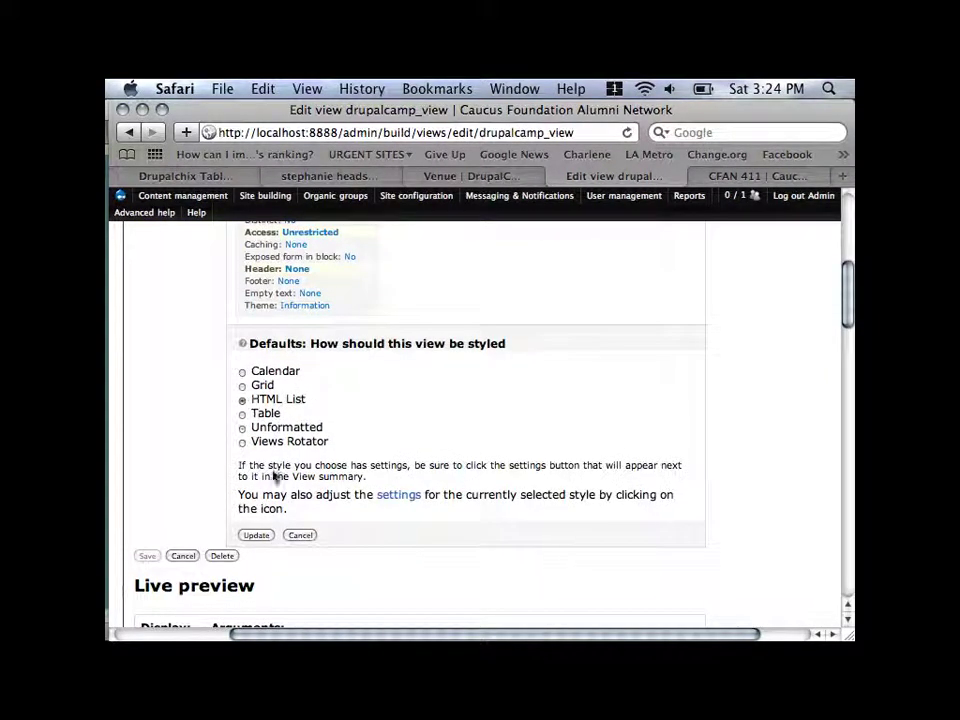
click(257, 536)
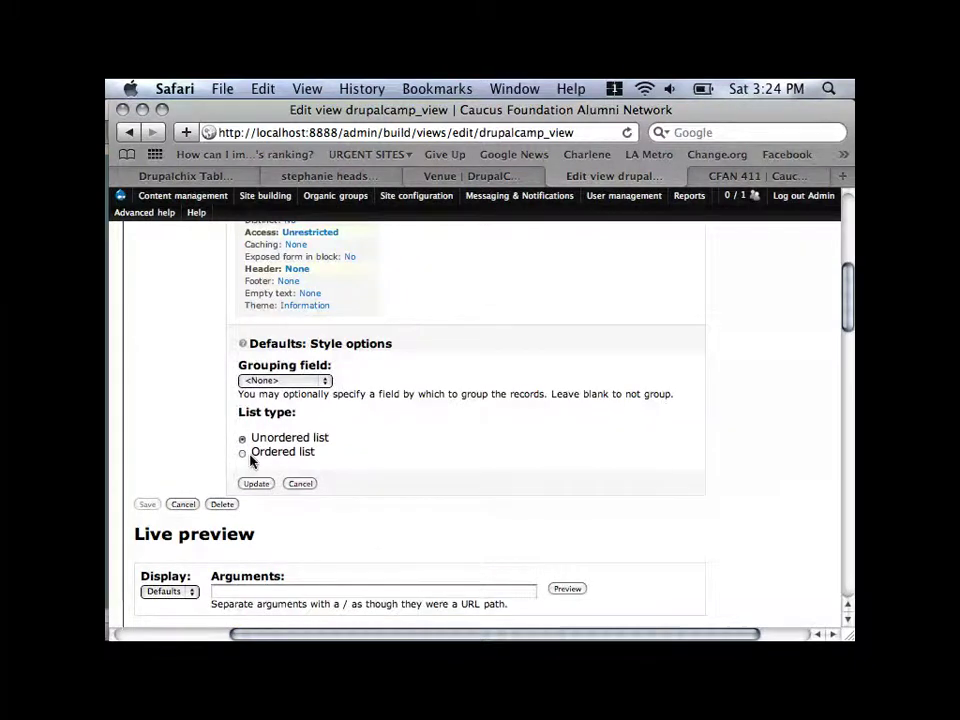
Group the HTML list by Taxonomy: Term, using the unordered list type, and update the style options
click(250, 456)
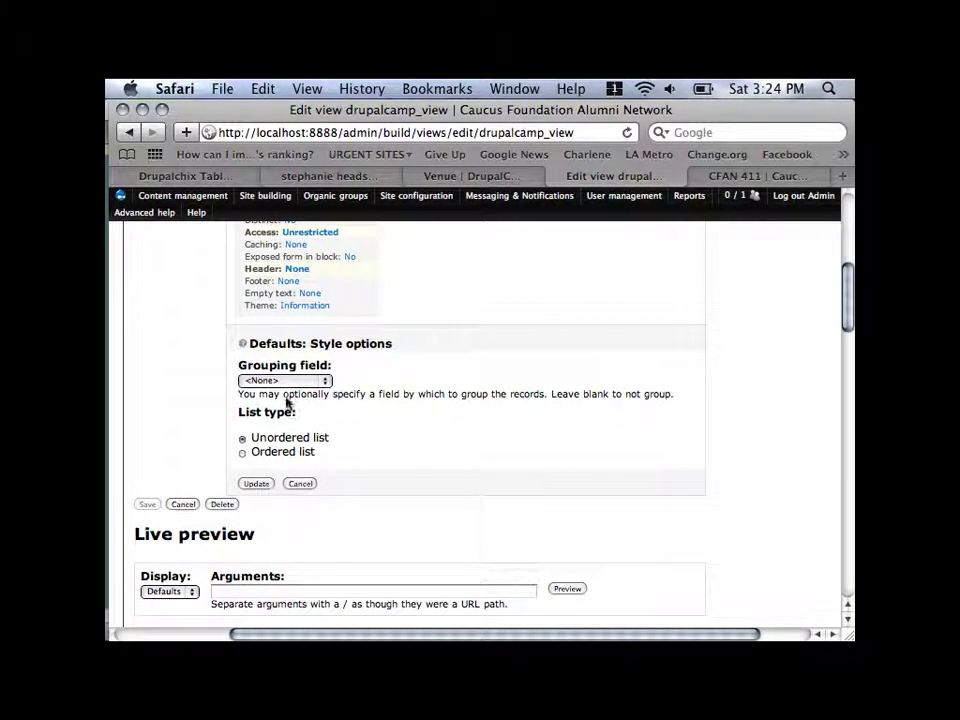
click(283, 381)
click(285, 430)
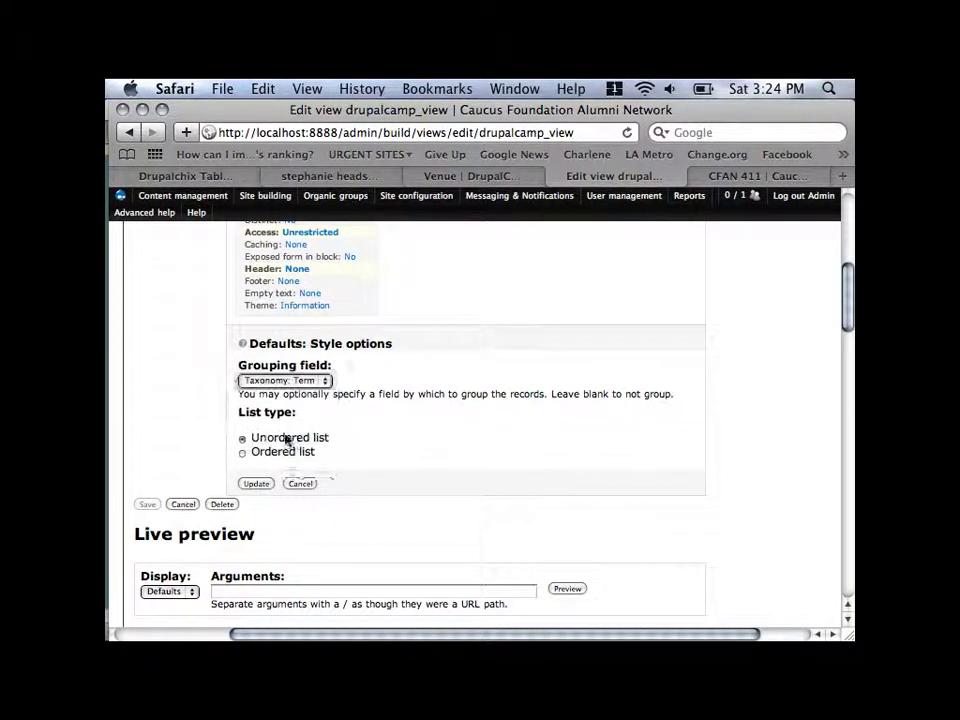
click(256, 484)
Examine the grouped list in the live preview and compare it with the finished CFAN 411 page
scroll(317, 495, down, 10)
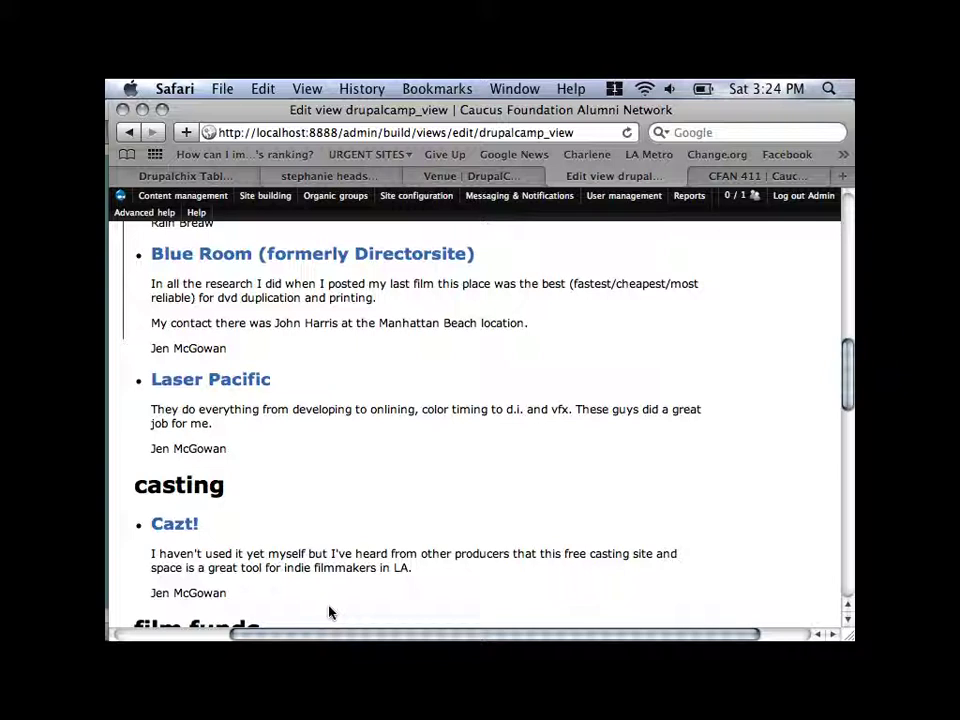
click(777, 178)
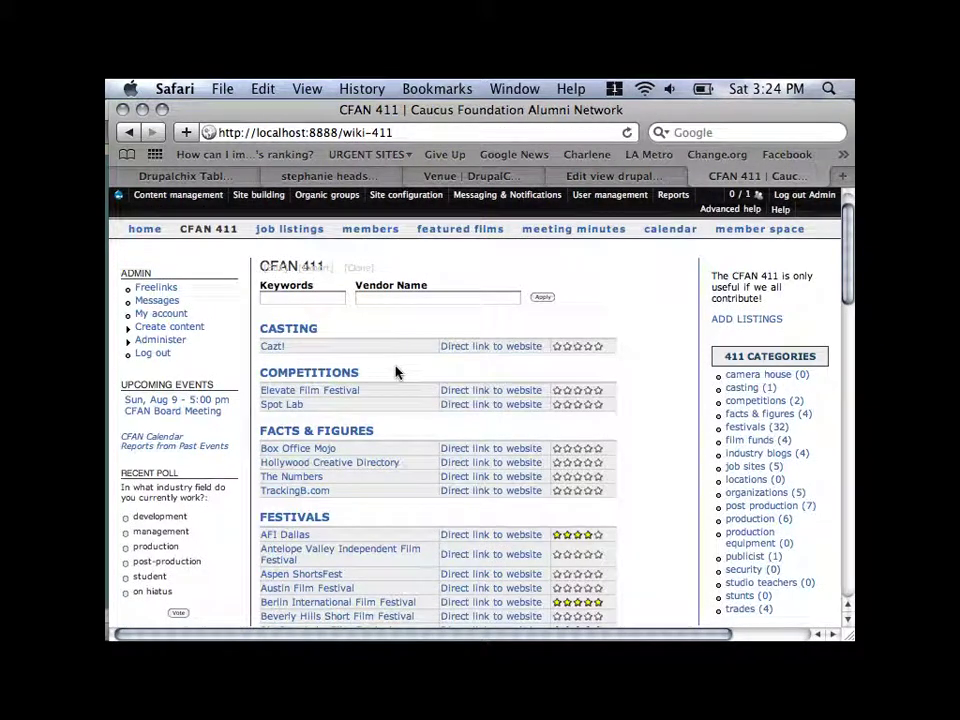
click(614, 176)
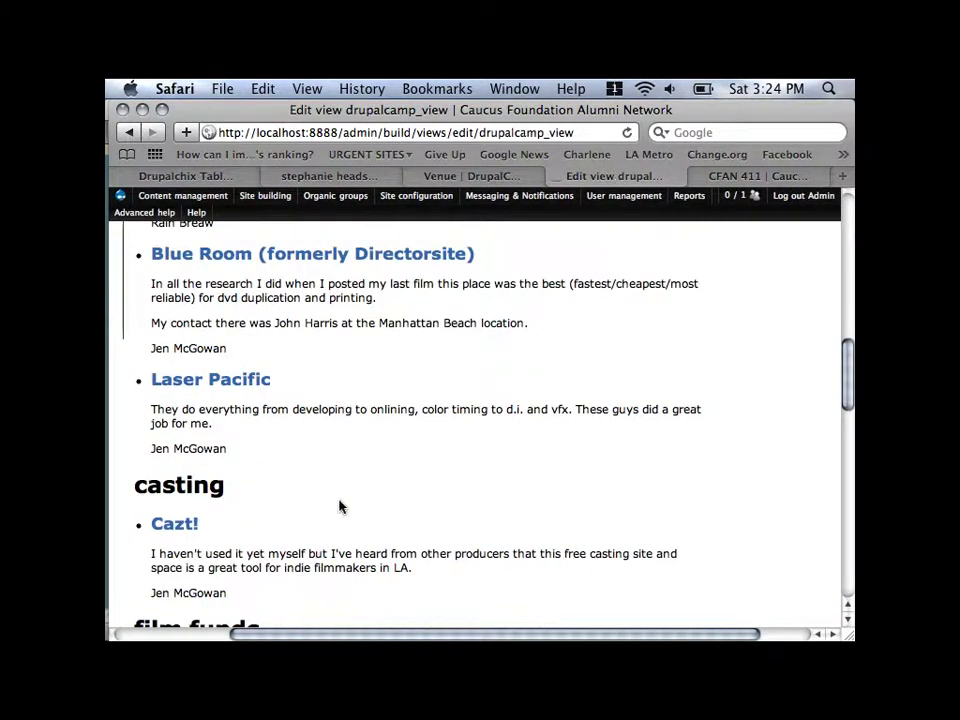
key(super+plus)
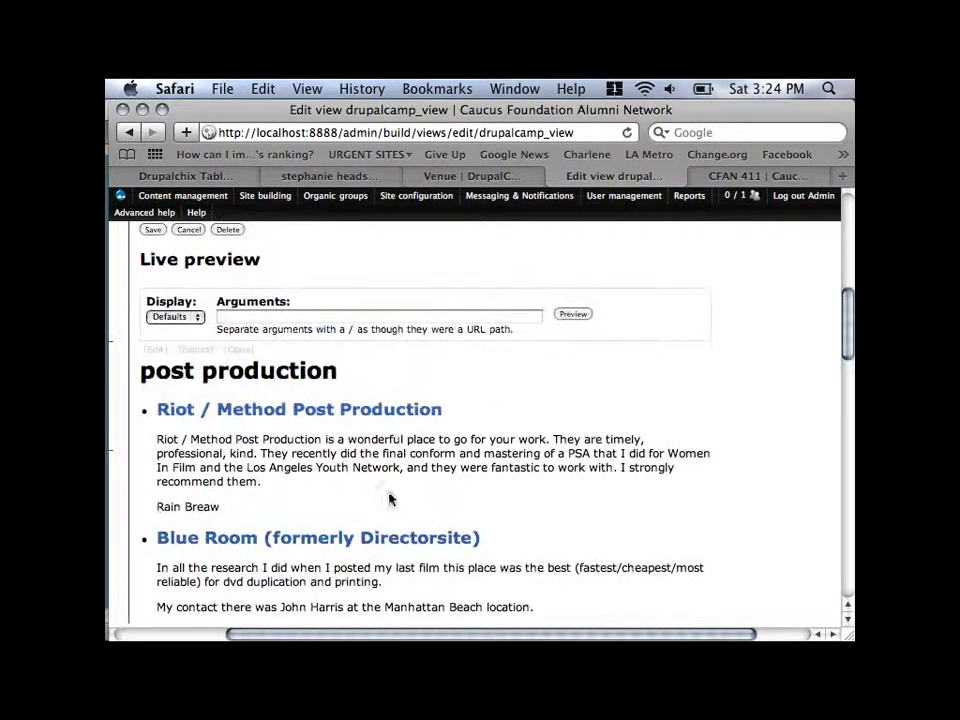
scroll(296, 543, down, 3)
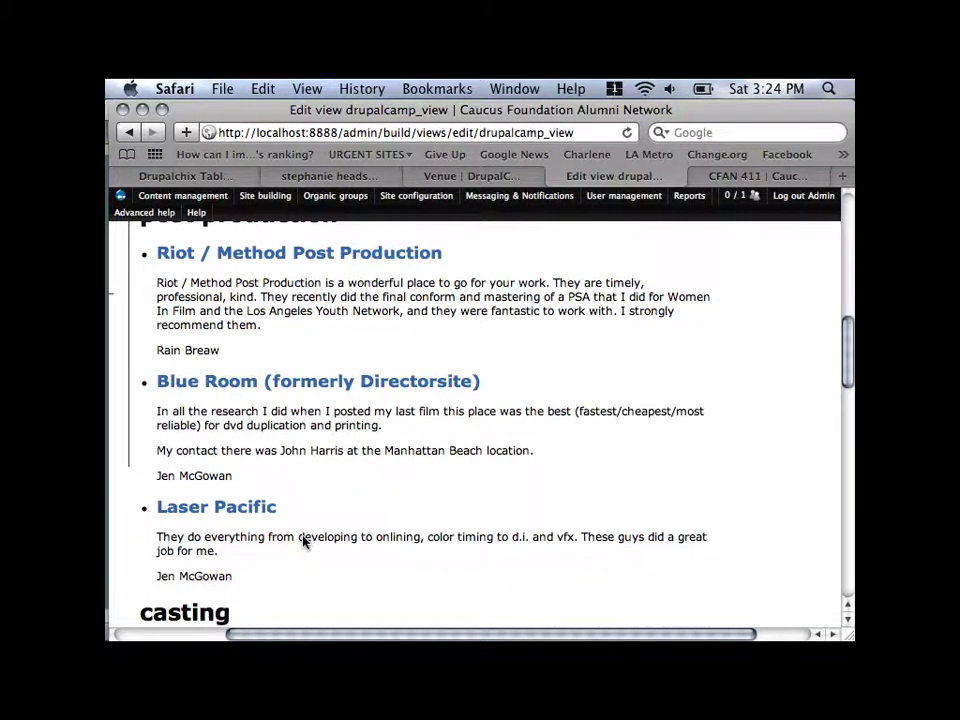
scroll(303, 541, up, 10)
scroll(303, 541, down, 4)
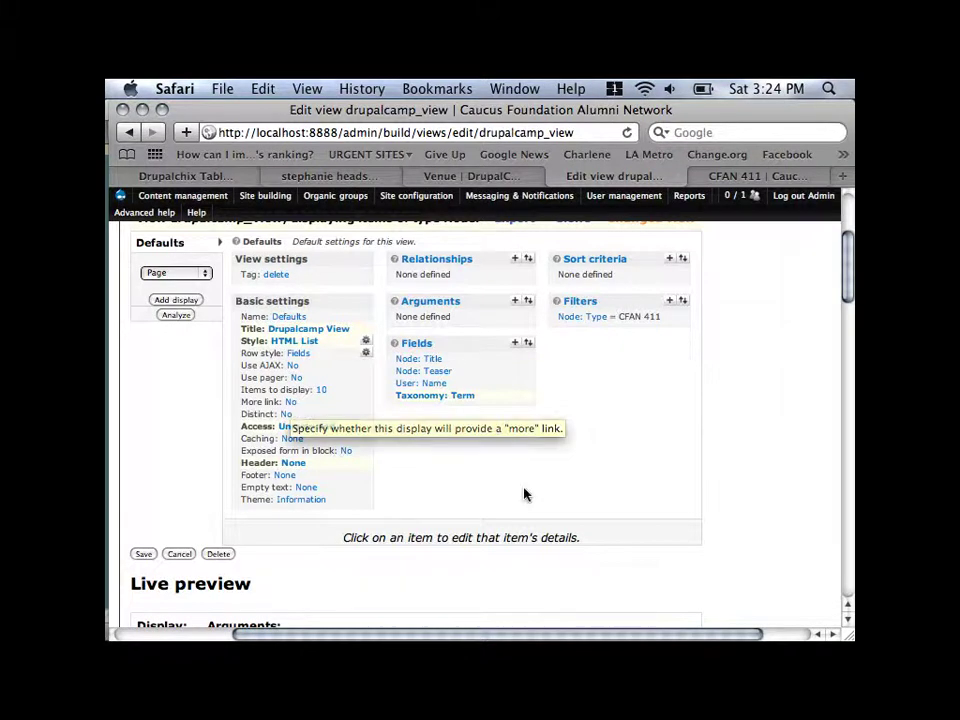
scroll(459, 504, down, 10)
scroll(459, 504, down, 10)
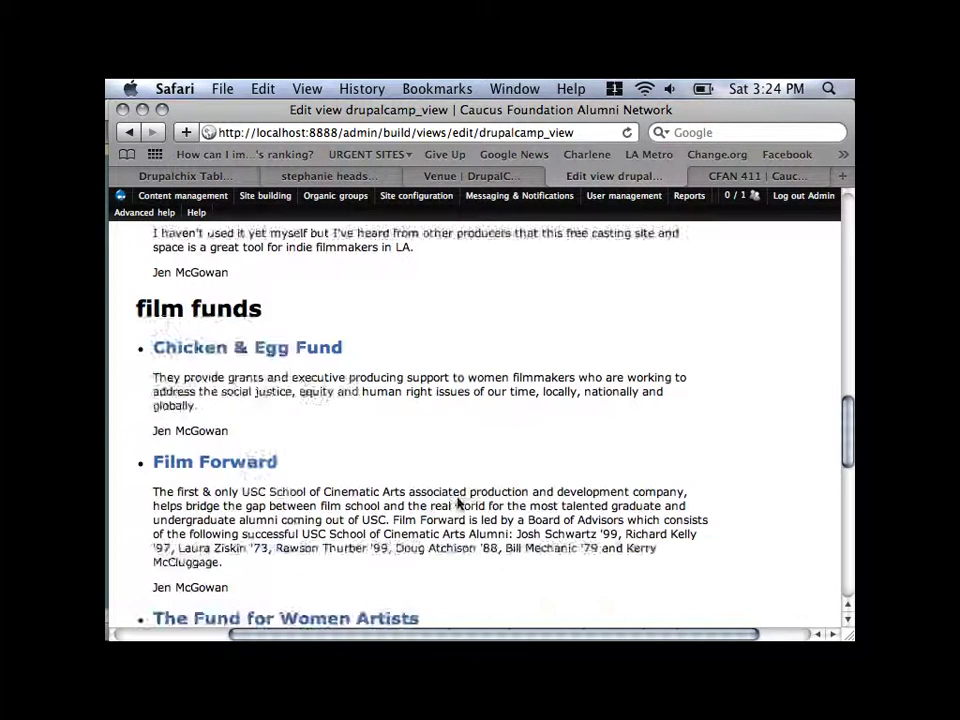
scroll(459, 504, up, 6)
scroll(459, 504, up, 10)
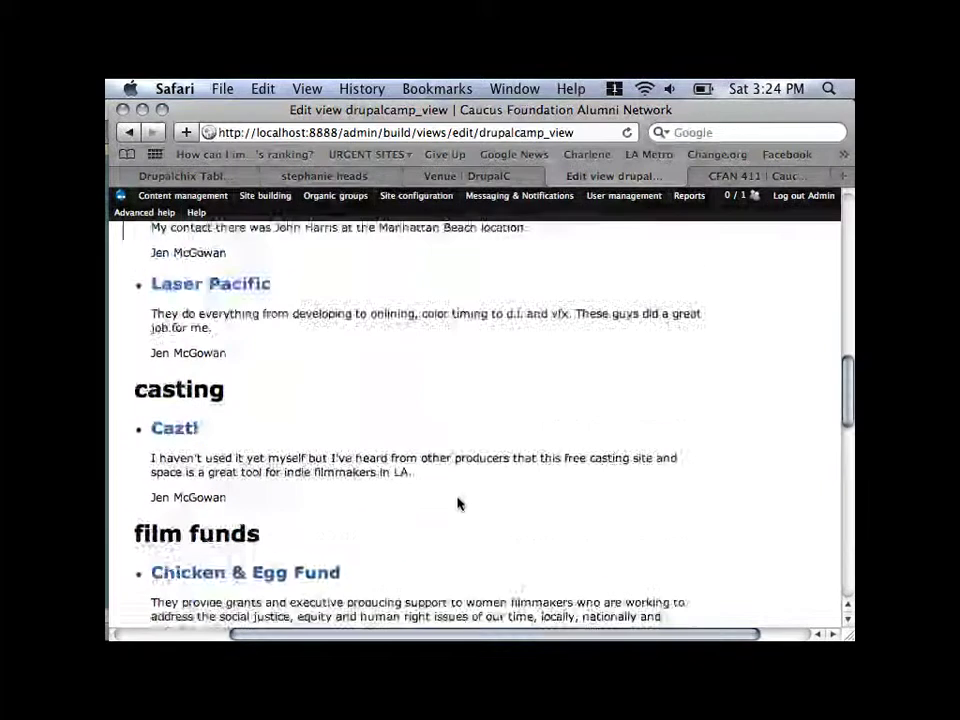
click(775, 177)
drag(846, 240, 848, 330)
click(640, 178)
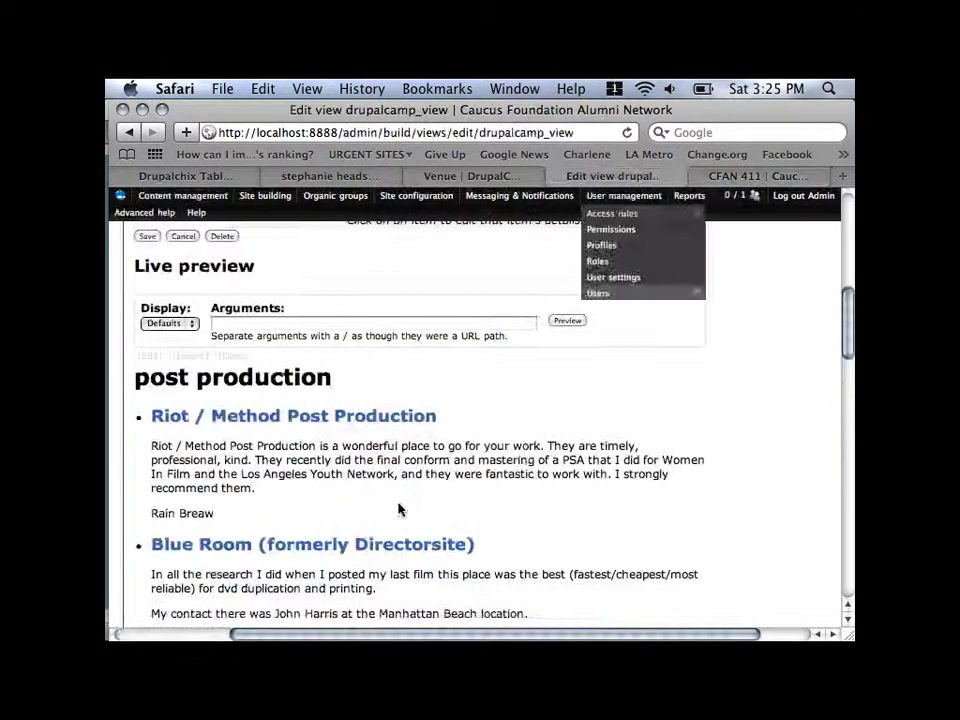
Set the view's number of items to display to 20 and update the setting
scroll(606, 474, up, 8)
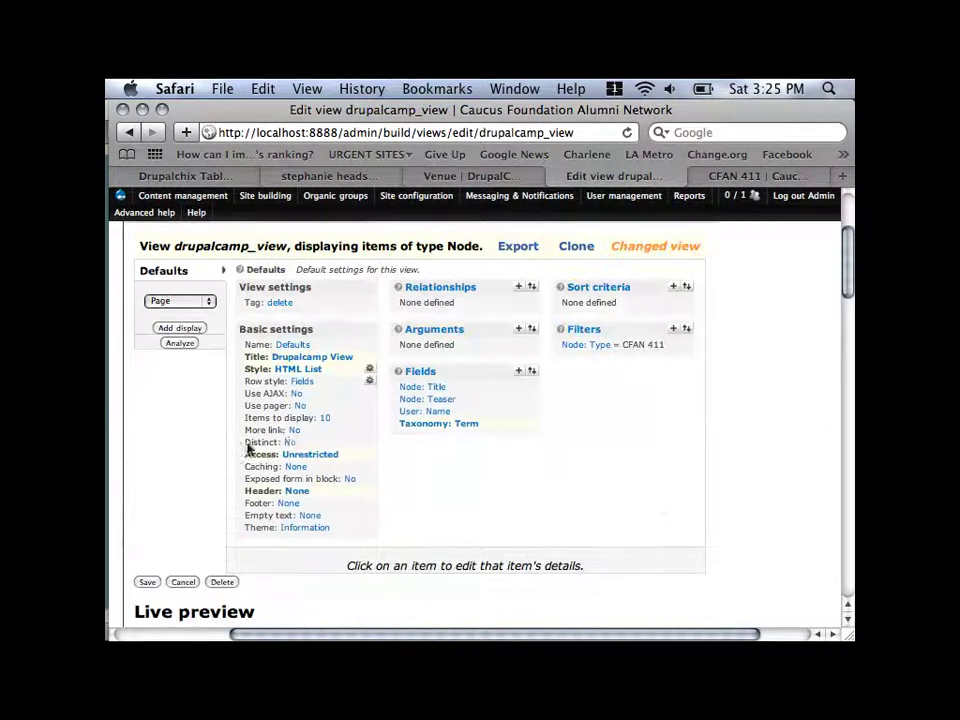
click(330, 424)
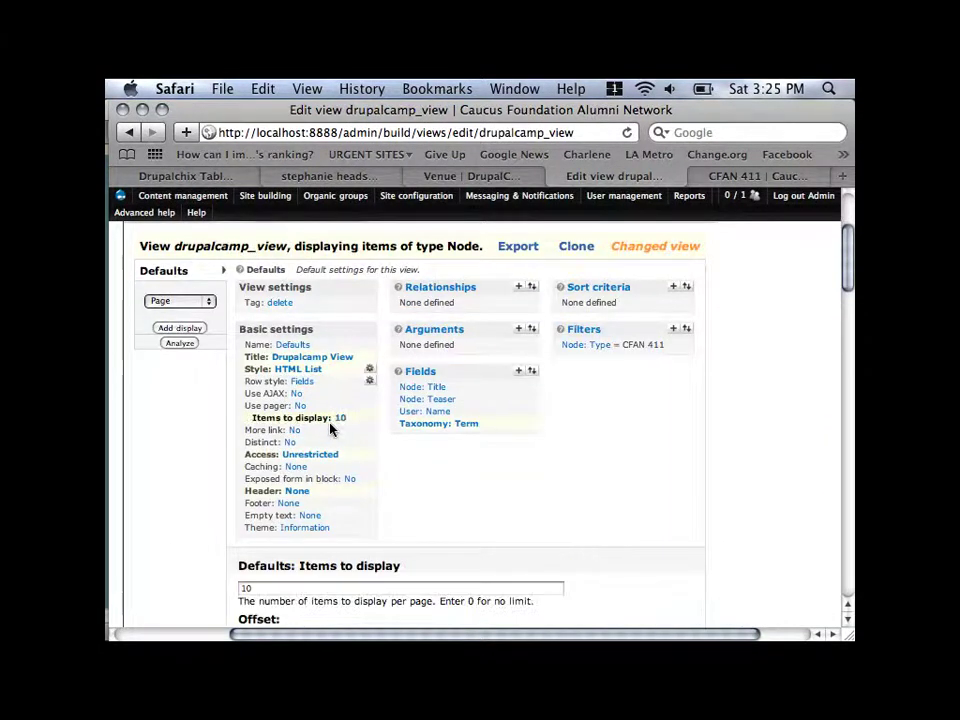
click(280, 591)
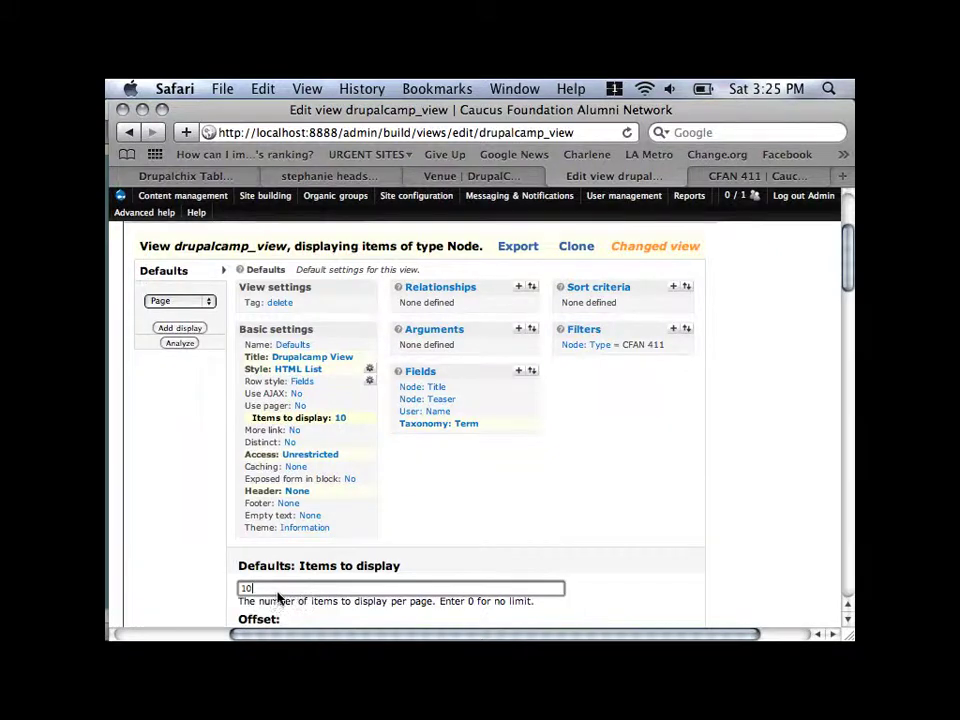
drag(279, 592, 240, 588)
text(20)
scroll(662, 494, down, 5)
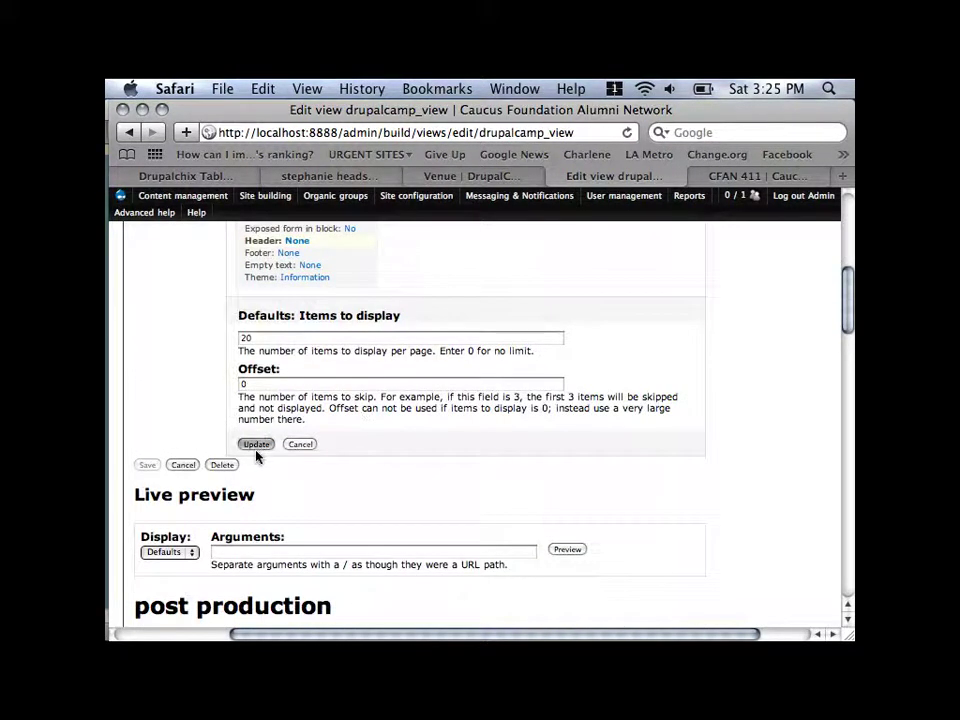
click(257, 444)
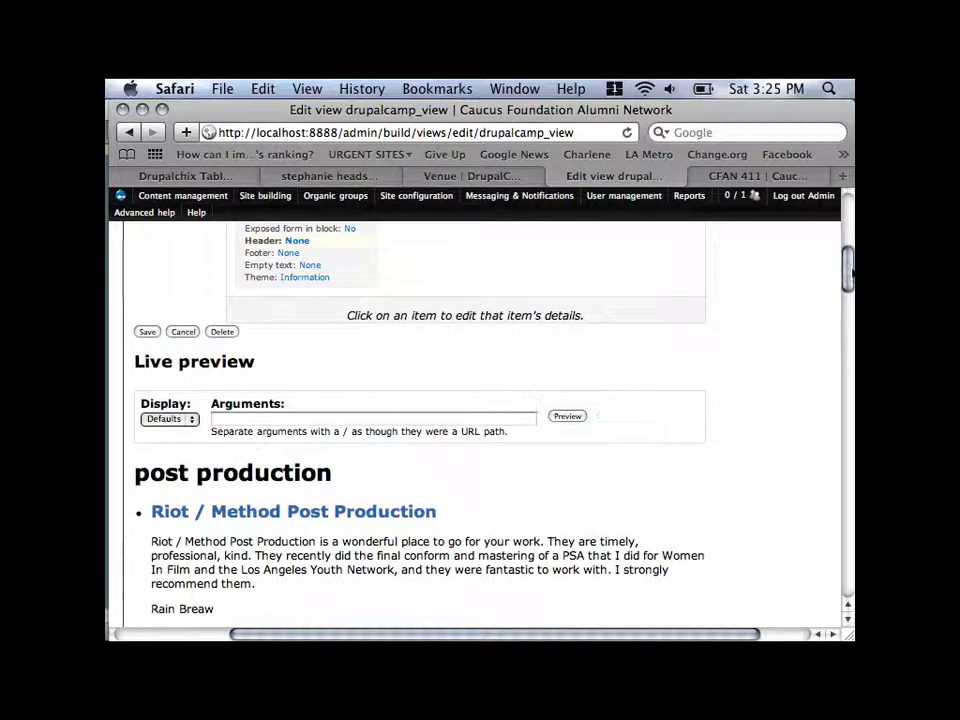
Enable the full pager for the view and check the pager at the end of the live preview
mouse_move(849, 270)
mouse_down()
mouse_move(840, 465)
mouse_move(818, 558)
mouse_move(840, 485)
mouse_move(847, 253)
mouse_up()
click(305, 315)
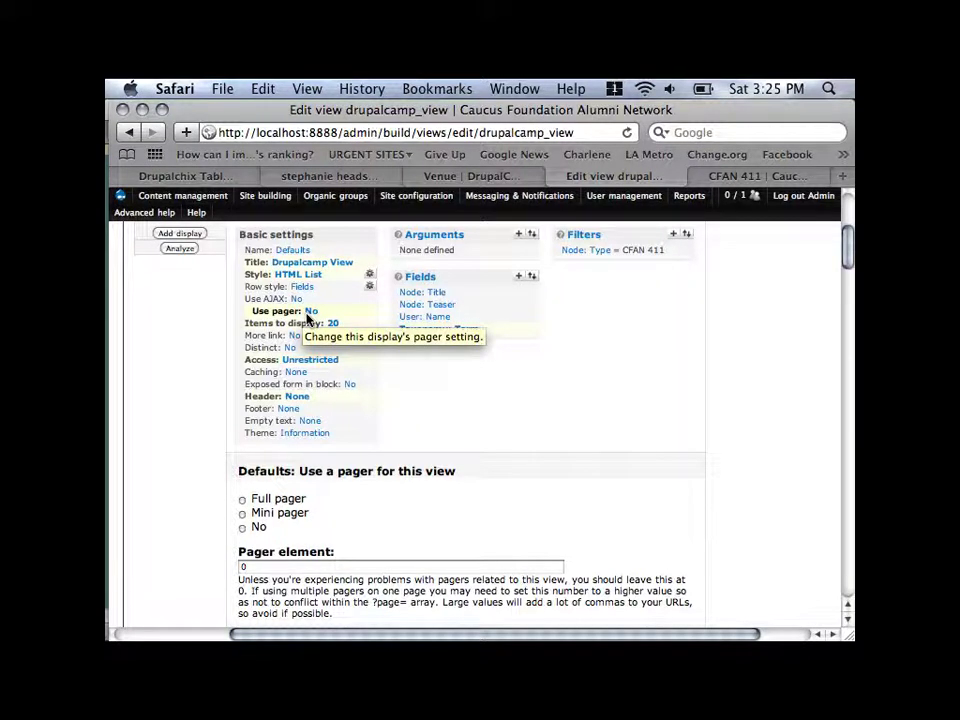
click(243, 500)
scroll(528, 470, down, 2)
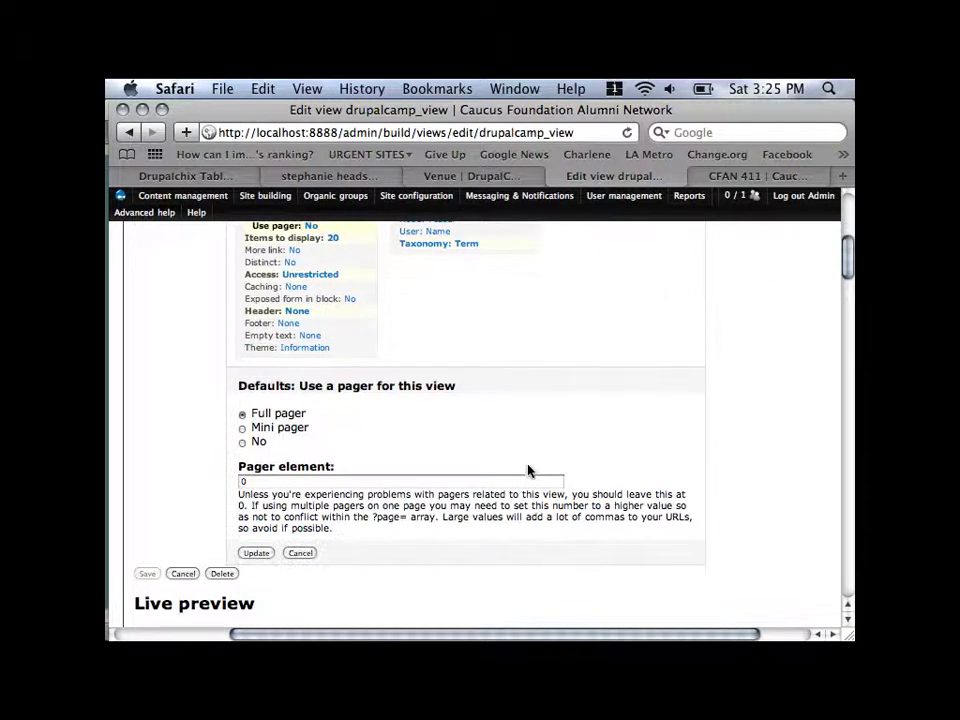
click(266, 554)
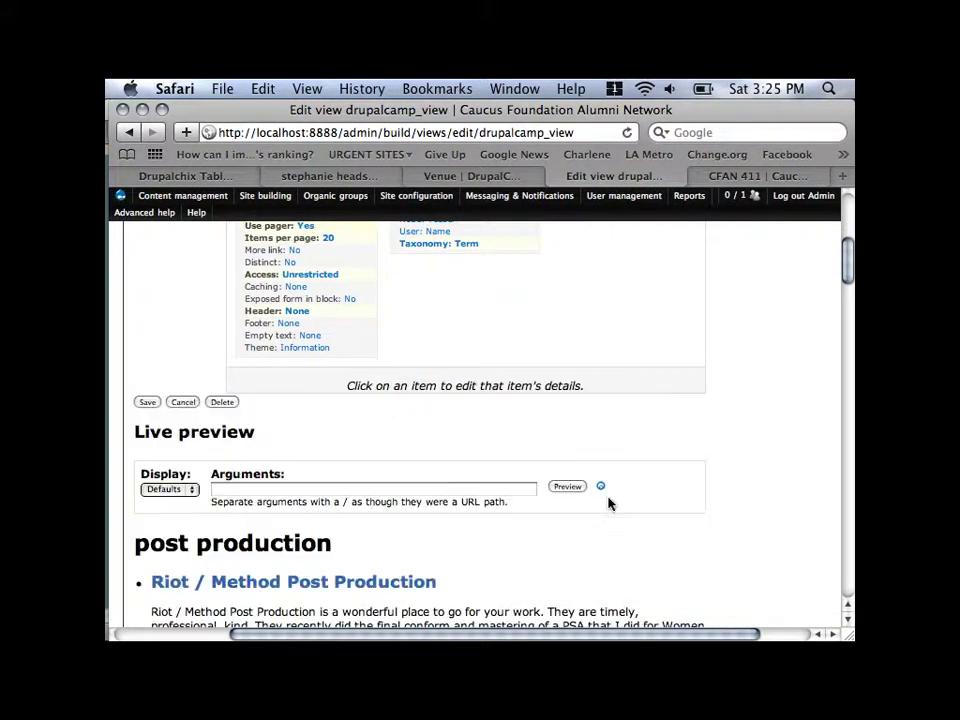
scroll(611, 504, down, 5)
scroll(610, 502, down, 20)
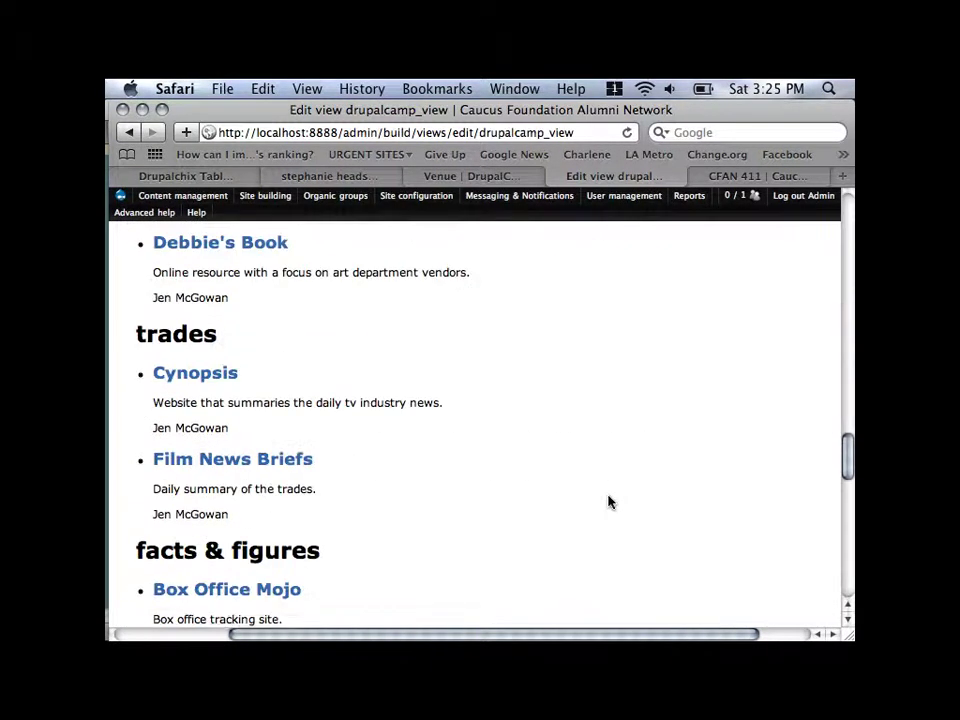
scroll(605, 501, down, 10)
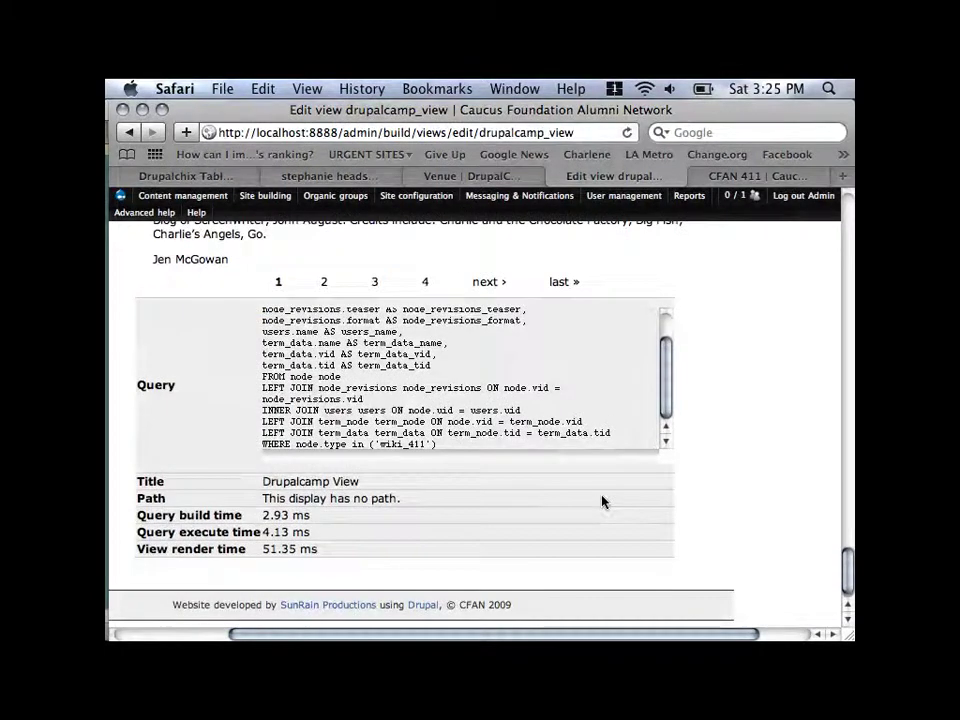
scroll(603, 501, up, 4)
scroll(603, 501, up, 2)
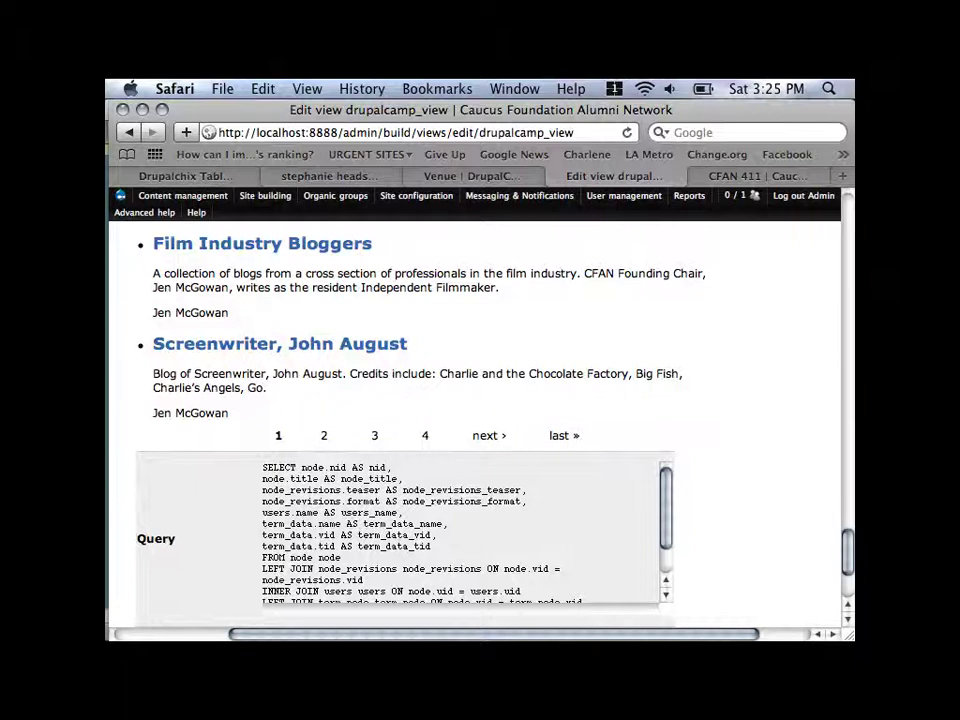
Save the changed drupalcamp_view with its grouped HTML list and pager settings
drag(848, 548, 848, 237)
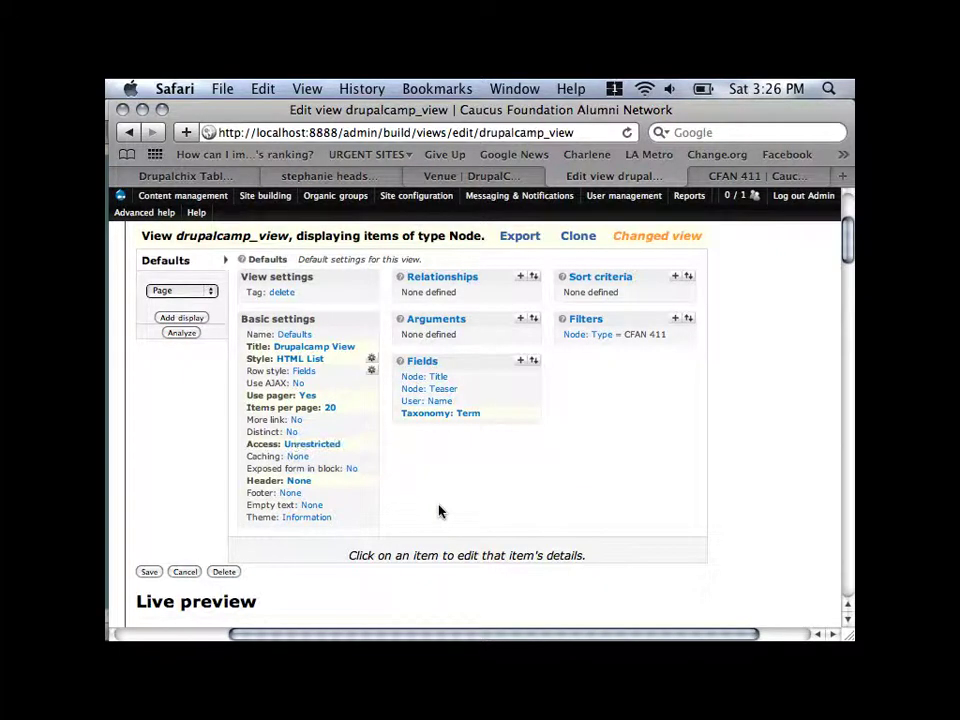
scroll(439, 510, down, 1)
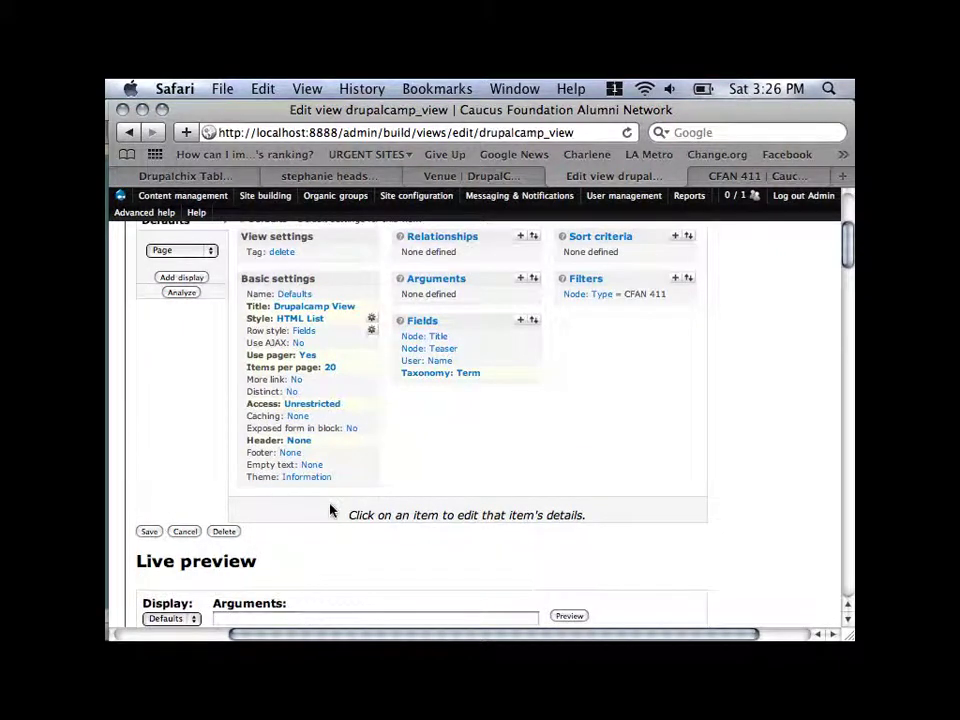
scroll(300, 510, up, 2)
scroll(330, 510, down, 1)
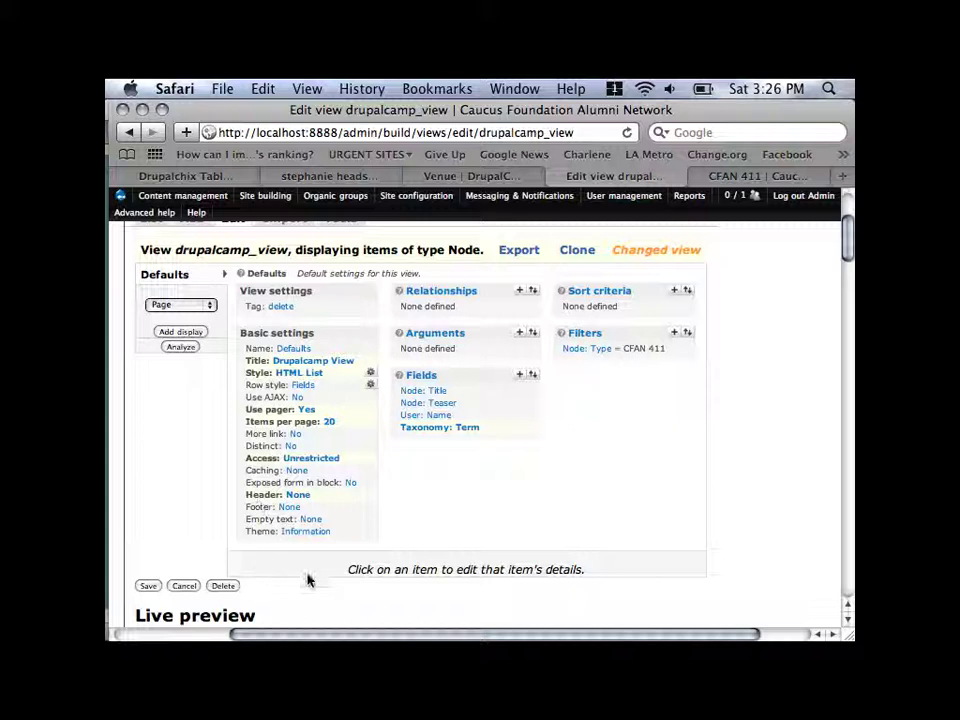
click(152, 587)
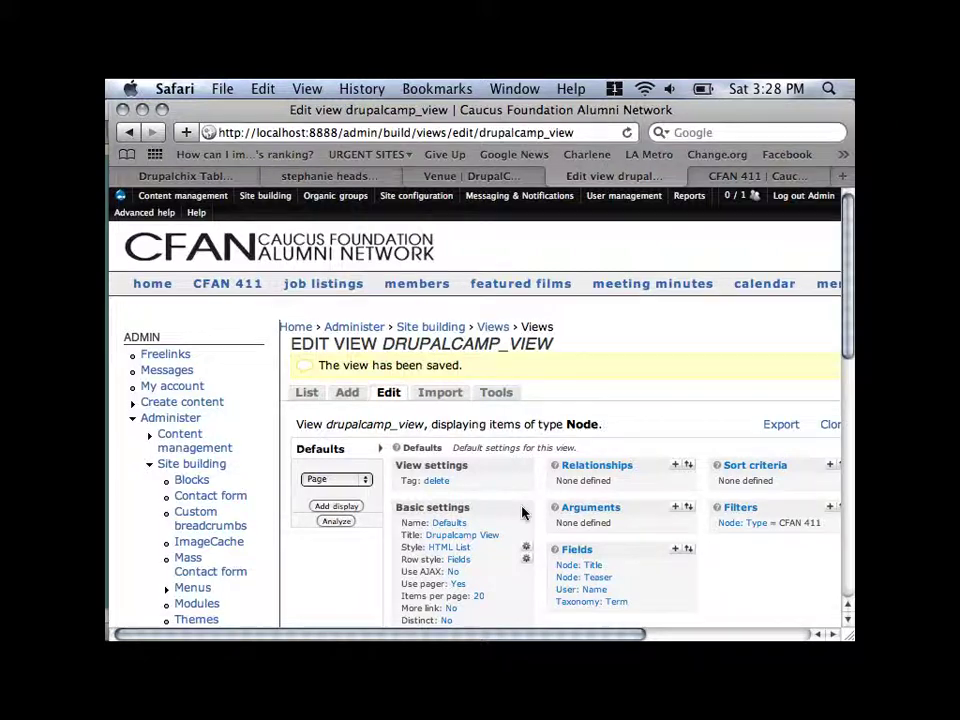
Generate the live preview of the saved view with the Defaults display and look through its grouped listings
scroll(522, 530, down, 3)
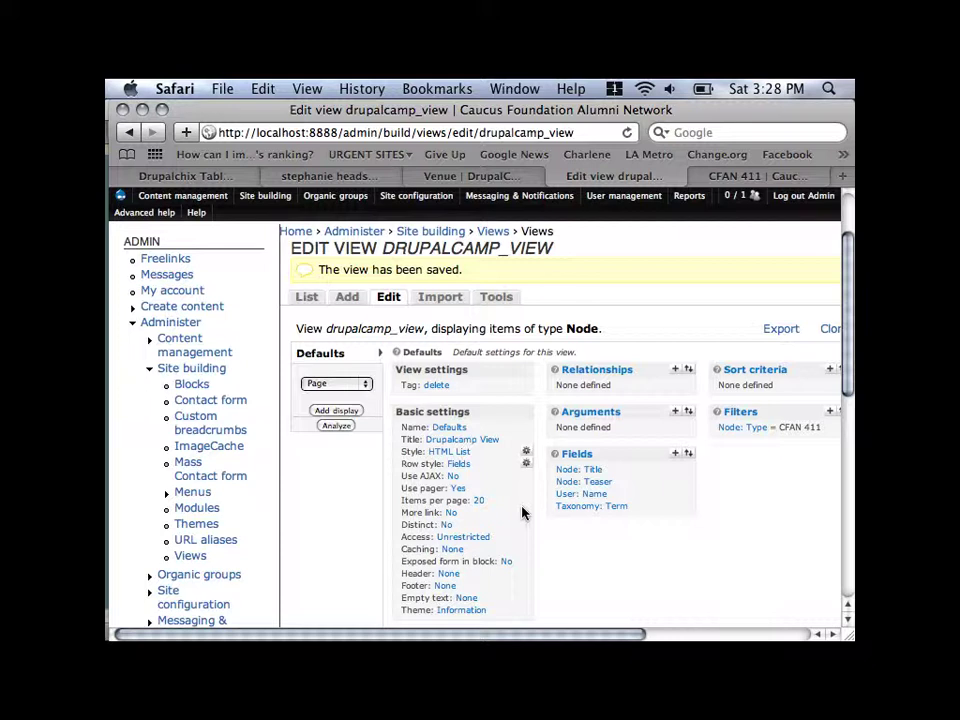
scroll(522, 513, down, 15)
scroll(522, 513, up, 7)
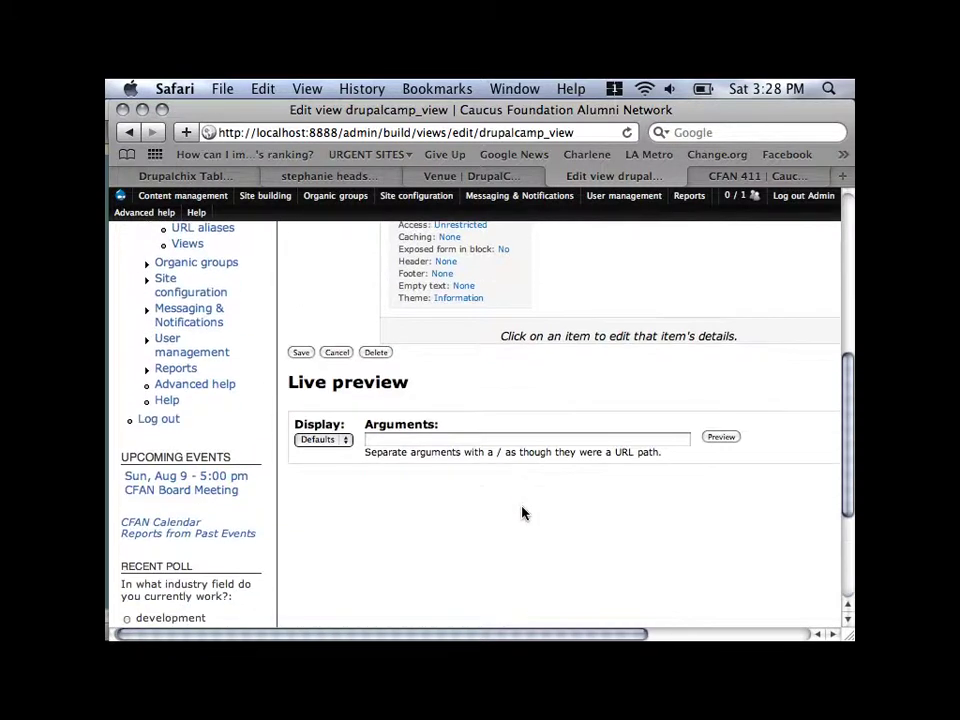
click(722, 437)
scroll(754, 500, down, 5)
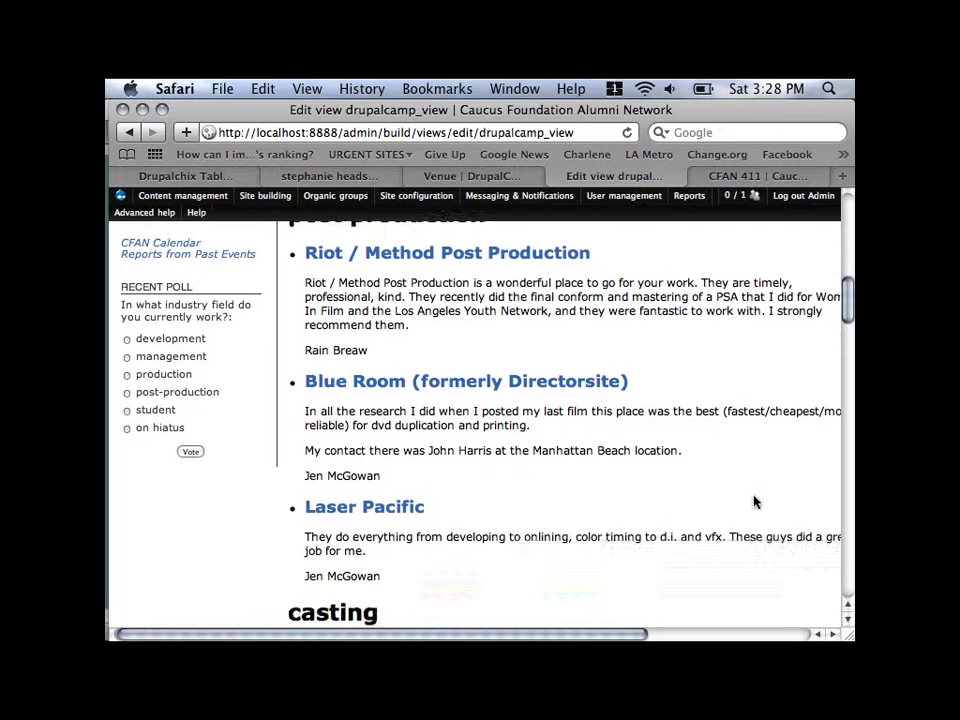
scroll(754, 502, down, 10)
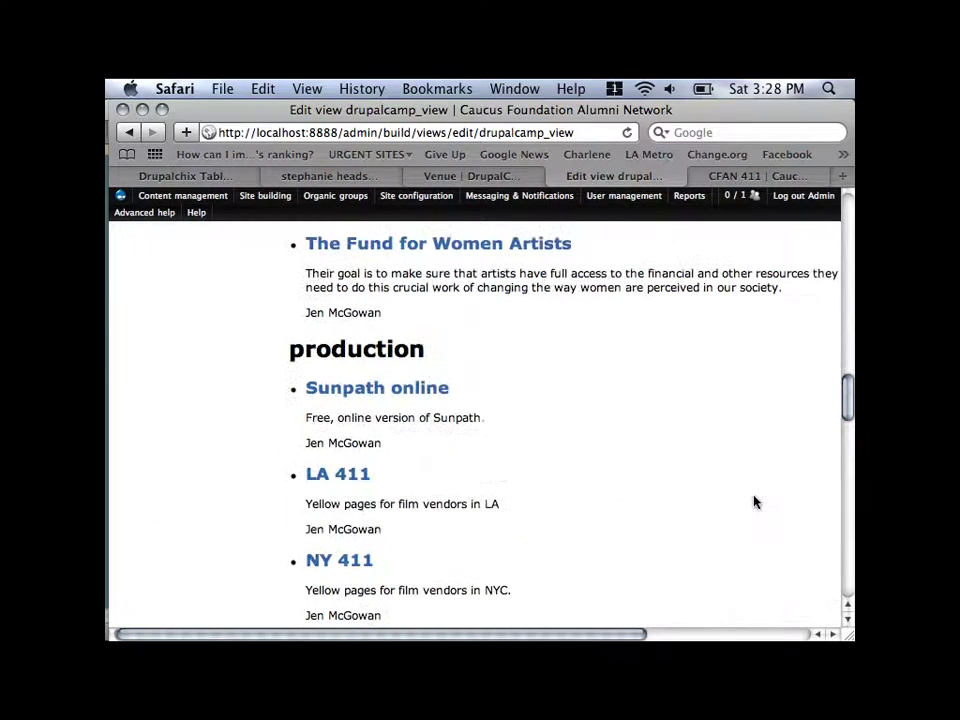
scroll(754, 502, down, 2)
scroll(754, 502, up, 5)
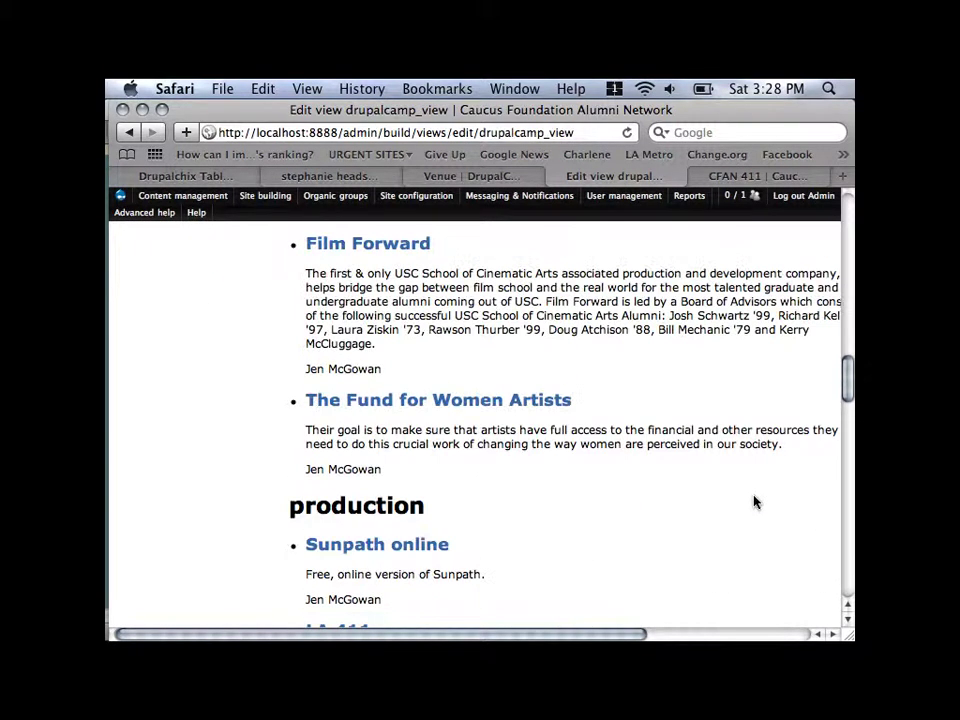
scroll(754, 502, up, 10)
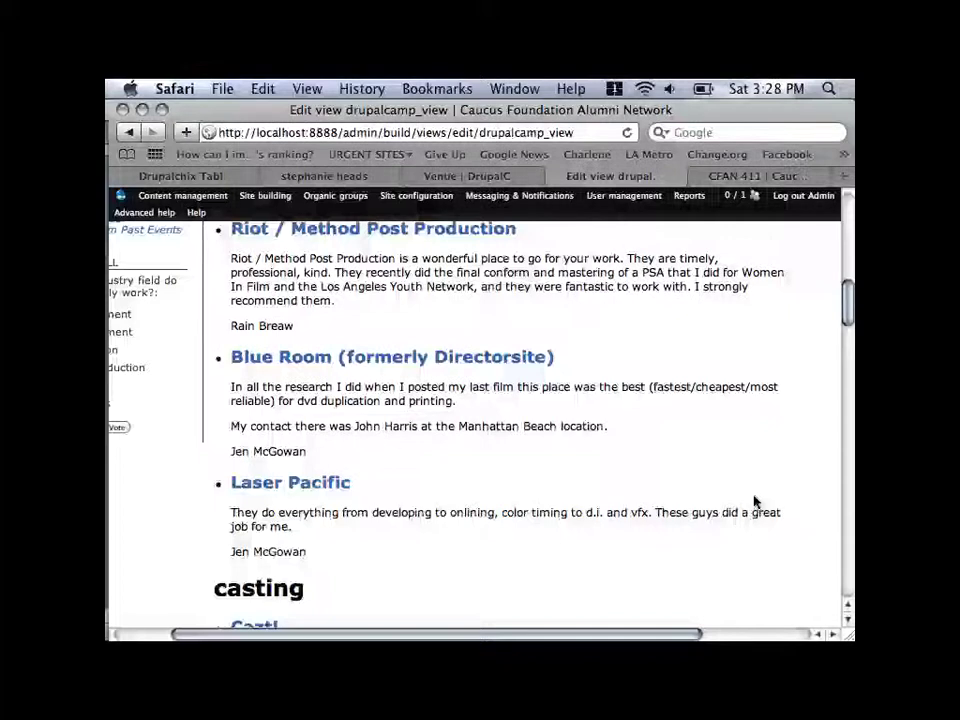
scroll(754, 502, up, 3)
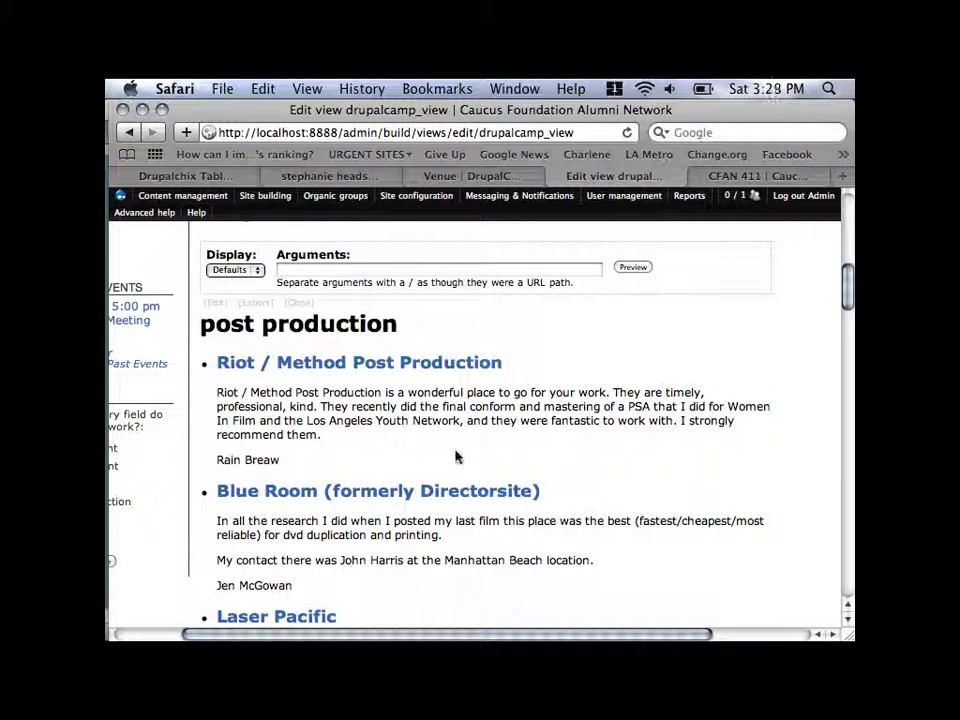
Examine the order of the taxonomy term headings and of the listings under each one in the live preview
scroll(456, 534, down, 5)
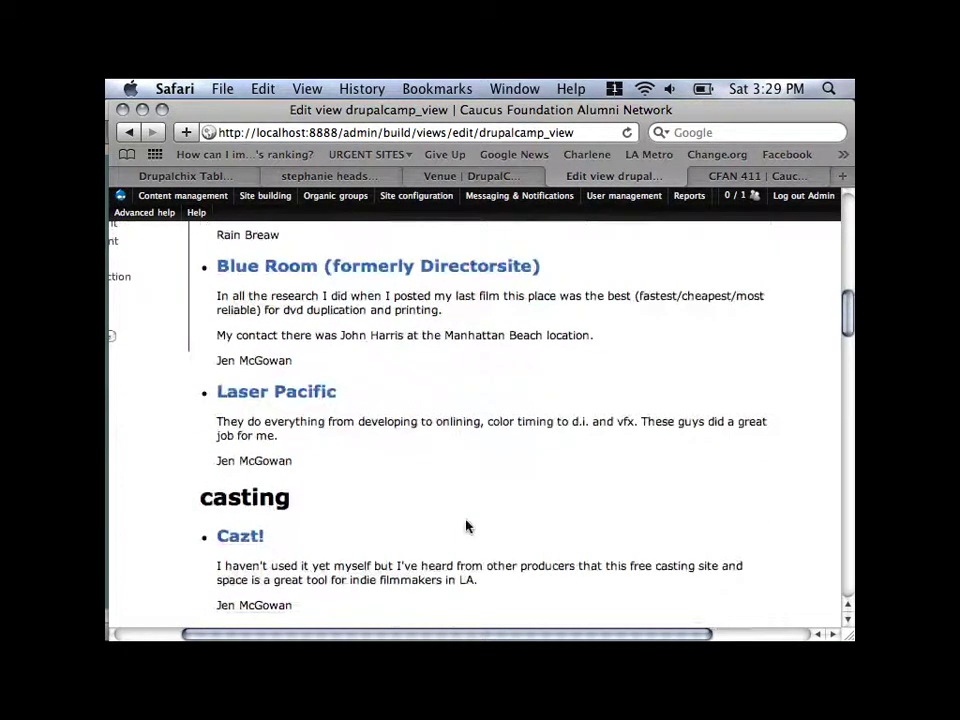
scroll(465, 525, up, 1)
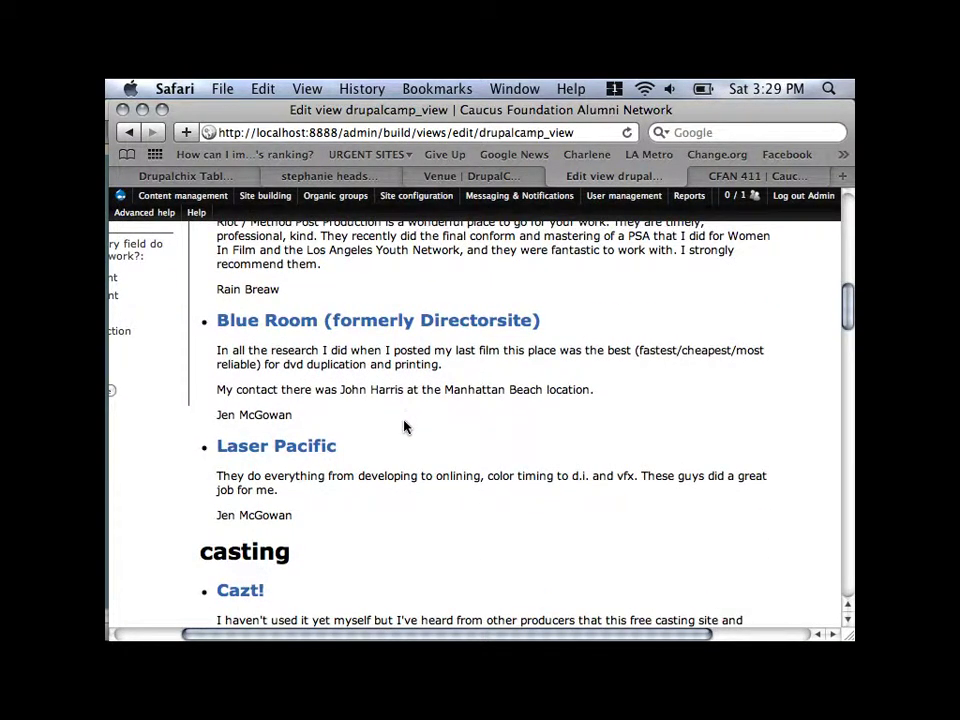
scroll(405, 426, down, 3)
scroll(405, 427, down, 10)
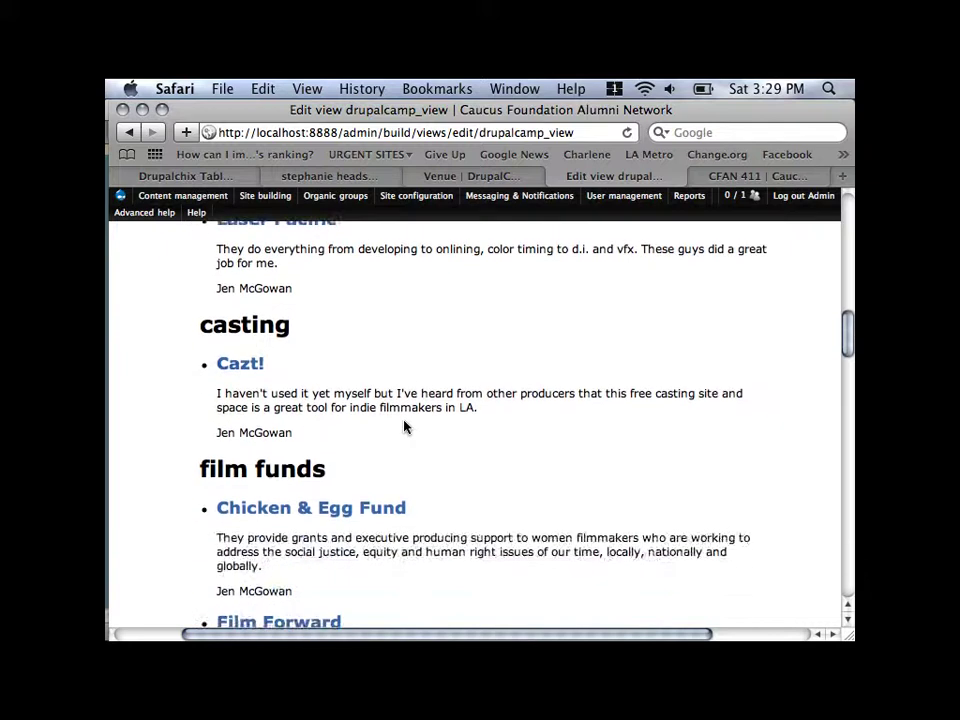
scroll(405, 425, down, 1)
scroll(405, 425, up, 6)
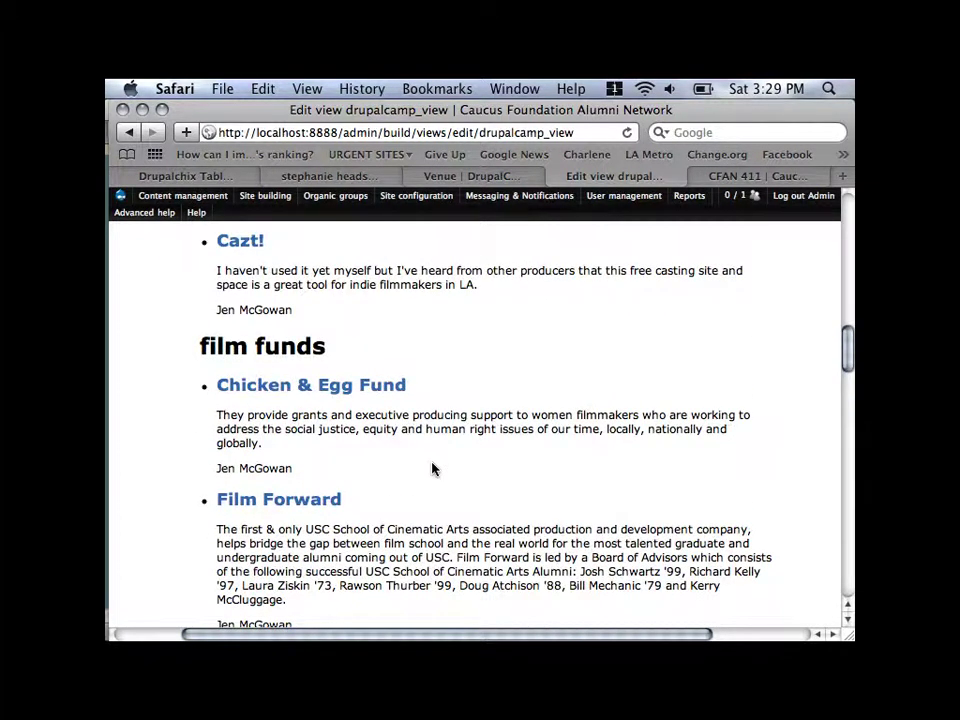
scroll(433, 468, down, 1)
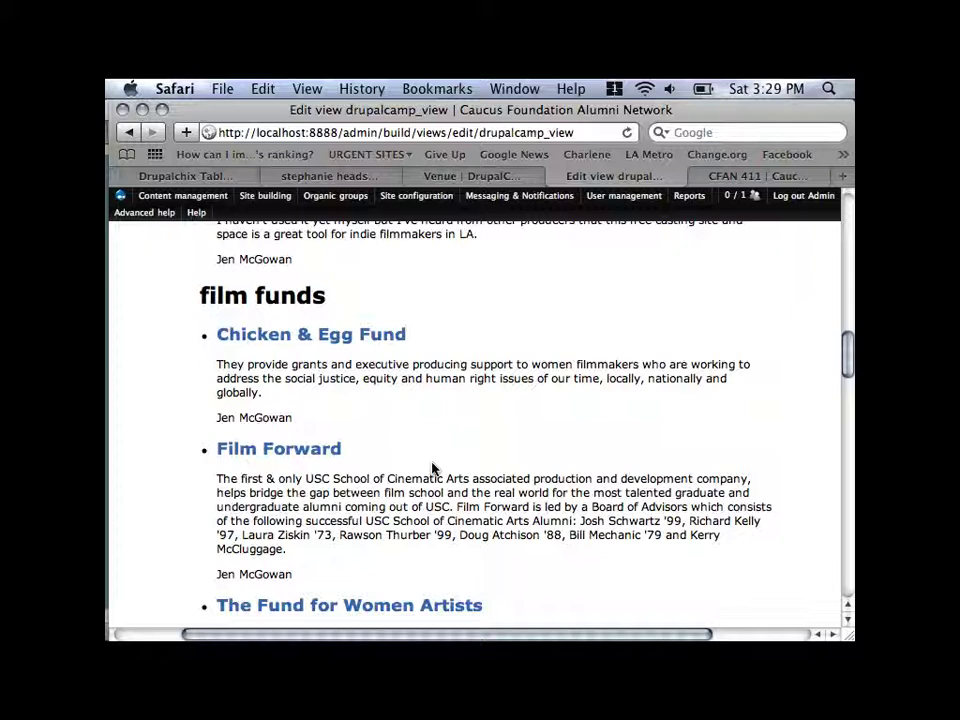
scroll(768, 350, up, 15)
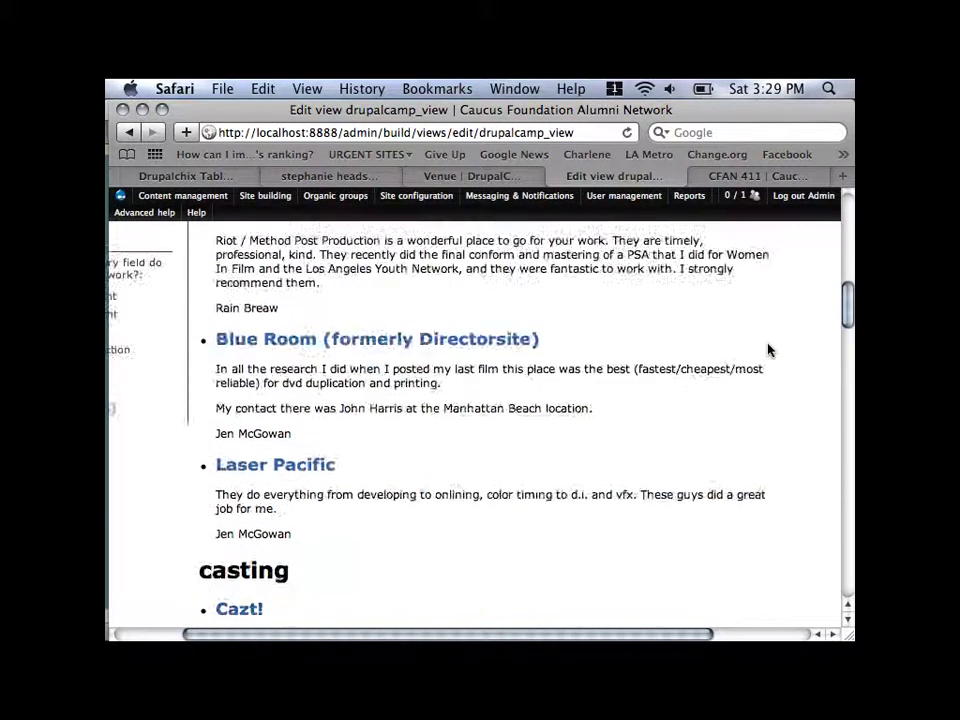
scroll(768, 350, down, 5)
scroll(768, 350, down, 1)
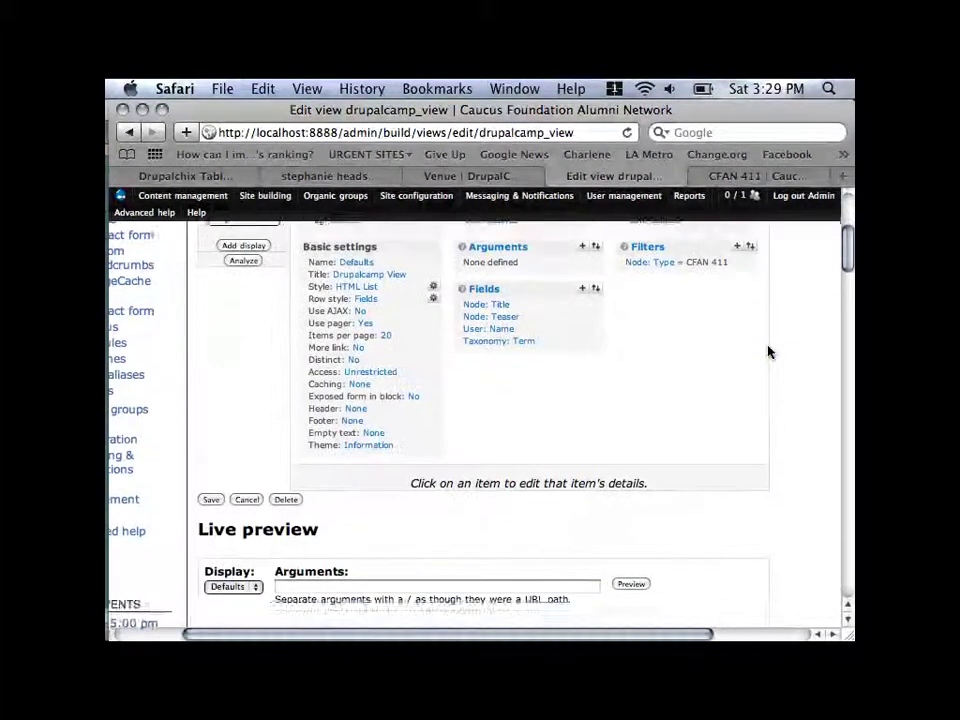
scroll(768, 350, up, 2)
Check the order of the category headings and their listings on the finished CFAN 411 page
click(758, 176)
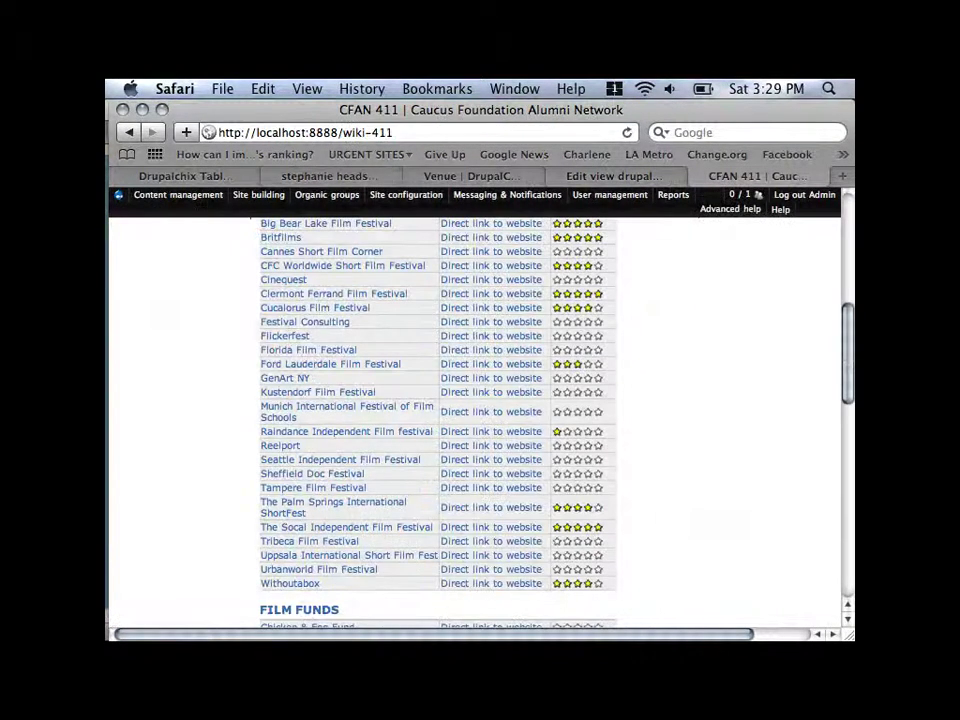
scroll(480, 420, up, 8)
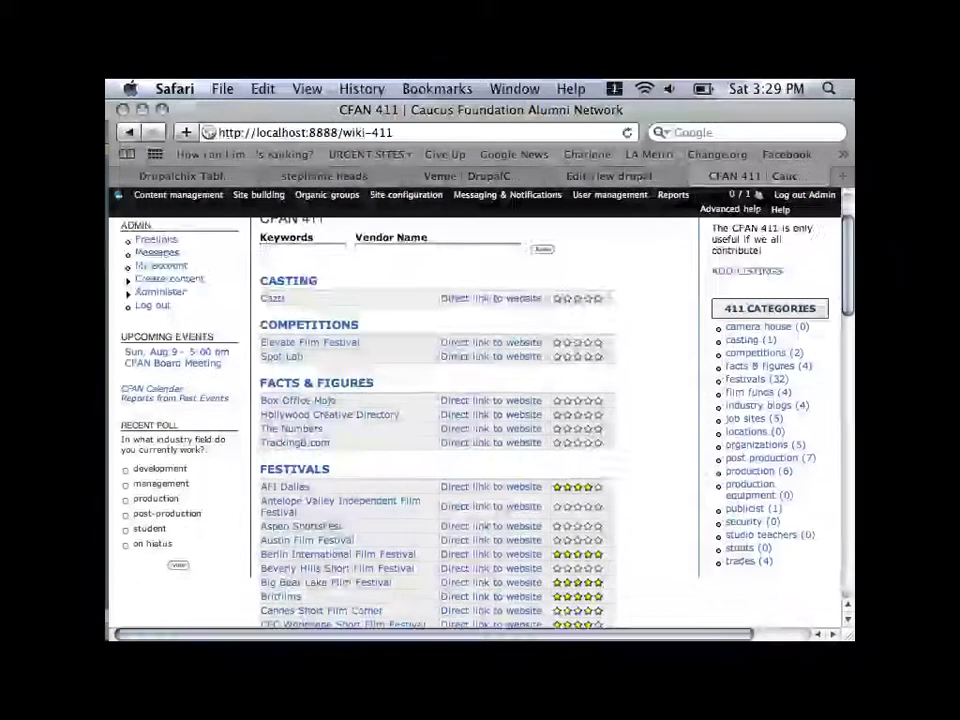
scroll(480, 420, down, 1)
mouse_move(278, 272)
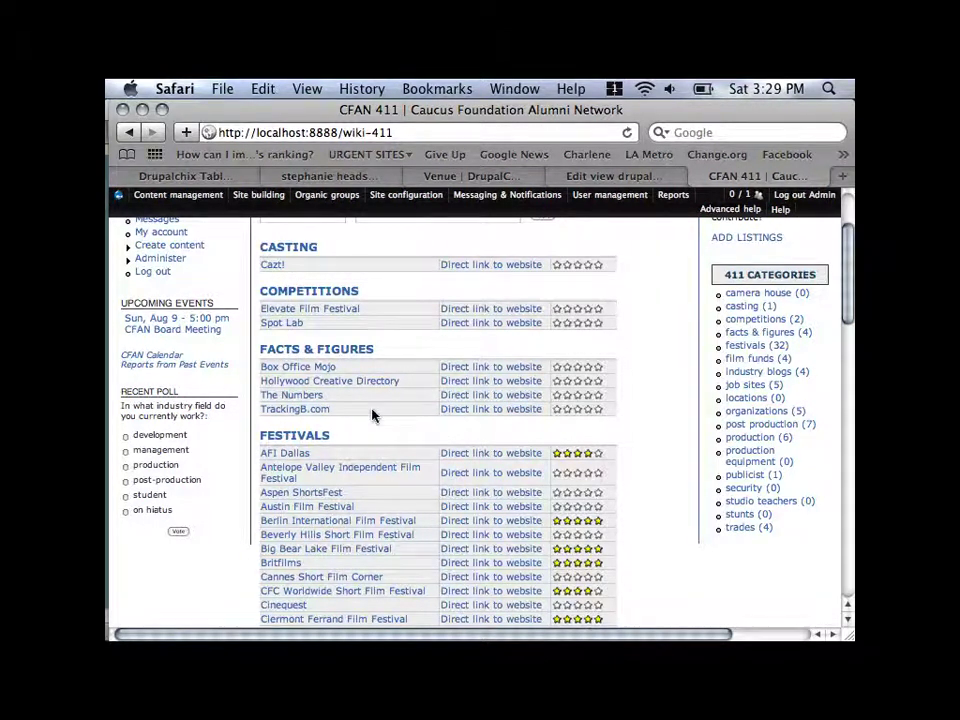
Return to the drupalcamp_view editor and add Node: Title from the Node group as a sort criterion
click(638, 177)
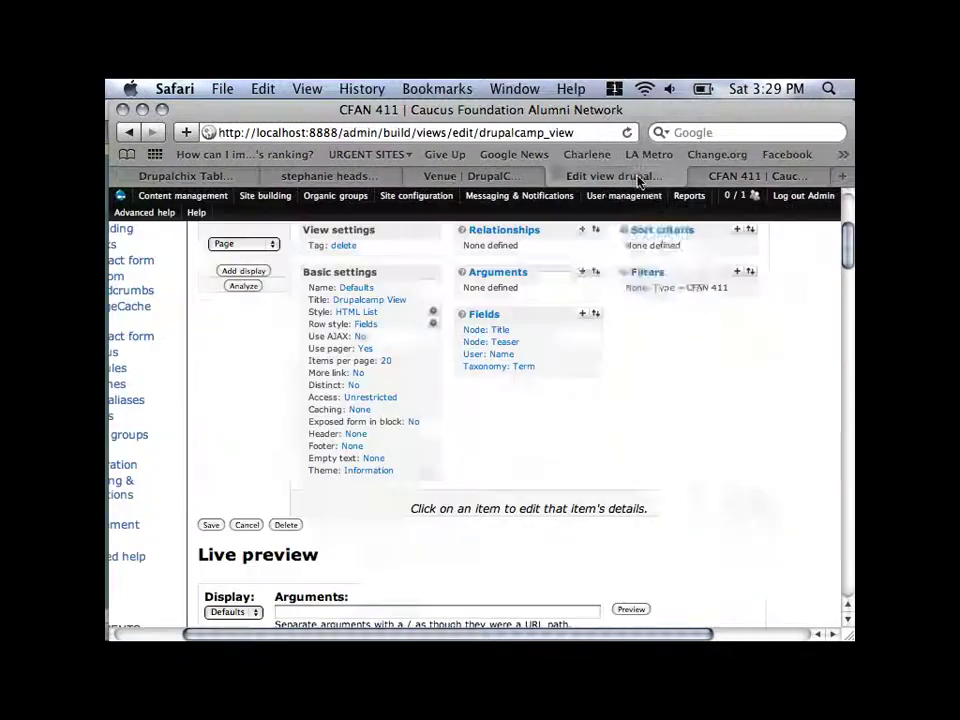
scroll(716, 372, up, 3)
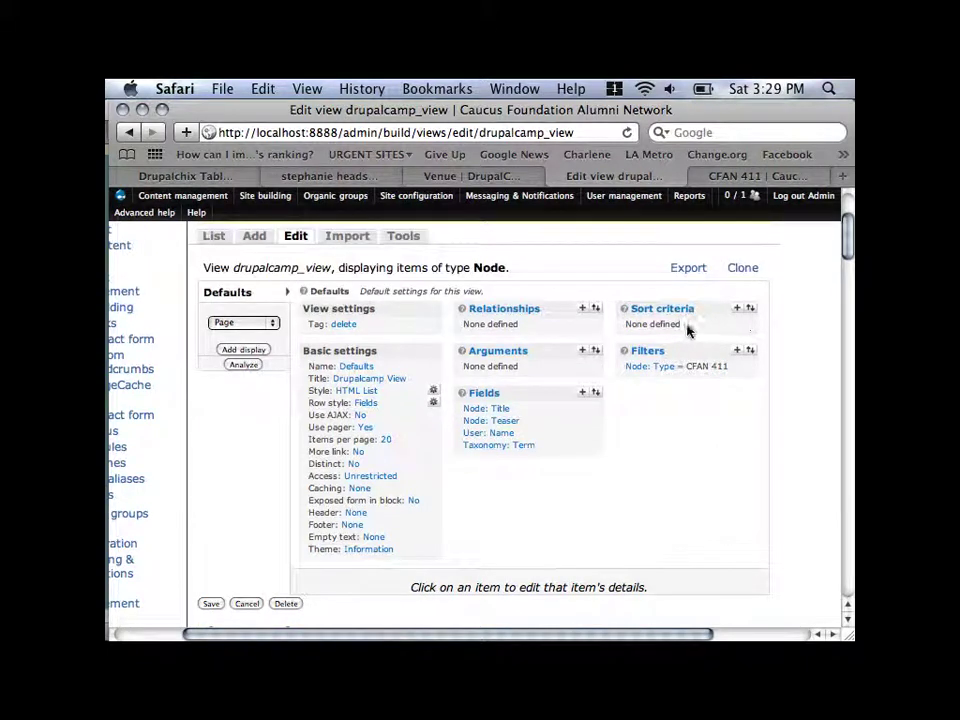
click(738, 310)
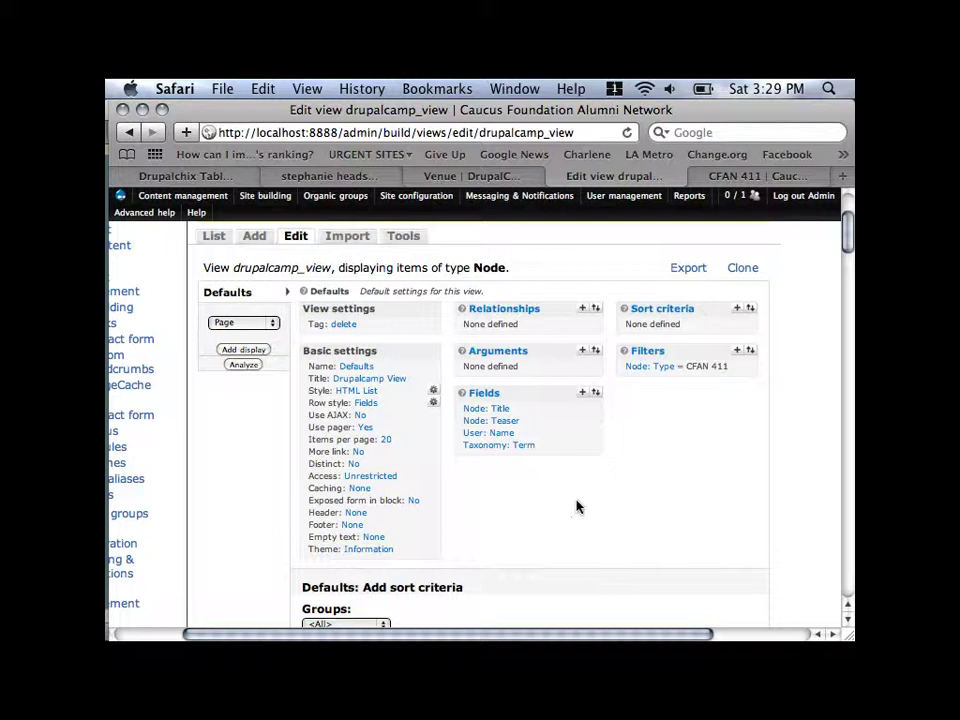
scroll(576, 508, down, 5)
click(365, 476)
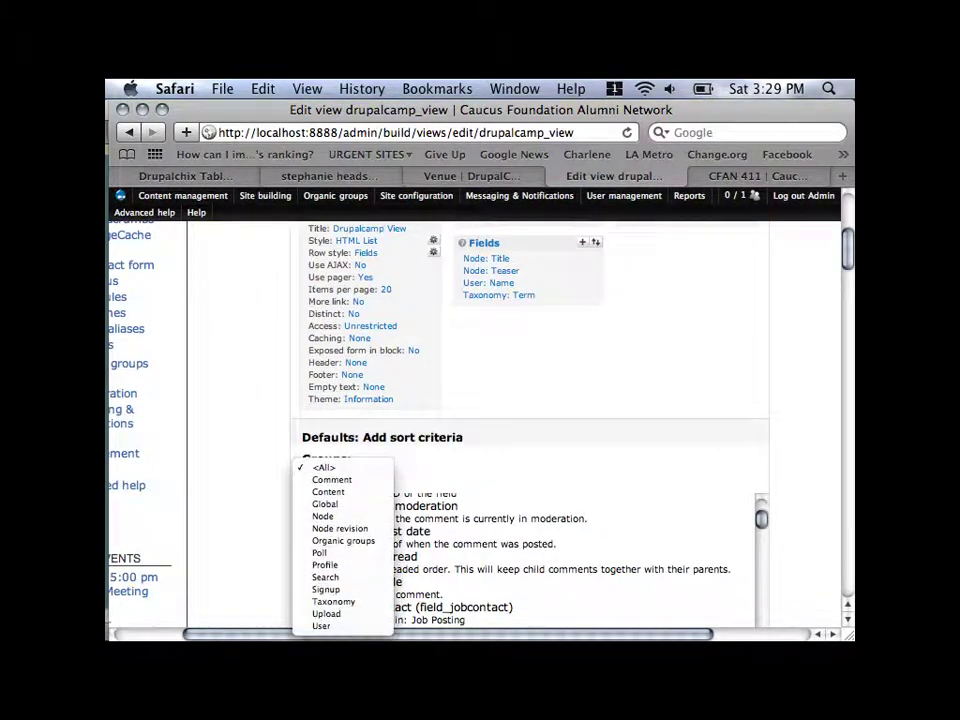
click(362, 517)
scroll(592, 537, down, 10)
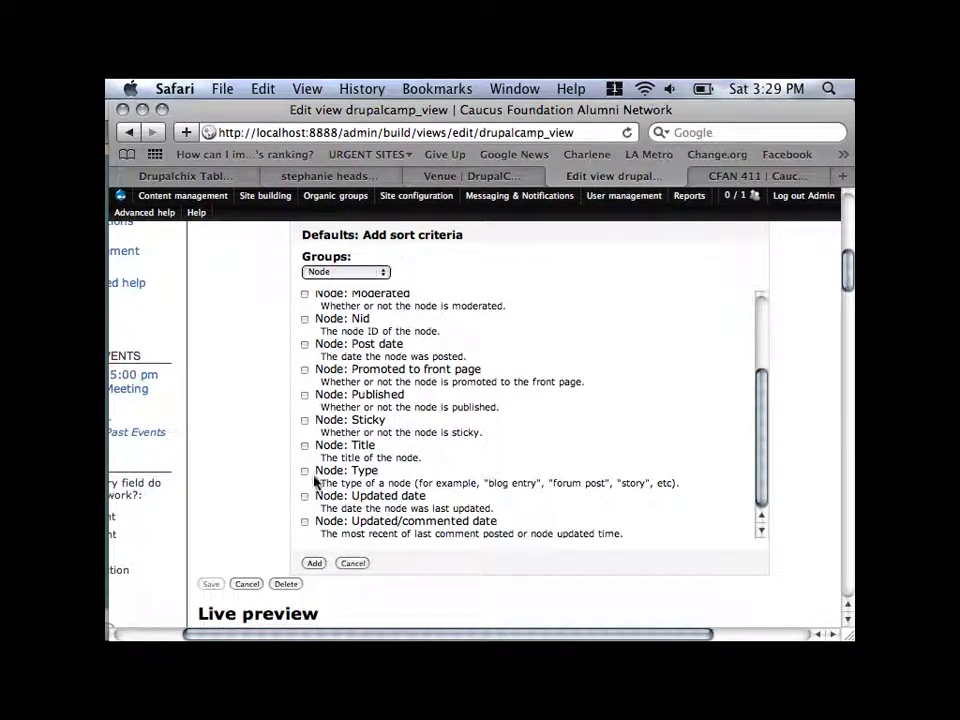
click(305, 471)
click(314, 564)
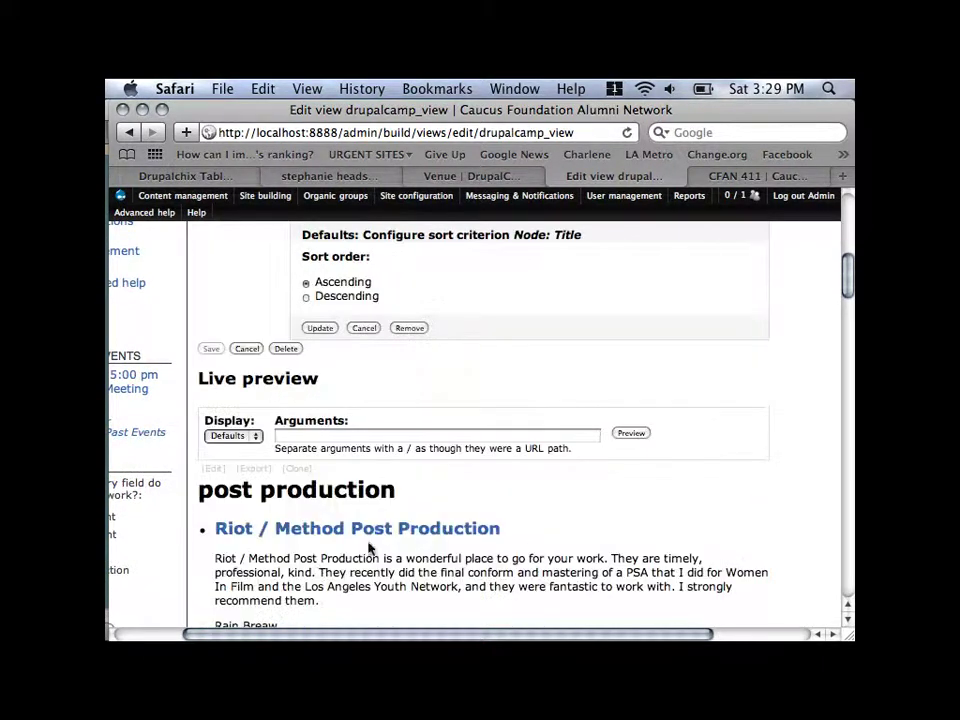
Set the Node: Title sort order to ascending and update the criterion
scroll(511, 513, up, 5)
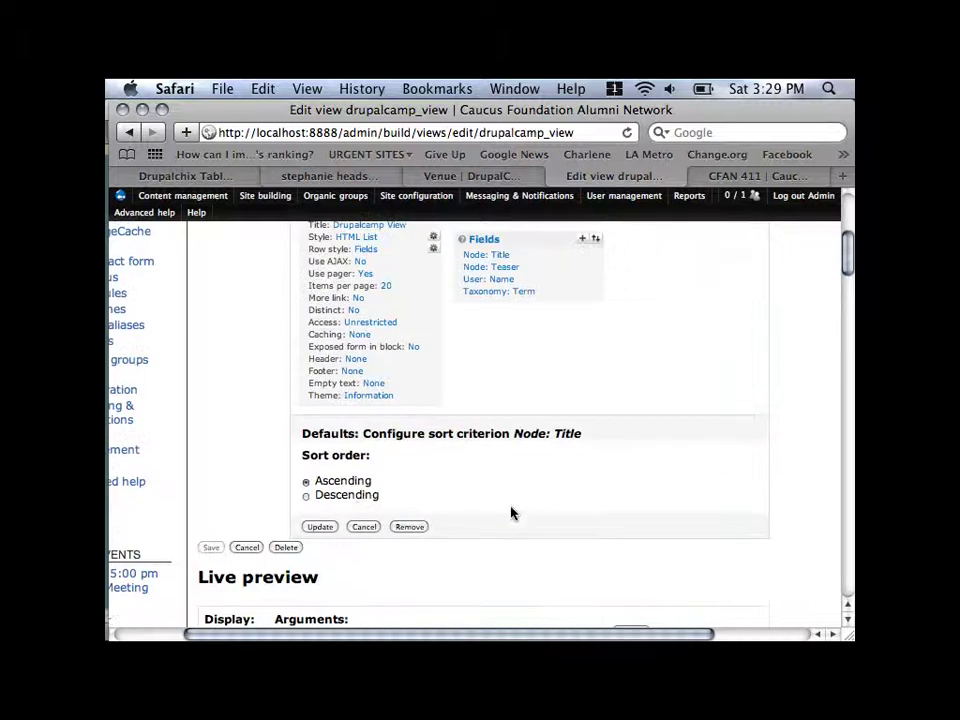
click(306, 483)
click(313, 528)
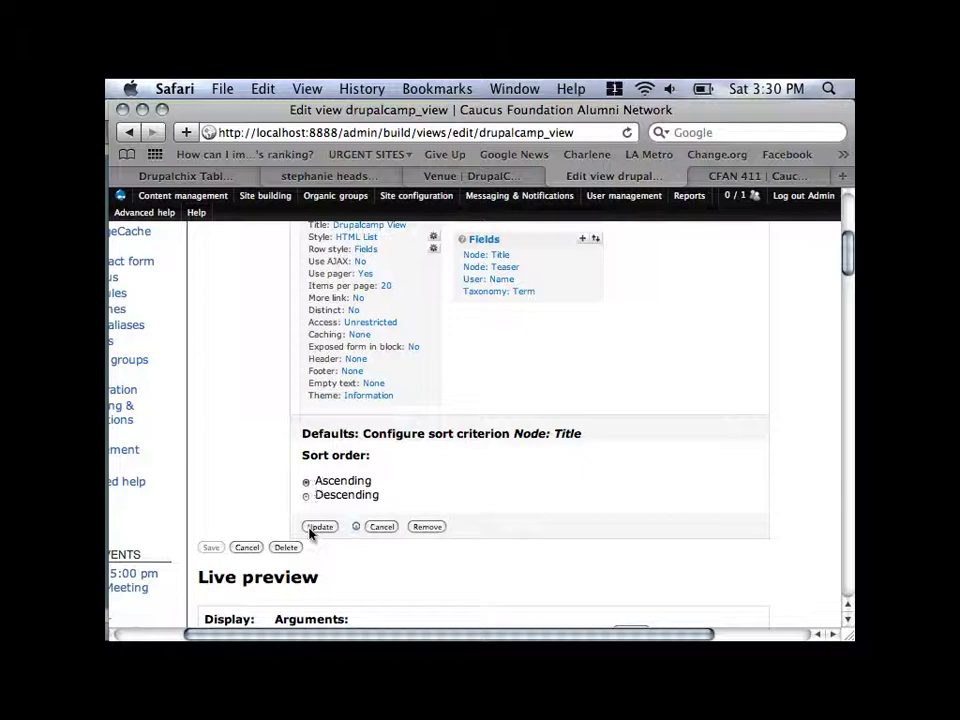
Examine how the title sort orders the listings and term headings in the live preview
scroll(523, 465, down, 8)
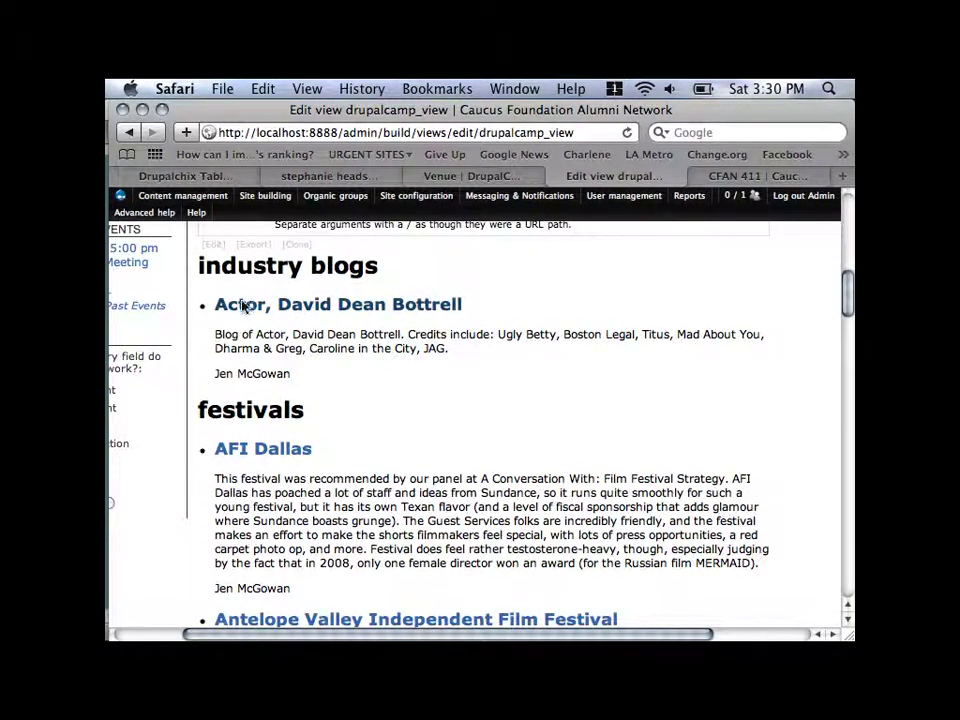
scroll(291, 480, down, 5)
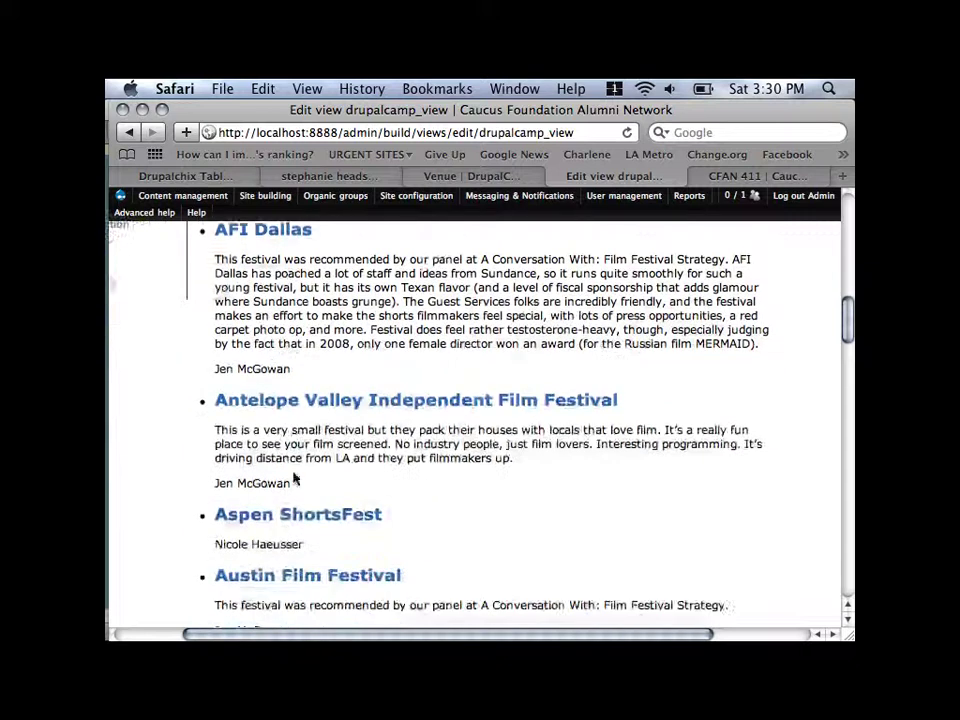
scroll(293, 478, up, 5)
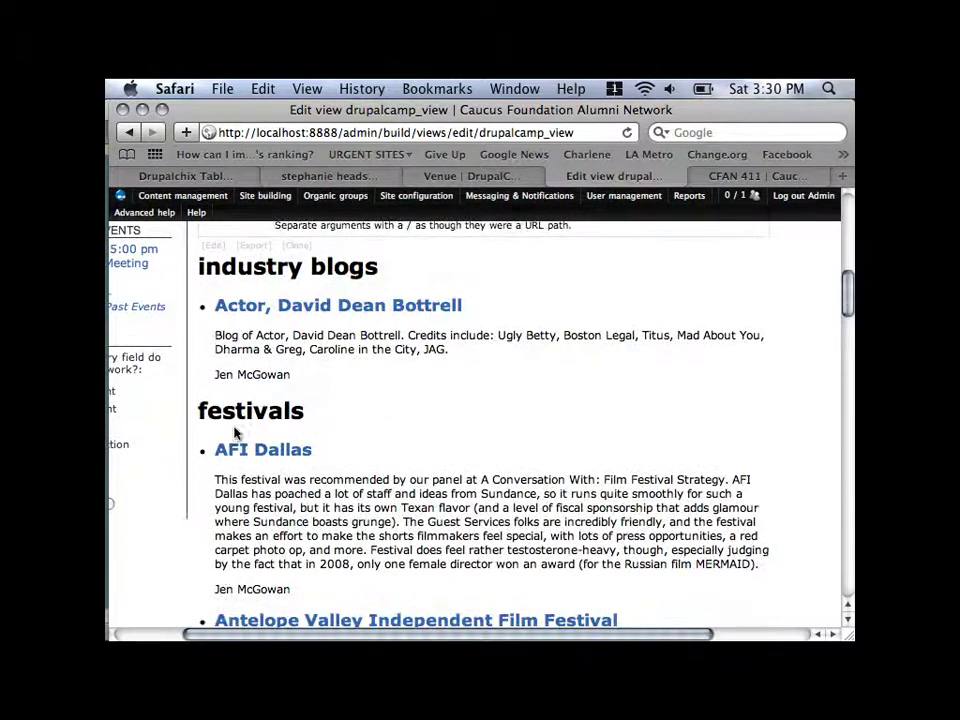
scroll(400, 470, down, 8)
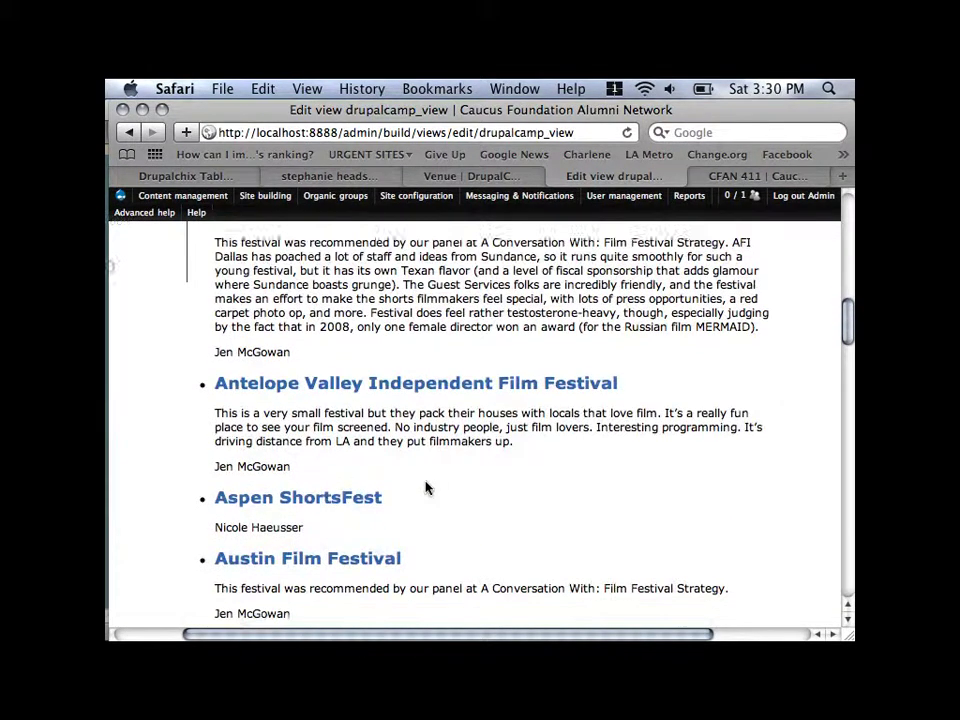
scroll(425, 487, down, 20)
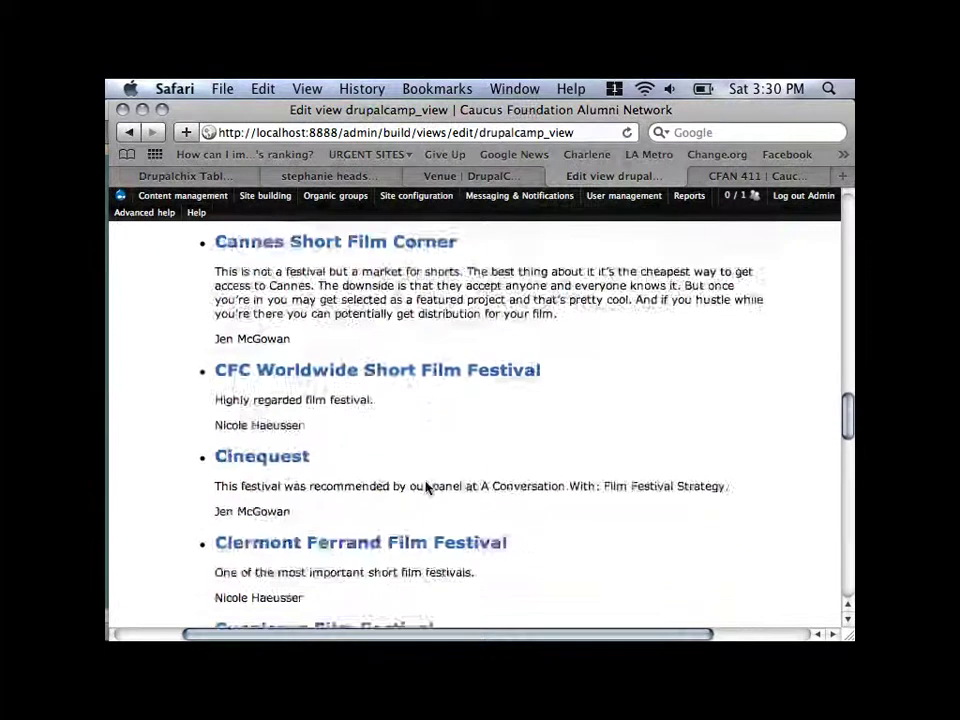
scroll(425, 487, up, 2)
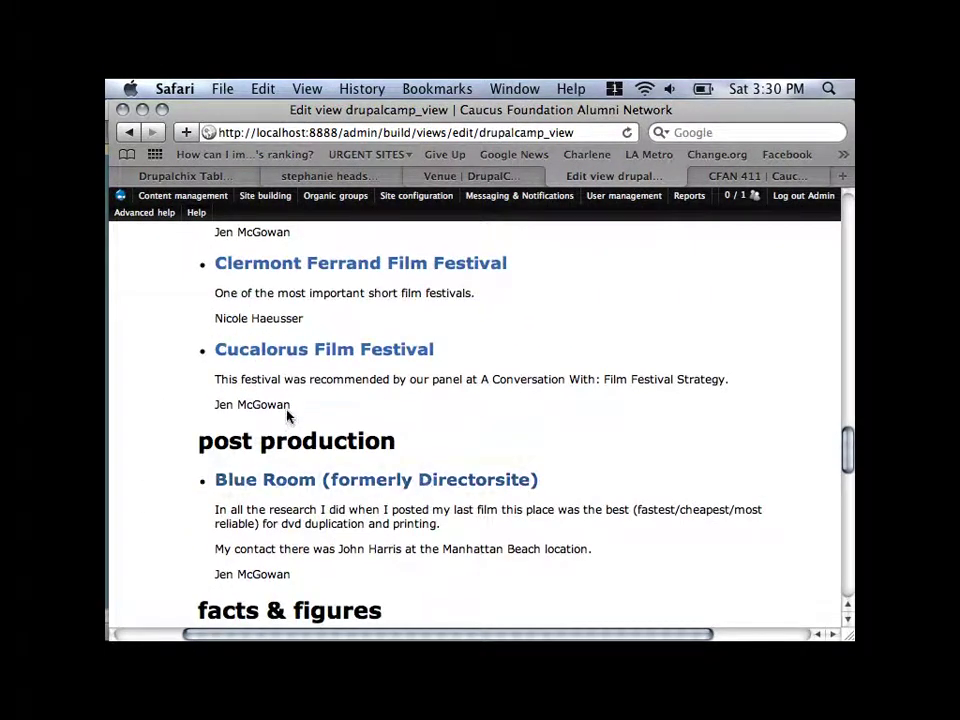
Add Taxonomy: Term from the Taxonomy group as a second sort criterion in ascending order
scroll(290, 412, up, 20)
scroll(287, 416, up, 2)
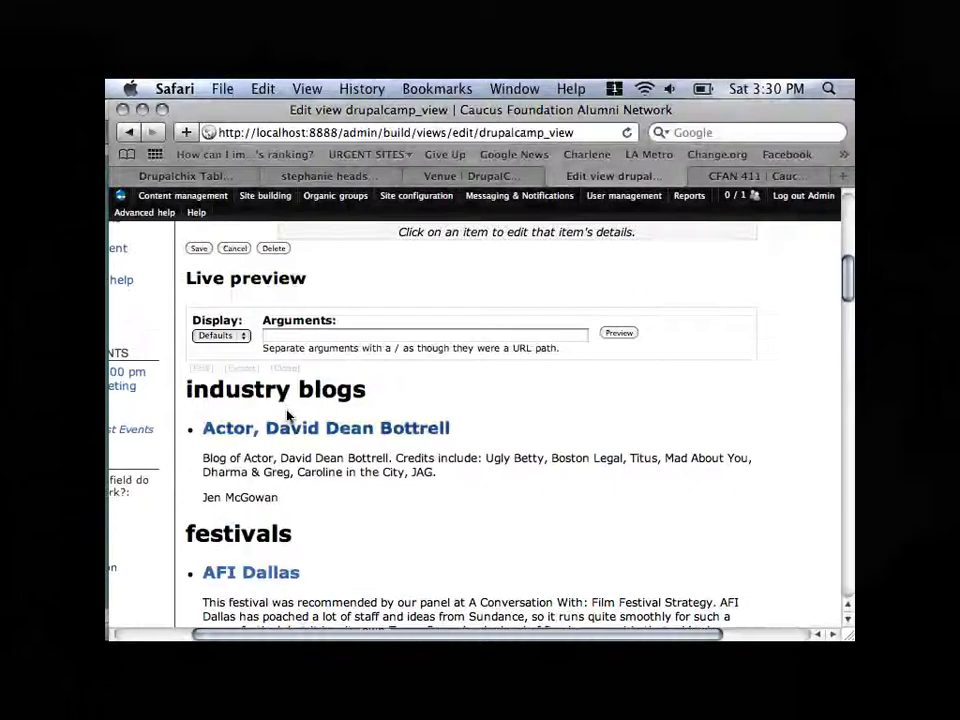
scroll(641, 343, up, 5)
scroll(642, 346, up, 3)
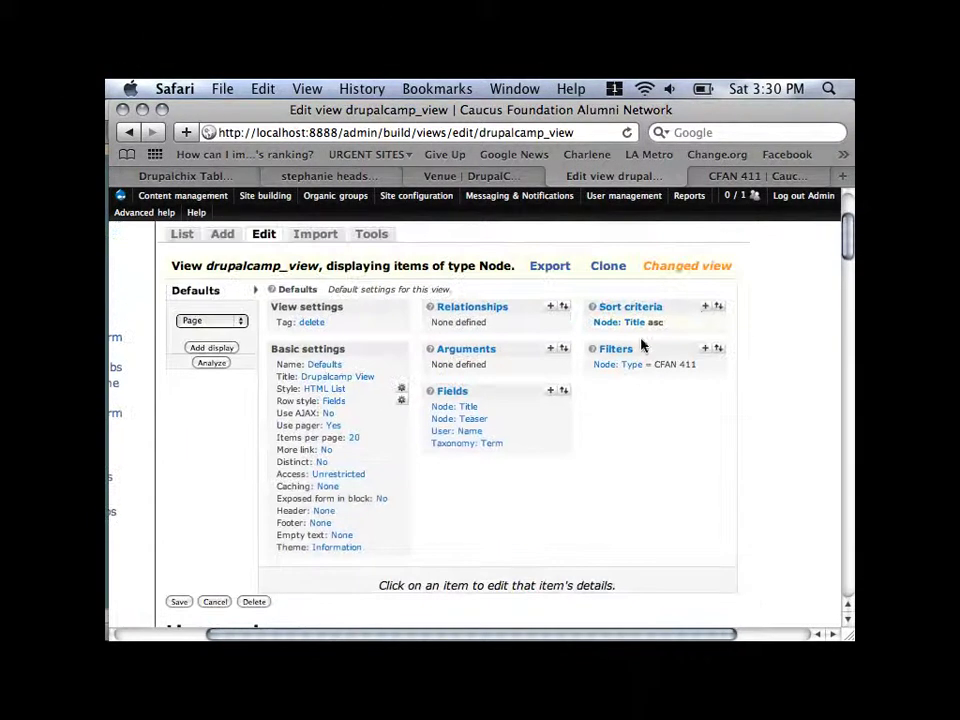
click(705, 307)
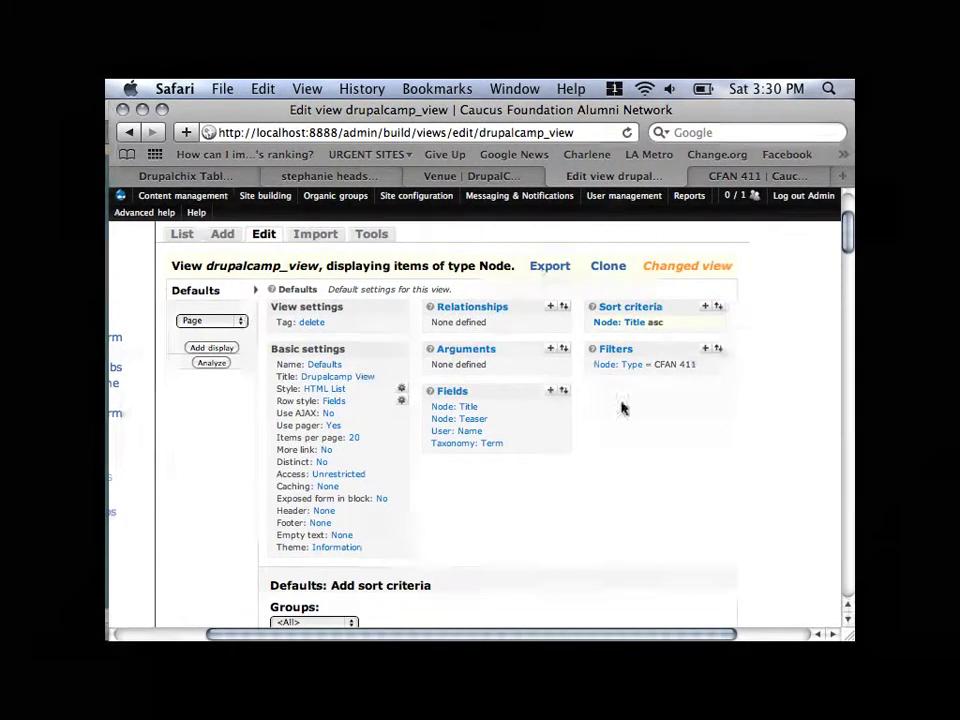
scroll(432, 568, down, 2)
scroll(432, 568, down, 10)
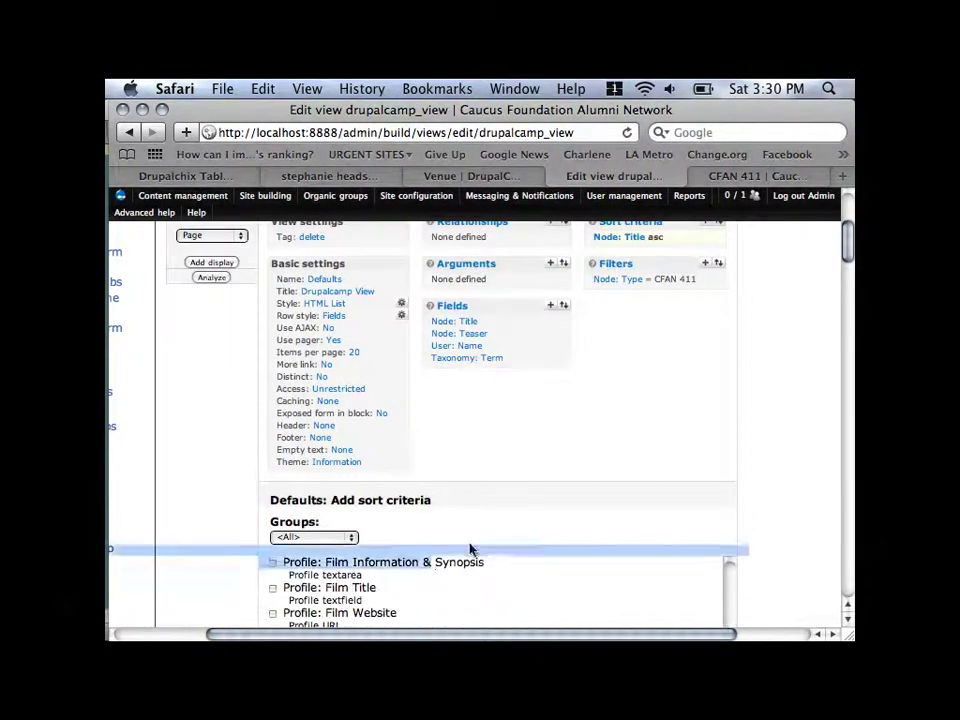
drag(471, 561, 797, 496)
scroll(797, 496, down, 8)
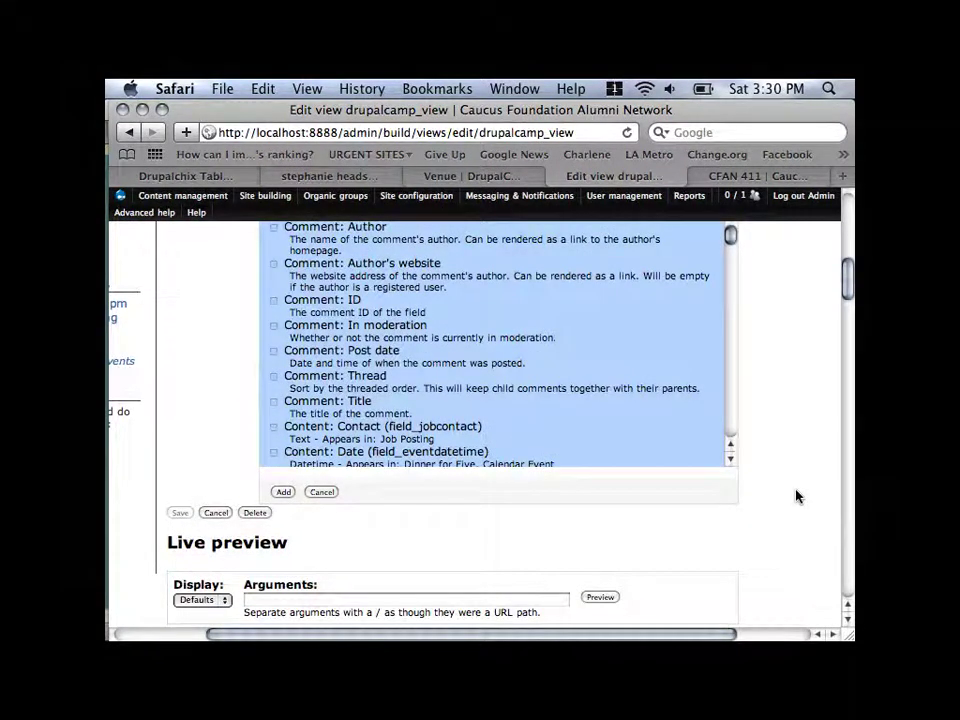
scroll(824, 465, up, 3)
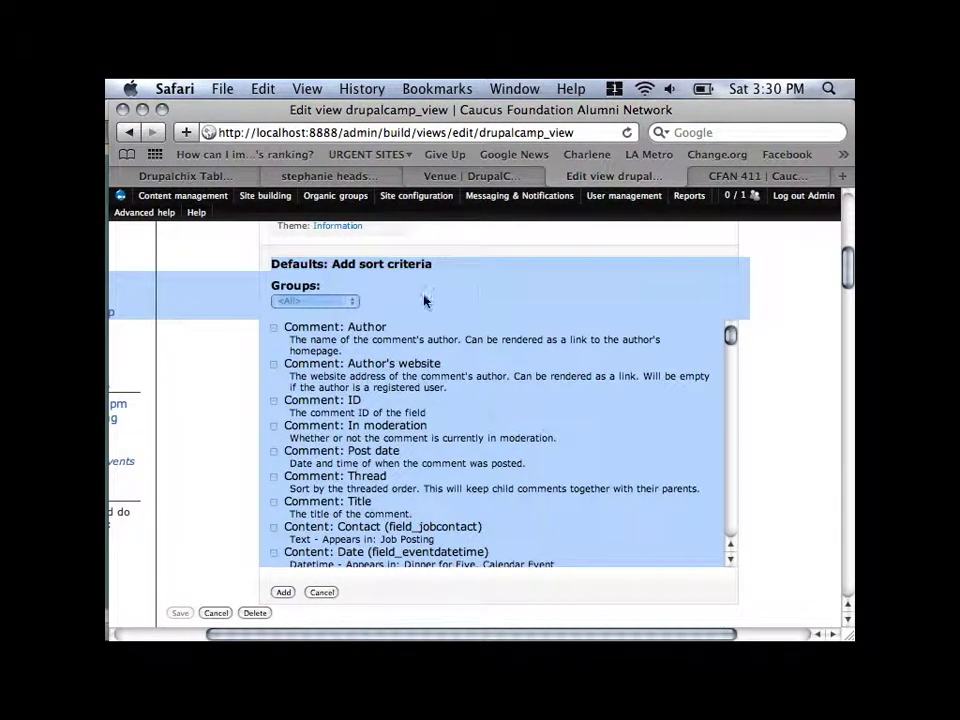
click(490, 292)
click(312, 301)
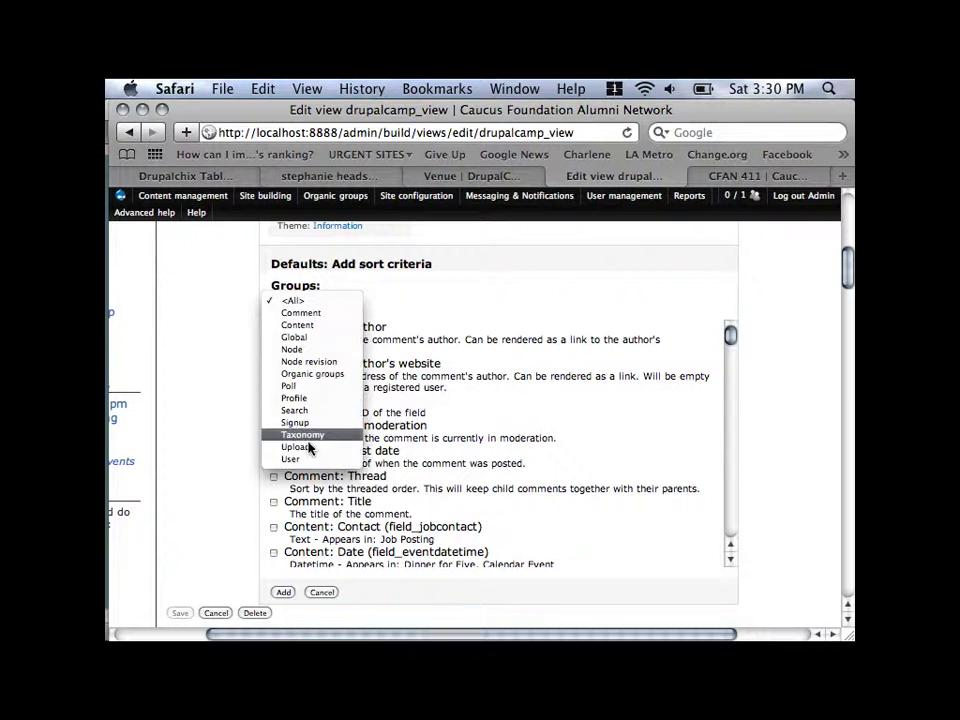
click(303, 435)
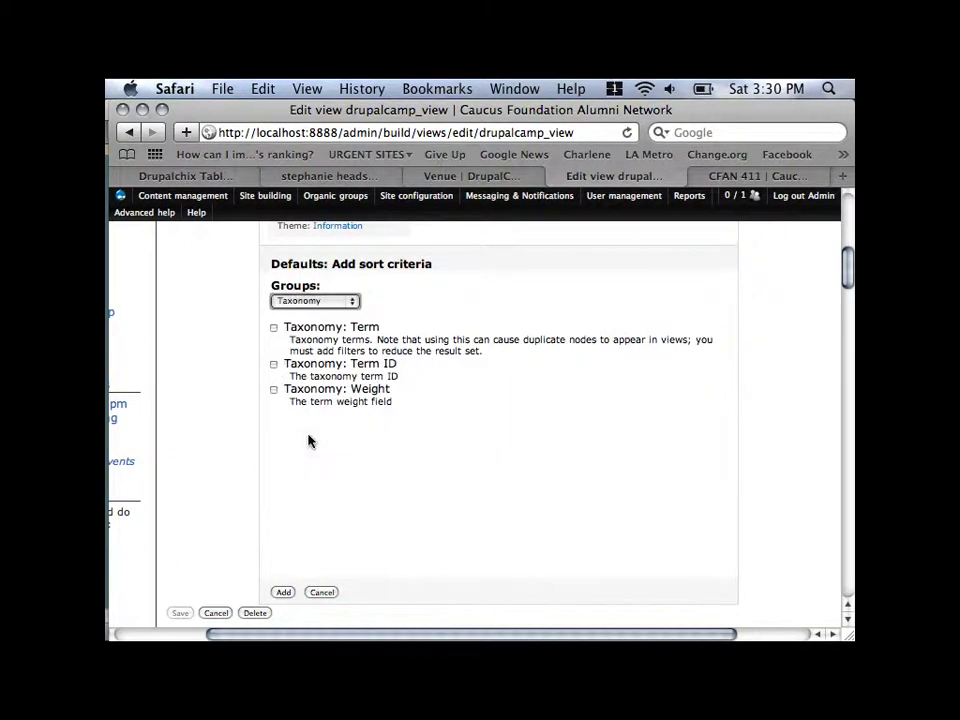
click(274, 328)
click(282, 594)
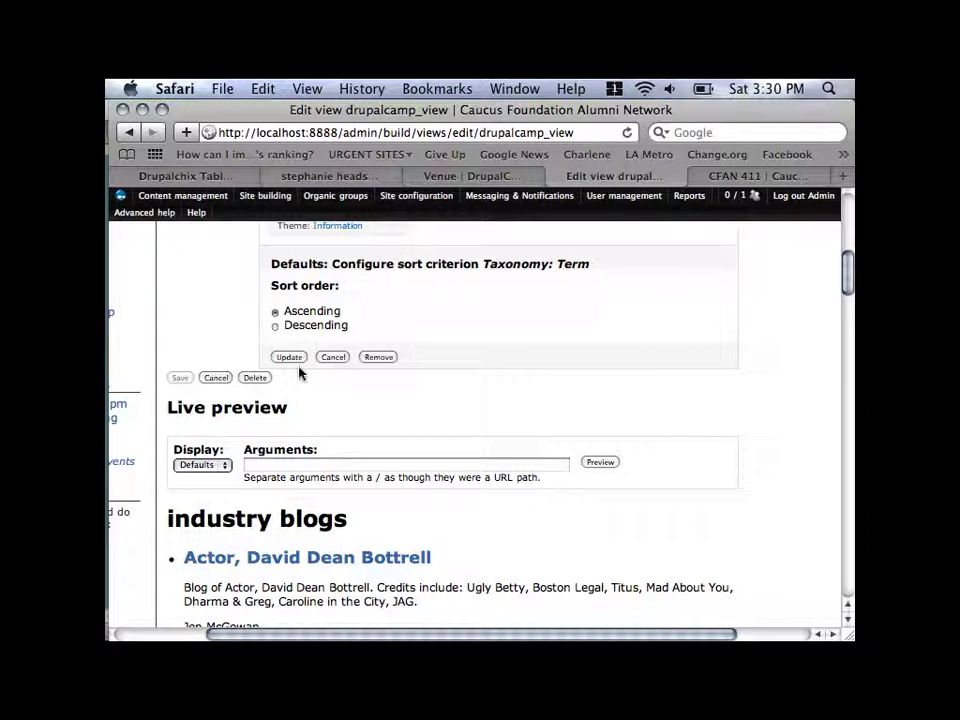
click(299, 362)
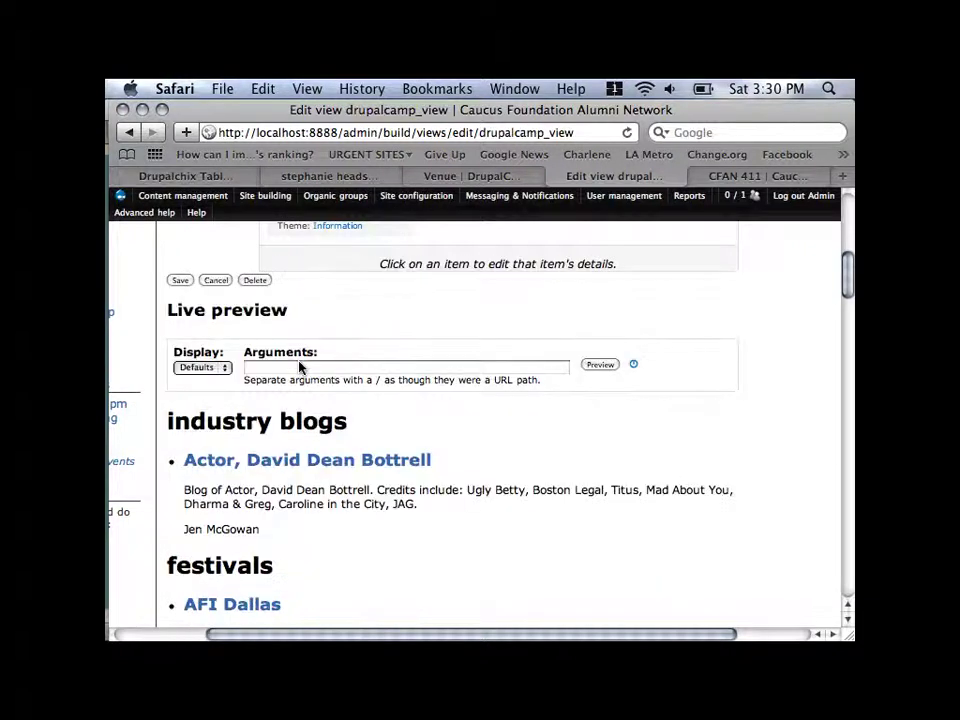
Examine the order of the term headings and listings in the live preview with both sort criteria applied
scroll(553, 456, up, 2)
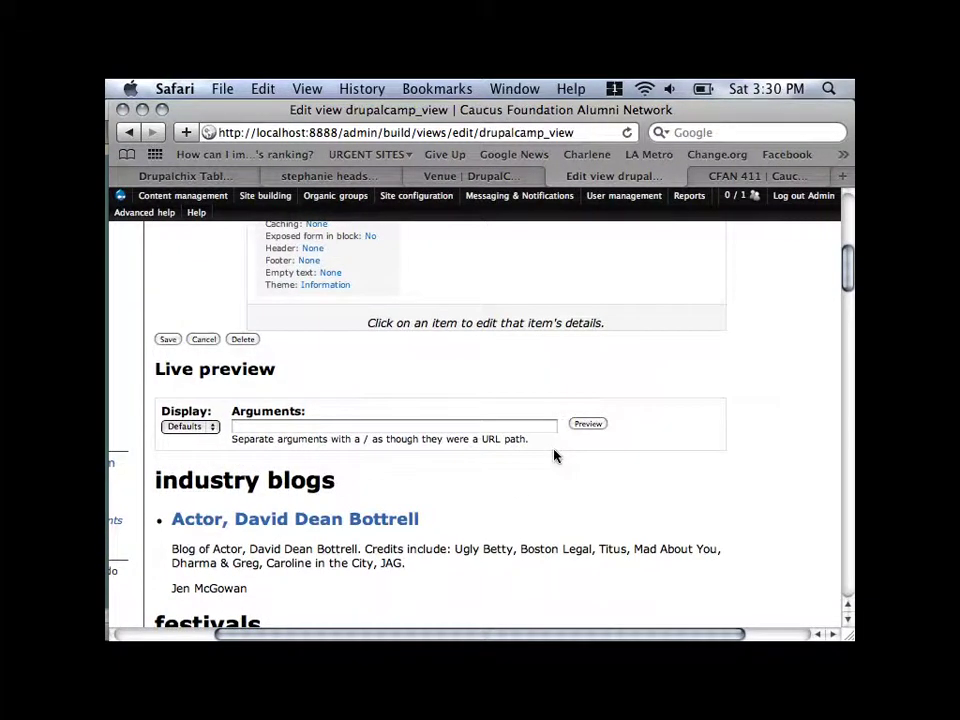
scroll(555, 456, up, 5)
scroll(553, 454, down, 3)
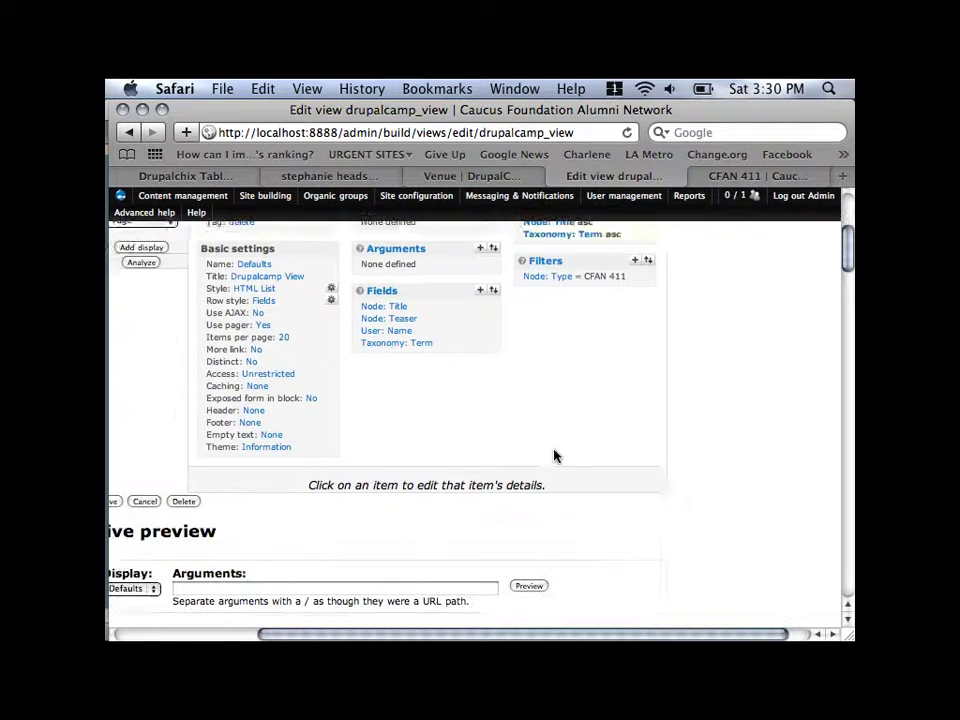
scroll(547, 454, down, 7)
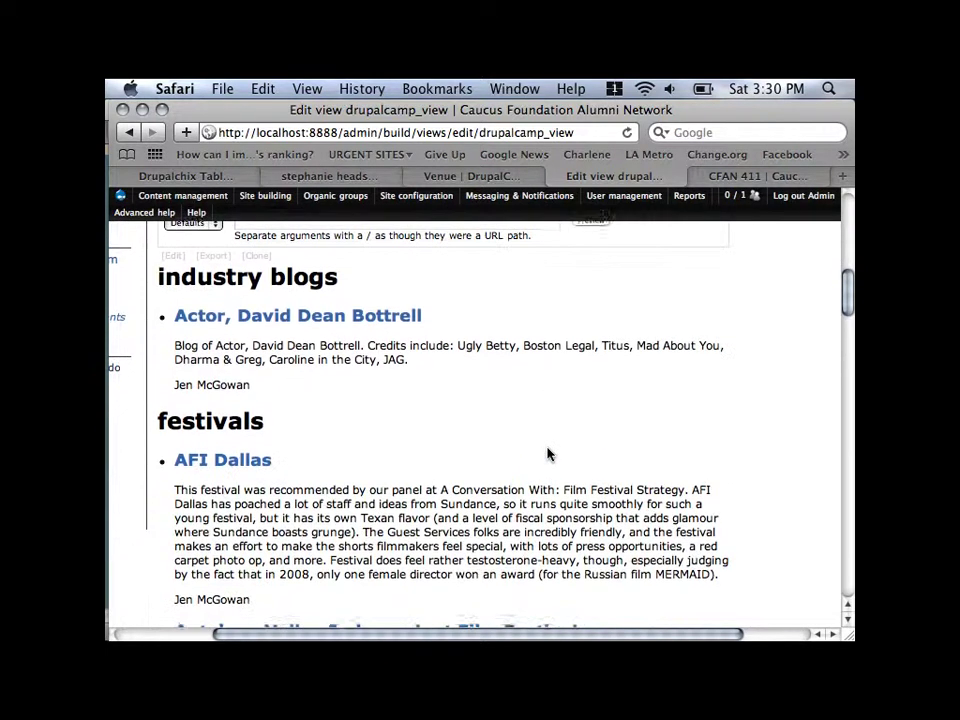
scroll(547, 454, down, 4)
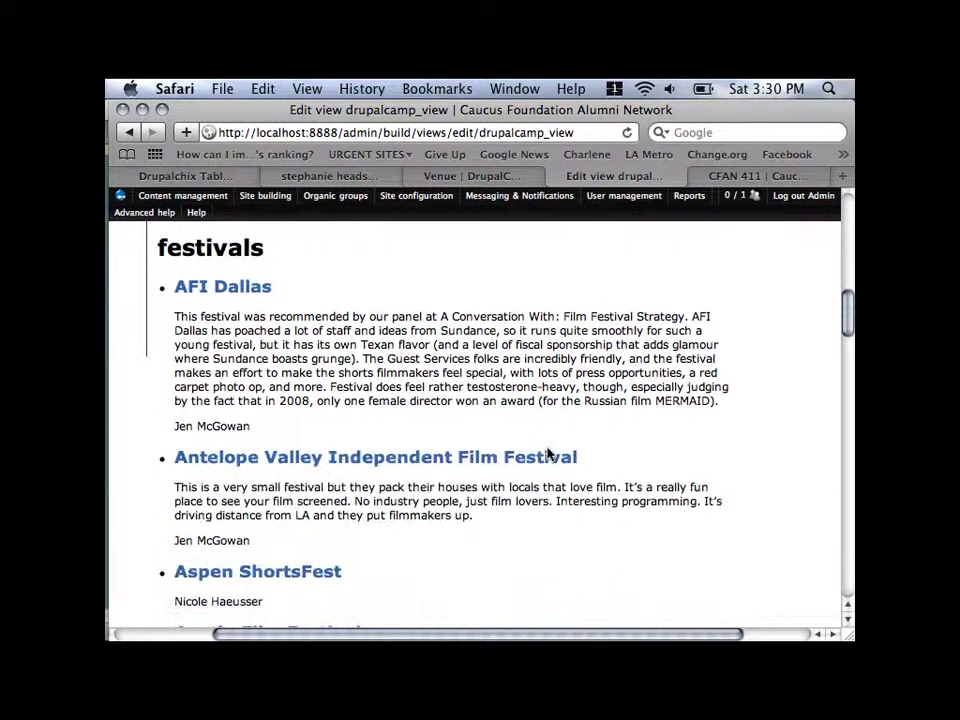
scroll(547, 454, down, 20)
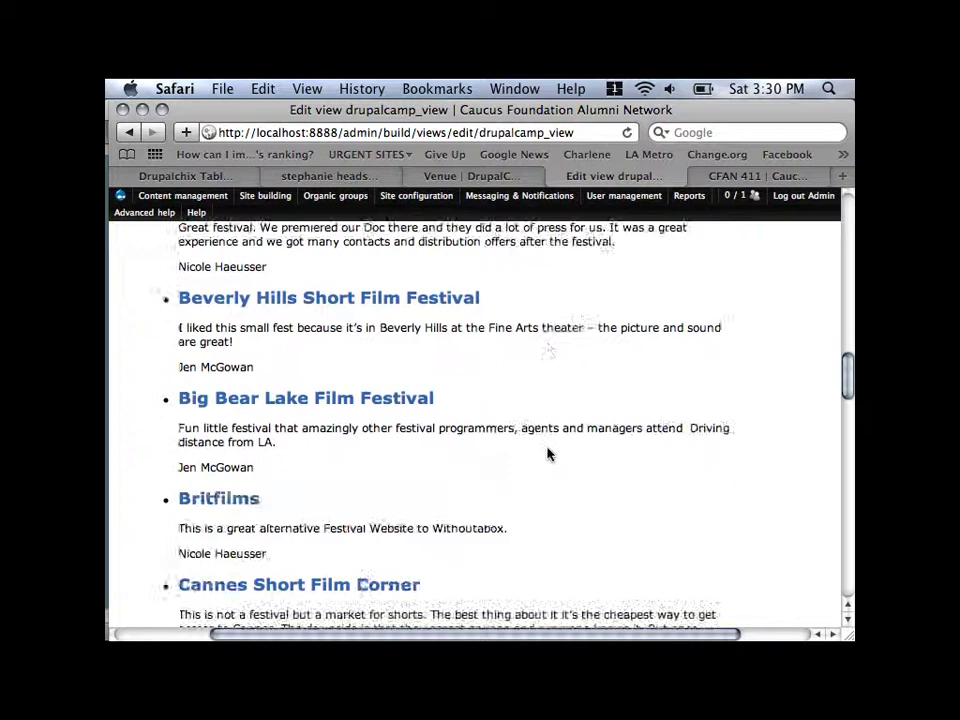
scroll(547, 454, down, 4)
scroll(547, 454, up, 20)
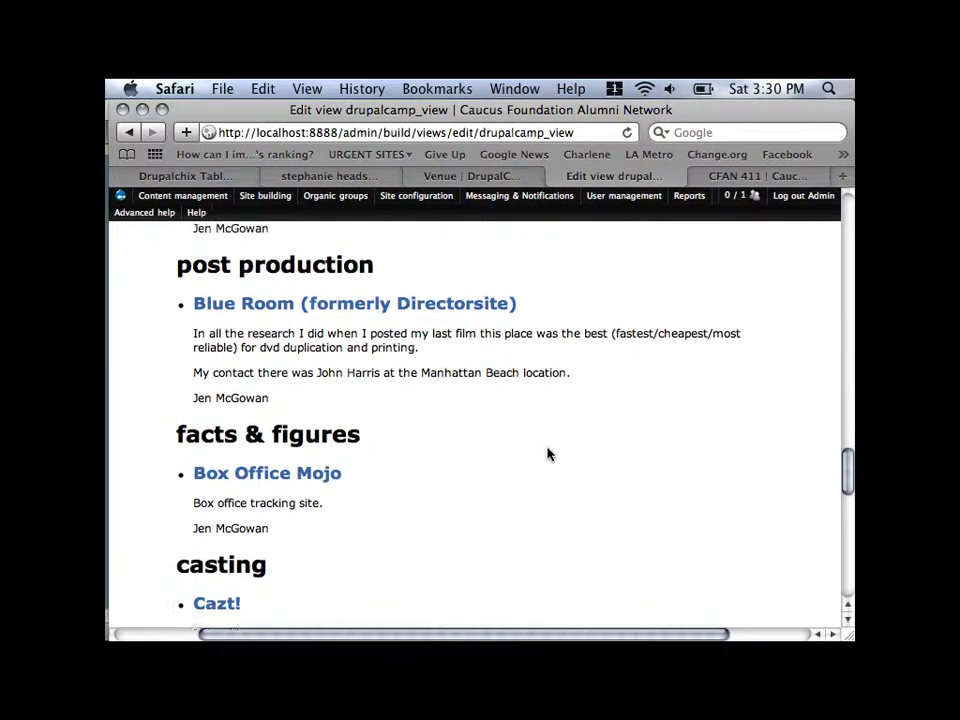
Rearrange the sort criteria so Taxonomy: Term comes before Node: Title, and update the order
scroll(547, 454, up, 20)
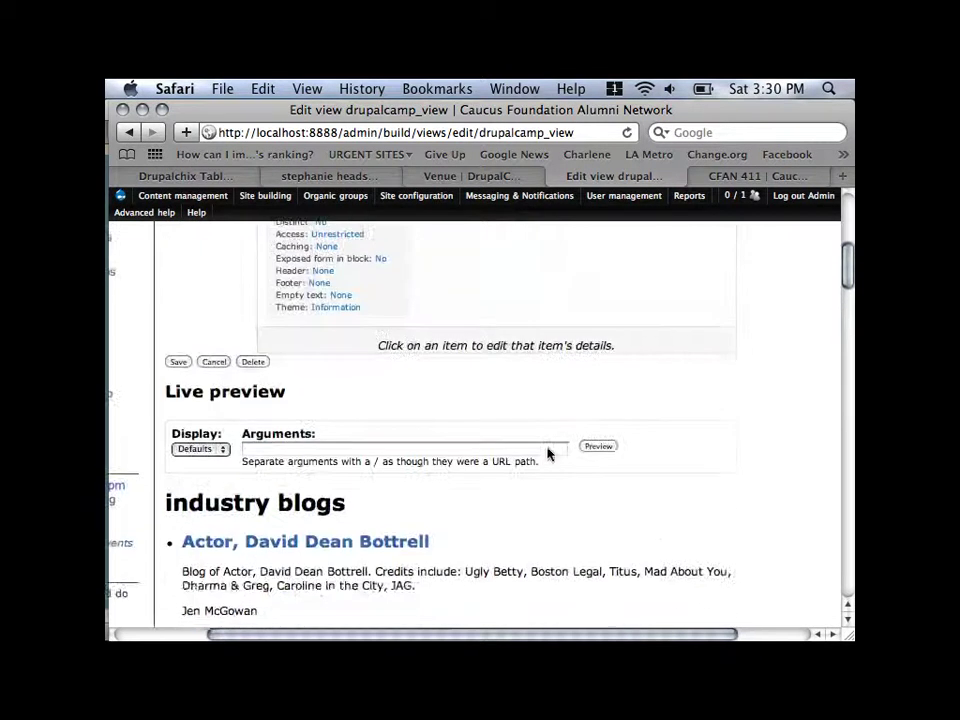
scroll(547, 454, up, 2)
scroll(547, 454, right, 3)
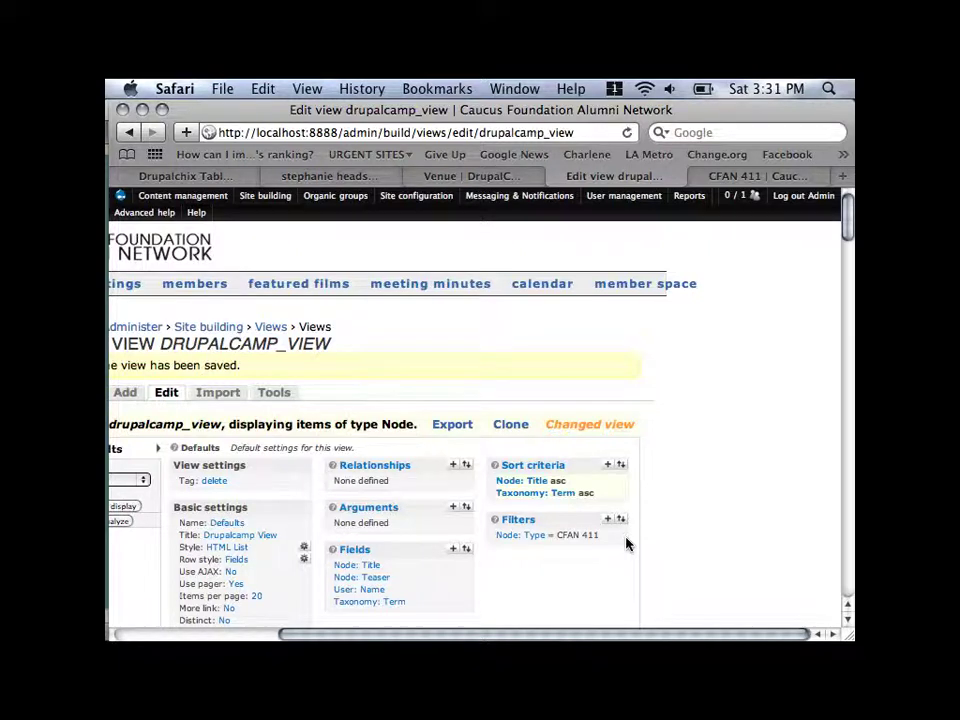
click(621, 468)
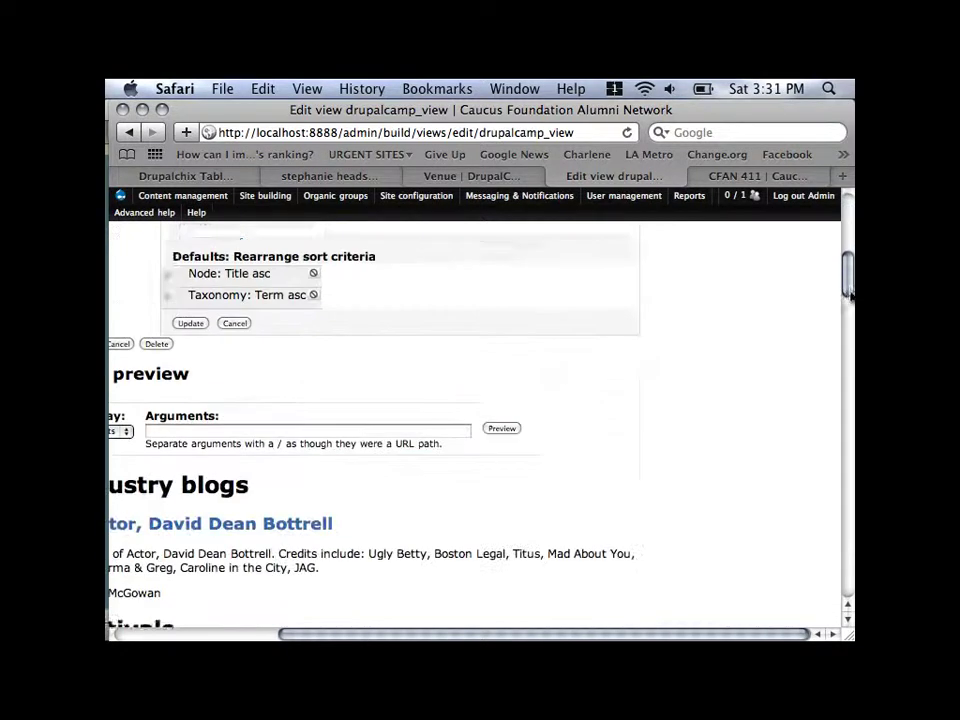
scroll(848, 293, up, 3)
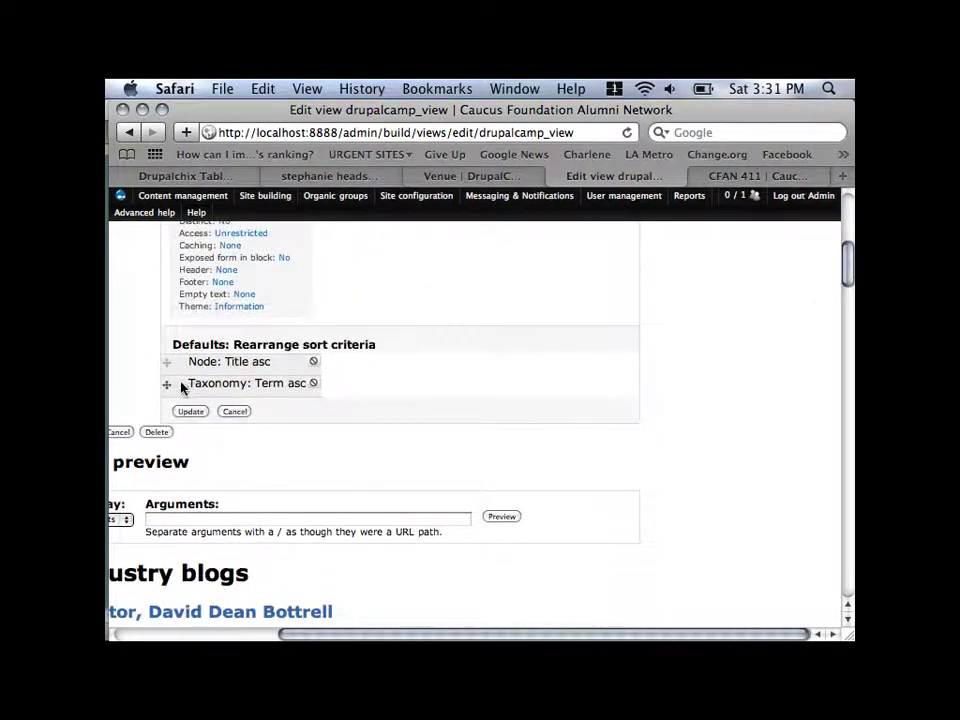
drag(169, 388, 171, 374)
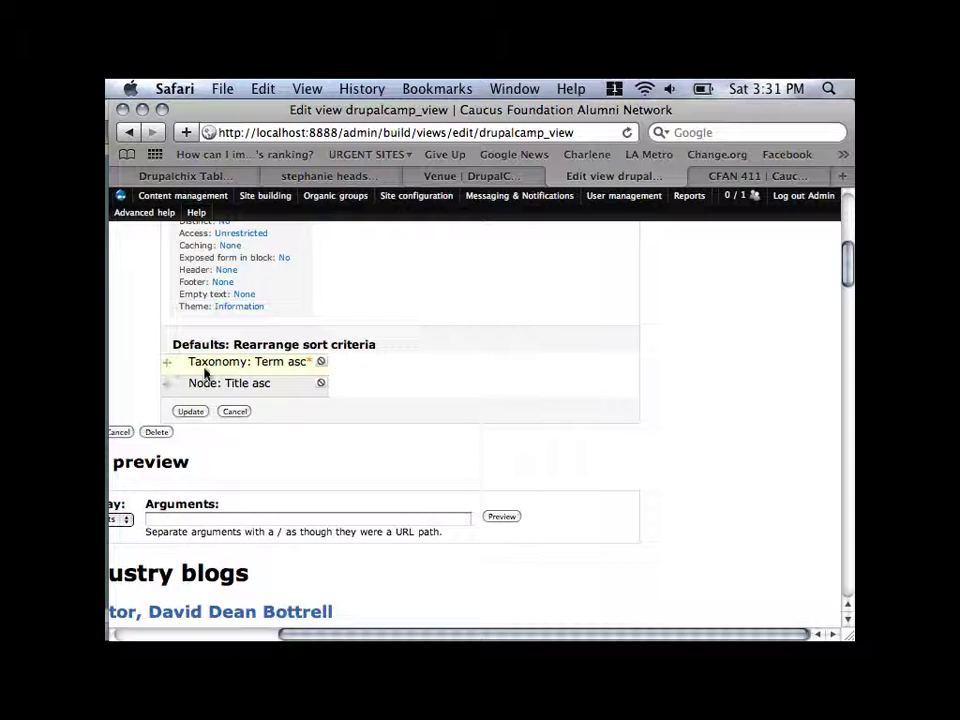
click(190, 412)
Check in the live preview how term headings and the listings under each term are ordered after the rearrangement
scroll(193, 420, left, 5)
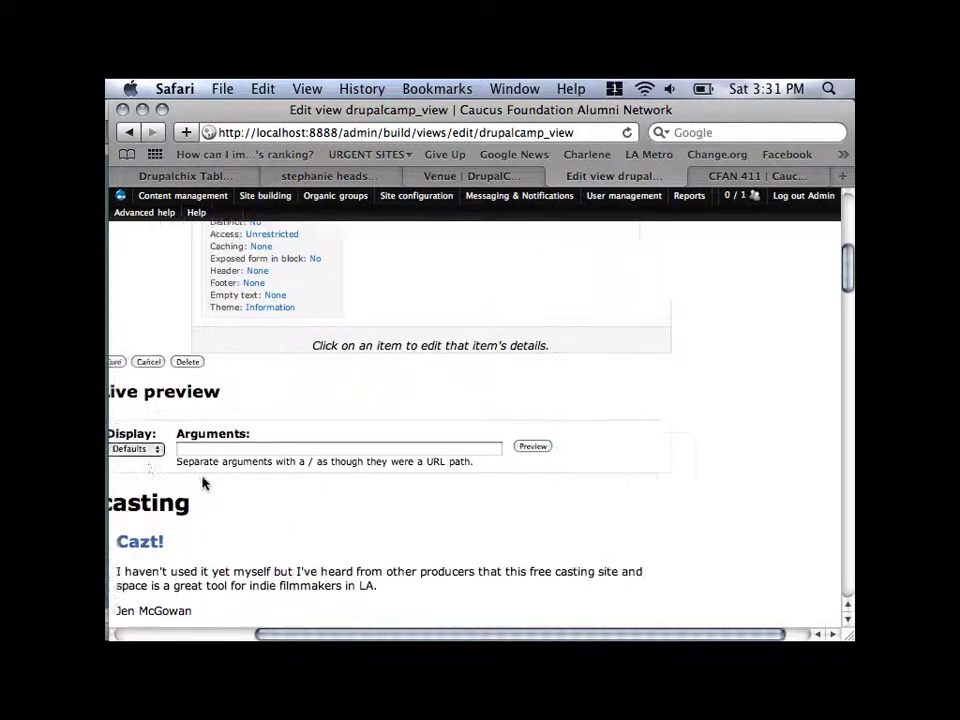
scroll(206, 482, down, 4)
scroll(331, 430, down, 10)
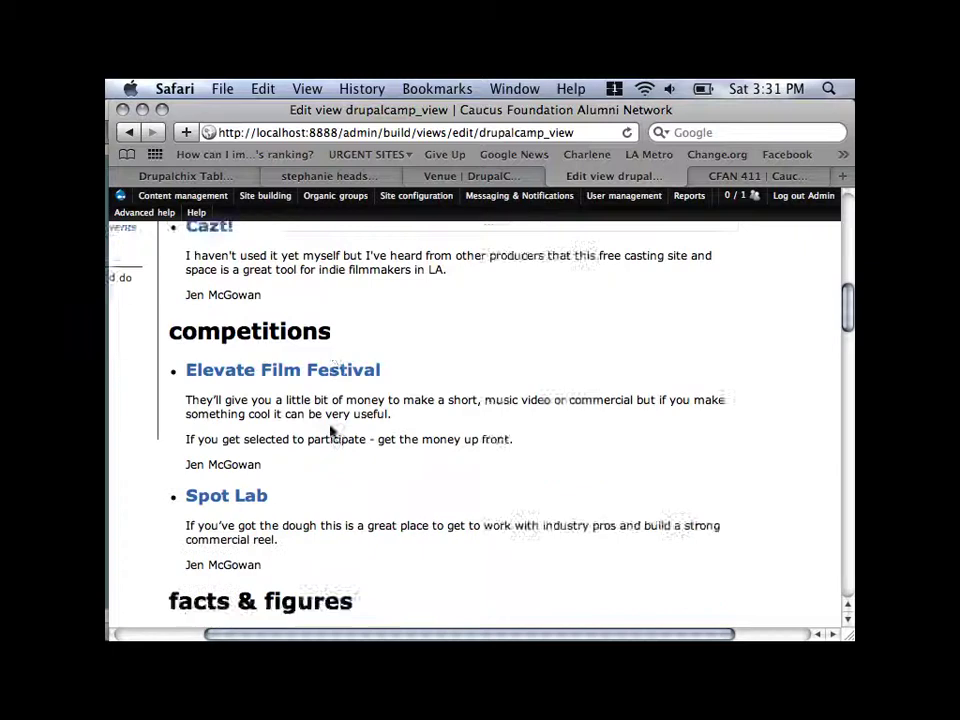
scroll(331, 430, down, 10)
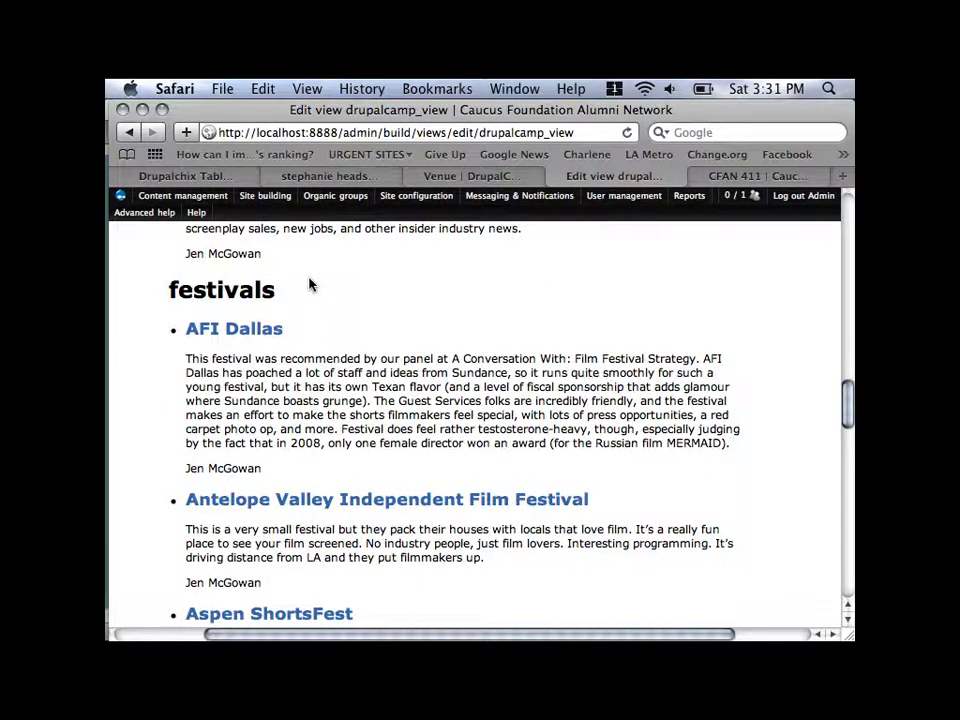
scroll(309, 285, down, 15)
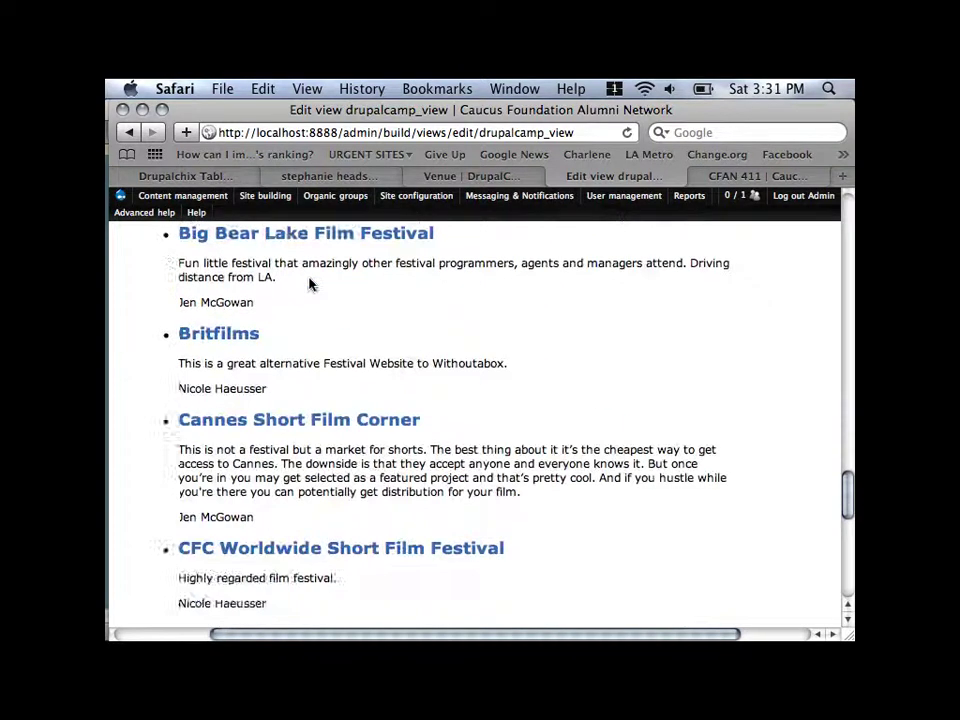
scroll(309, 285, up, 15)
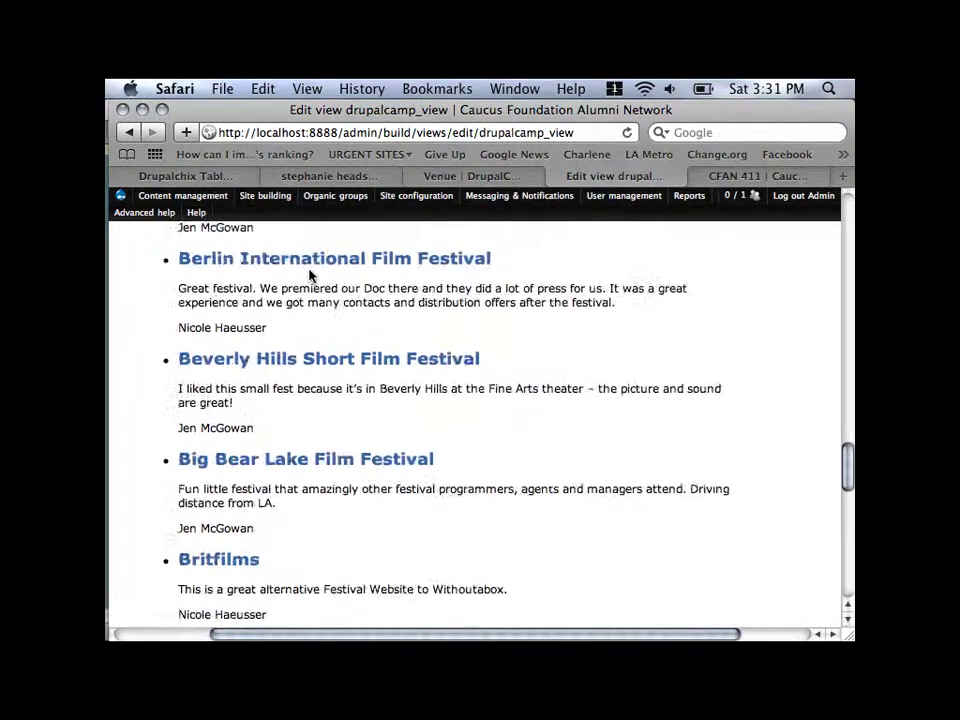
scroll(309, 276, up, 10)
scroll(311, 274, left, 2)
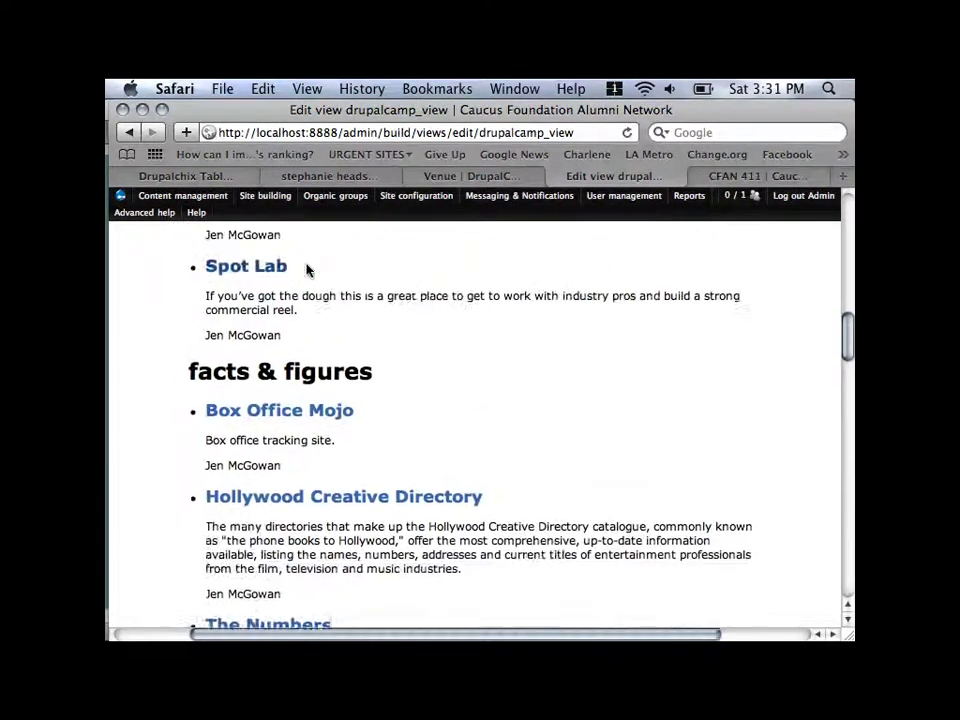
scroll(309, 268, up, 8)
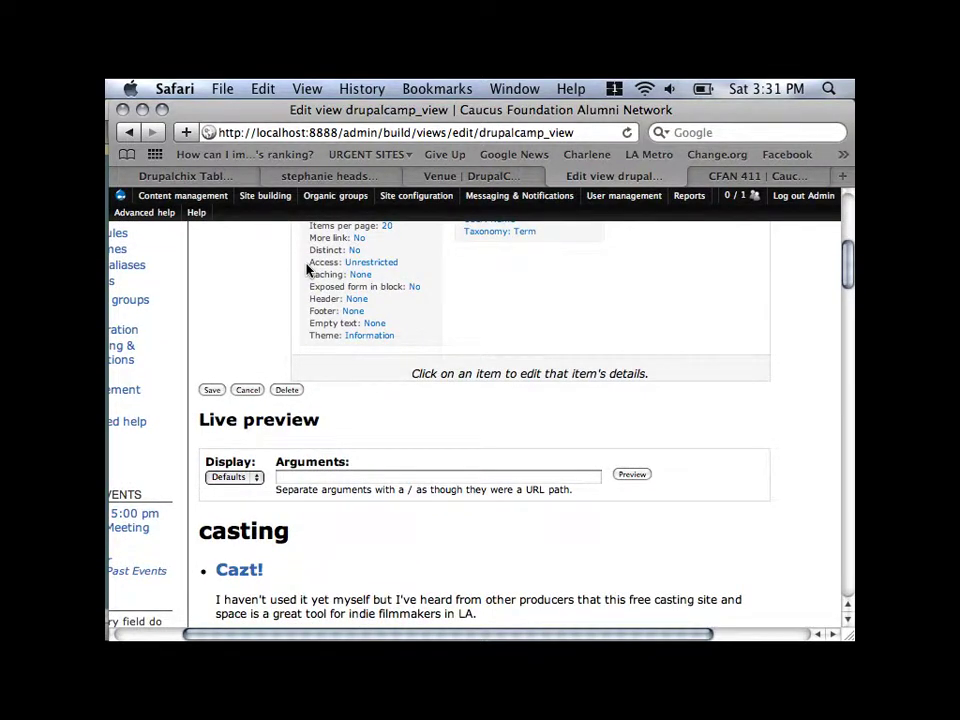
Save drupalcamp_view with its rearranged sort criteria
scroll(758, 326, up, 5)
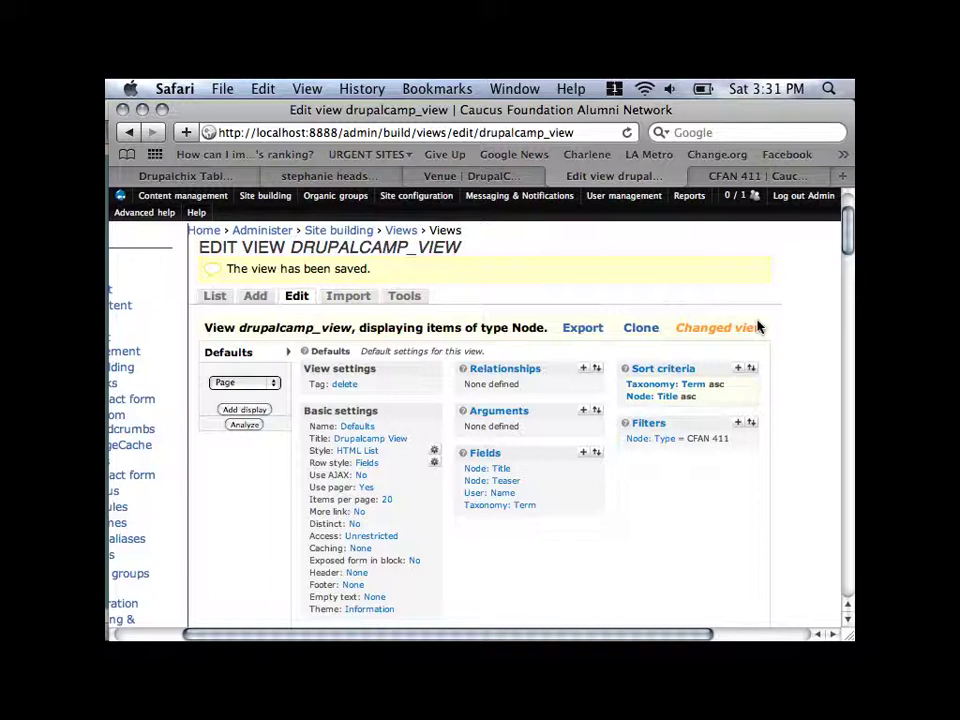
right_click(757, 327)
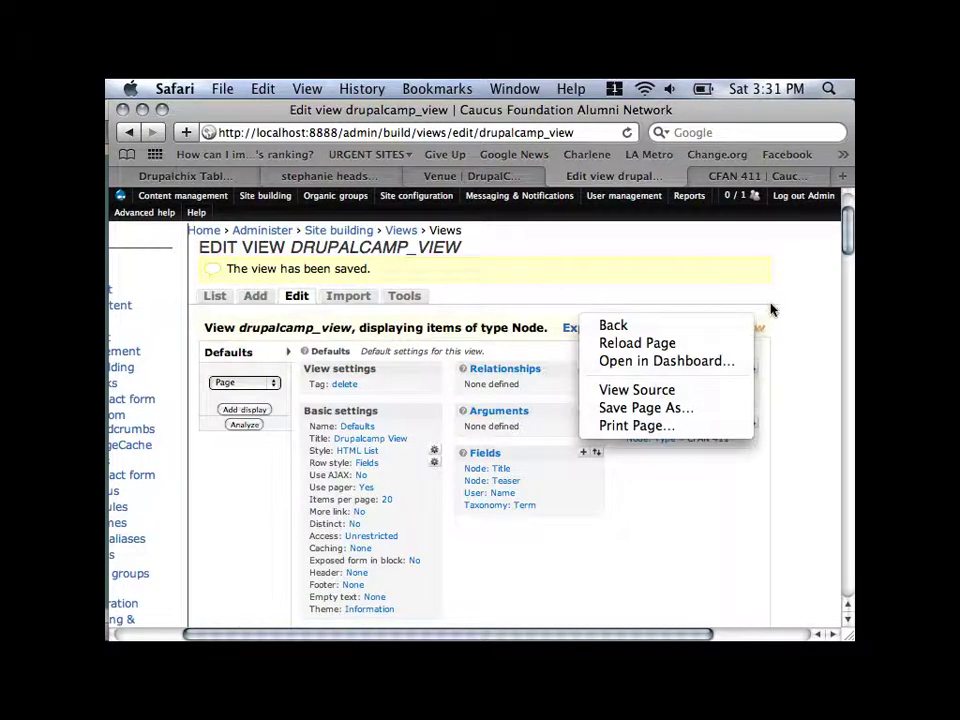
click(581, 515)
scroll(581, 515, down, 6)
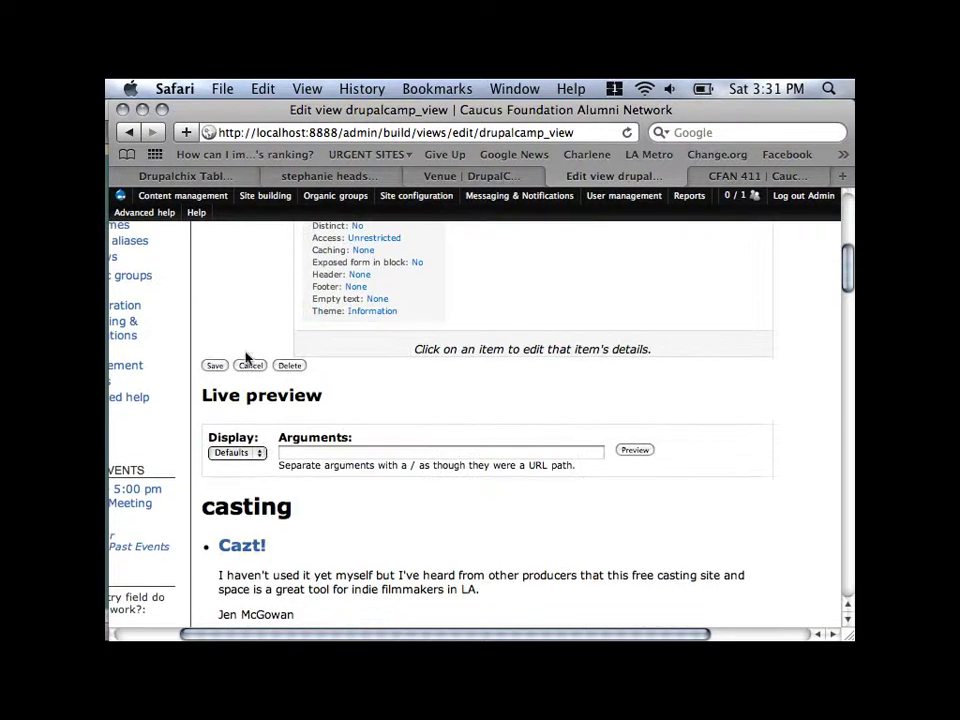
click(215, 366)
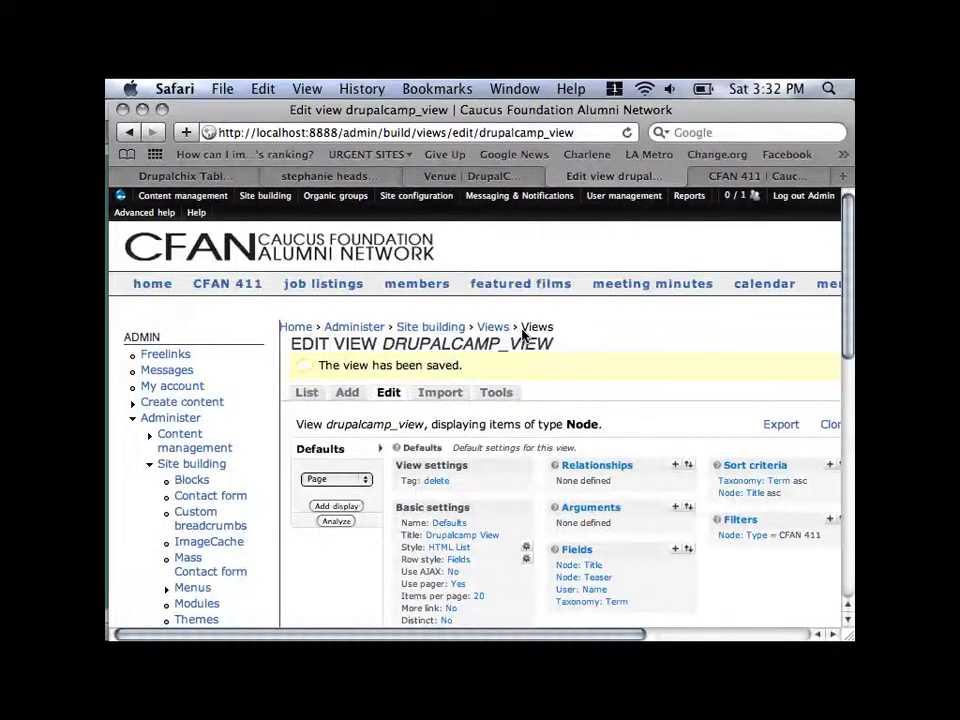
Review the saved view's settings and the start of its live preview
scroll(670, 367, right, 2)
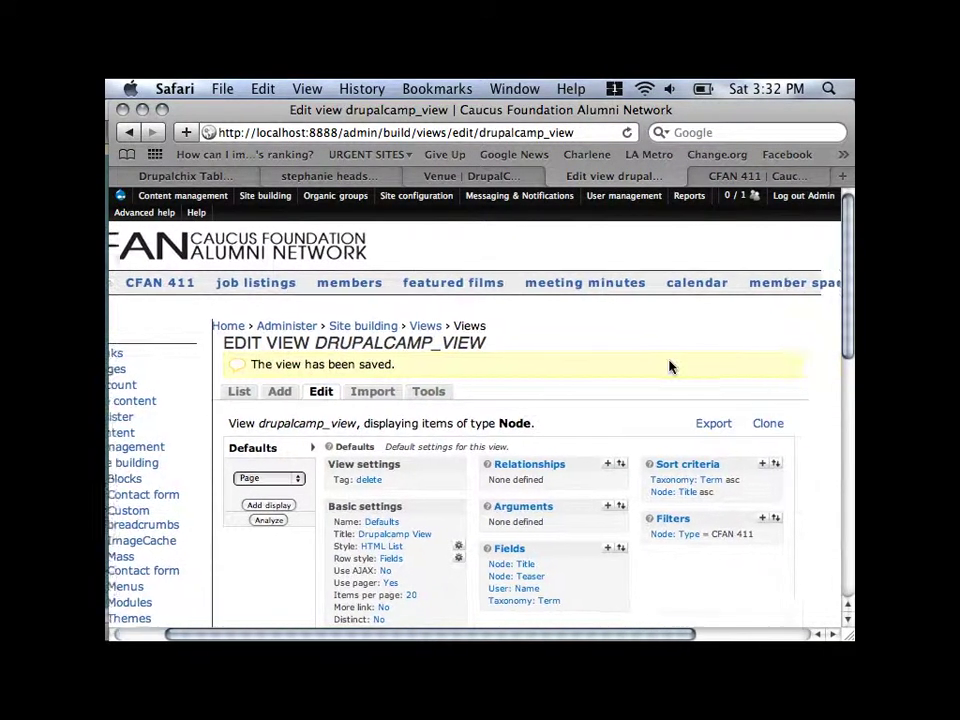
scroll(670, 367, down, 8)
scroll(670, 367, down, 3)
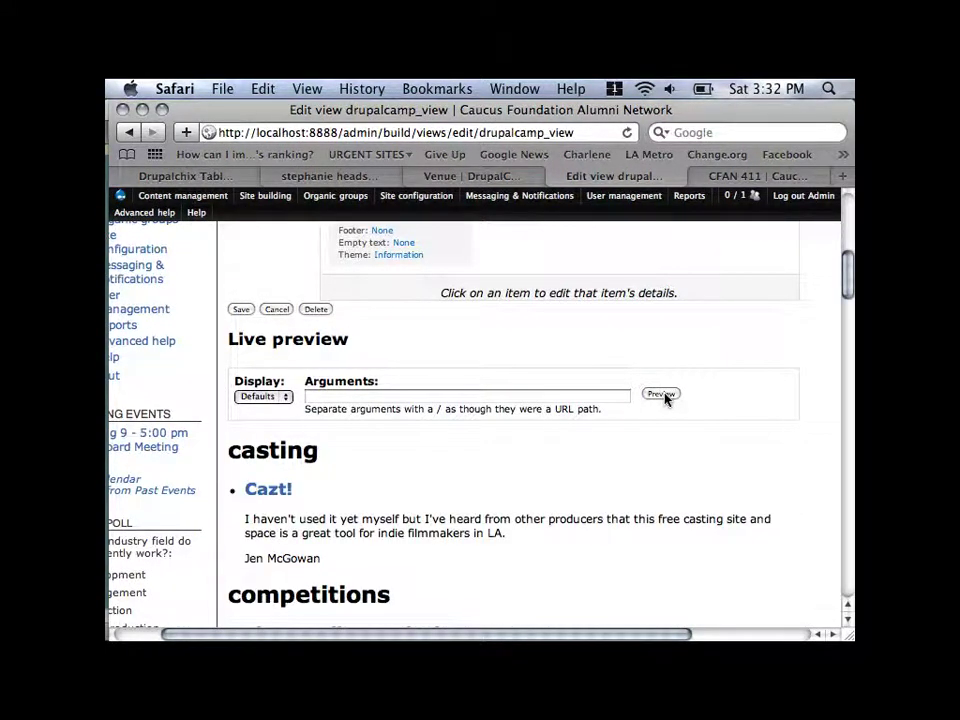
scroll(665, 398, up, 1)
scroll(665, 398, down, 3)
scroll(665, 398, up, 4)
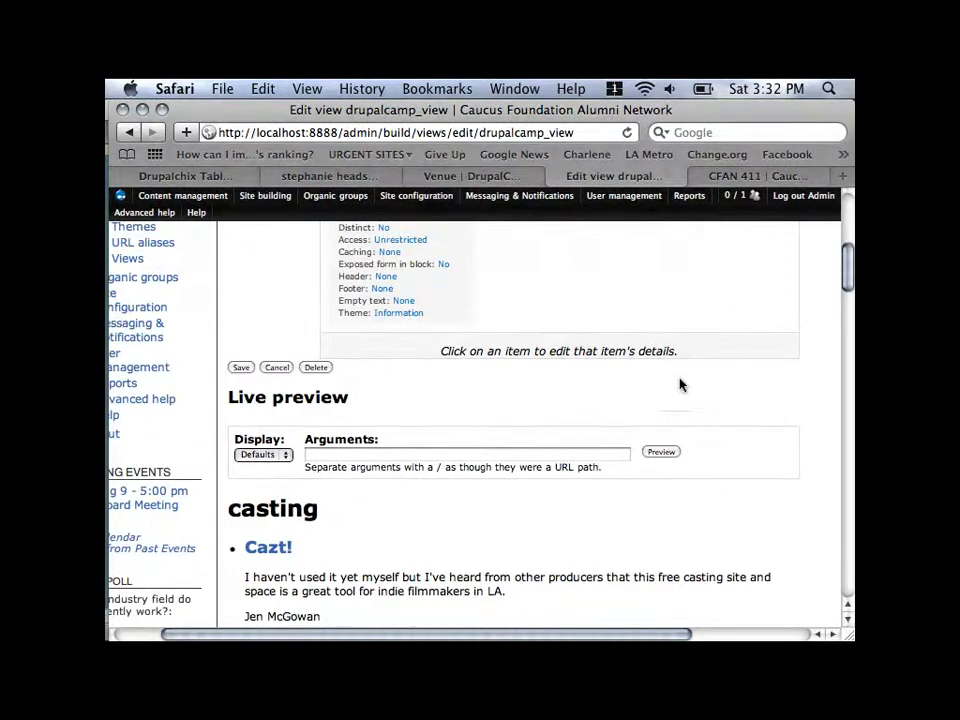
Examine the Keywords and Vendor Name search fields on the existing CFAN 411 page
click(757, 176)
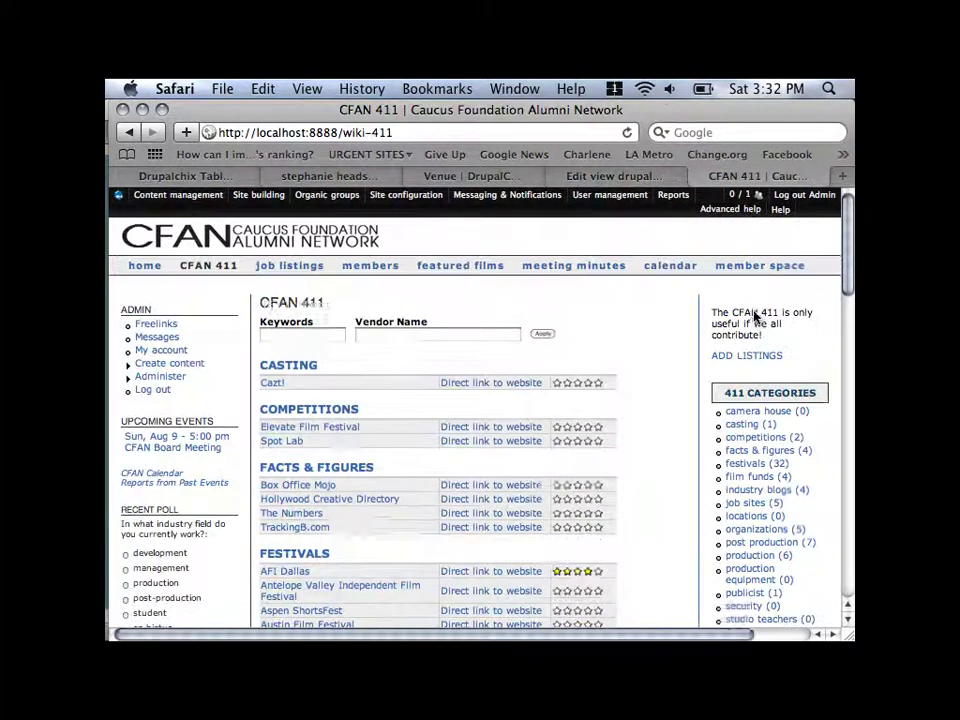
click(339, 337)
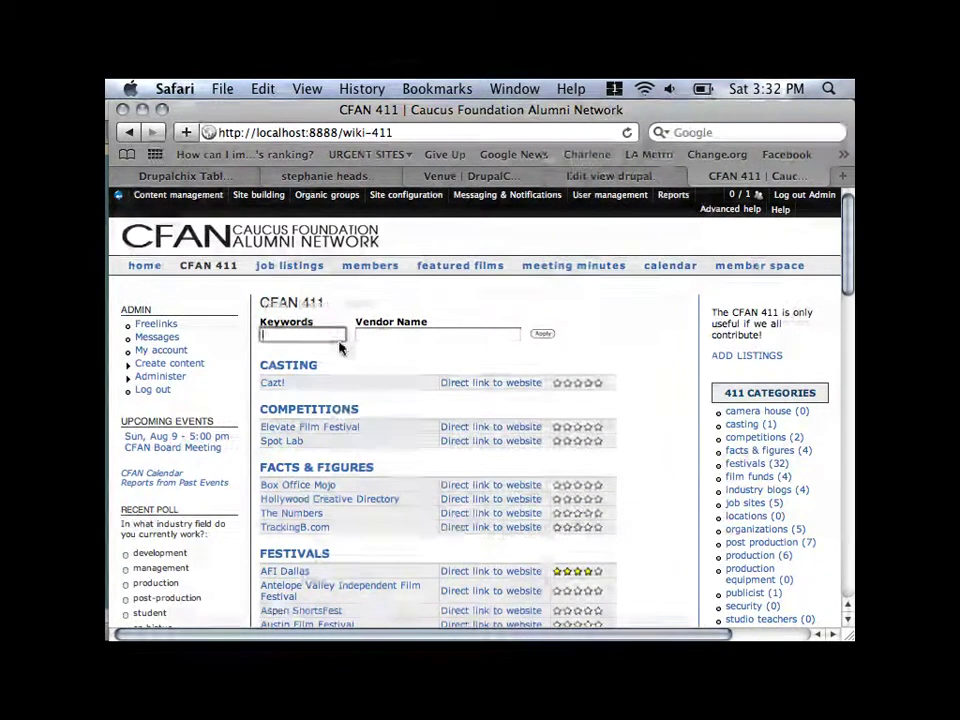
click(380, 337)
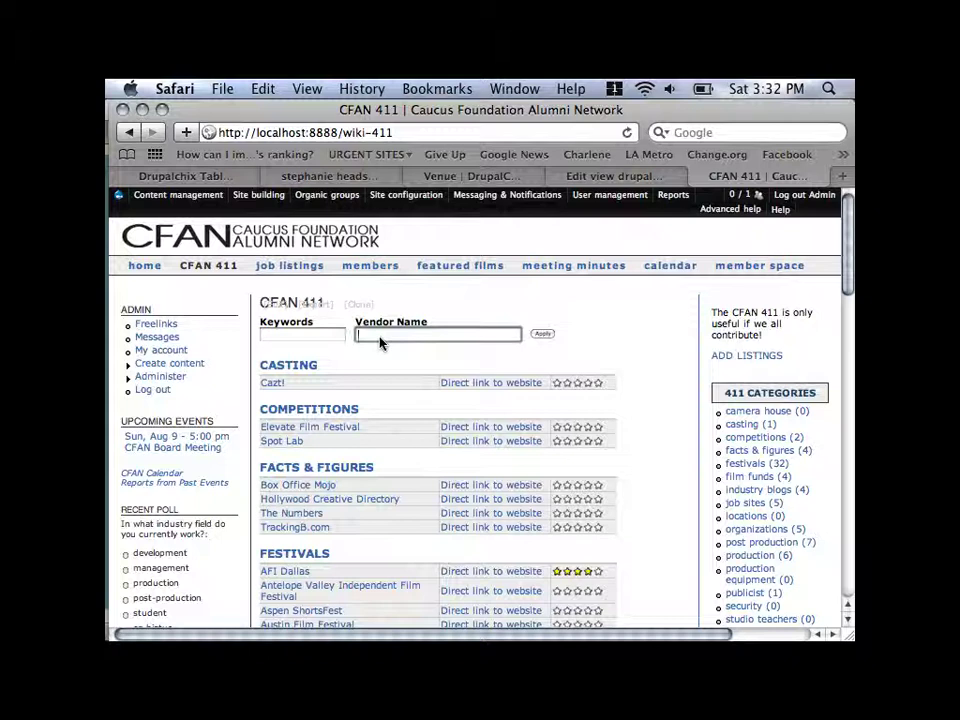
click(326, 341)
click(428, 343)
Return to the drupalcamp_view editor, start adding a filter, and limit the available filters to the Search group
click(614, 176)
scroll(652, 413, right, 2)
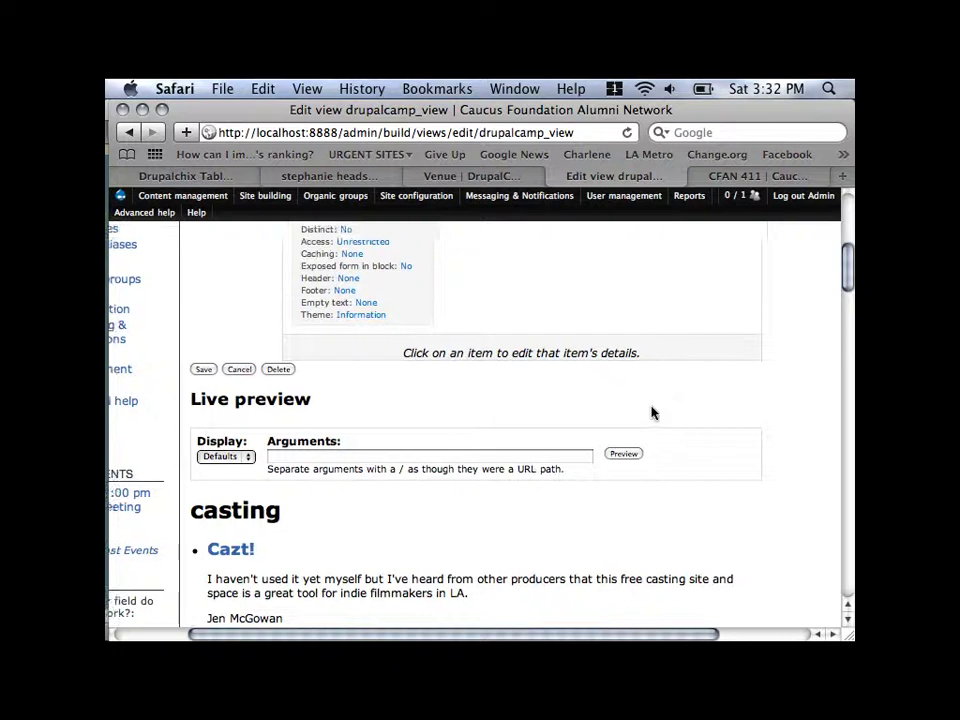
scroll(652, 413, up, 5)
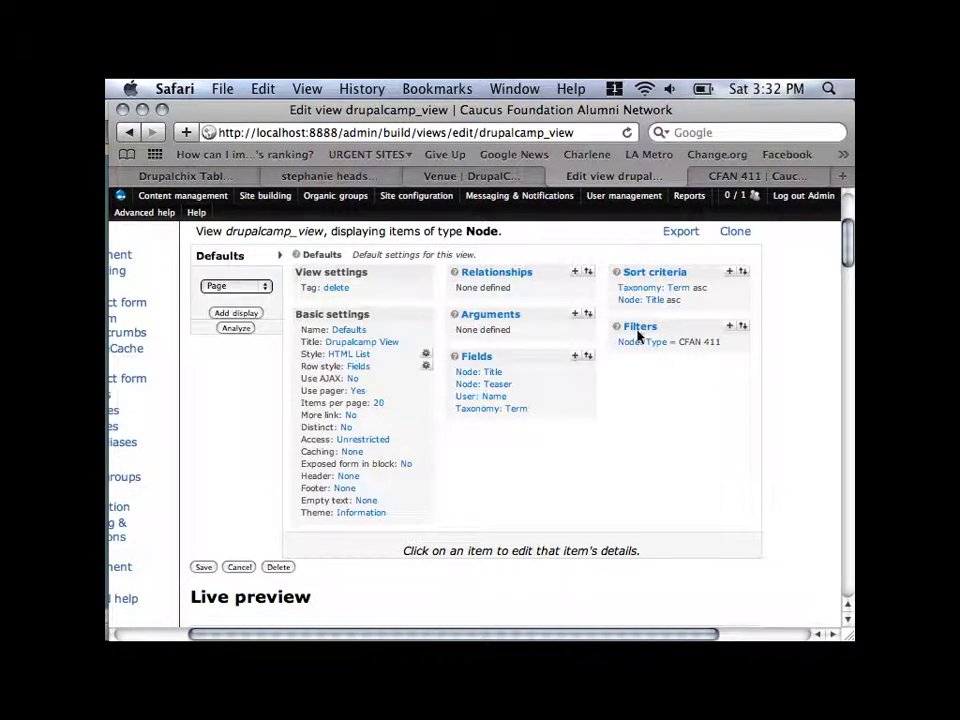
click(730, 327)
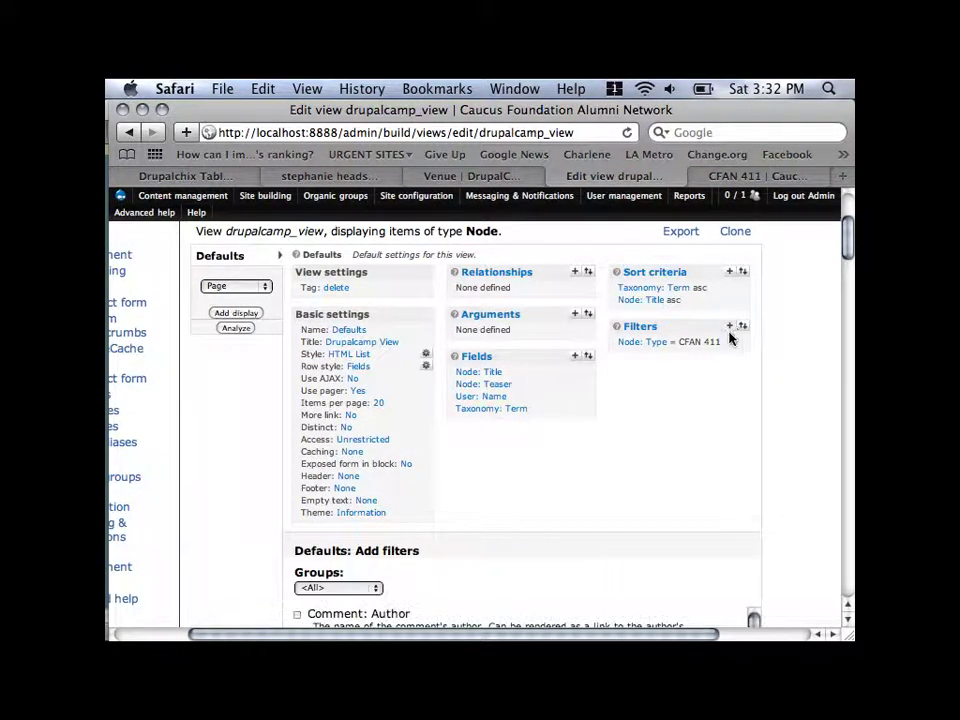
scroll(652, 463, down, 5)
click(374, 435)
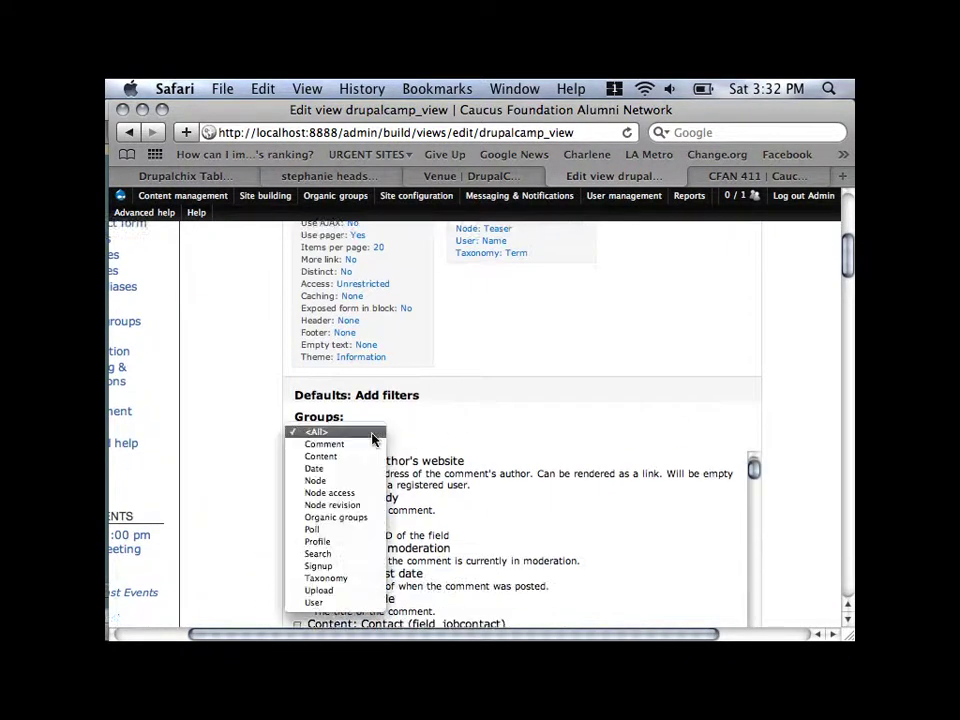
click(359, 555)
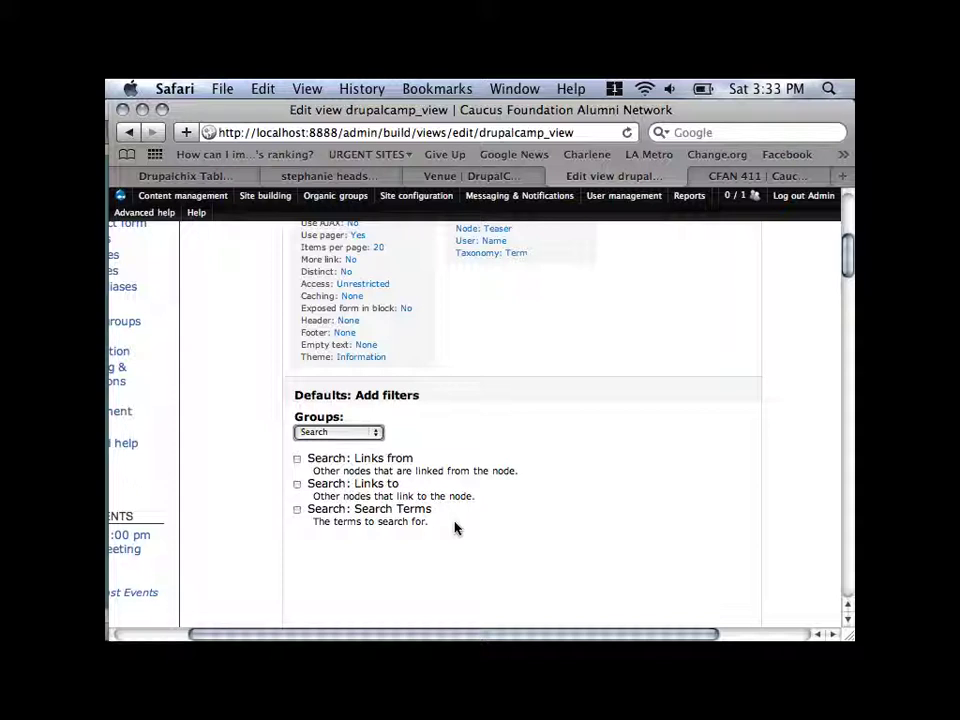
Add the Search: Search Terms filter to the view's defaults
click(347, 441)
click(338, 436)
drag(297, 473, 297, 543)
click(297, 510)
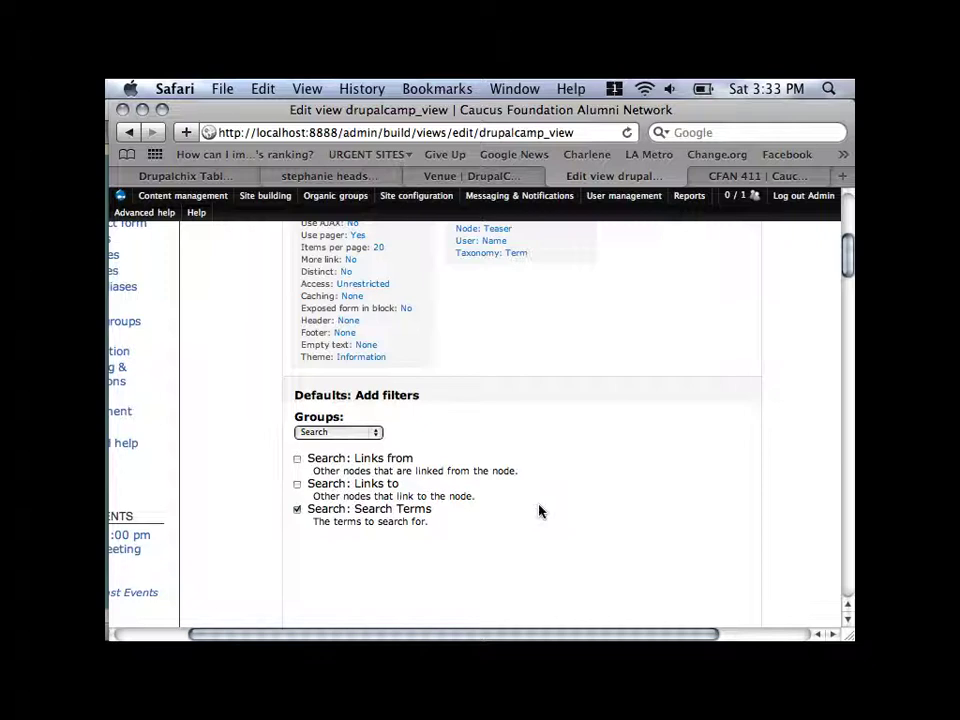
scroll(538, 511, down, 5)
scroll(538, 511, up, 5)
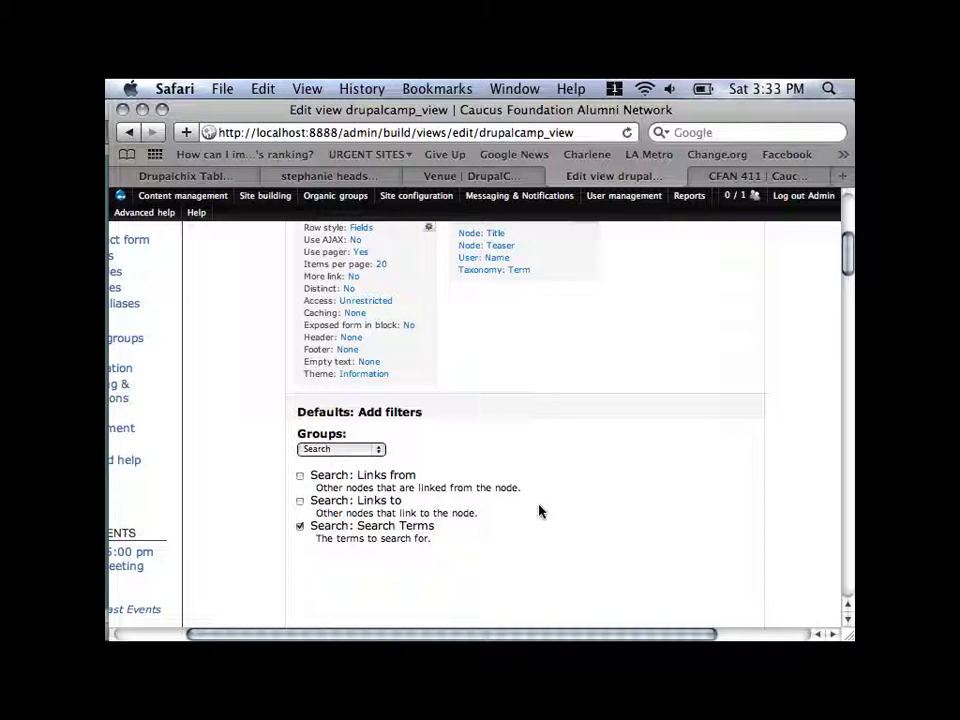
scroll(521, 510, down, 4)
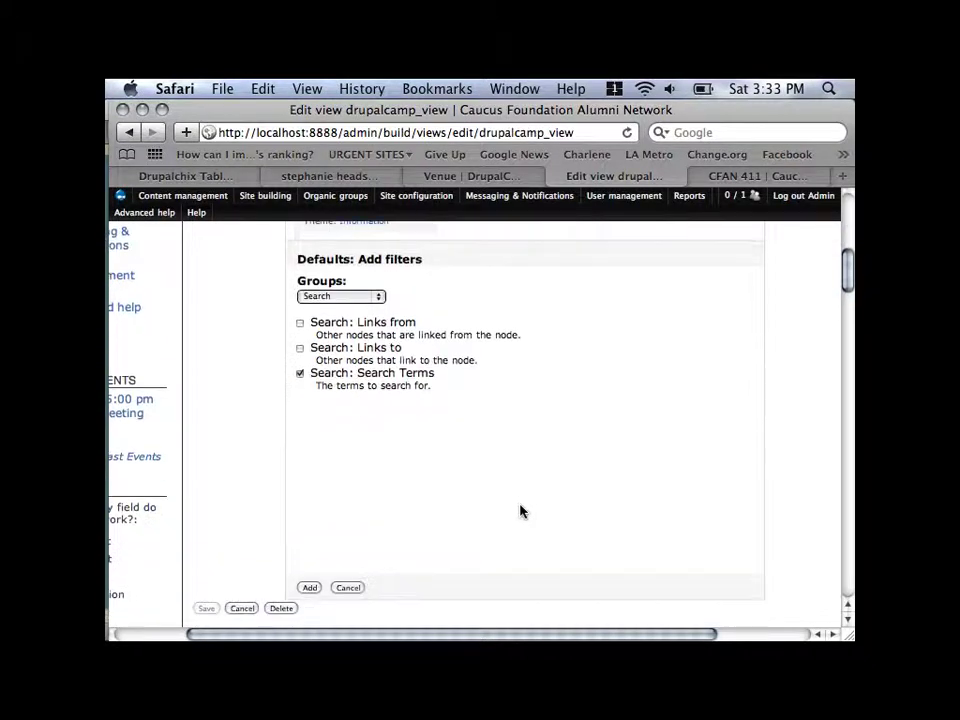
click(310, 588)
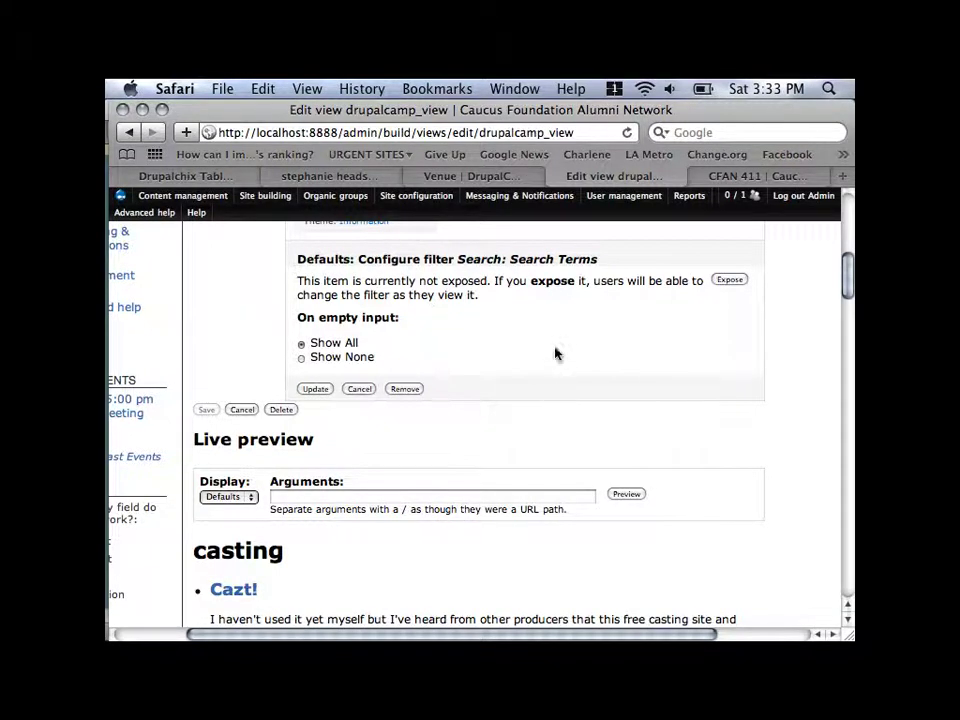
Expose the Search: Search Terms filter so that visitors can change it
scroll(571, 366, up, 3)
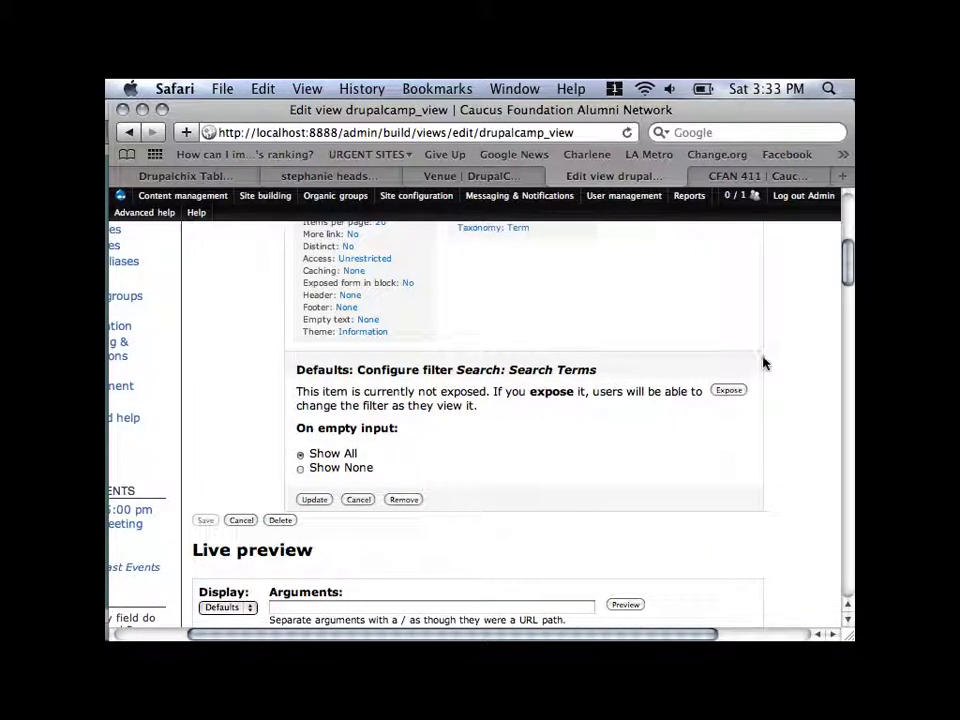
scroll(660, 480, down, 10)
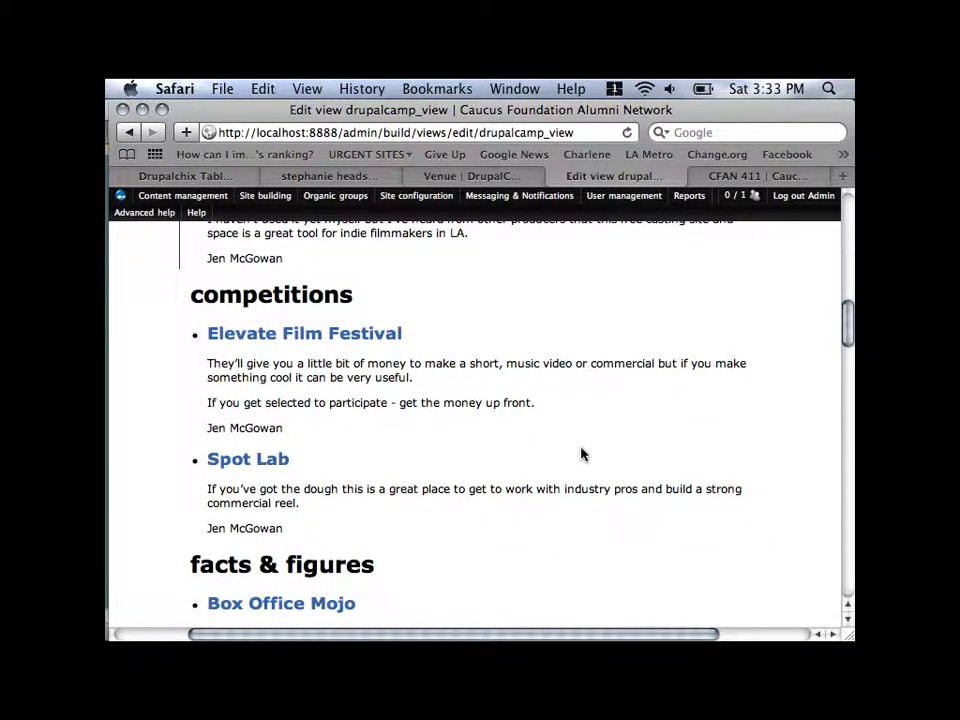
scroll(596, 455, up, 3)
scroll(596, 455, up, 6)
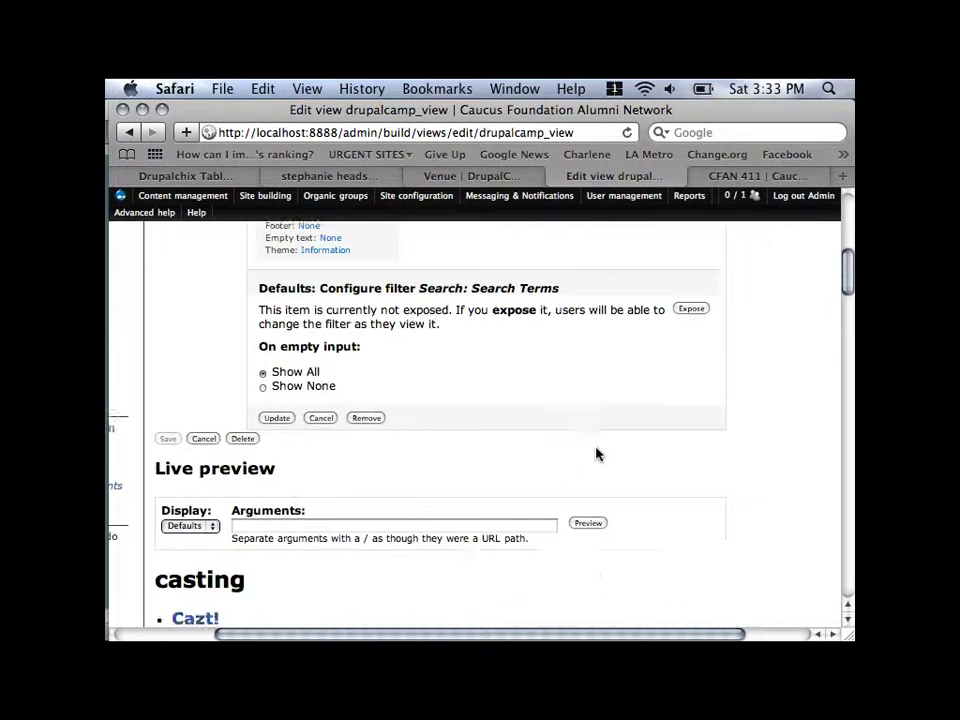
click(692, 342)
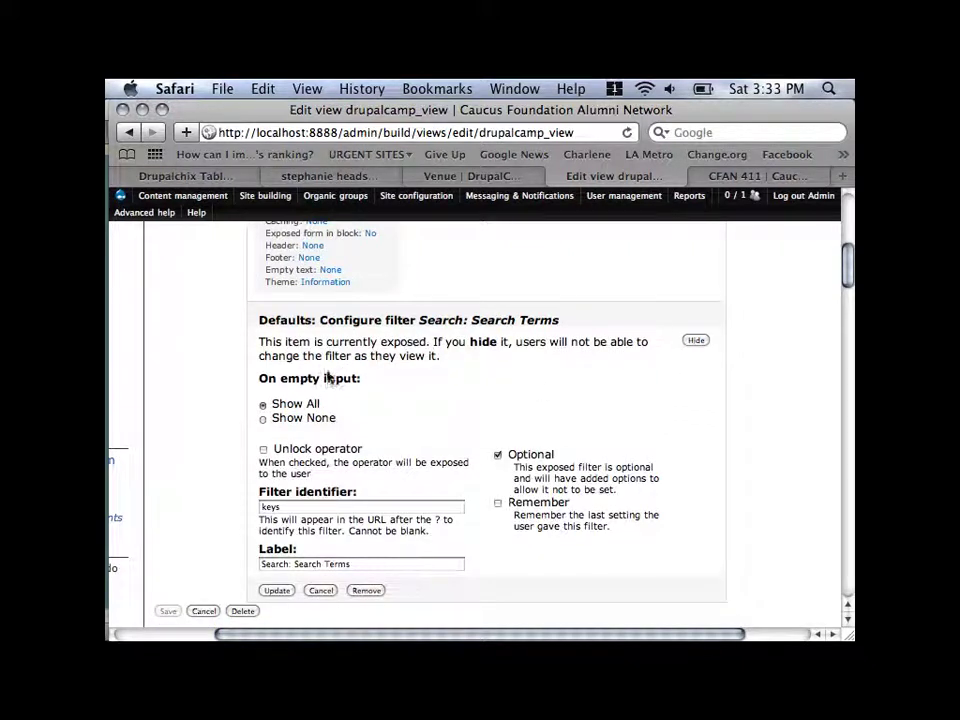
Set the exposed filter's label to Search Vendor and update the filter
scroll(382, 392, down, 2)
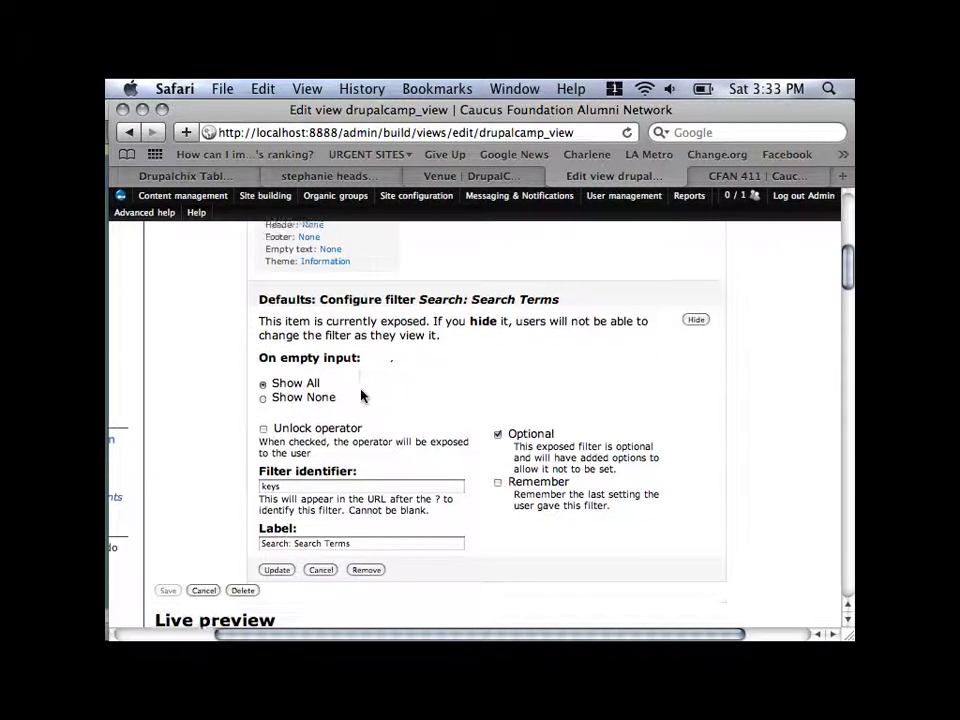
drag(361, 533, 248, 525)
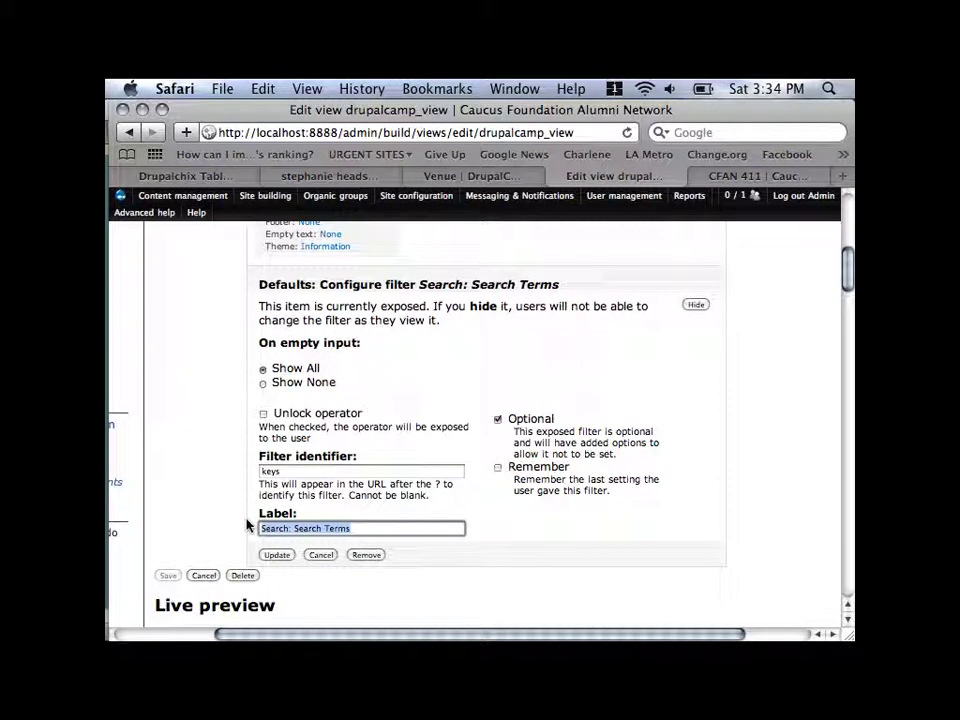
text(Search )
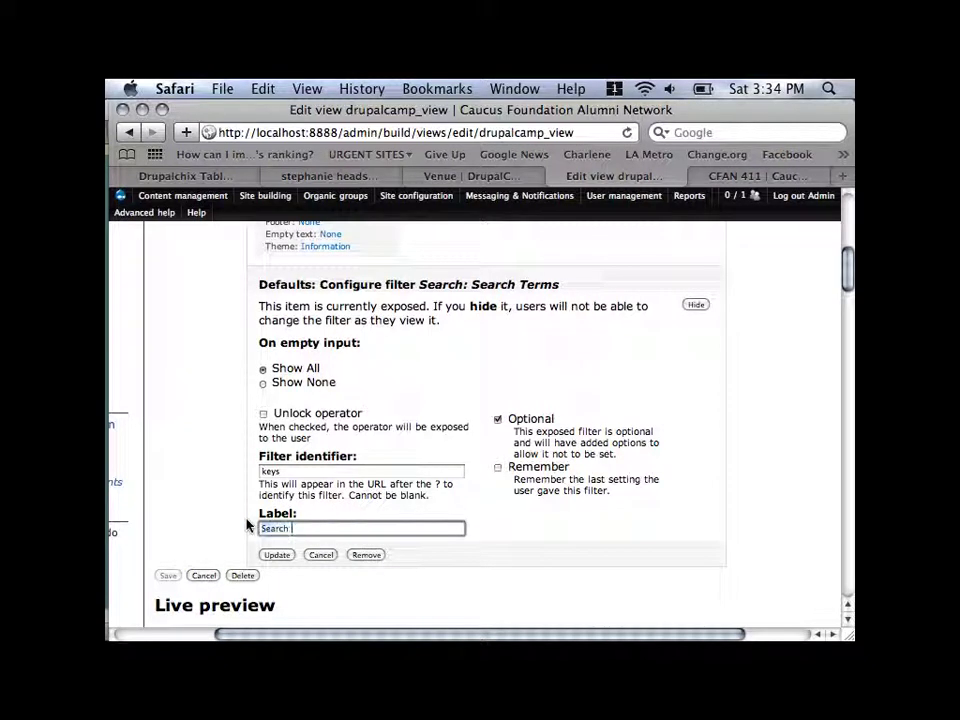
text(Vendor)
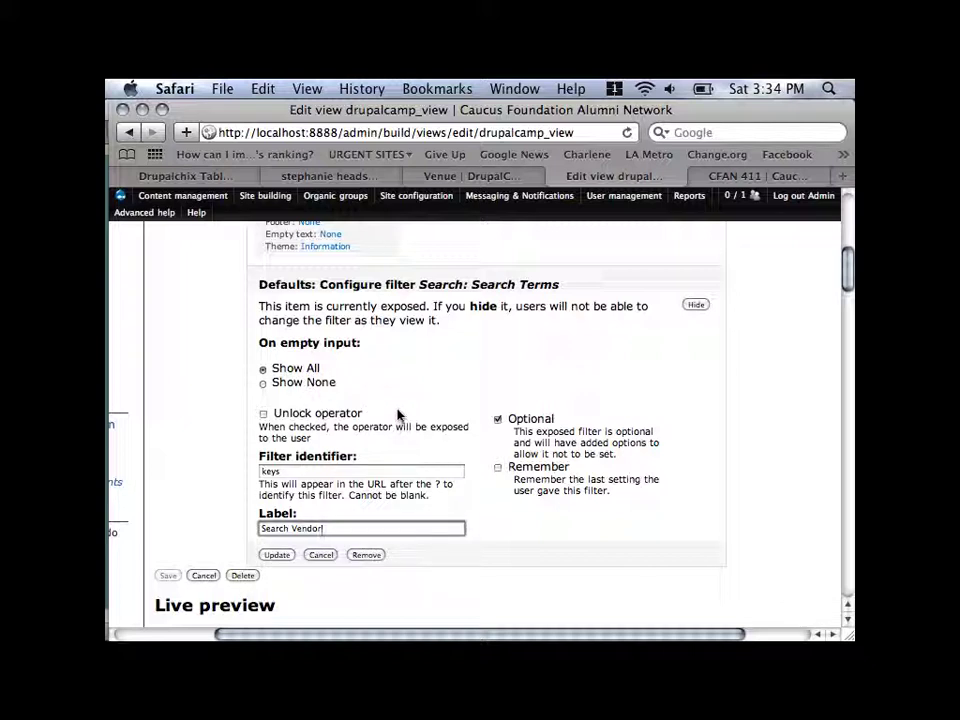
click(278, 558)
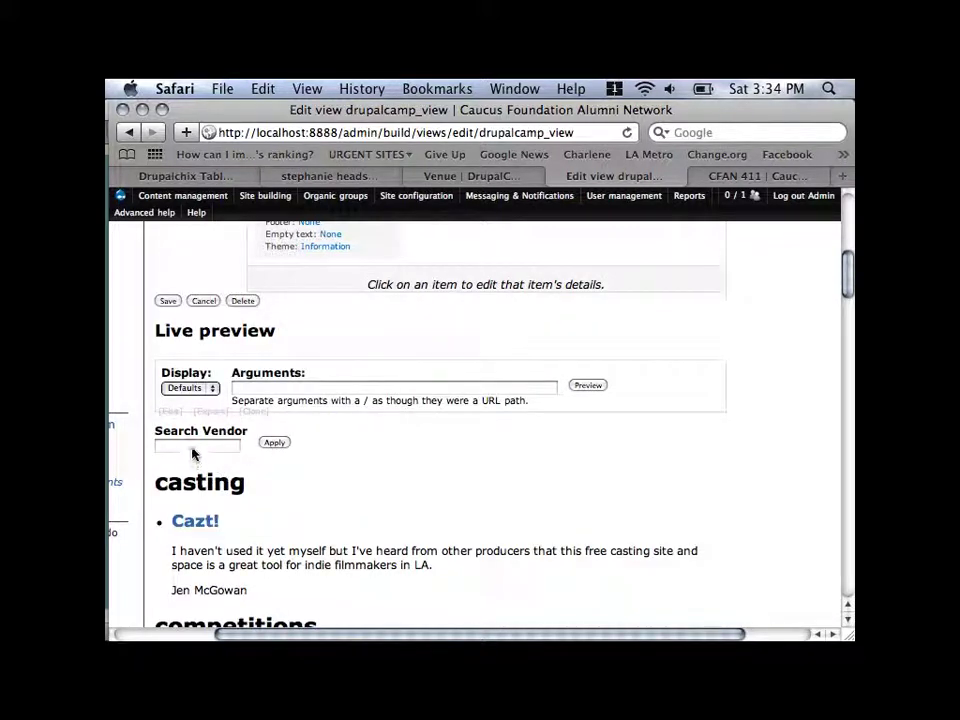
Check the Search Vendor field in the live preview and save drupalcamp_view
click(194, 449)
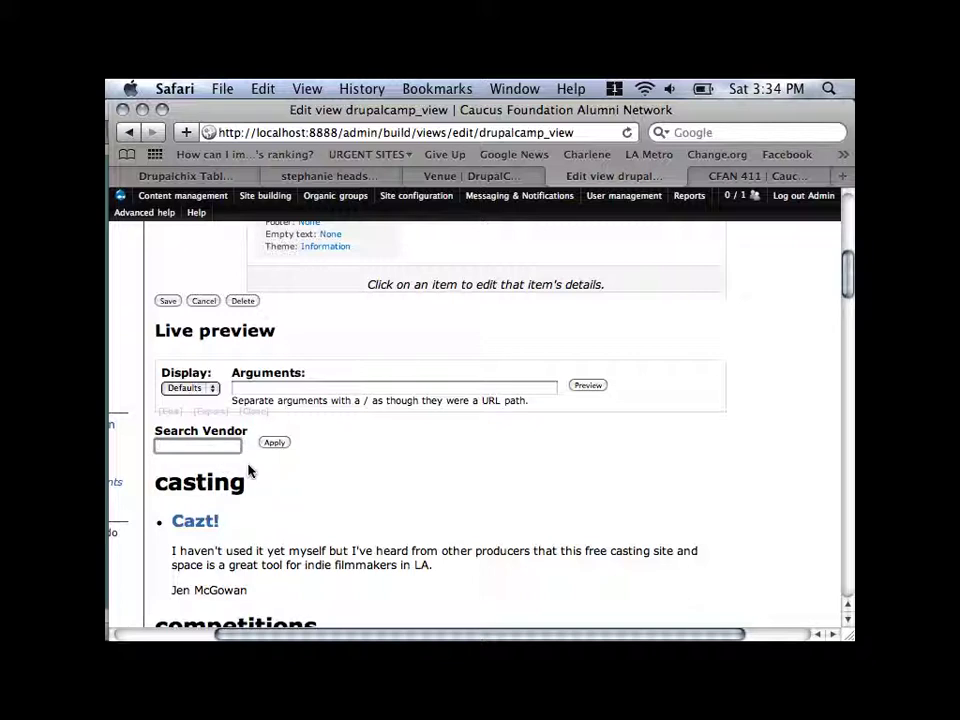
scroll(381, 497, down, 5)
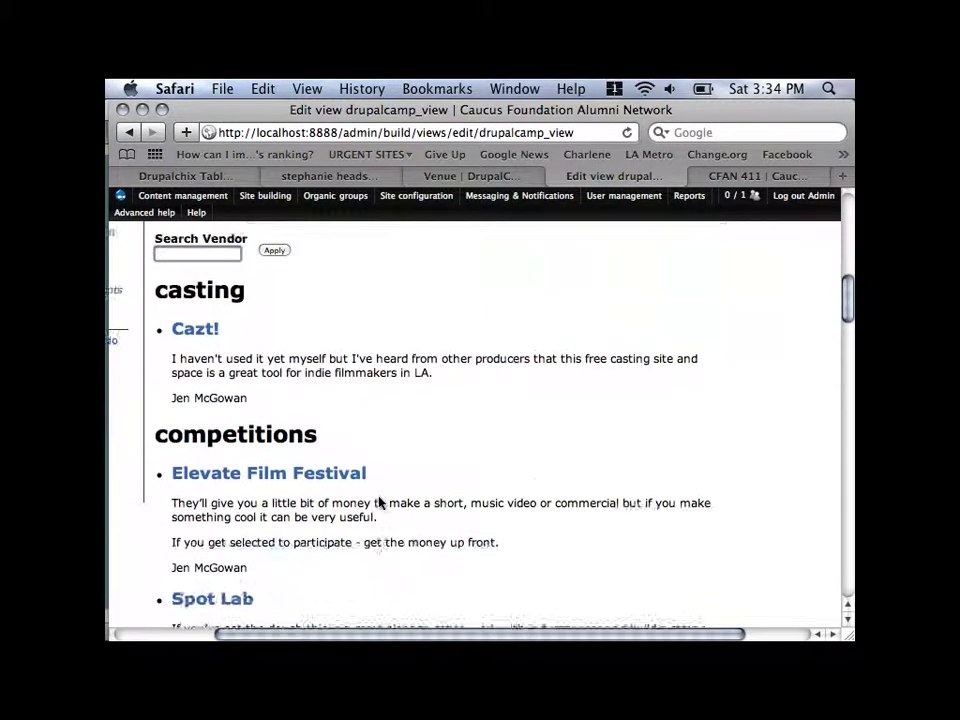
scroll(381, 504, up, 2)
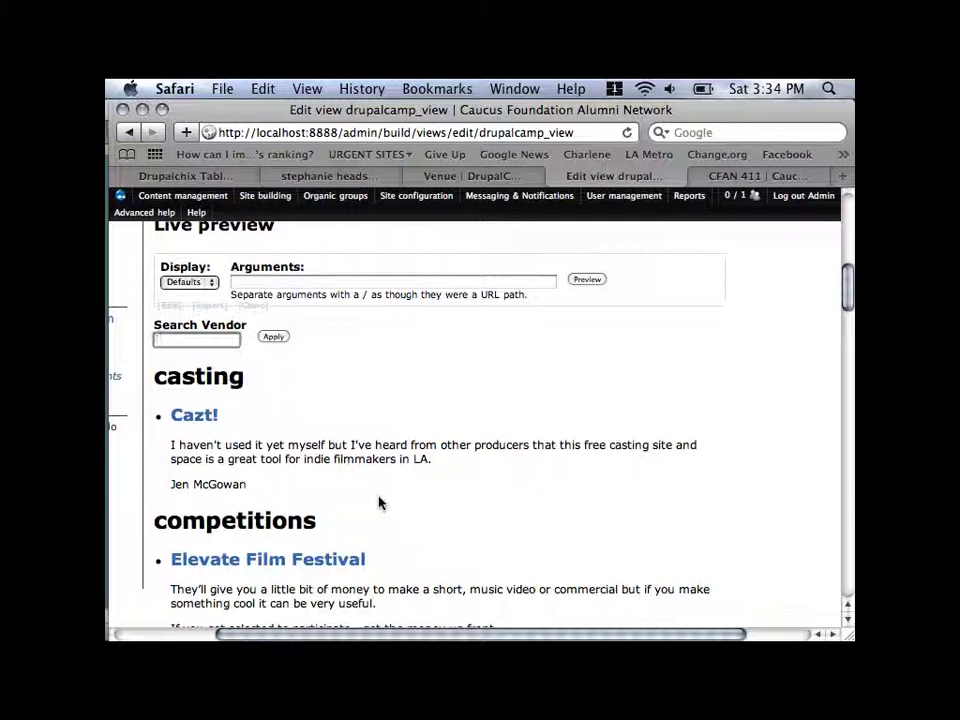
scroll(379, 502, up, 5)
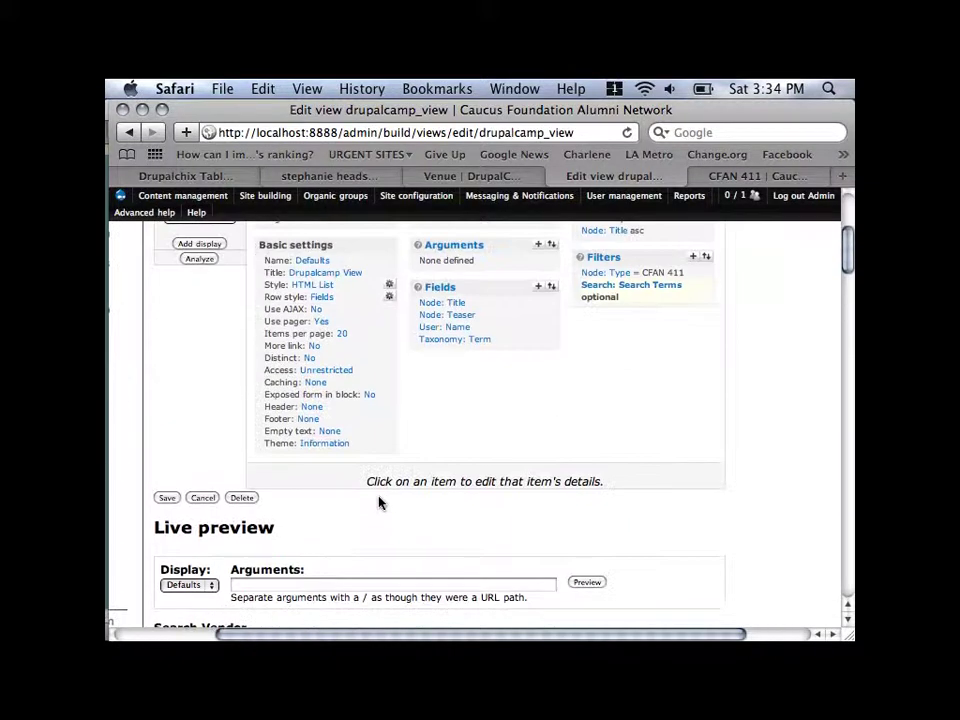
scroll(379, 502, up, 3)
scroll(379, 502, down, 5)
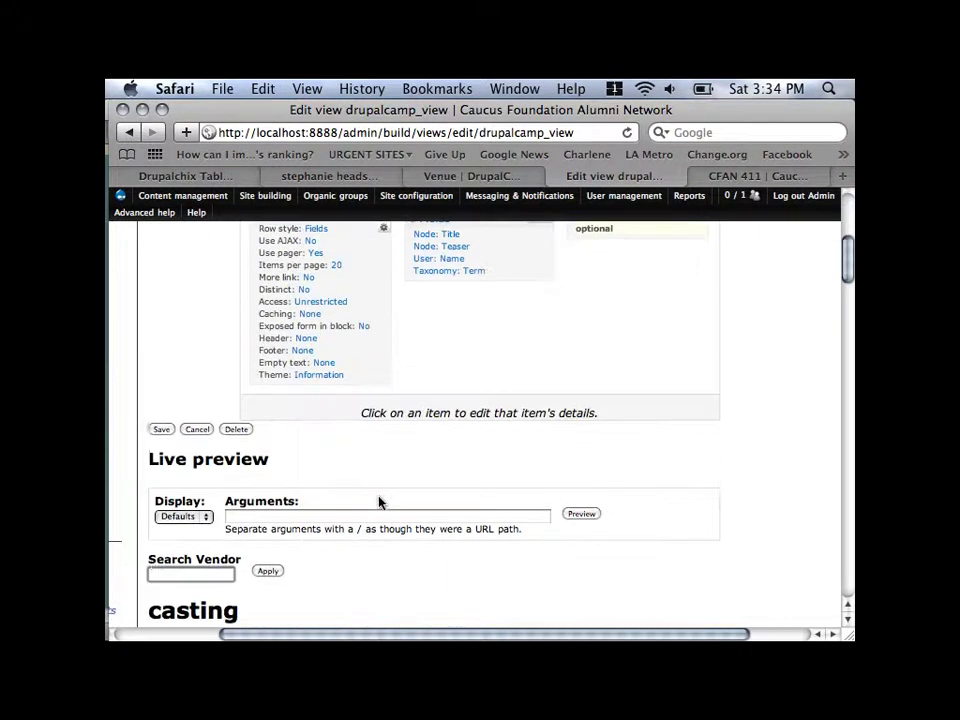
click(162, 431)
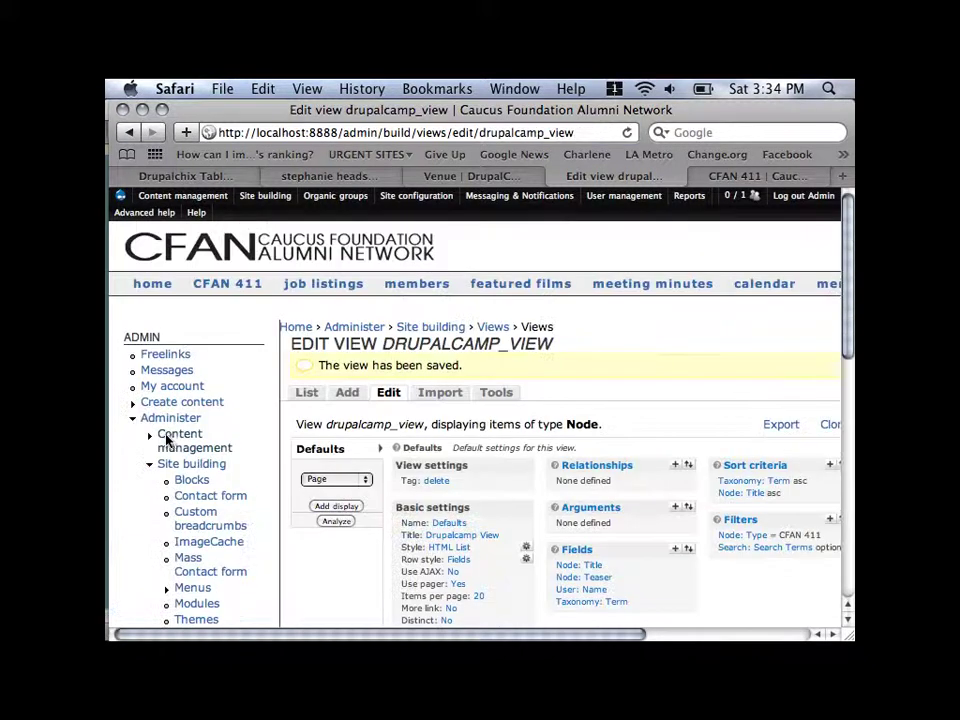
Add a Page display to drupalcamp_view
scroll(362, 441, down, 10)
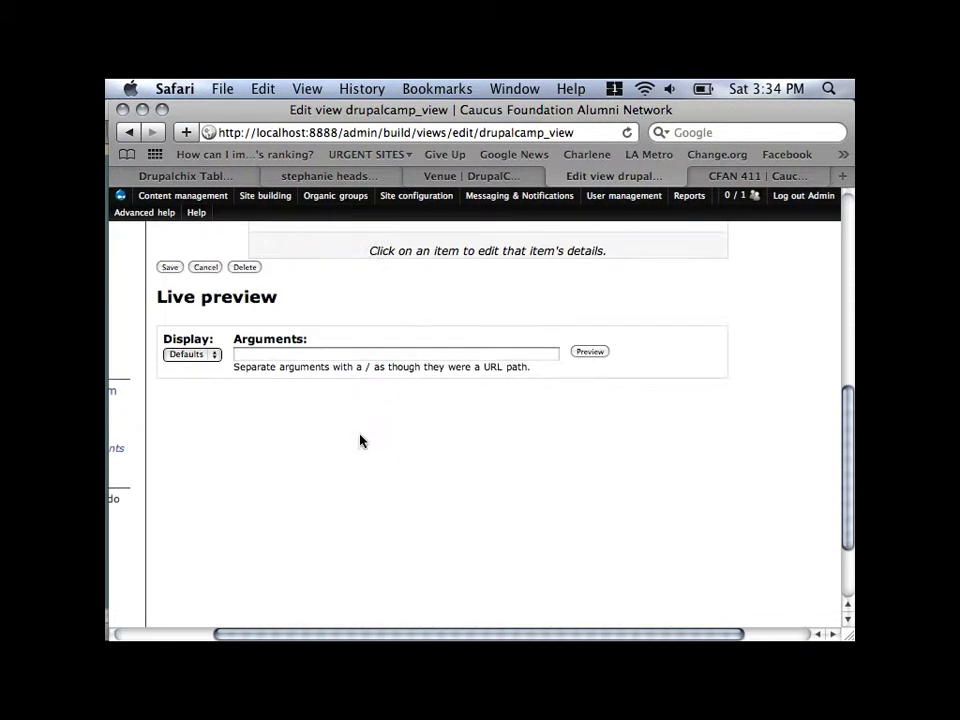
scroll(362, 441, up, 5)
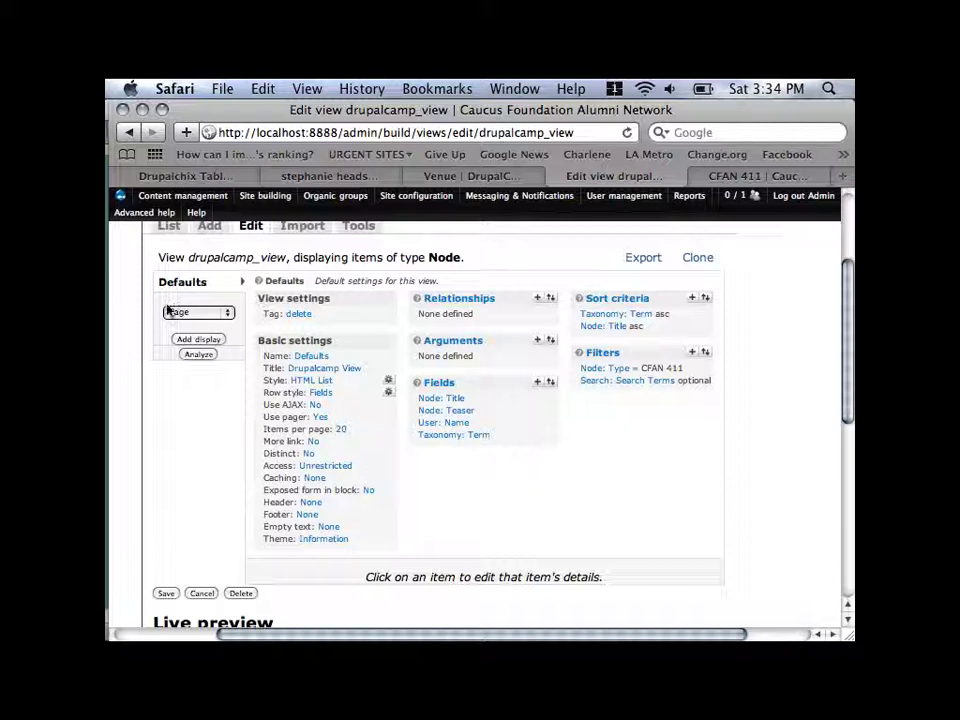
click(223, 312)
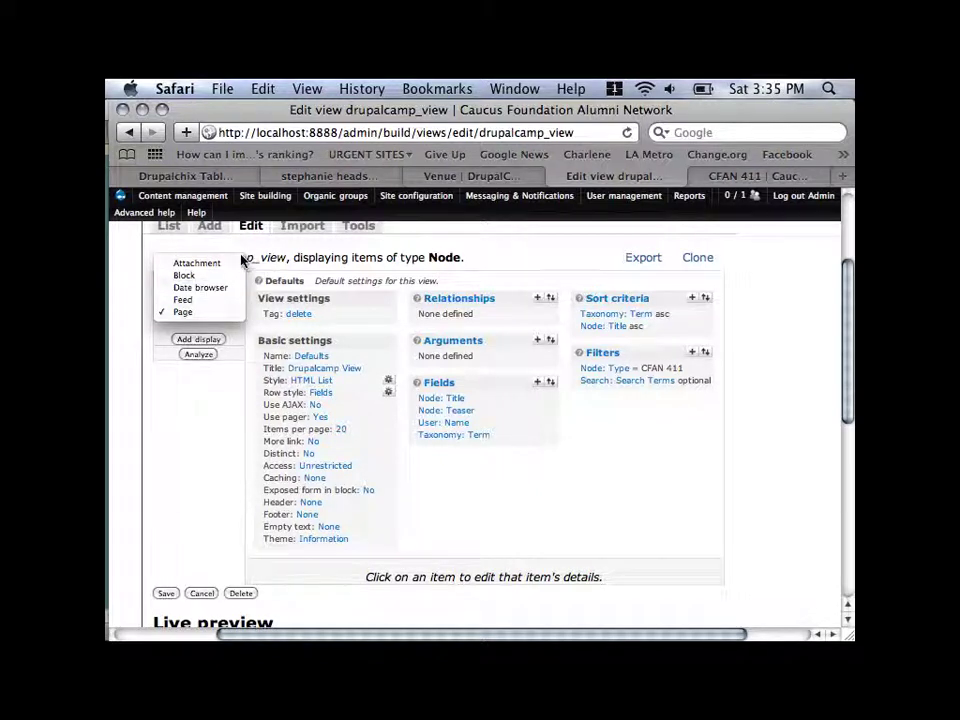
click(193, 318)
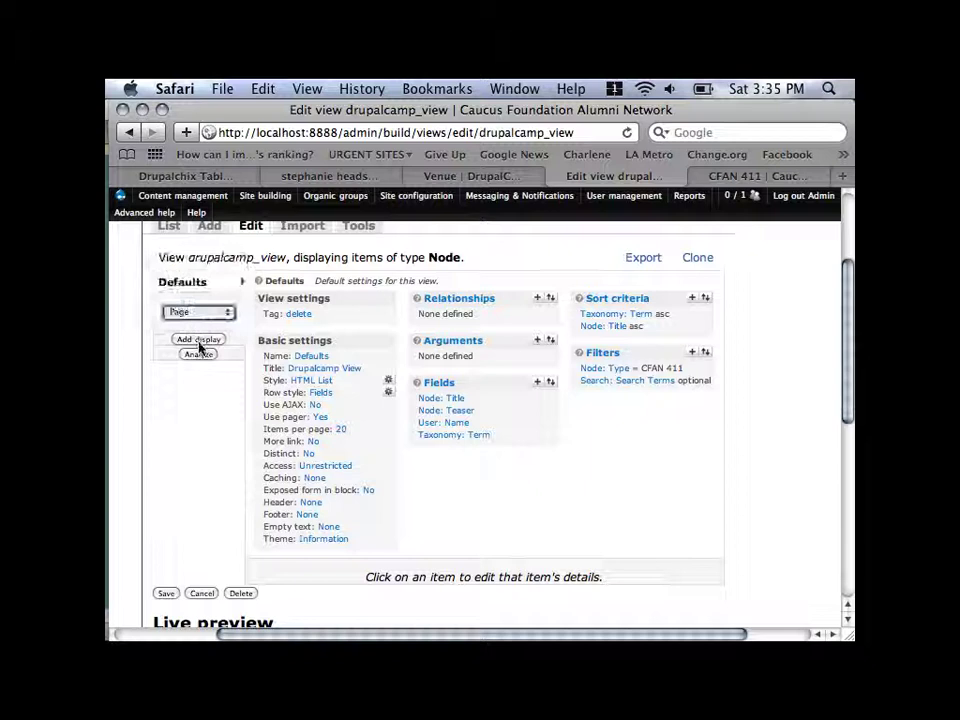
click(199, 340)
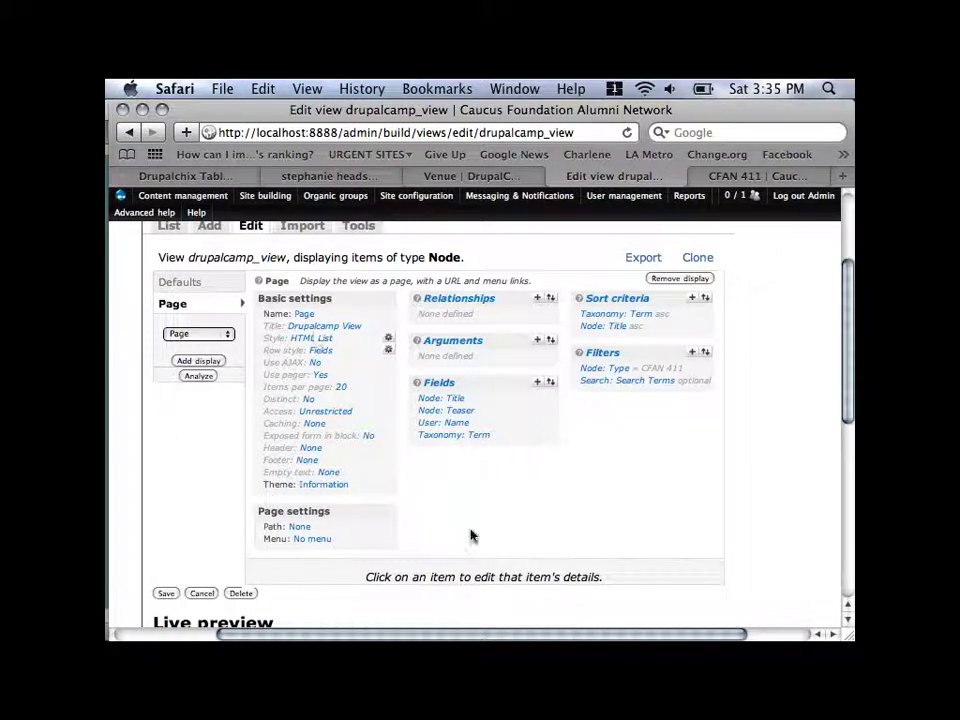
Set the Page display's path to drupalcamp_view and update the setting
mouse_move(527, 217)
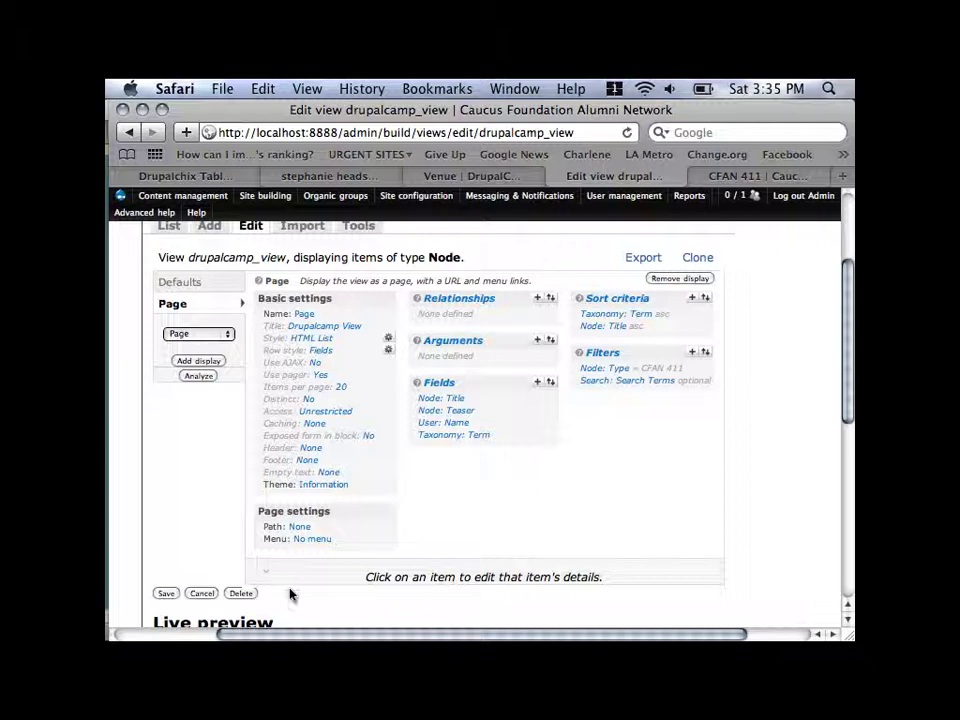
click(302, 528)
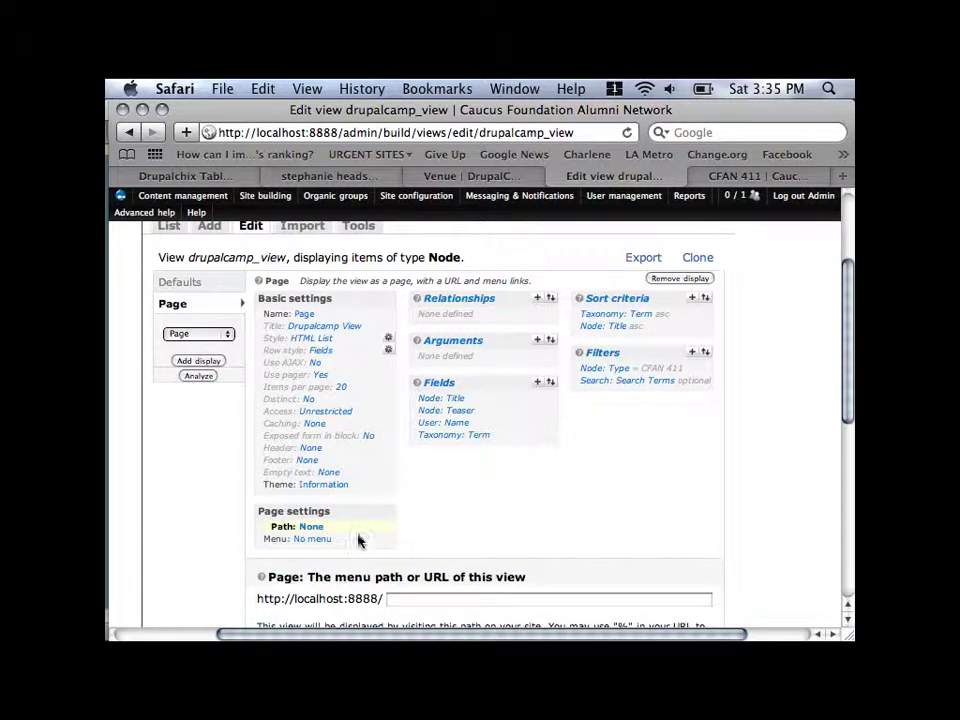
scroll(464, 498, down, 8)
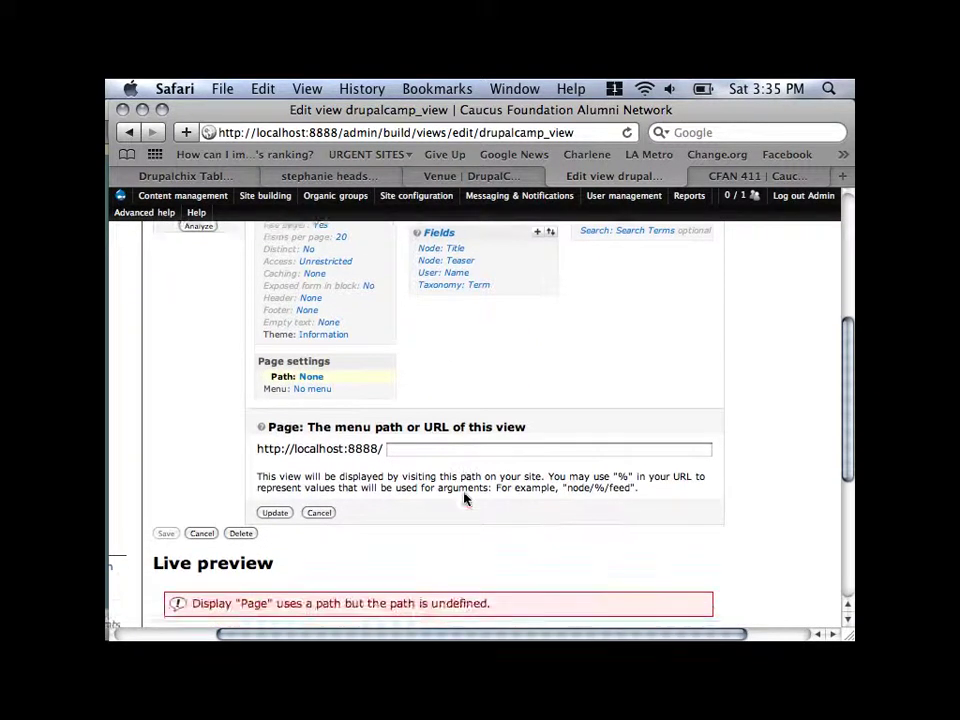
scroll(464, 498, up, 3)
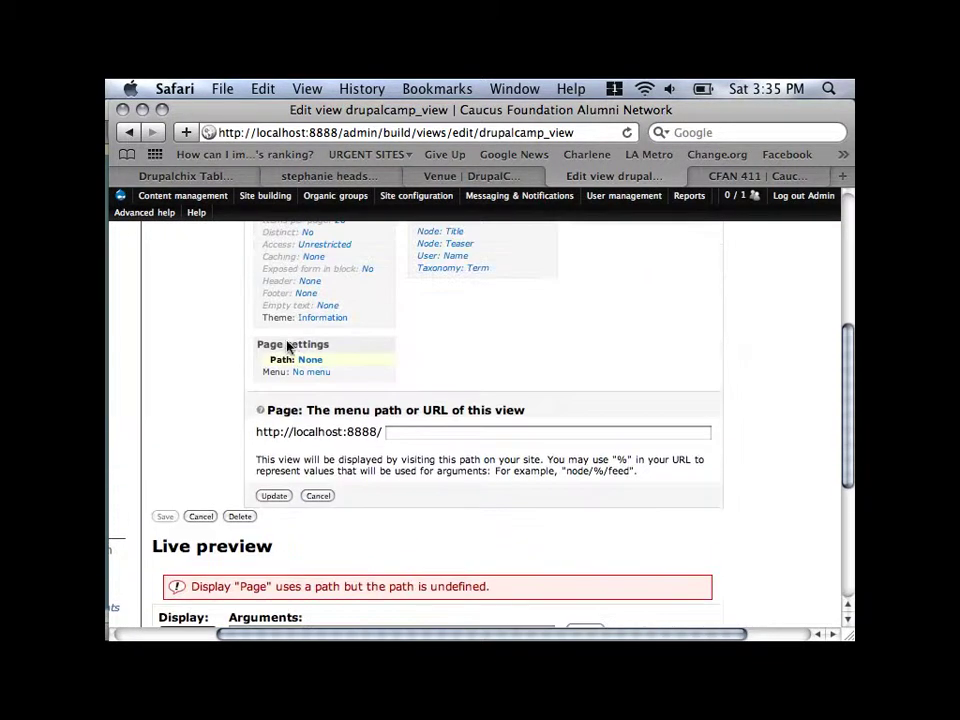
scroll(467, 422, down, 4)
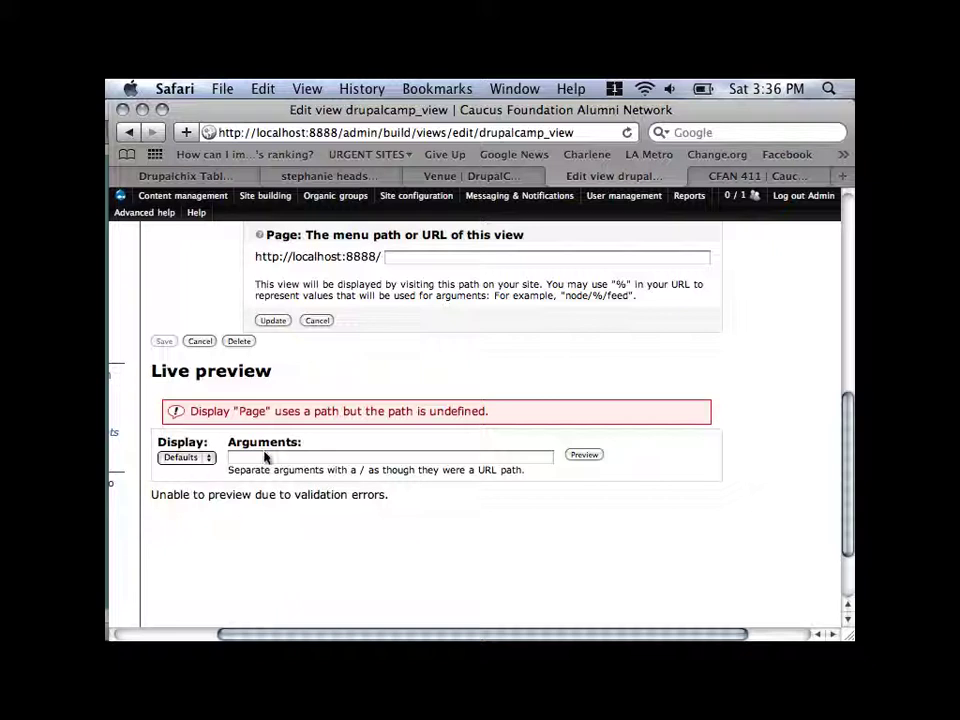
drag(399, 501, 157, 501)
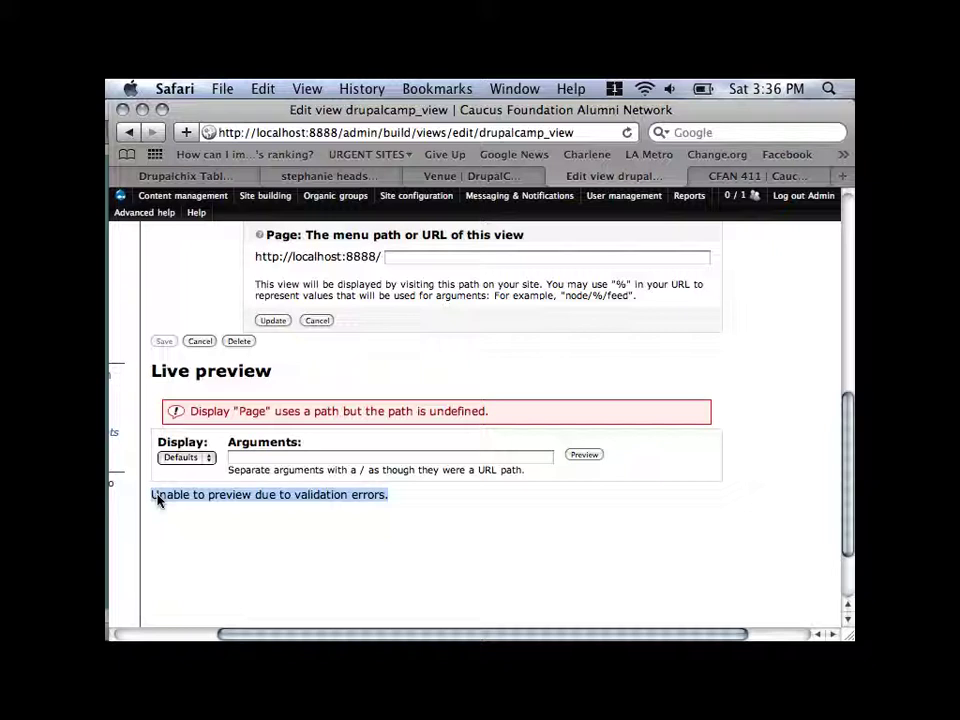
scroll(157, 499, up, 5)
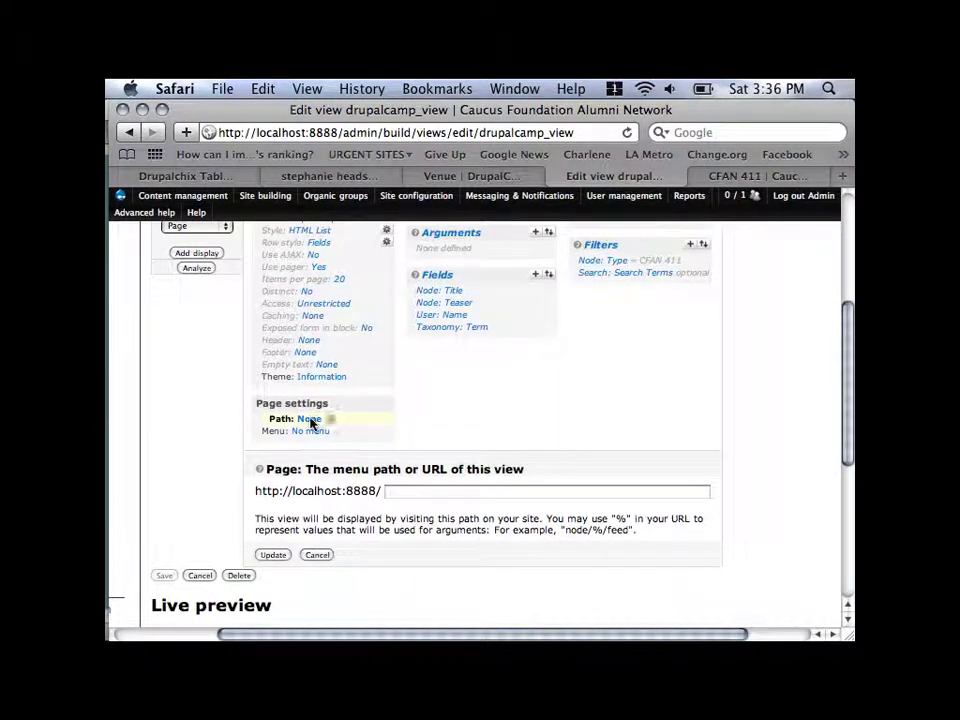
click(417, 499)
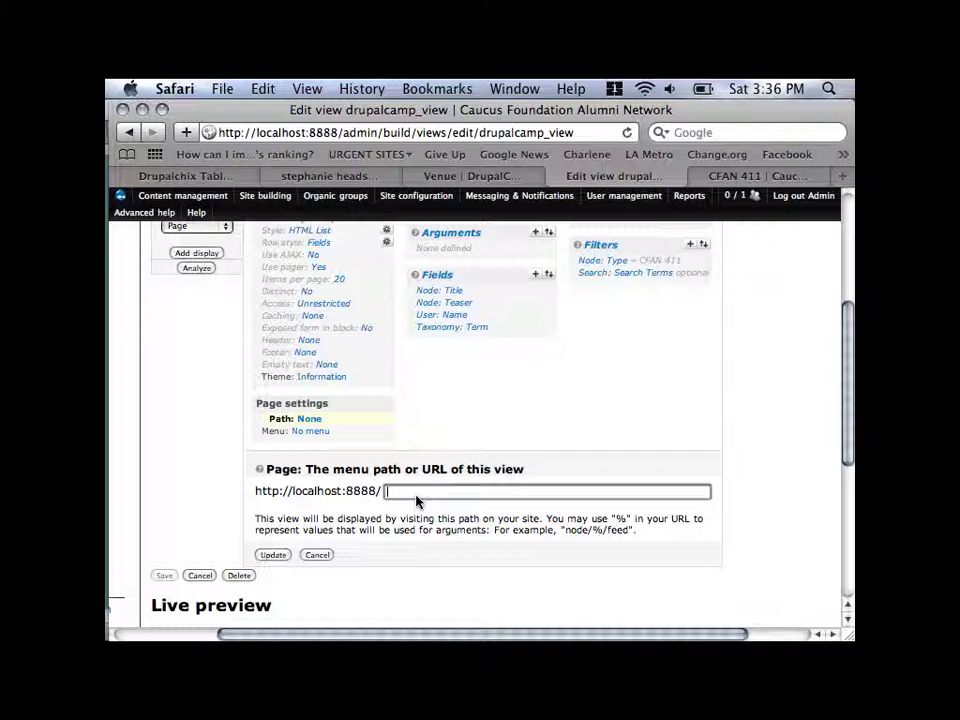
text(drupalcamp_view)
click(278, 555)
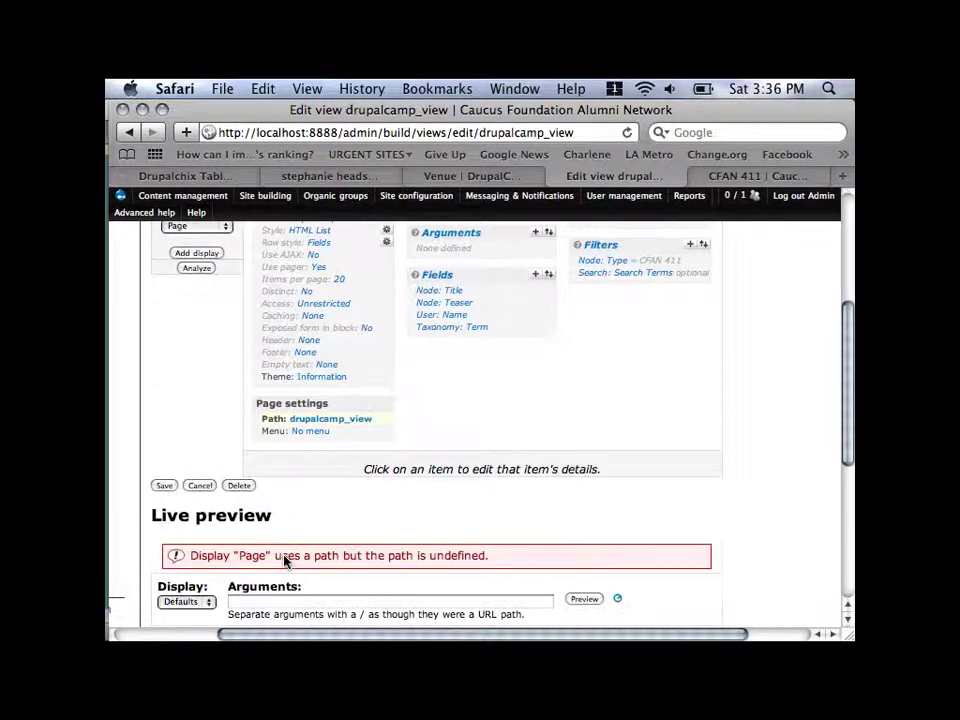
Check the live preview of the view and save drupalcamp_view
scroll(410, 507, down, 5)
scroll(410, 507, up, 2)
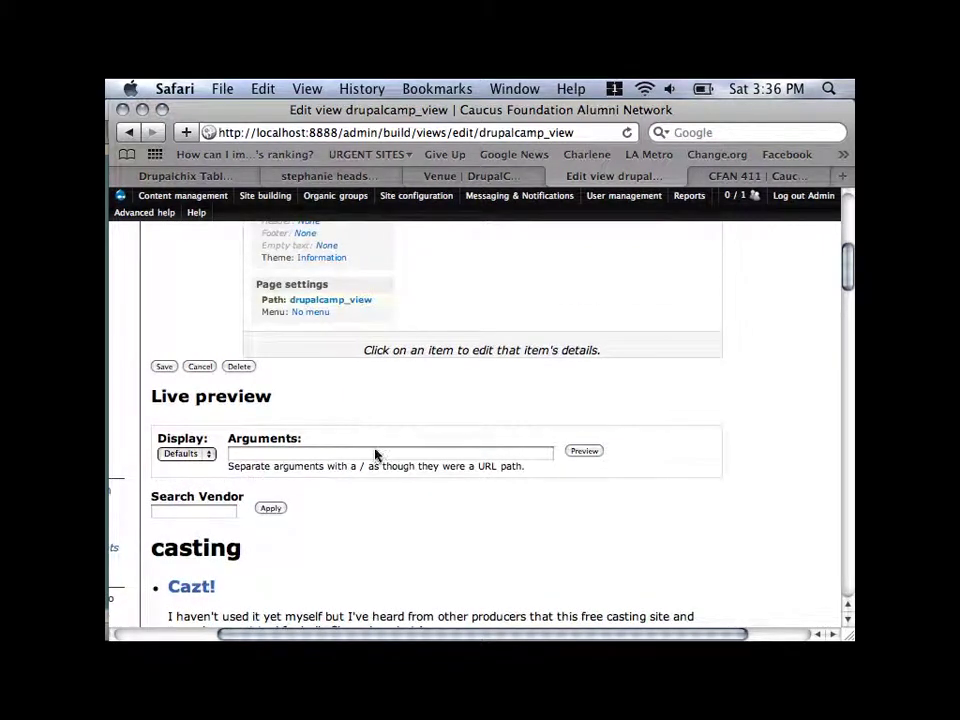
click(163, 367)
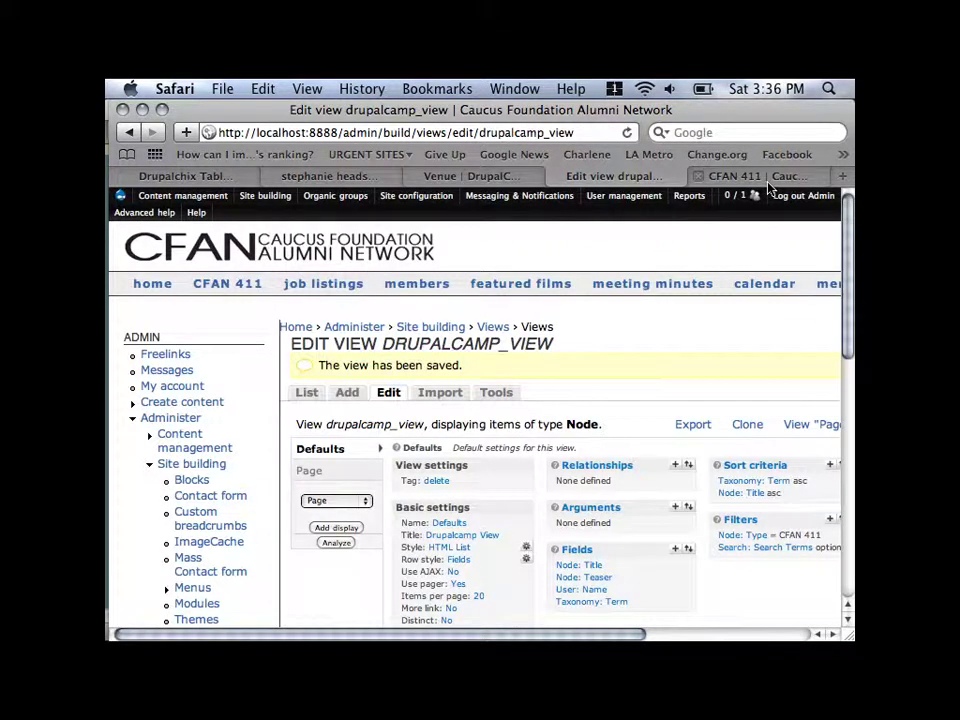
Open the published view page at localhost:8888/drupalcamp_view in place of the wiki-411 page
click(768, 180)
drag(420, 133, 352, 138)
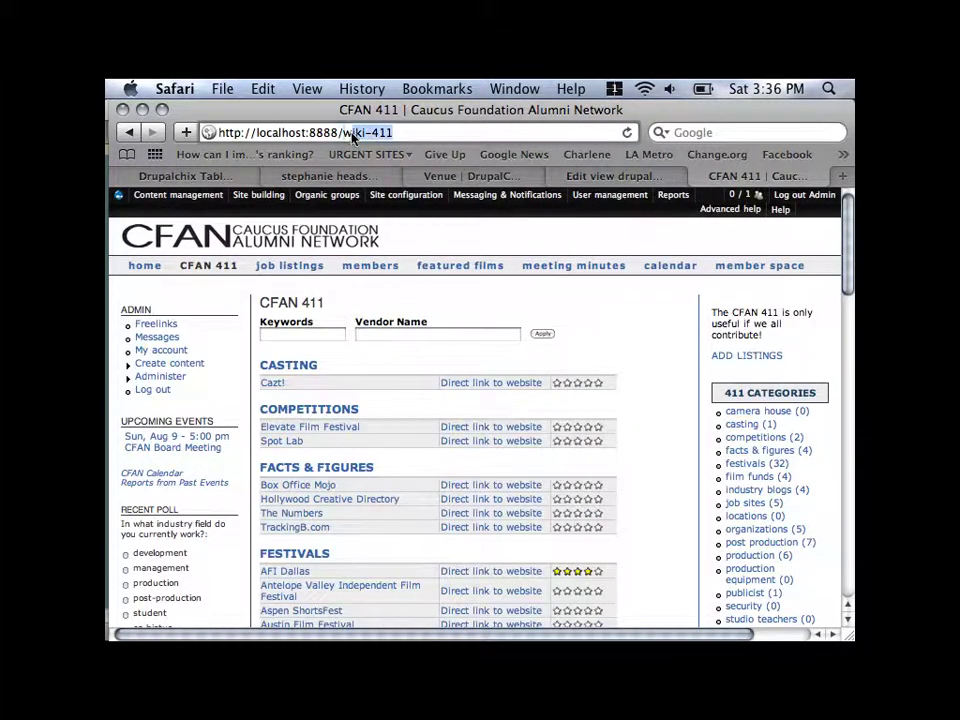
text(d)
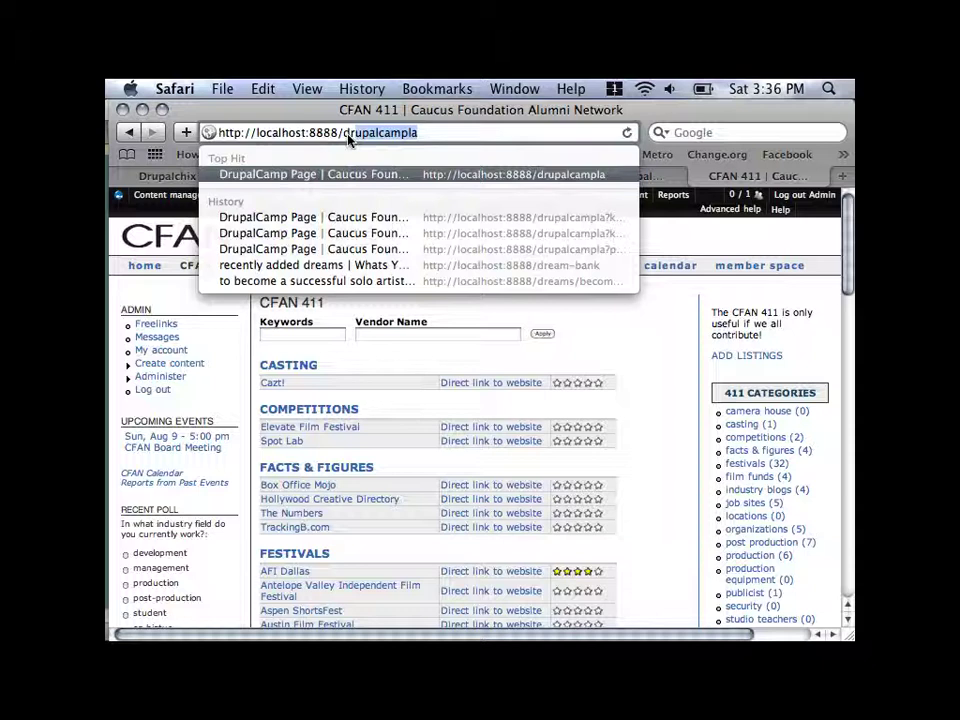
text(rupalcmap)
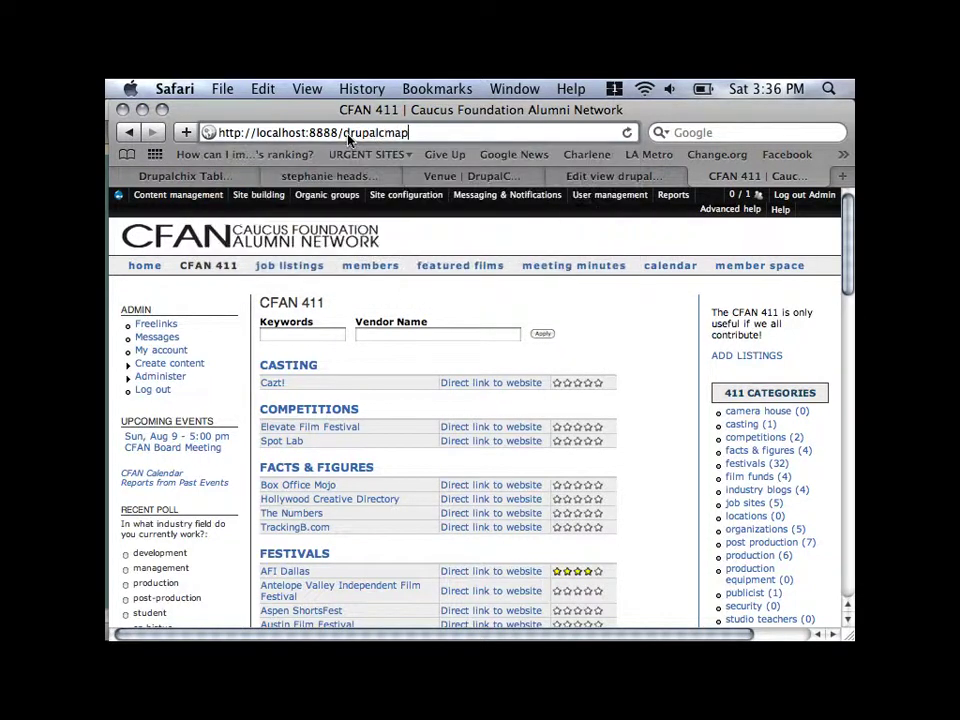
key(BackSpace)
key(BackSpace)
key(BackSpace)
text(amp)
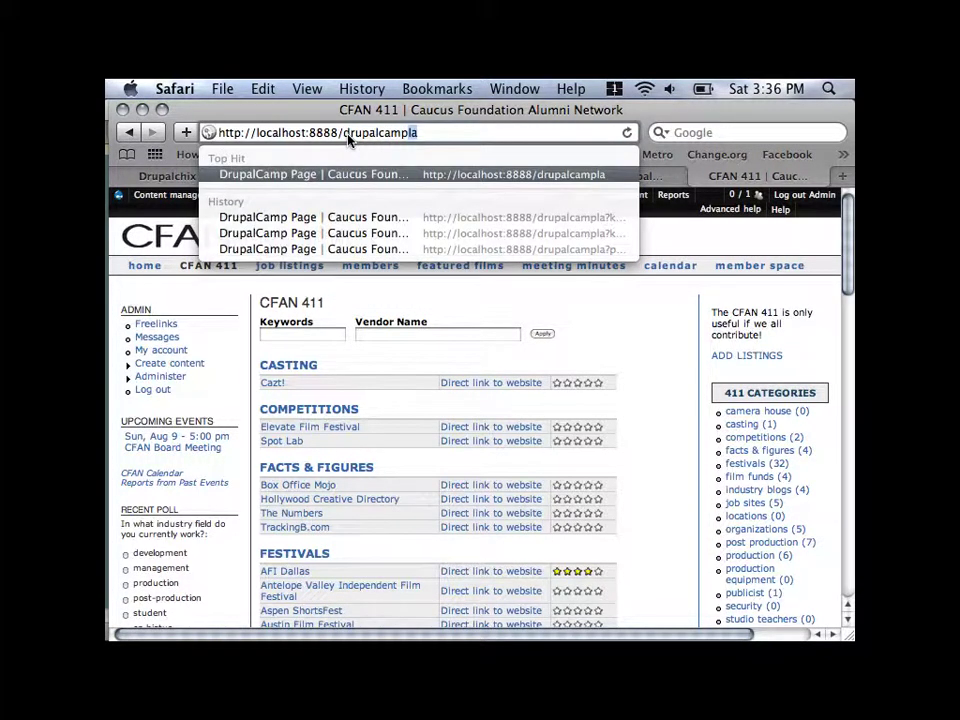
text(_view)
key(Return)
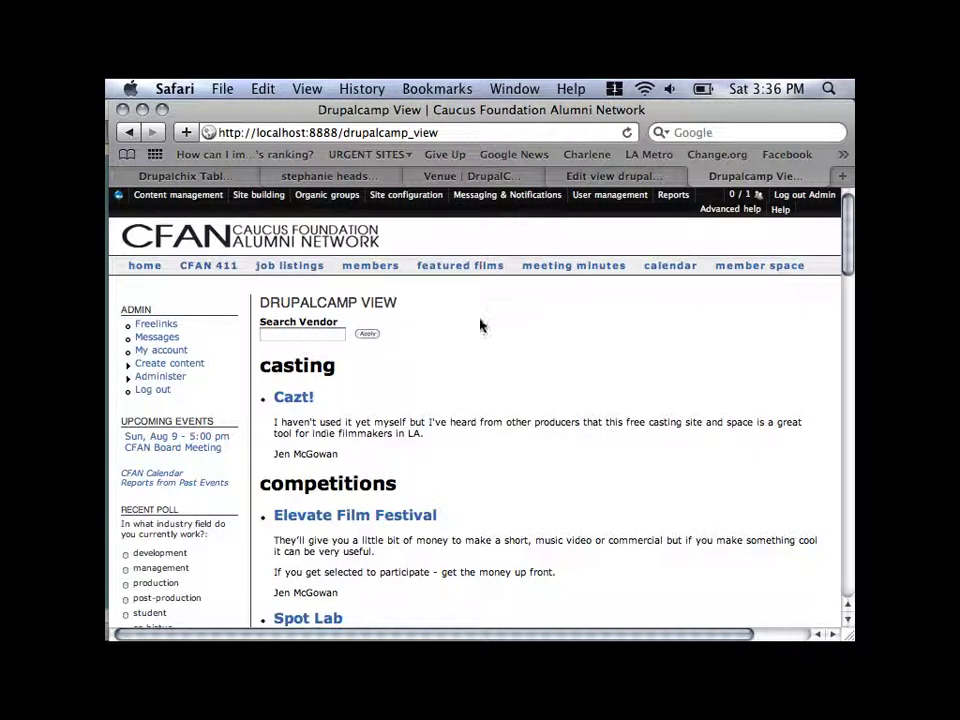
Look through the published Drupalcamp View listing and search its vendors for "method"
scroll(508, 371, down, 2)
scroll(510, 375, up, 2)
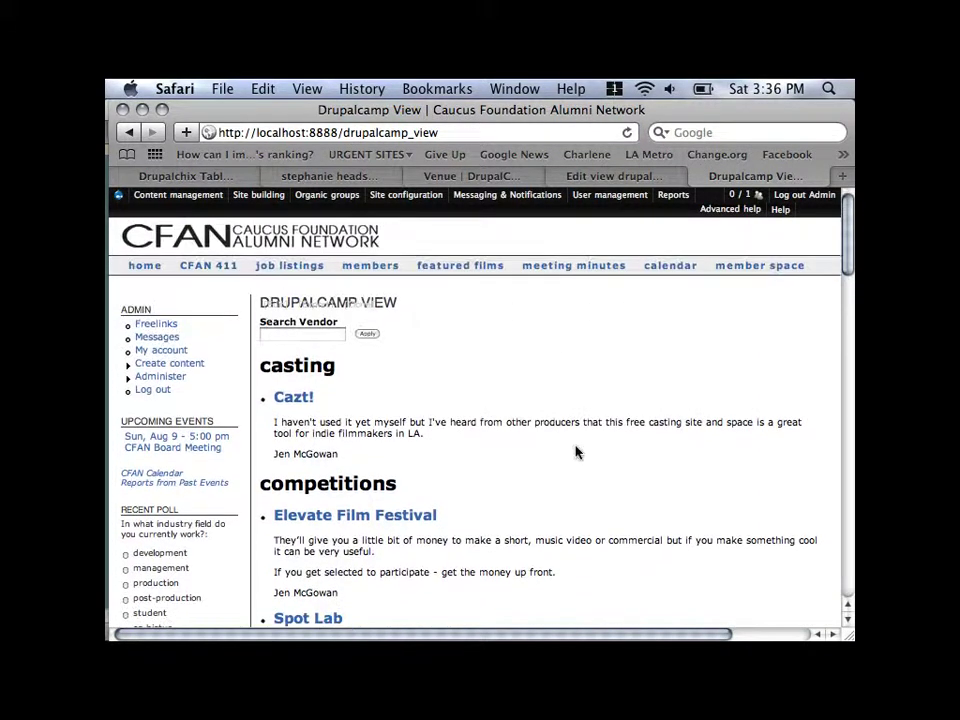
scroll(575, 452, down, 20)
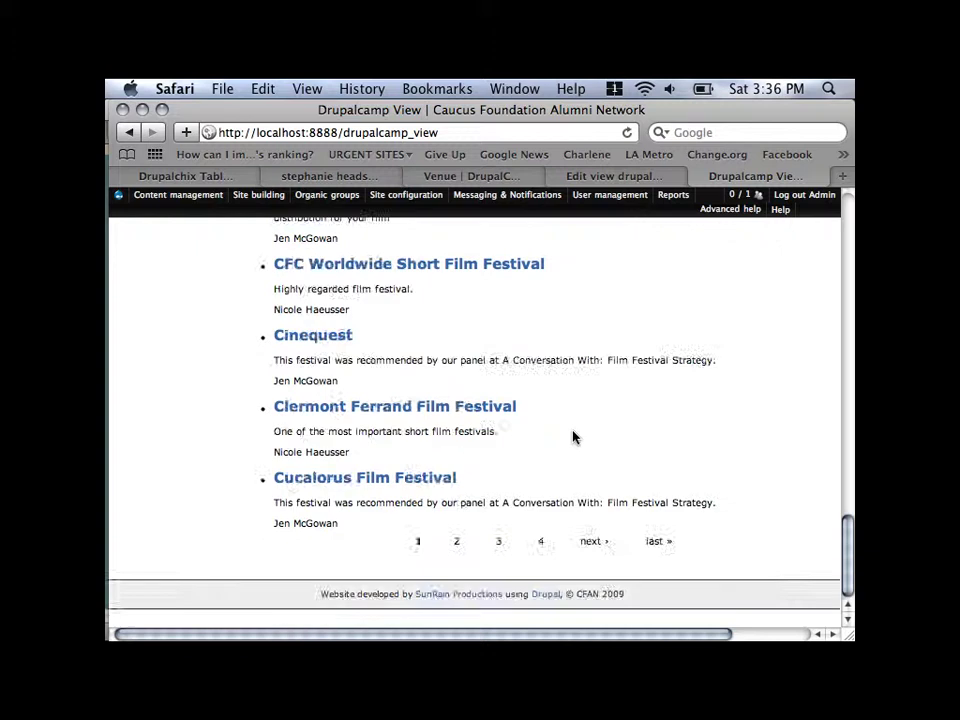
scroll(572, 437, up, 15)
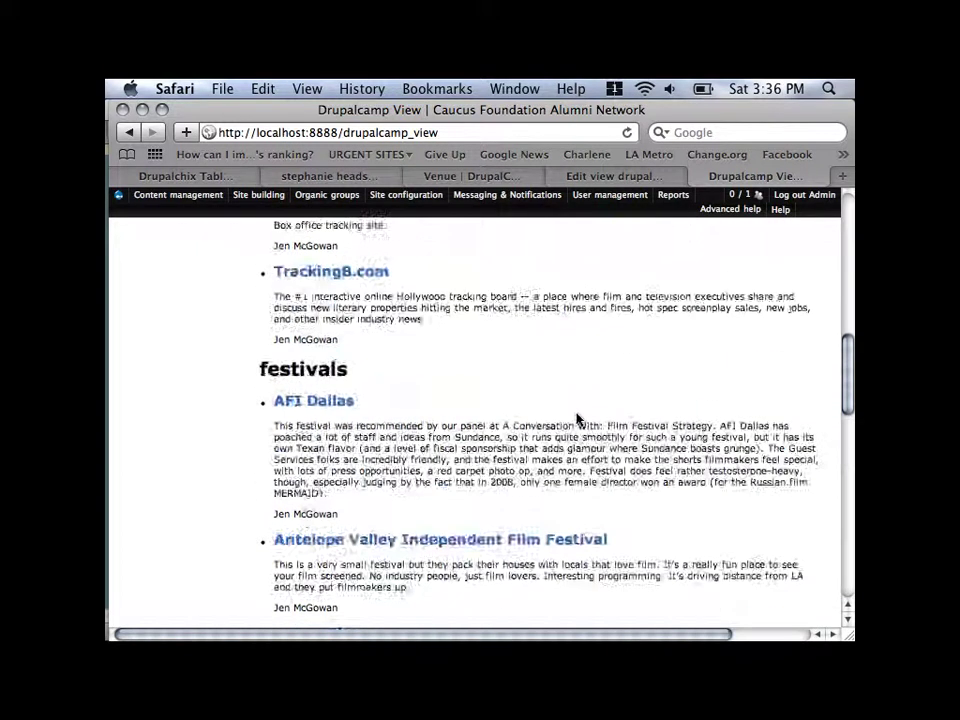
scroll(577, 418, up, 10)
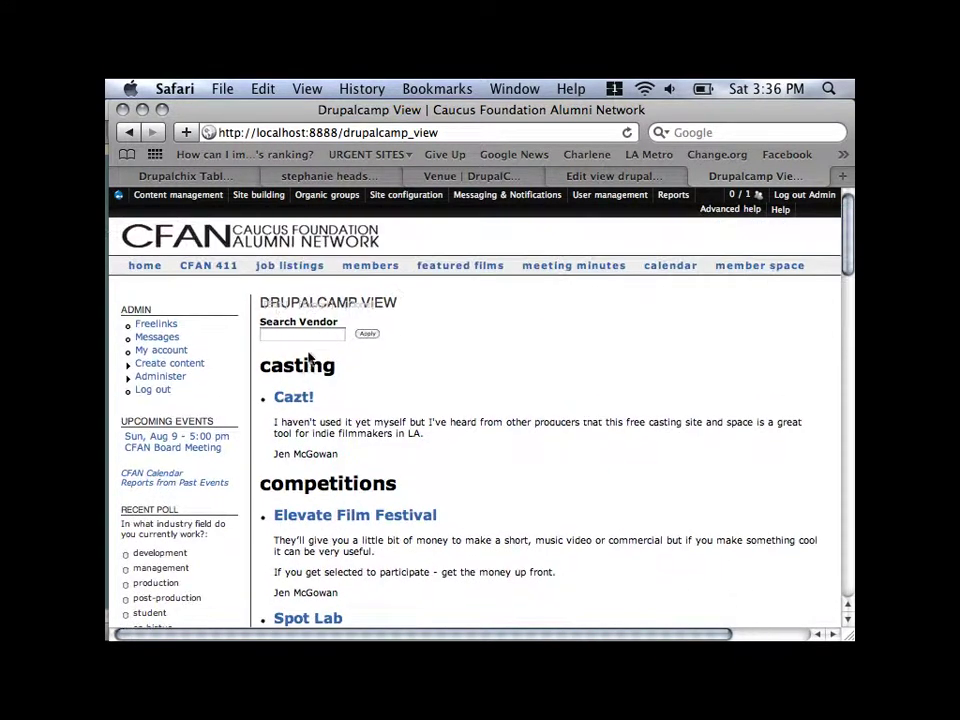
click(310, 338)
text(meth)
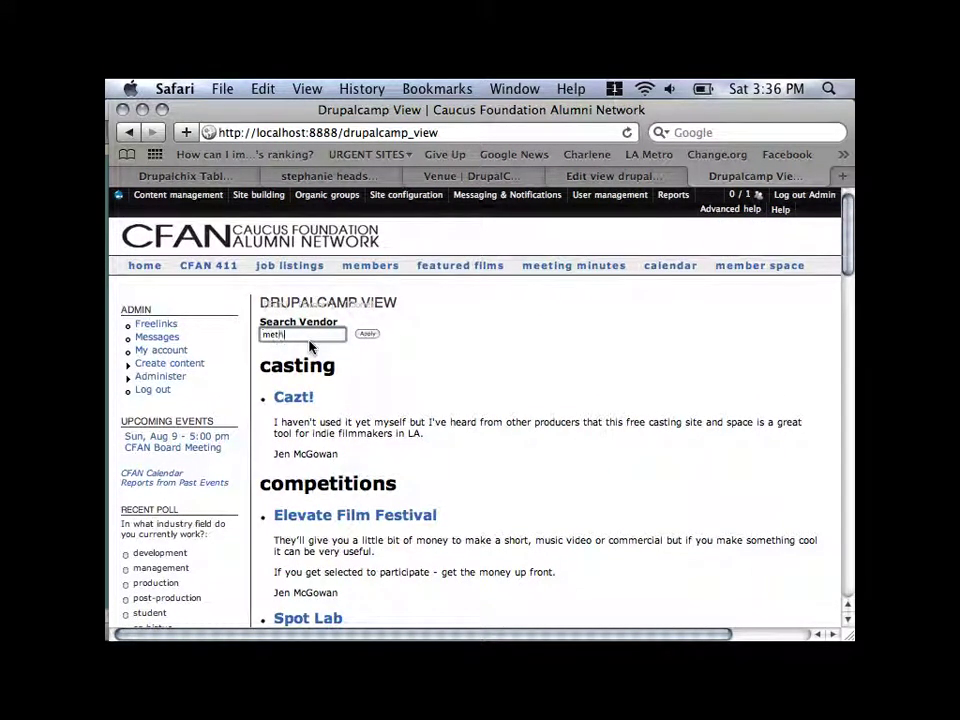
text(od)
key(Return)
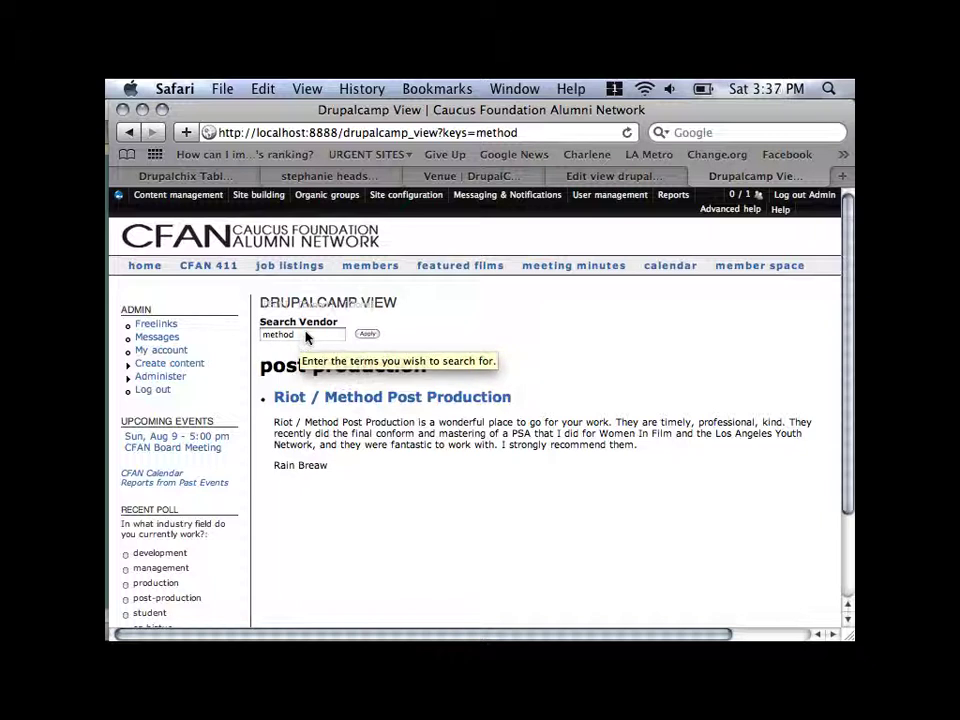
Search the vendors for "post production" and look through the matching entries
click(287, 337)
key(super+a)
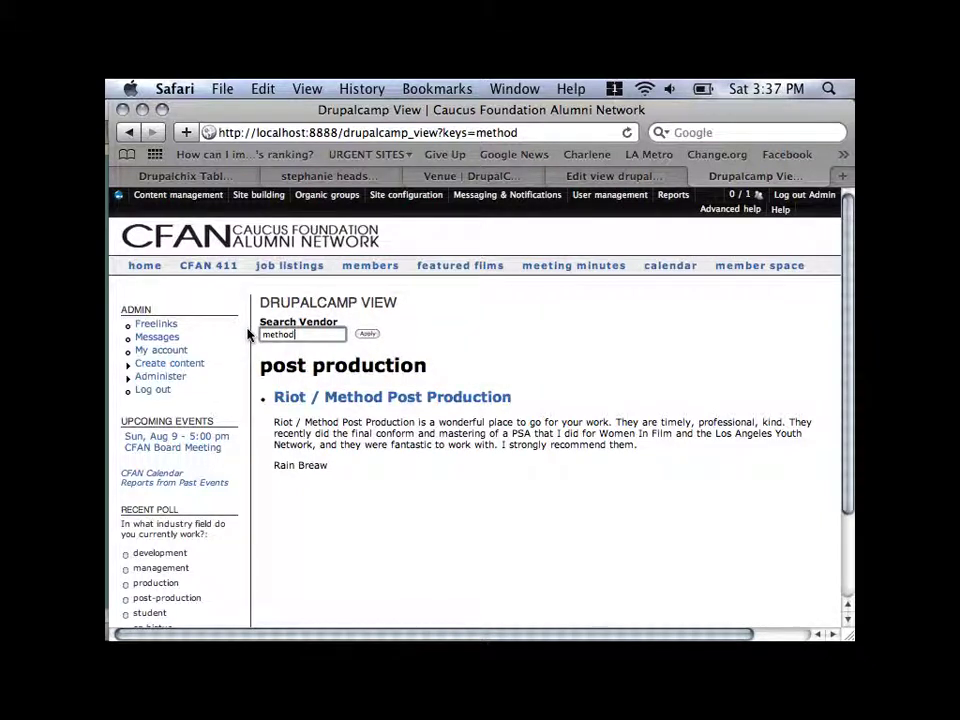
text(post production)
key(Return)
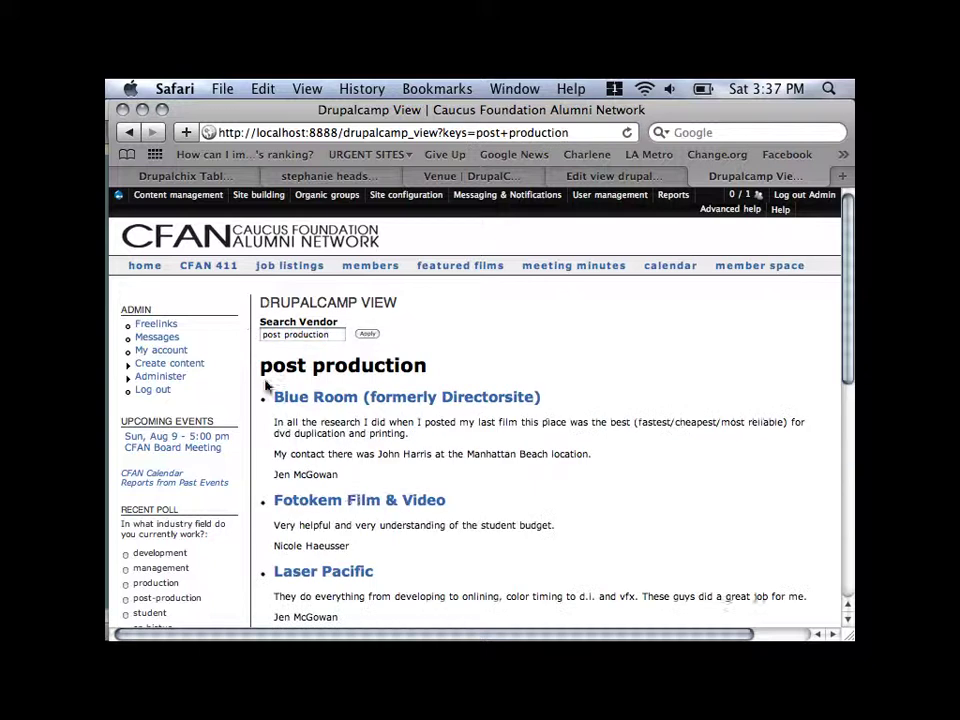
scroll(565, 465, down, 10)
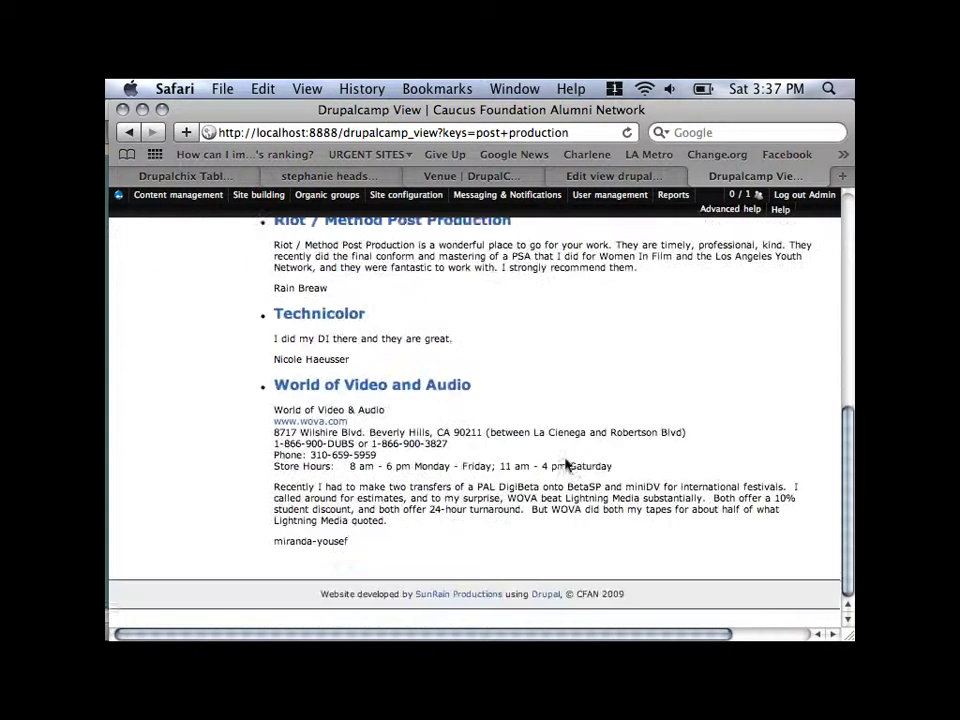
scroll(565, 465, up, 3)
scroll(565, 465, up, 5)
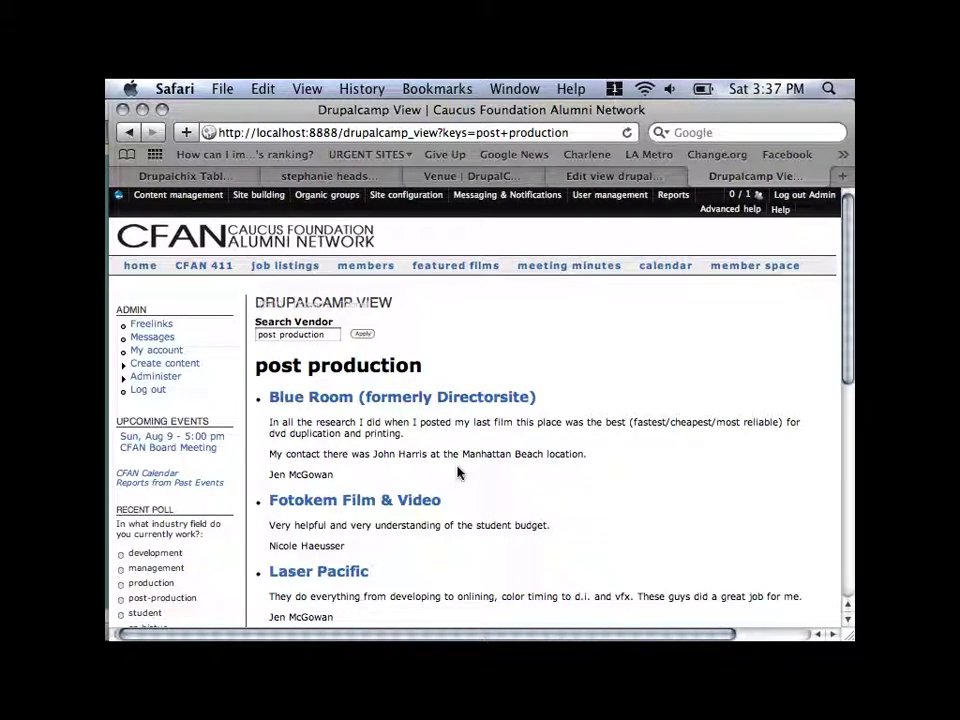
click(612, 178)
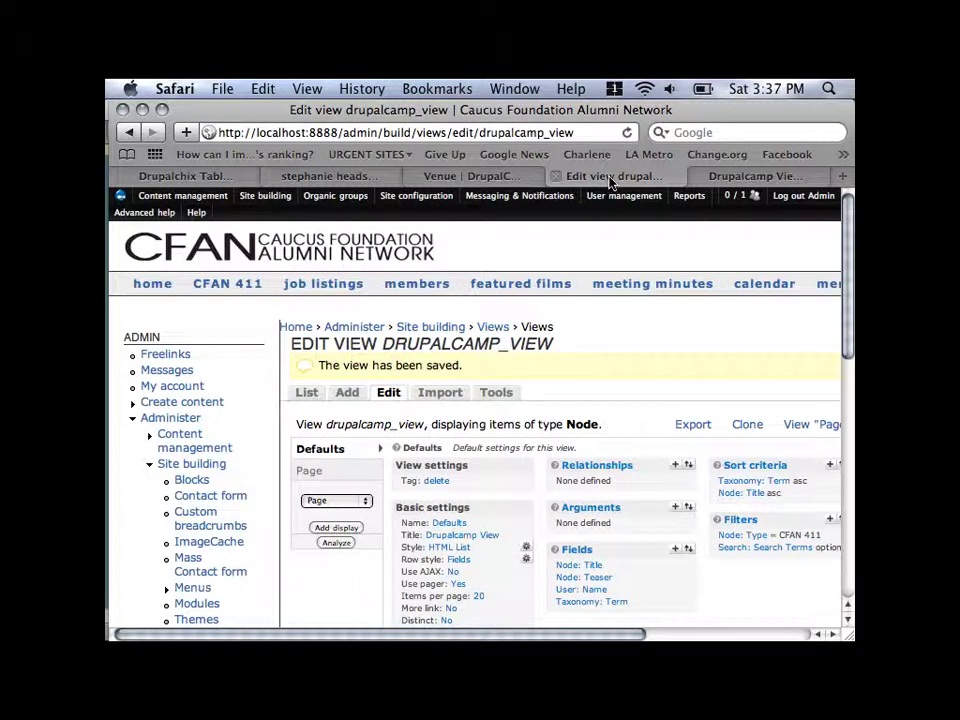
drag(568, 405, 772, 187)
click(770, 179)
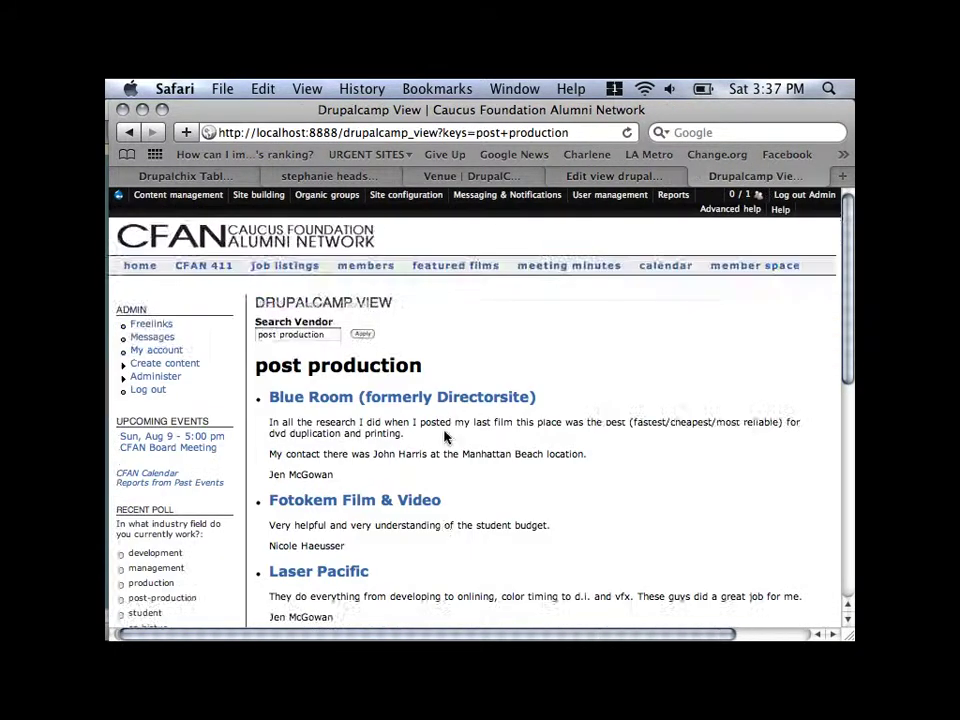
Clear the Search Vendor term, apply the empty search and look through the full listing
scroll(446, 429, down, 3)
scroll(446, 433, up, 3)
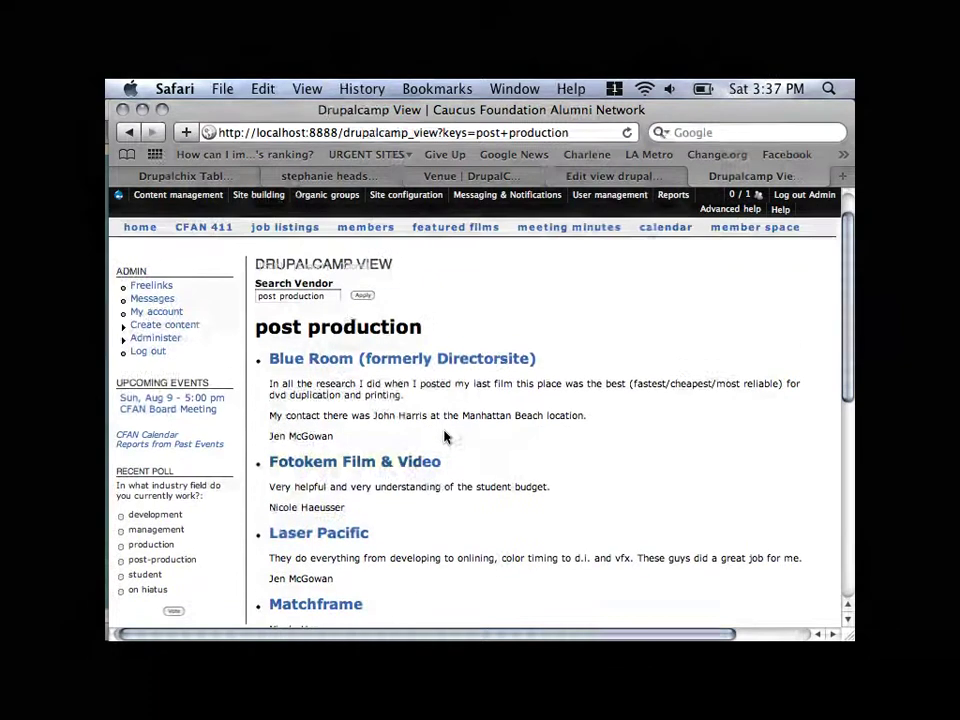
click(331, 299)
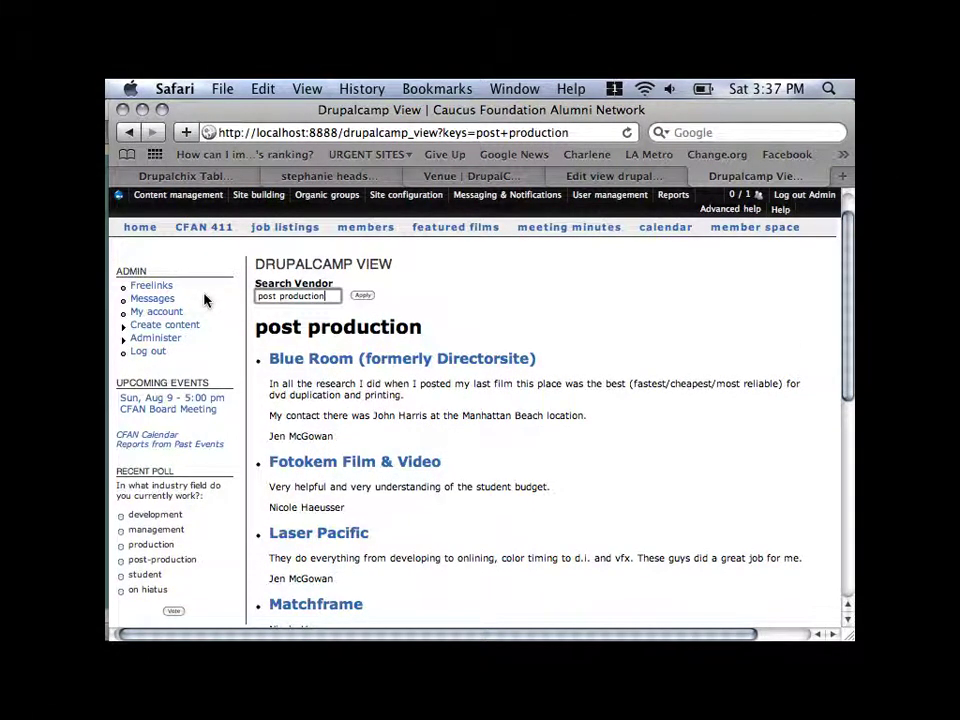
key(super+a)
key(BackSpace)
click(372, 298)
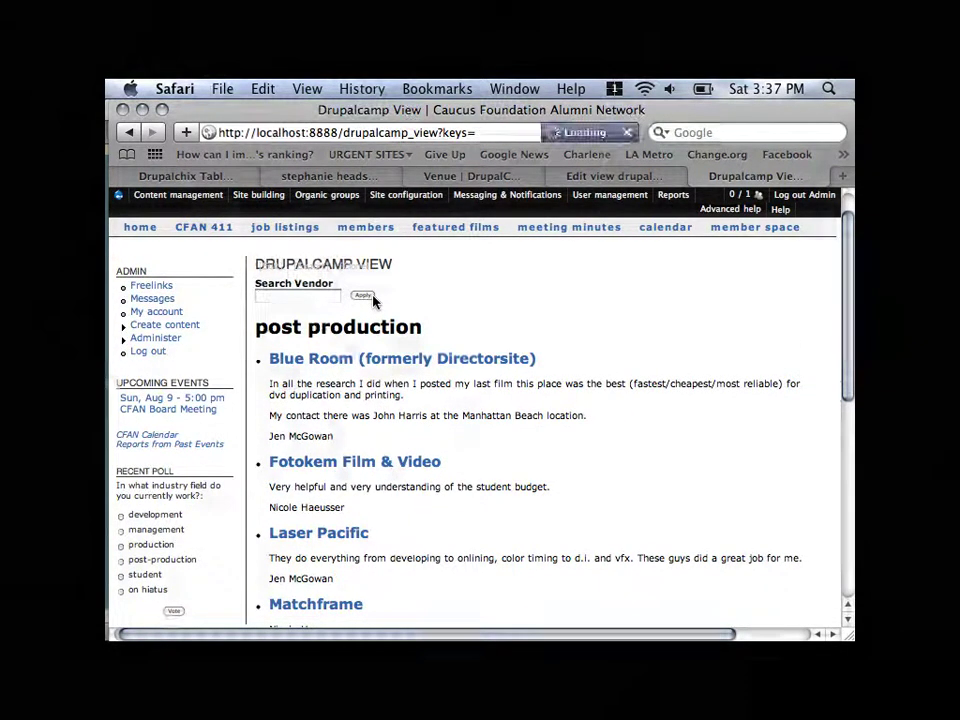
scroll(502, 334, down, 2)
scroll(502, 334, up, 1)
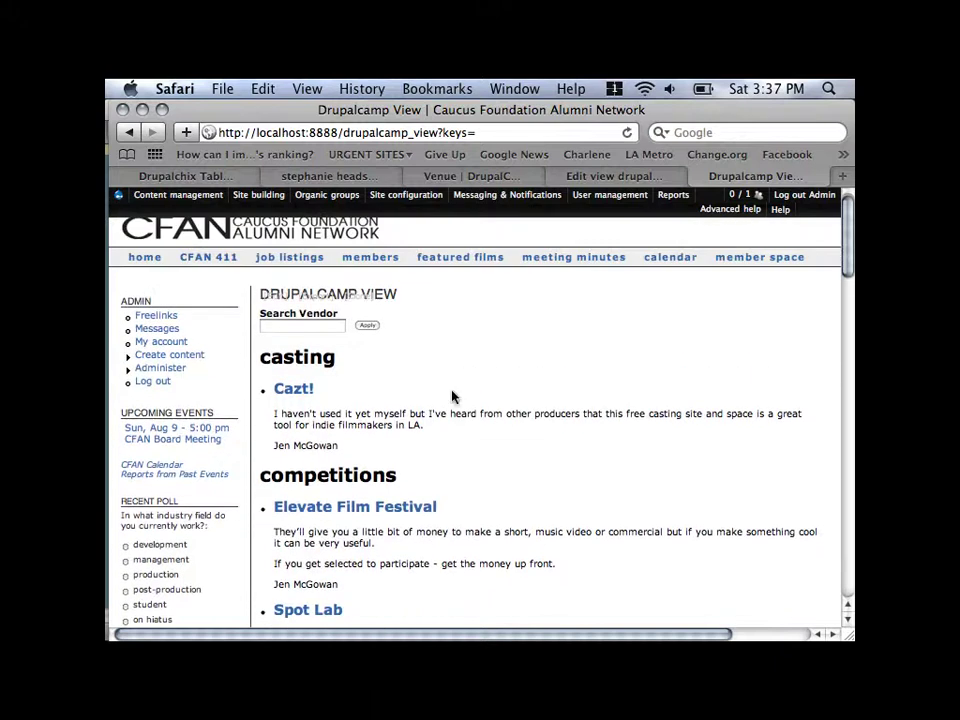
scroll(407, 446, down, 10)
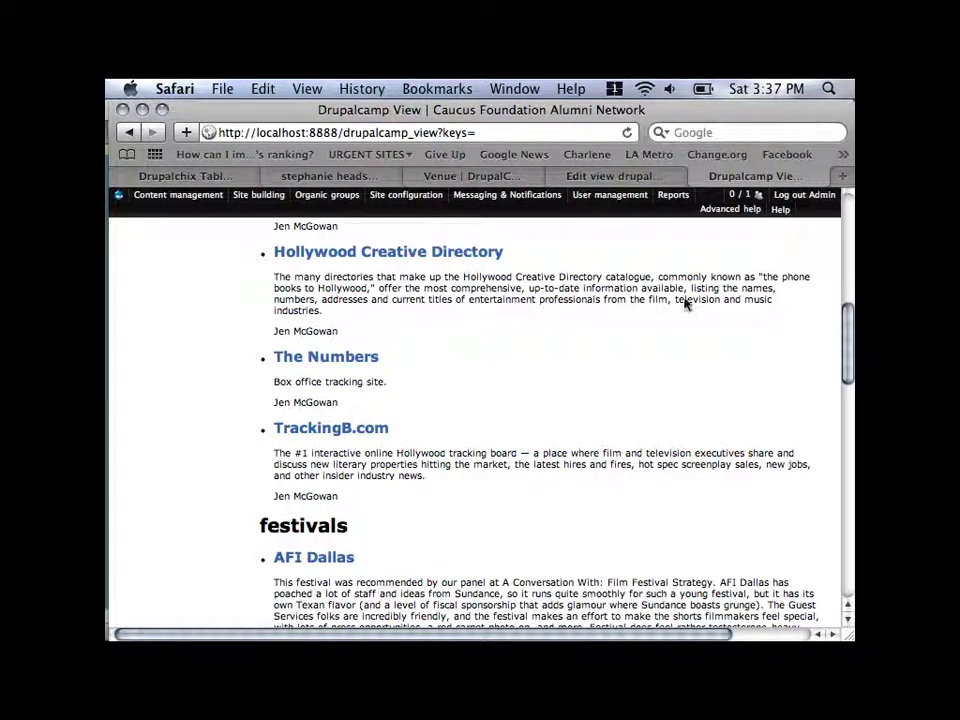
Return to editing drupalcamp_view, review the Page display's settings and check the title on the published page
click(630, 177)
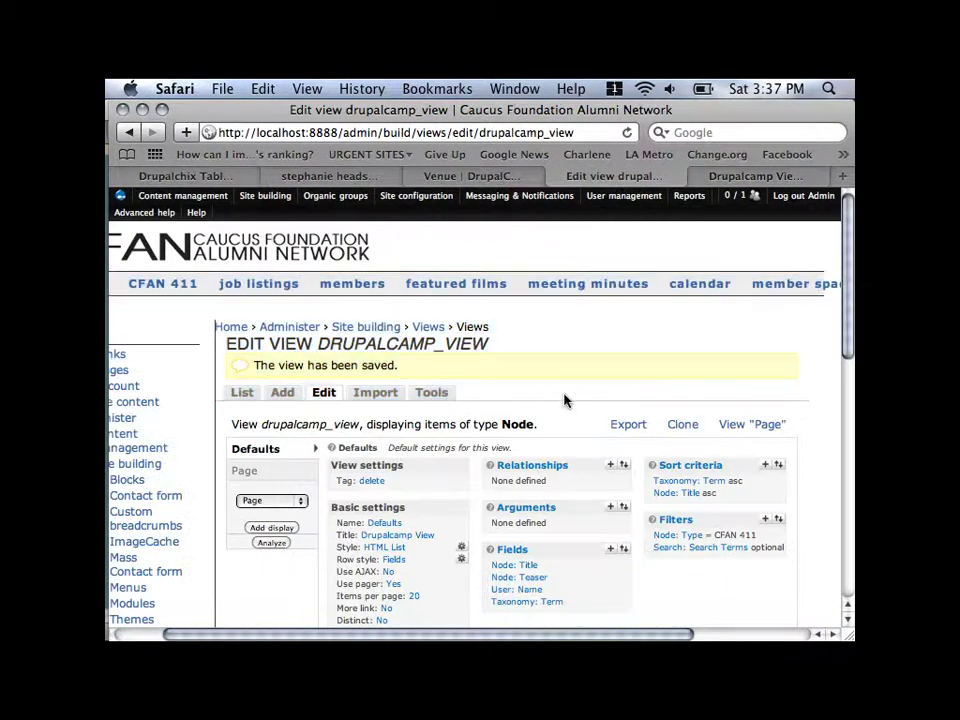
scroll(564, 402, down, 3)
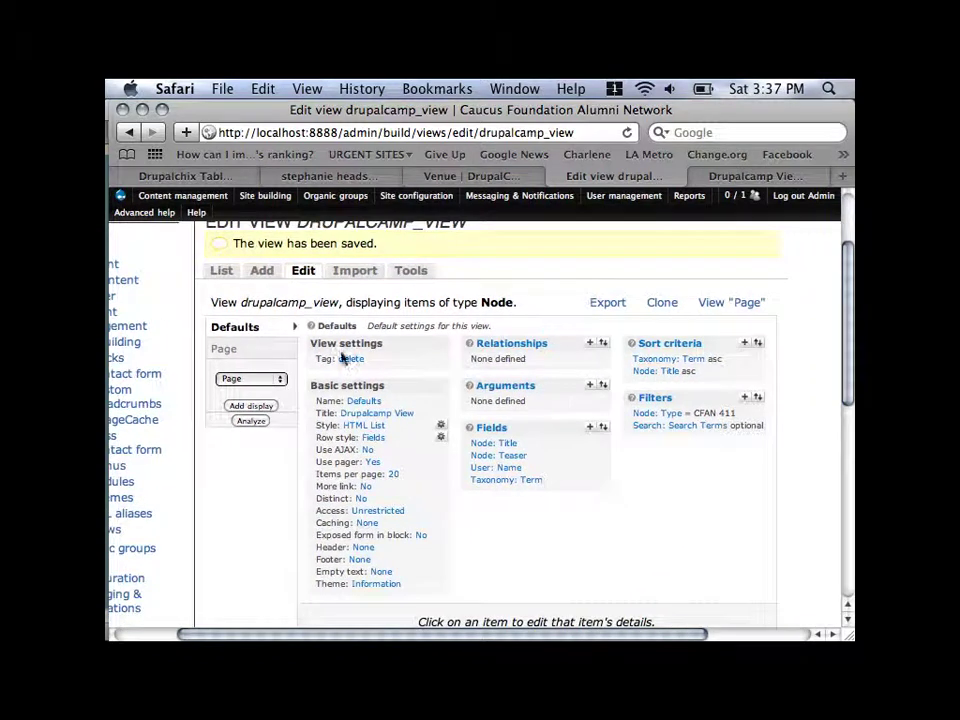
click(257, 356)
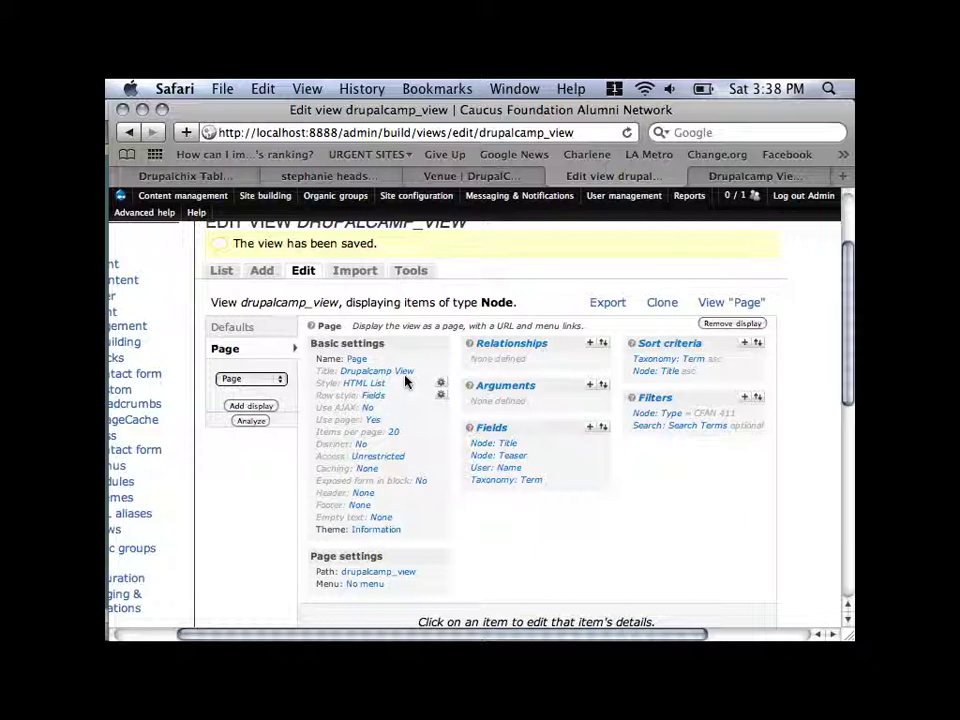
click(724, 176)
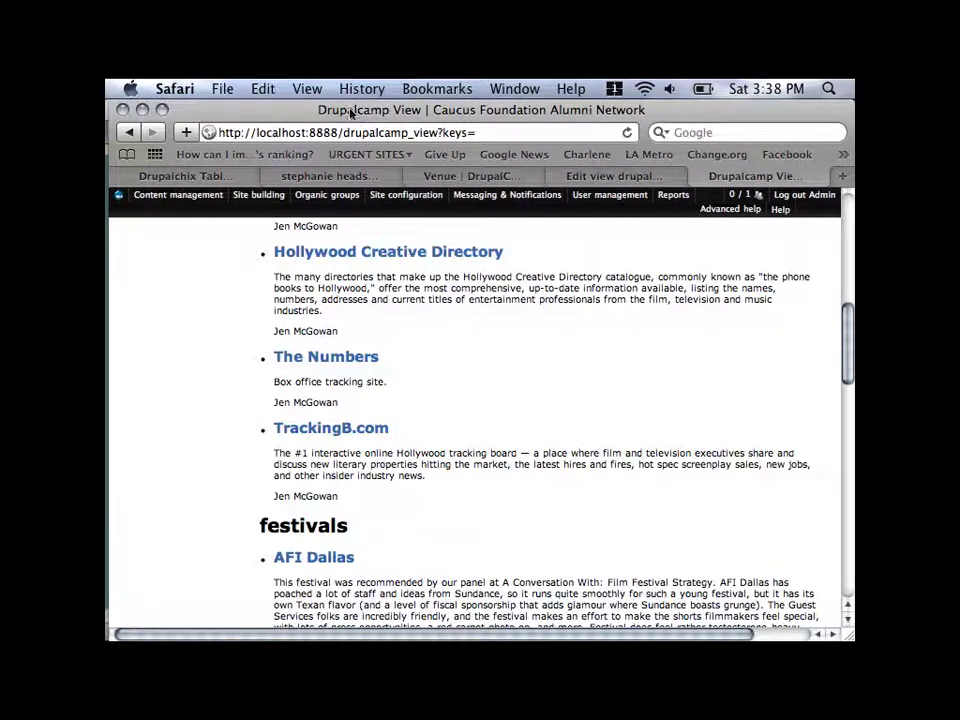
click(590, 176)
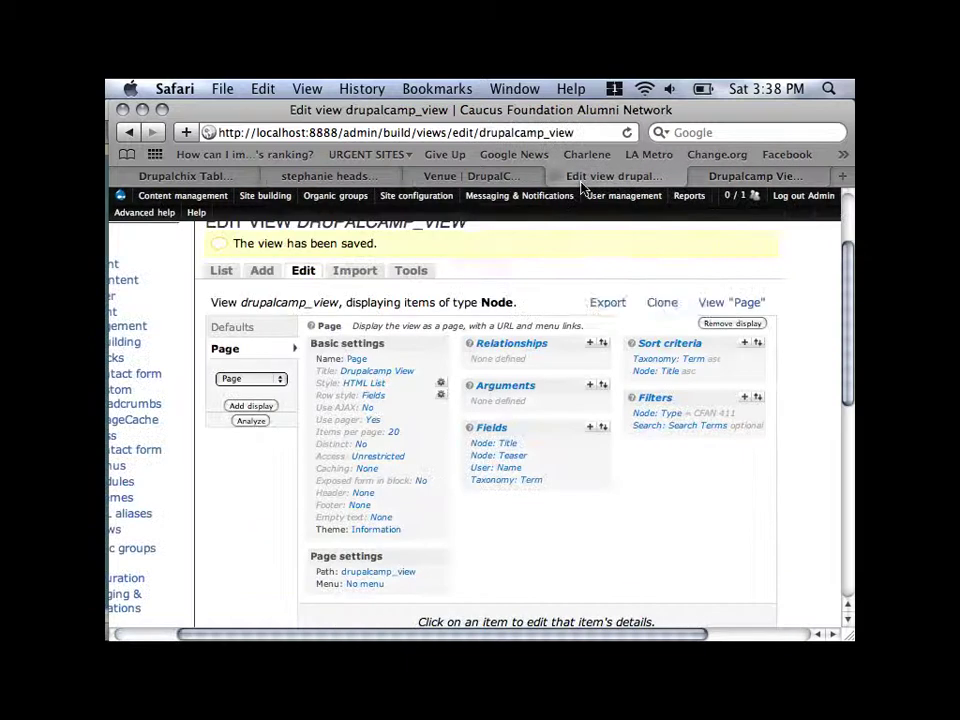
Change the view's title to "Drupalcamp Page" from the Page display and update the default display
click(372, 378)
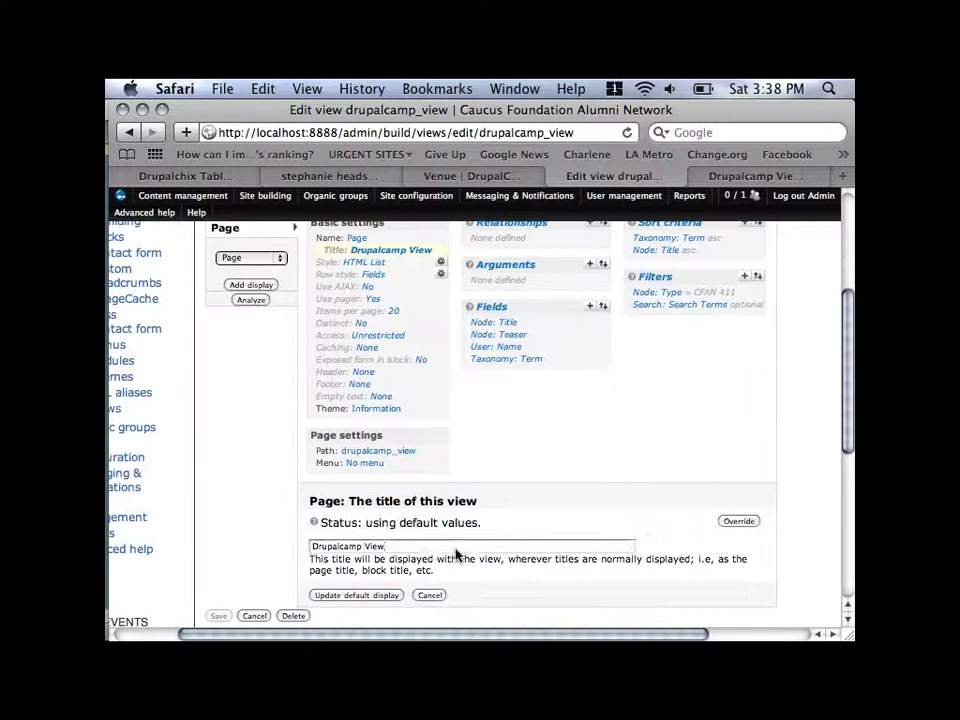
key(BackSpace)
key(BackSpace)
key(BackSpace)
key(BackSpace)
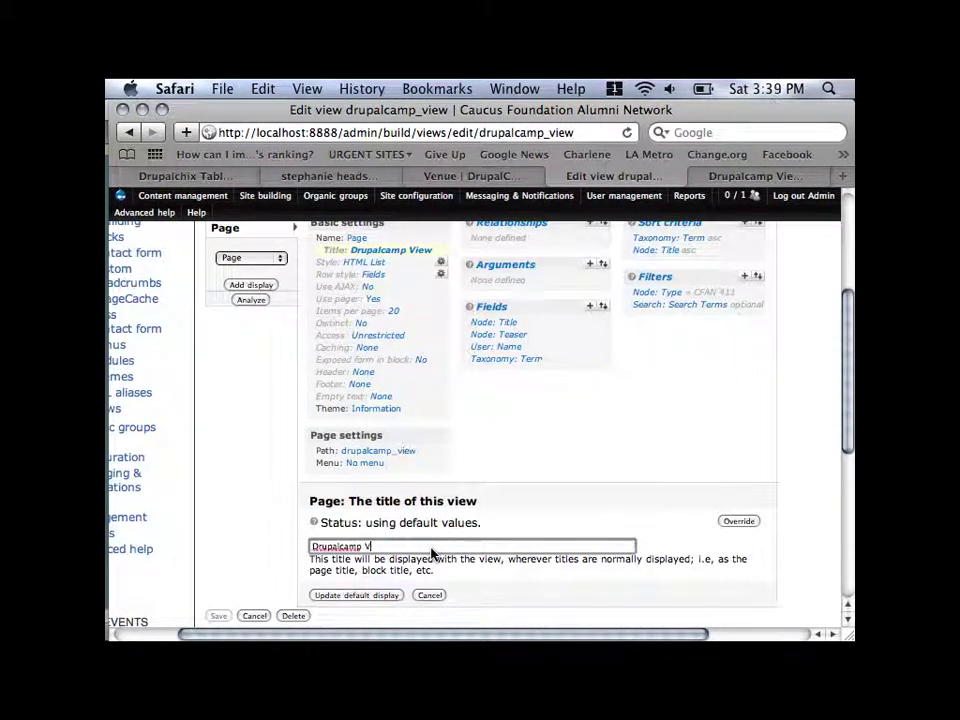
text(Page)
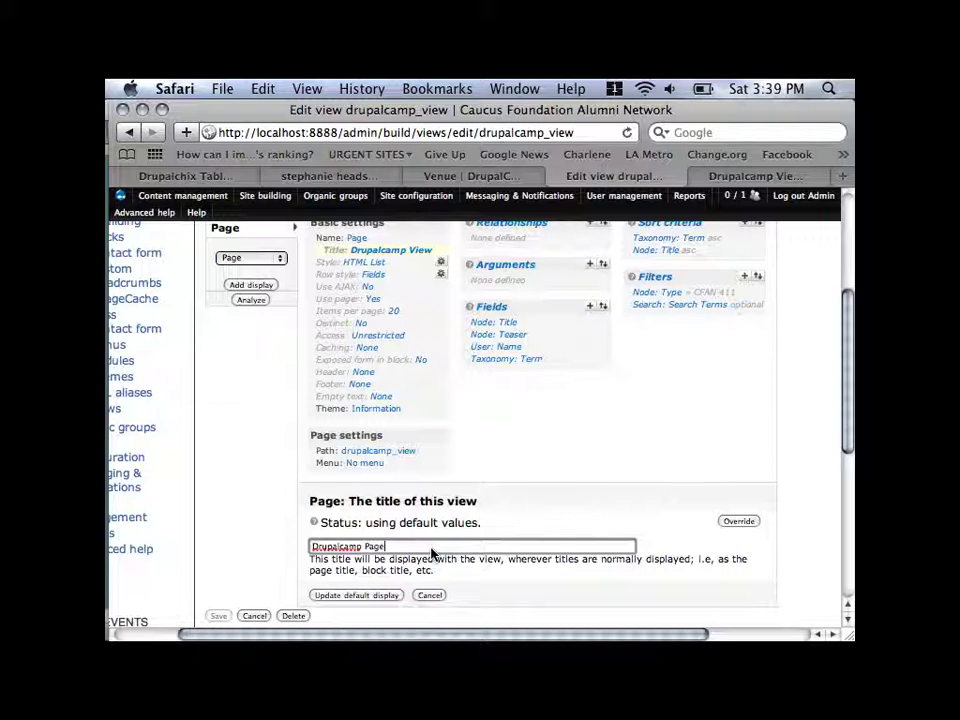
click(387, 597)
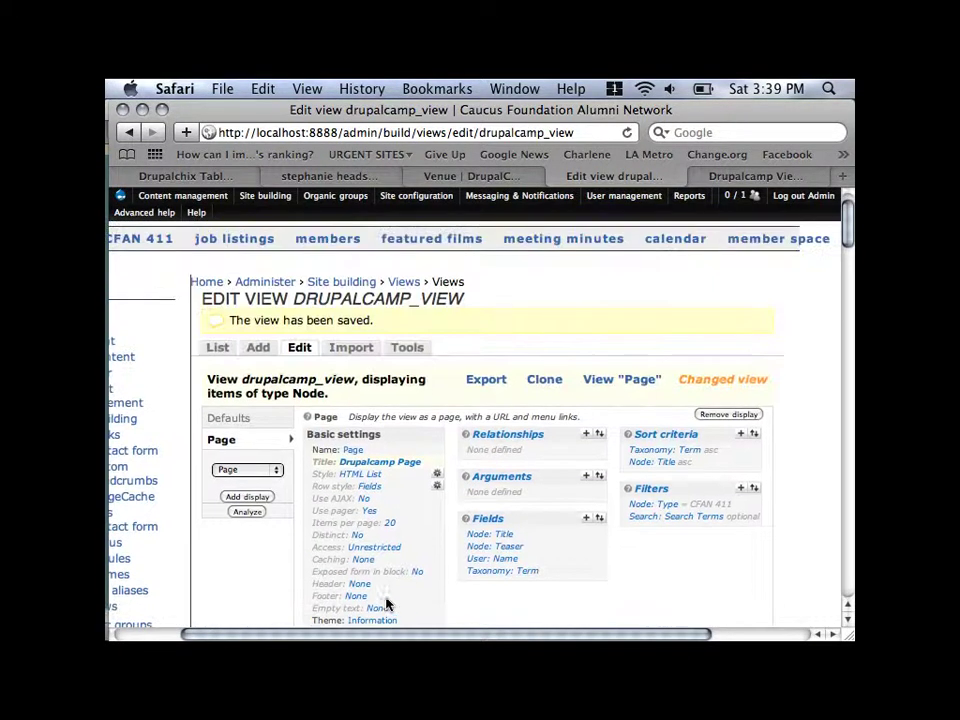
Check the title in the Defaults display, reload the published page and return to the view's default settings
click(234, 420)
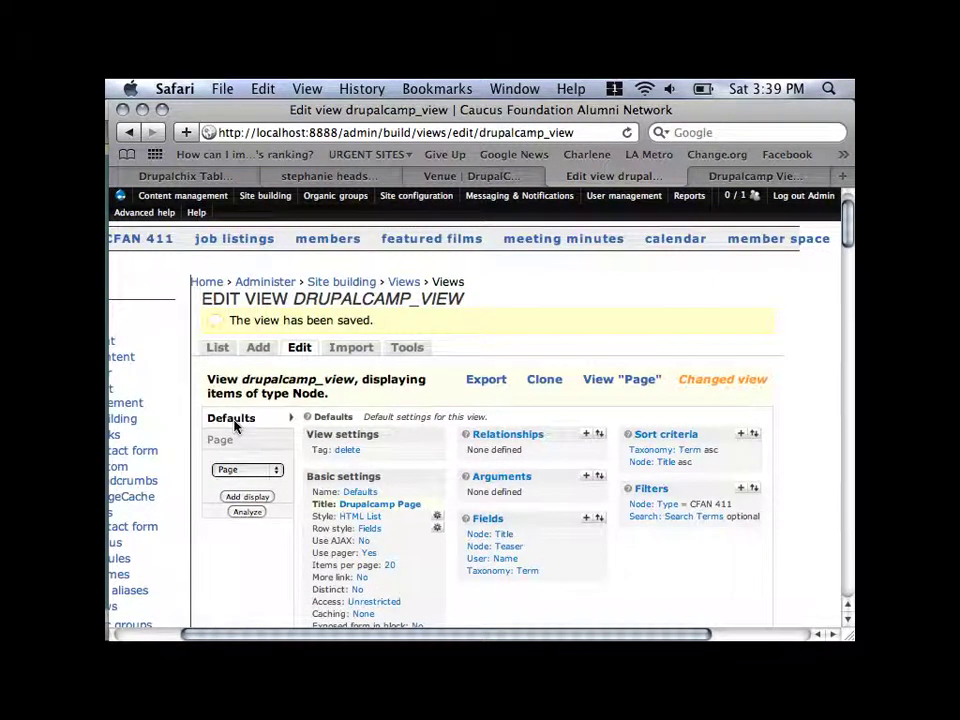
key(ctrl+Tab)
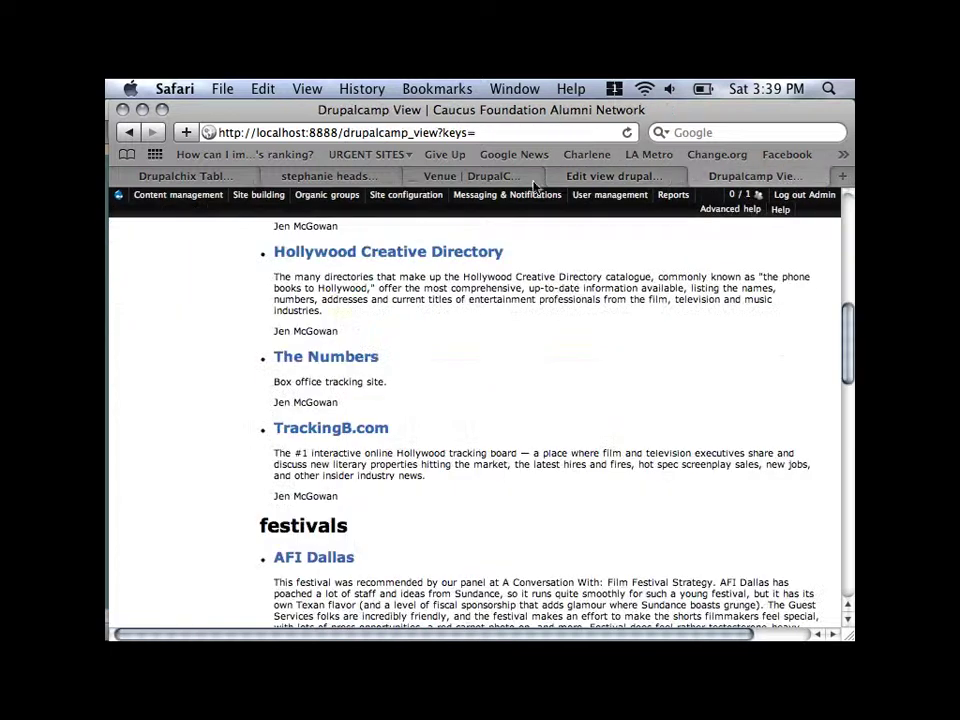
click(628, 133)
click(628, 133)
click(614, 176)
scroll(531, 429, down, 5)
scroll(531, 429, up, 3)
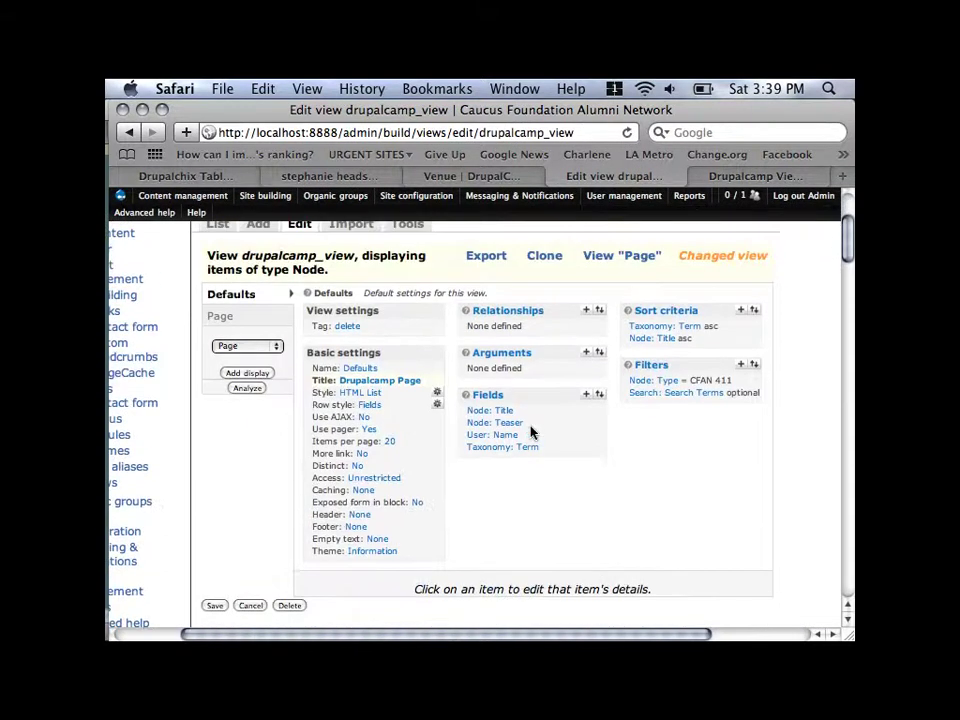
Save the drupalcamp_view view and reload its published page to check the title
click(214, 605)
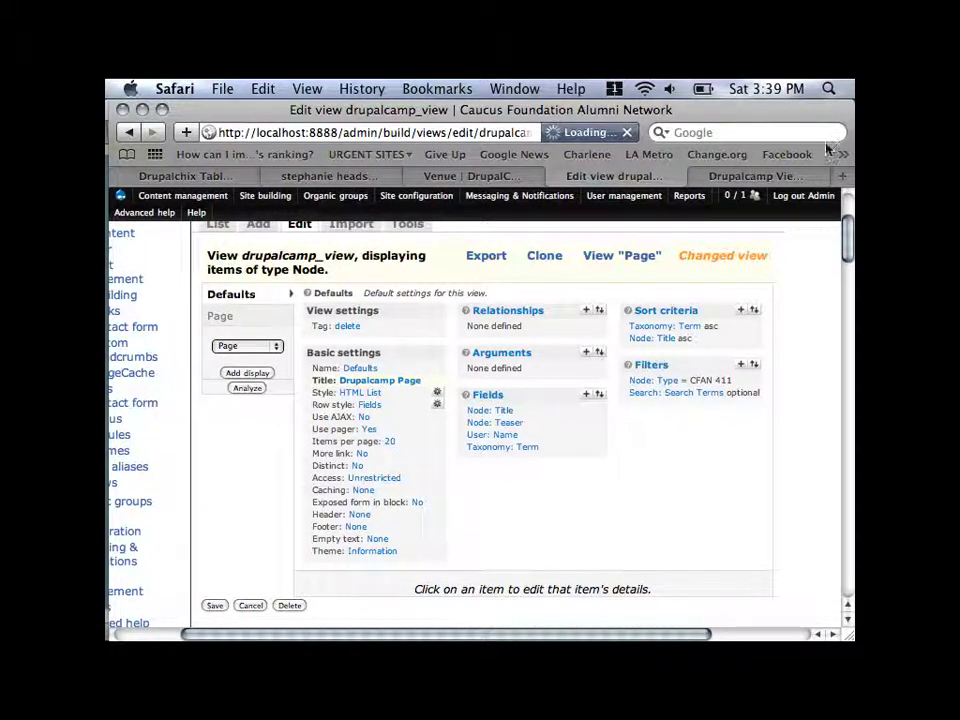
click(788, 187)
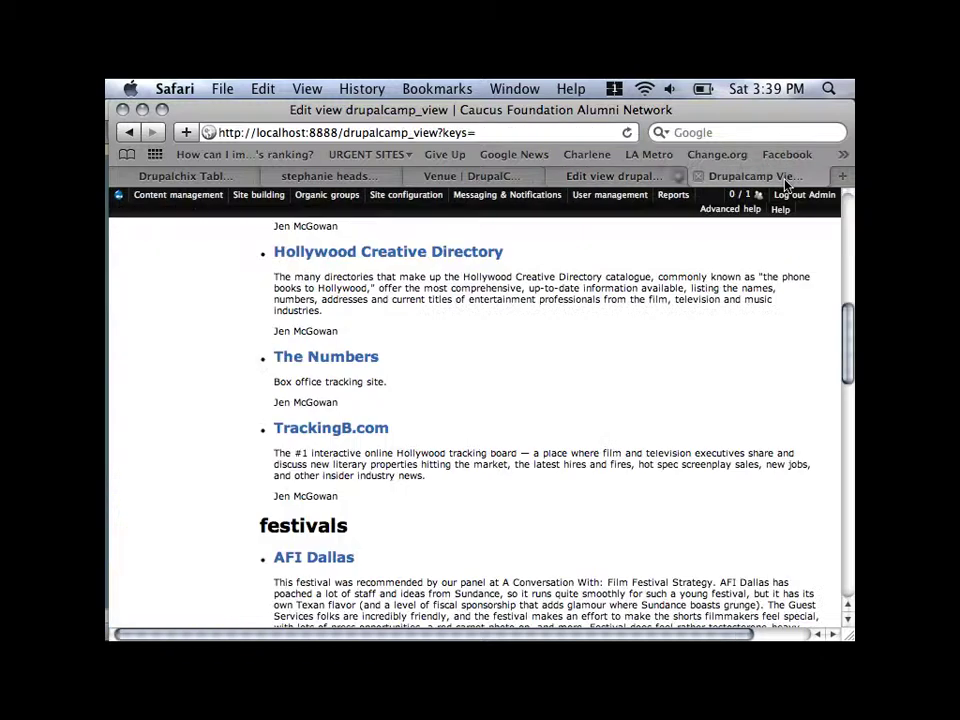
click(626, 132)
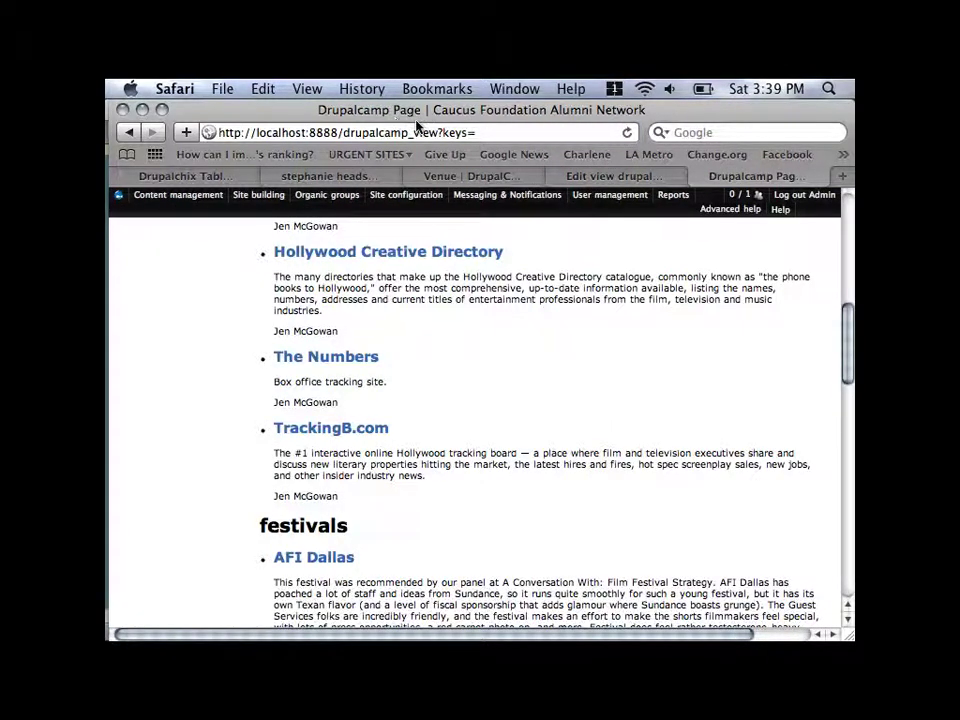
Override the default title on the view's Page display, keeping "Drupalcamp Page", and update the display
click(614, 176)
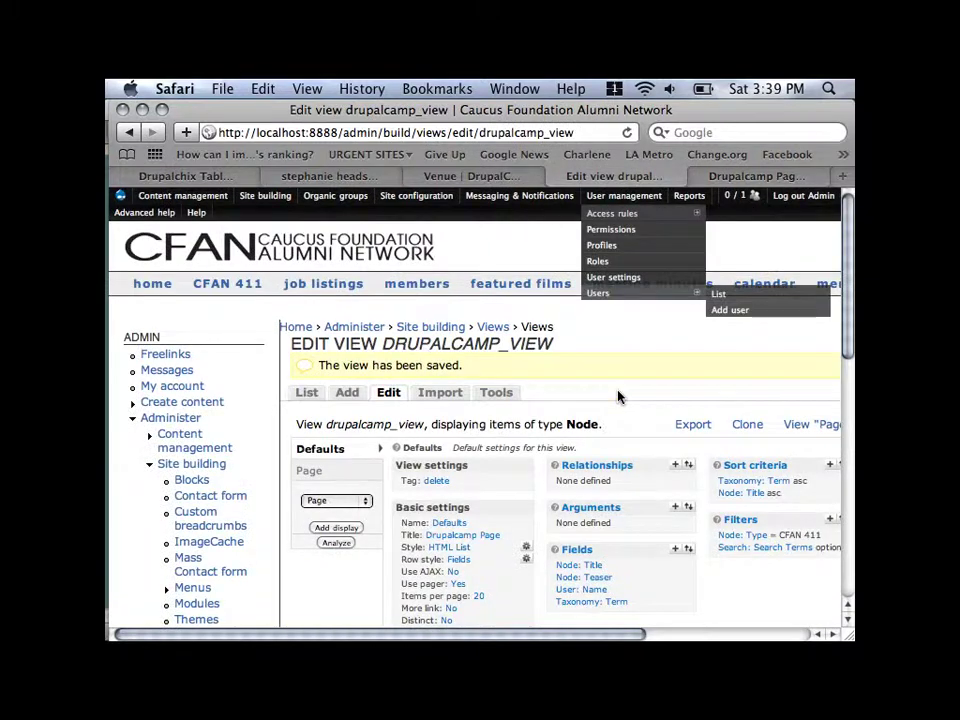
scroll(672, 418, down, 5)
scroll(672, 418, right, 2)
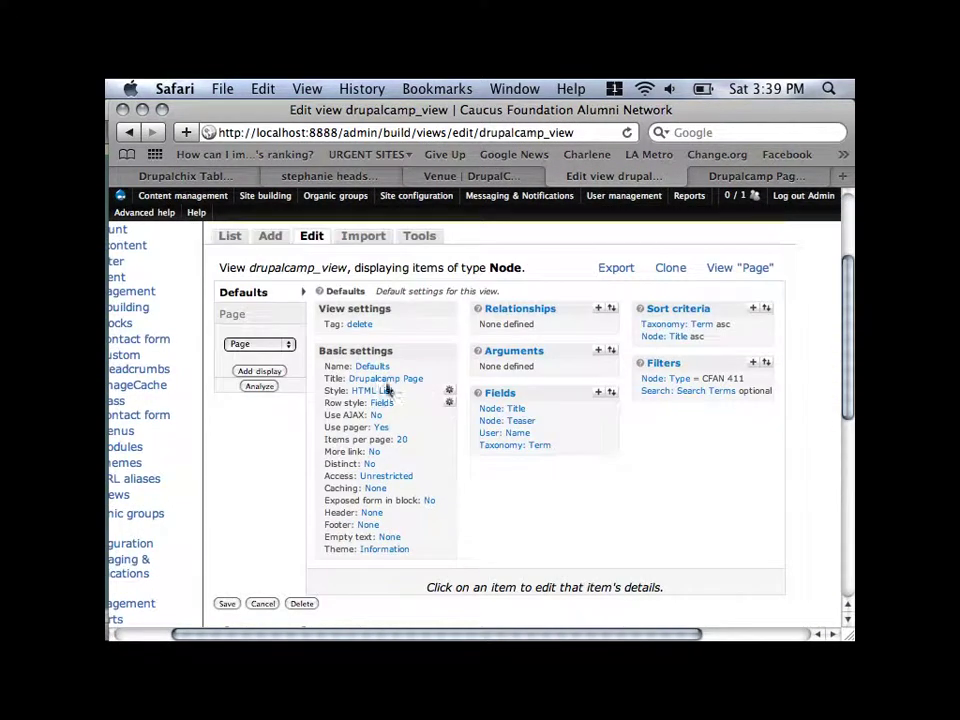
click(262, 316)
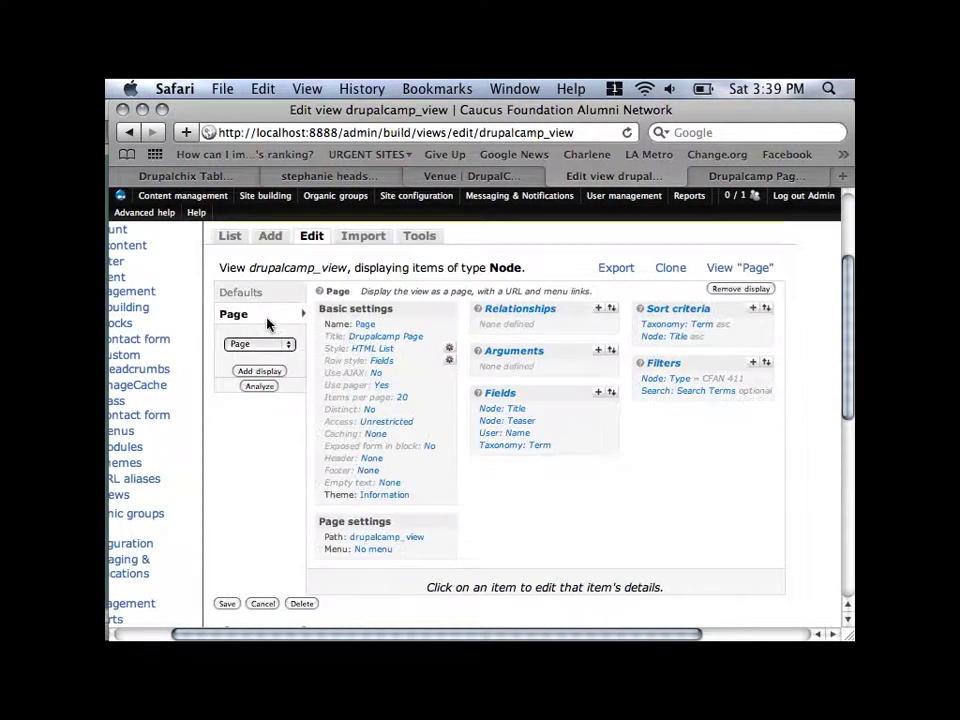
click(414, 341)
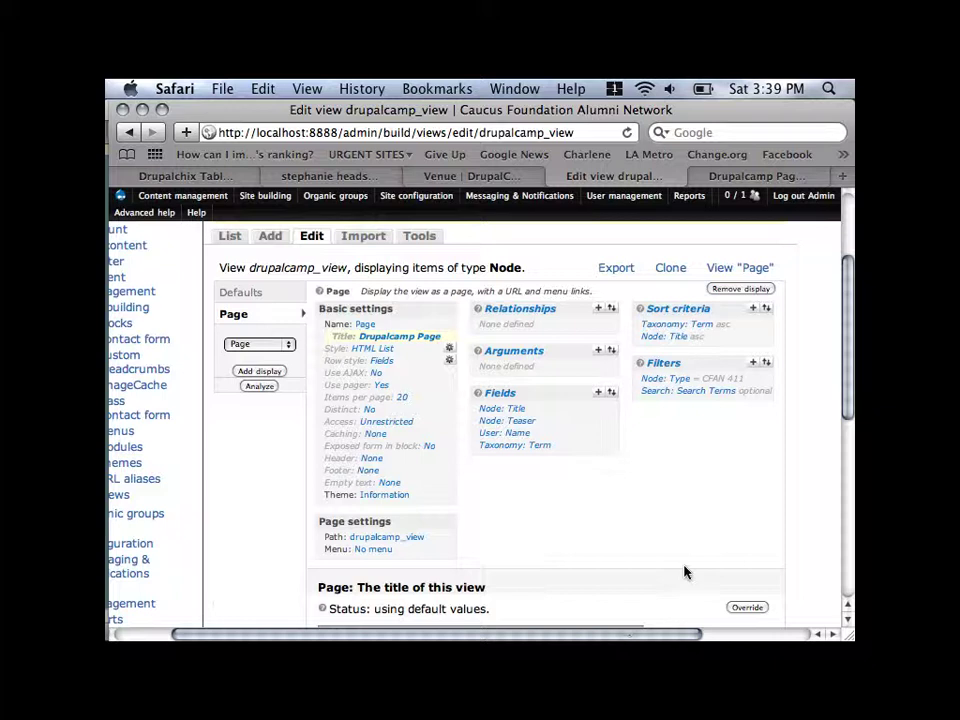
scroll(683, 572, down, 3)
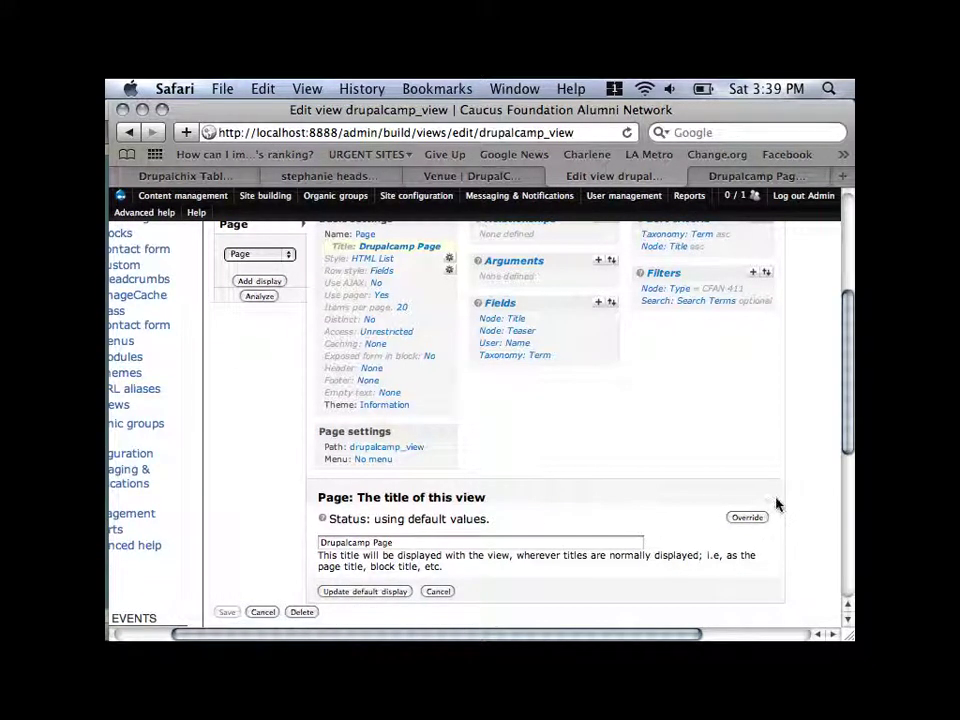
click(748, 519)
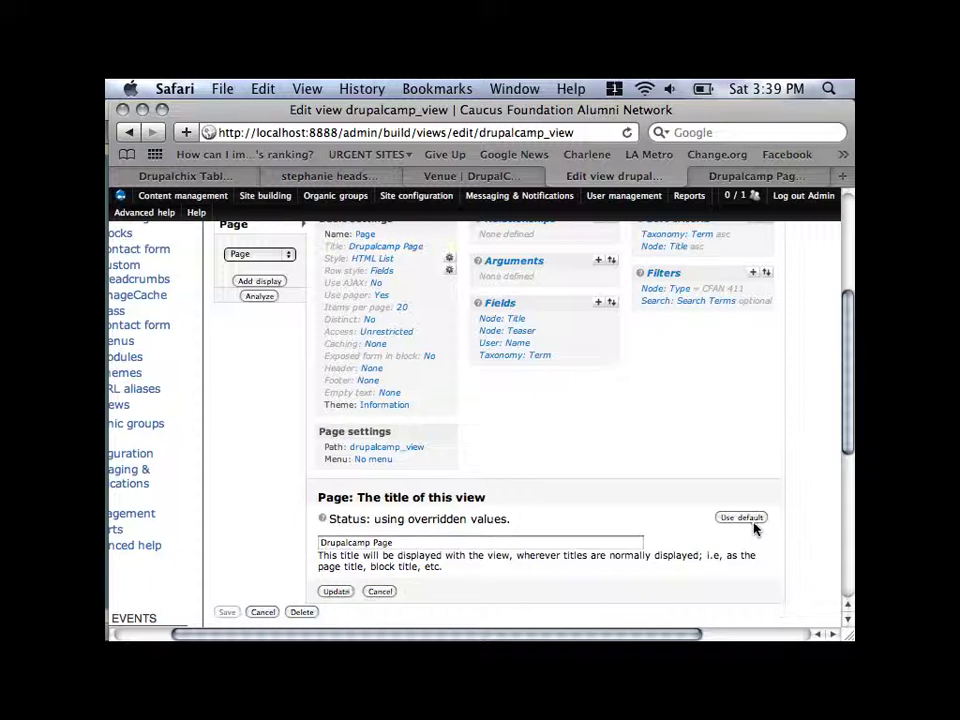
click(337, 594)
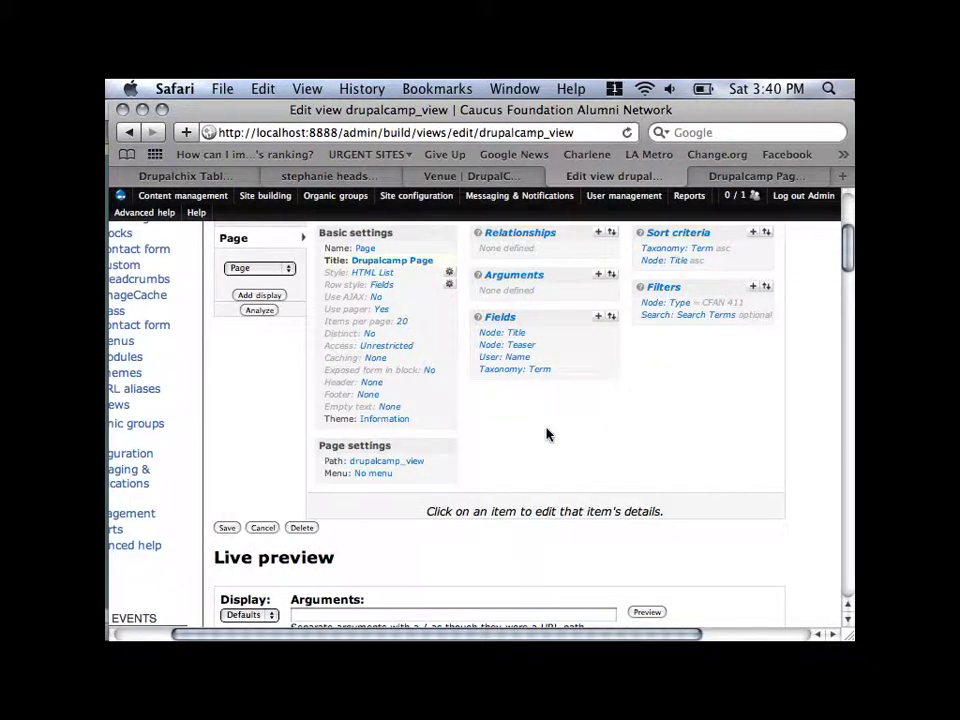
Override the default Fields configuration on the Page display and update it
scroll(546, 434, up, 3)
scroll(546, 434, right, 1)
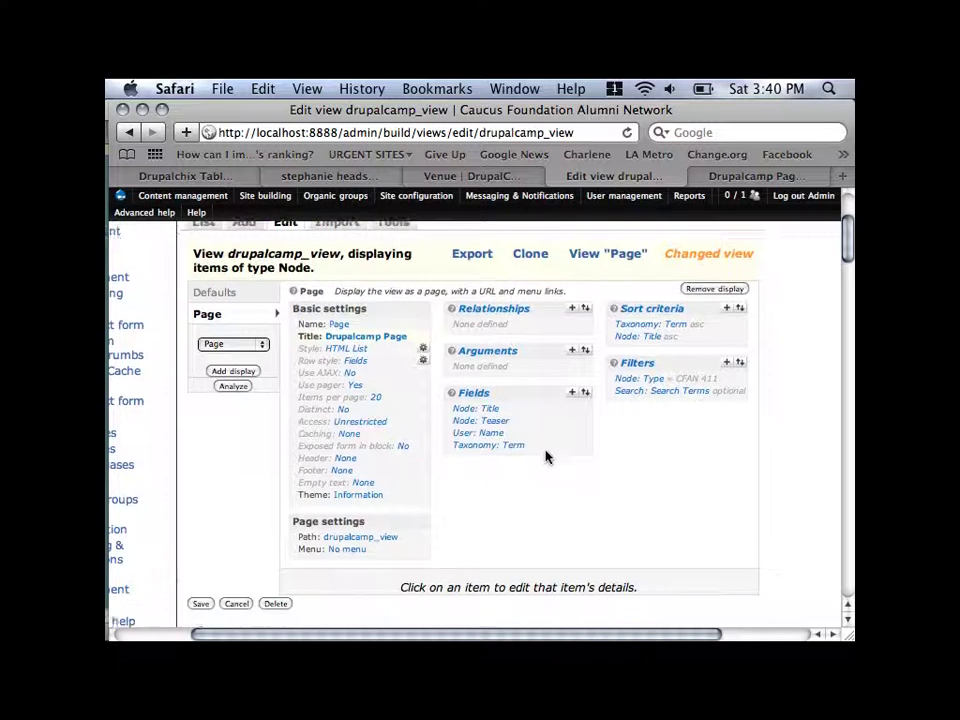
scroll(546, 457, down, 1)
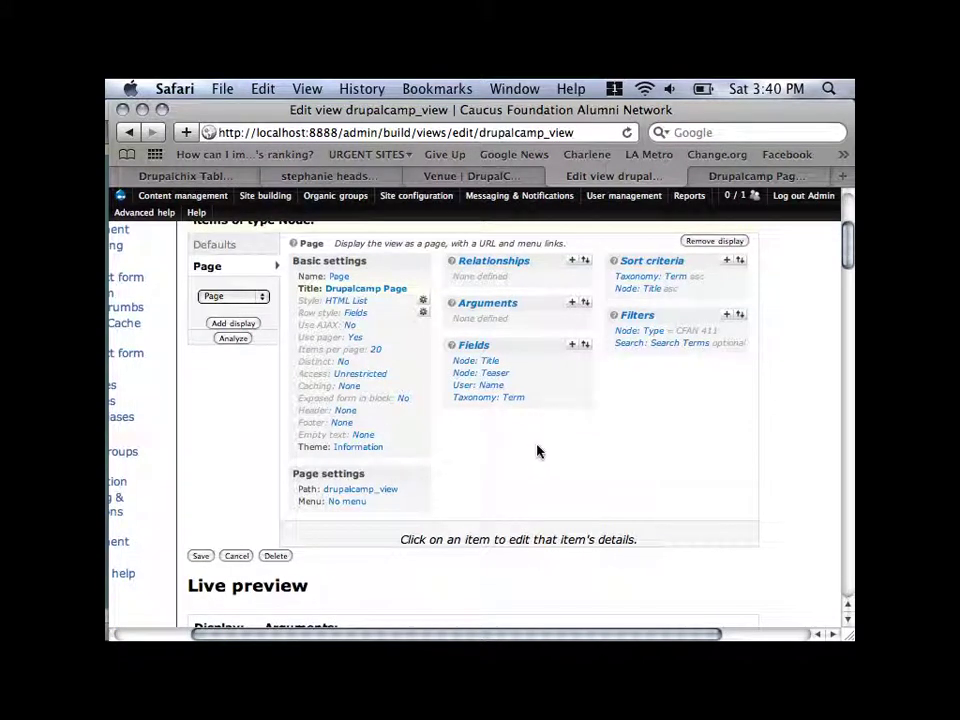
scroll(537, 452, up, 1)
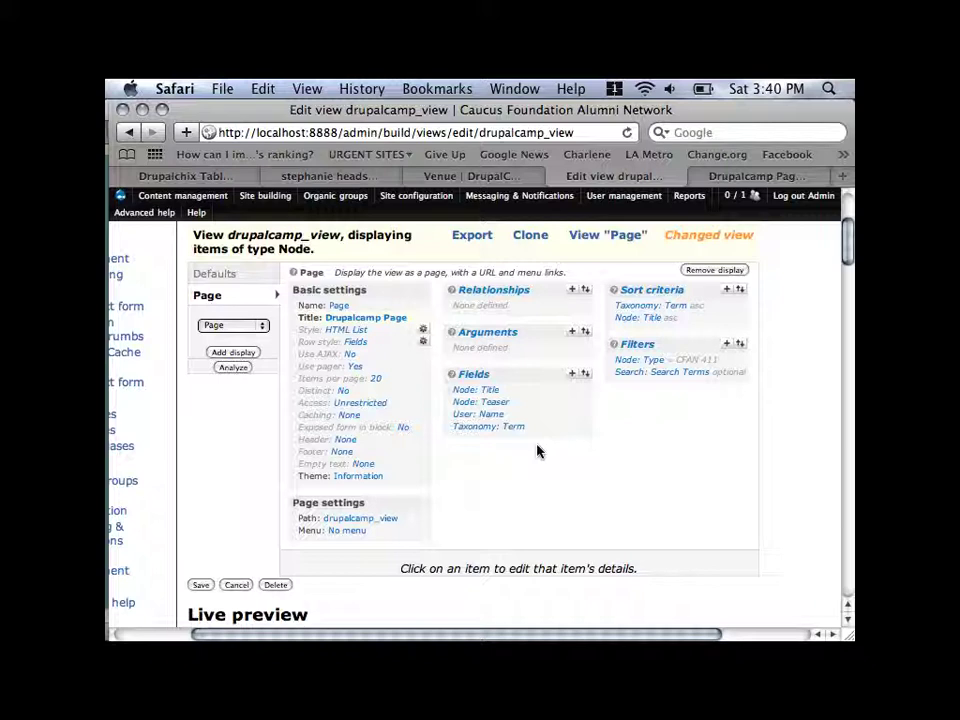
scroll(460, 481, up, 1)
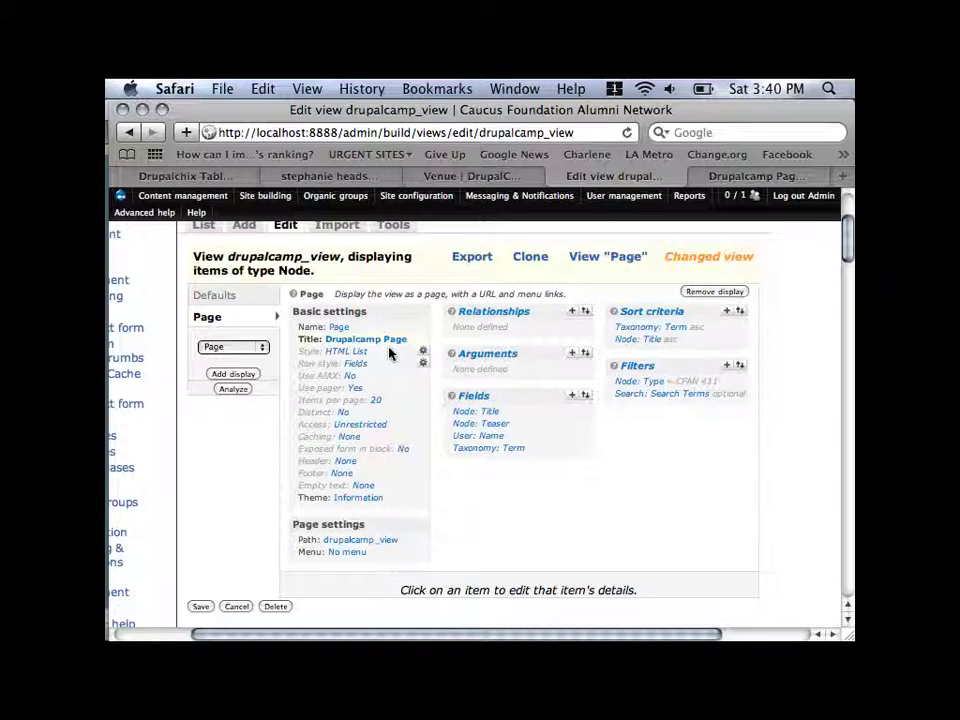
click(483, 400)
scroll(724, 537, down, 3)
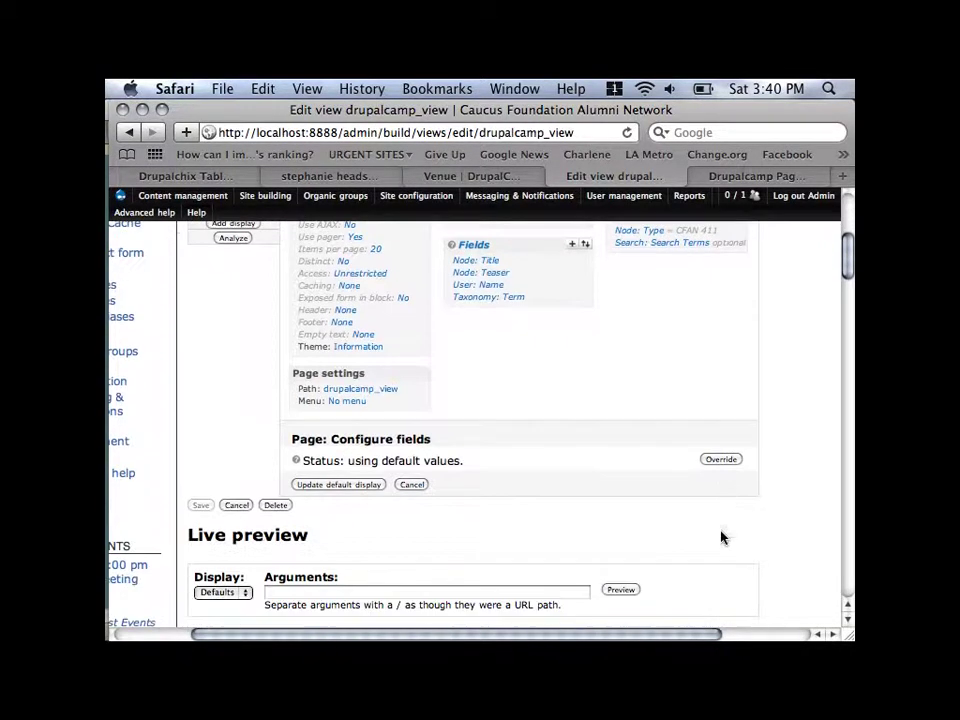
click(721, 460)
click(312, 485)
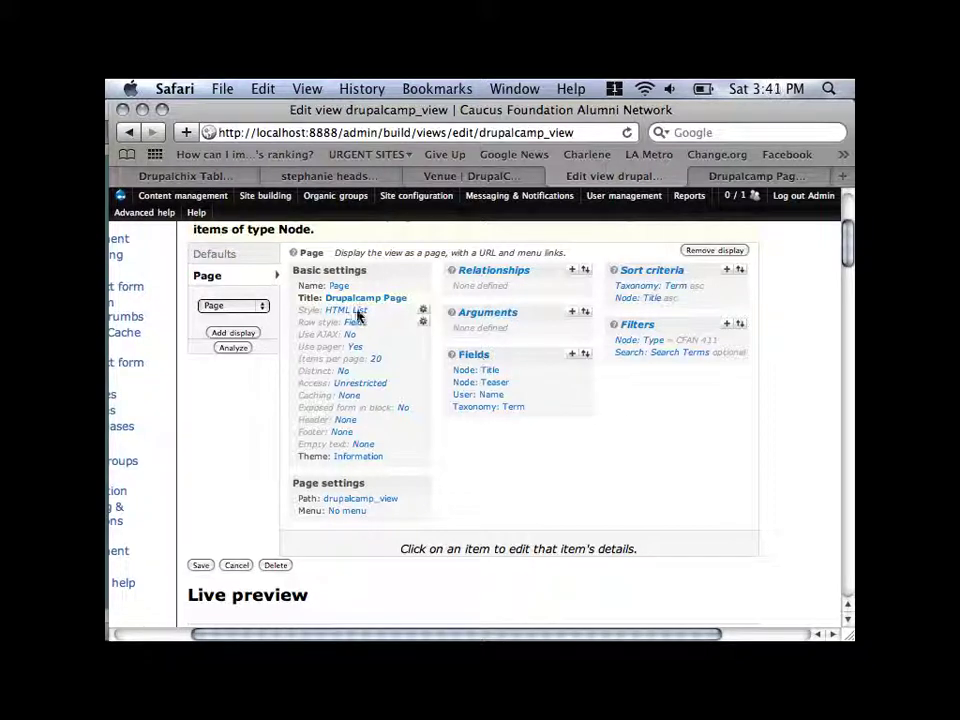
Compare the Defaults and Page displays and examine the override status of the Page display's fields
click(218, 255)
click(208, 277)
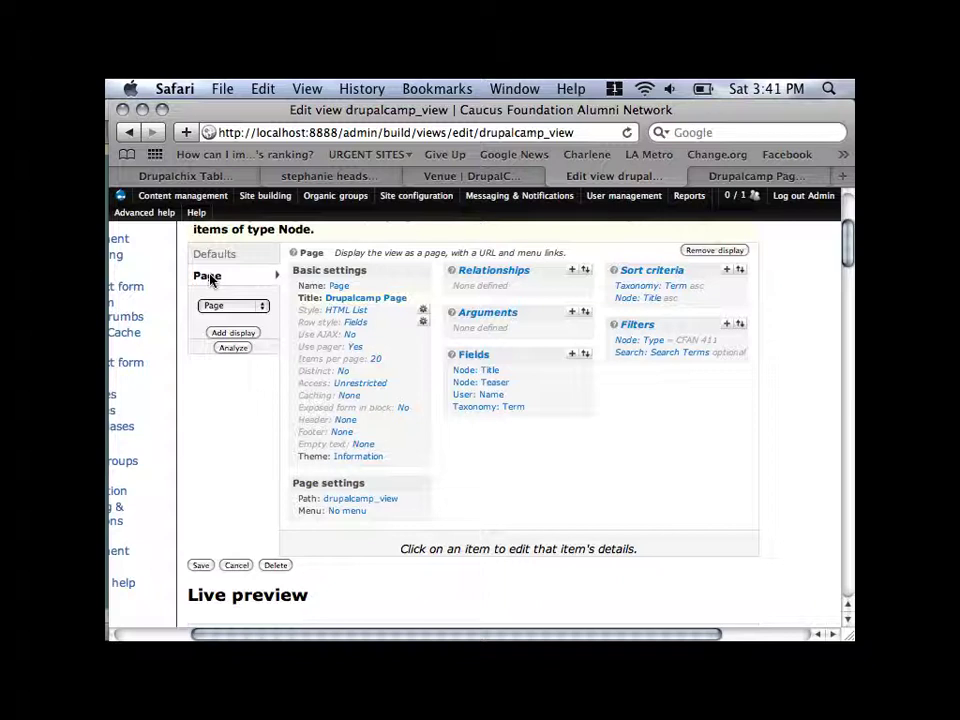
click(481, 364)
scroll(671, 476, down, 3)
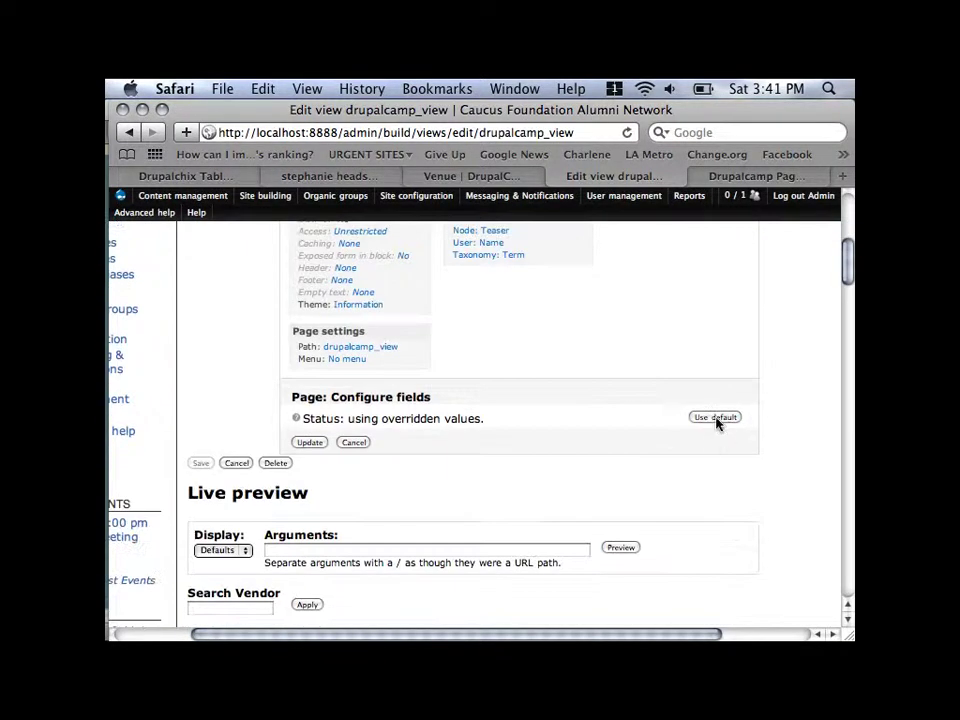
scroll(716, 423, up, 2)
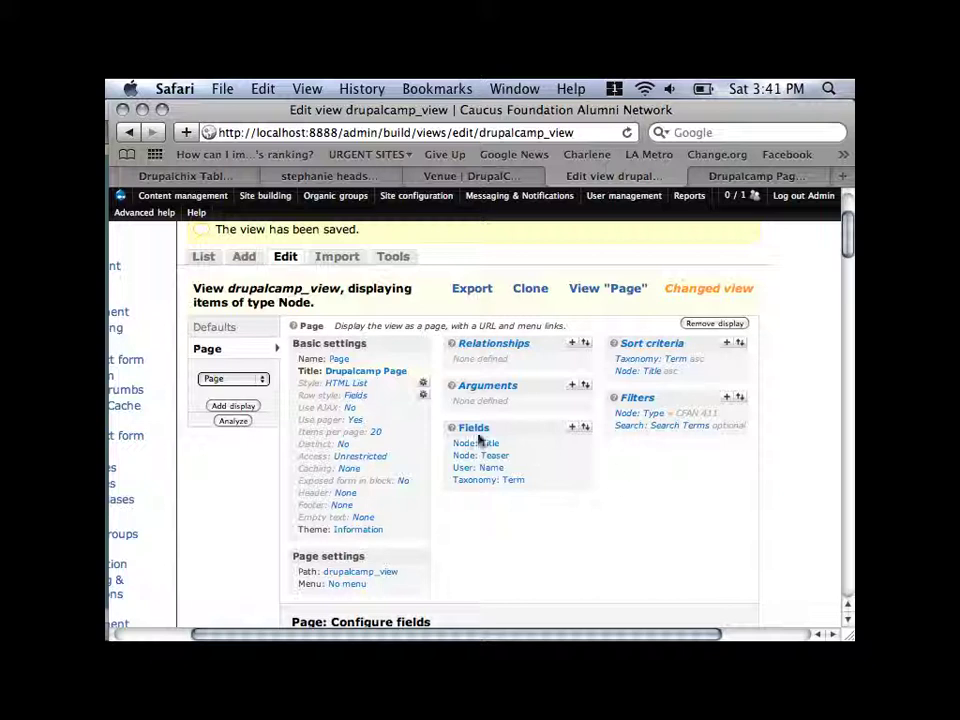
scroll(551, 482, down, 1)
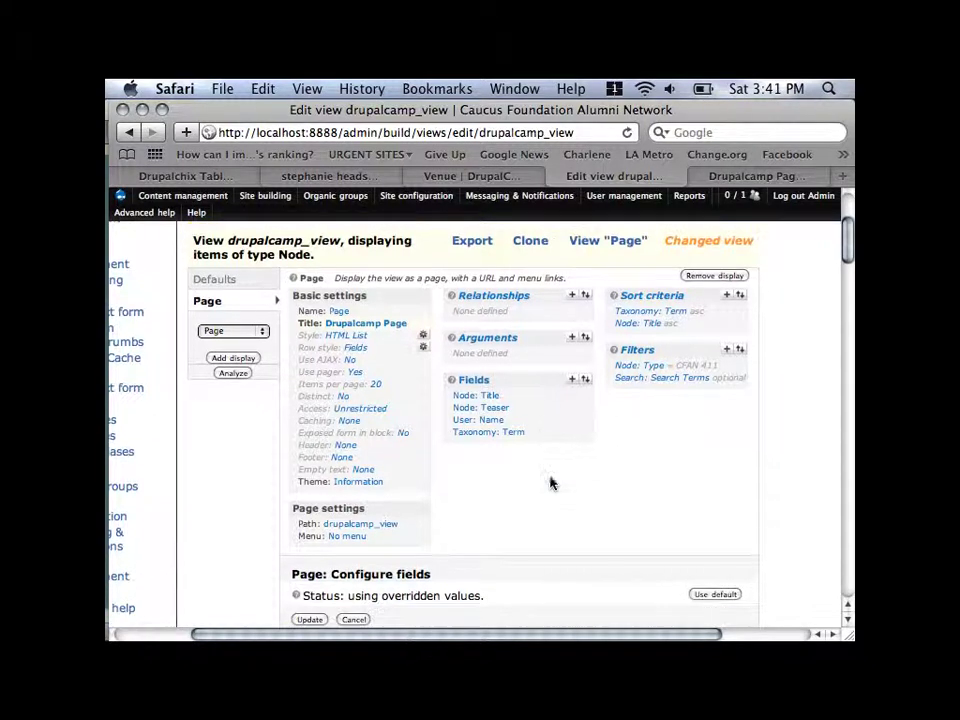
Remove the Node: Teaser and User: Name fields from the view's Page display and update it
click(588, 380)
scroll(589, 433, down, 2)
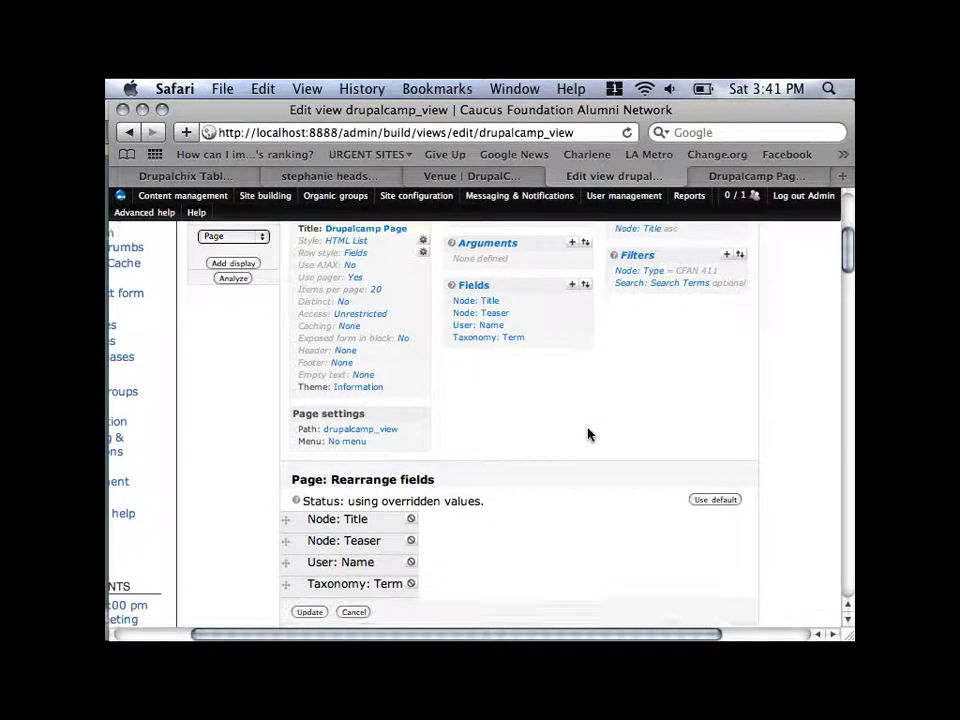
click(410, 532)
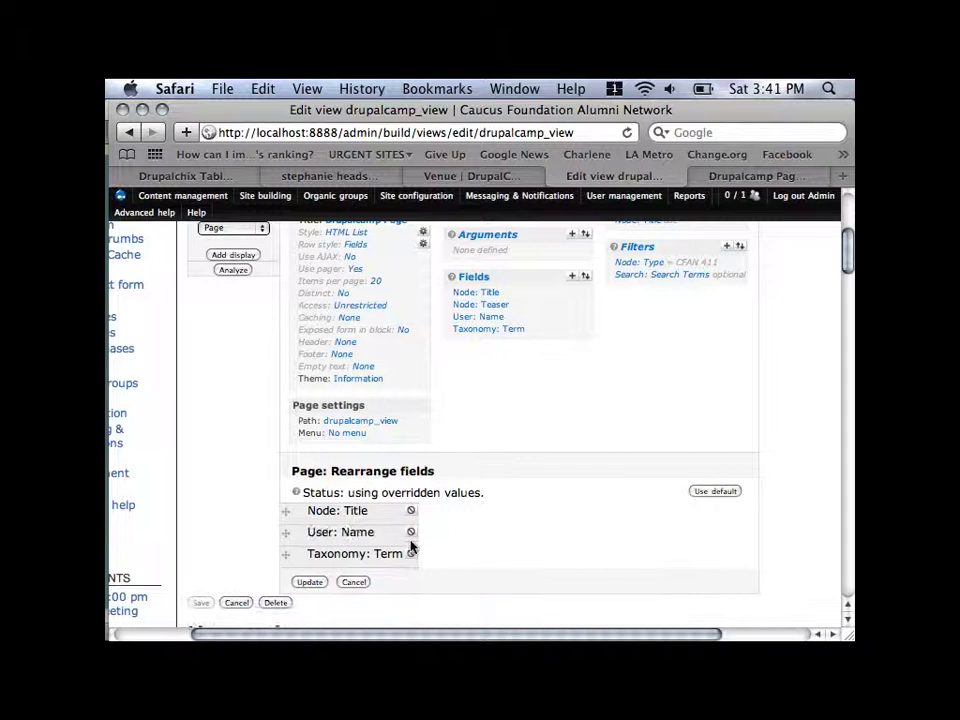
click(410, 533)
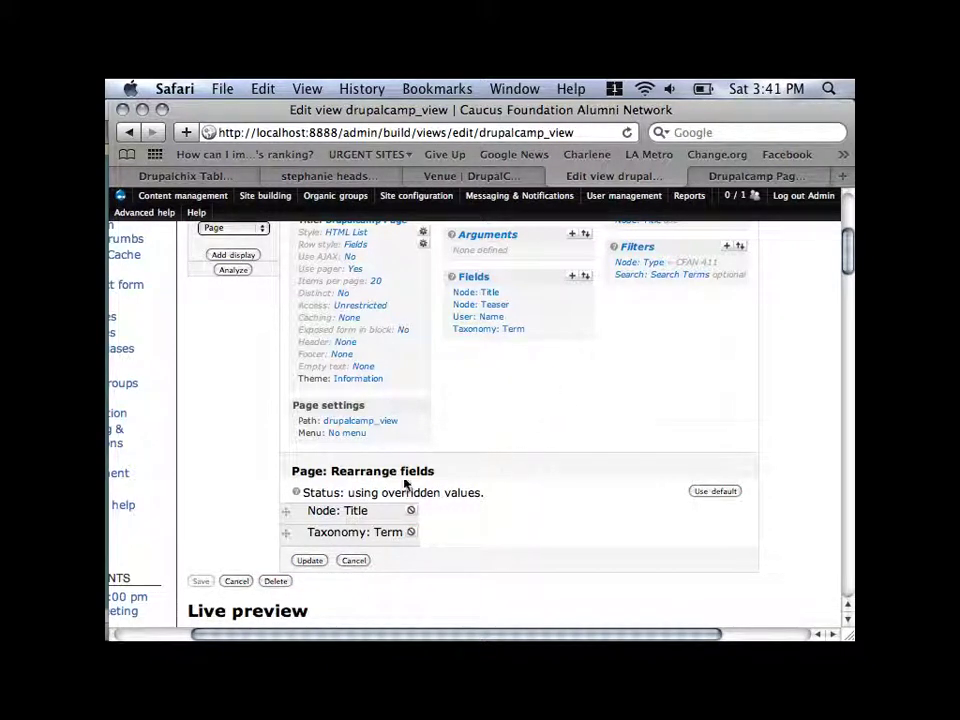
click(309, 560)
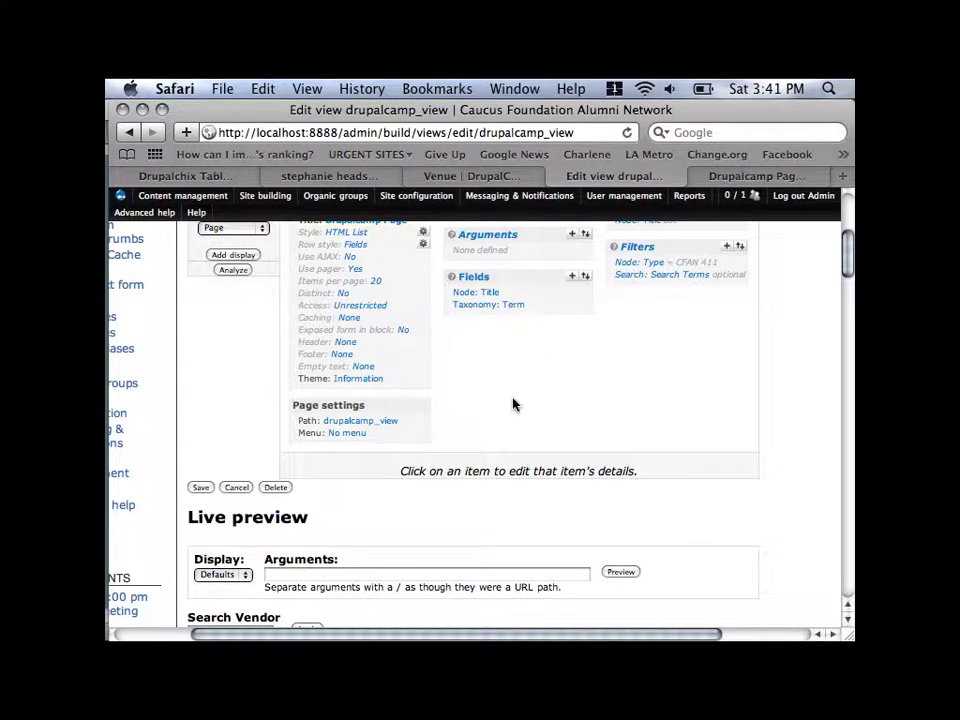
Switch the live preview from Defaults to the Page display and refresh the preview
scroll(514, 405, down, 8)
scroll(514, 414, down, 5)
scroll(514, 414, up, 5)
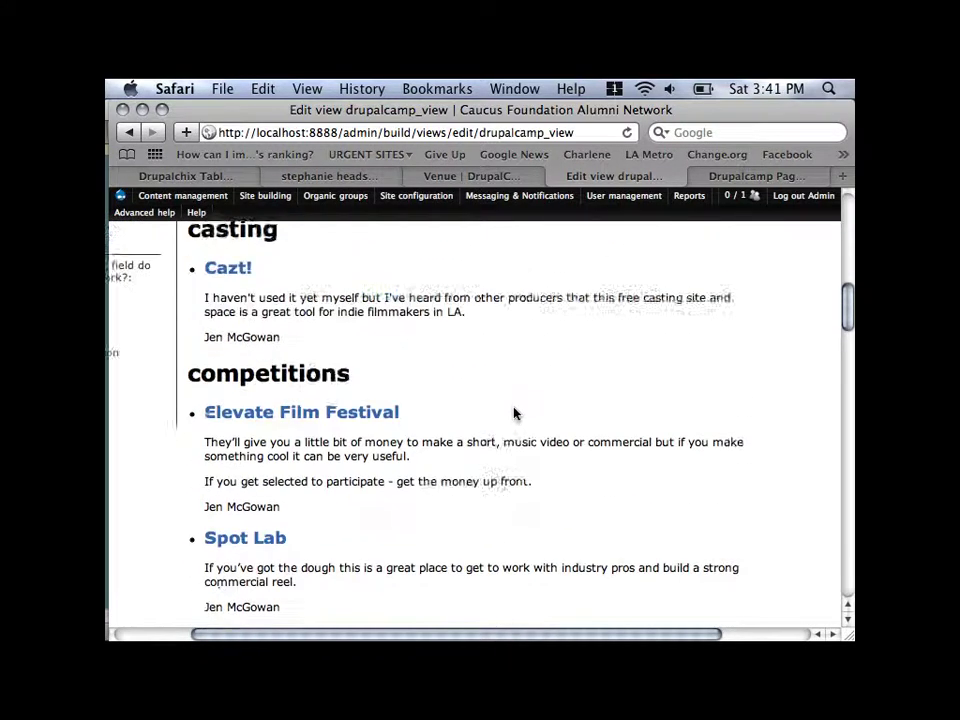
scroll(514, 414, down, 1)
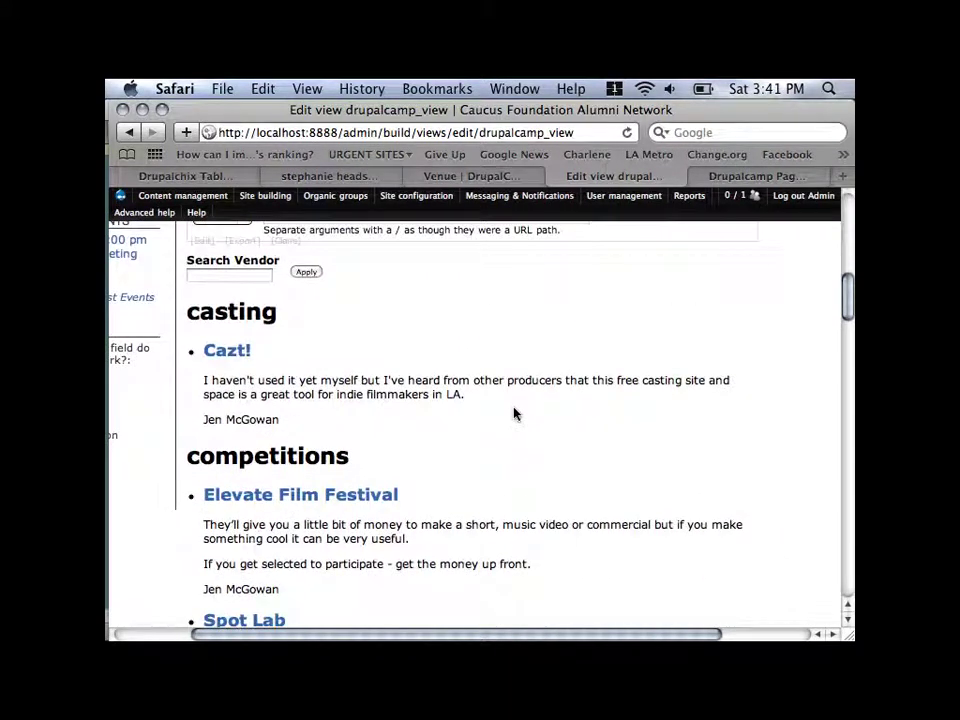
scroll(514, 413, up, 2)
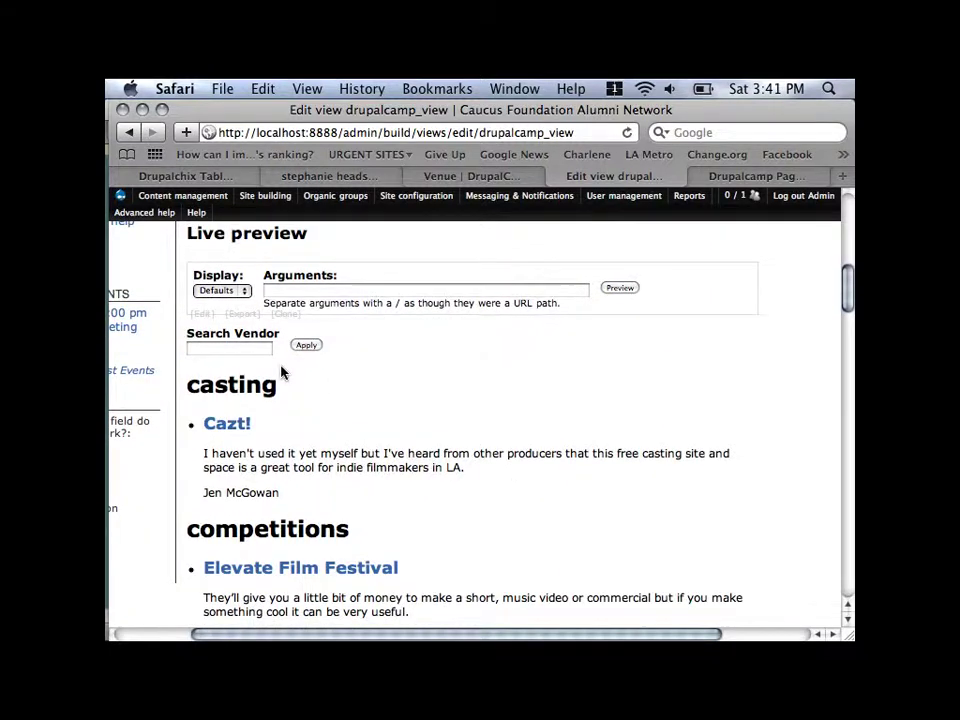
click(237, 291)
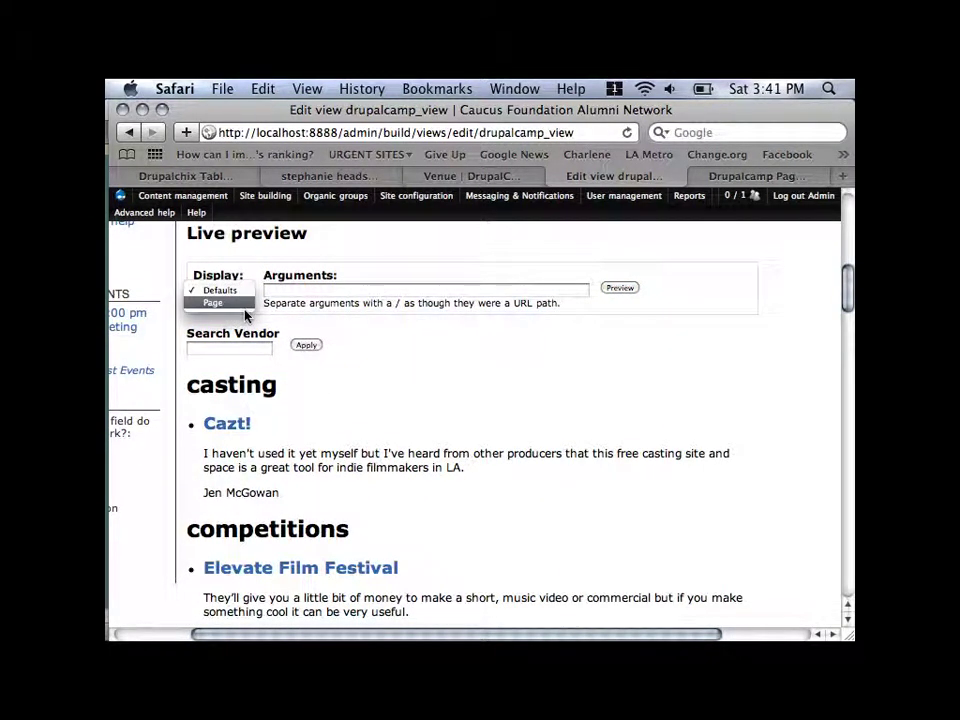
click(243, 304)
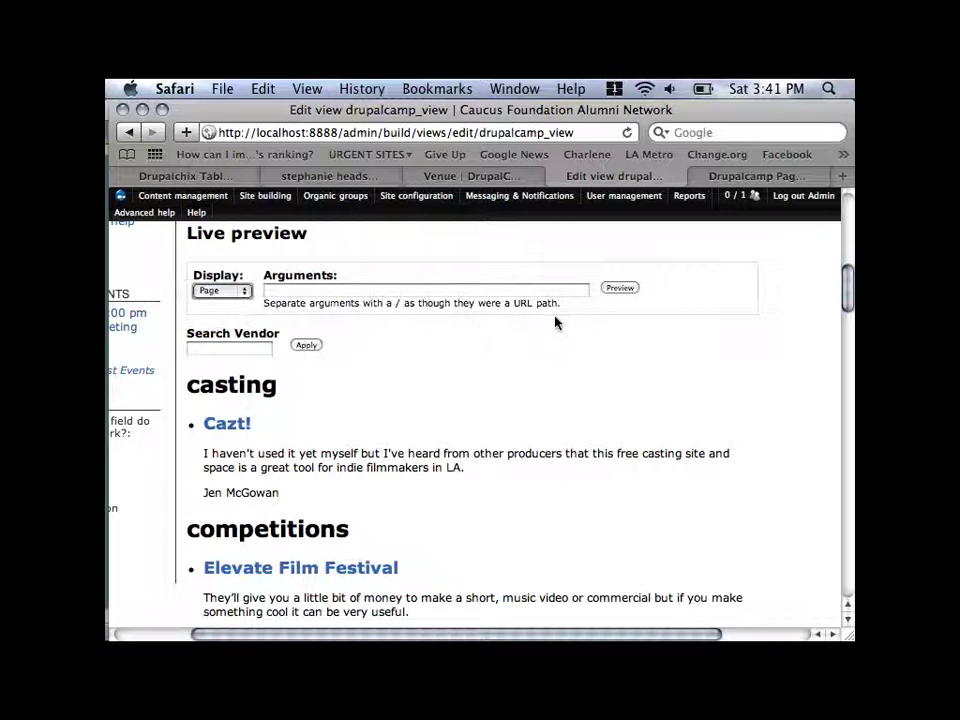
click(636, 289)
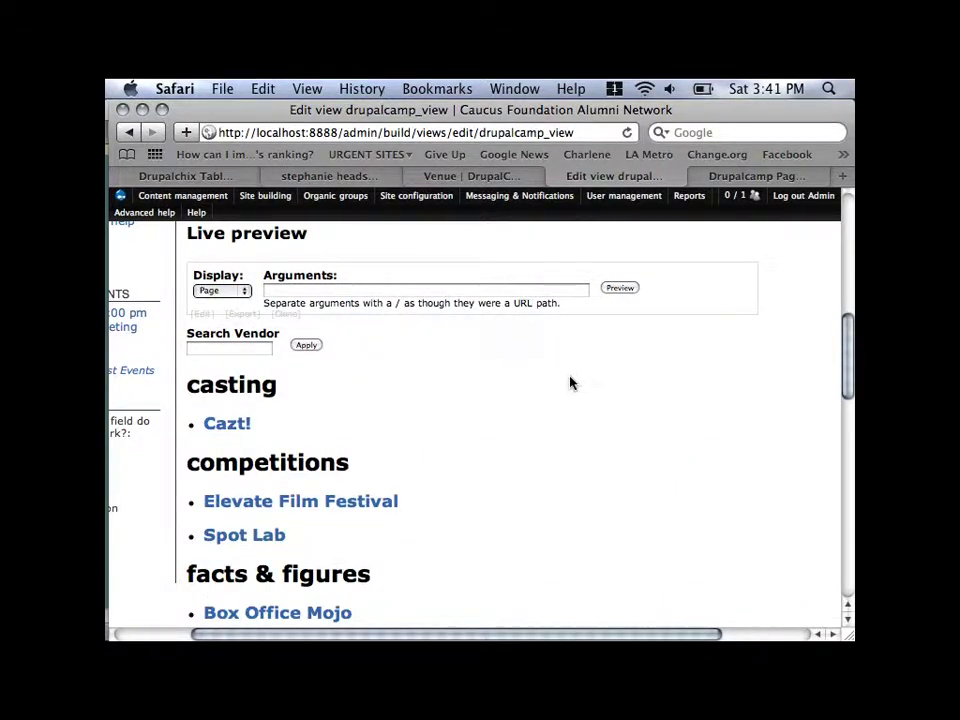
Examine the previewed Page listing against the fields configured for that display
scroll(570, 385, down, 5)
scroll(567, 390, down, 8)
scroll(567, 390, up, 10)
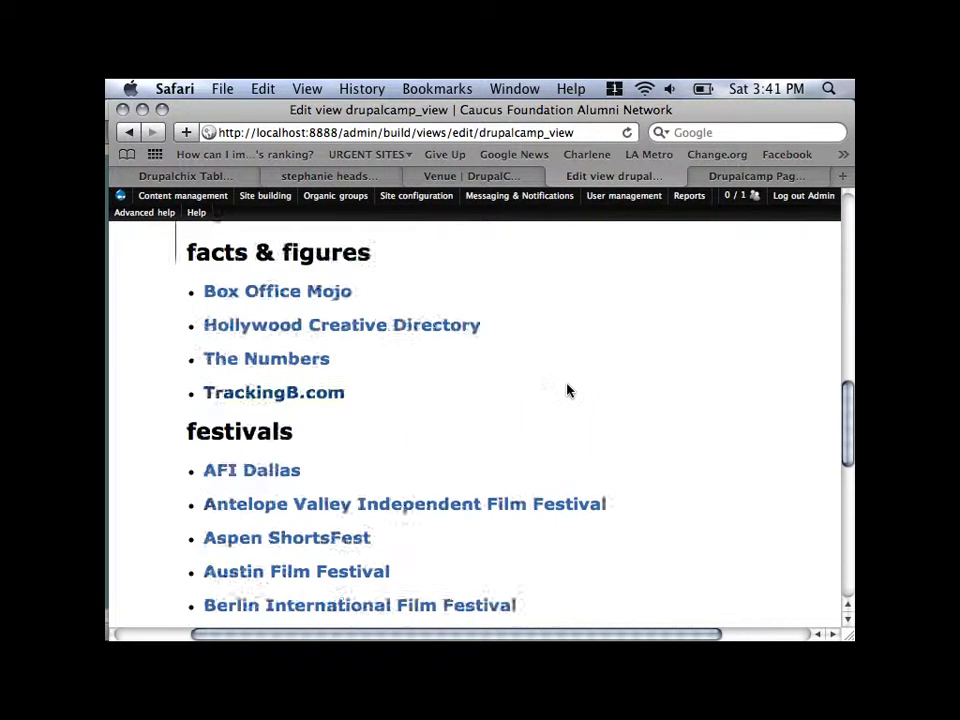
scroll(567, 390, up, 6)
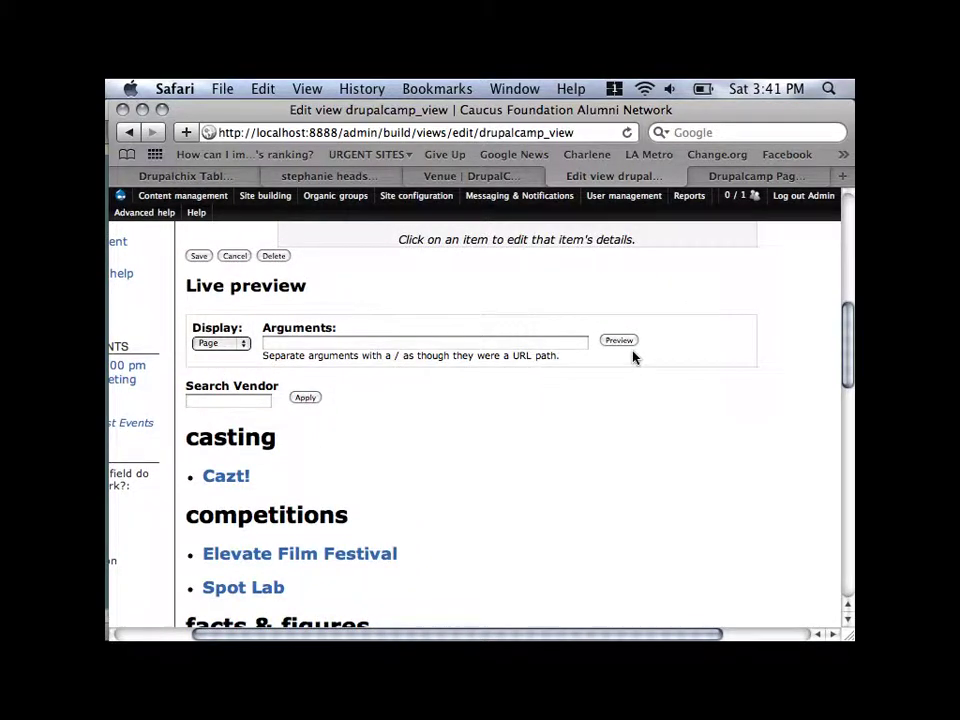
scroll(718, 395, up, 6)
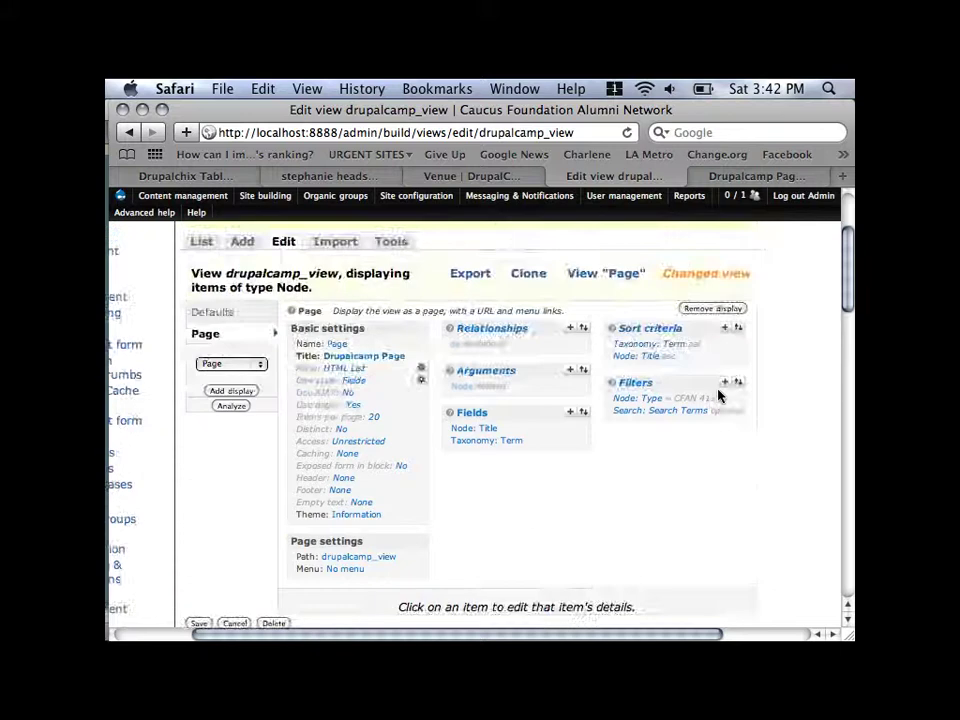
scroll(718, 395, down, 7)
scroll(718, 395, down, 3)
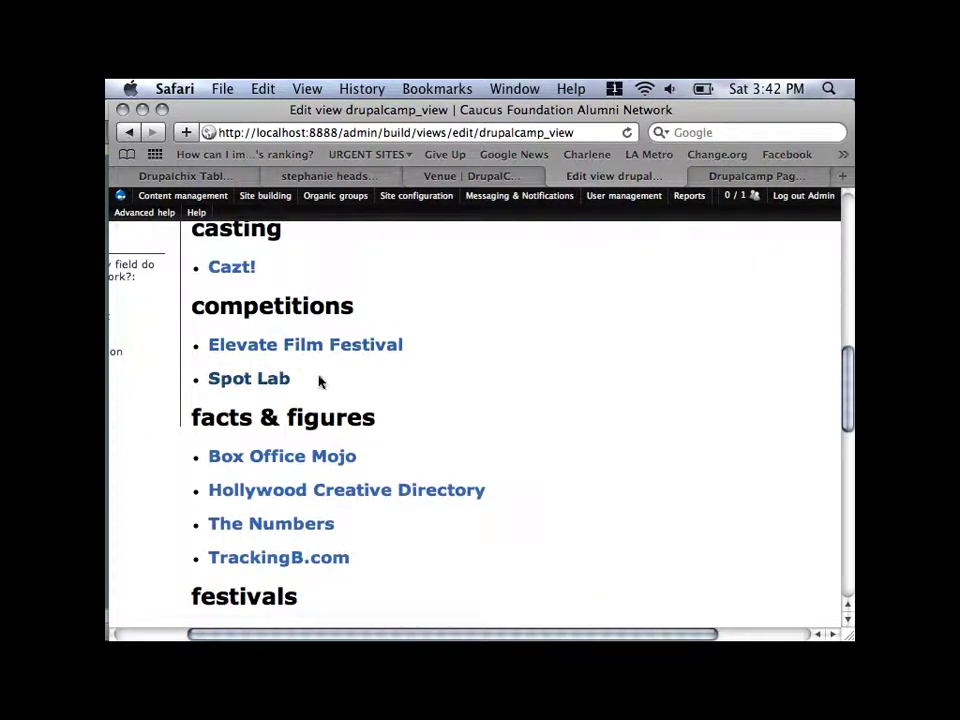
Disable output rewriting for the Node: Title field on the Page display, keeping its node link, and update it
scroll(701, 497, up, 10)
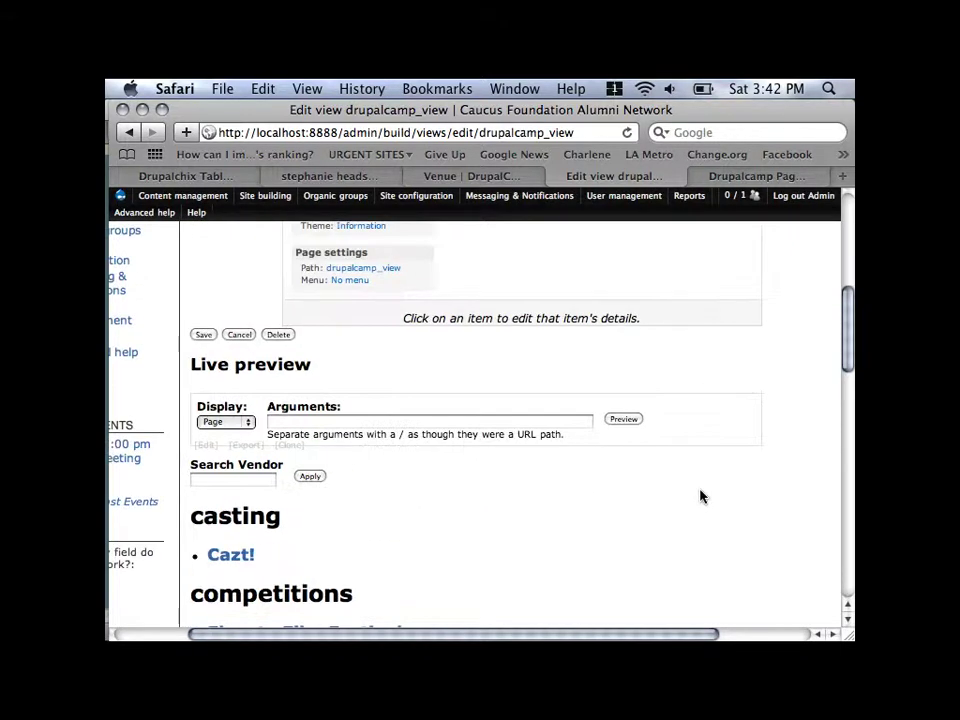
click(487, 393)
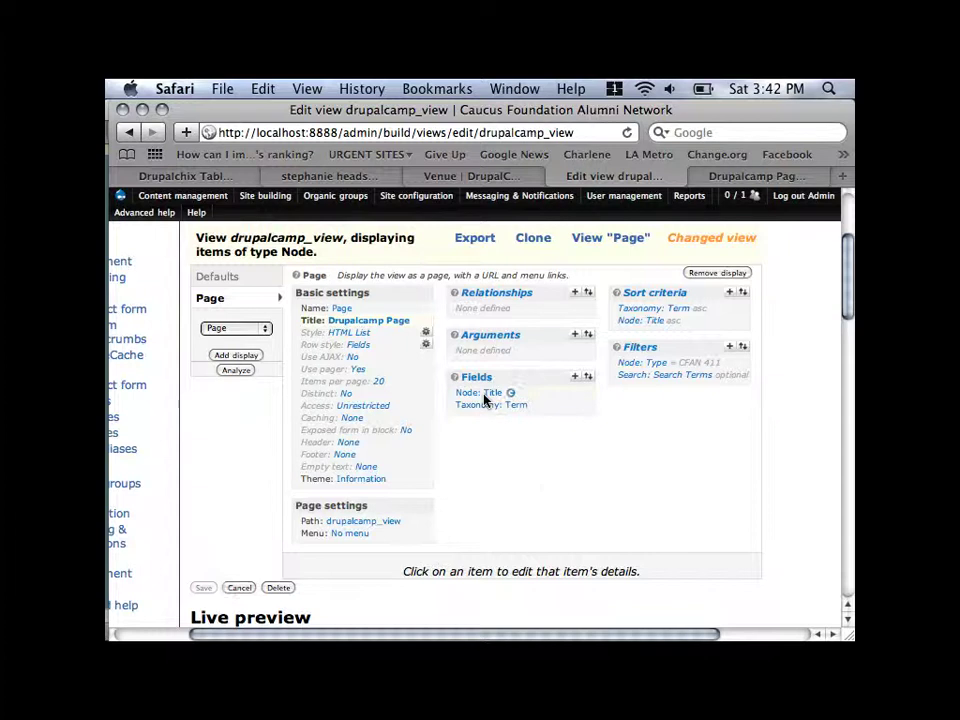
scroll(525, 470, down, 6)
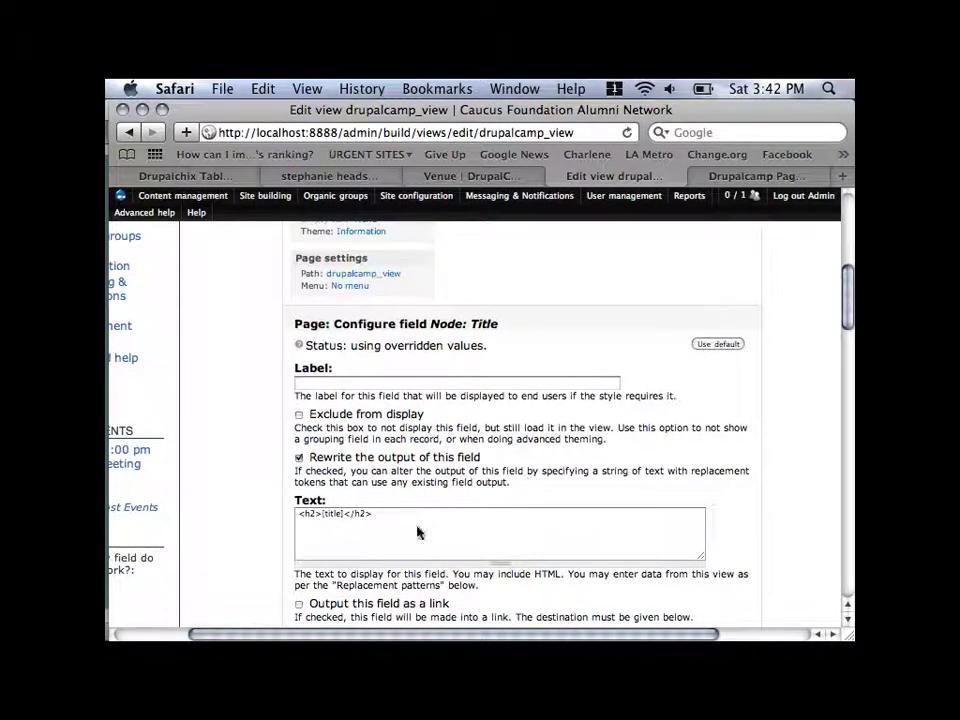
click(298, 457)
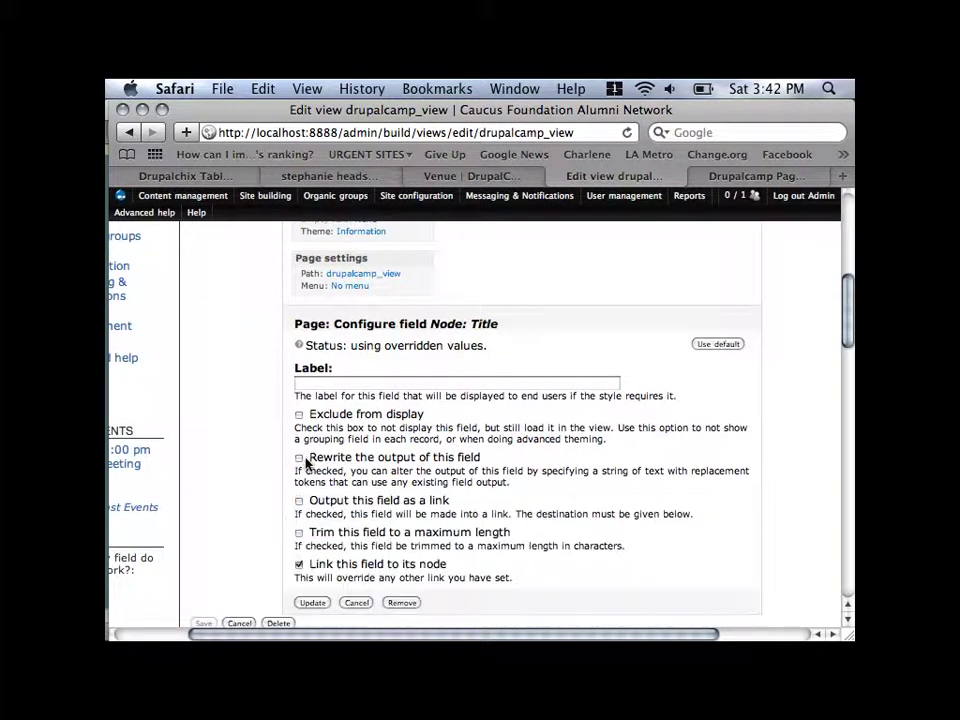
scroll(257, 483, down, 2)
click(311, 502)
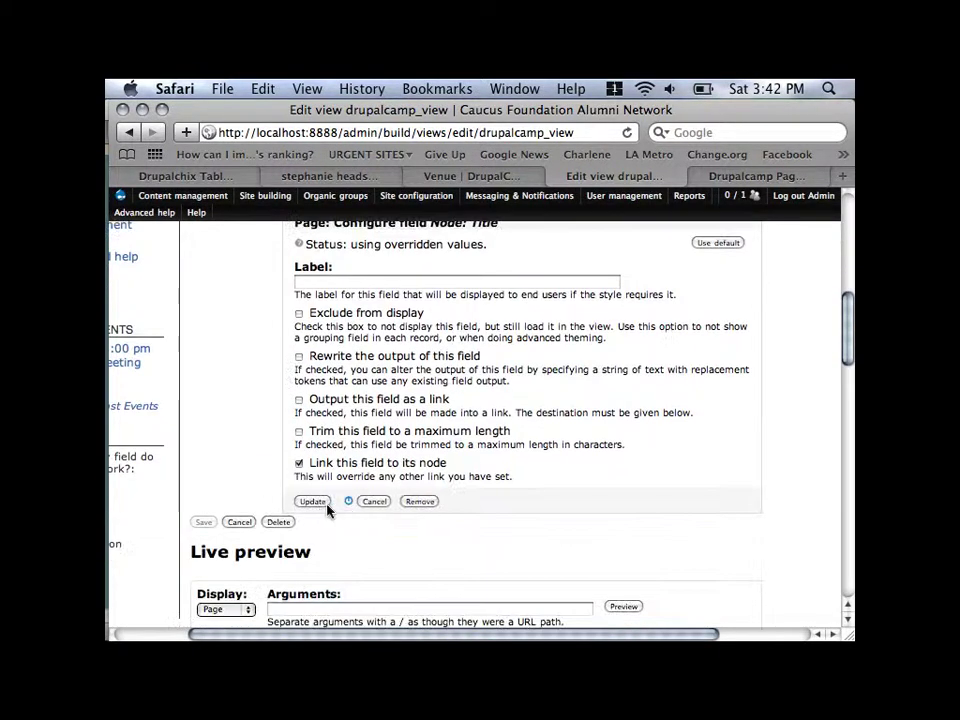
scroll(446, 484, down, 5)
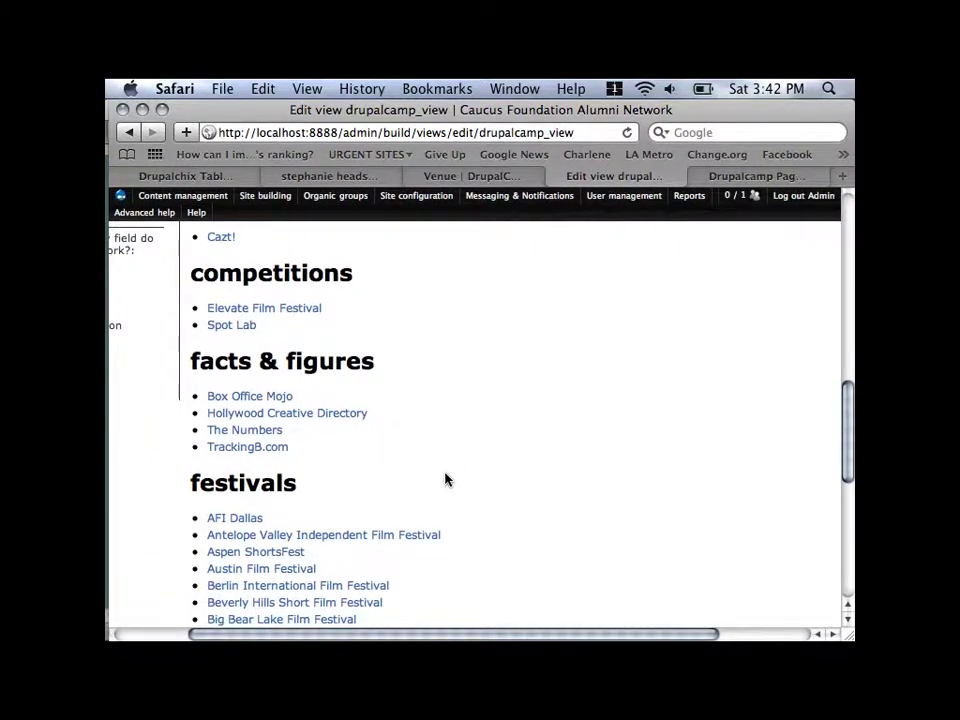
Save the drupalcamp_view view and reload its published page
scroll(446, 480, up, 8)
scroll(446, 480, up, 2)
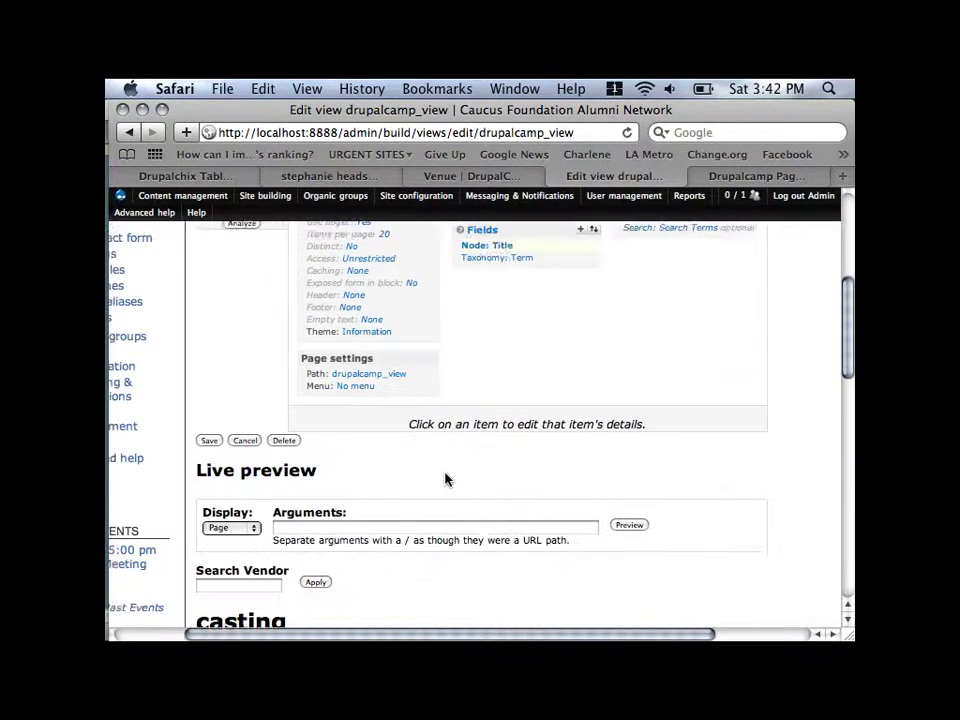
click(225, 487)
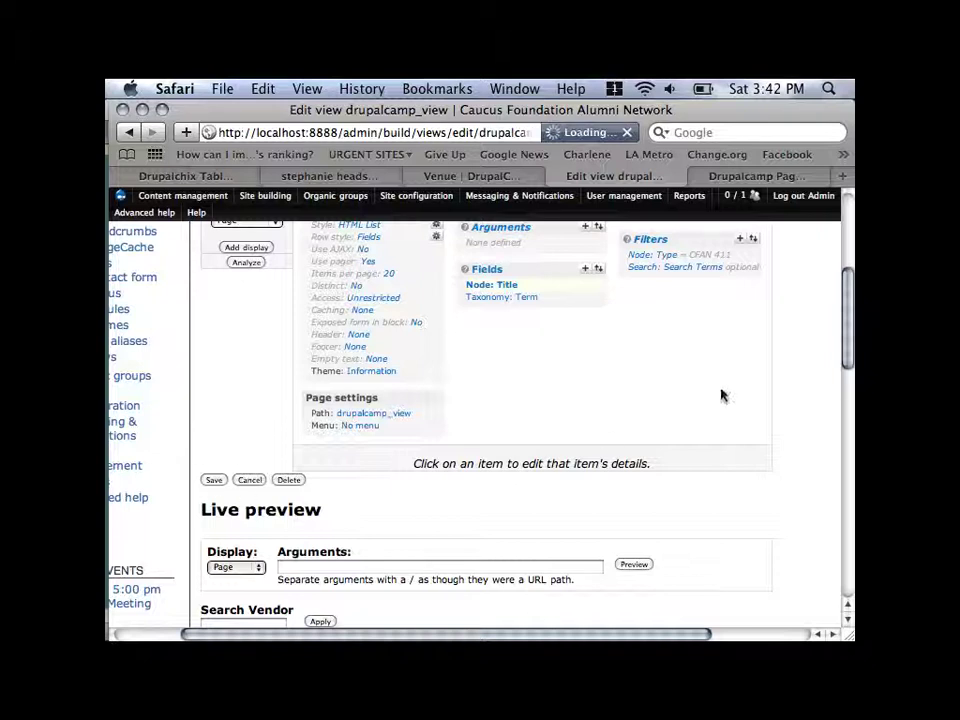
click(798, 180)
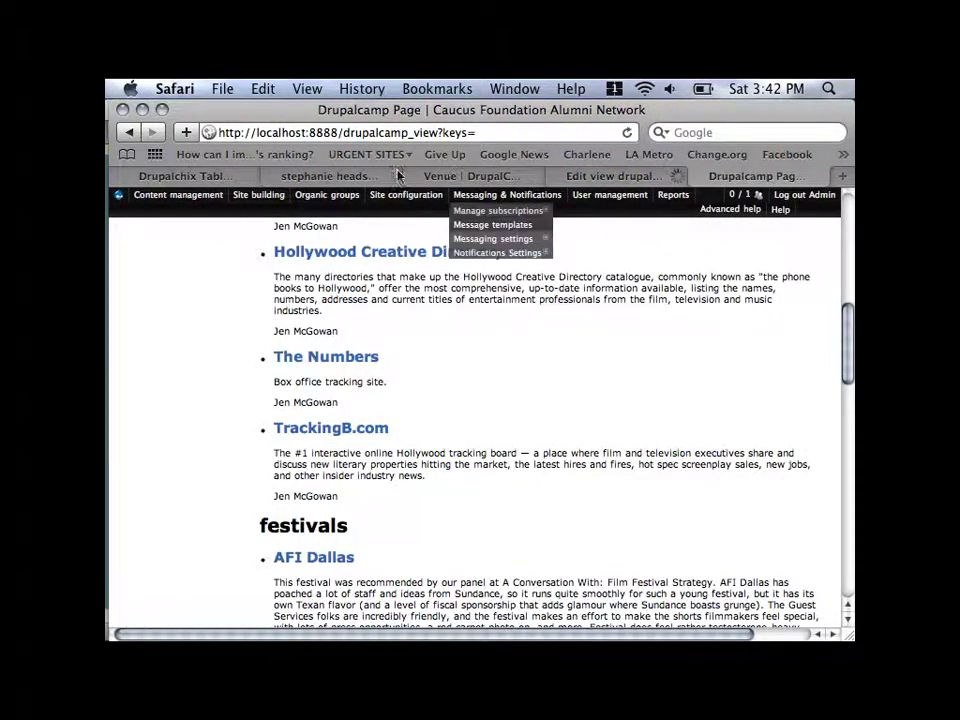
click(626, 134)
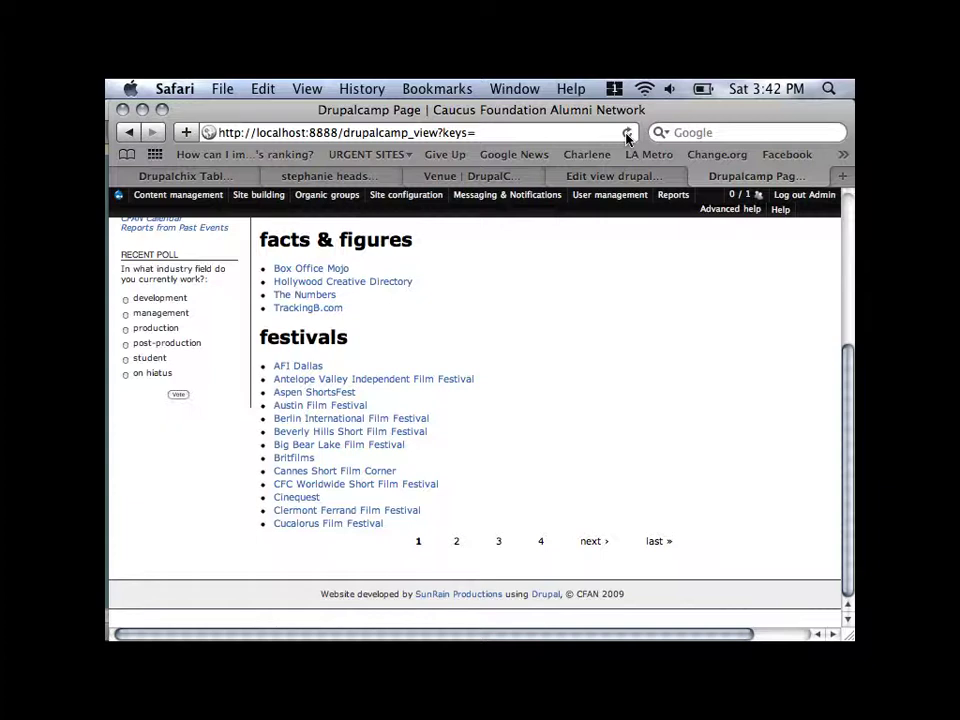
Examine the published Drupalcamp Page, including its title, vendor search and grouped list of titles
scroll(589, 373, up, 5)
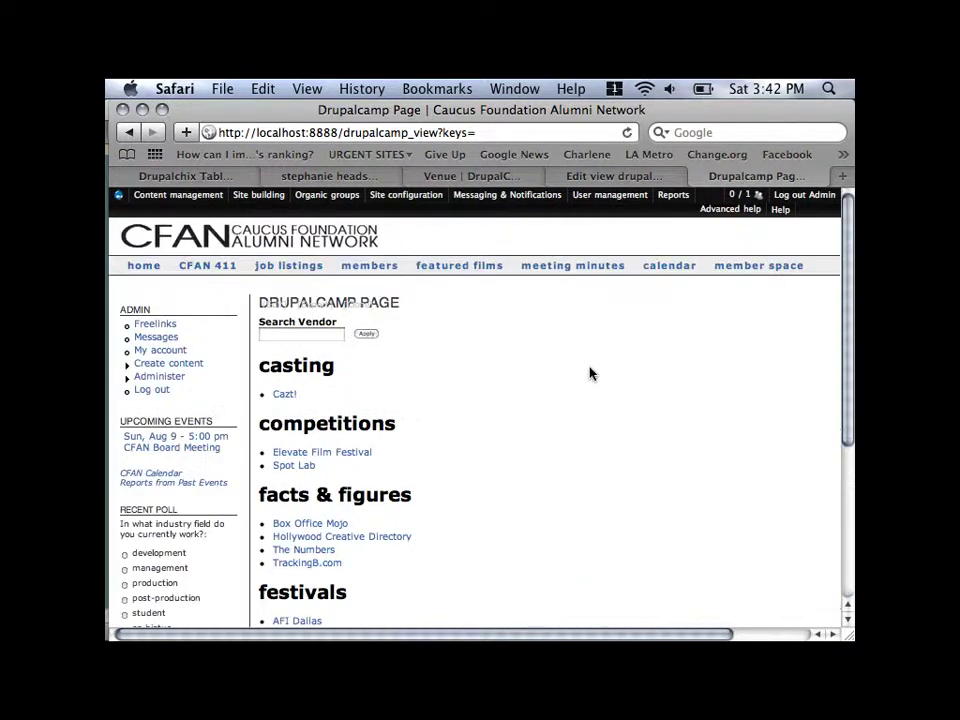
scroll(589, 373, down, 2)
scroll(590, 373, up, 1)
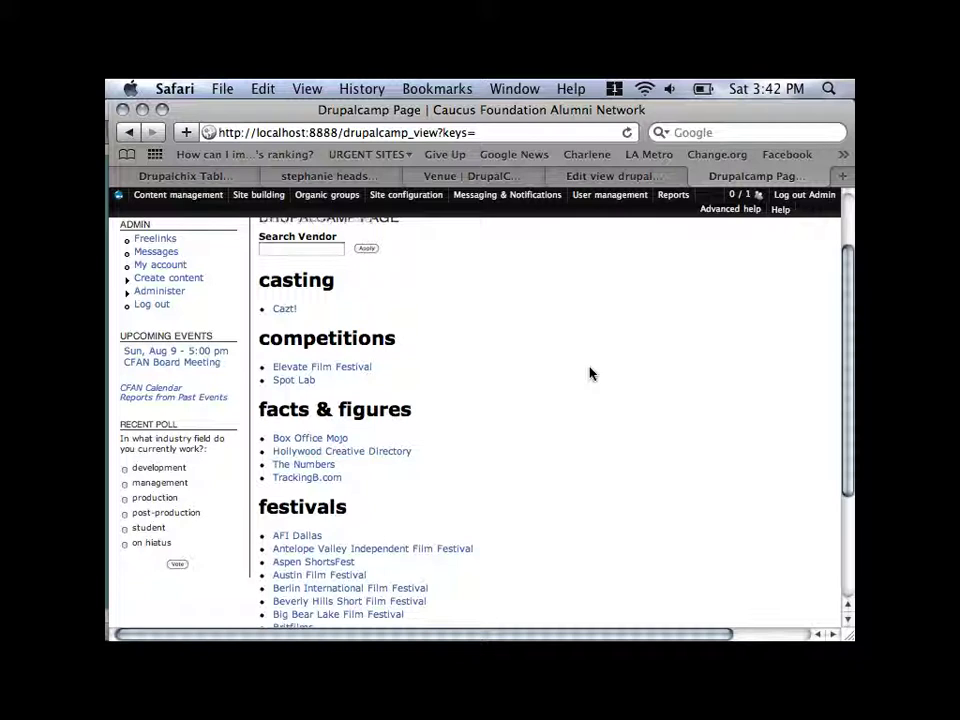
scroll(589, 373, down, 5)
scroll(589, 373, up, 4)
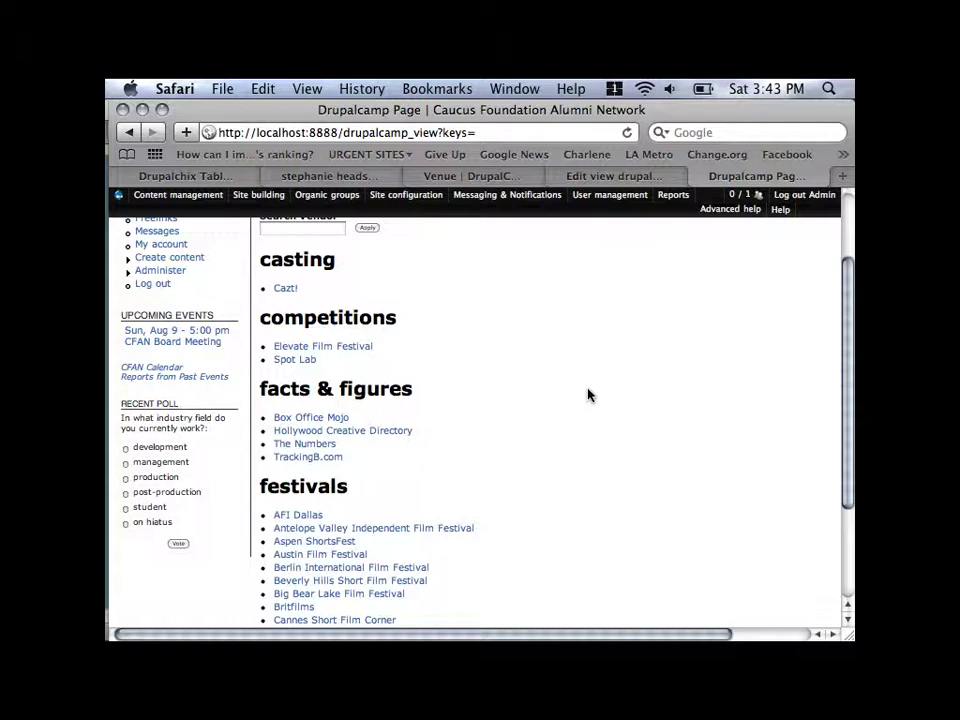
scroll(587, 395, down, 3)
scroll(587, 395, up, 2)
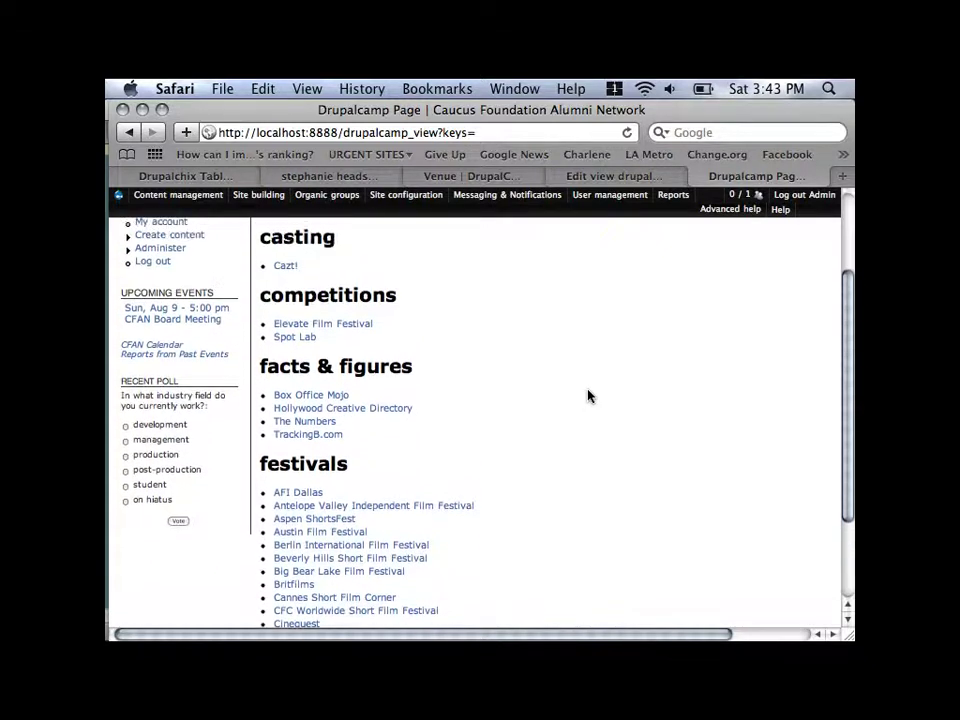
scroll(587, 395, up, 3)
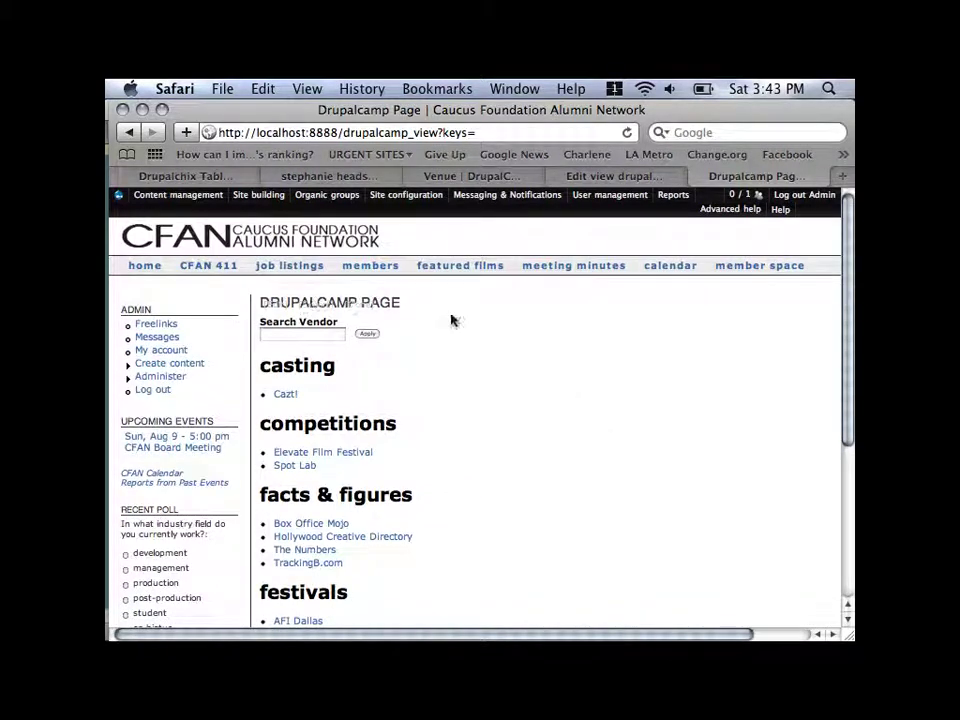
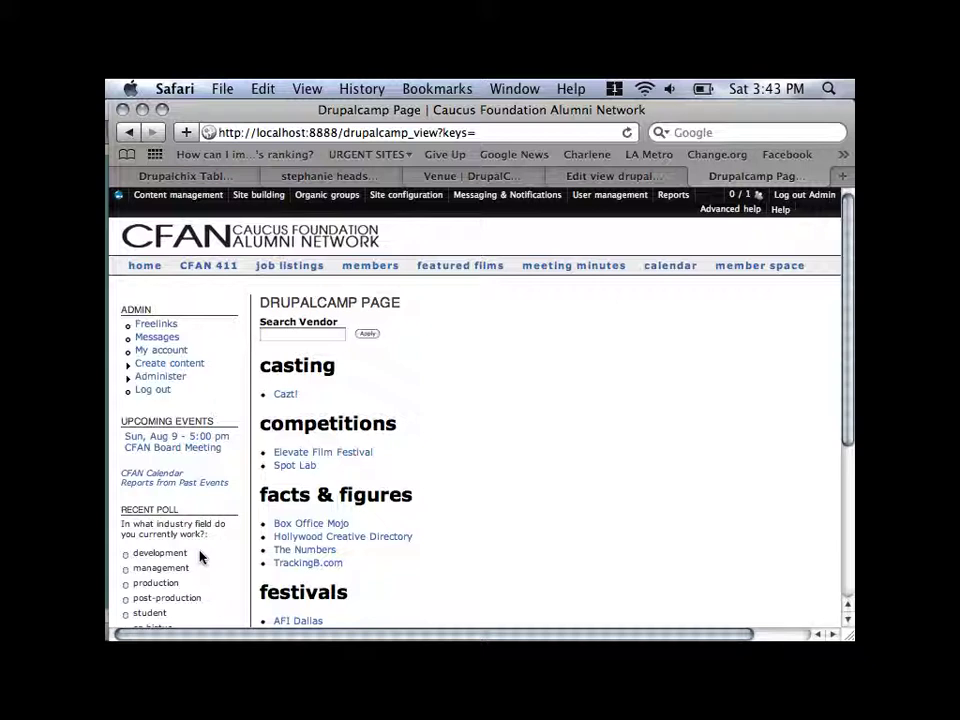
scroll(445, 582, down, 2)
scroll(445, 582, up, 2)
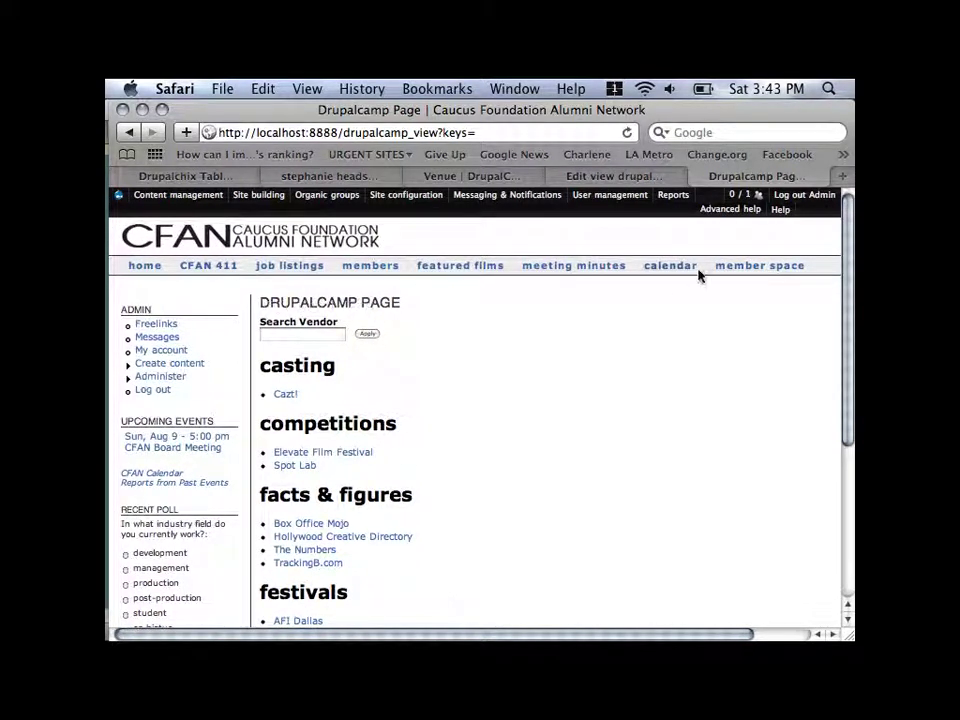
Return to editing drupalcamp_view and add a Block display to the view
click(636, 180)
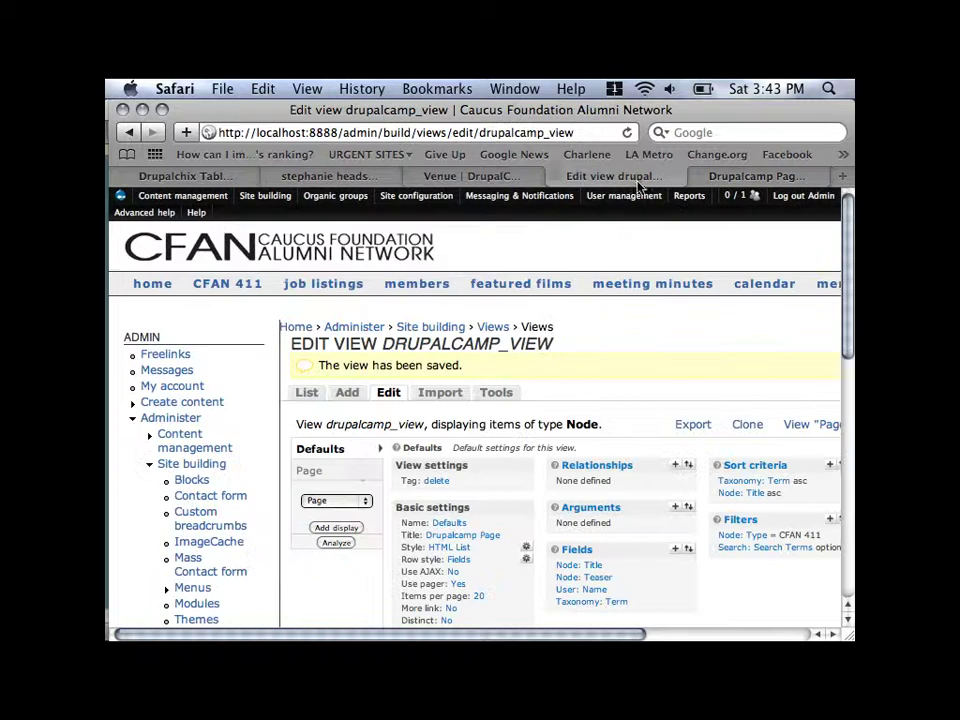
click(309, 470)
click(334, 506)
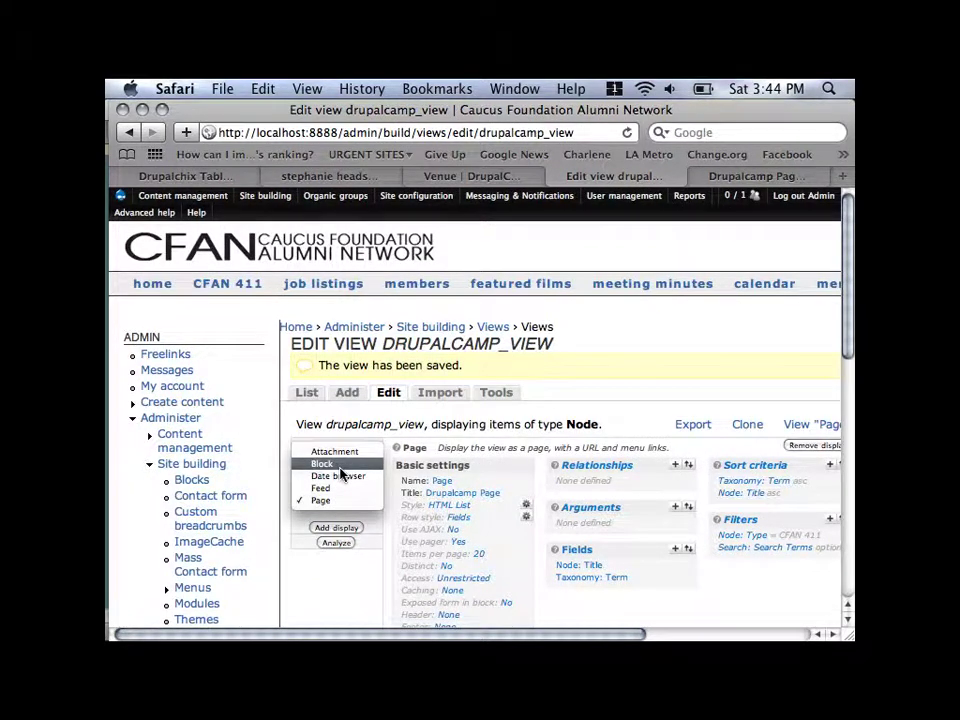
click(340, 466)
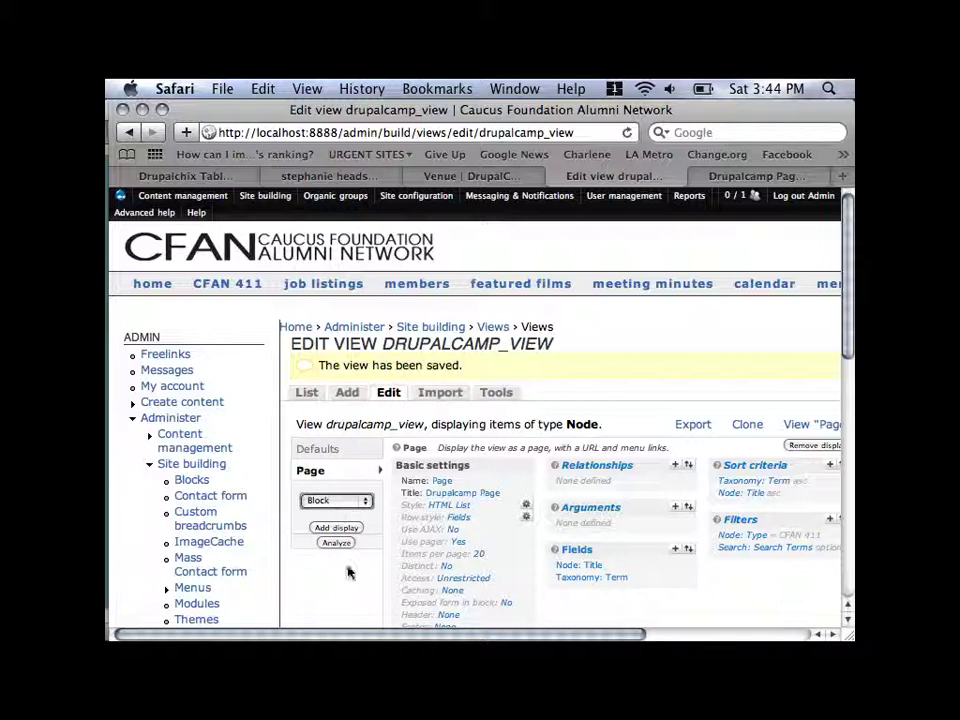
click(347, 533)
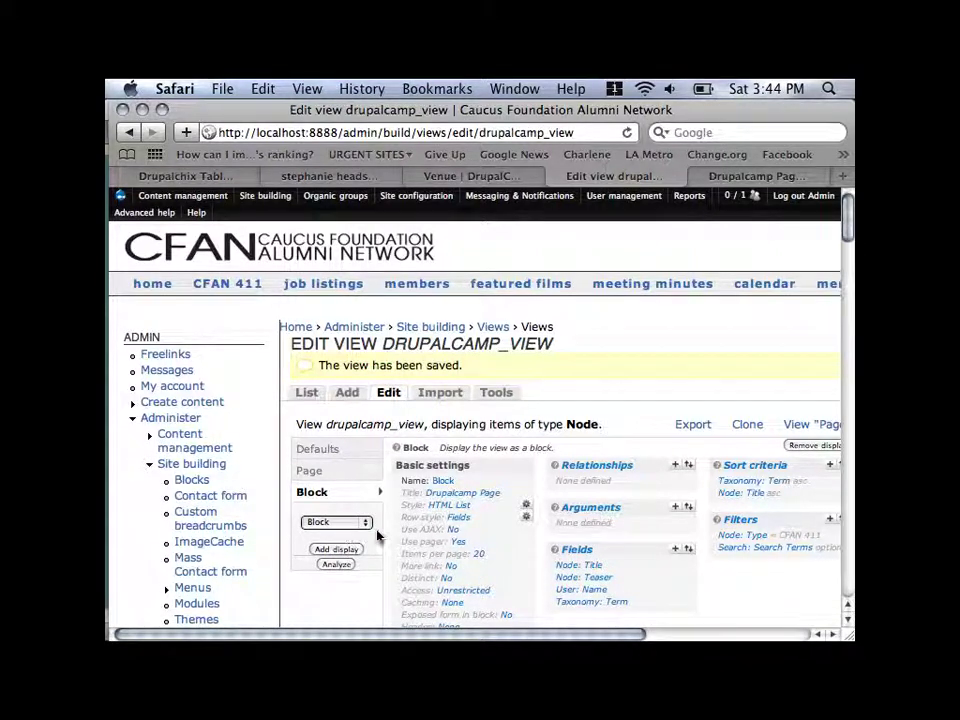
Override the items per page setting on the Block display, set it to 3 and update it
scroll(563, 530, right, 3)
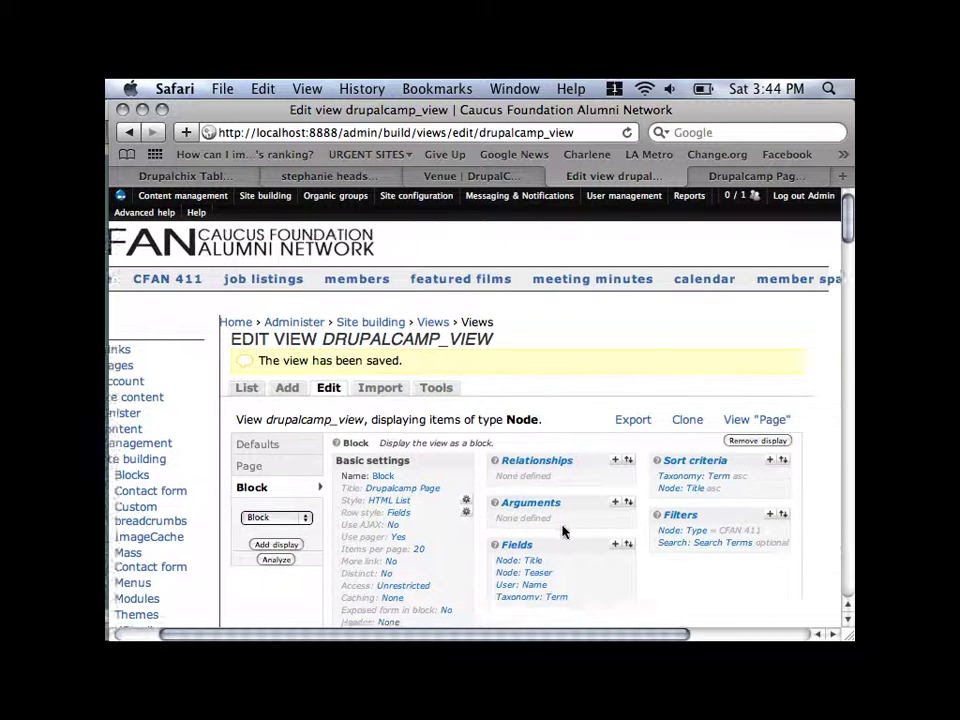
scroll(563, 532, down, 2)
scroll(563, 532, down, 3)
scroll(563, 532, up, 1)
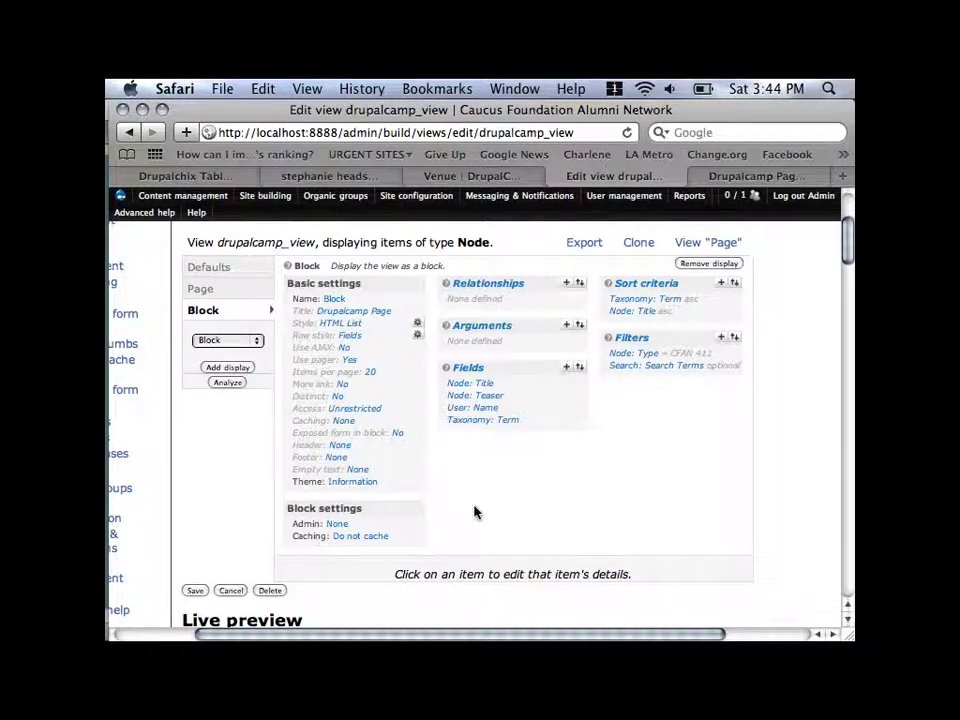
click(376, 373)
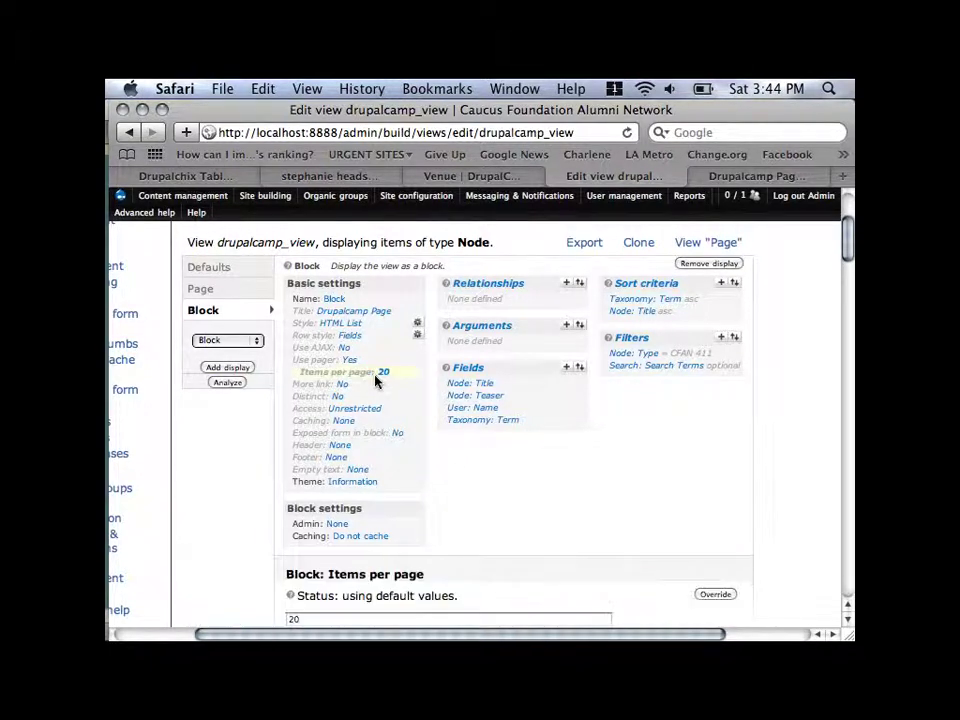
scroll(445, 451, down, 3)
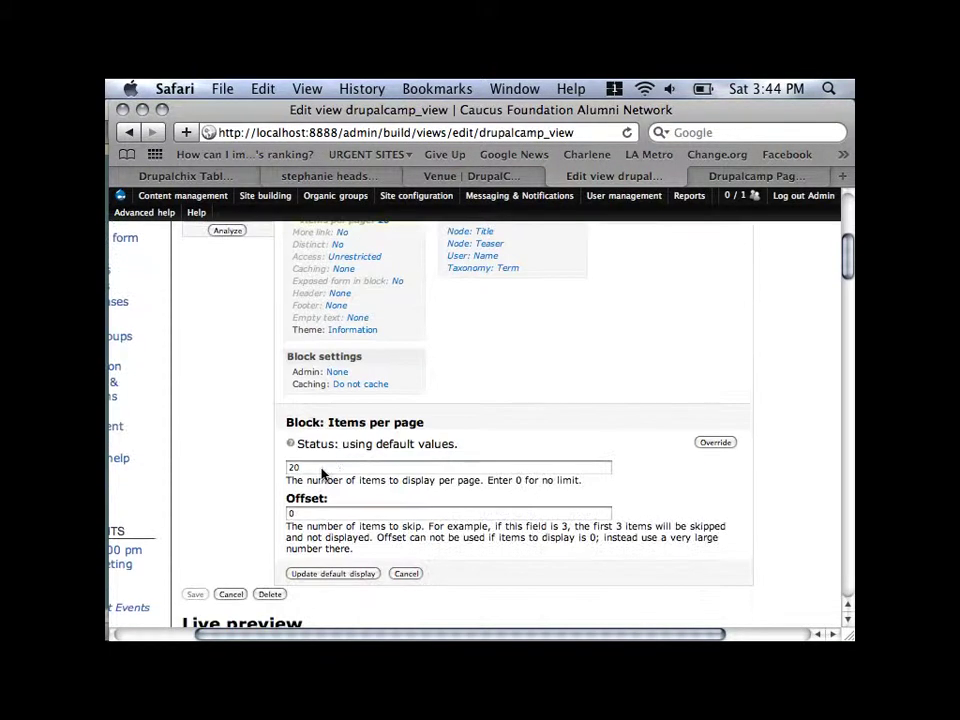
click(709, 444)
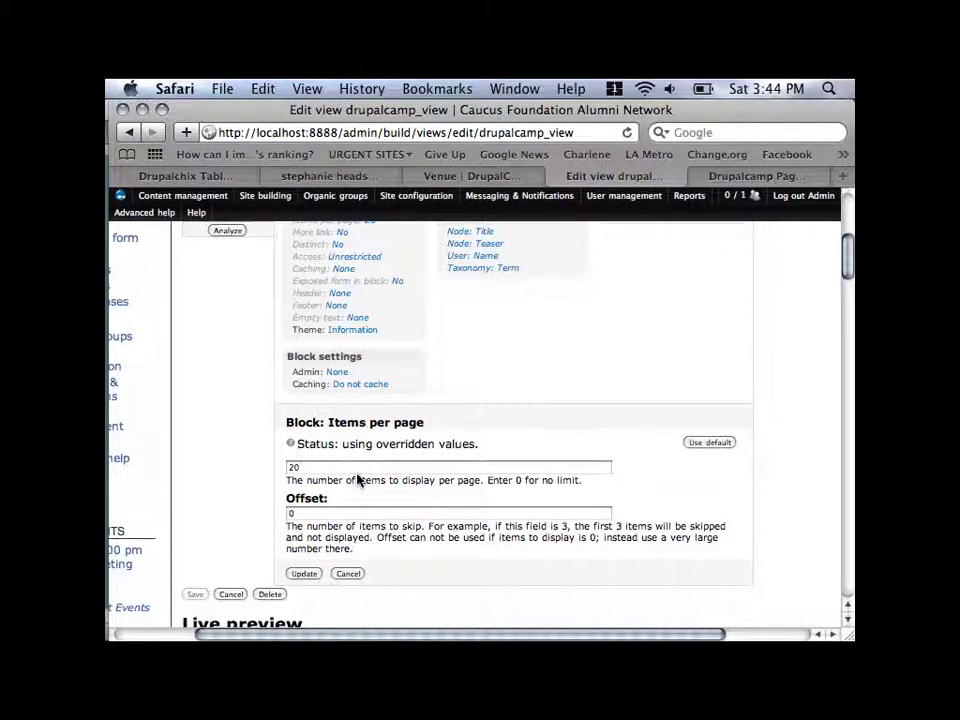
drag(311, 469, 275, 474)
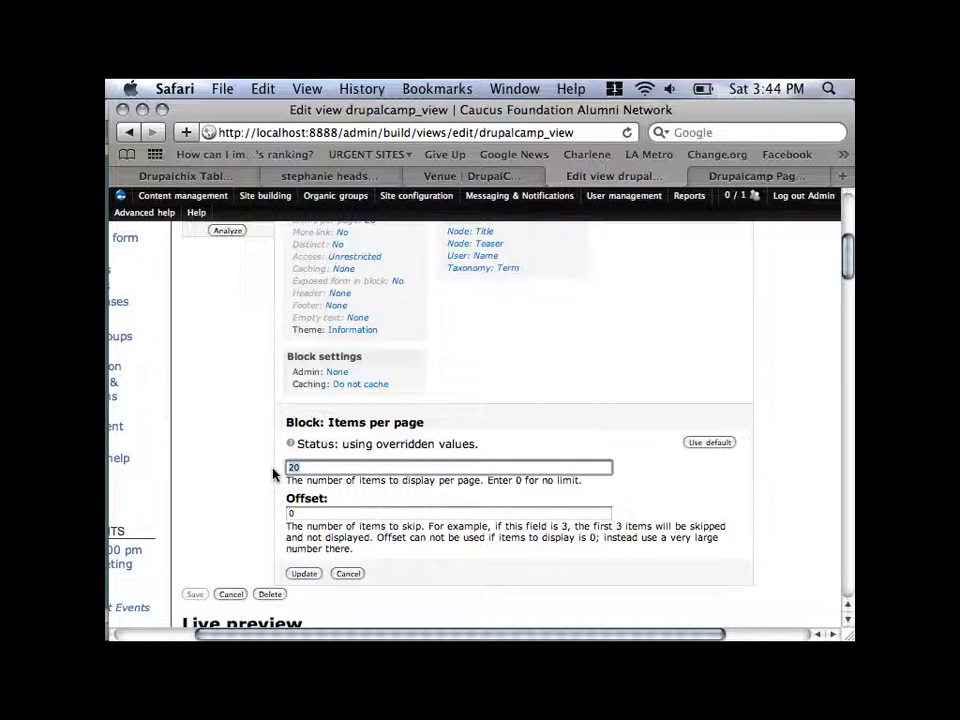
text(3)
click(306, 573)
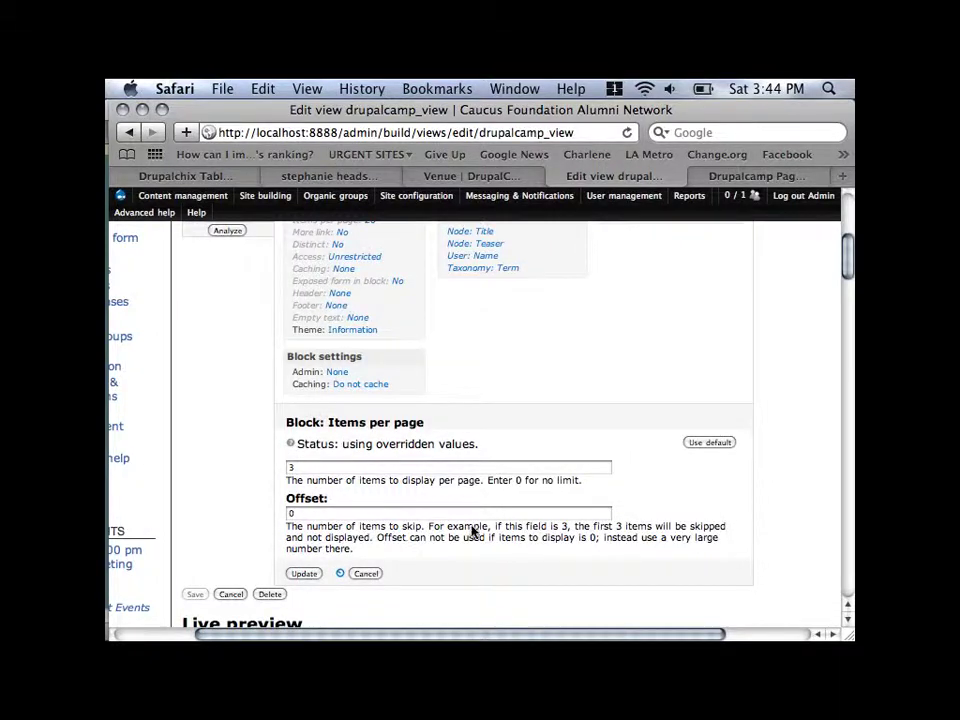
Preview the Block display in the live preview and examine the items it lists
scroll(475, 530, down, 3)
click(212, 419)
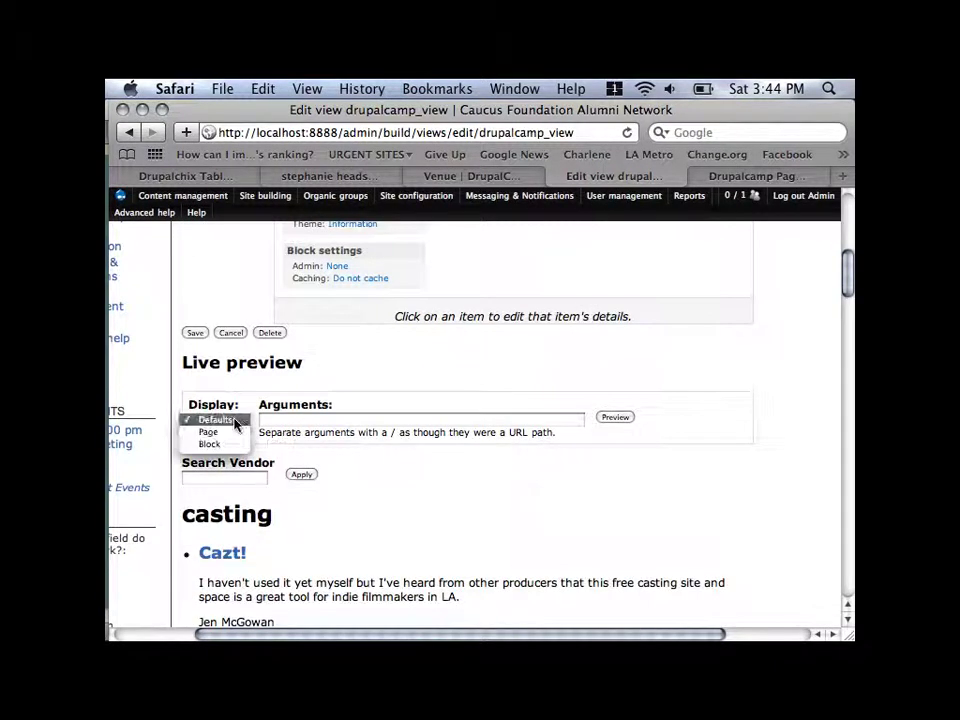
click(234, 449)
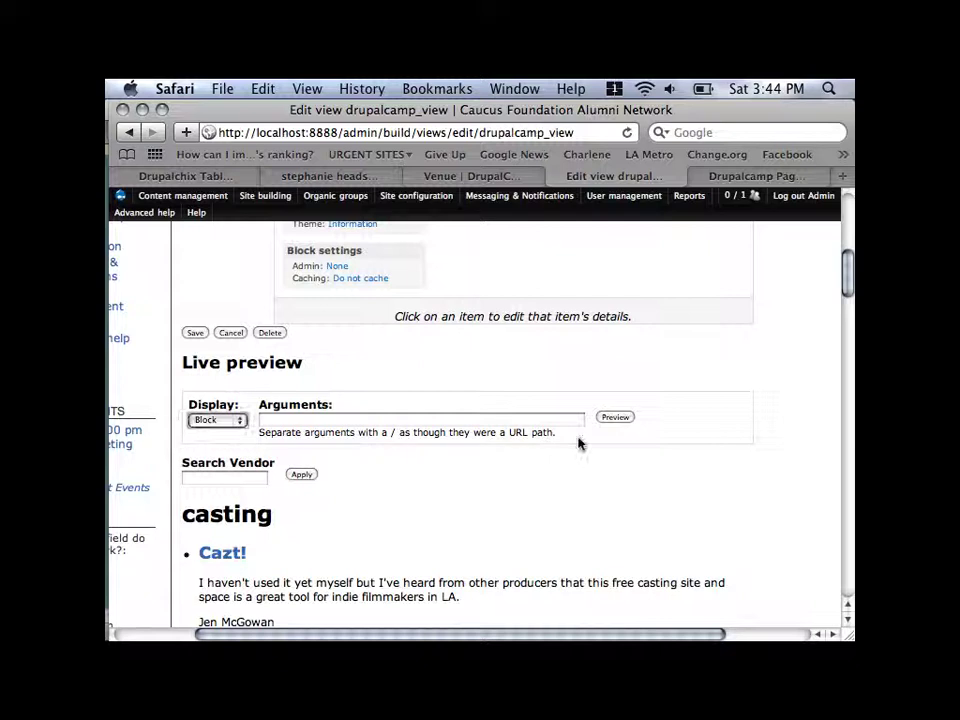
click(632, 419)
scroll(660, 461, down, 5)
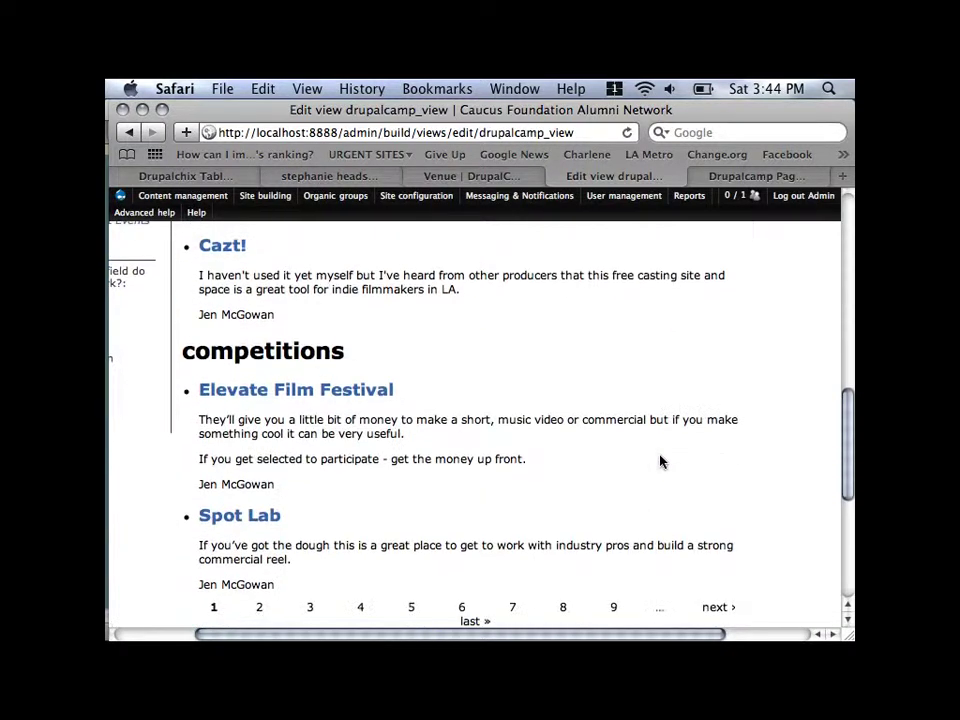
scroll(660, 461, down, 1)
scroll(660, 461, up, 1)
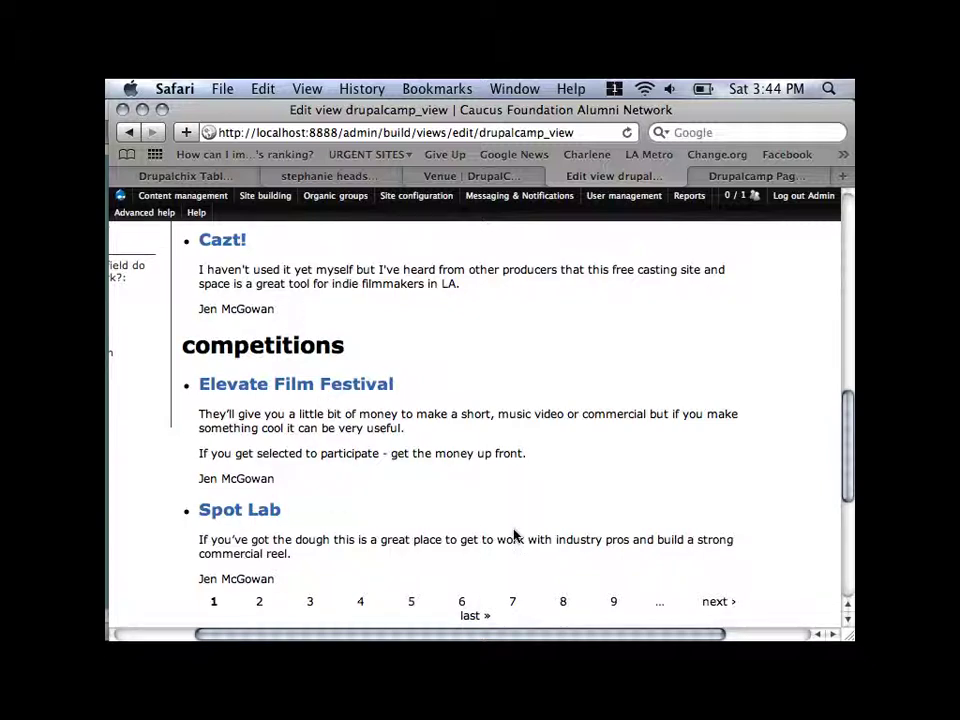
scroll(515, 536, up, 10)
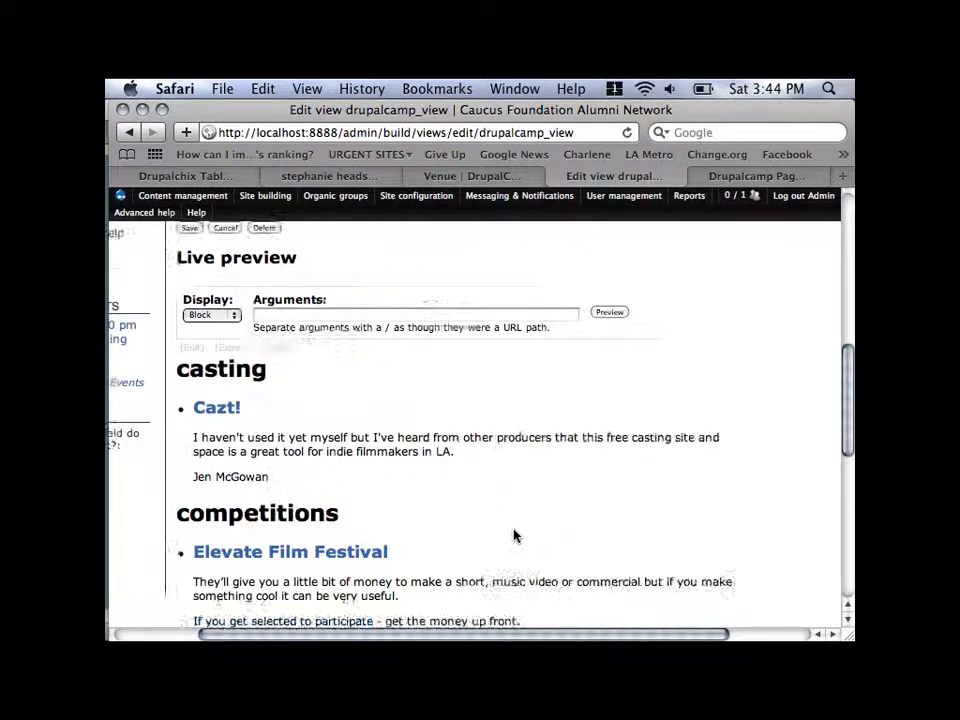
Override the default field configuration for the Block display and update it
scroll(515, 536, up, 5)
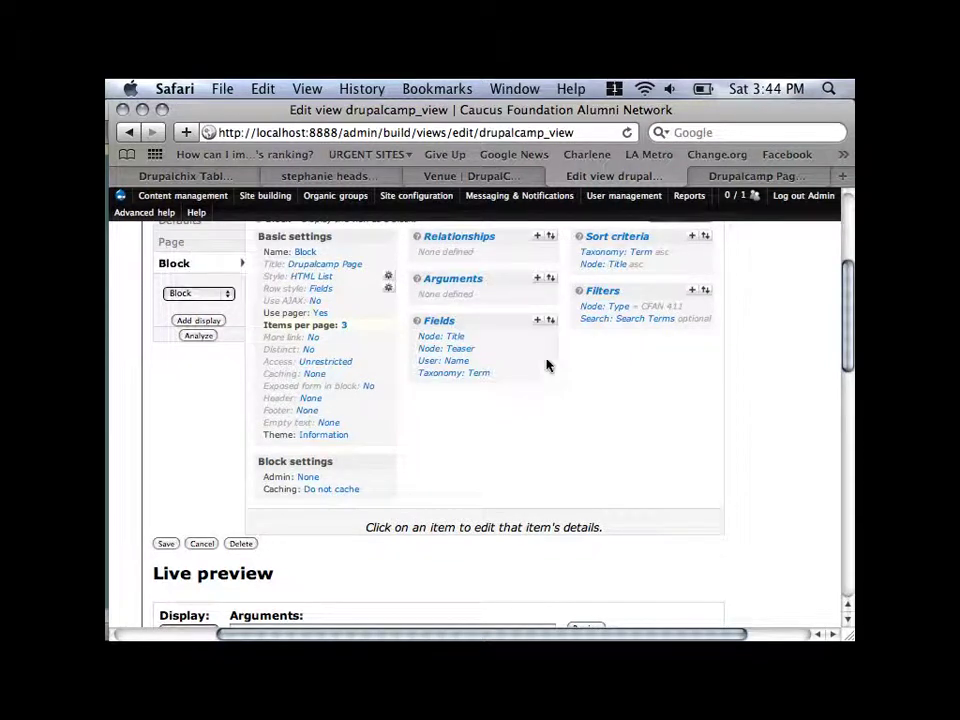
click(416, 320)
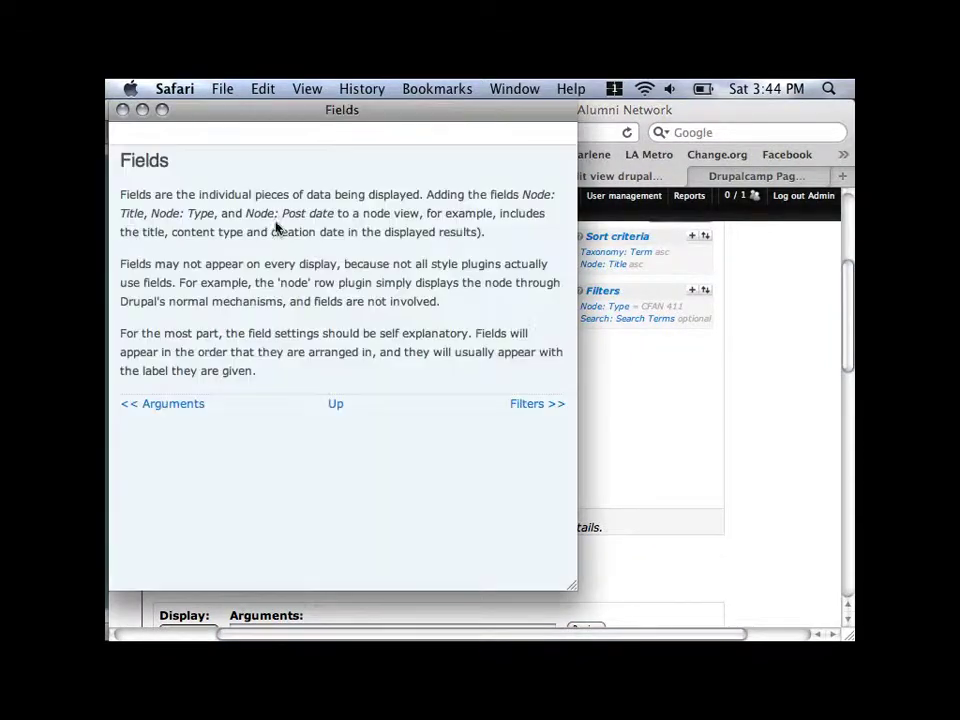
click(122, 110)
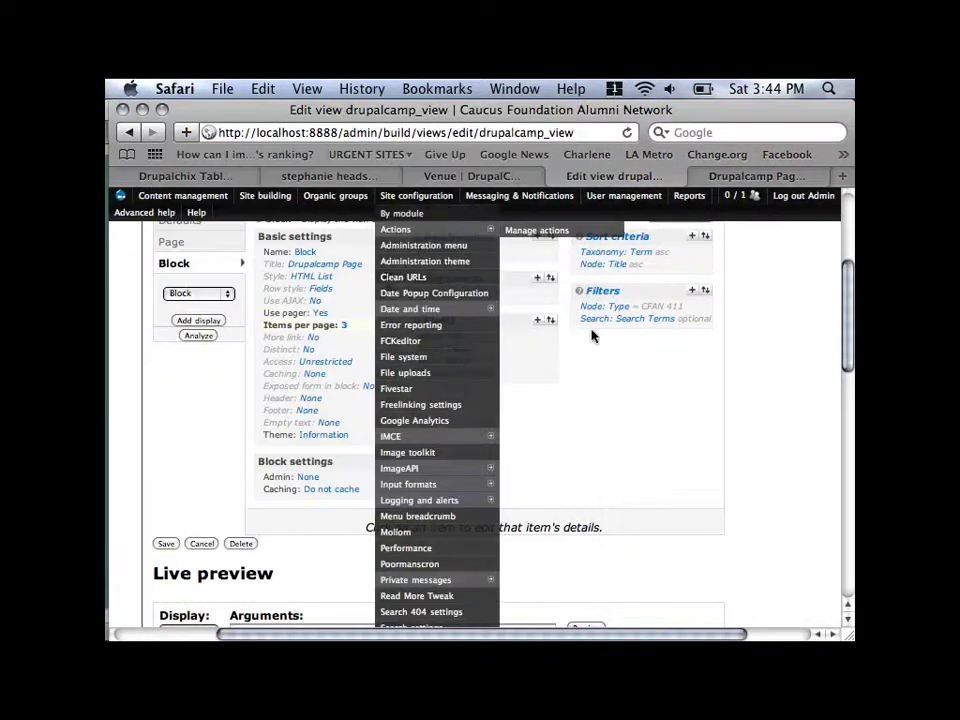
click(448, 321)
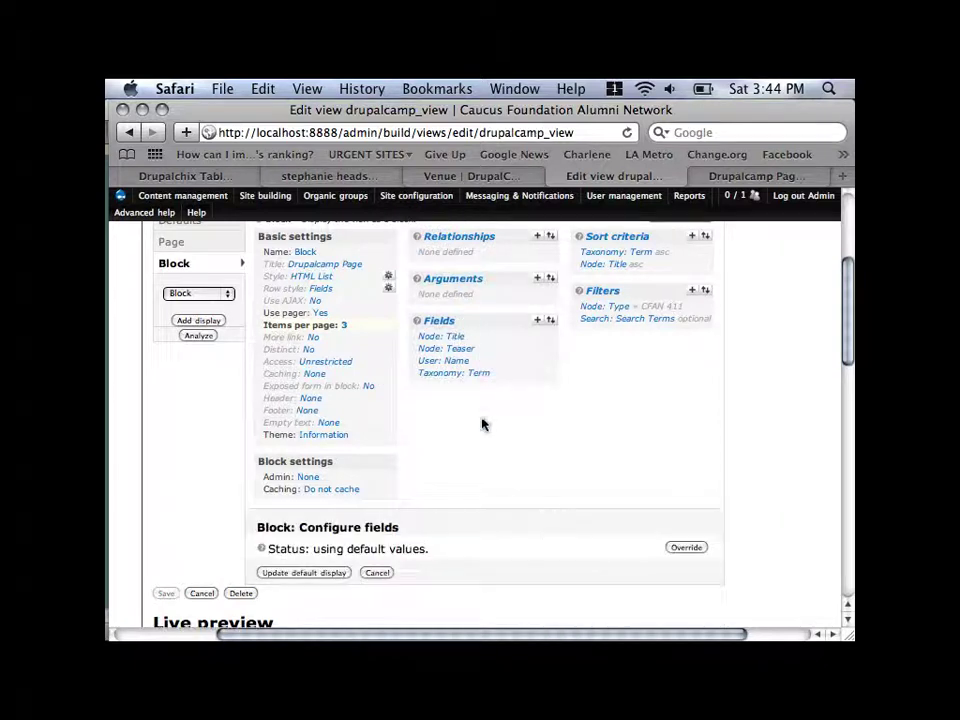
click(687, 548)
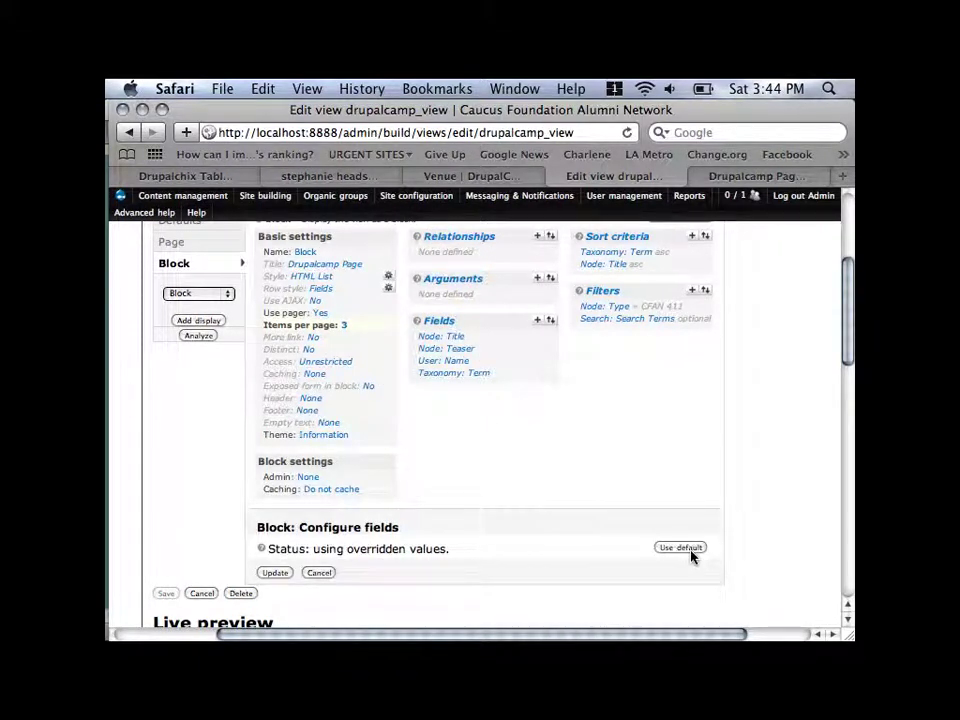
click(274, 572)
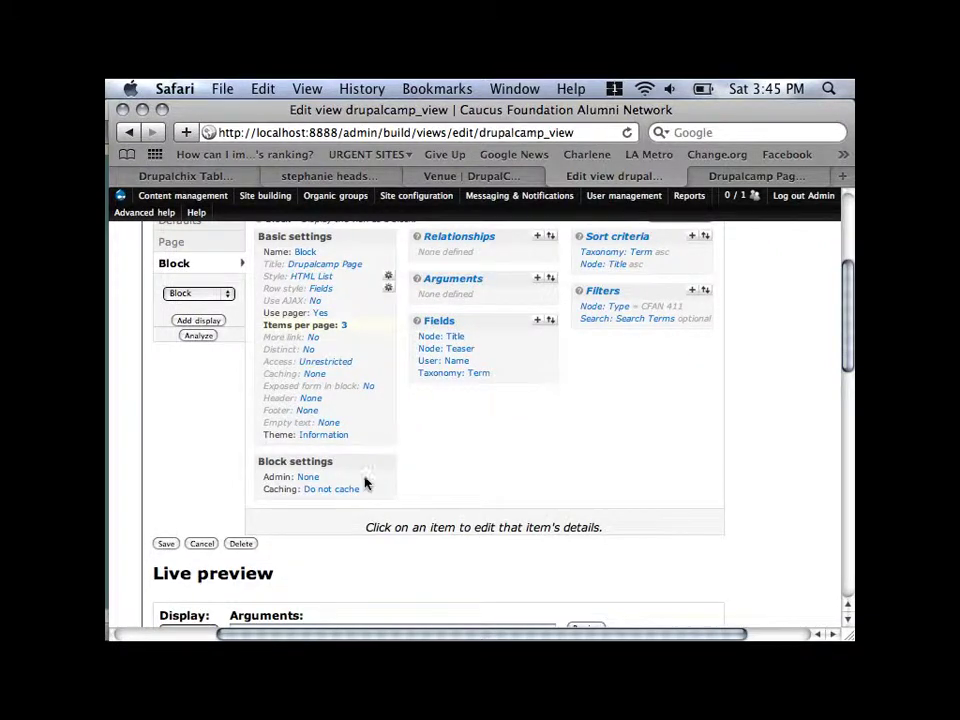
Remove the Node: Teaser, User: Name and Taxonomy: Term fields from the Block display, keeping only Node: Title
scroll(344, 504, down, 2)
key(Return)
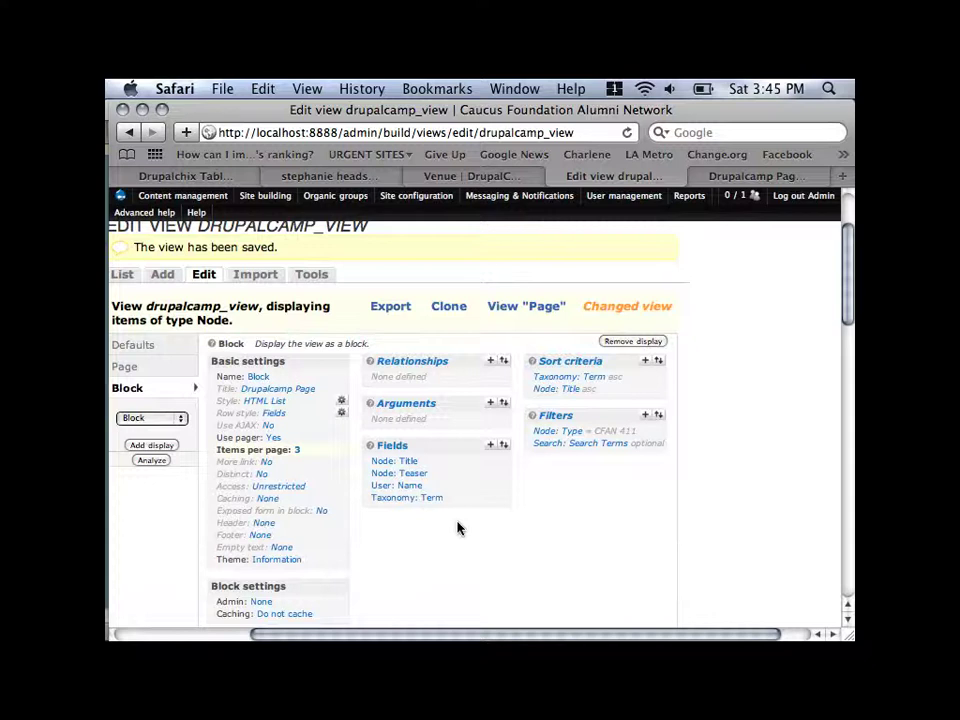
click(329, 515)
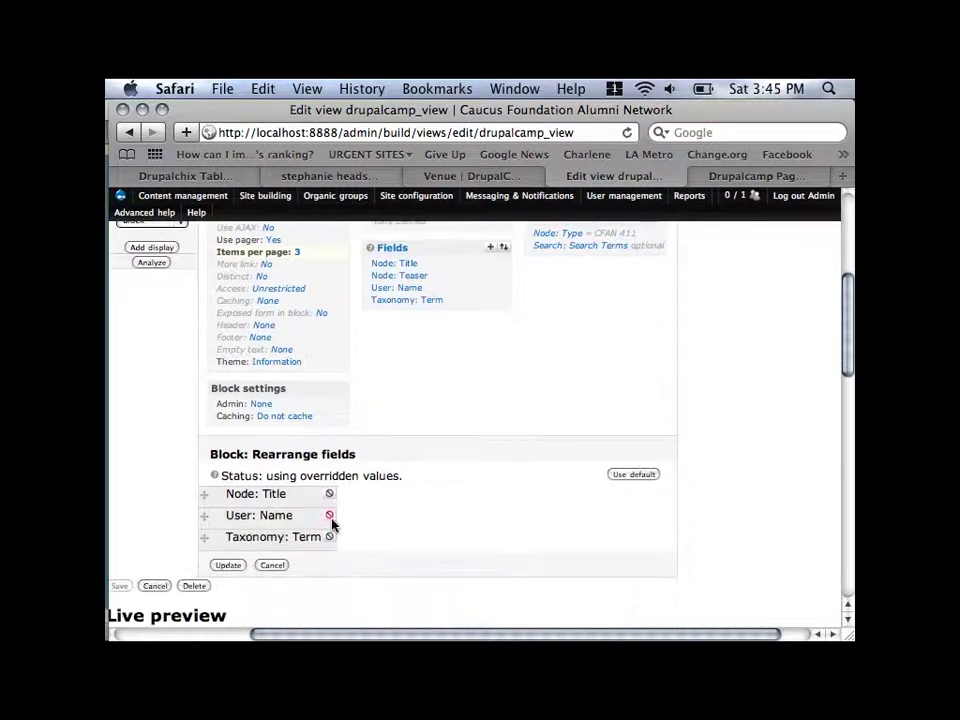
click(330, 516)
click(330, 516)
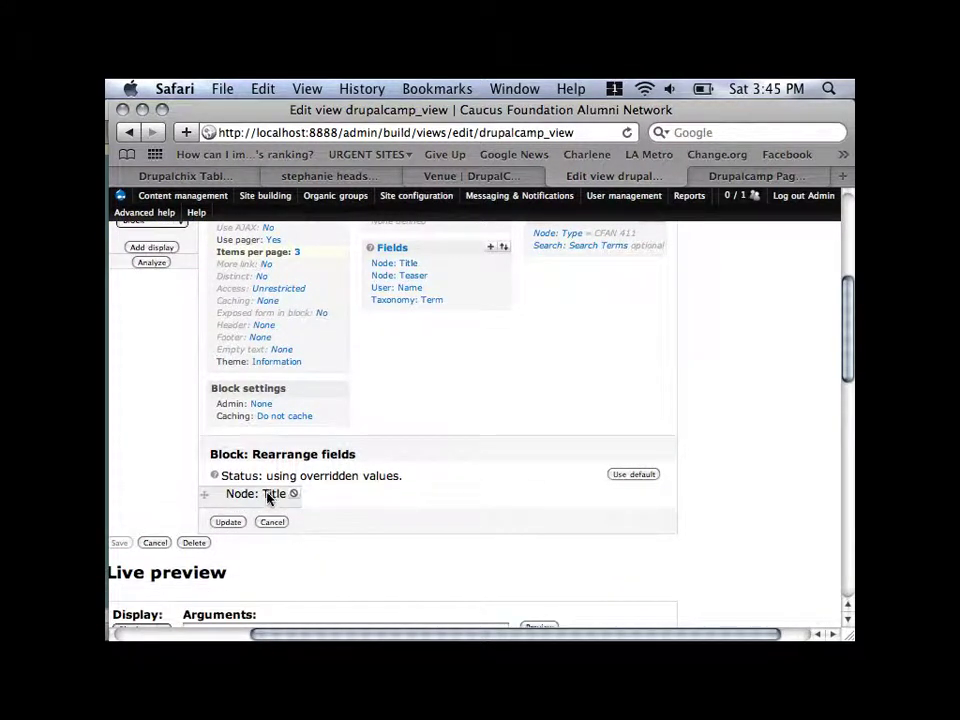
click(230, 522)
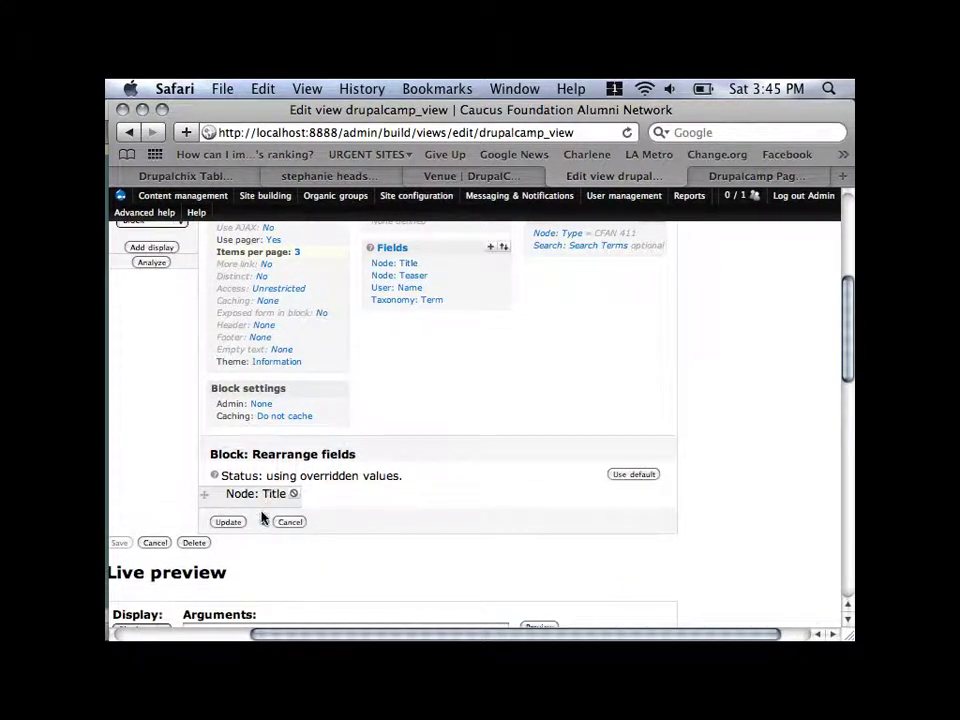
Disable output rewriting for the Block display's Node: Title field, keeping its node link, and update it
click(408, 264)
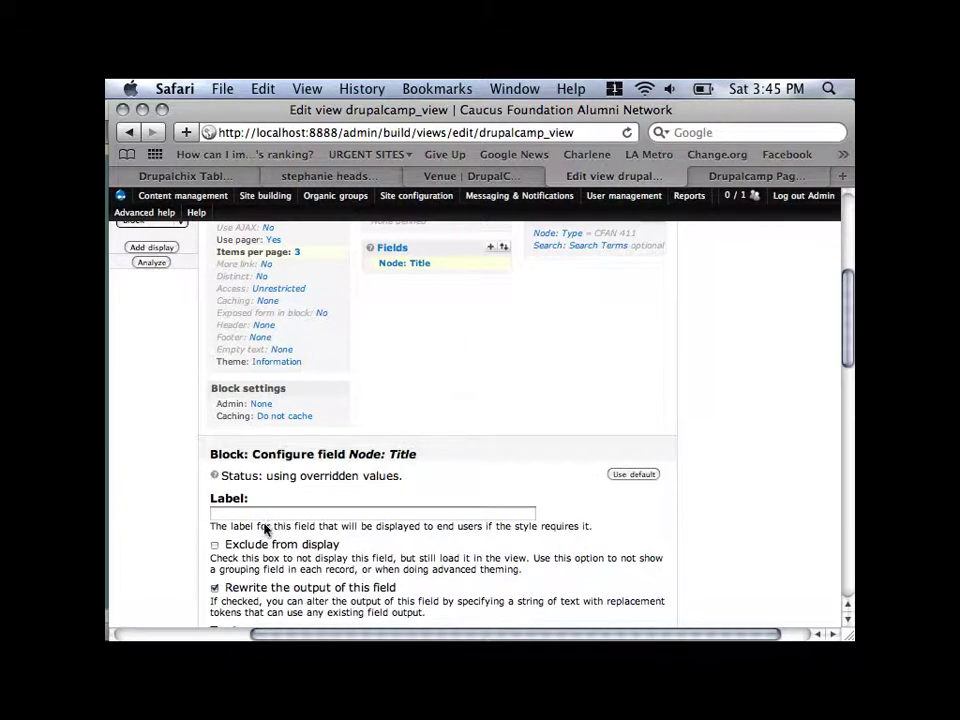
scroll(265, 530, down, 3)
click(214, 463)
scroll(272, 507, down, 2)
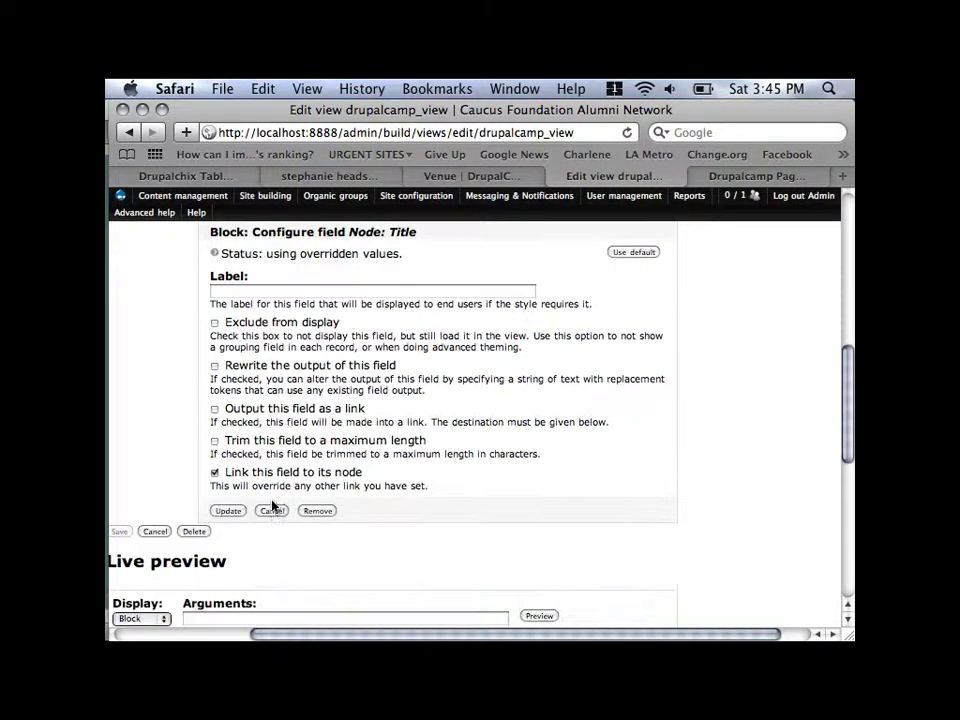
click(228, 510)
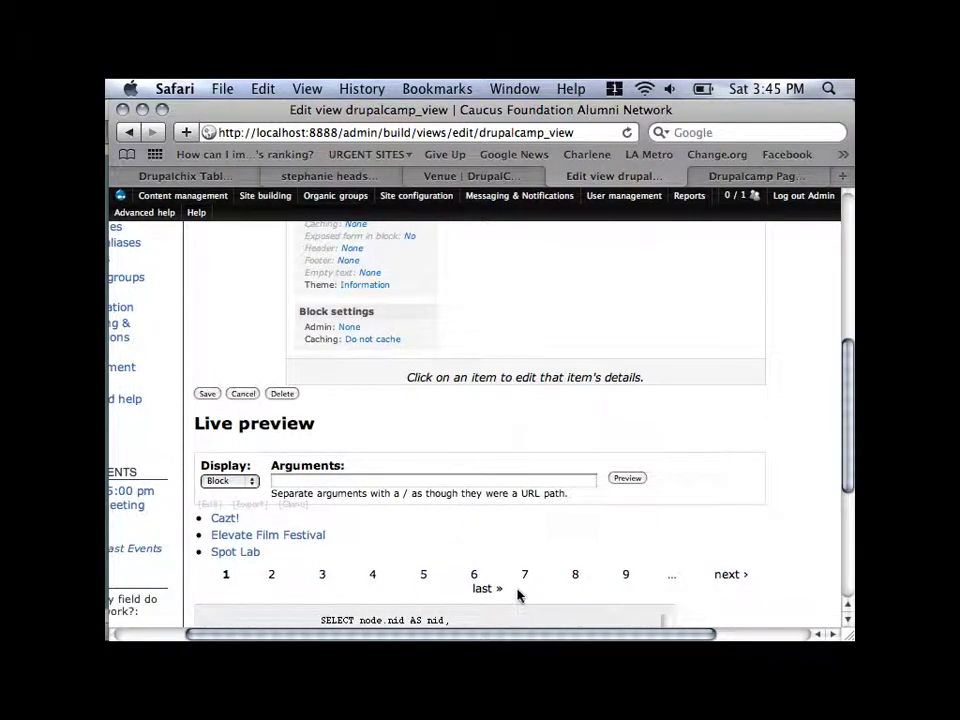
Set the Block display's pager option to No and update it
scroll(518, 596, up, 5)
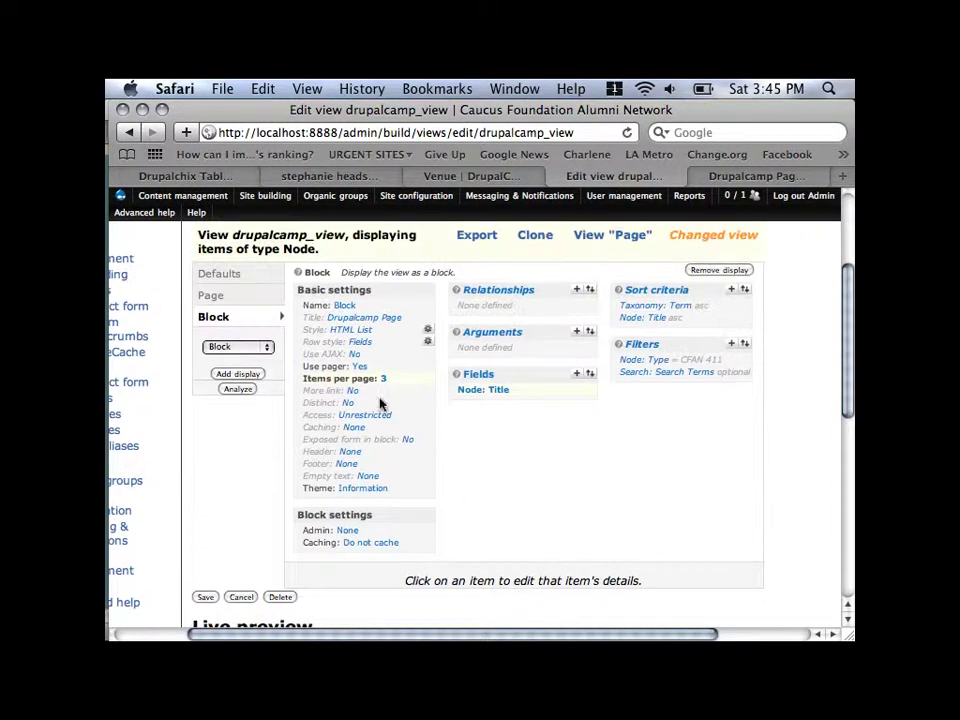
click(360, 366)
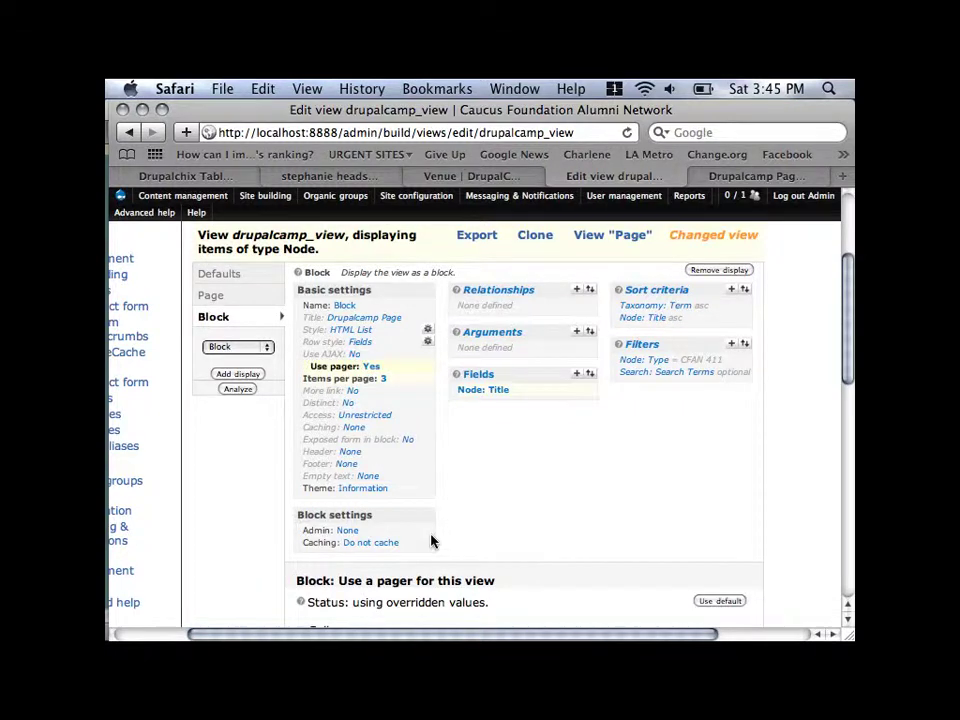
scroll(585, 544, down, 3)
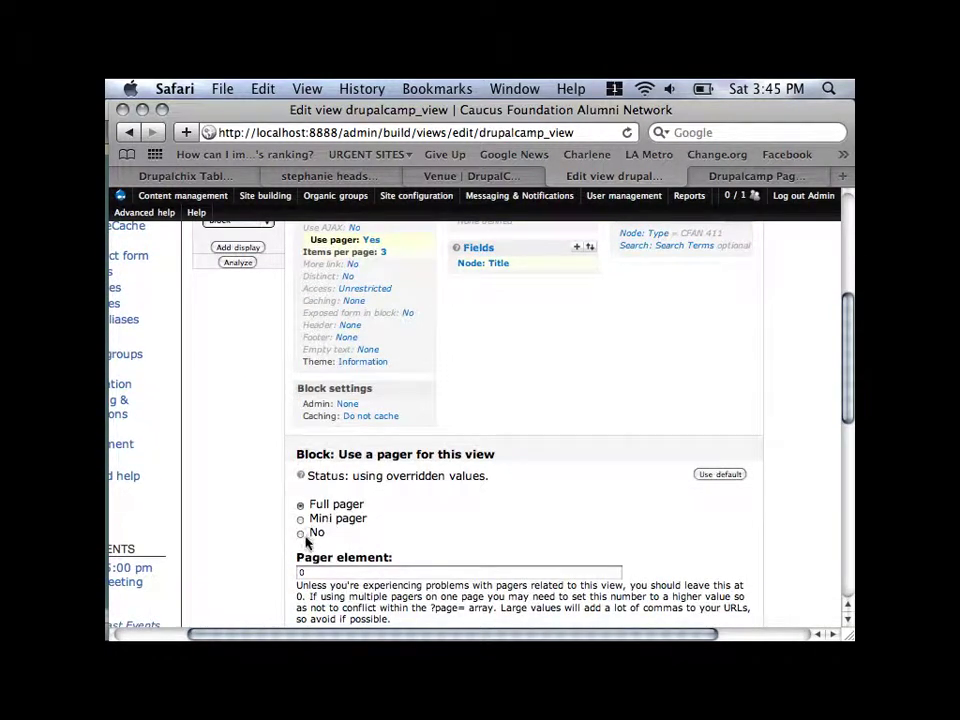
click(300, 533)
scroll(400, 540, down, 6)
click(312, 394)
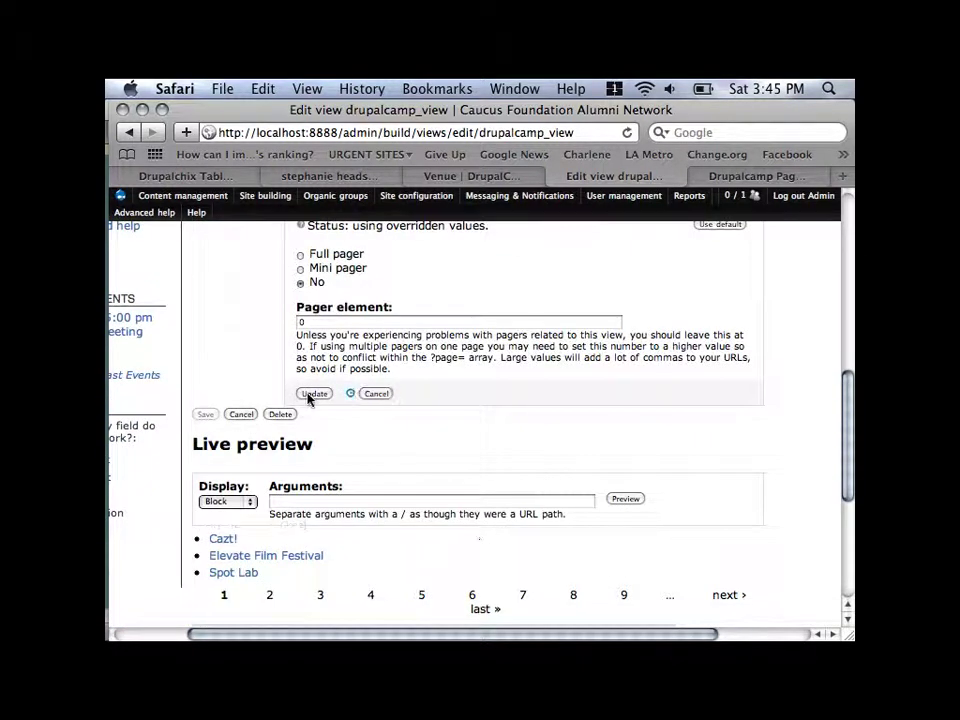
scroll(445, 421, up, 2)
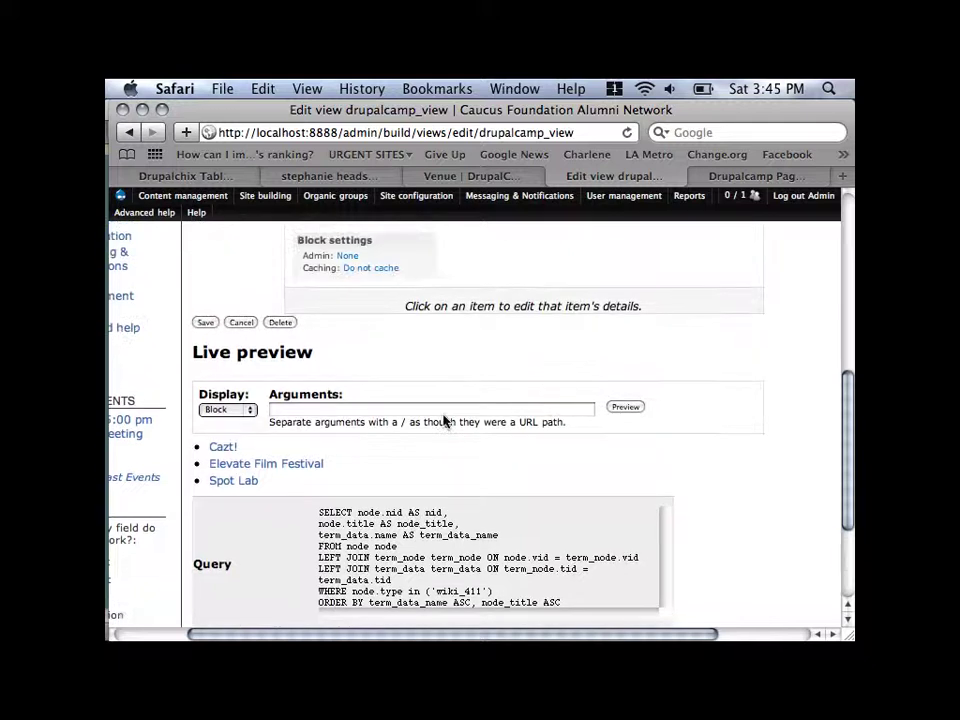
Override the Block display's style, set it to Unformatted and update it
scroll(441, 421, up, 2)
scroll(352, 556, up, 1)
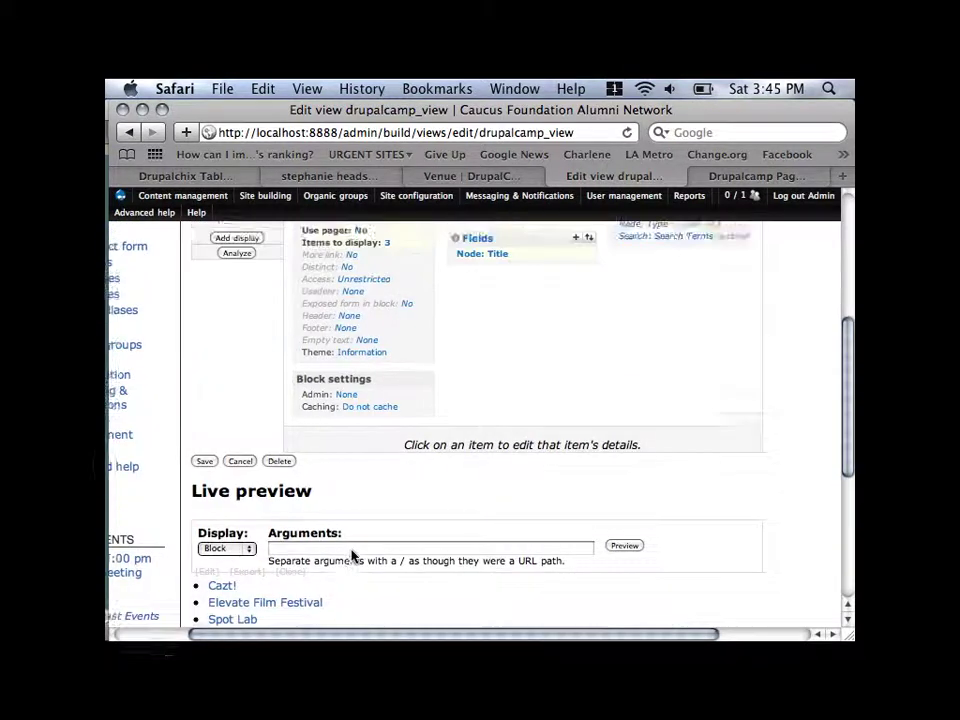
scroll(352, 556, up, 3)
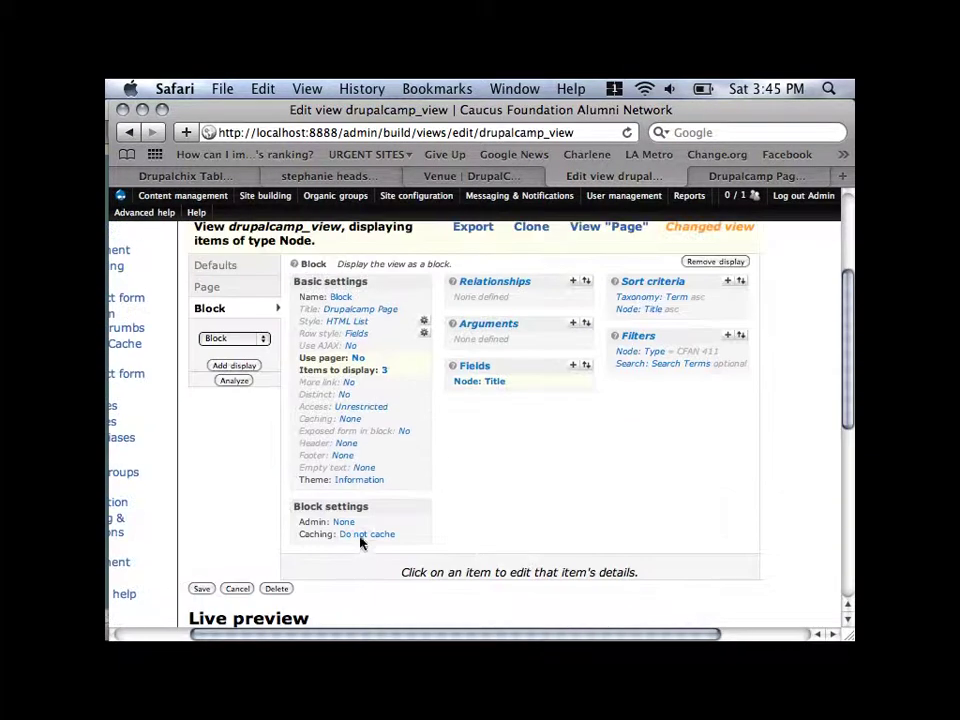
click(350, 321)
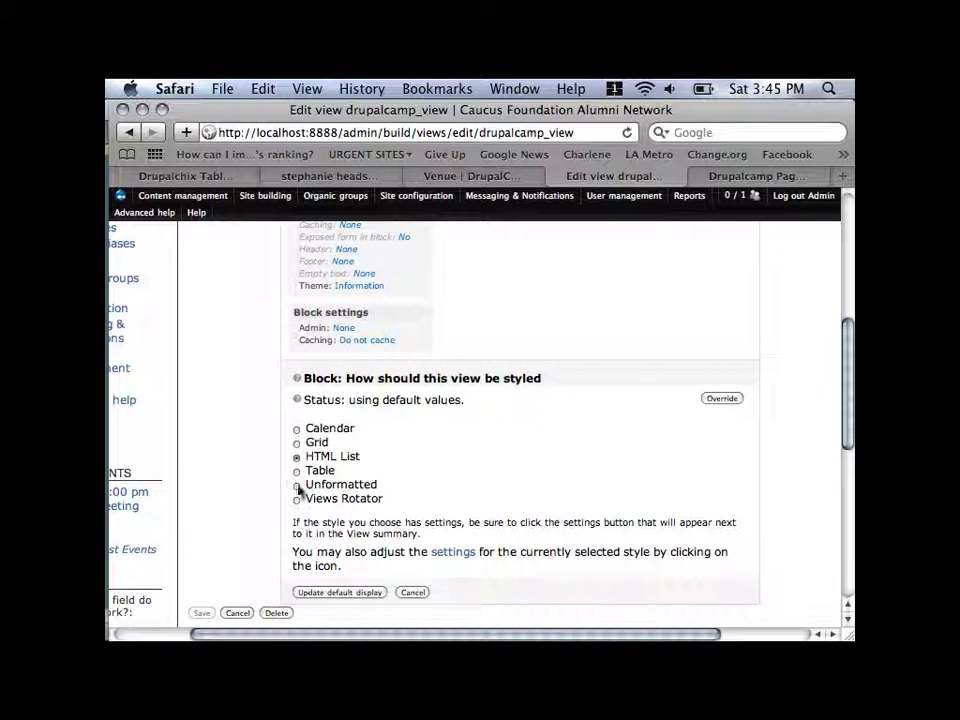
click(297, 486)
click(737, 400)
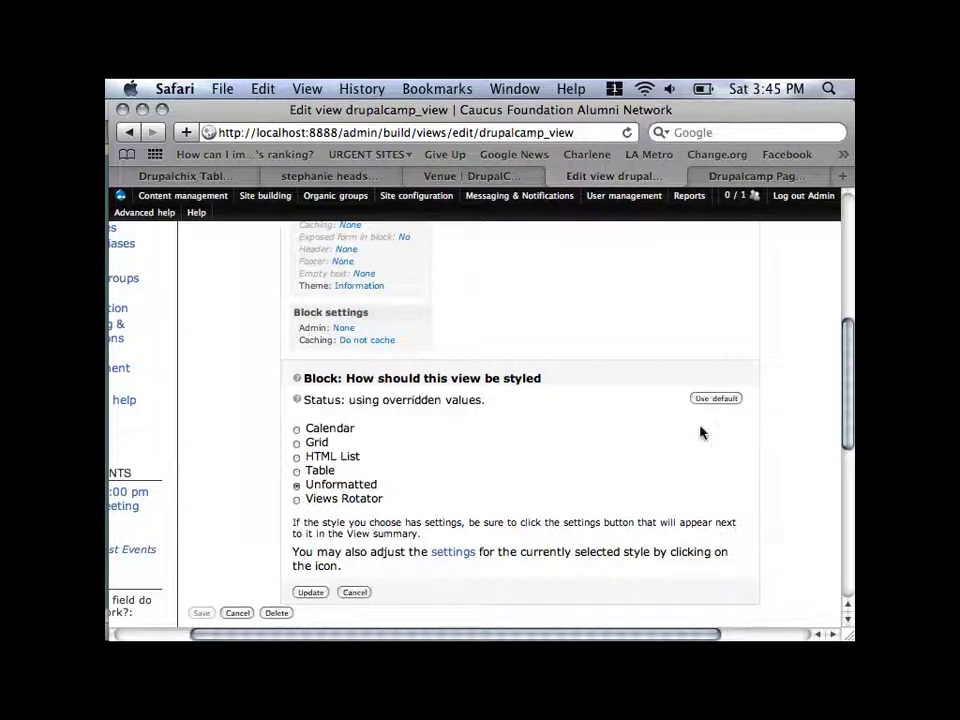
click(310, 592)
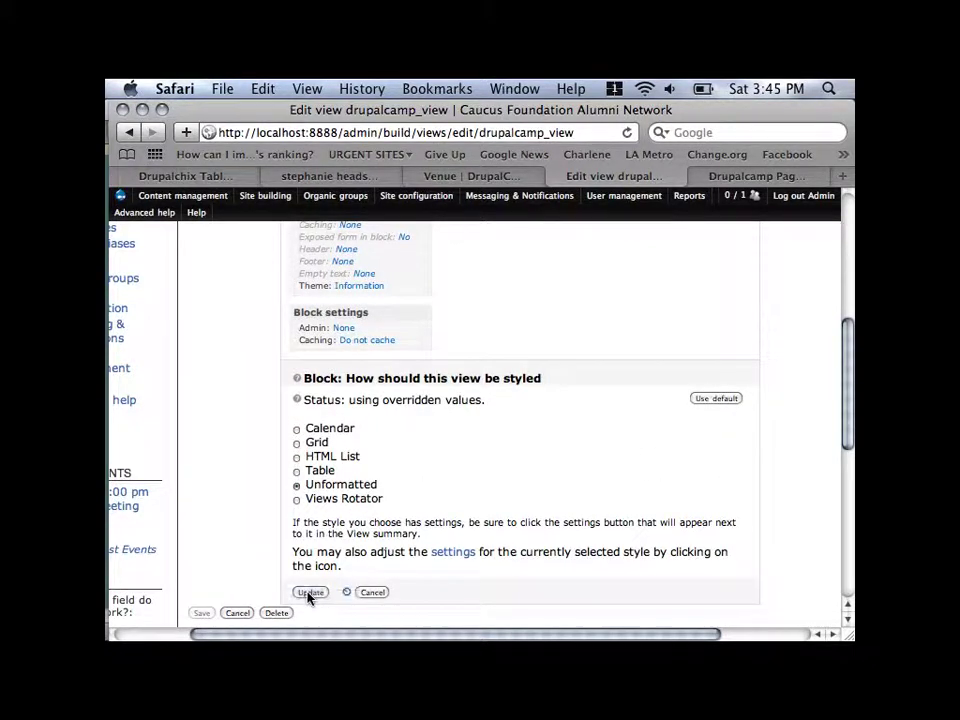
Apply the Unformatted style options to the block display with the grouping field left at <None>
scroll(476, 518, down, 5)
scroll(476, 518, up, 3)
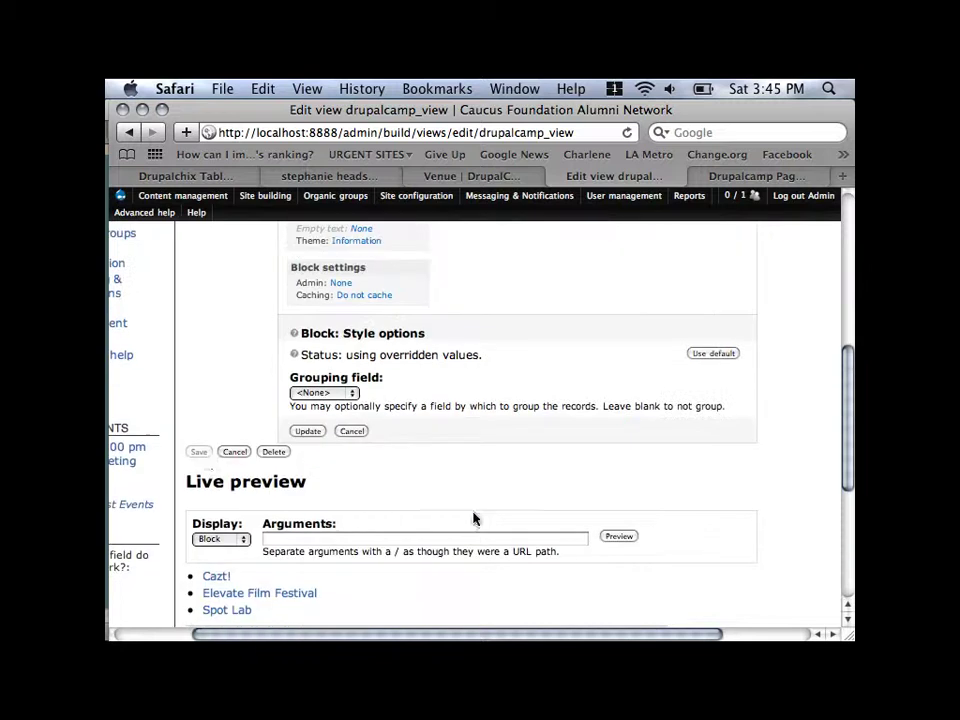
click(311, 432)
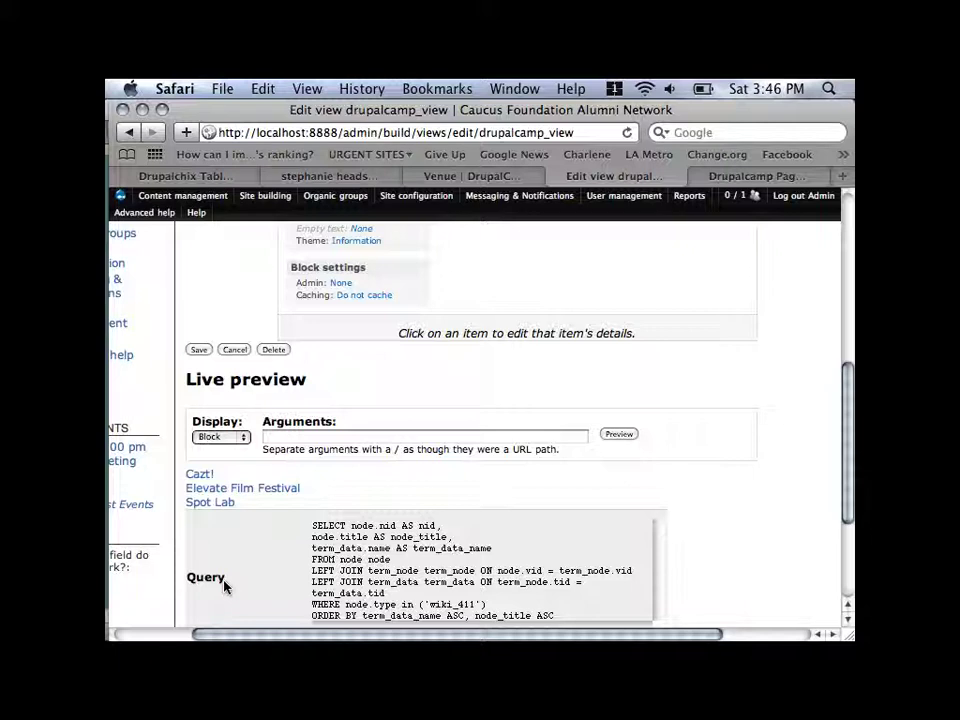
Override the default sort criteria for the block display, starting from Taxonomy: Term, and apply the override
scroll(350, 555, up, 3)
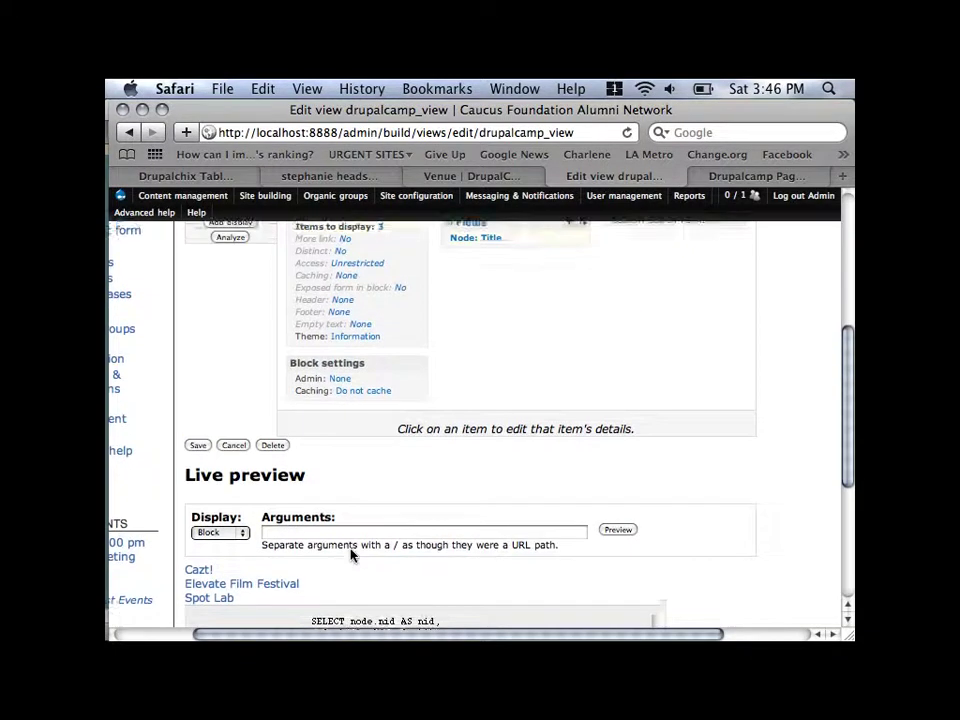
scroll(350, 555, up, 5)
scroll(350, 555, right, 3)
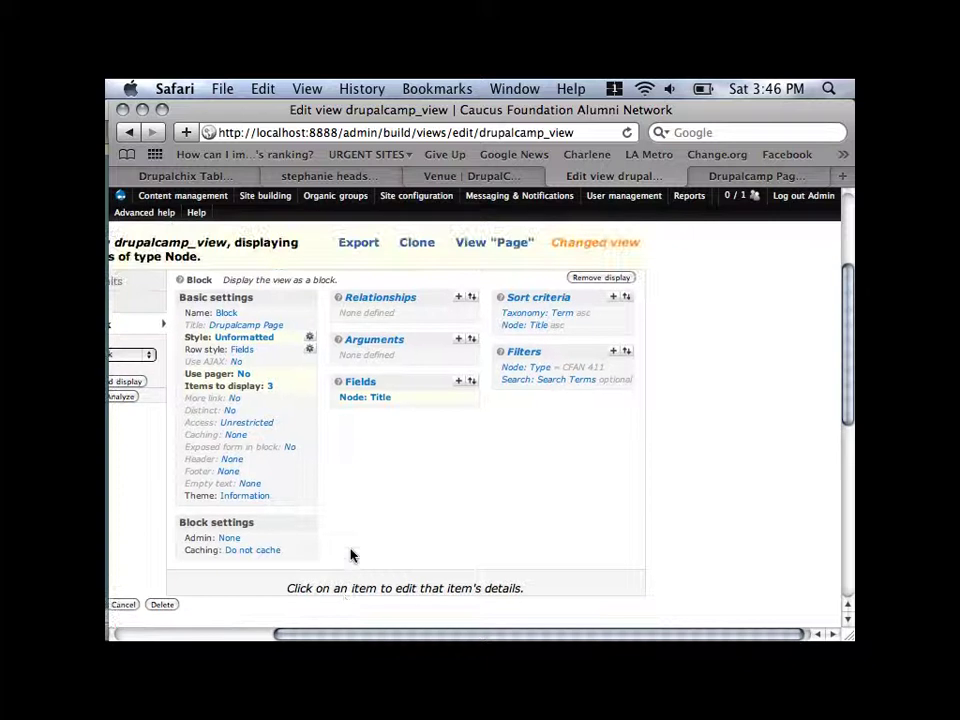
click(549, 313)
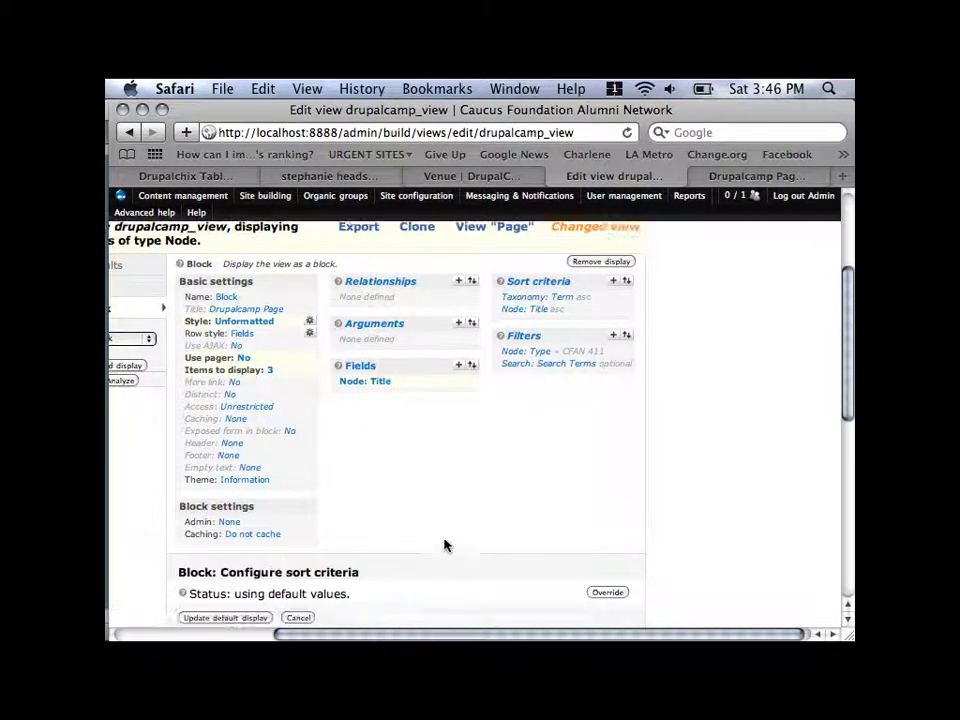
scroll(500, 543, down, 2)
click(598, 537)
scroll(585, 542, left, 2)
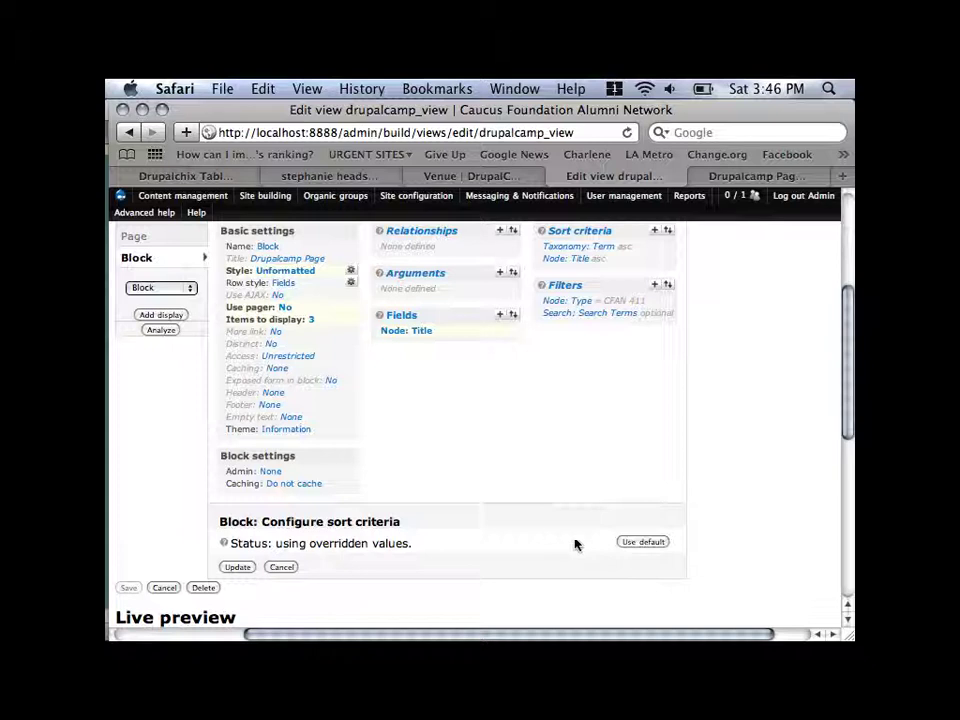
click(234, 567)
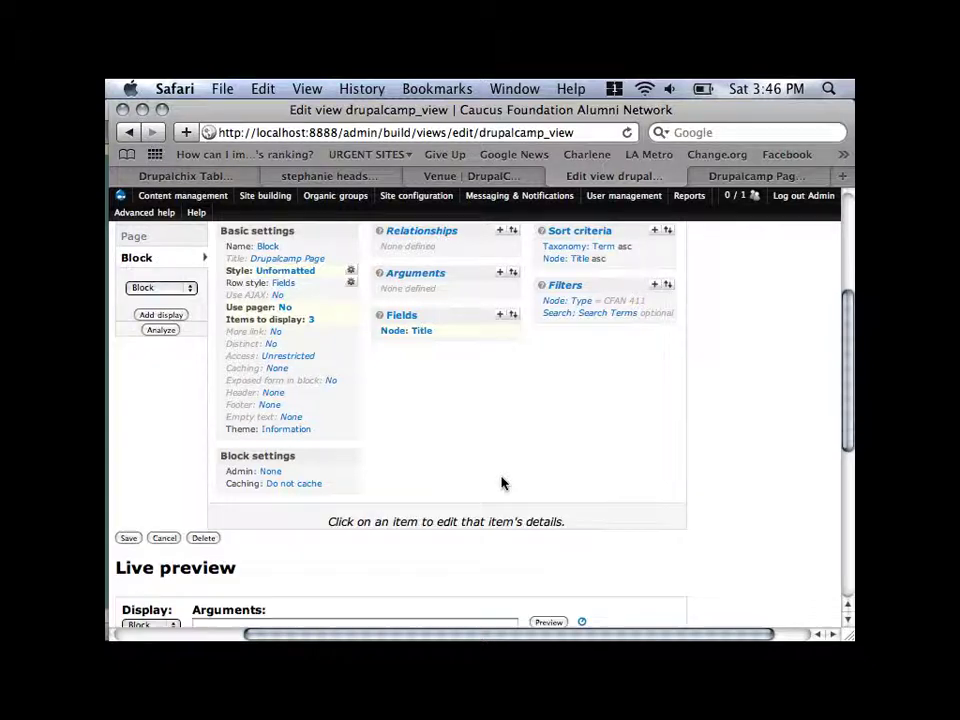
Remove the Taxonomy: Term and Node: Title sort criteria from the block display and apply the change
click(667, 251)
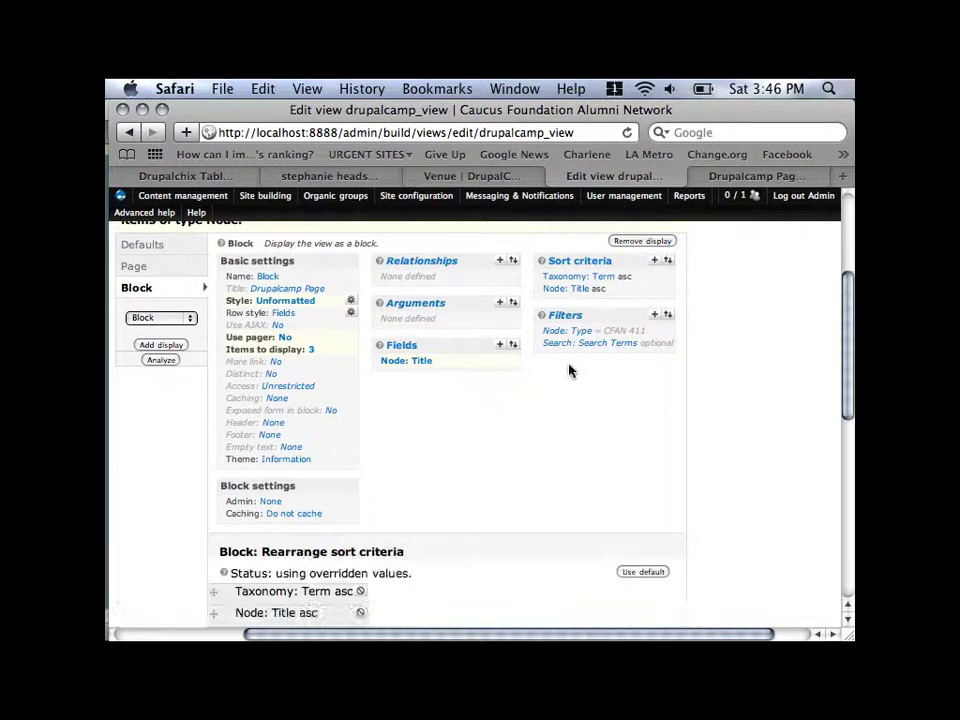
scroll(568, 368, down, 4)
click(361, 375)
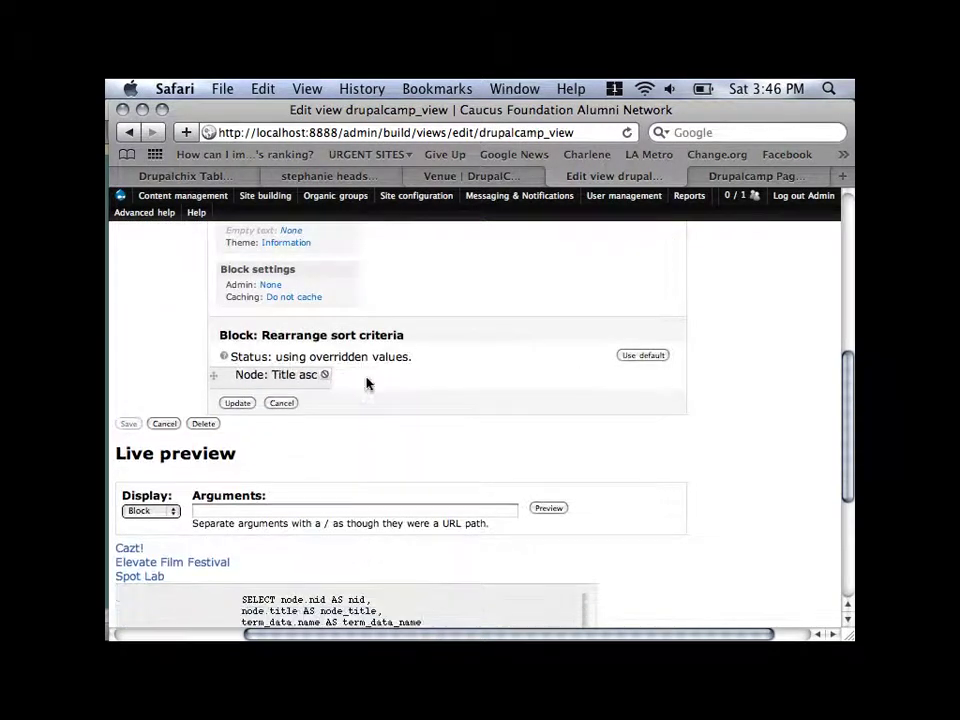
click(325, 376)
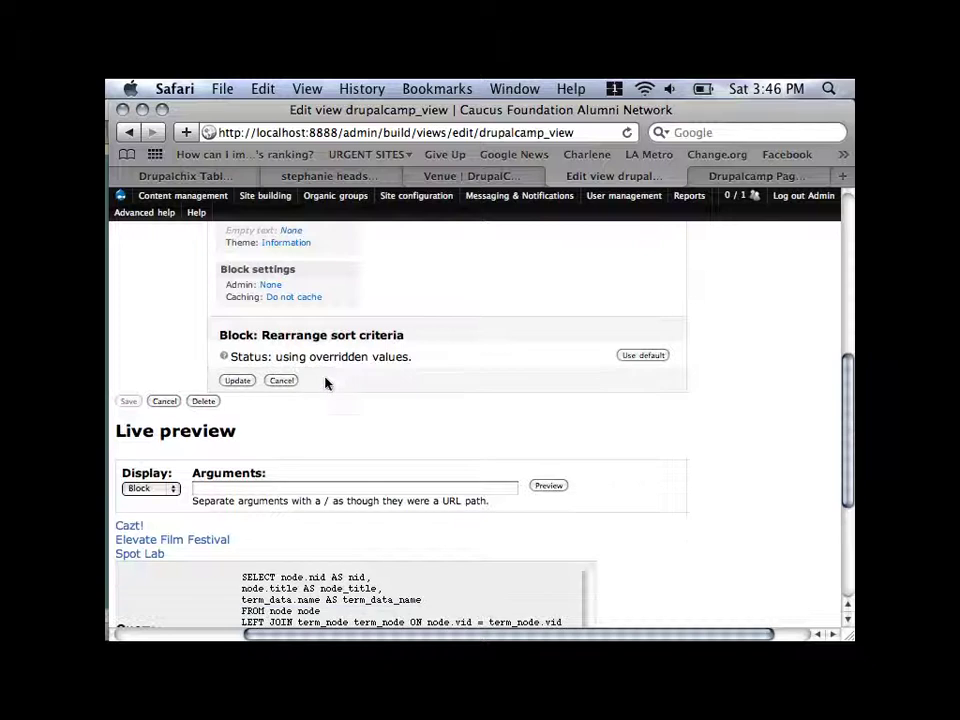
click(230, 386)
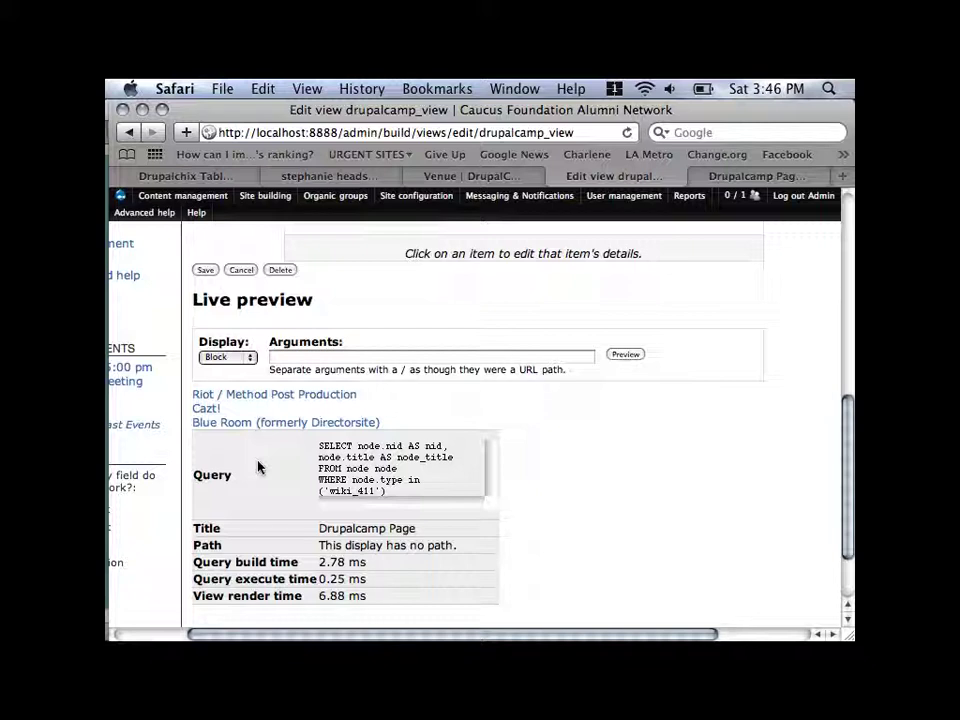
Begin adding a sort criterion to the block display and limit the available criteria to the Global group
scroll(258, 467, up, 2)
scroll(258, 467, right, 3)
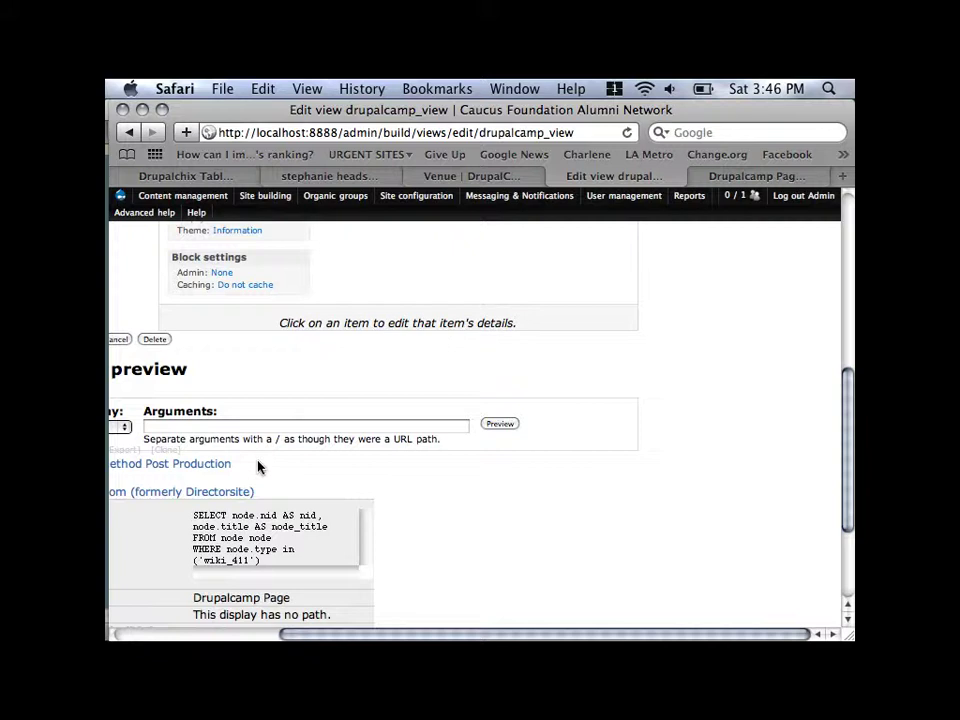
scroll(258, 467, up, 5)
scroll(275, 455, left, 2)
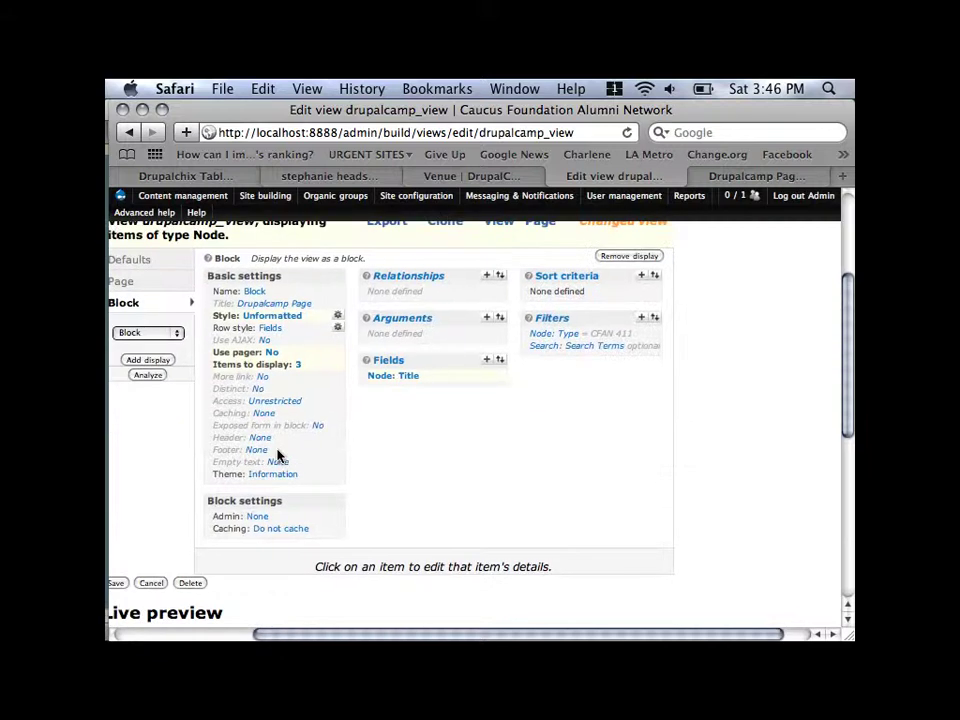
click(641, 276)
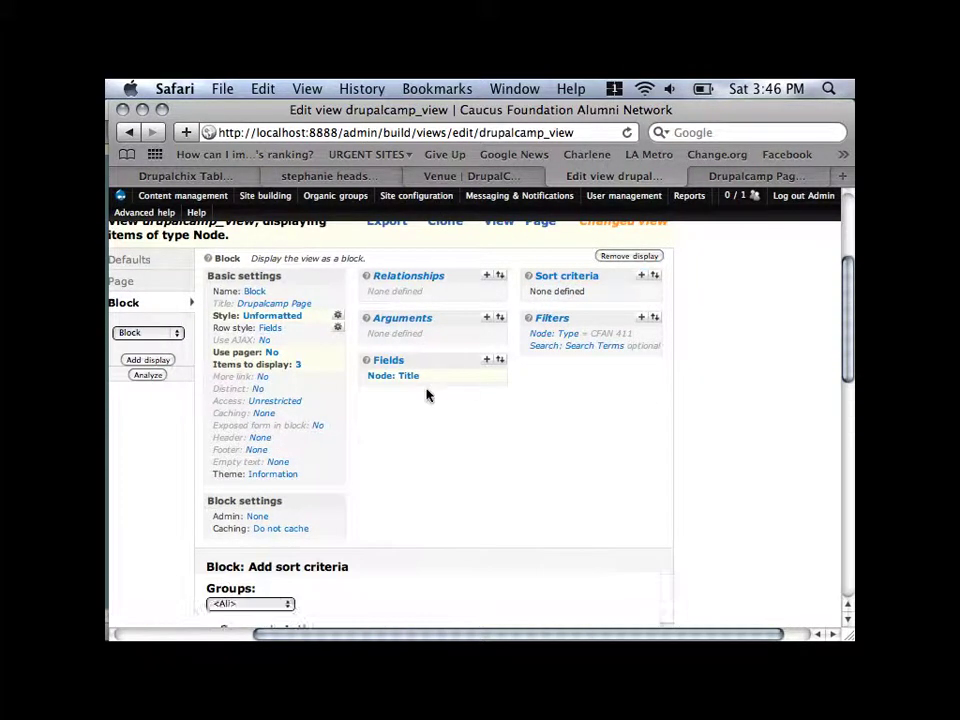
scroll(426, 395, down, 5)
click(236, 377)
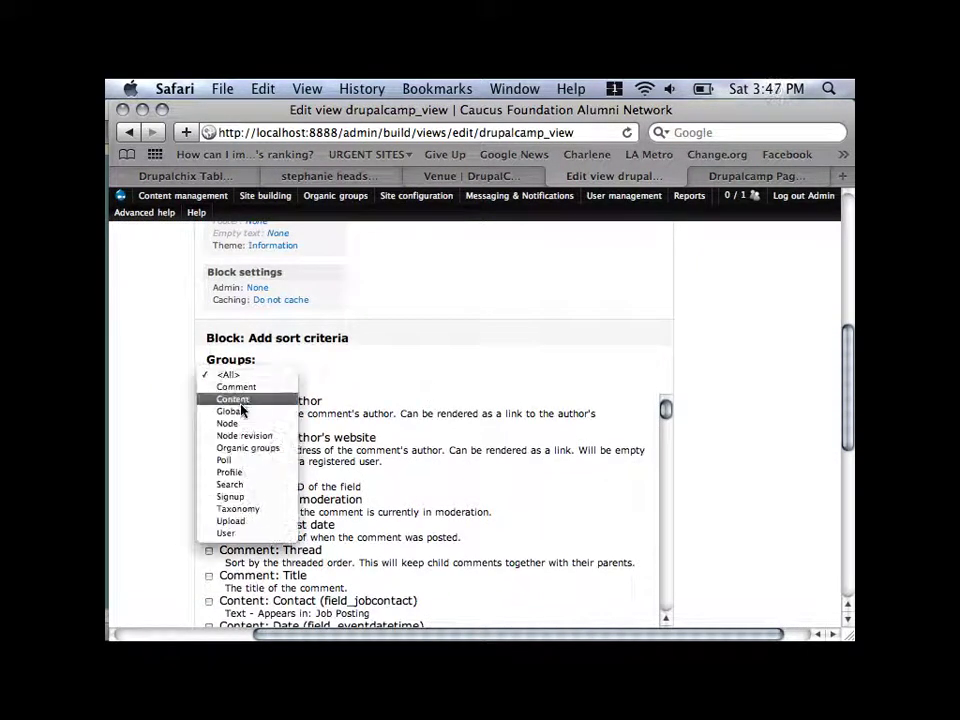
click(242, 412)
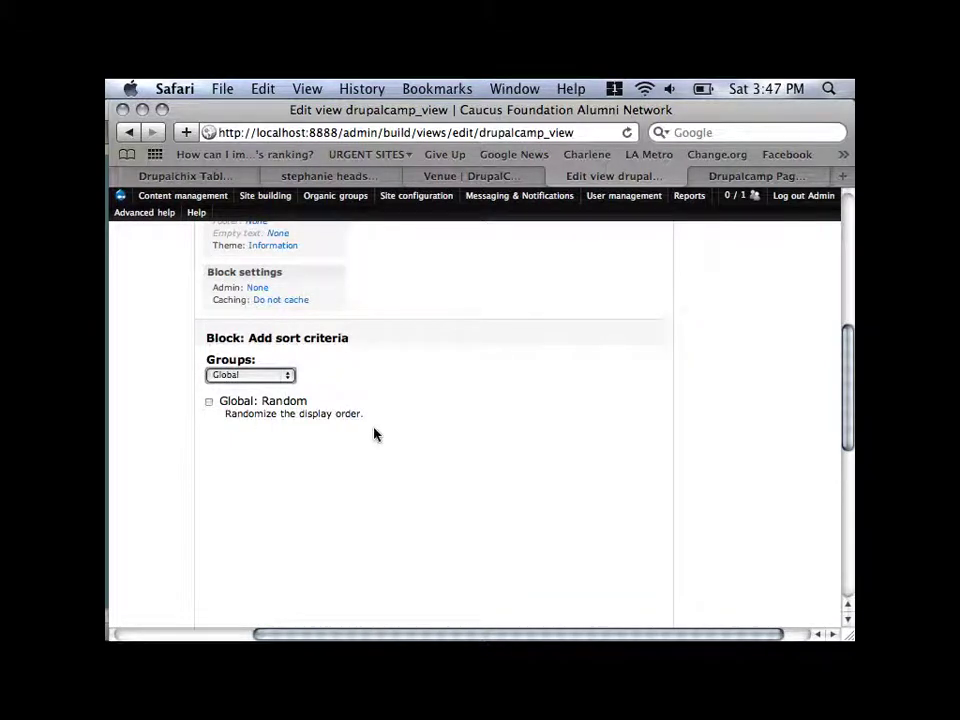
Switch the available sort criteria to all groups and back to the Global group
click(266, 378)
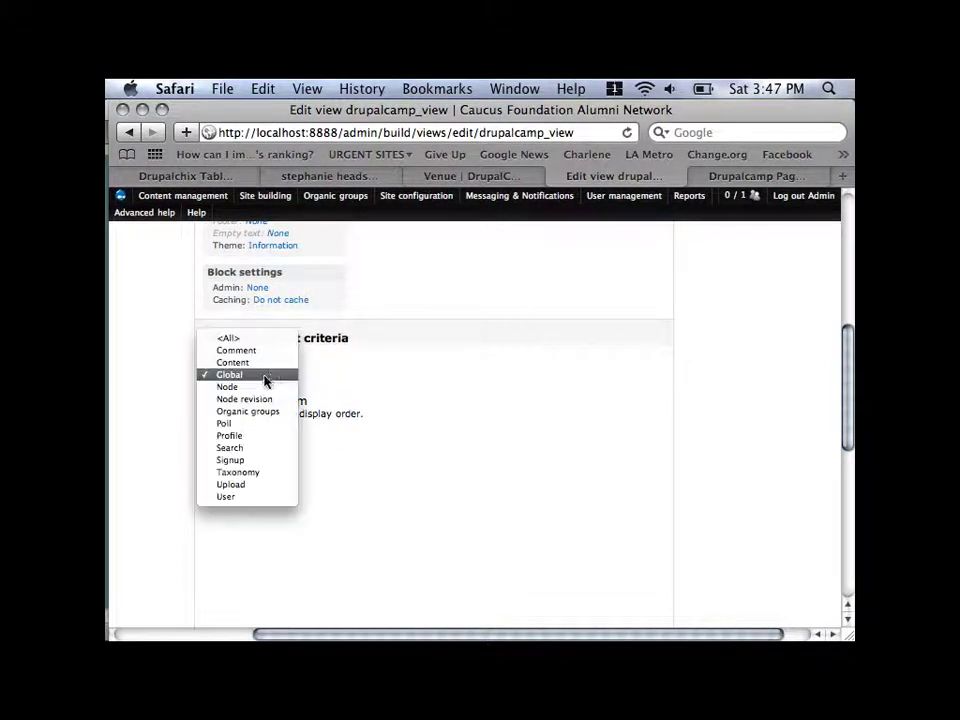
click(272, 339)
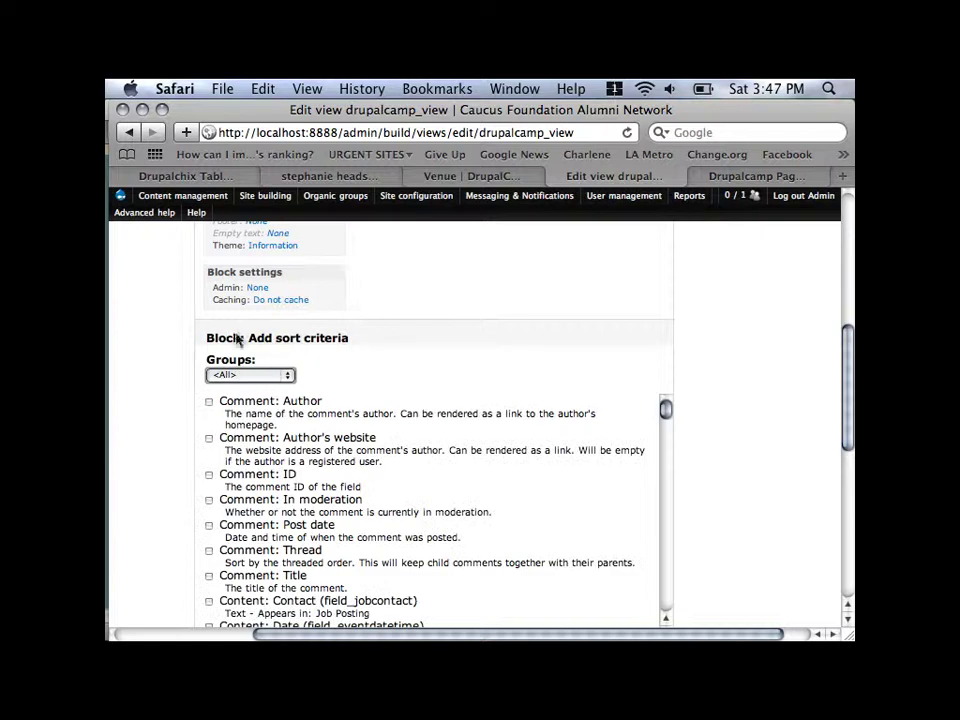
click(252, 375)
click(267, 412)
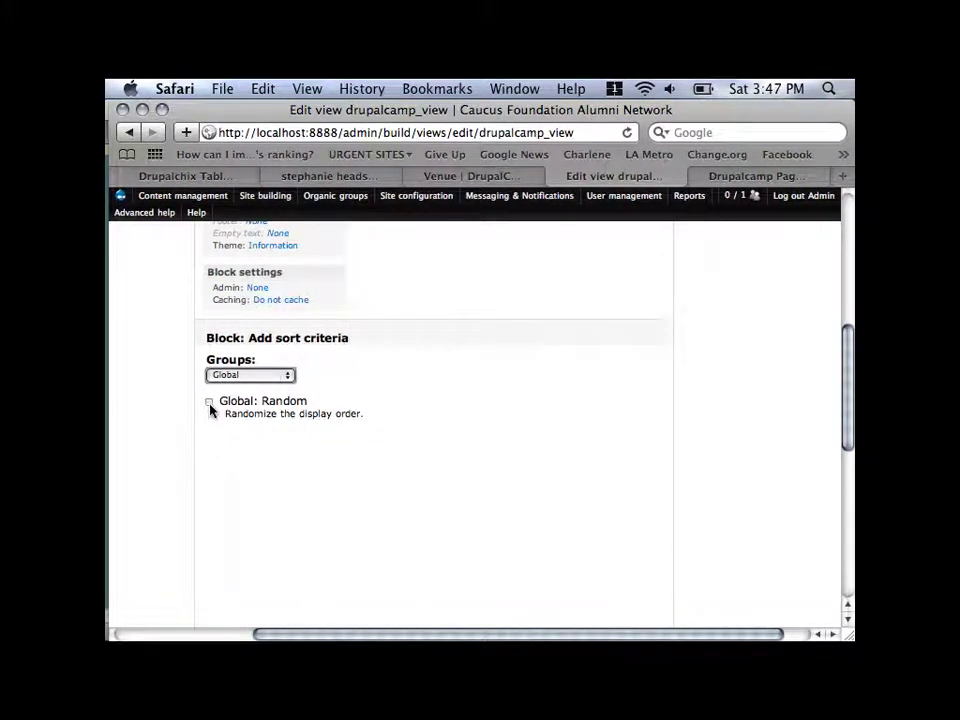
Add the Global: Random sort criterion to the block display and apply its configuration
click(209, 403)
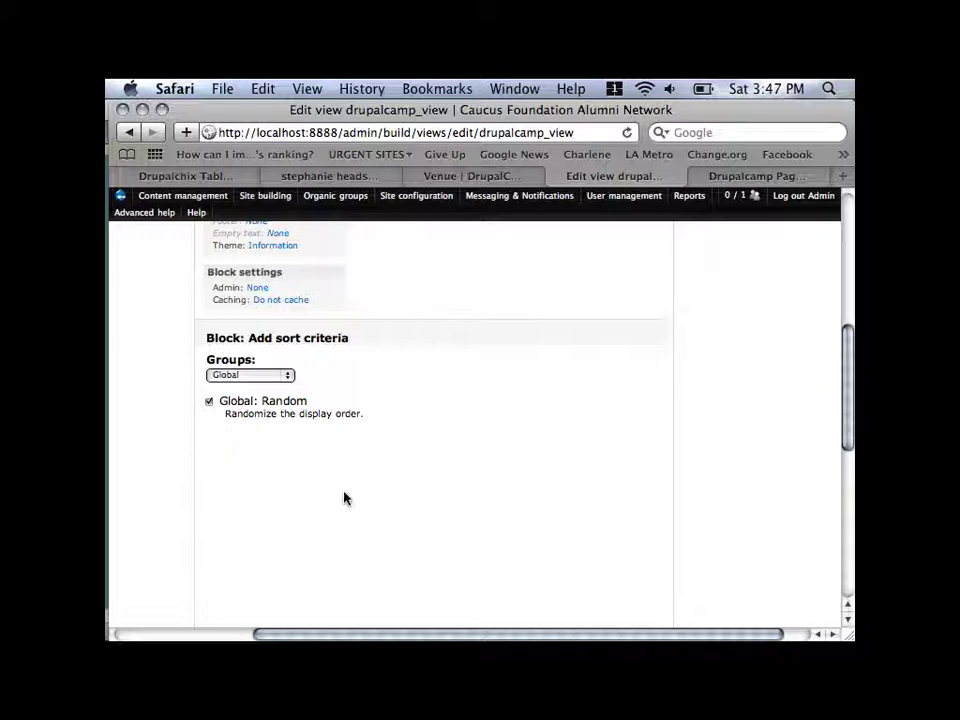
scroll(343, 495, down, 3)
scroll(341, 492, down, 2)
click(228, 510)
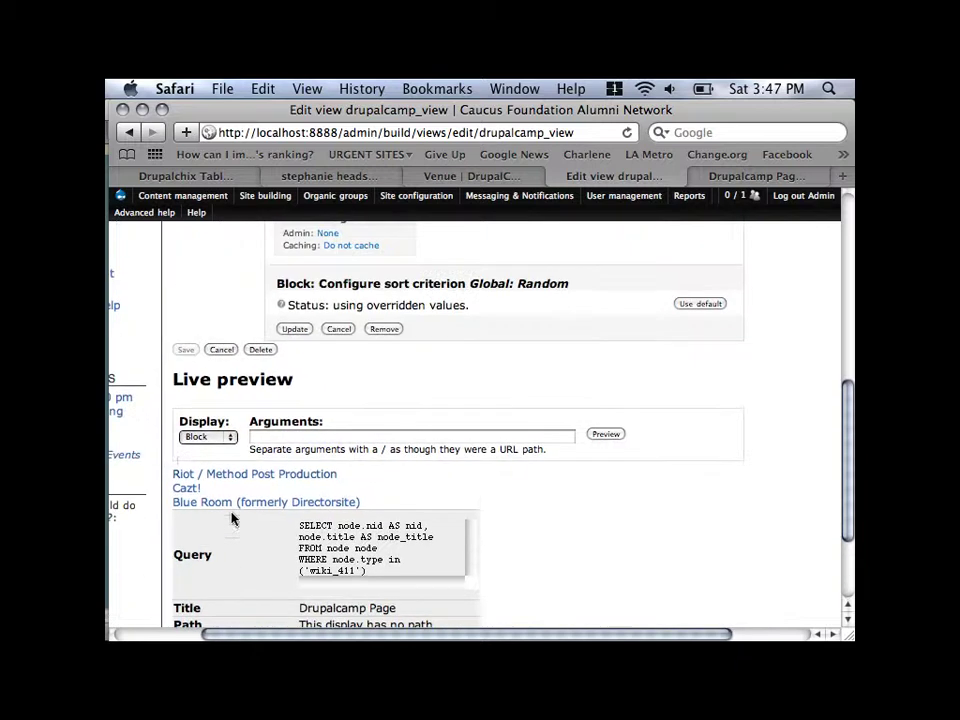
click(296, 331)
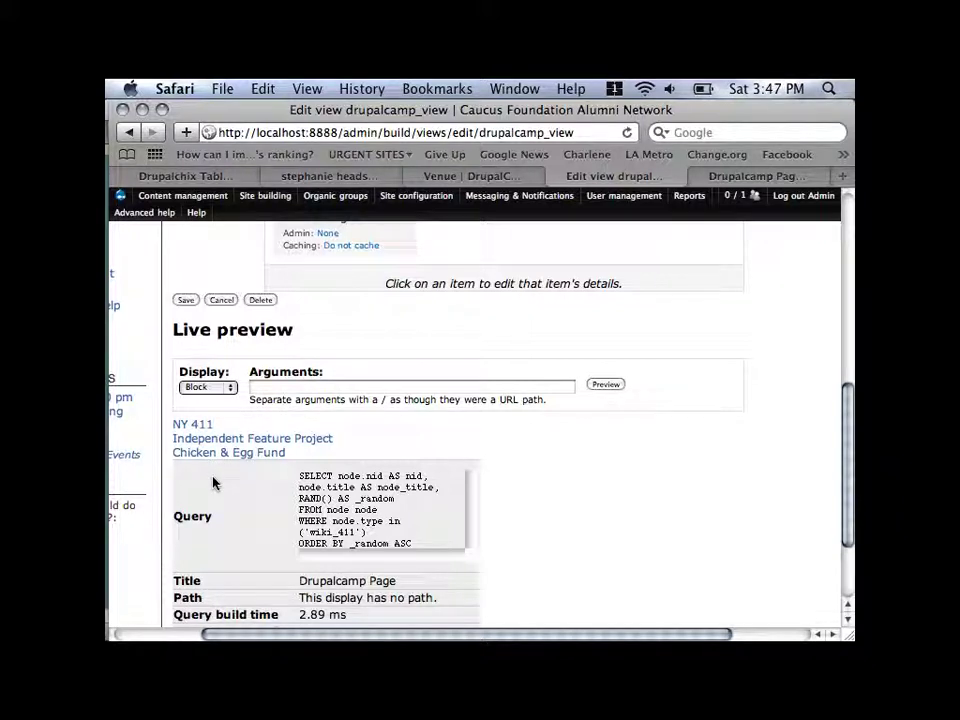
Set the block's admin description to "Drupalcamp VIew Block" and apply it
scroll(229, 458, right, 2)
scroll(229, 458, up, 1)
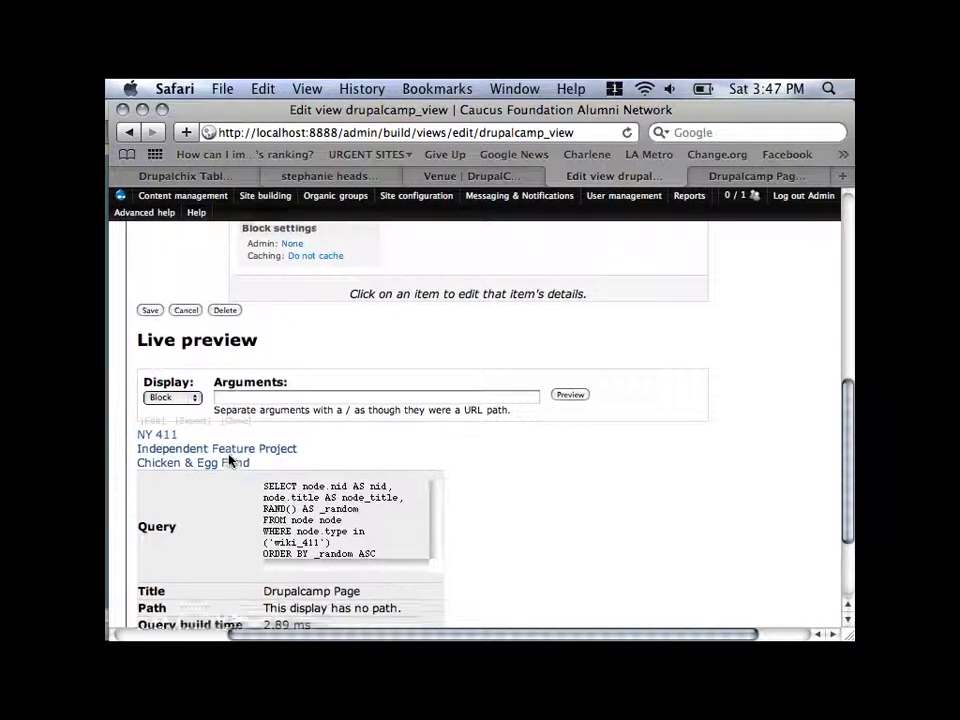
scroll(229, 458, up, 1)
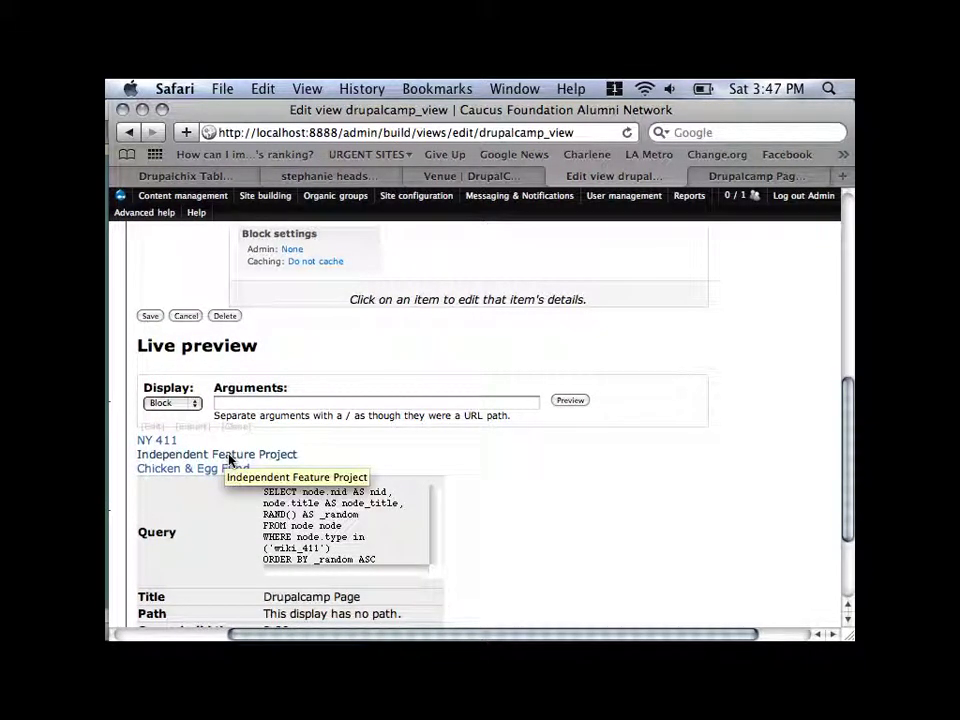
scroll(352, 440, up, 3)
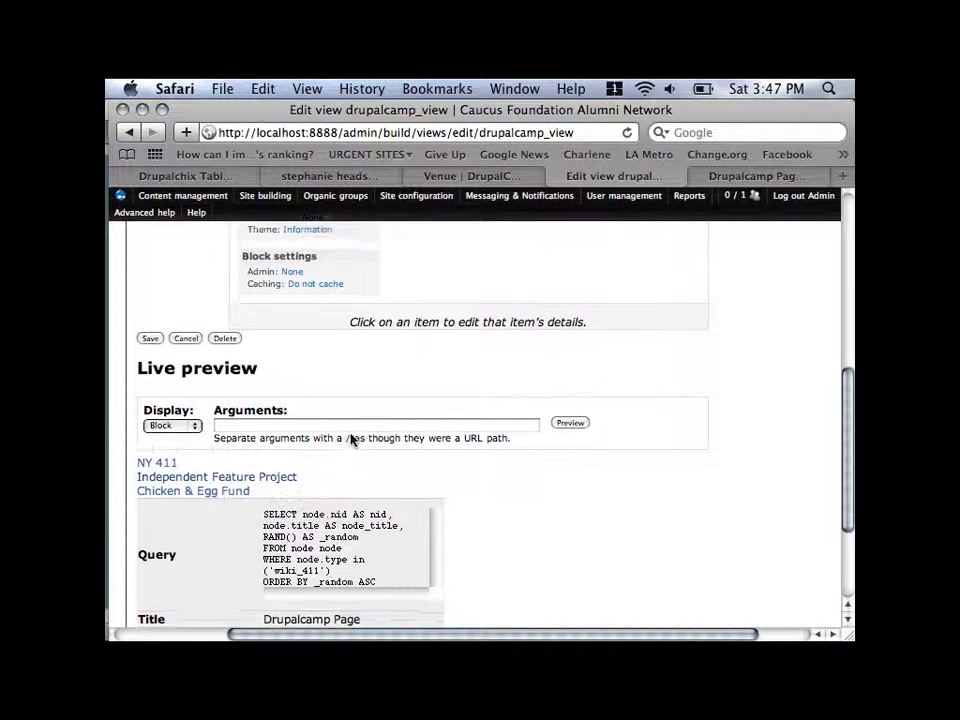
scroll(352, 440, up, 2)
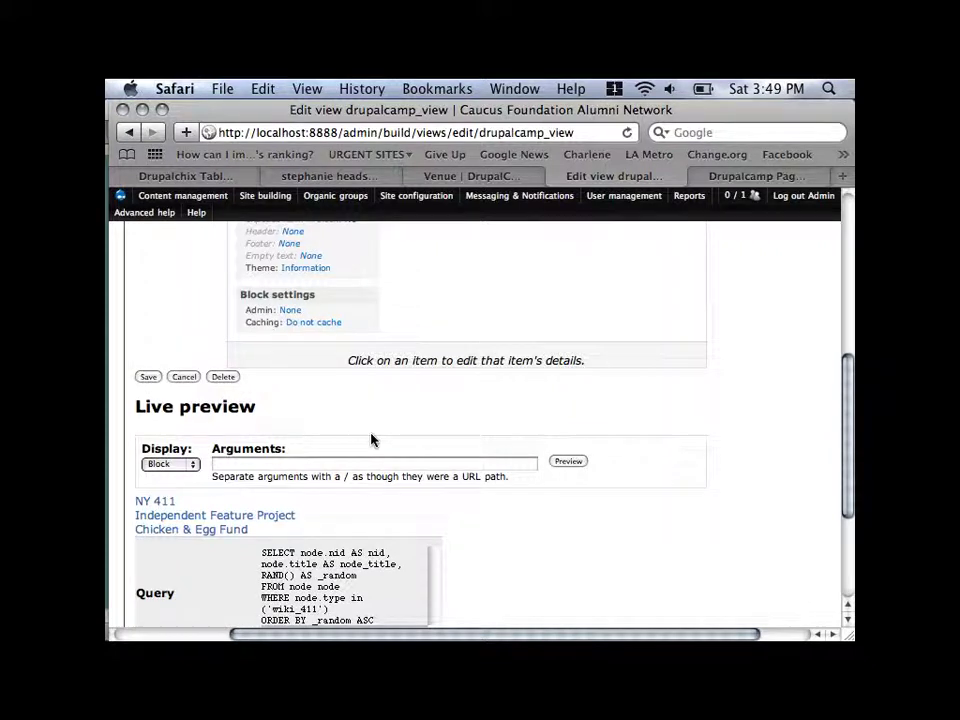
scroll(371, 440, up, 3)
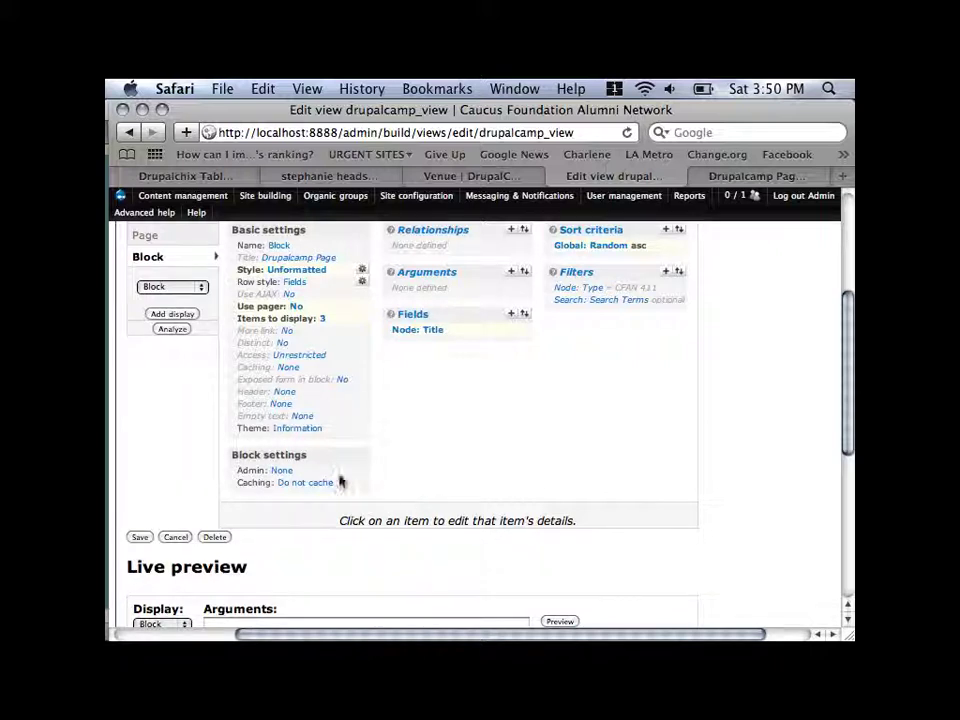
click(288, 474)
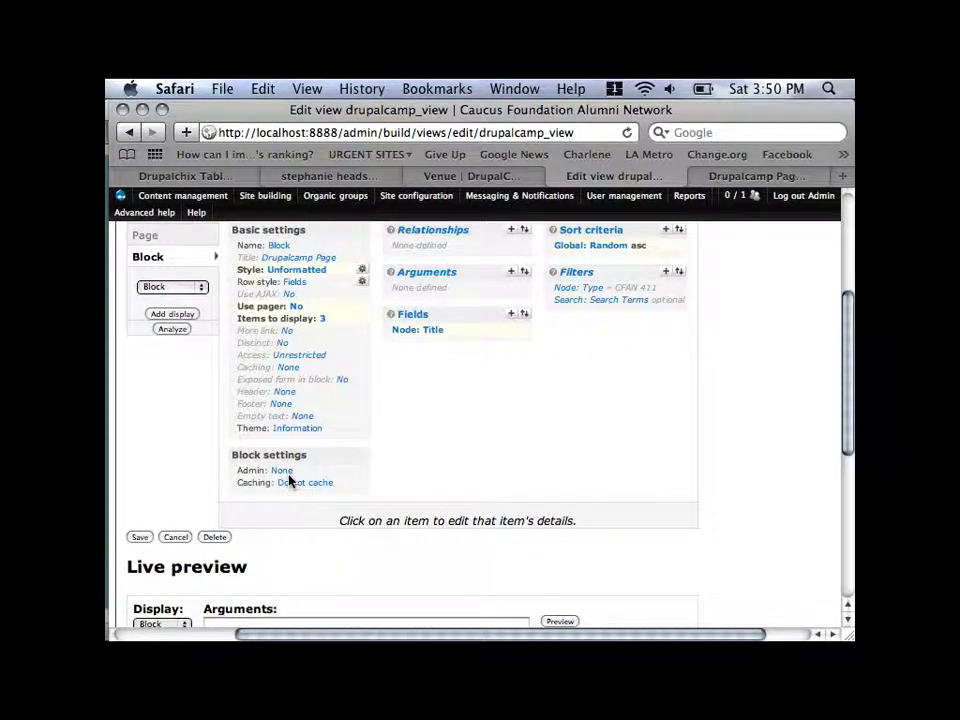
click(349, 546)
text(D)
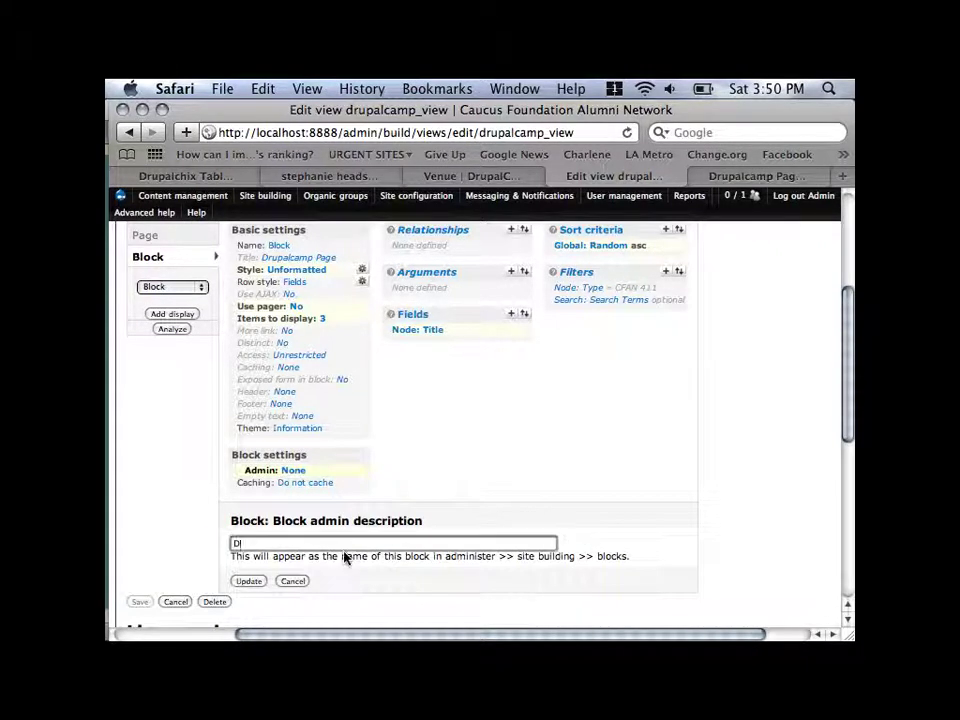
text(rupalcamp VI)
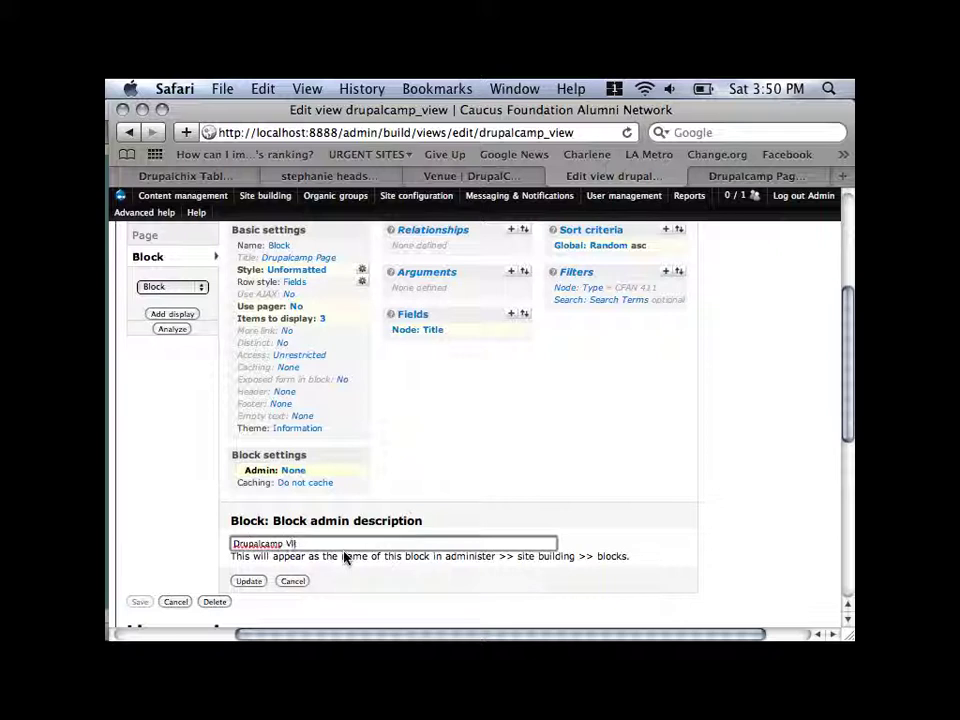
text(ew Block)
click(250, 582)
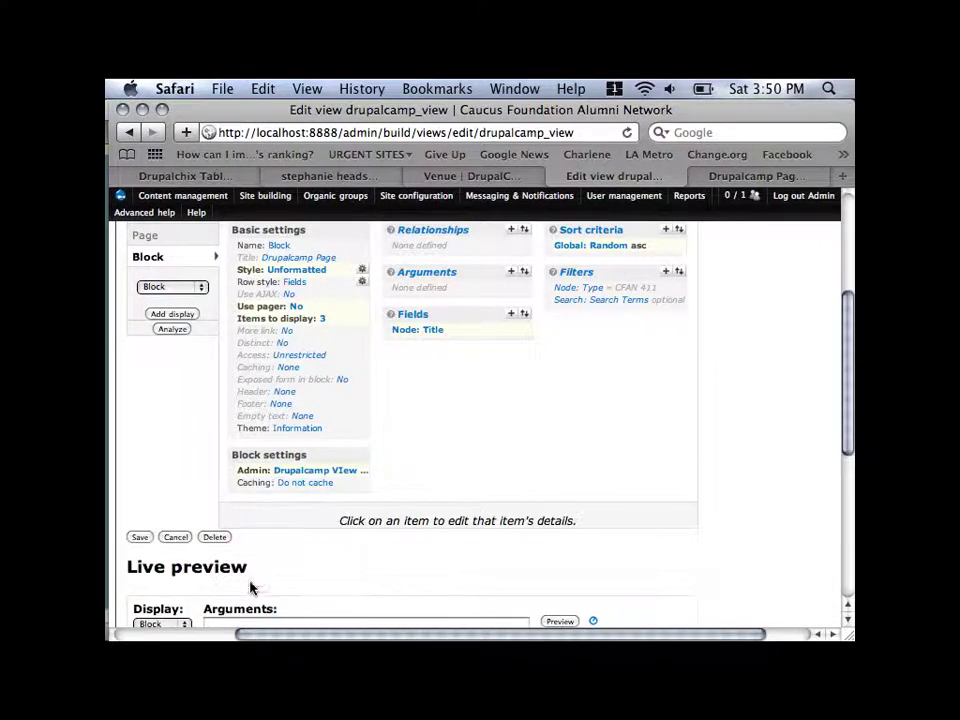
Open the block caching type setting and examine its options alongside the block display's other settings
click(317, 482)
scroll(465, 516, down, 3)
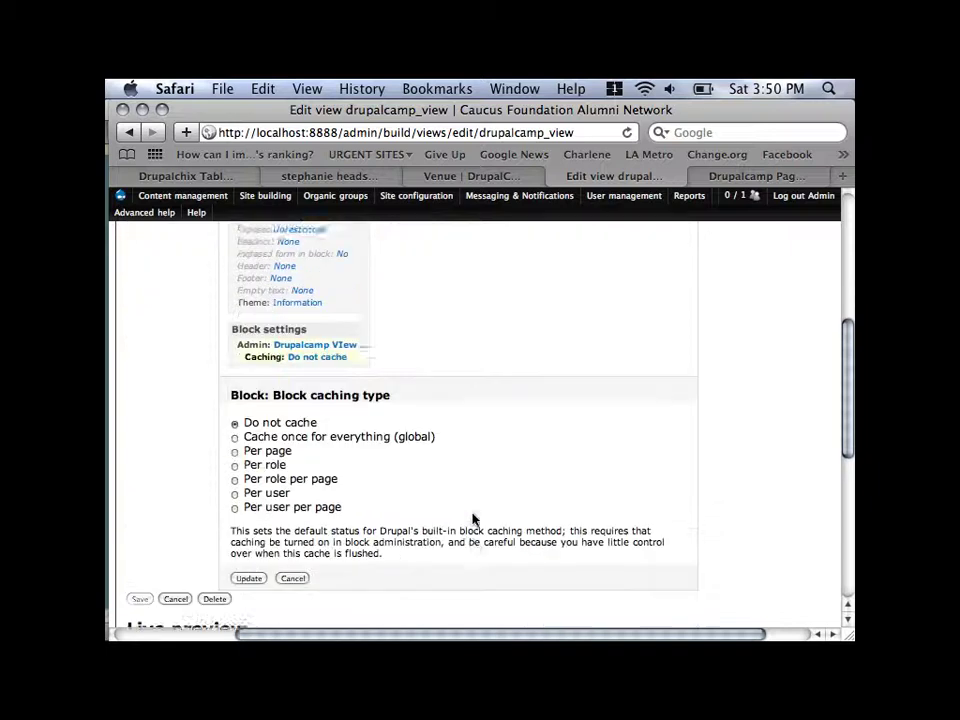
scroll(473, 519, down, 1)
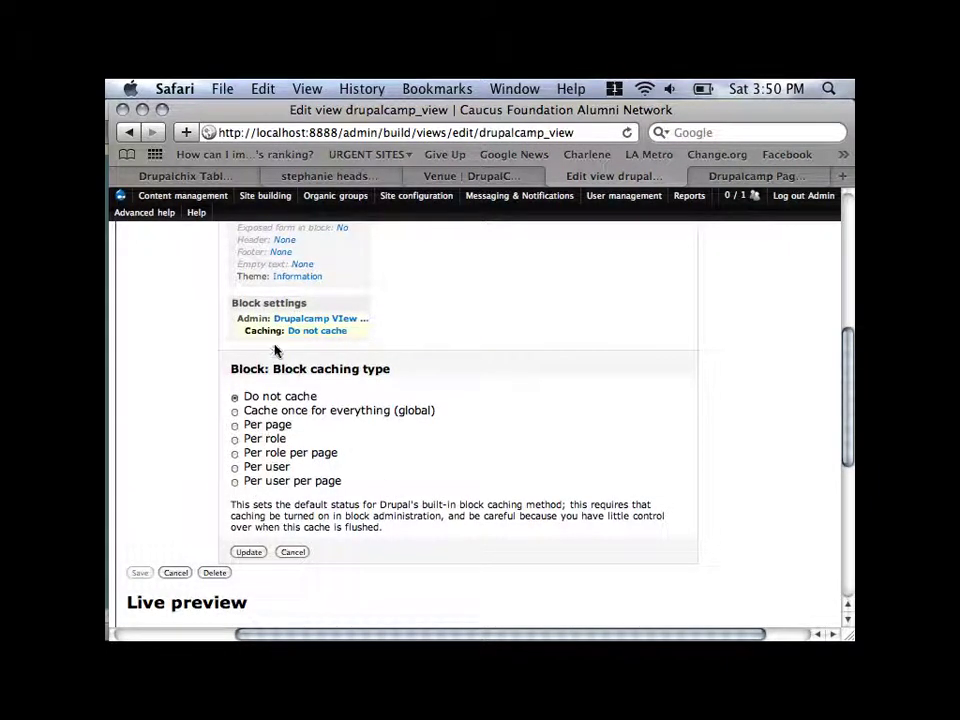
scroll(391, 474, up, 5)
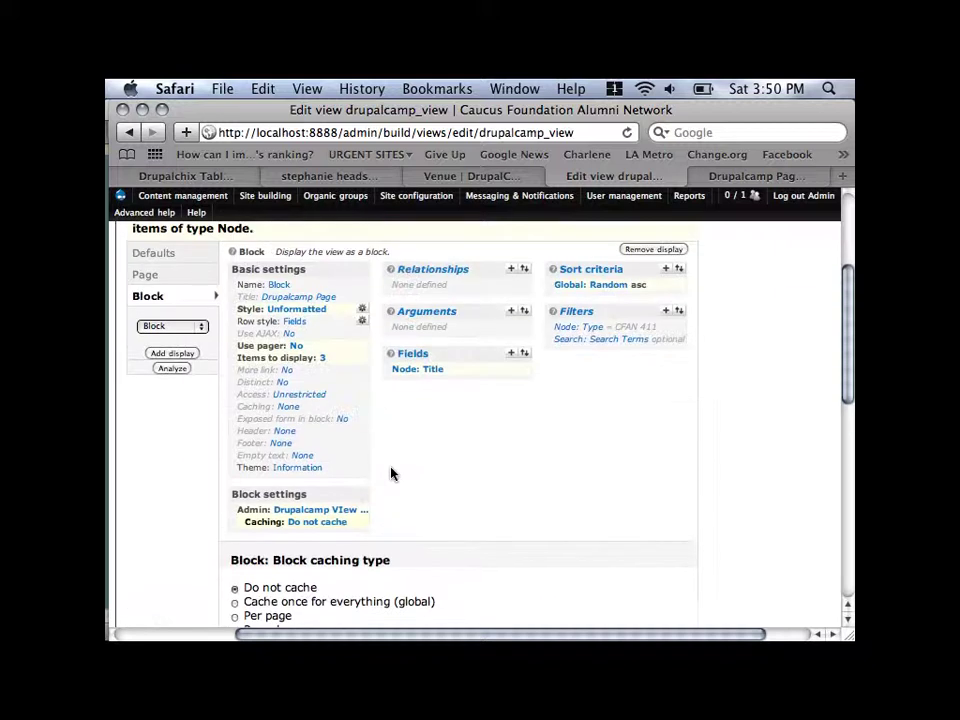
scroll(391, 474, down, 2)
scroll(391, 474, up, 1)
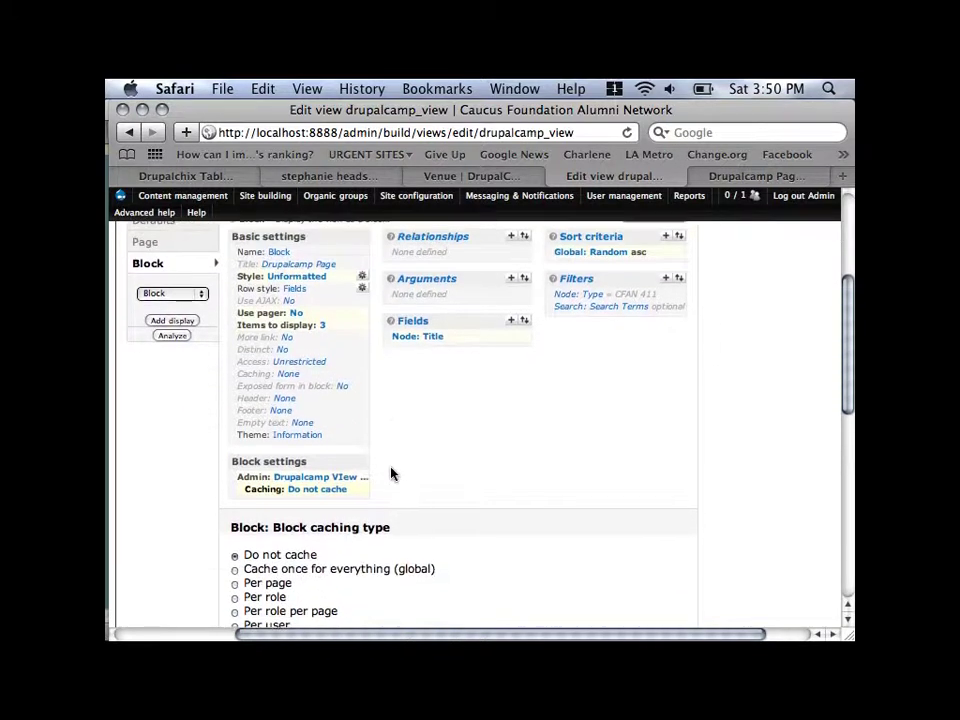
Review the block caching type choices and their description against the block display's sort criteria and filters
scroll(391, 474, down, 3)
scroll(391, 474, up, 3)
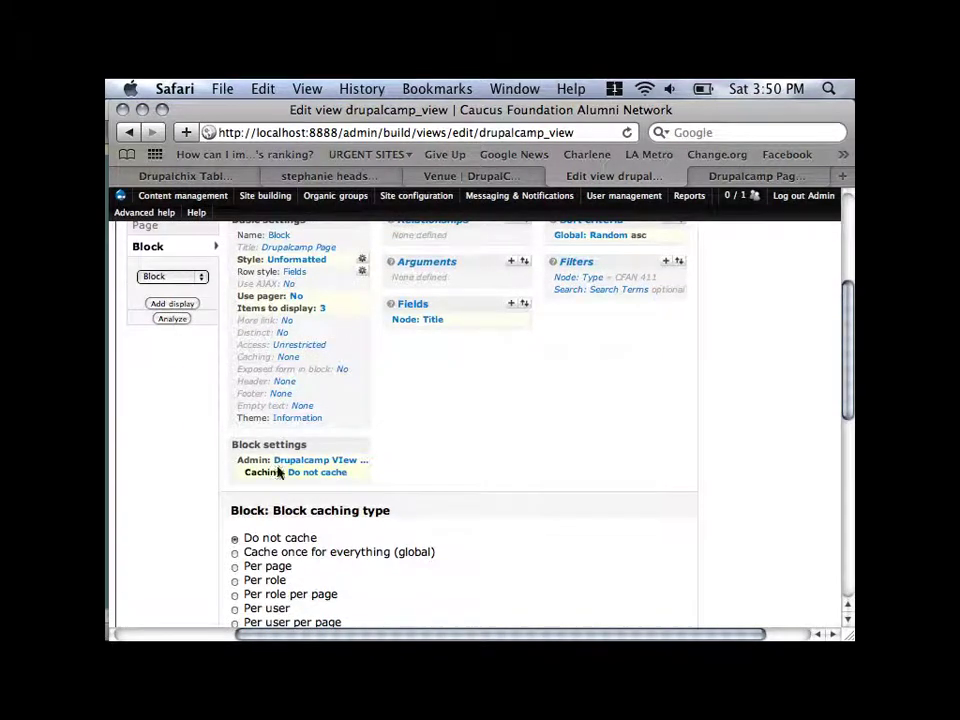
scroll(448, 435, down, 4)
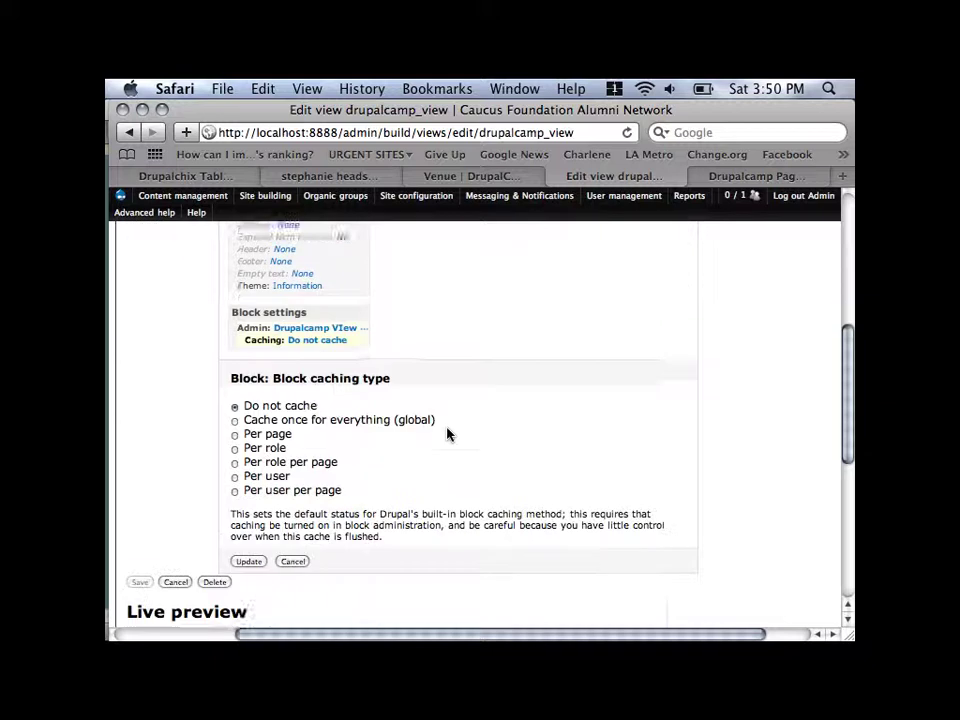
scroll(464, 411, up, 5)
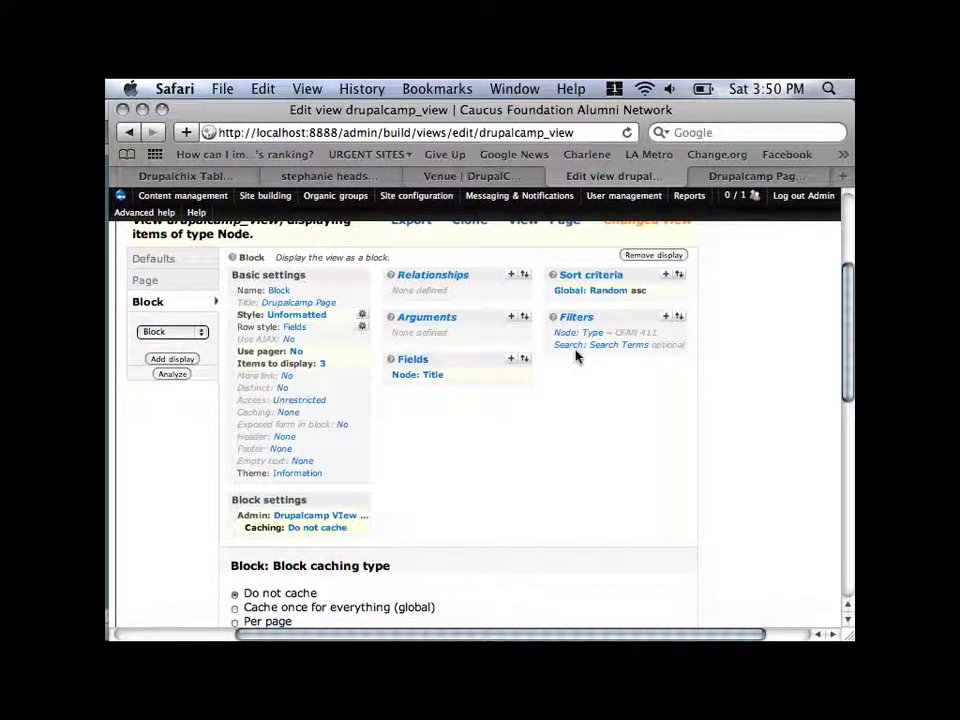
scroll(570, 439, down, 4)
scroll(570, 437, up, 1)
scroll(570, 437, down, 4)
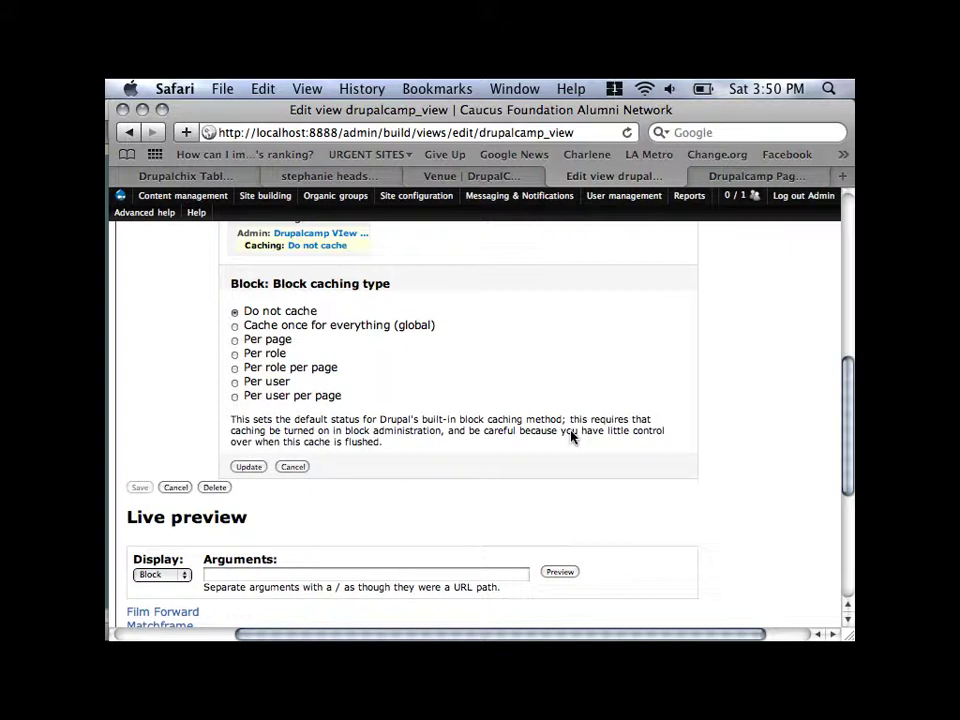
scroll(570, 437, up, 7)
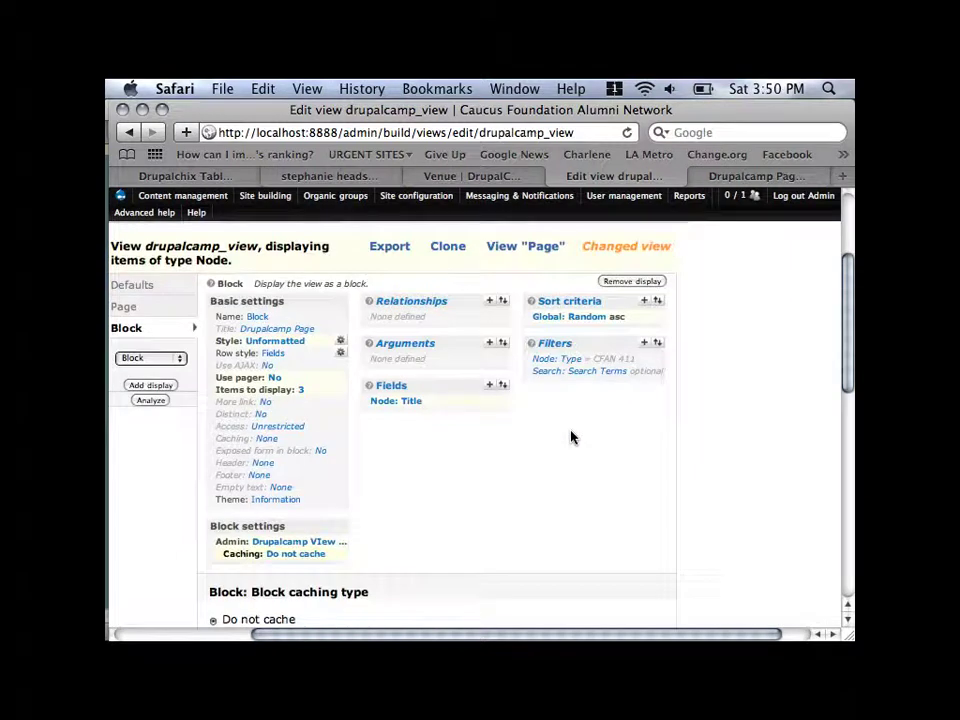
Override the default filter settings for the block display and apply the override
click(566, 348)
scroll(450, 626, down, 3)
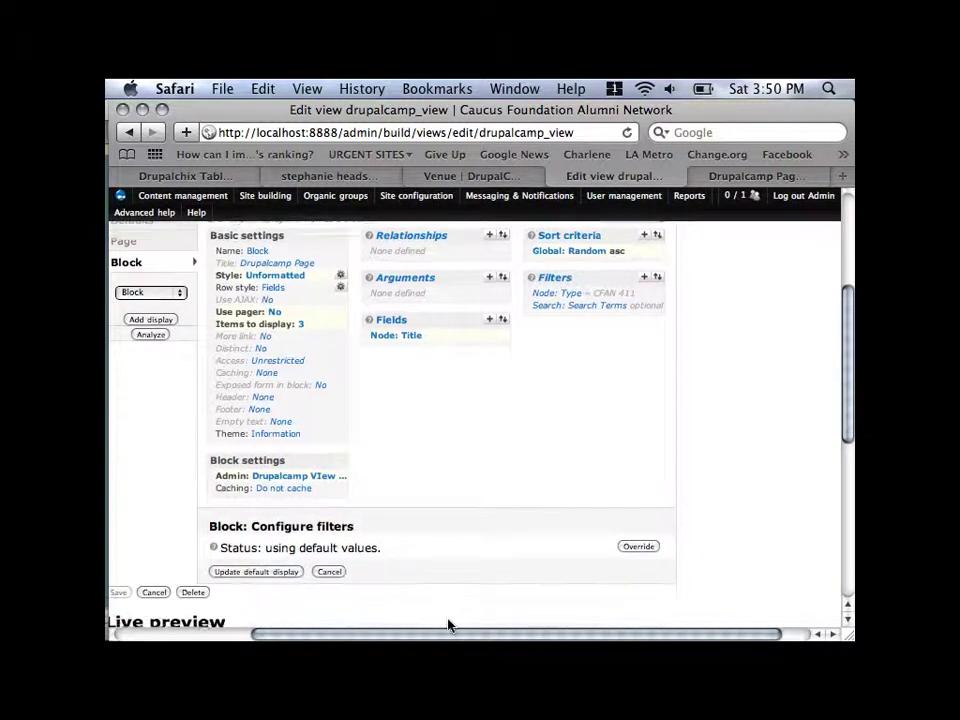
click(645, 496)
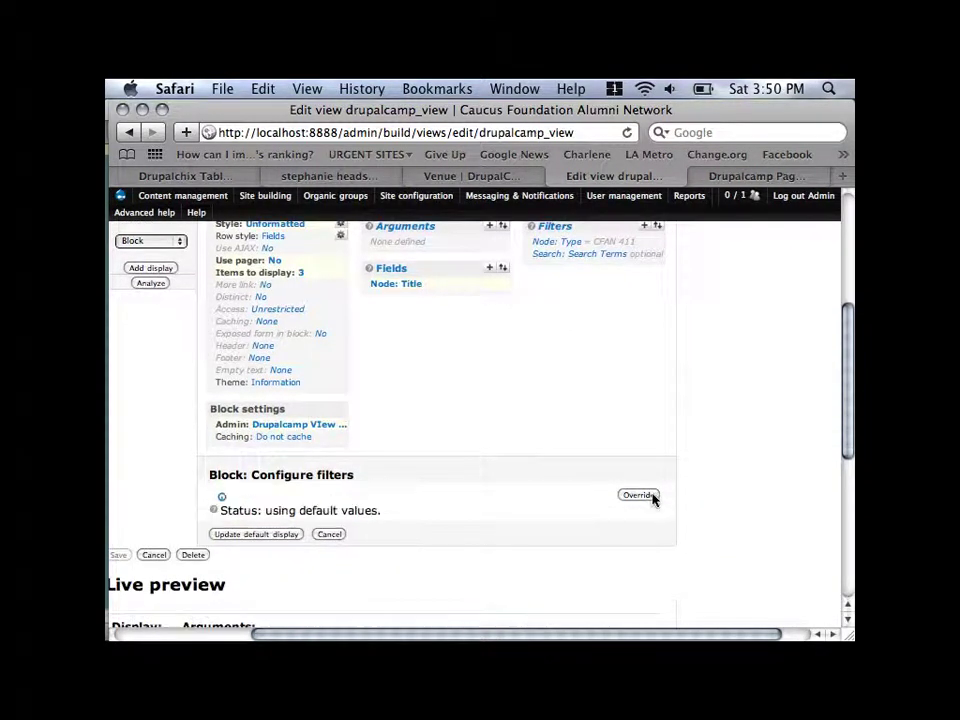
click(226, 520)
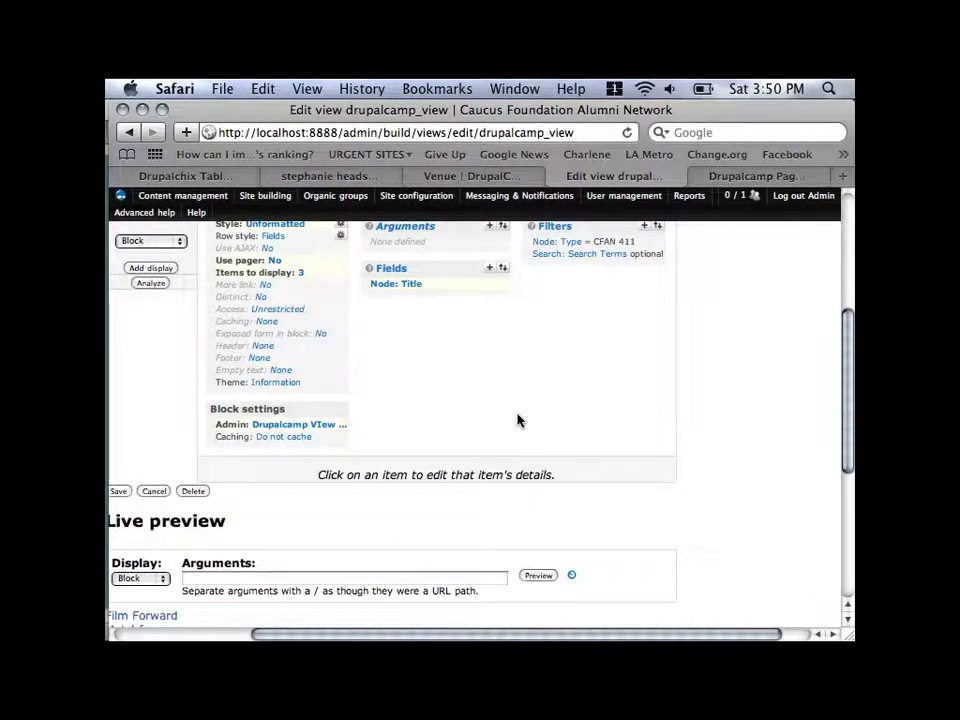
Remove the Search: Search Terms filter from the block display and save the view
click(594, 262)
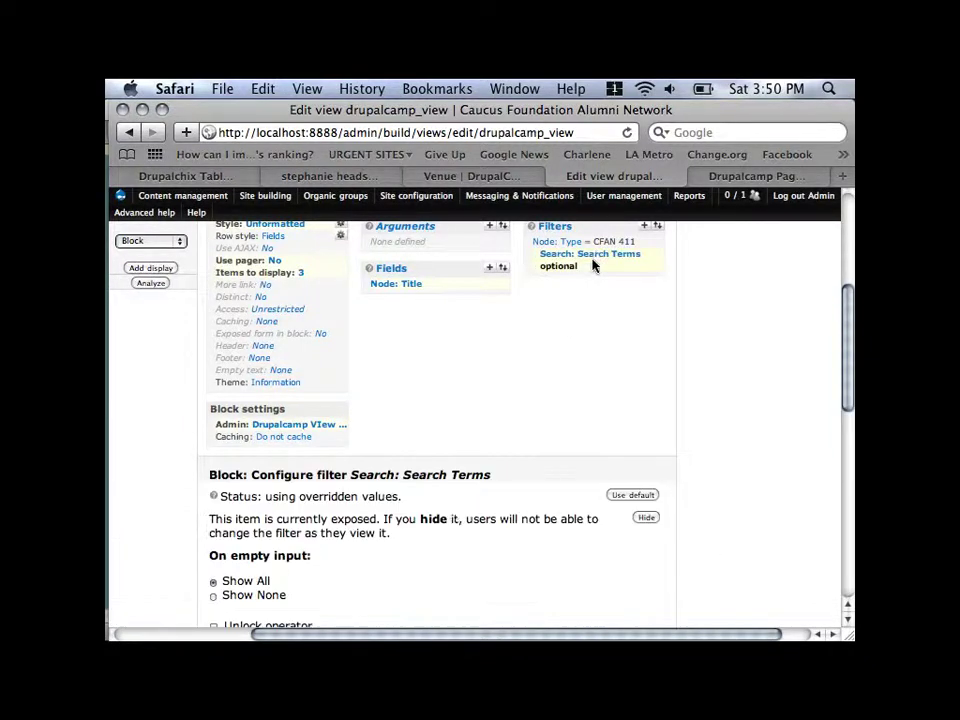
scroll(452, 510, down, 3)
scroll(430, 525, down, 3)
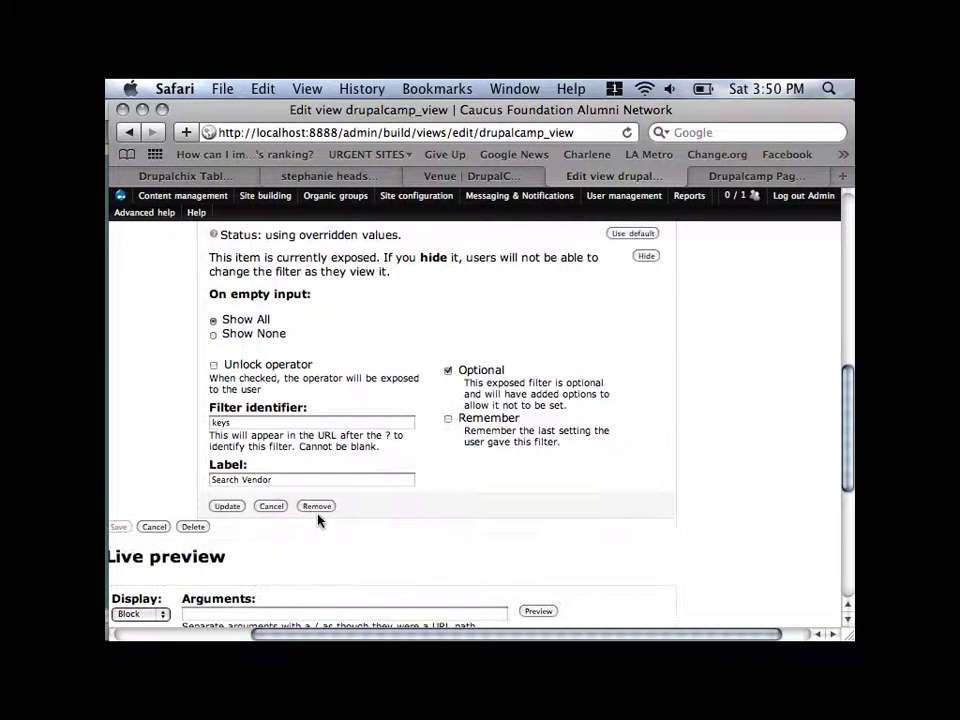
click(316, 507)
scroll(300, 503, left, 1)
scroll(280, 508, up, 5)
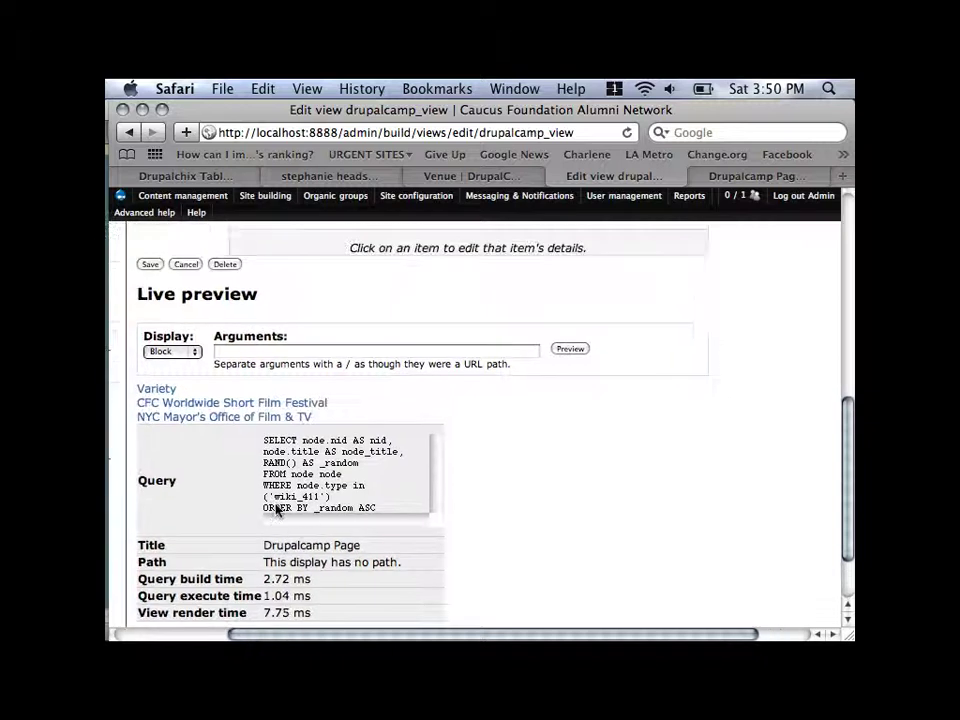
scroll(276, 510, up, 3)
scroll(206, 377, down, 1)
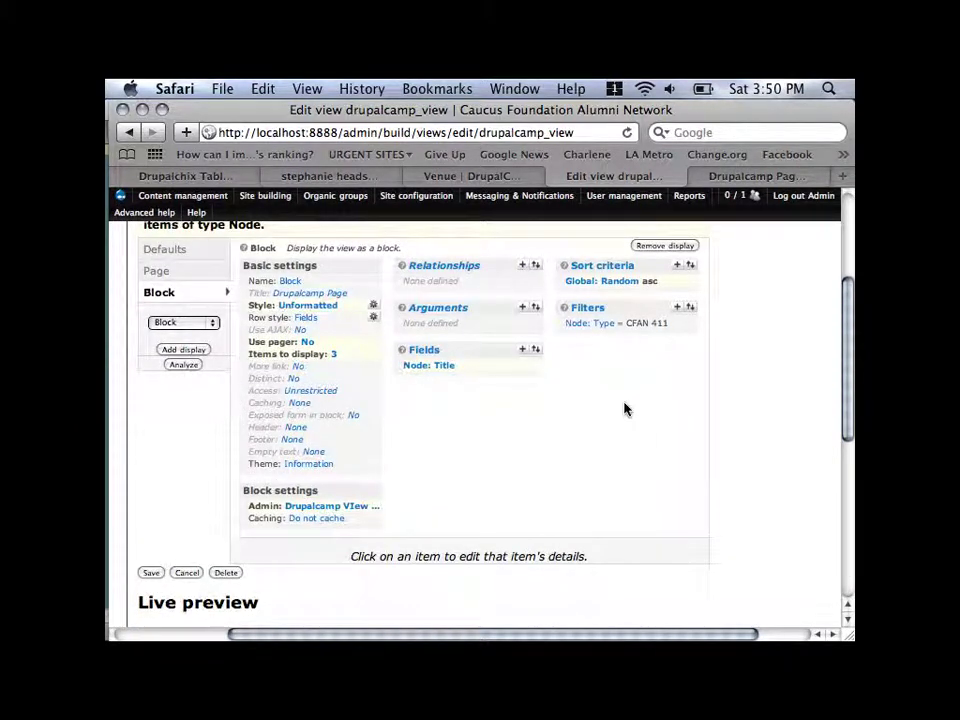
click(152, 573)
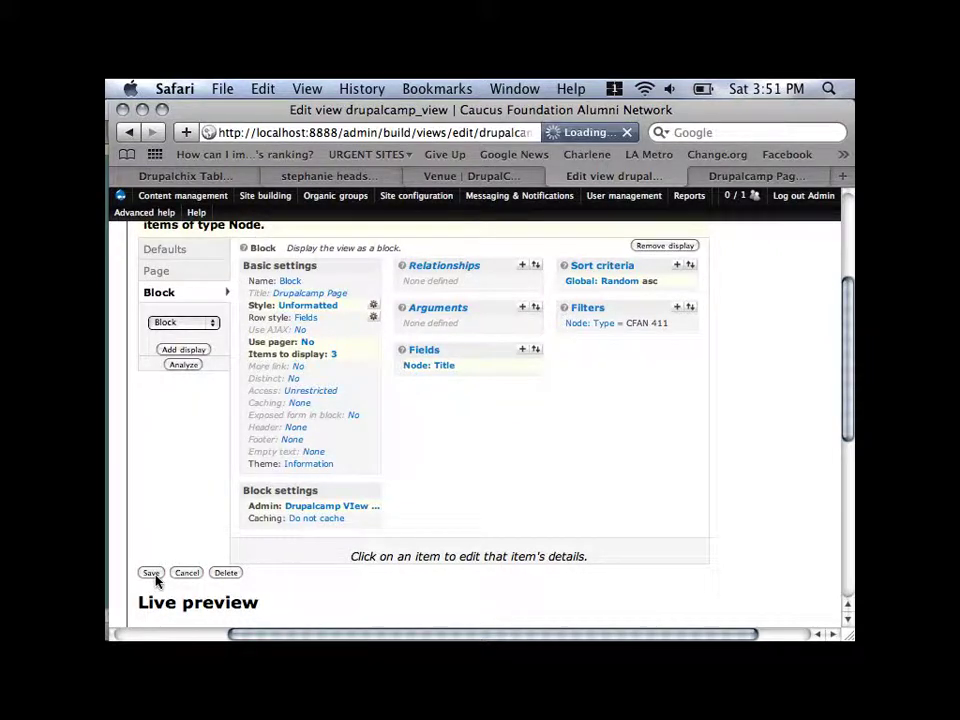
Switch to the Drupalcamp Page and open the site's Blocks administration page from there
click(782, 177)
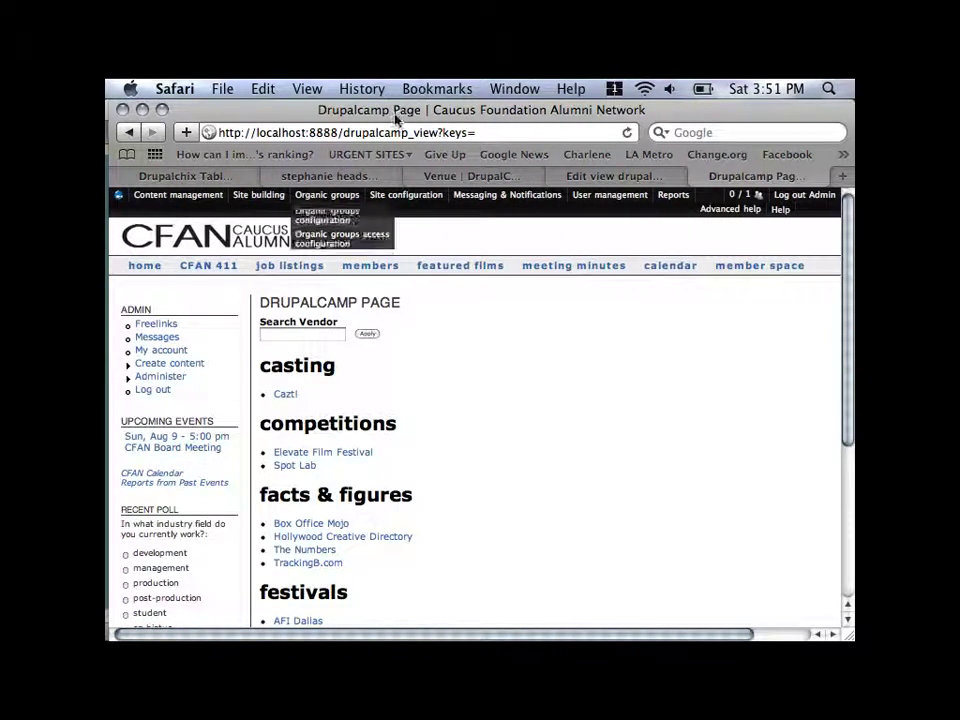
mouse_move(258, 195)
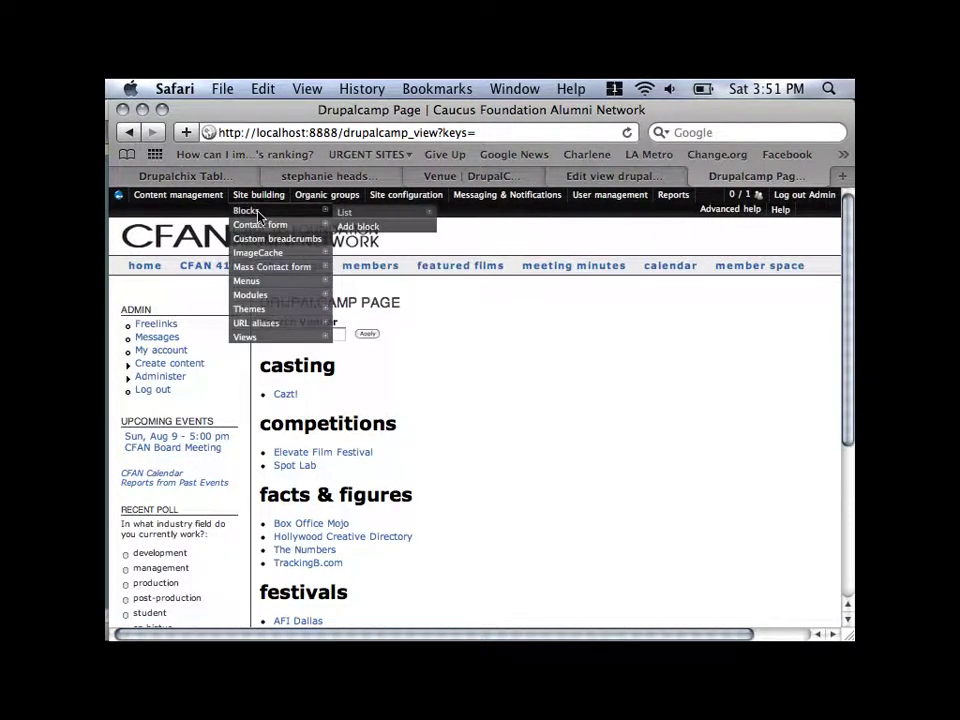
click(258, 213)
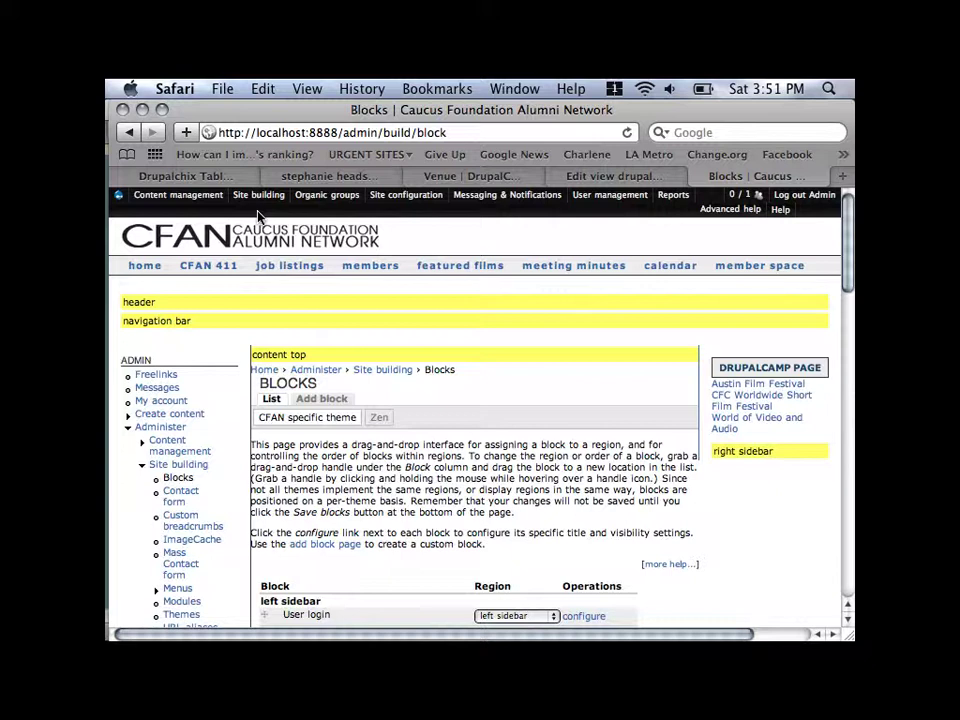
Examine the block list by region, from the sidebar blocks, including Drupalcamp VIew Block, down to the disabled blocks
scroll(470, 373, down, 1)
scroll(469, 373, down, 15)
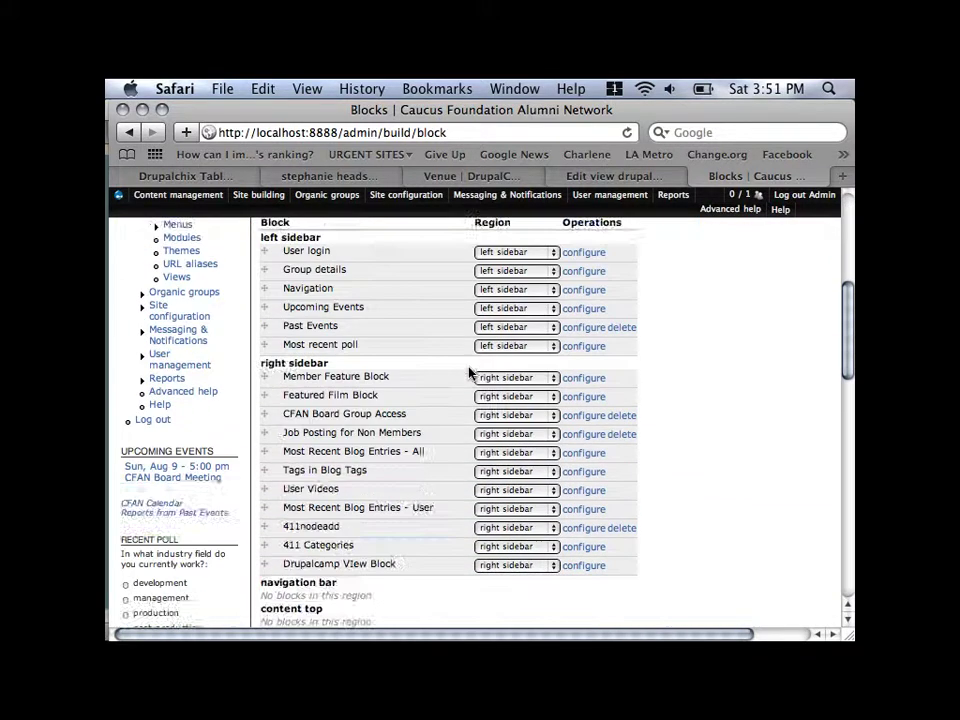
scroll(469, 373, down, 5)
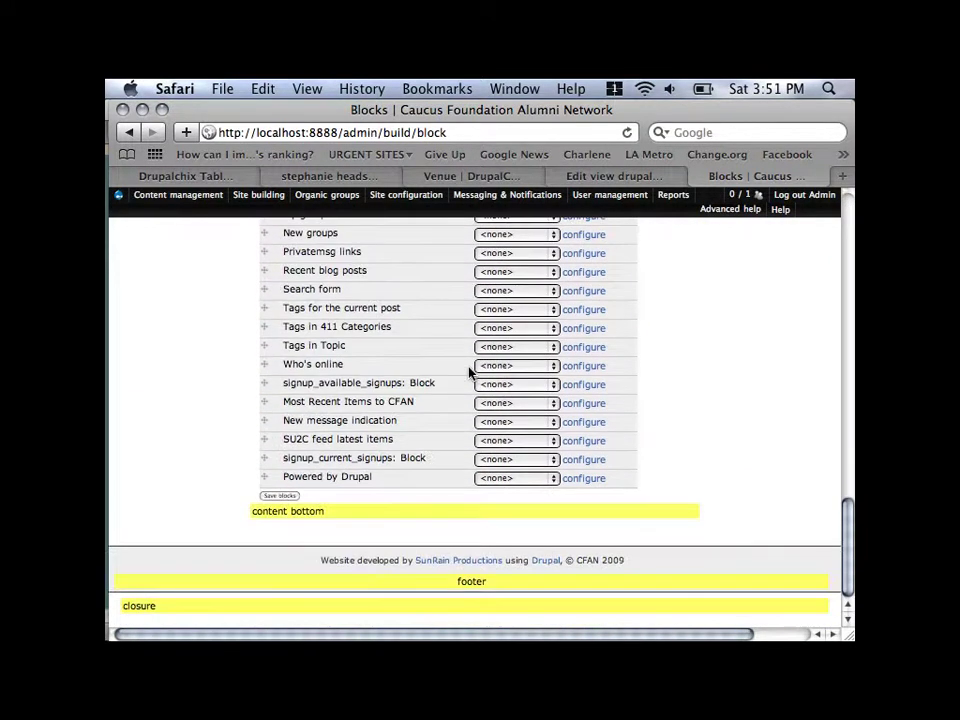
scroll(469, 373, up, 4)
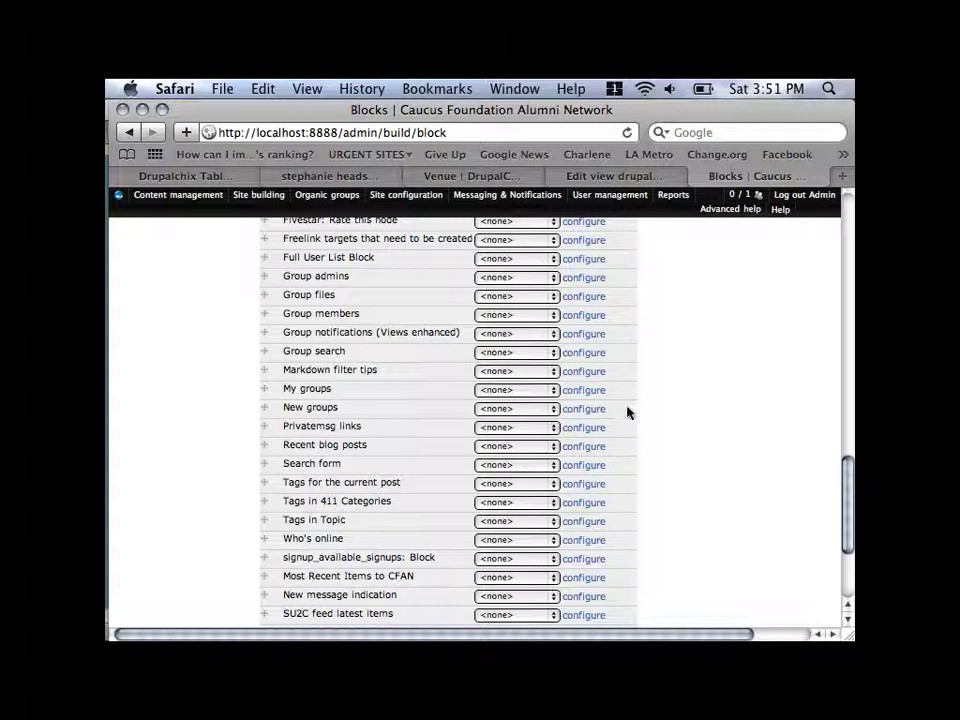
scroll(641, 410, down, 3)
scroll(641, 410, down, 2)
scroll(641, 410, up, 4)
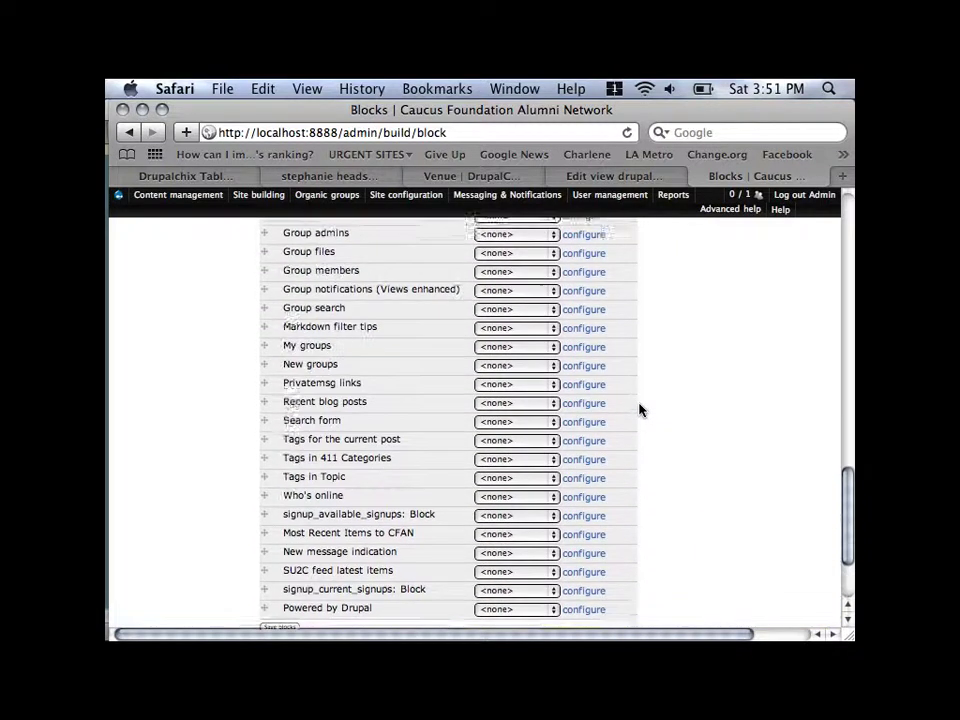
scroll(641, 410, up, 10)
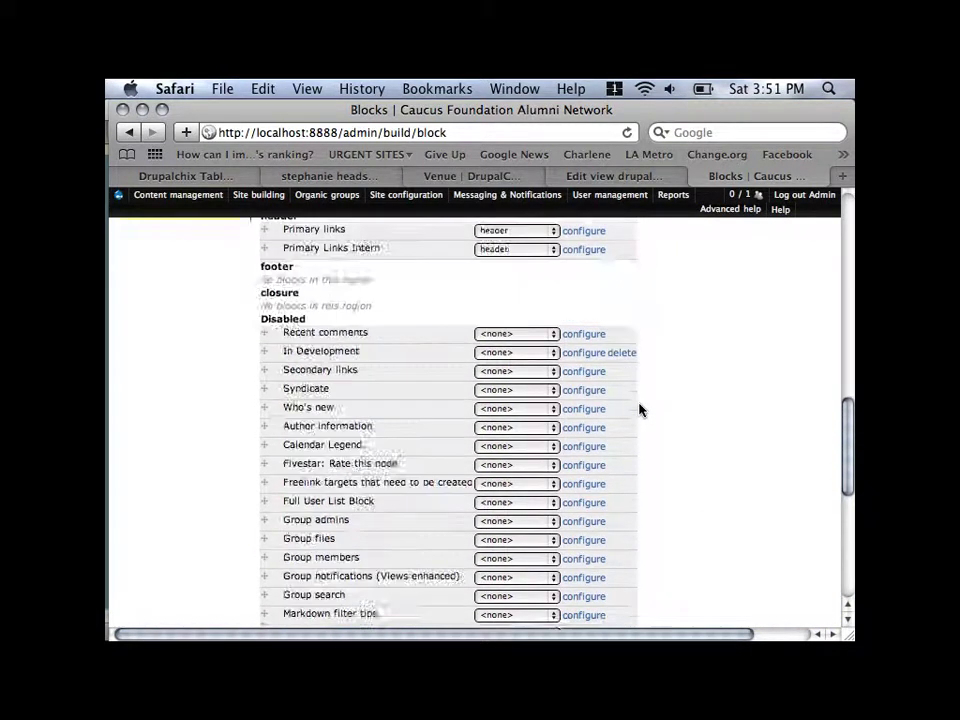
scroll(641, 410, up, 2)
scroll(641, 410, down, 10)
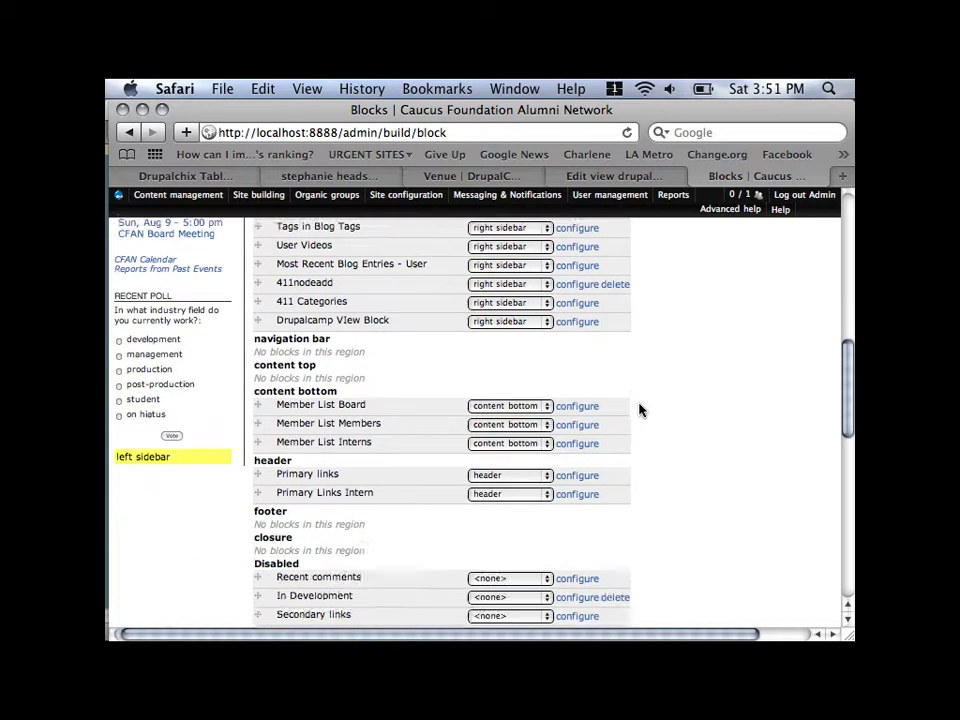
scroll(641, 410, down, 1)
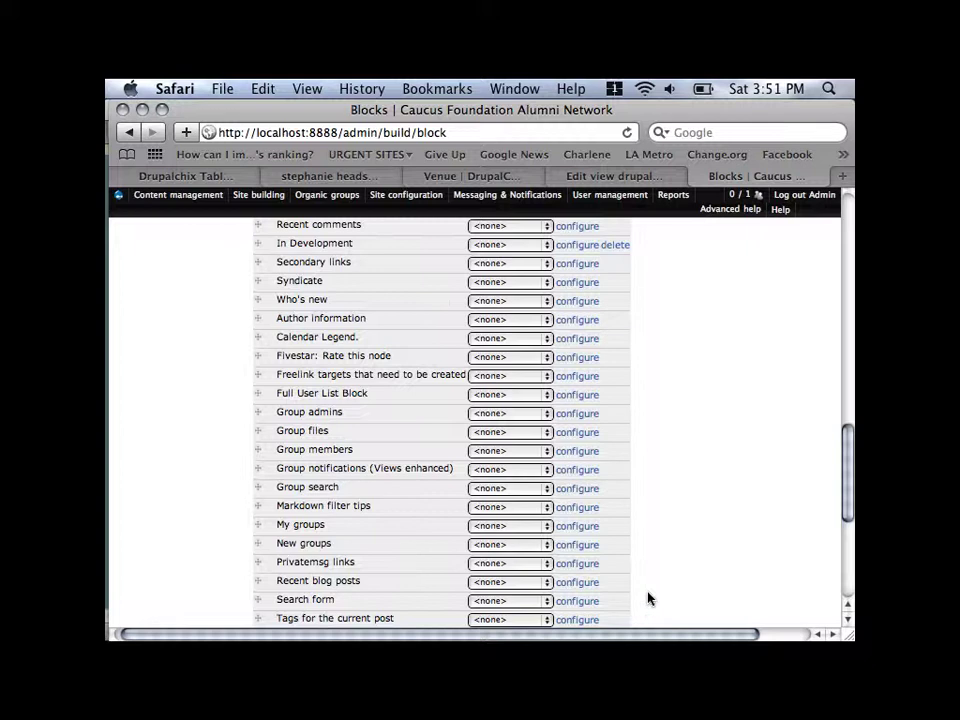
scroll(647, 598, down, 4)
scroll(647, 598, down, 3)
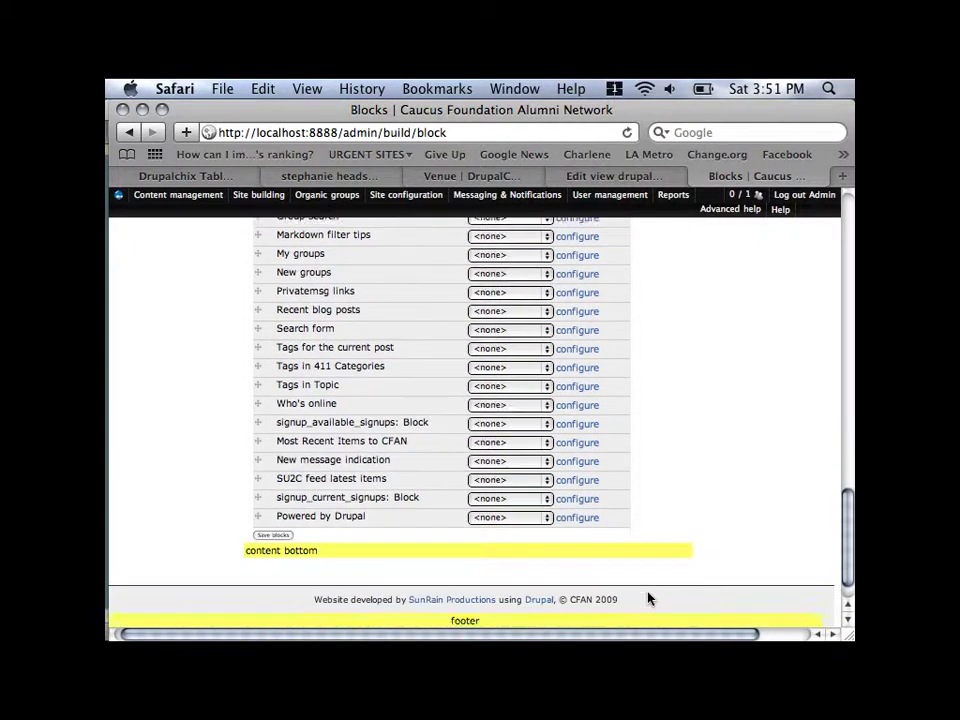
scroll(647, 598, up, 1)
scroll(647, 598, up, 5)
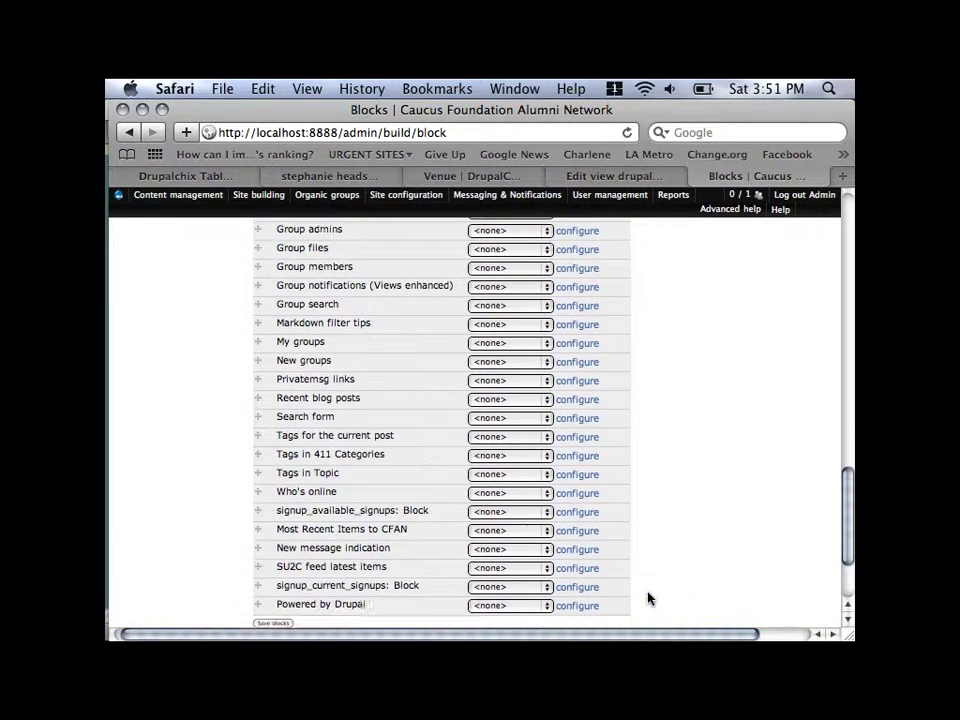
scroll(647, 598, up, 3)
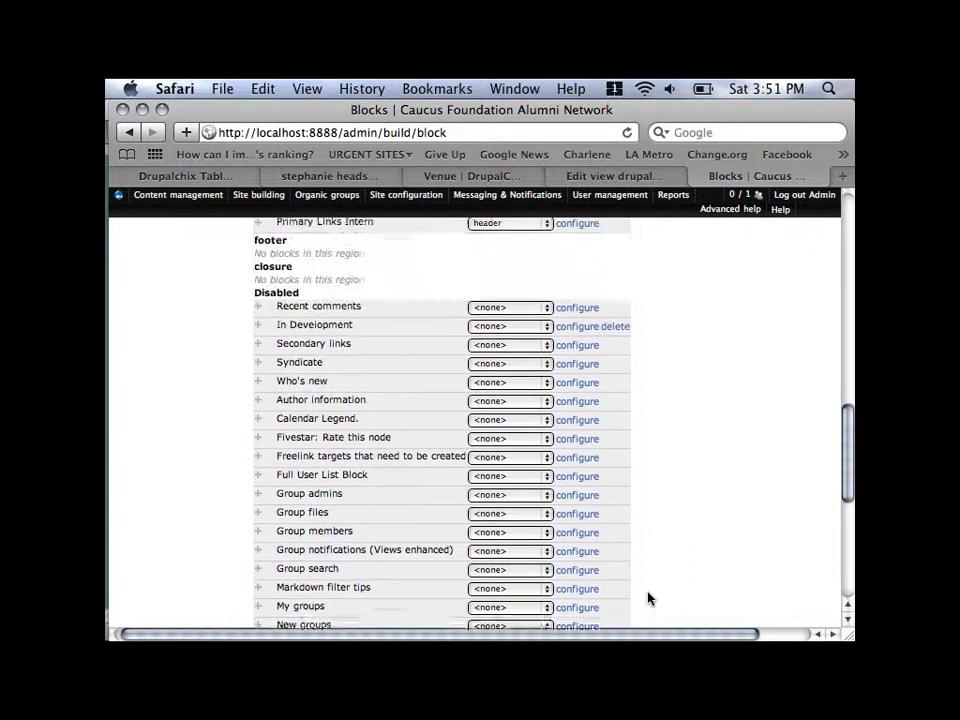
scroll(647, 598, down, 5)
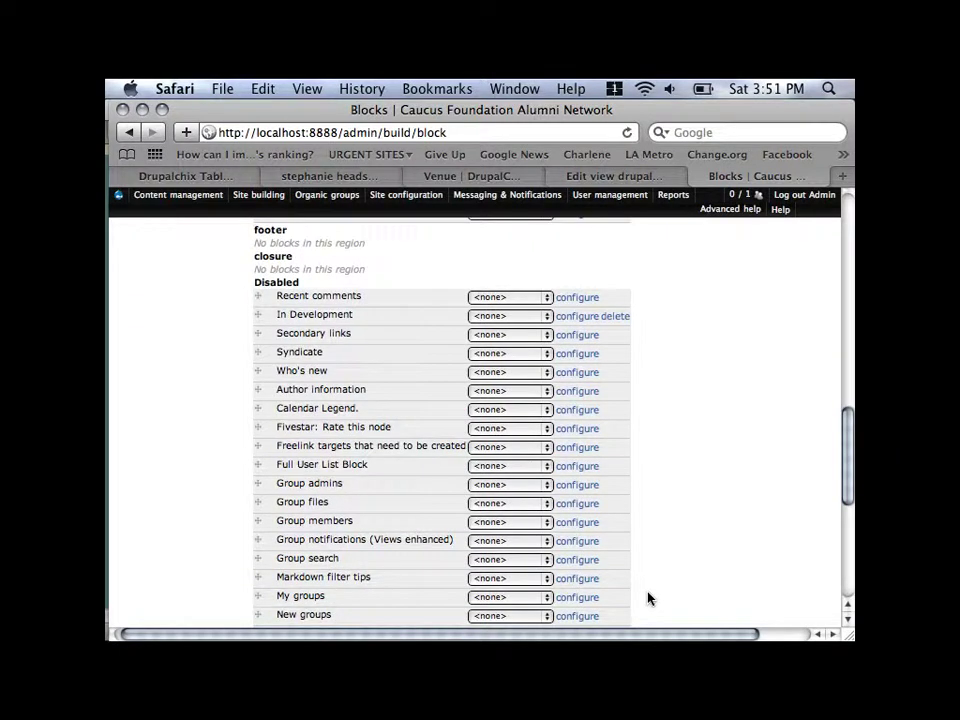
scroll(645, 593, down, 5)
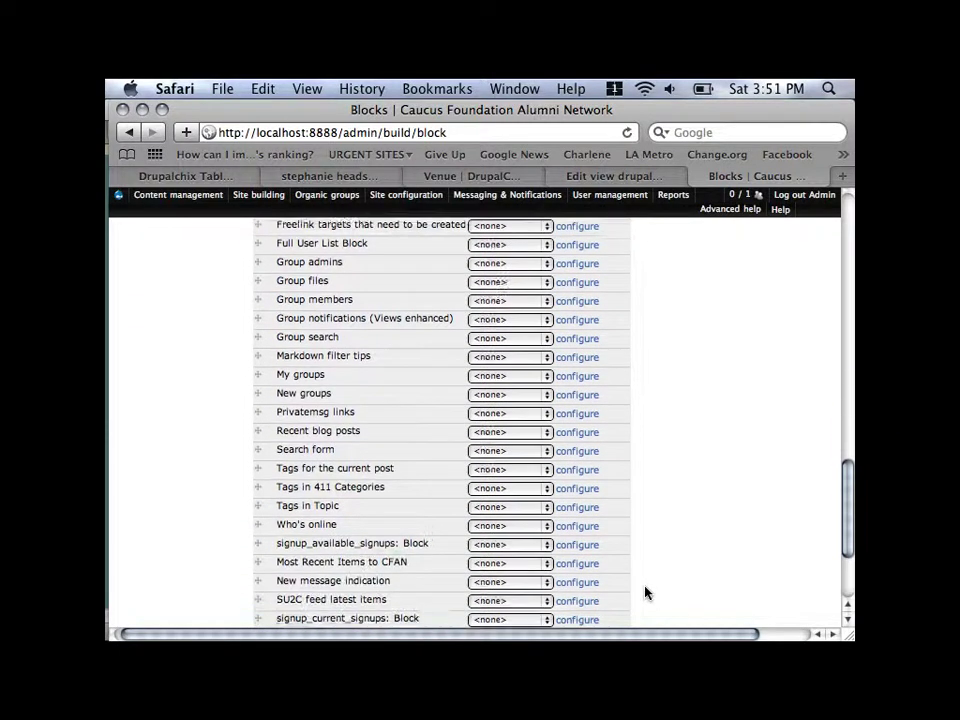
scroll(645, 593, up, 3)
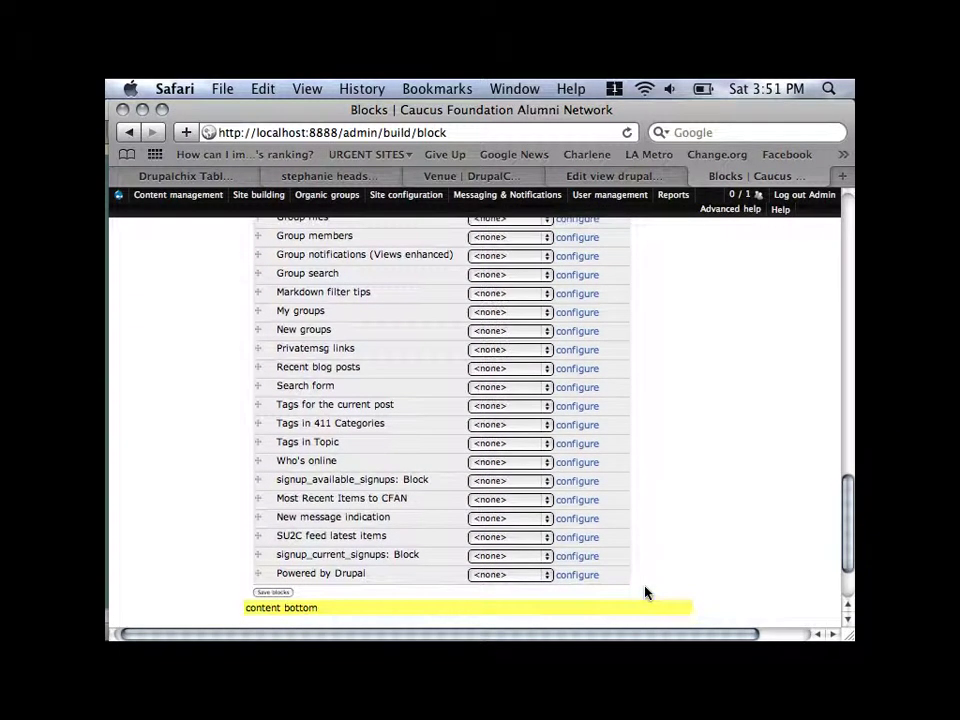
scroll(645, 593, up, 6)
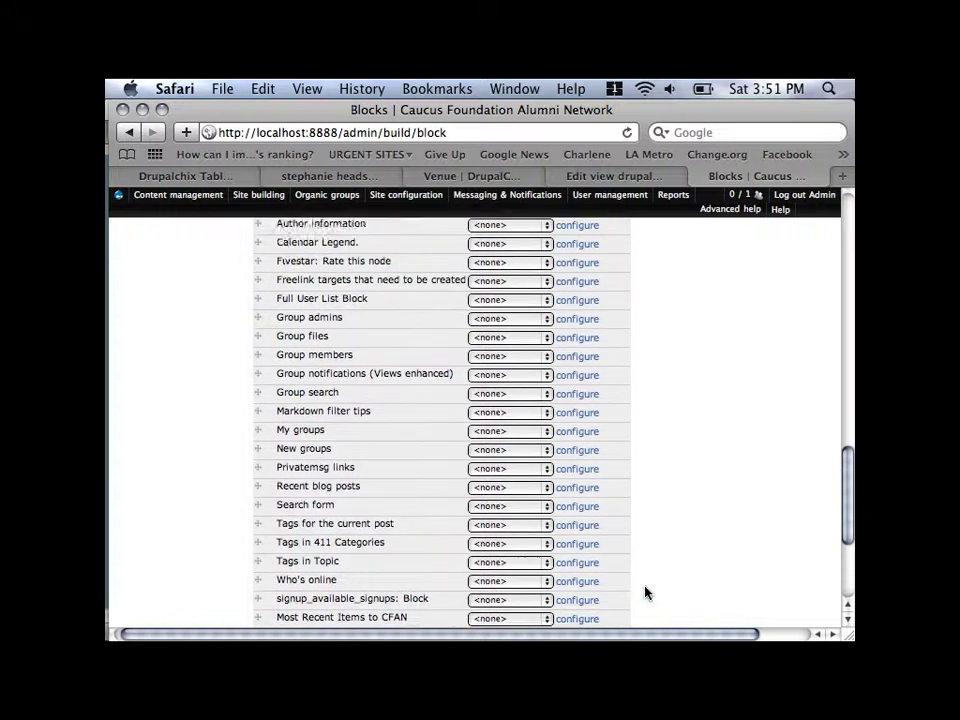
scroll(645, 593, down, 6)
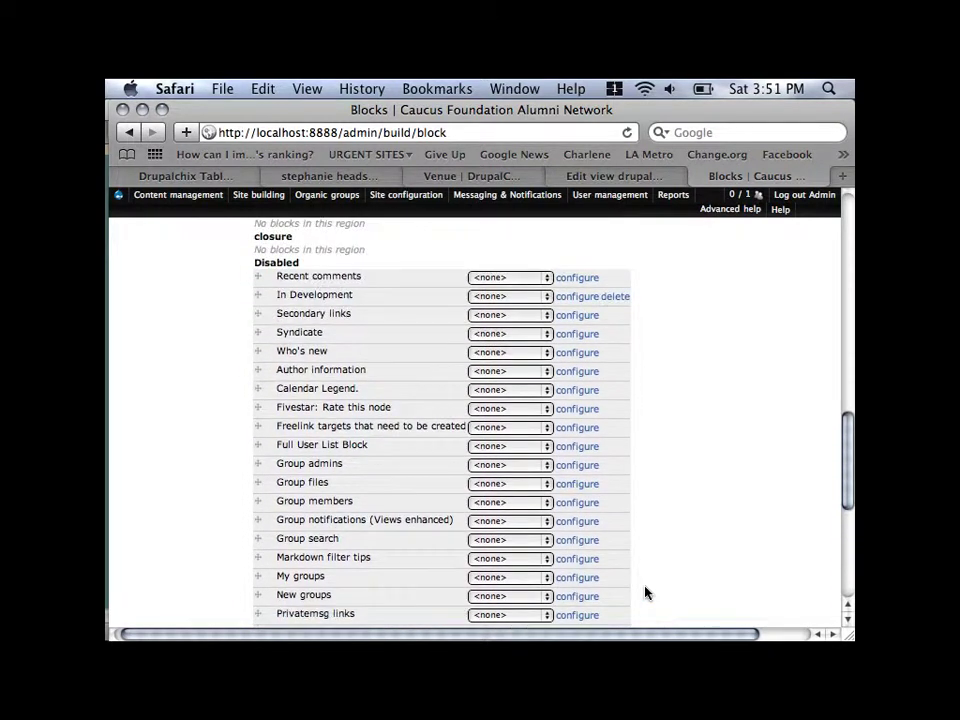
scroll(645, 593, down, 2)
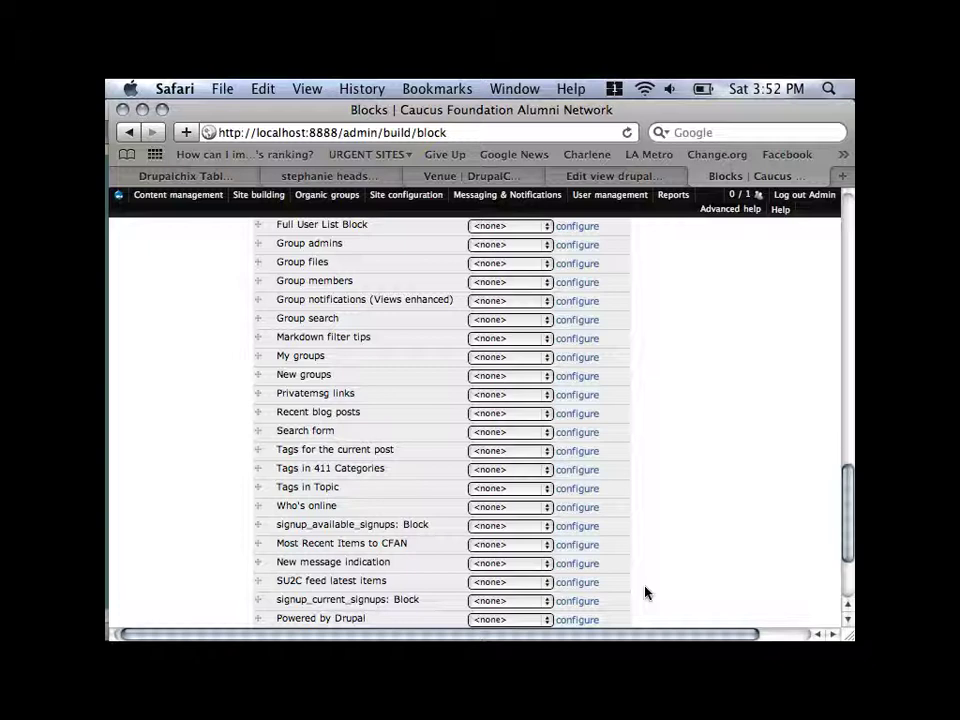
scroll(645, 593, down, 2)
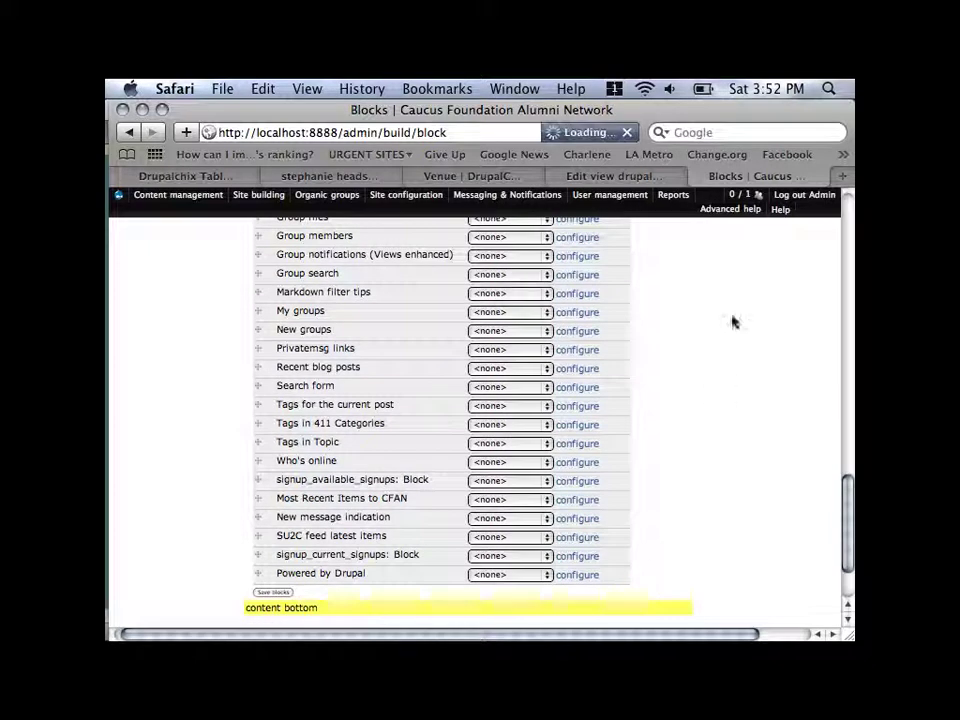
click(649, 154)
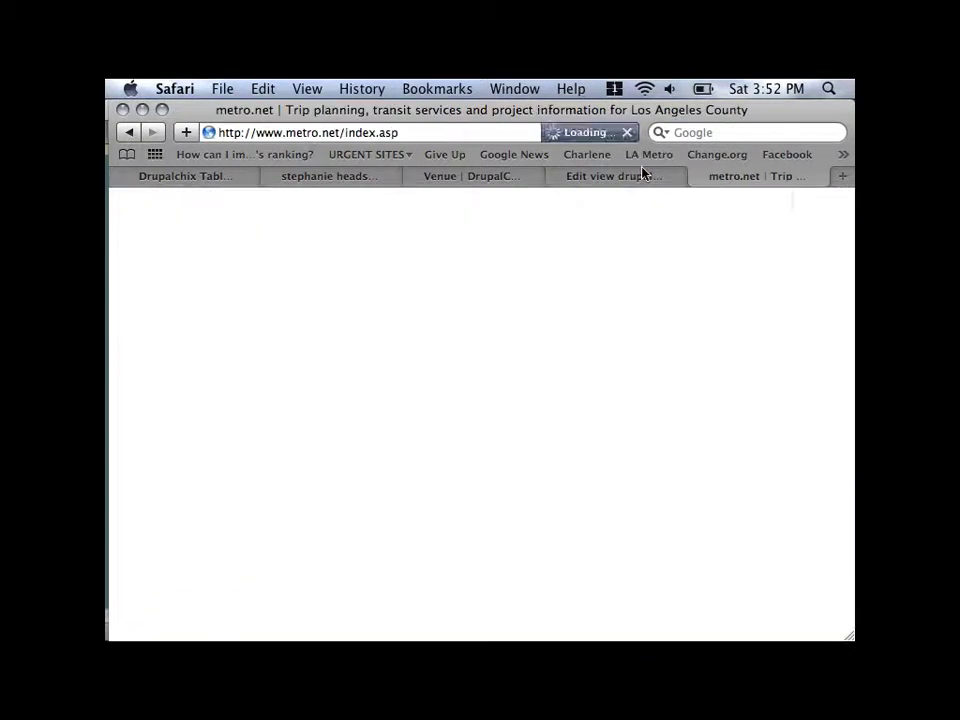
click(128, 132)
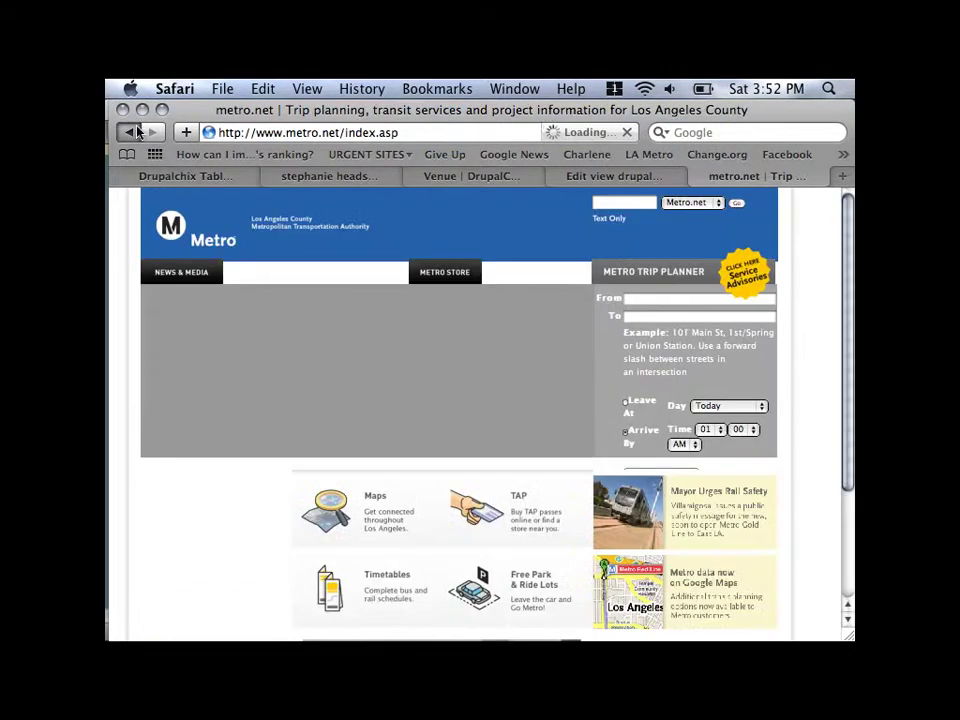
Switch to the drupalcamp_view edit page and review the Block display's settings, including its admin name under the block settings
click(612, 176)
scroll(487, 407, down, 5)
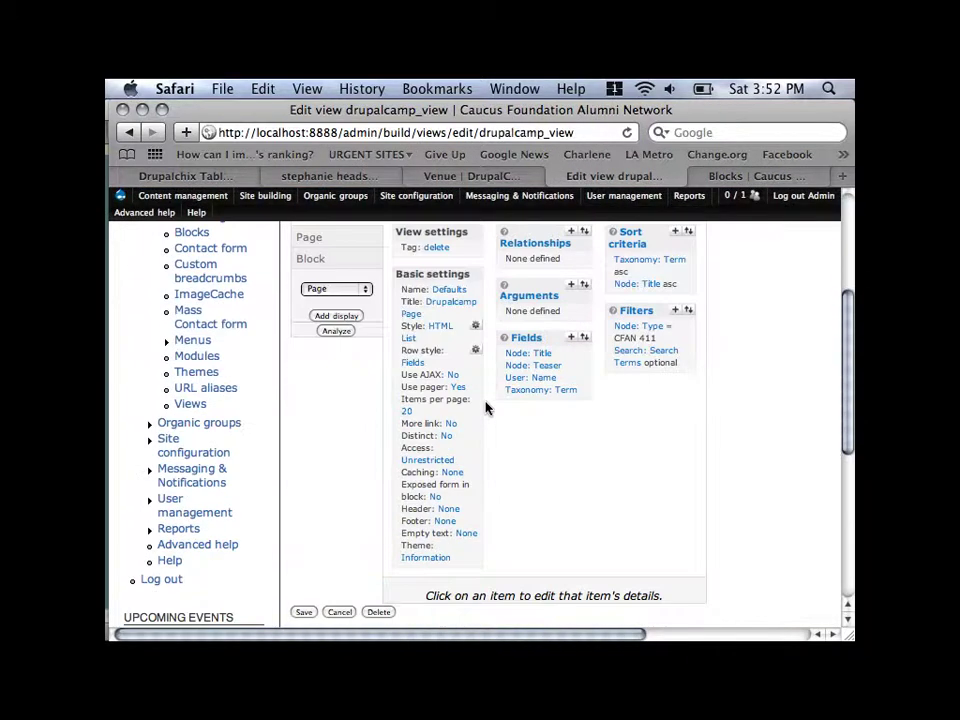
scroll(487, 407, up, 3)
click(343, 352)
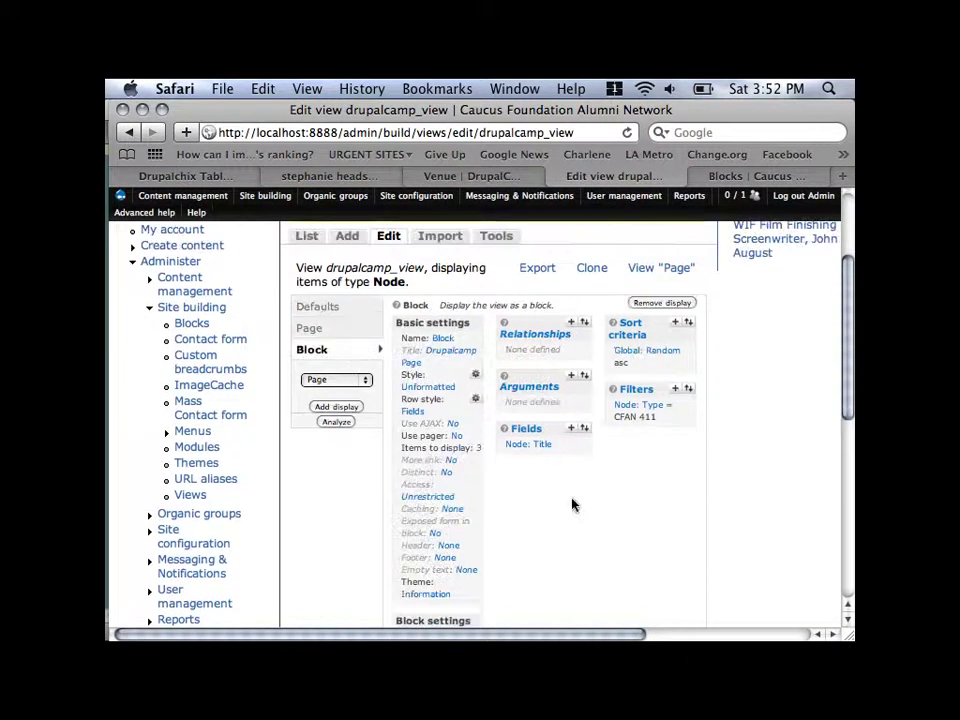
scroll(572, 505, down, 3)
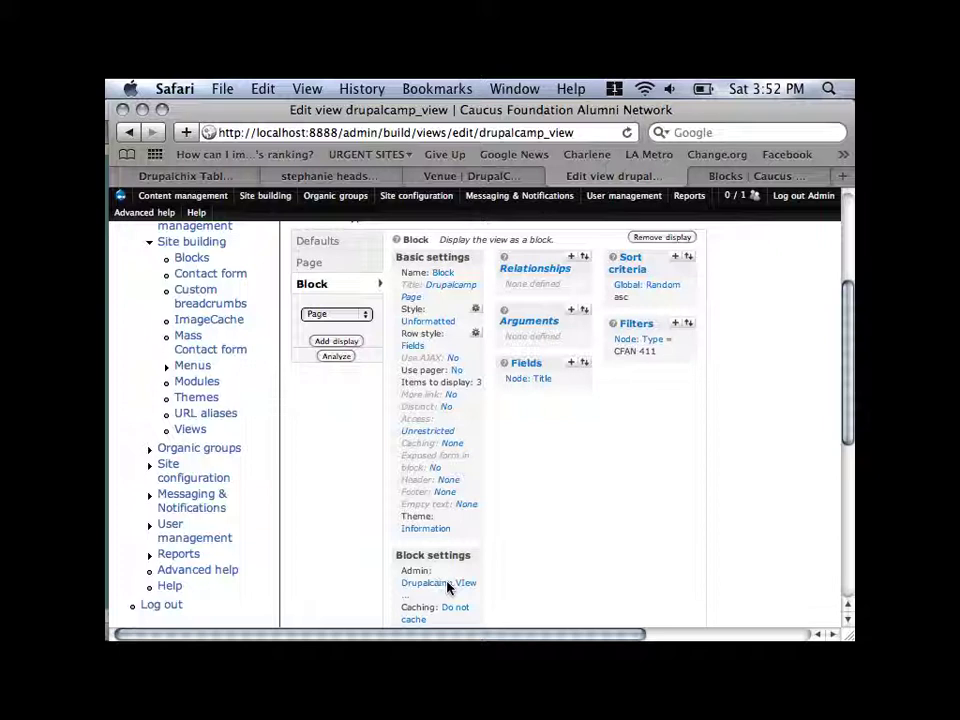
scroll(540, 595, down, 3)
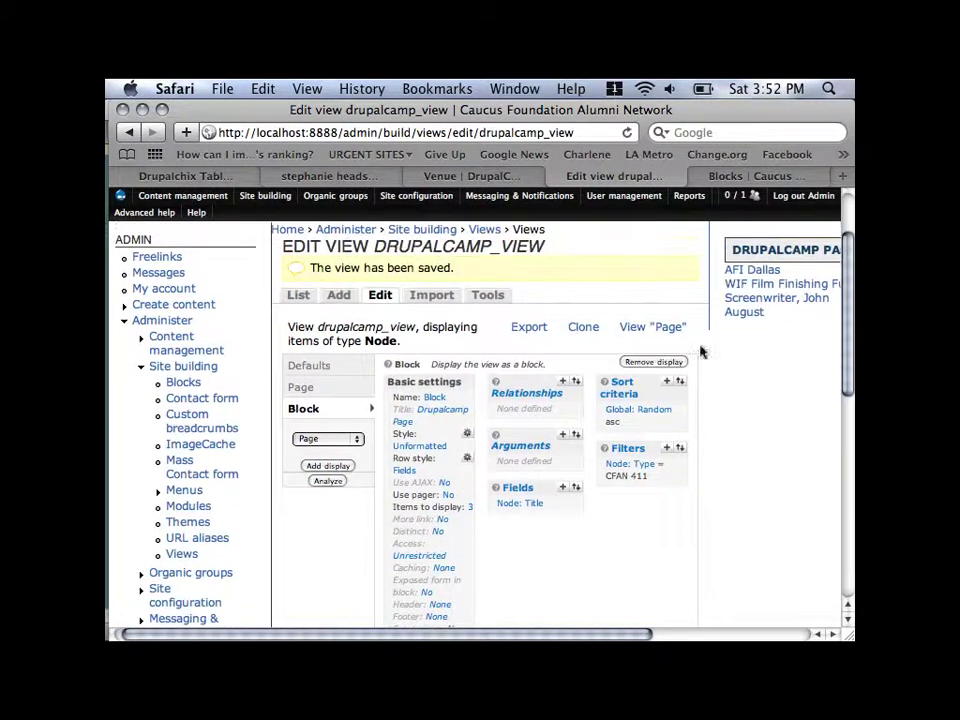
Return to the Blocks administration page and search it for "drupalcamp" to locate Drupalcamp VIew Block in the region list
click(765, 177)
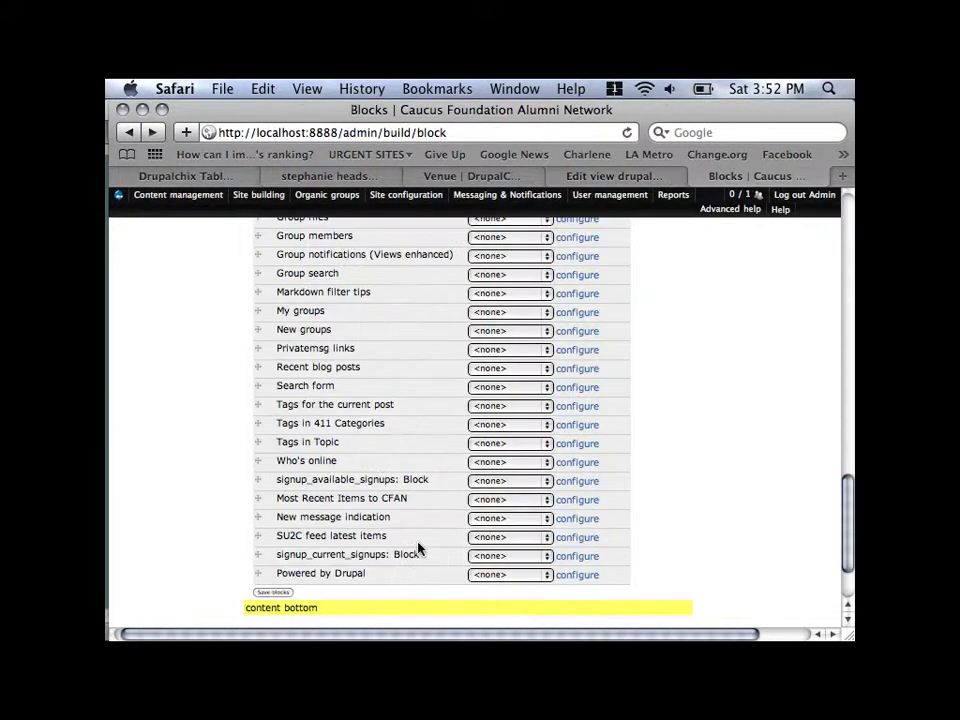
scroll(420, 548, up, 2)
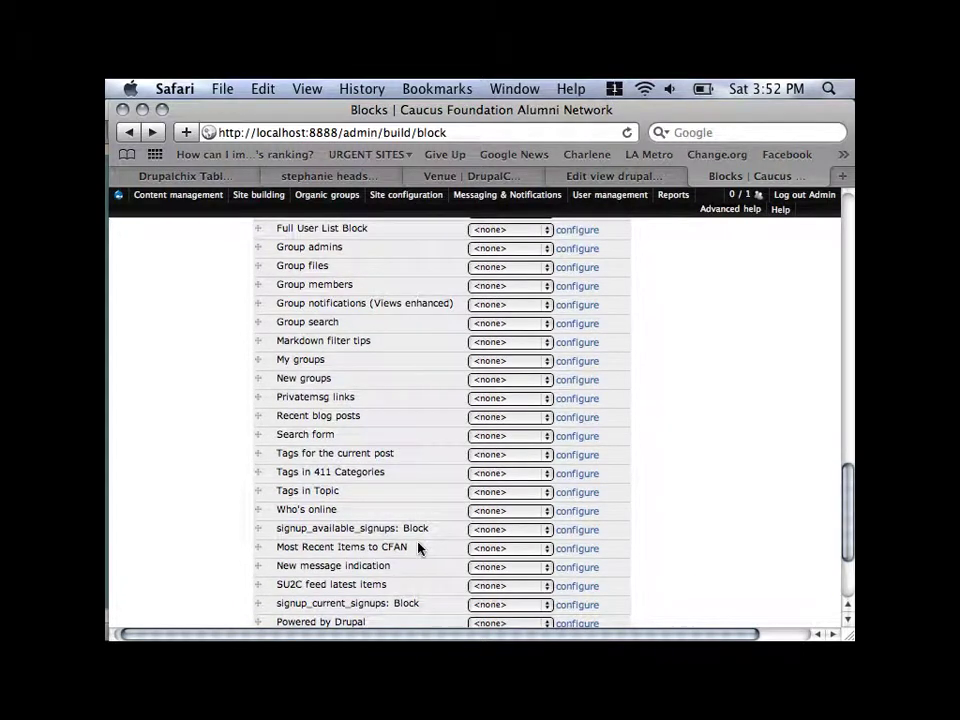
key(super+f)
text(drupalcamp)
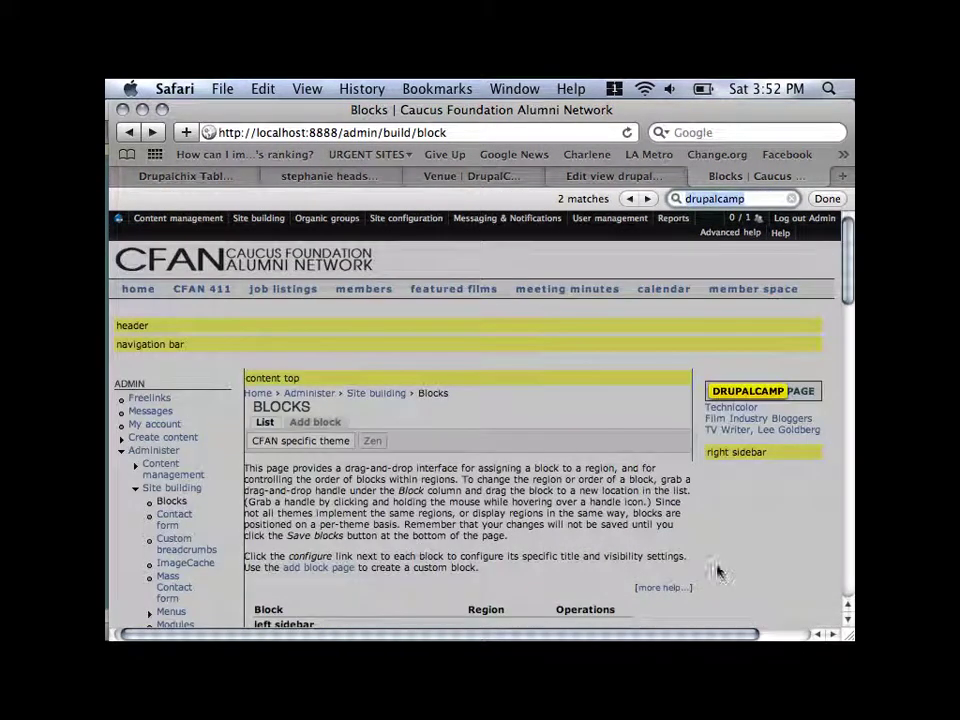
click(745, 532)
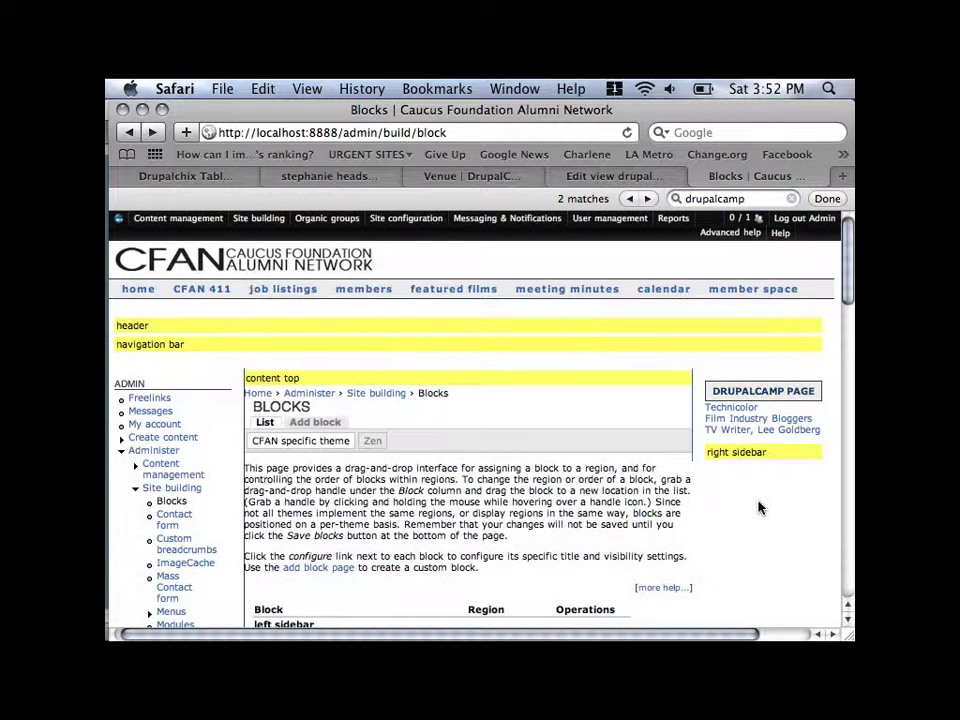
scroll(751, 483, down, 1)
scroll(751, 483, down, 15)
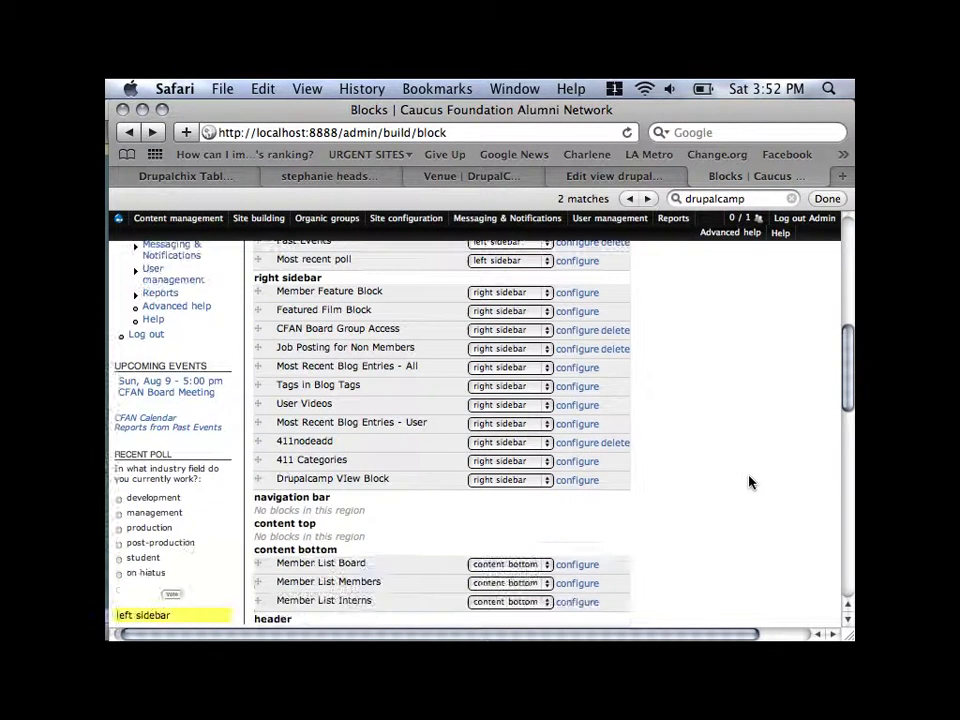
scroll(751, 483, down, 8)
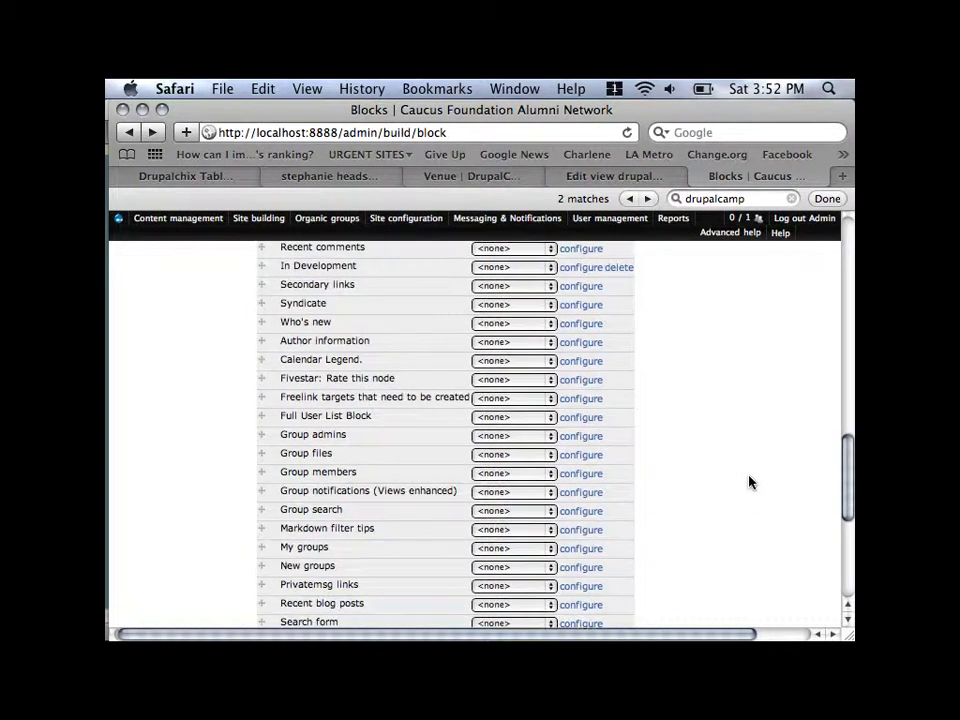
key(super+g)
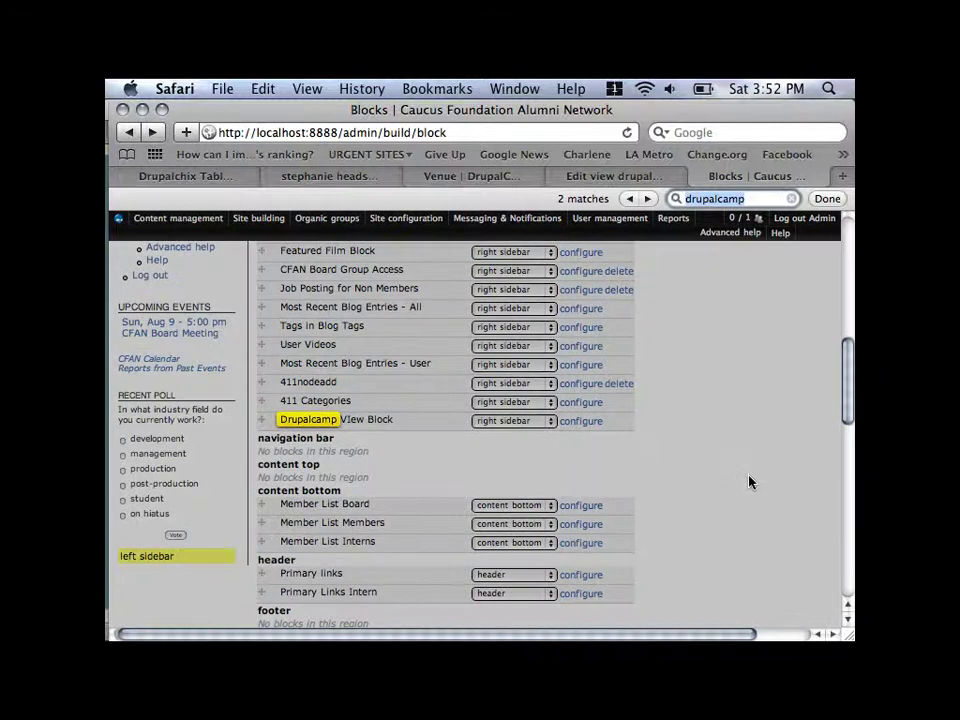
click(476, 479)
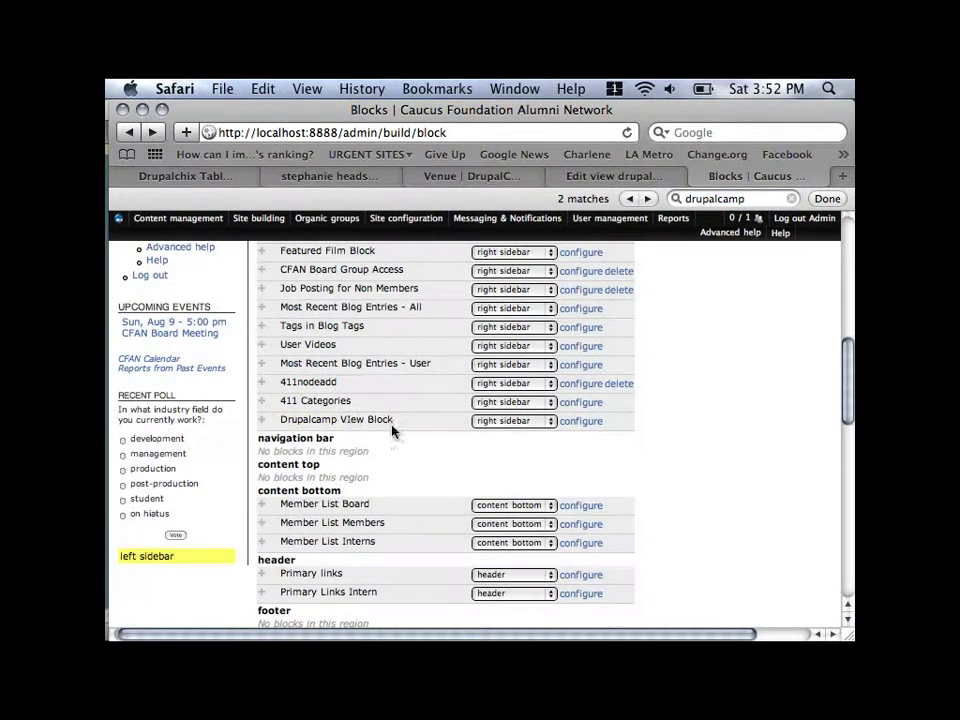
scroll(447, 456, up, 1)
scroll(447, 456, up, 5)
scroll(447, 456, down, 5)
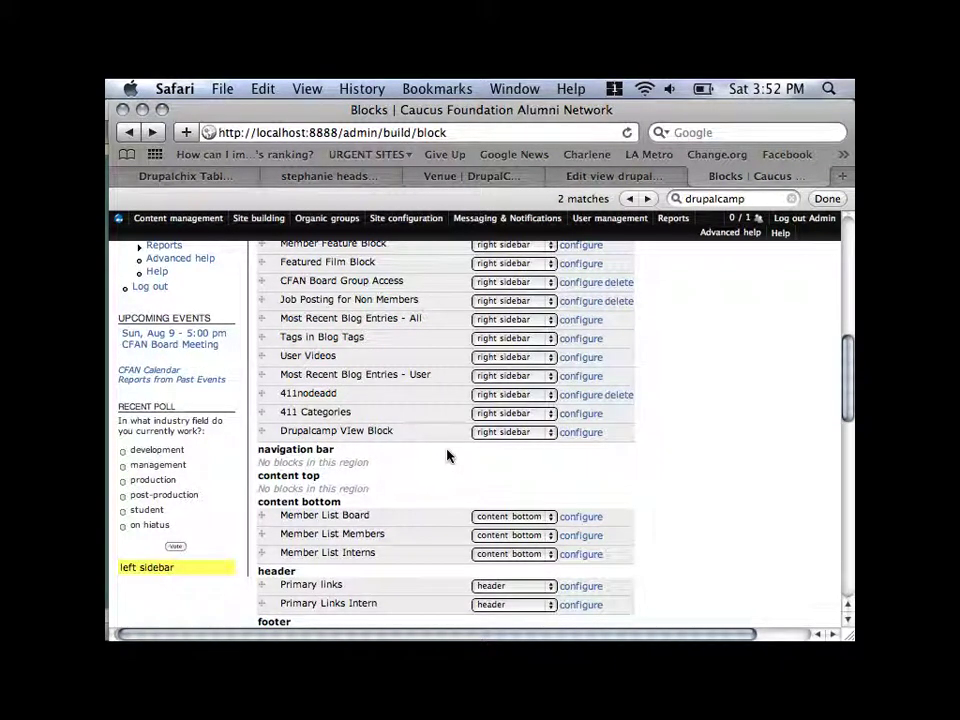
Keep Drupalcamp VIew Block assigned to the right sidebar region and save the block settings
drag(448, 454, 506, 442)
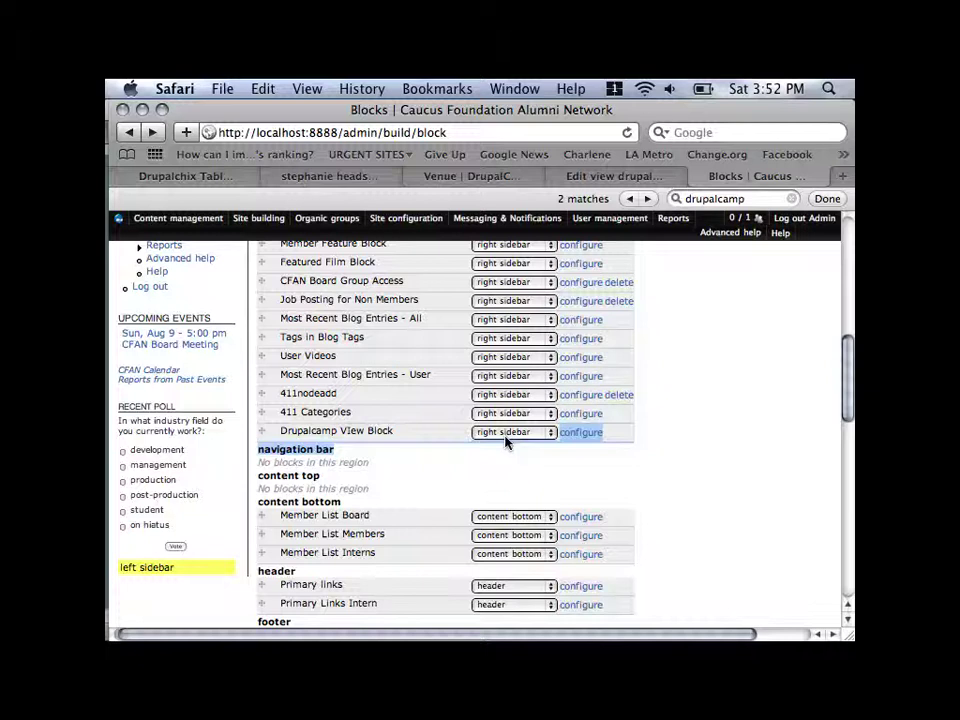
click(506, 438)
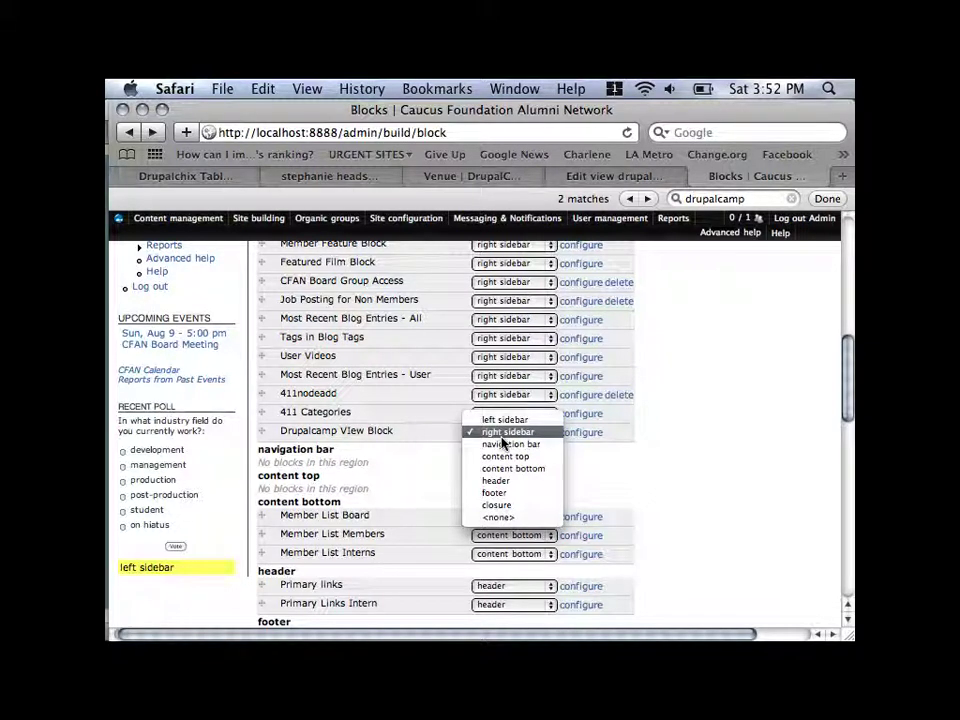
click(604, 455)
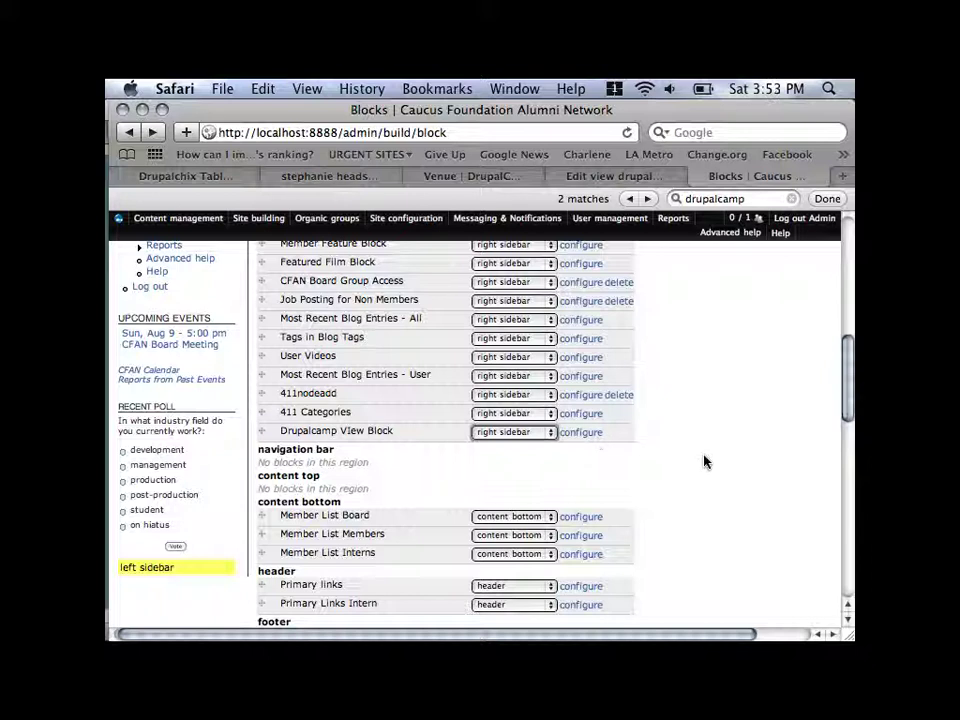
scroll(700, 454, down, 2)
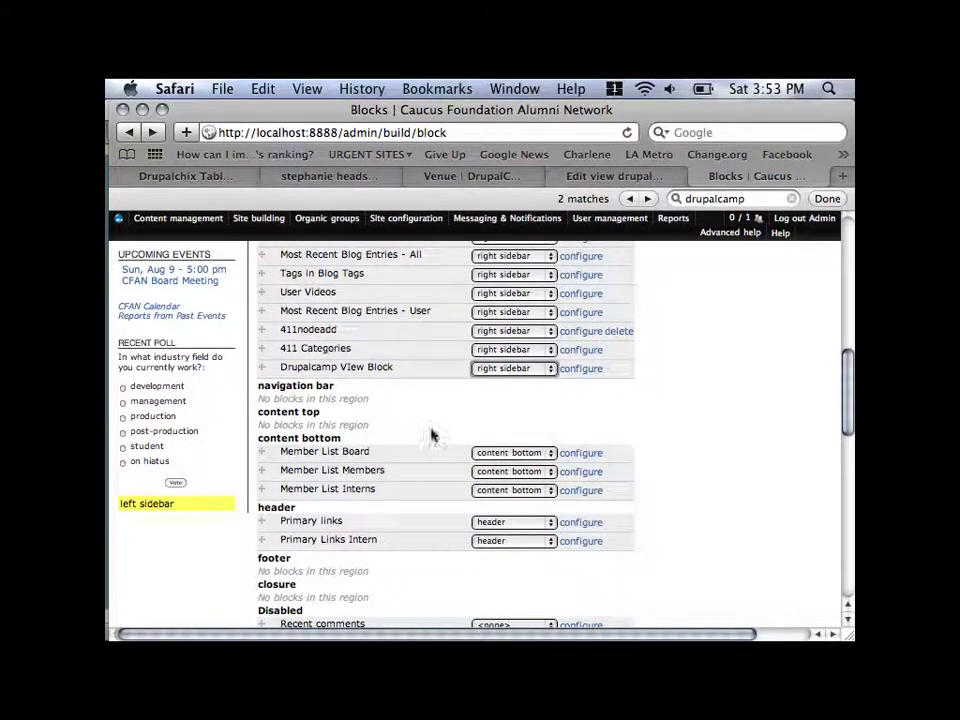
scroll(765, 423, down, 5)
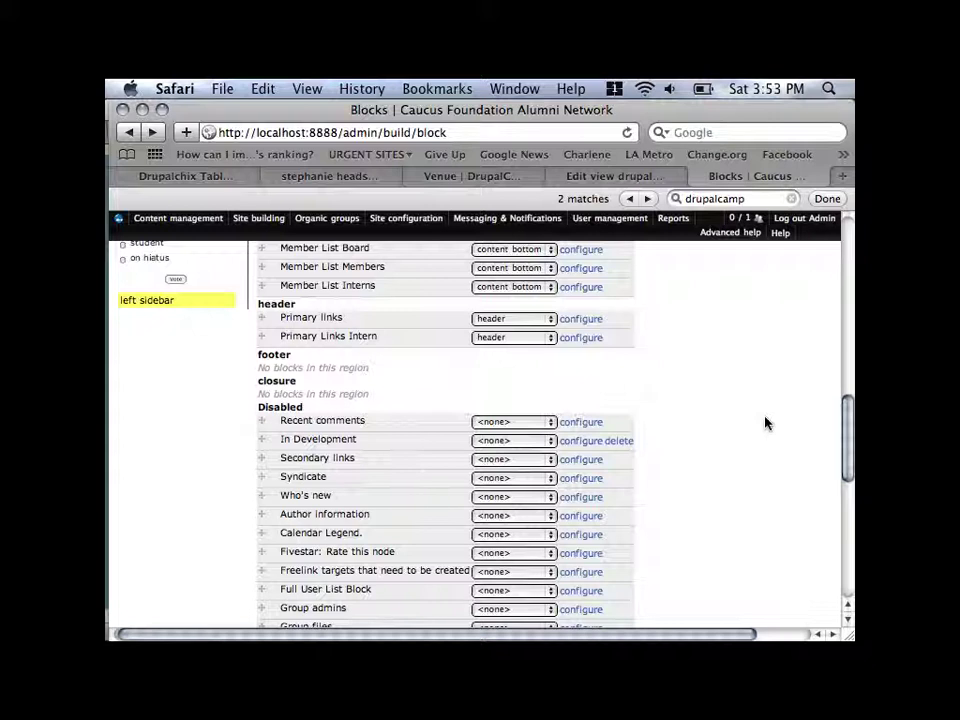
scroll(765, 423, down, 8)
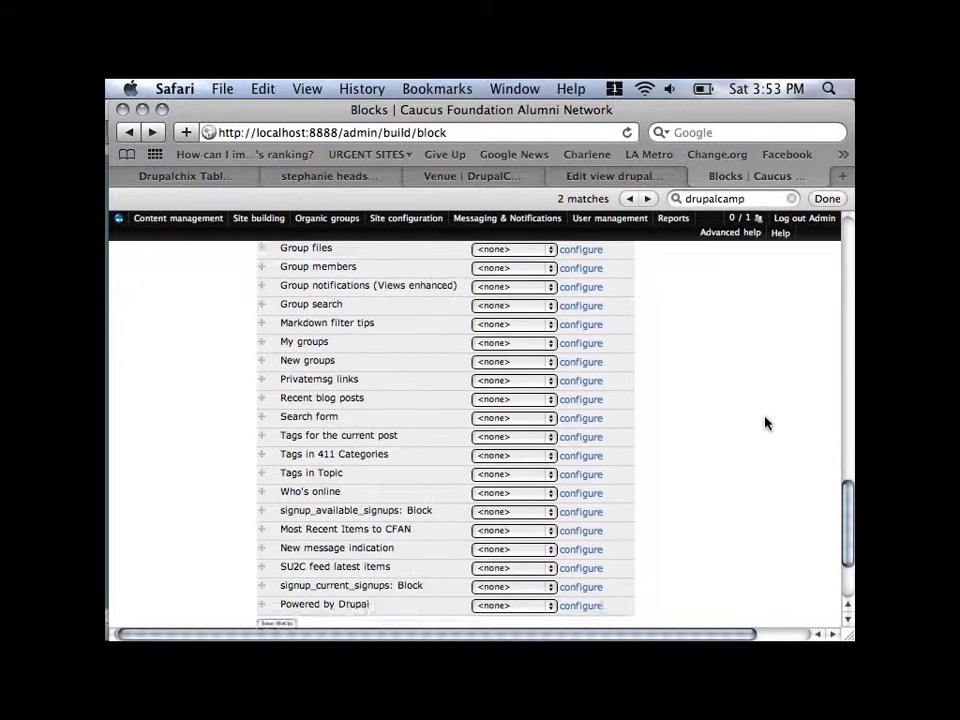
scroll(765, 423, down, 3)
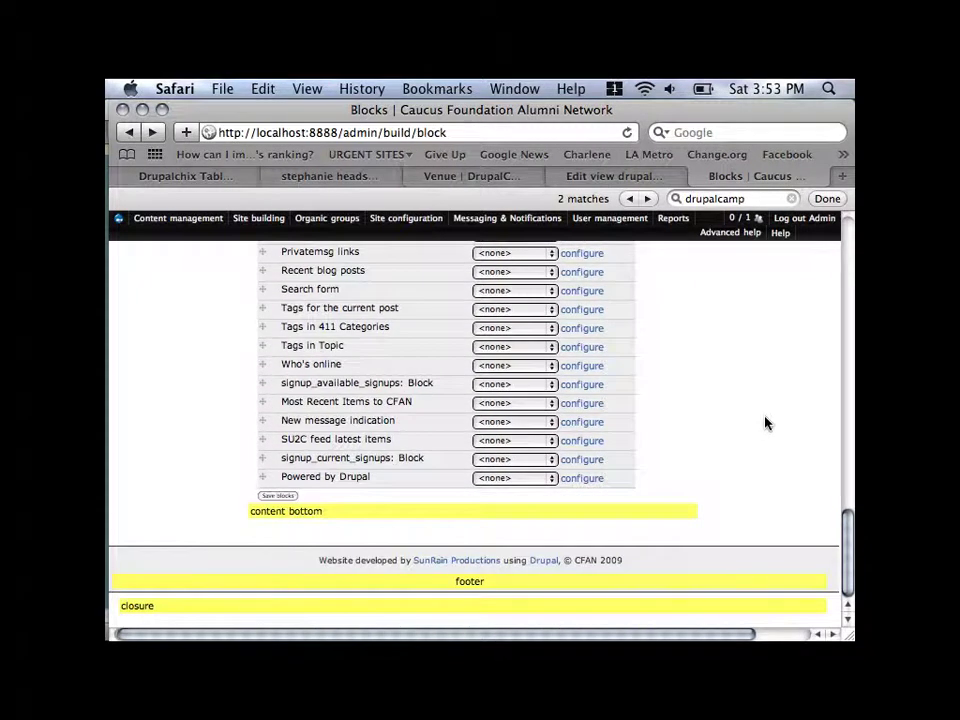
click(278, 496)
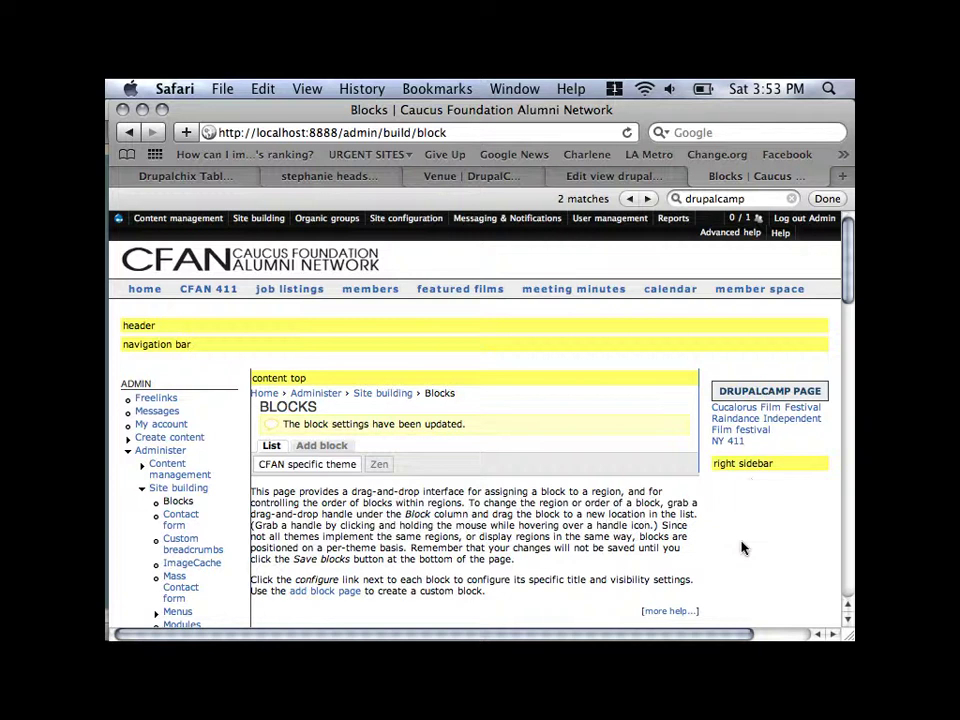
scroll(741, 546, down, 5)
scroll(741, 546, up, 5)
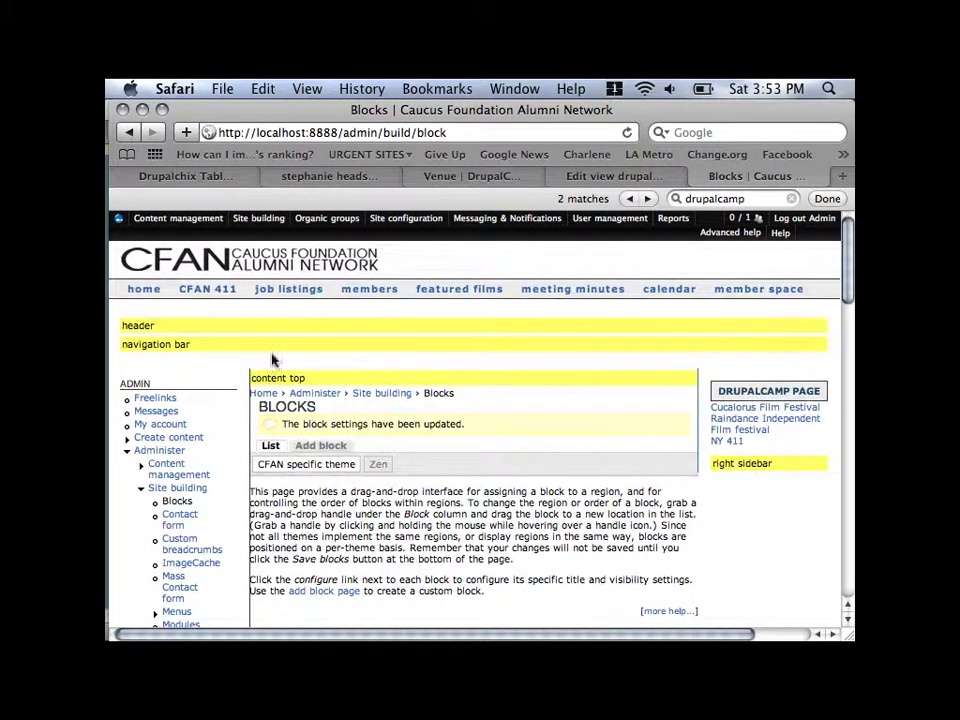
Go back to the drupalcamp_view edit page and reload it repeatedly to check the random items in the Drupalcamp Page sidebar block
click(600, 177)
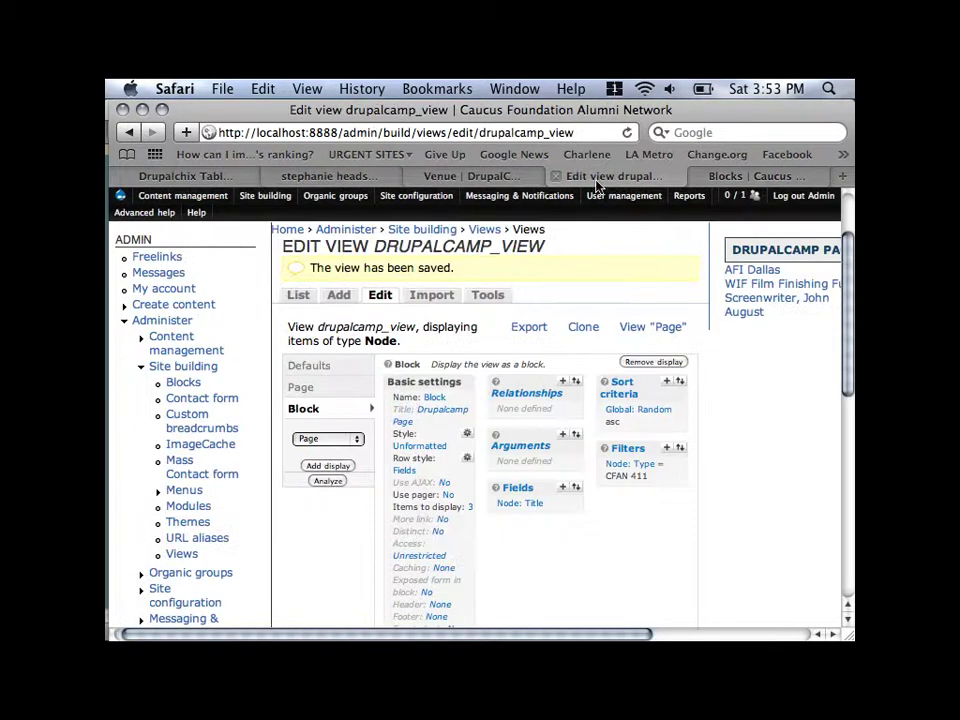
scroll(750, 354, right, 2)
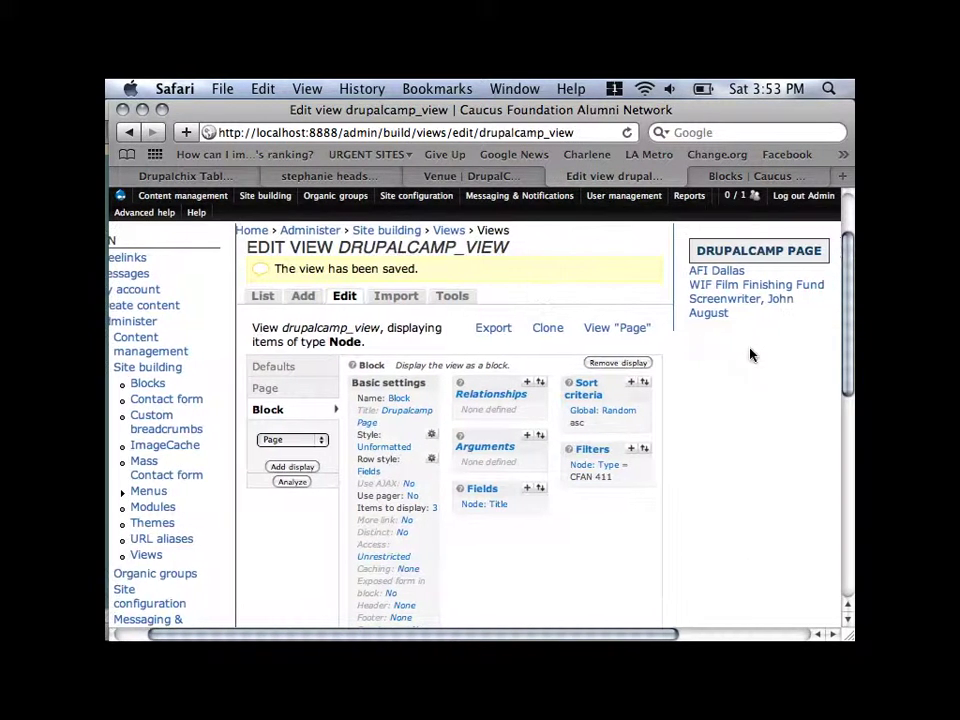
key(super+r)
key(super+r)
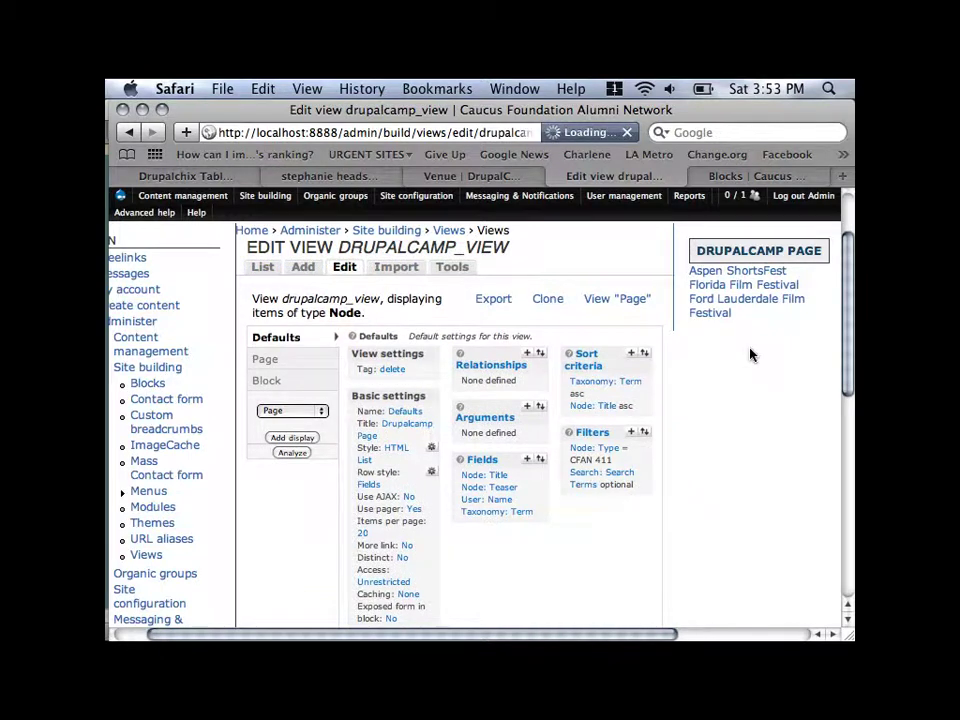
key(super+r)
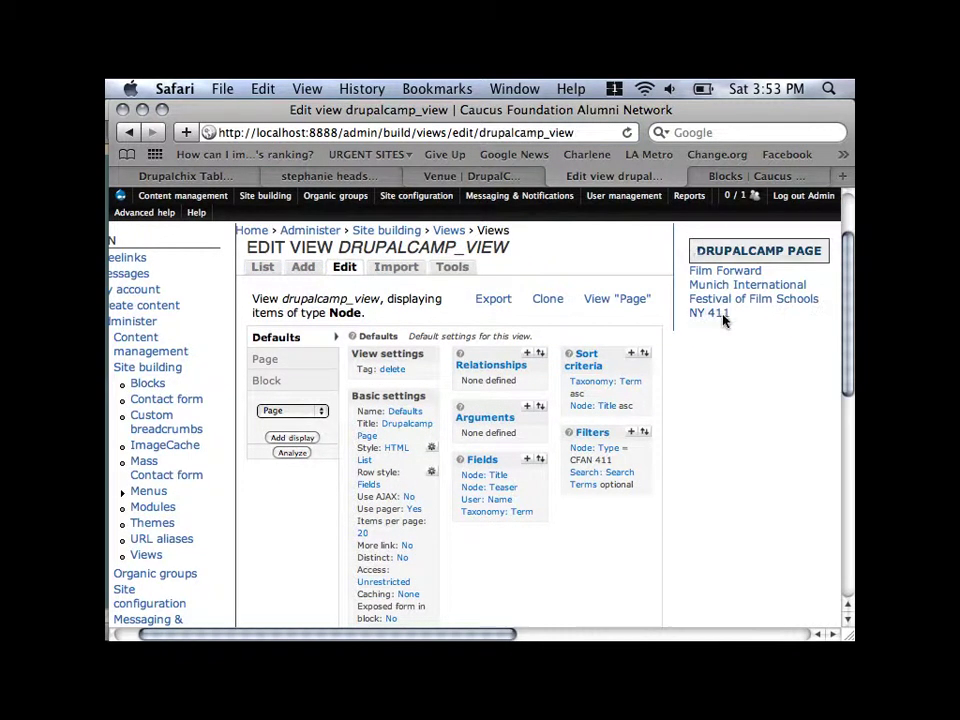
key(super+r)
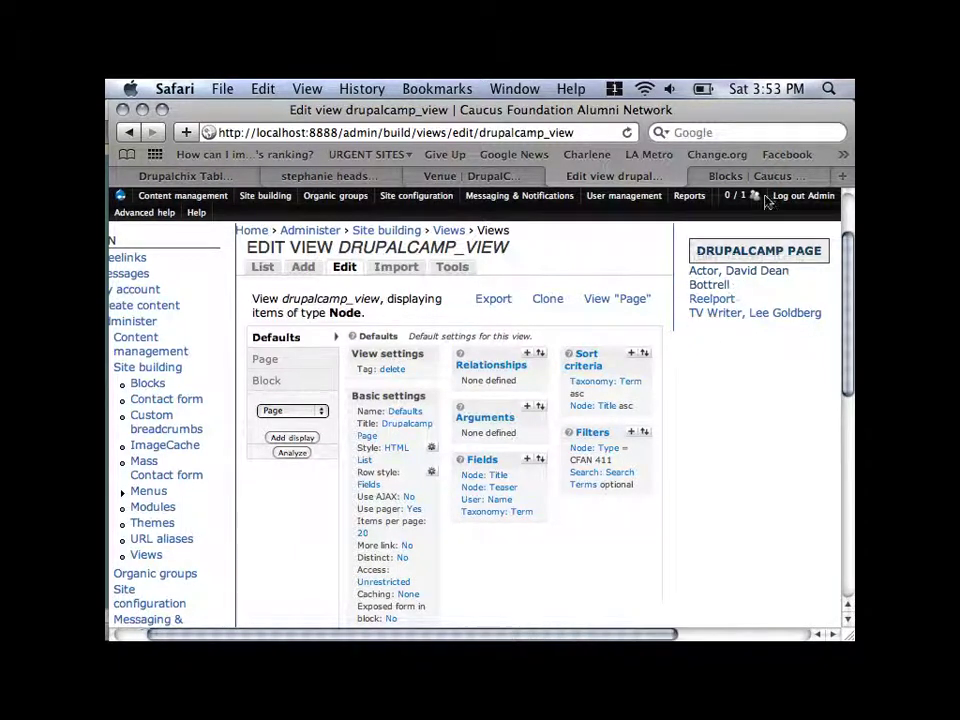
Reposition and widen the browser window, and reload the view's edit page once more
drag(770, 113, 675, 113)
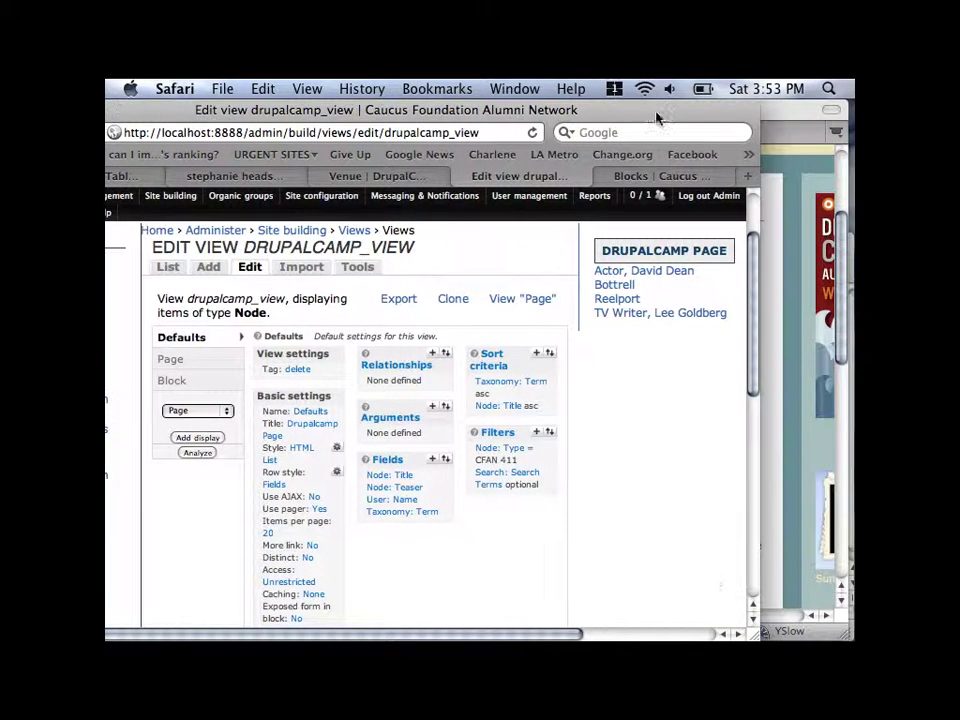
drag(757, 636, 815, 636)
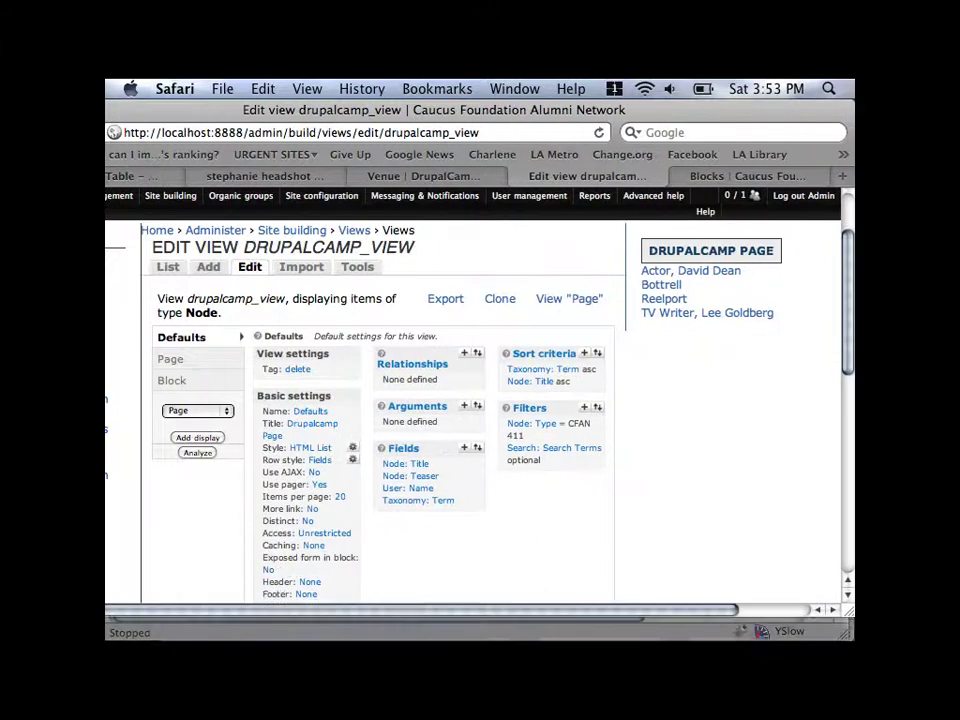
drag(467, 124, 529, 118)
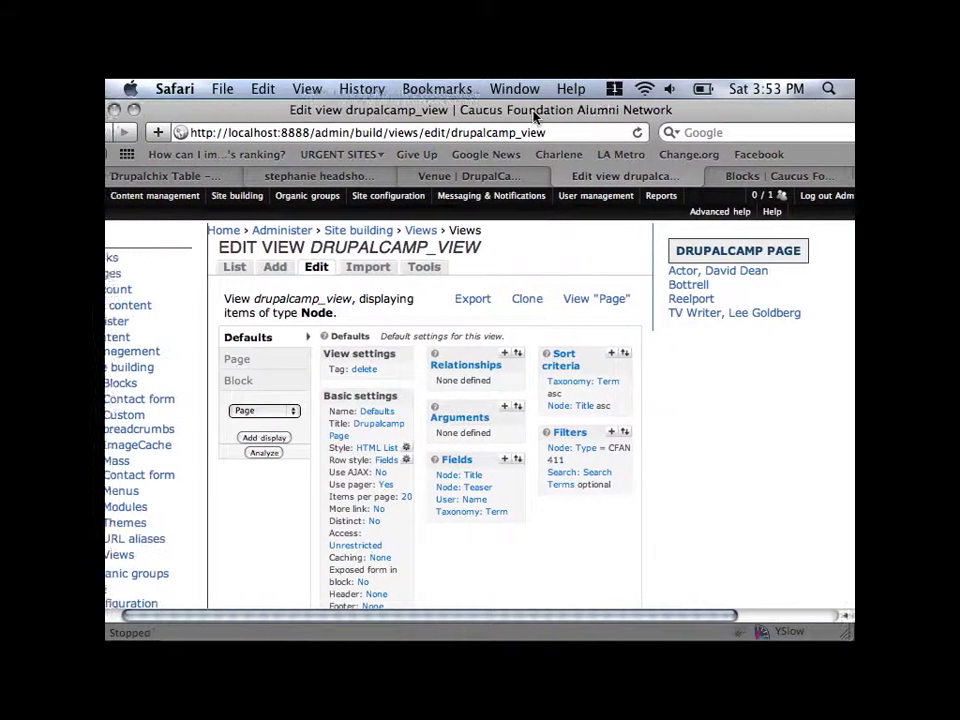
click(632, 132)
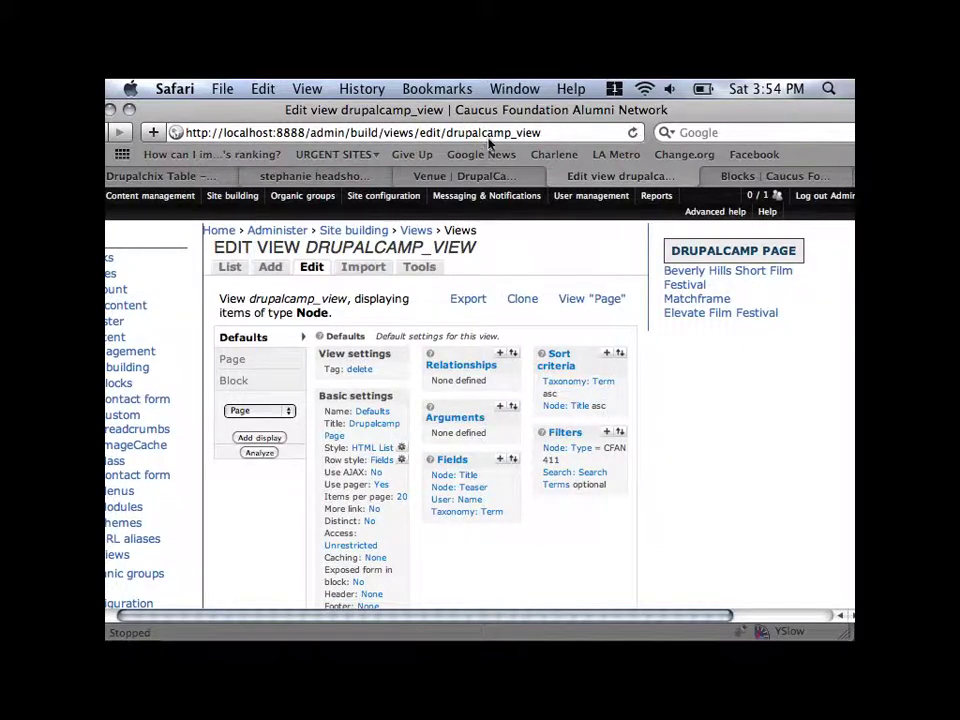
Add a second Block display to drupalcamp_view
click(245, 381)
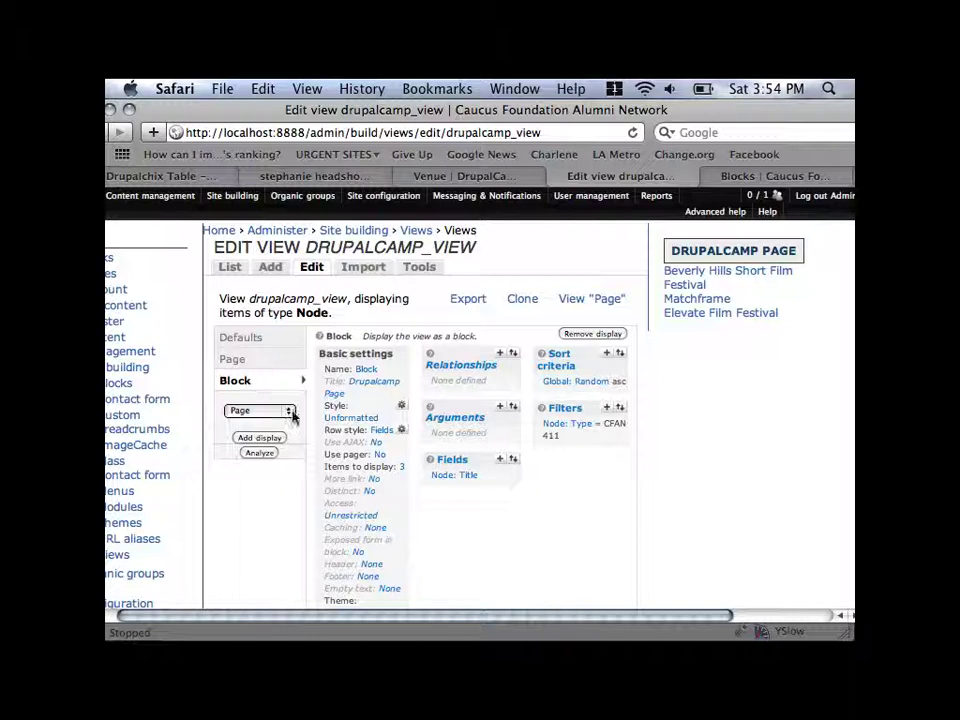
scroll(486, 494, down, 3)
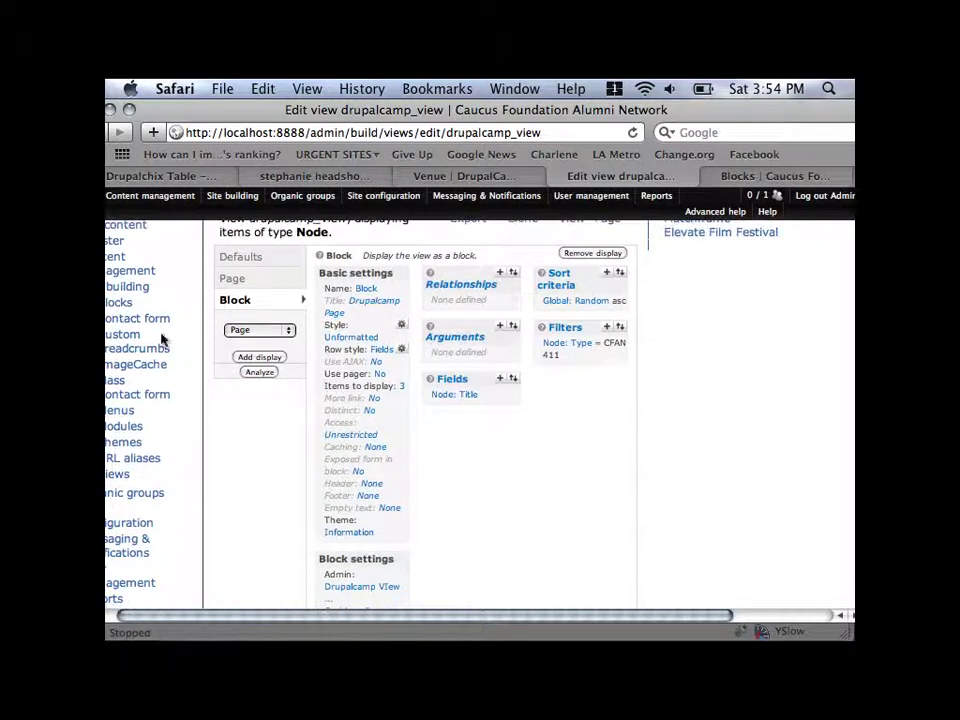
click(260, 329)
click(250, 293)
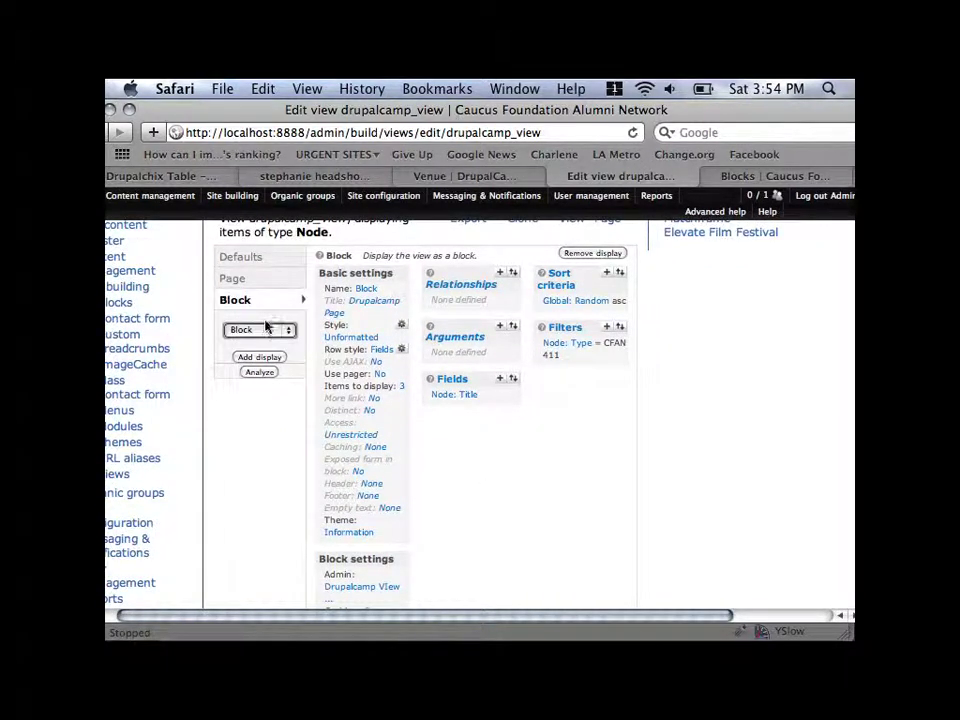
click(260, 358)
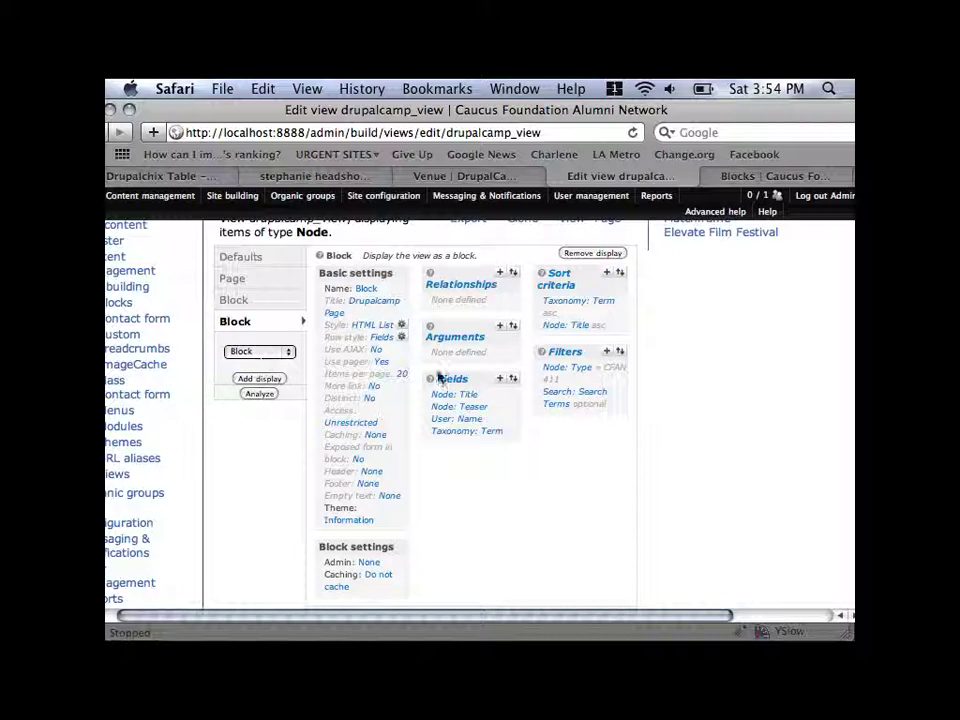
Override the filters of the second Block display and remove both the Node: Type and Search Terms filters
click(621, 356)
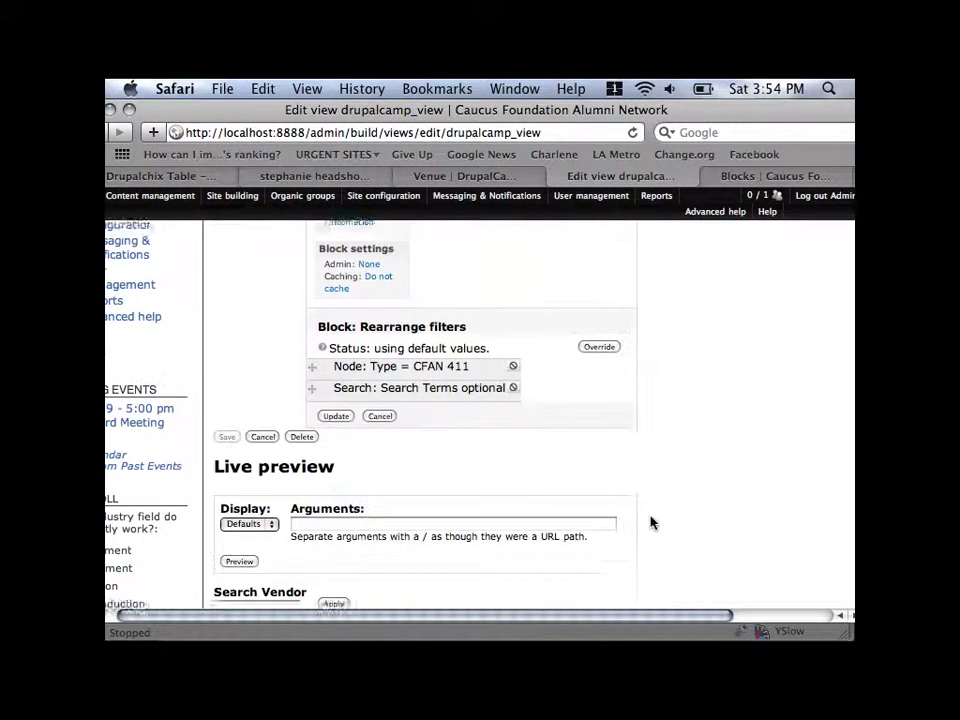
click(598, 369)
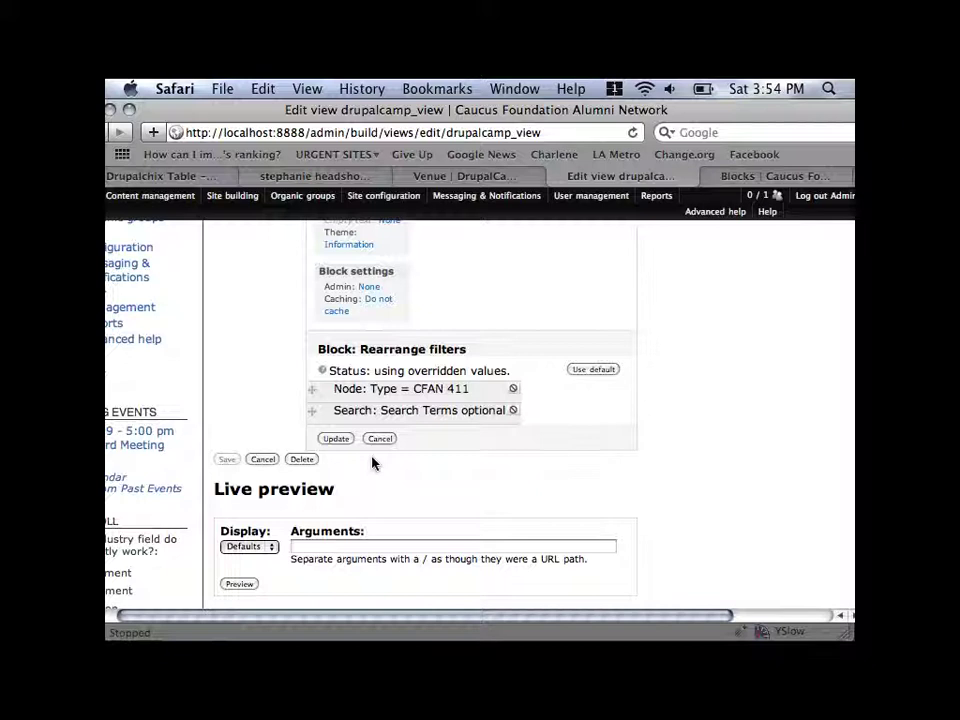
click(513, 388)
click(513, 390)
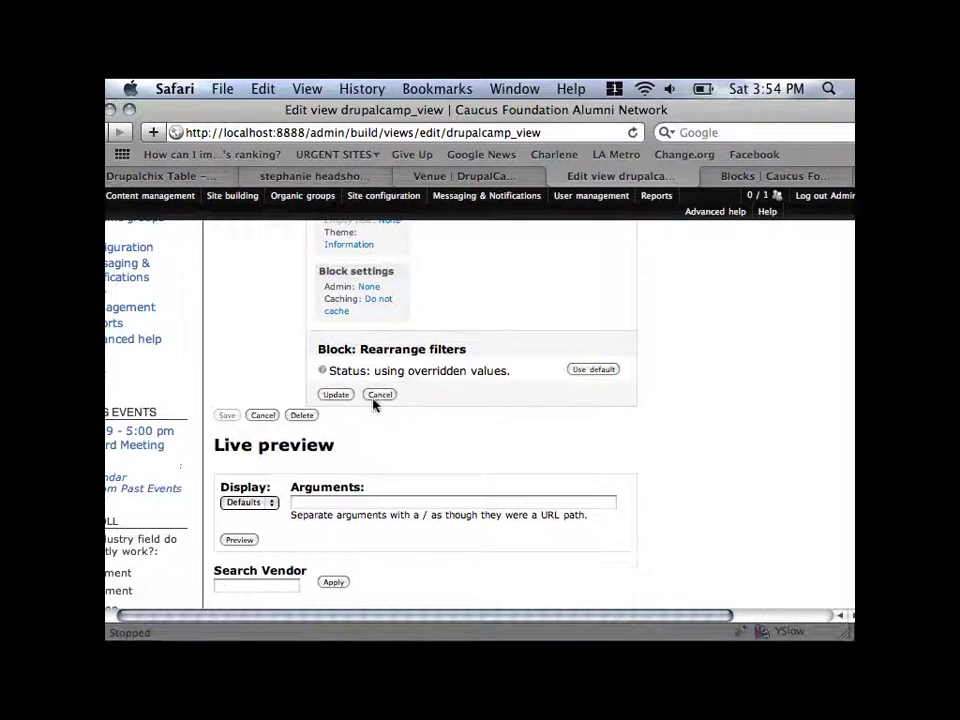
click(334, 395)
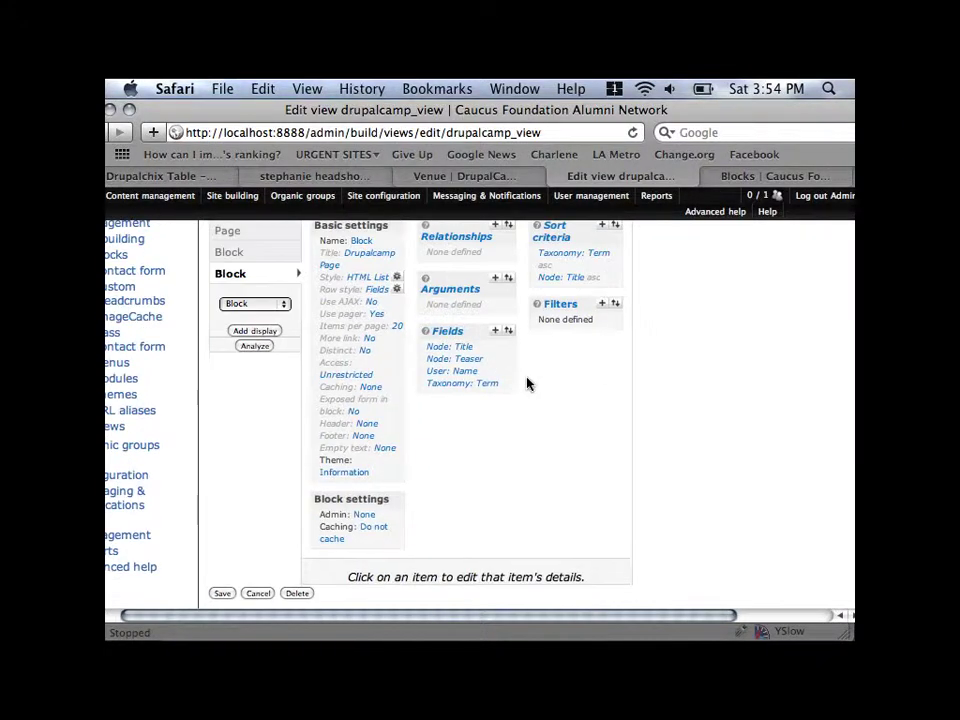
Add a Node: Type filter from the Node group to the second Block display
click(603, 304)
click(330, 395)
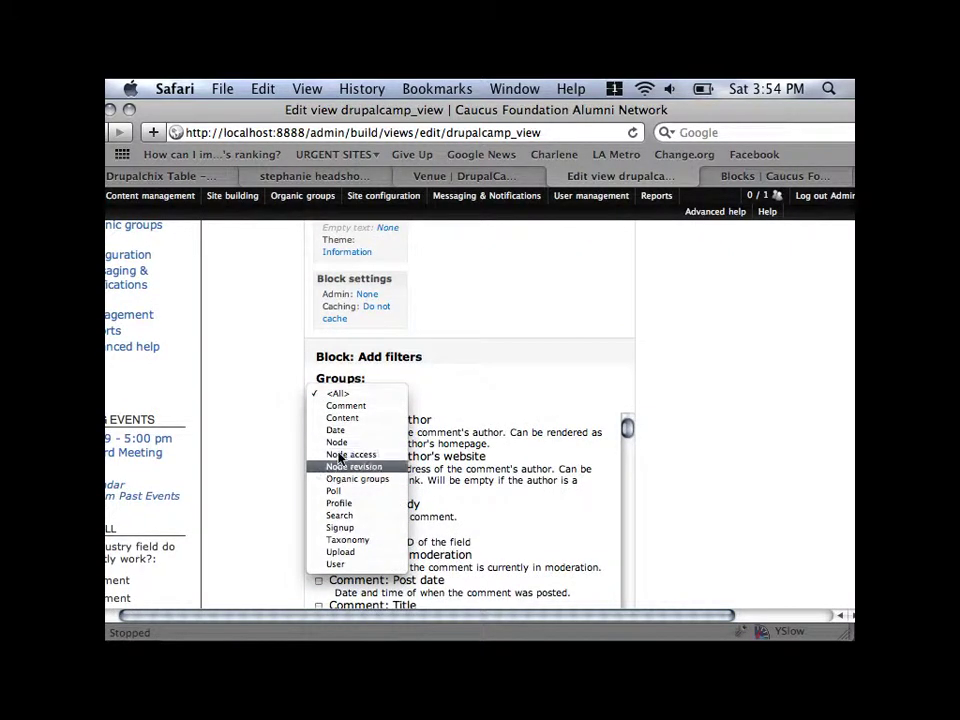
click(338, 442)
scroll(470, 492, down, 10)
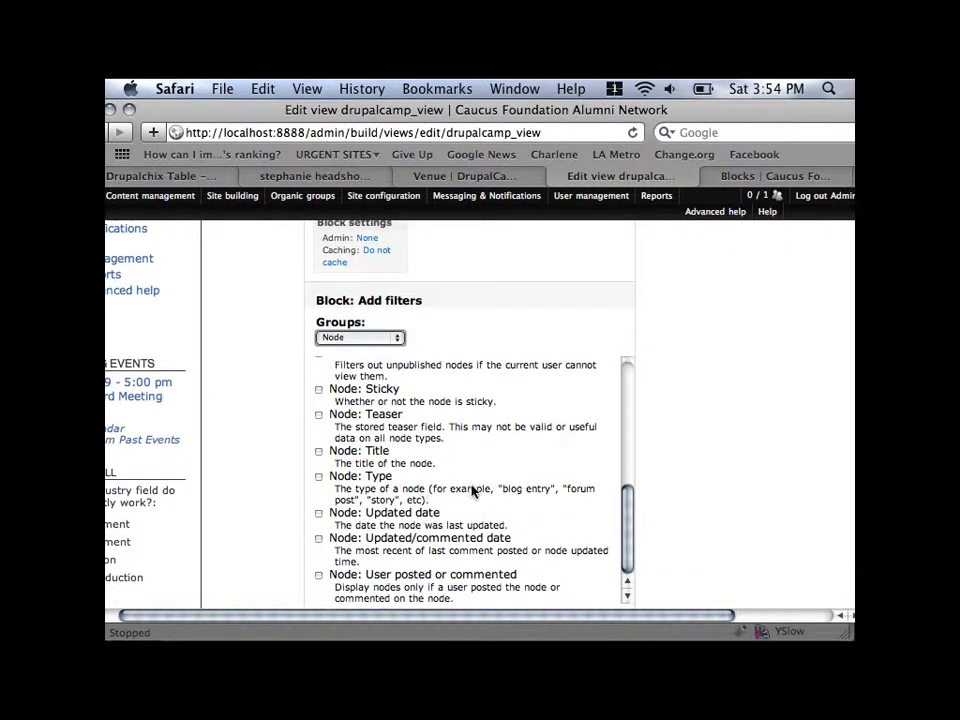
click(318, 477)
scroll(350, 500, down, 5)
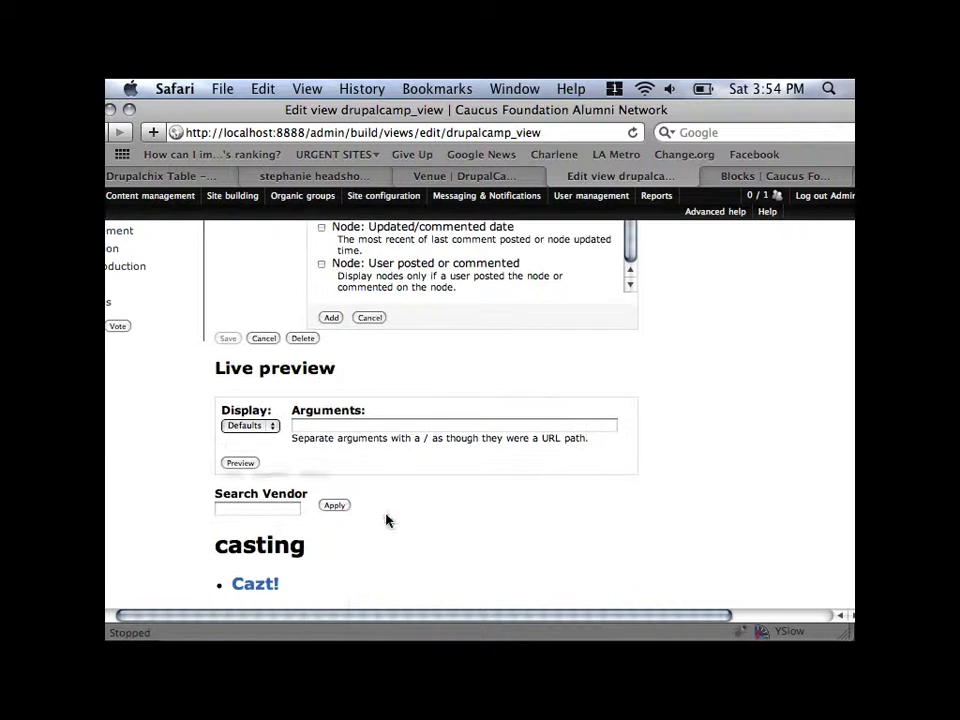
click(331, 318)
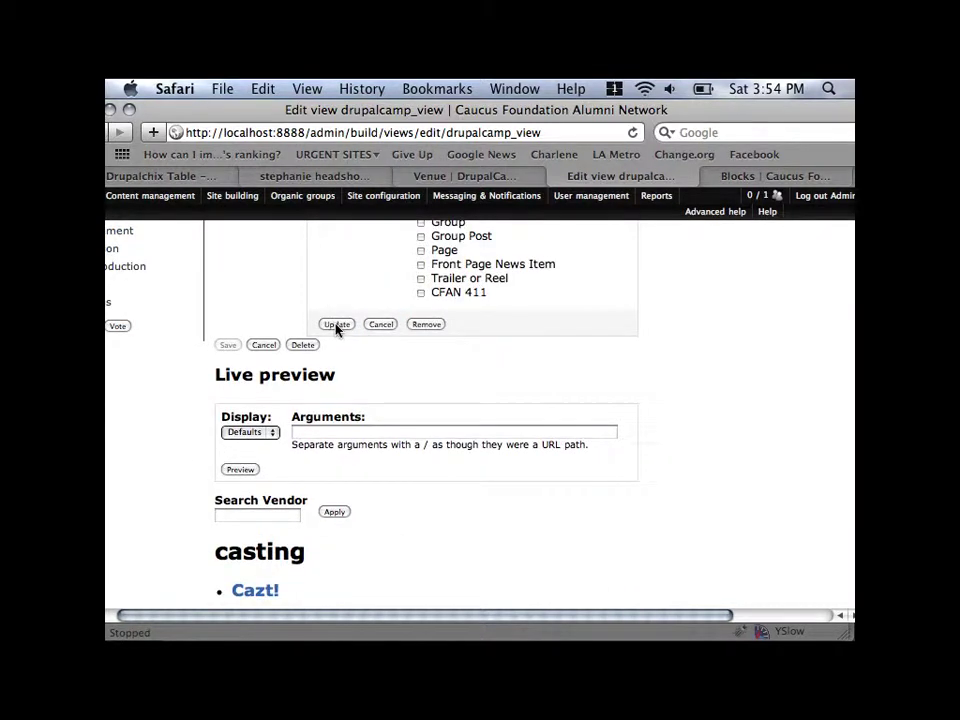
Restrict the Node: Type filter to Images for Drupalcamp and update the display
scroll(336, 330, up, 3)
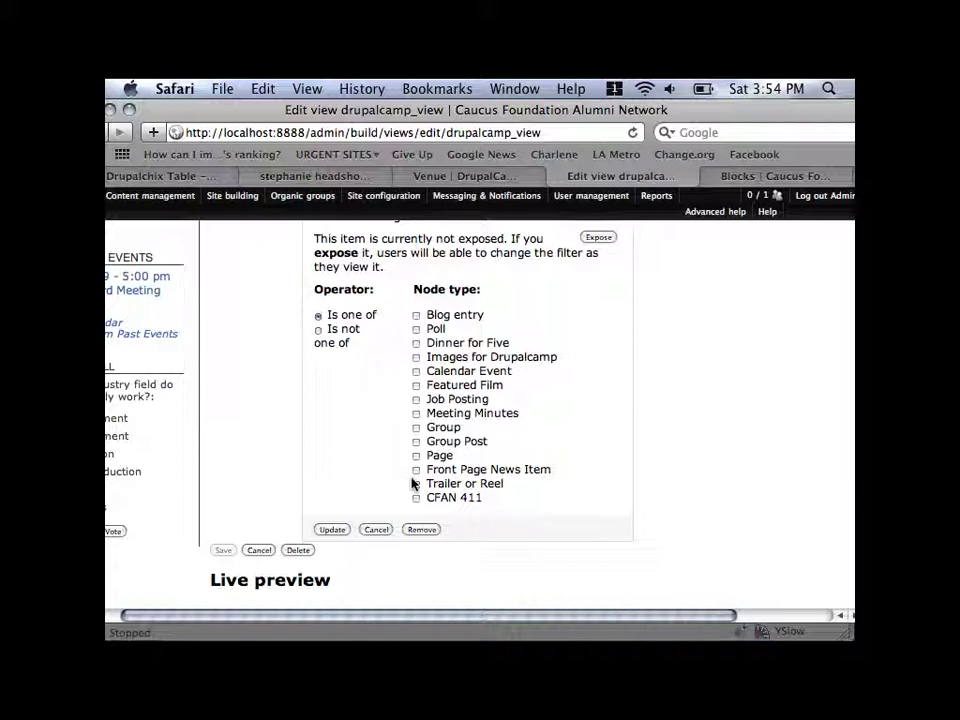
click(418, 362)
click(333, 530)
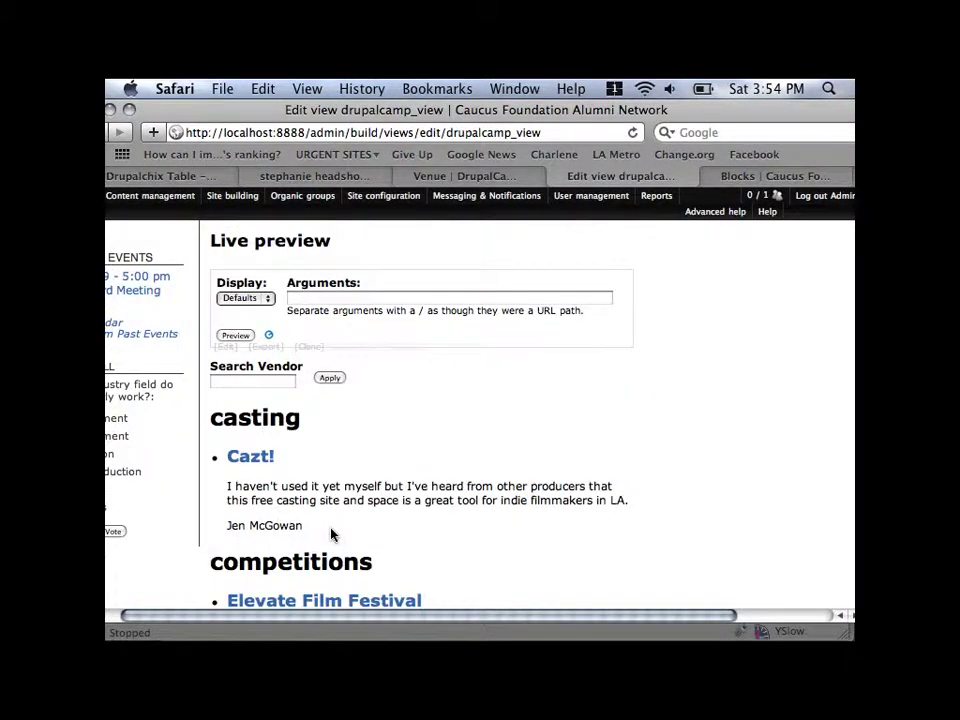
scroll(397, 428, up, 1)
scroll(399, 428, up, 10)
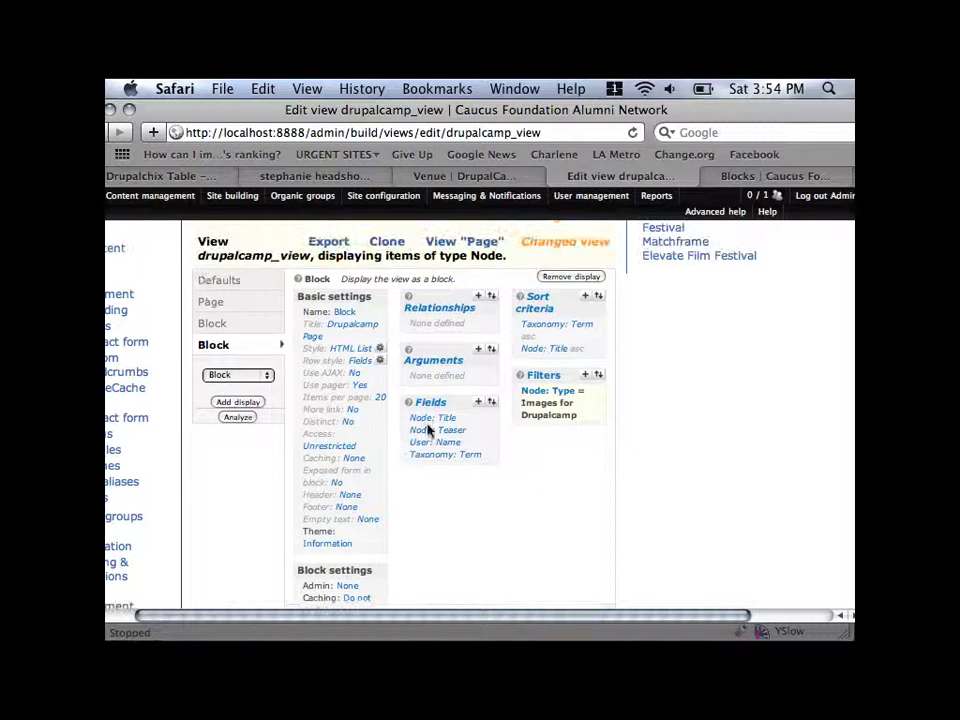
Override the second Block display's fields and remove Node: Title, Node: Teaser, User: Name and Taxonomy: Term
click(478, 402)
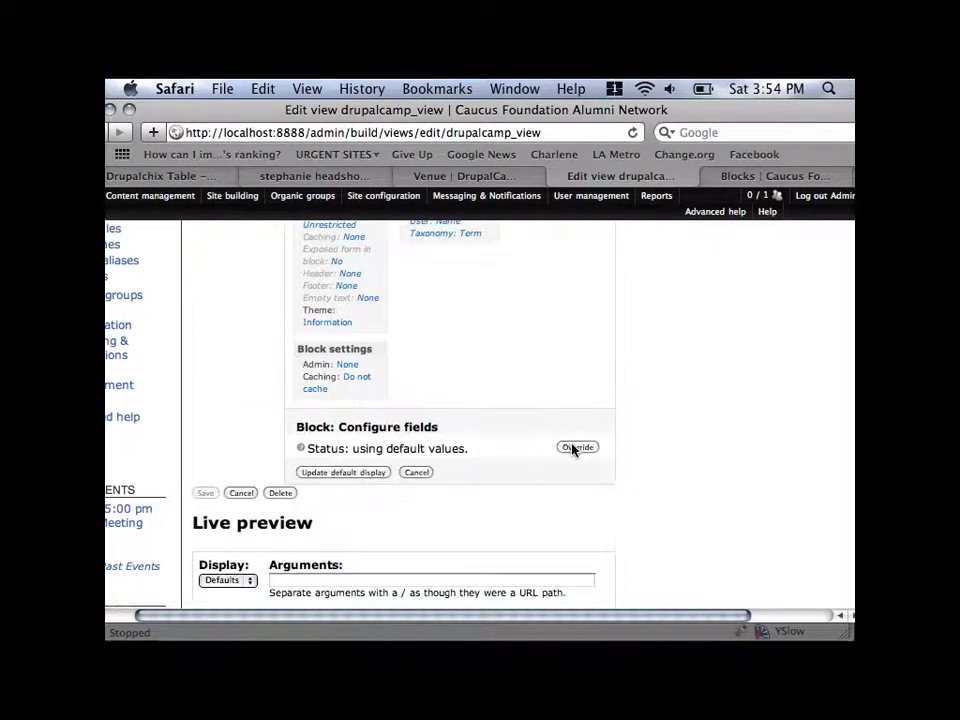
click(575, 448)
scroll(540, 380, up, 3)
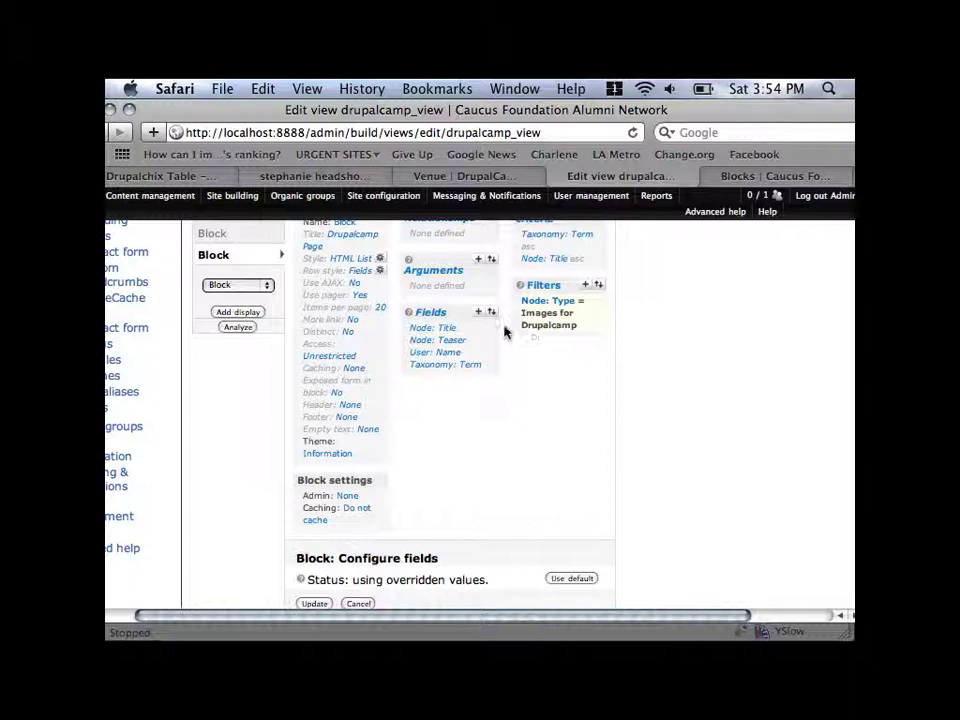
click(491, 312)
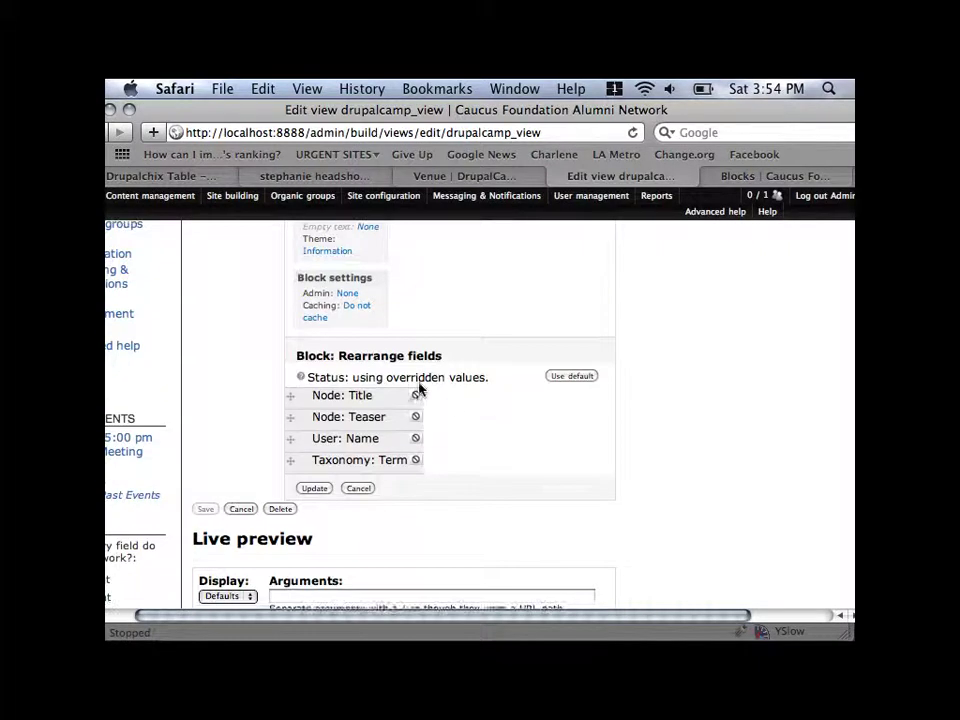
click(415, 395)
click(416, 395)
click(416, 395)
click(416, 395)
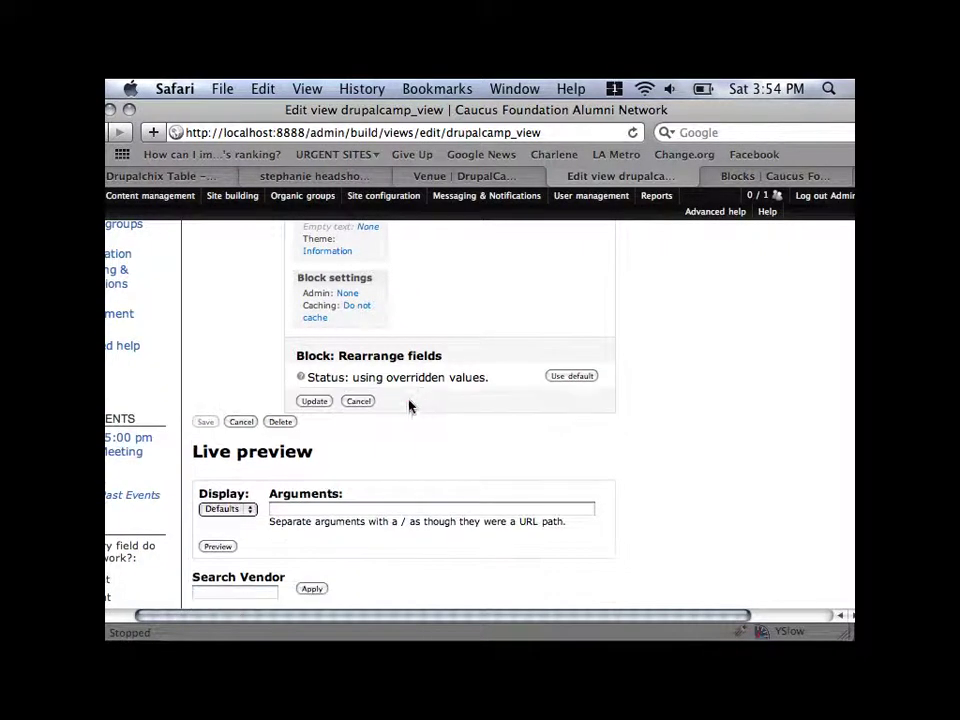
click(320, 402)
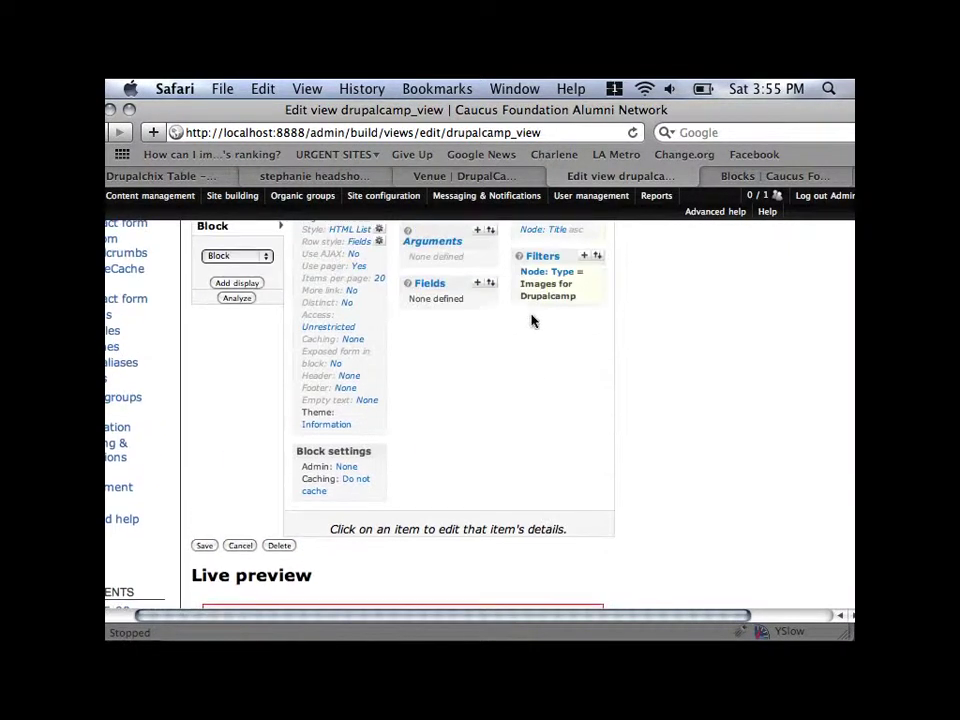
click(479, 286)
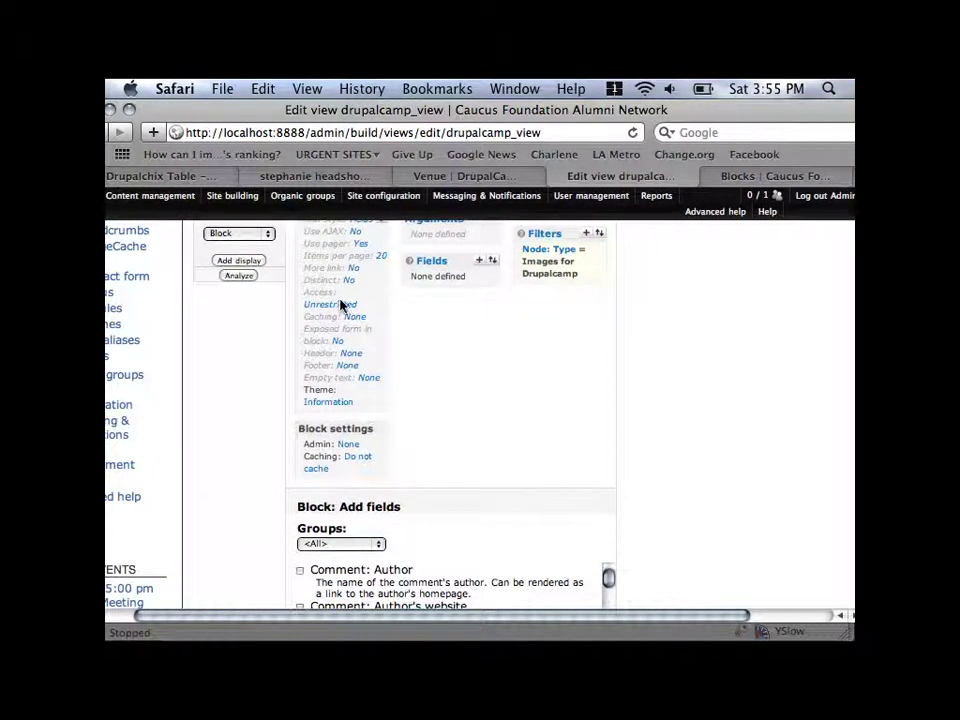
click(340, 305)
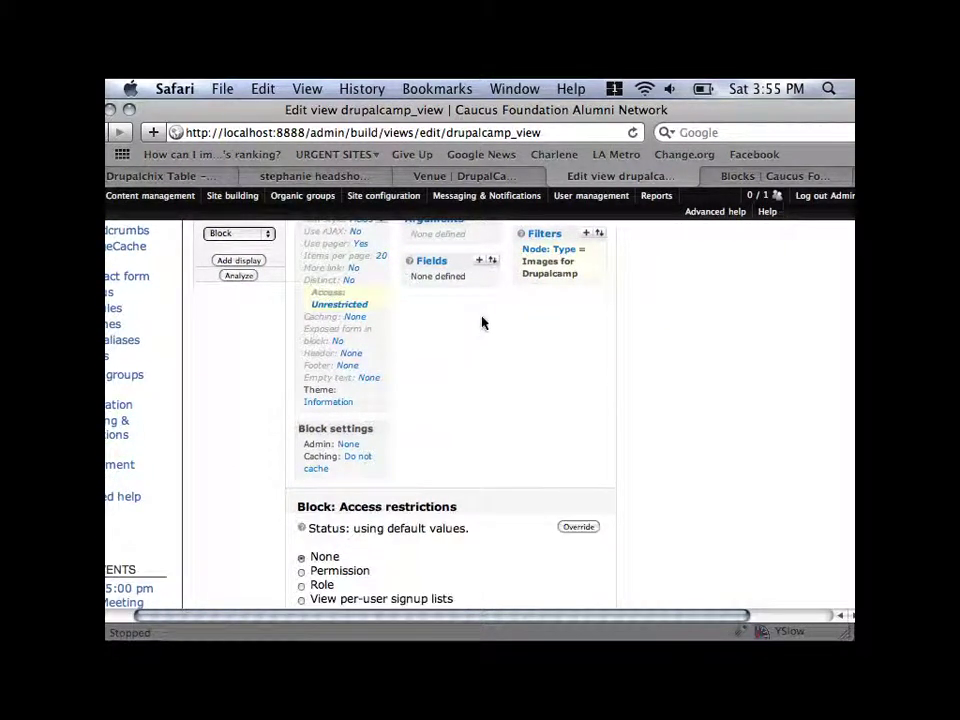
scroll(524, 482, down, 5)
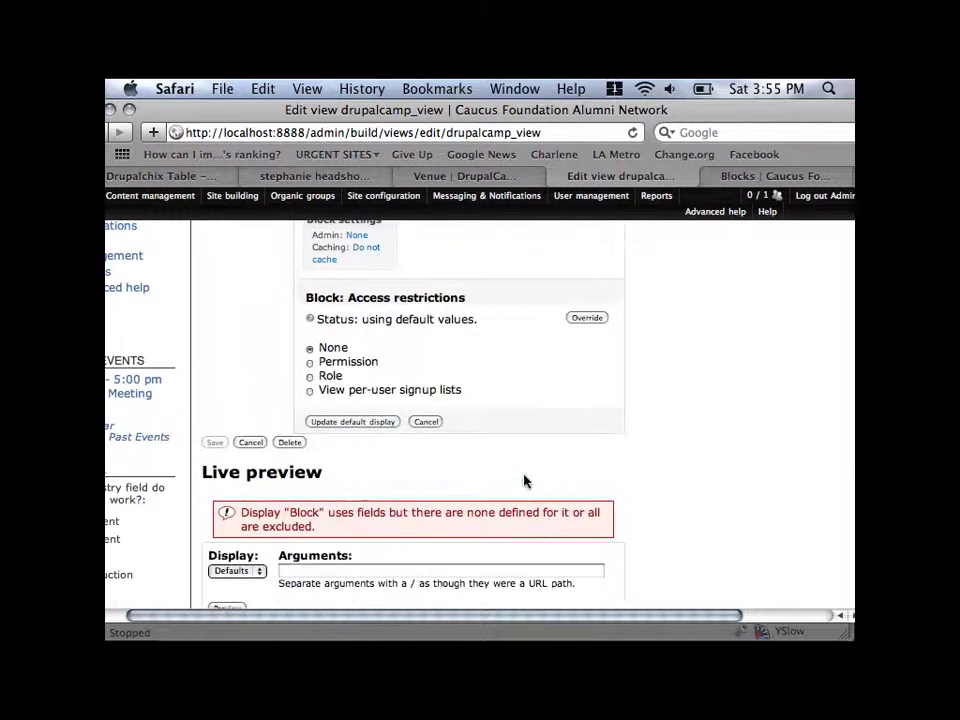
click(426, 421)
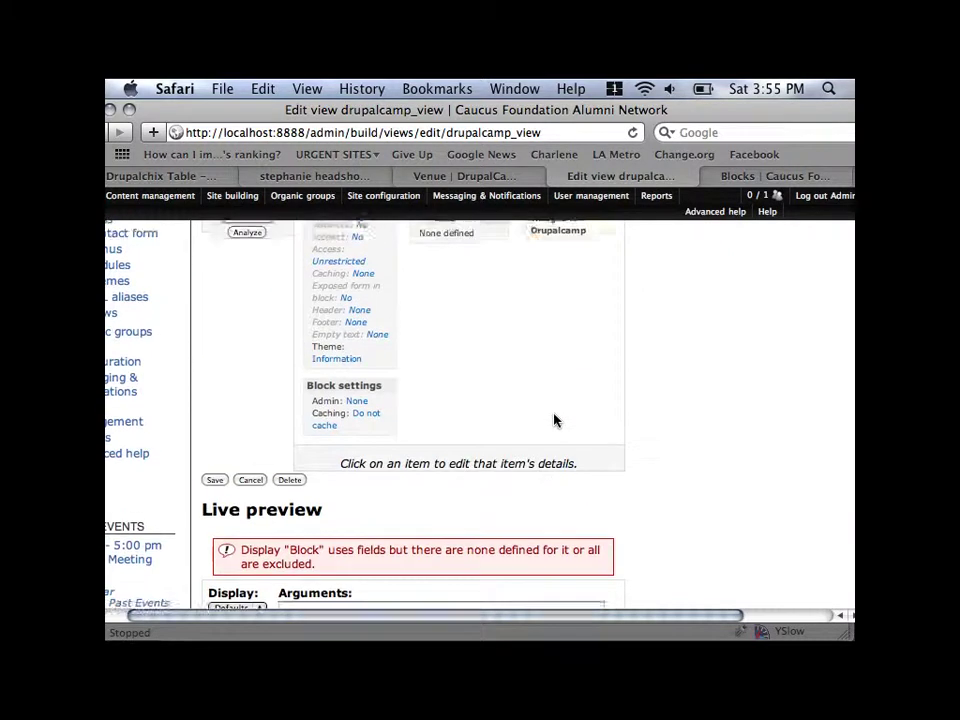
scroll(554, 421, up, 4)
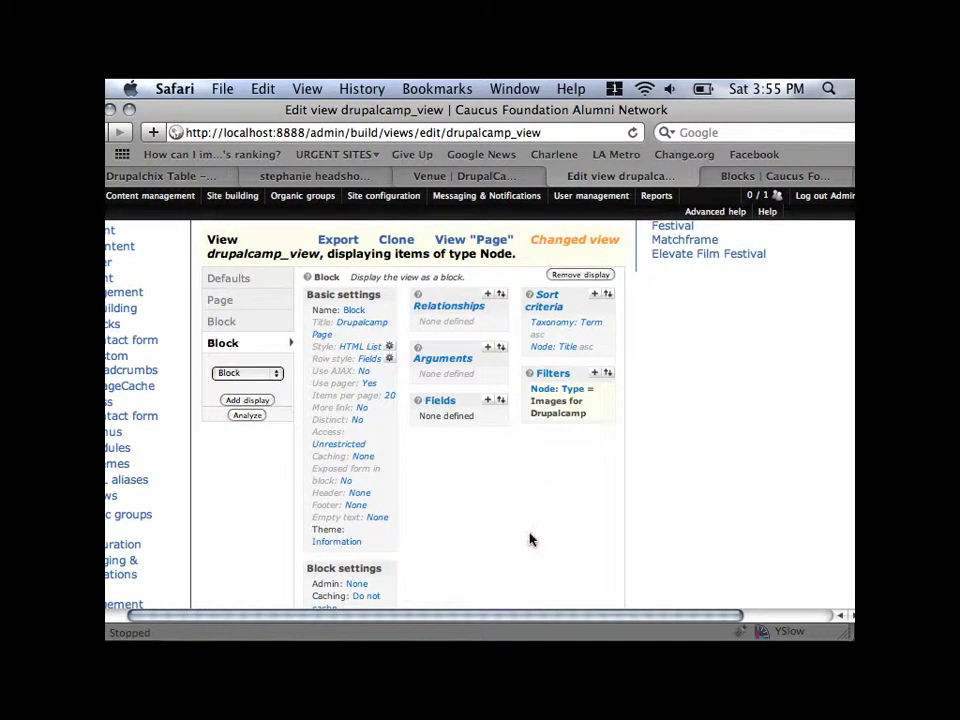
scroll(531, 540, down, 4)
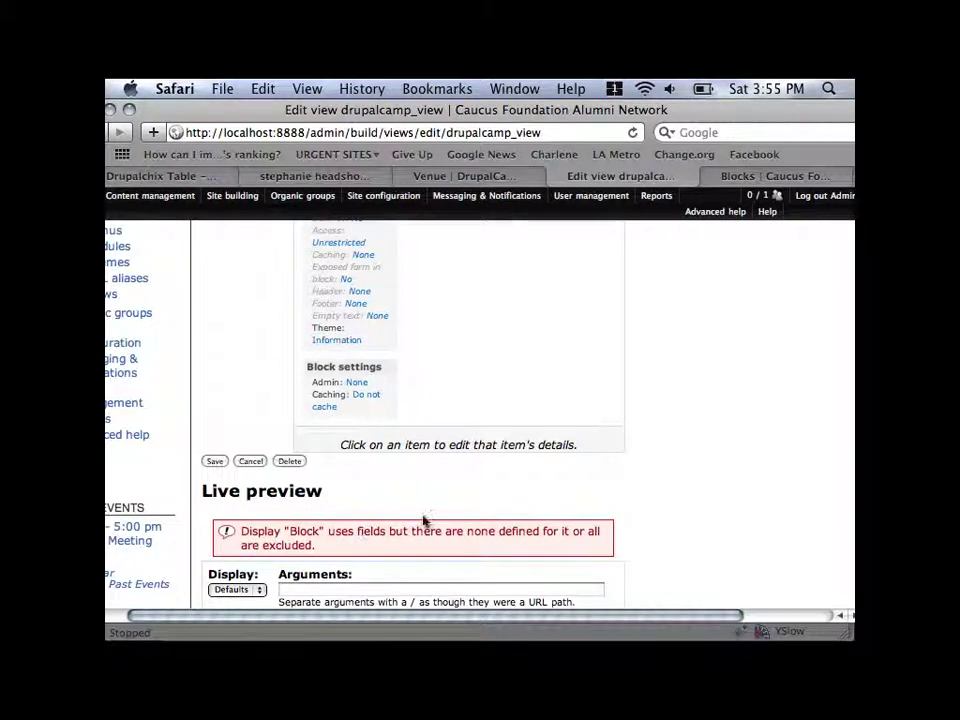
scroll(506, 552, down, 2)
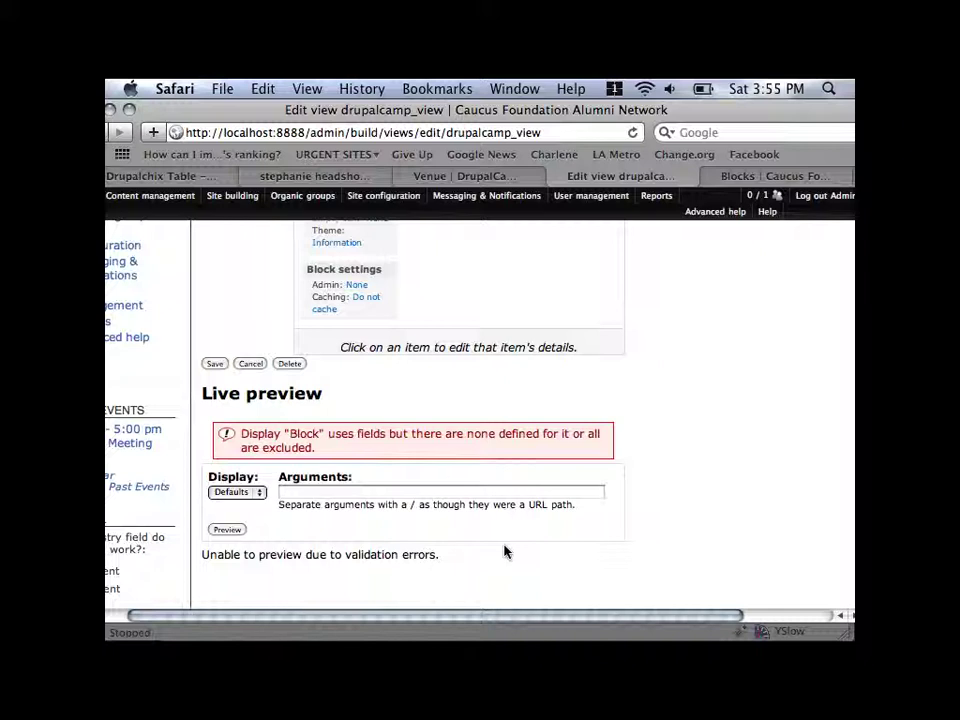
scroll(506, 552, up, 5)
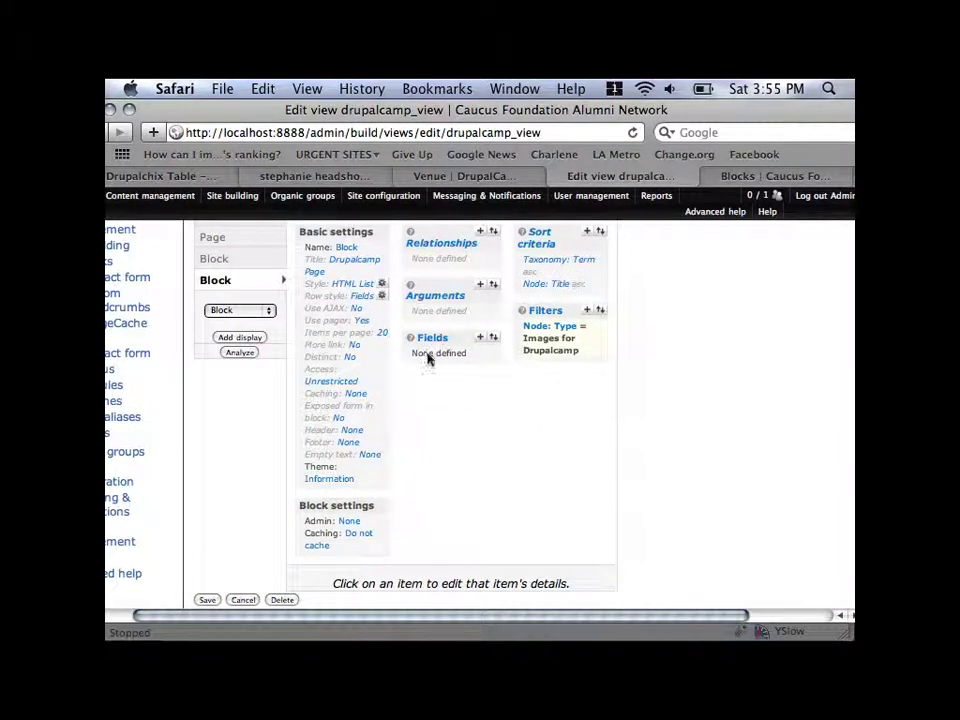
Add the Content: image (field_drupalimage) field from the Content group to the second Block display
click(481, 339)
scroll(484, 348, down, 5)
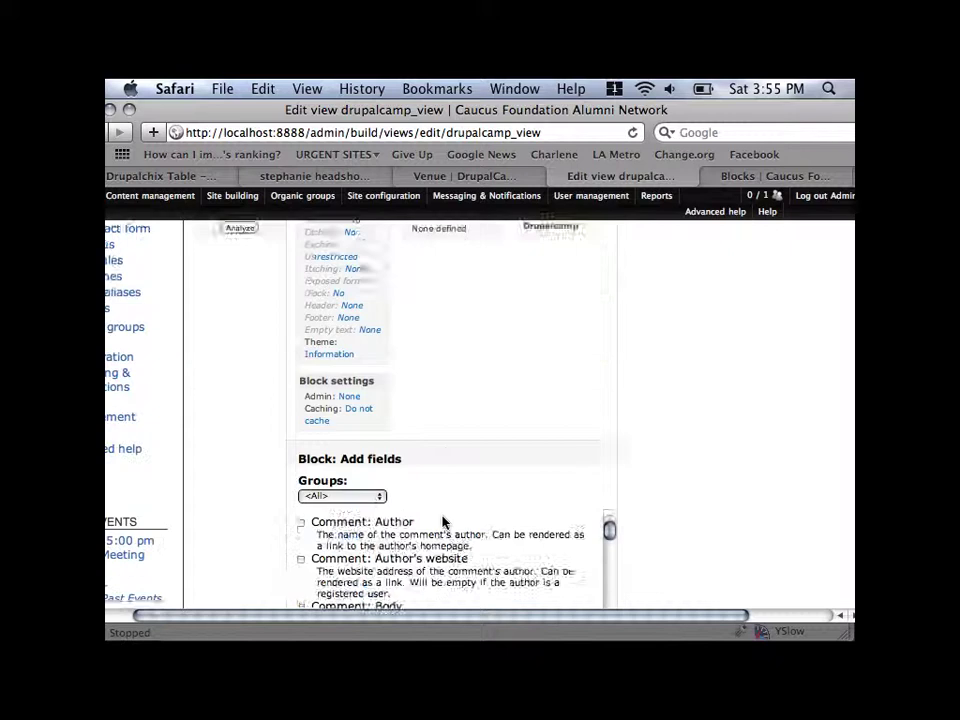
click(371, 467)
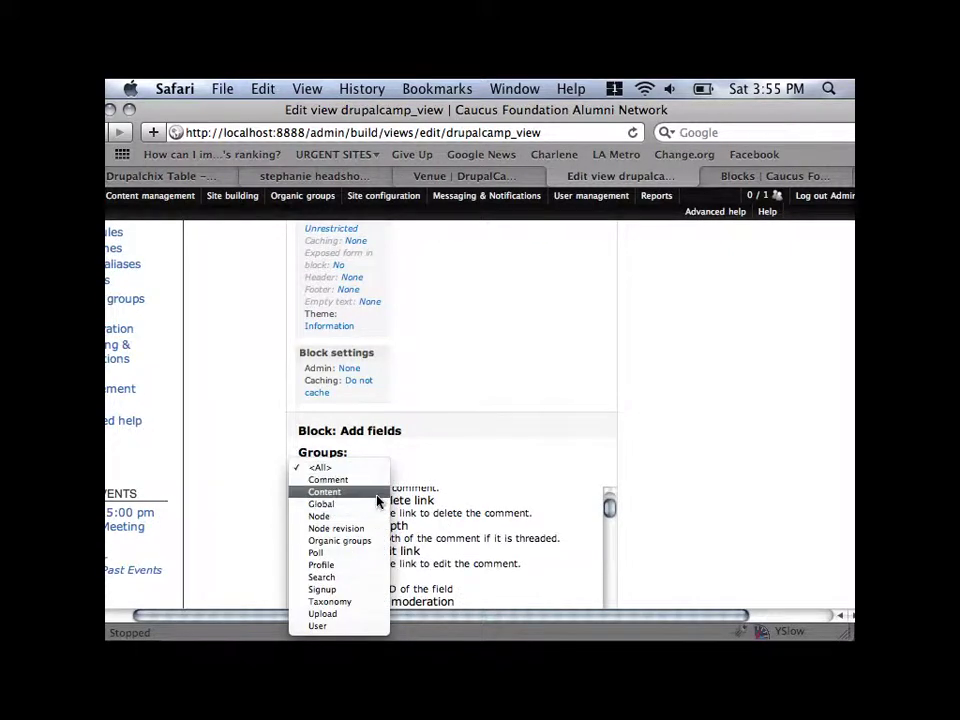
click(378, 492)
scroll(709, 409, up, 5)
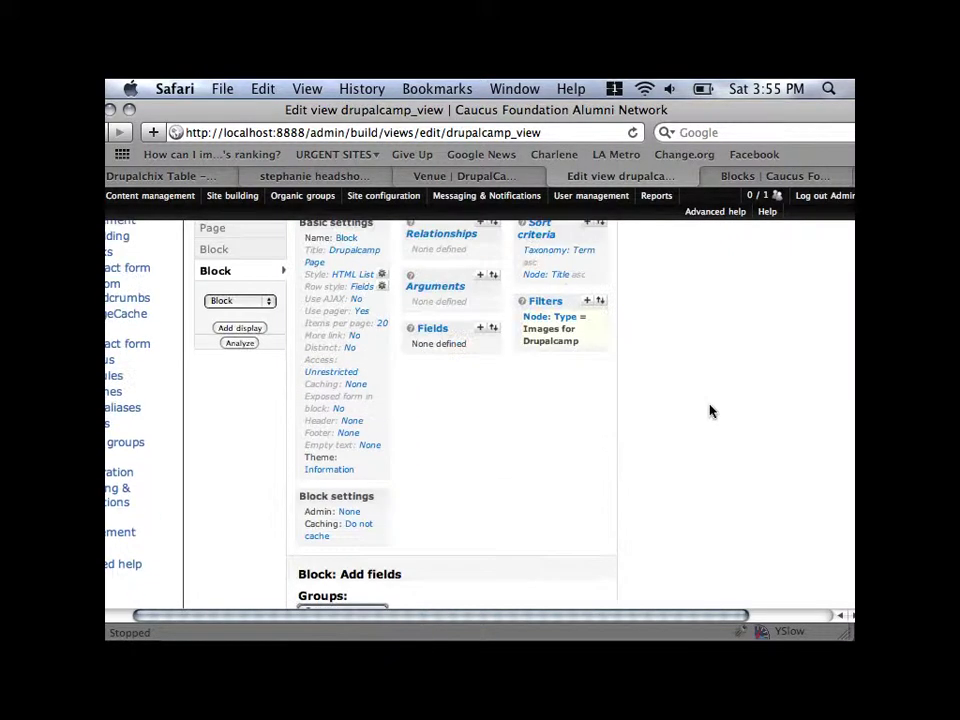
scroll(710, 410, down, 10)
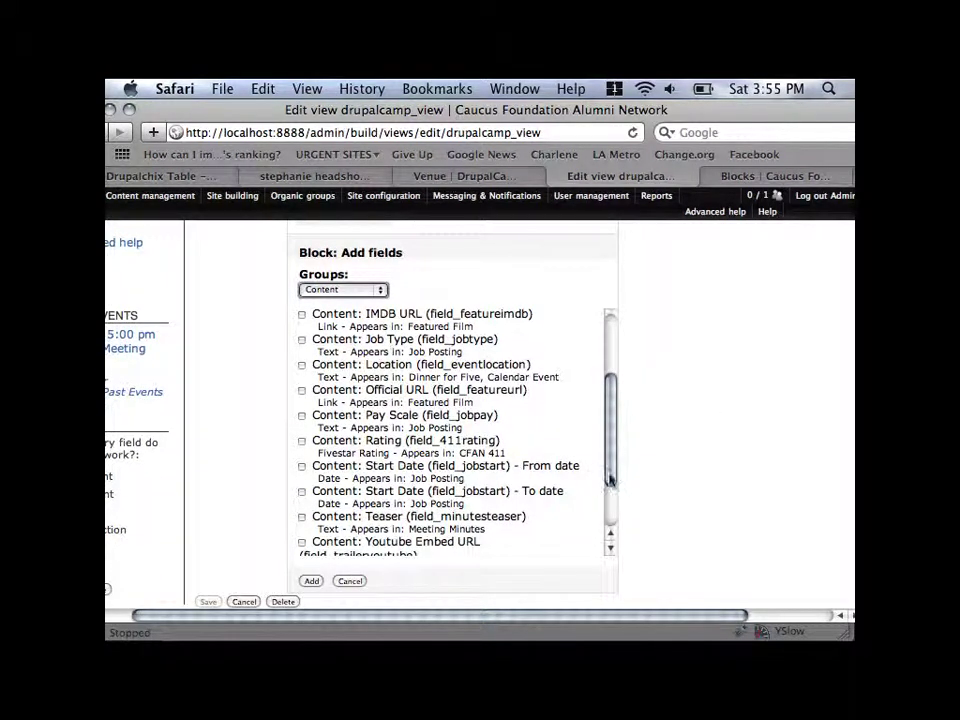
drag(610, 480, 610, 522)
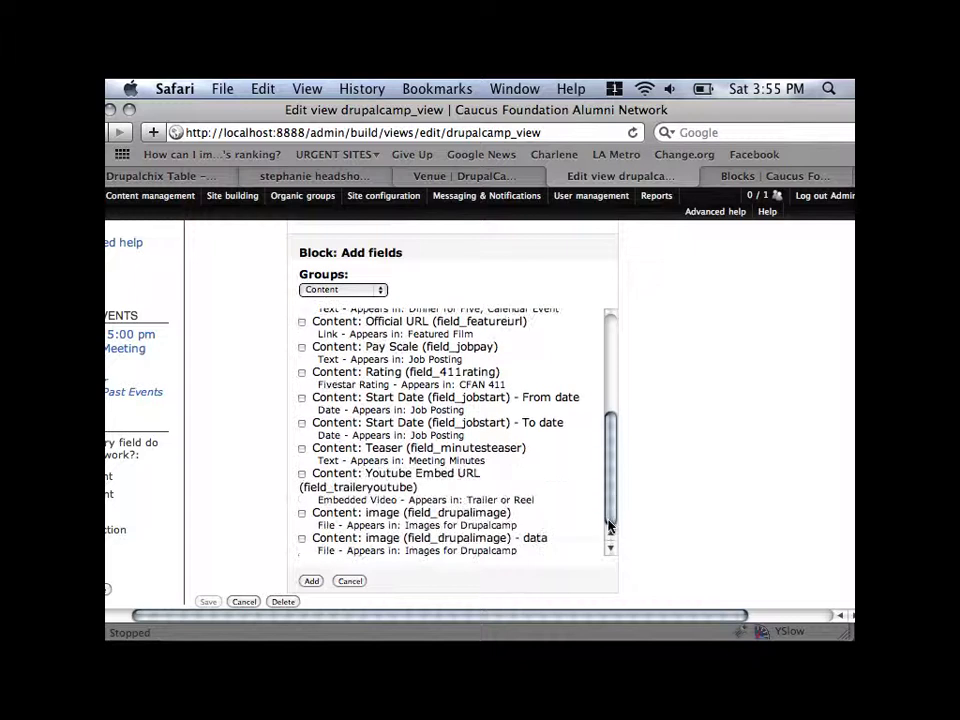
click(302, 514)
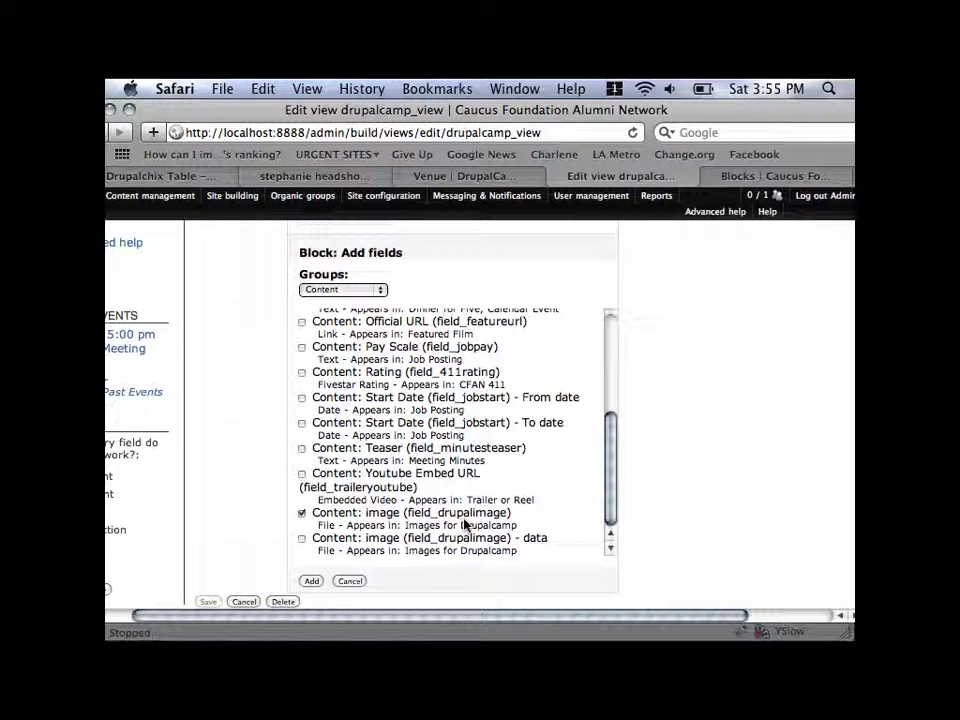
click(312, 581)
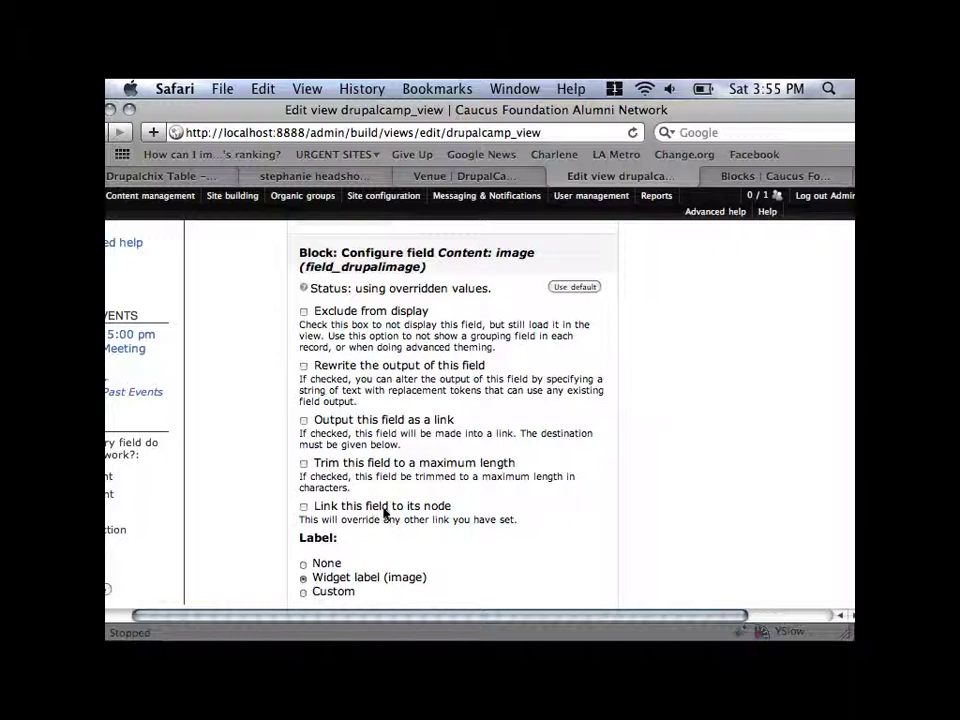
Set the image field's label to None and its format to Image, and update the field
scroll(385, 513, down, 1)
click(303, 522)
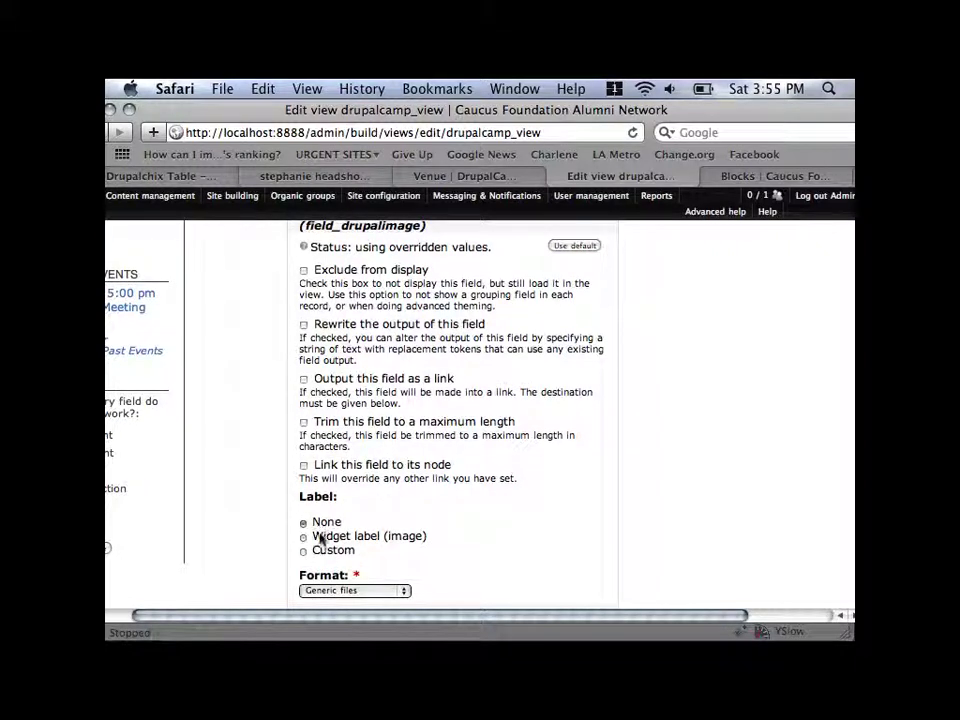
click(344, 592)
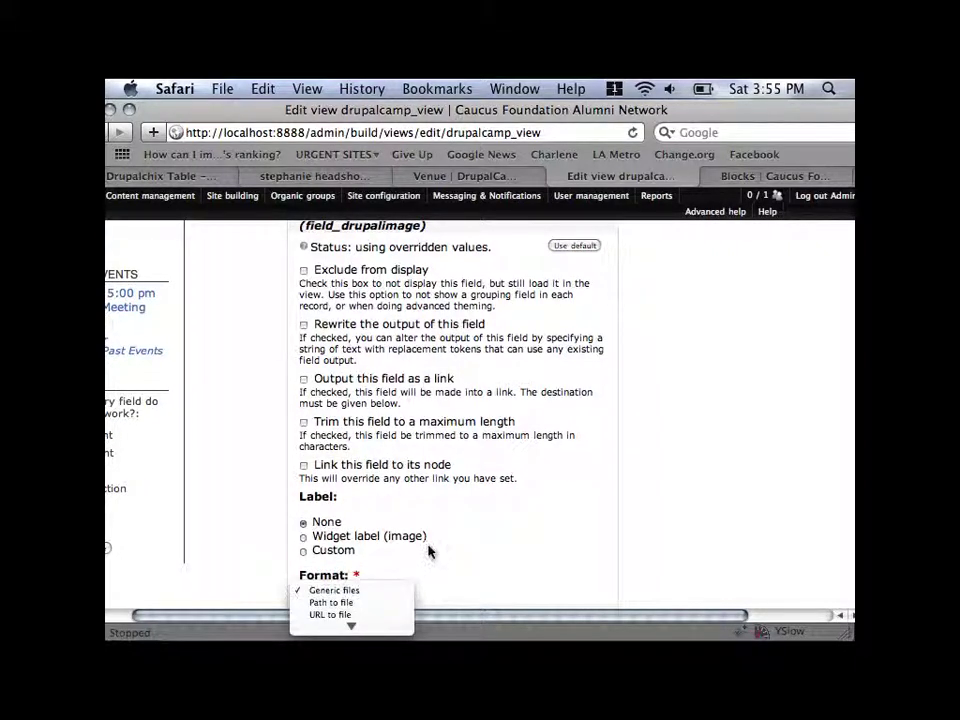
click(515, 576)
scroll(523, 568, down, 4)
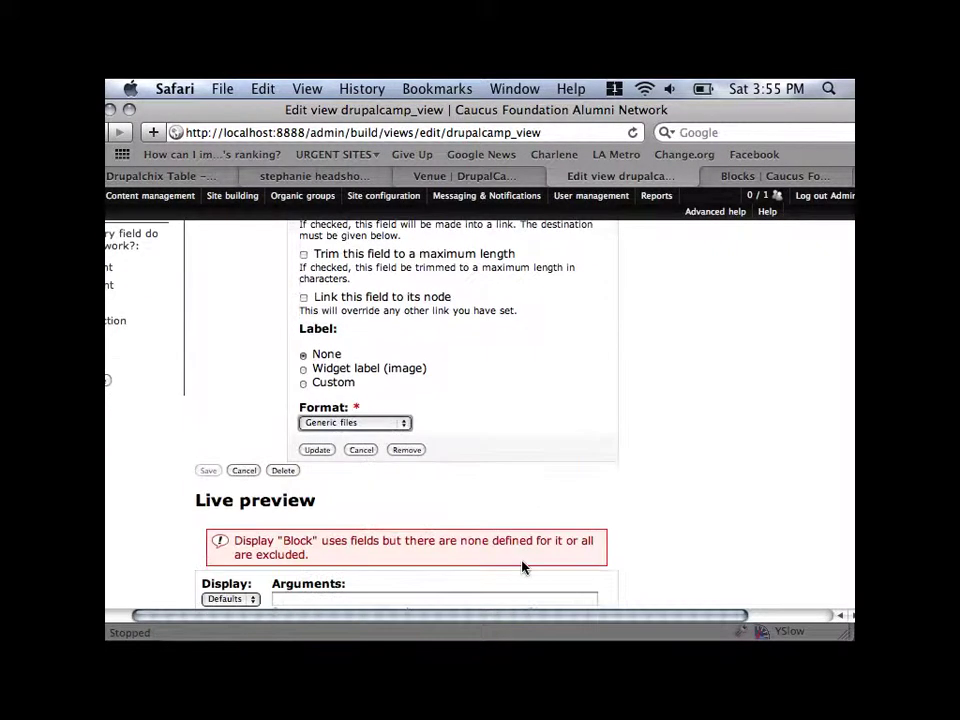
click(363, 424)
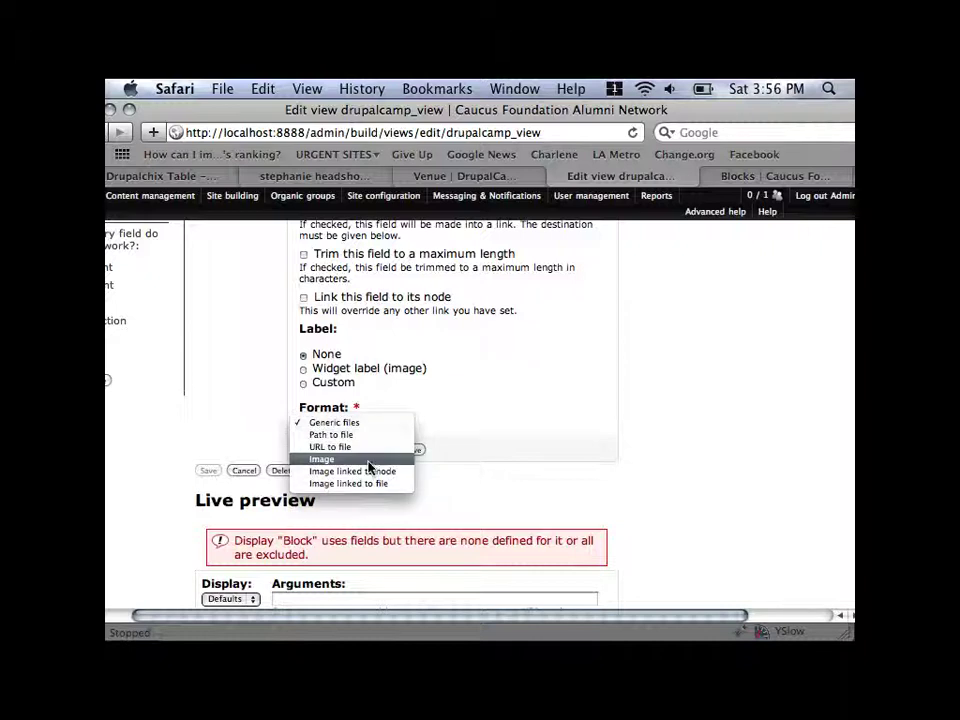
click(368, 462)
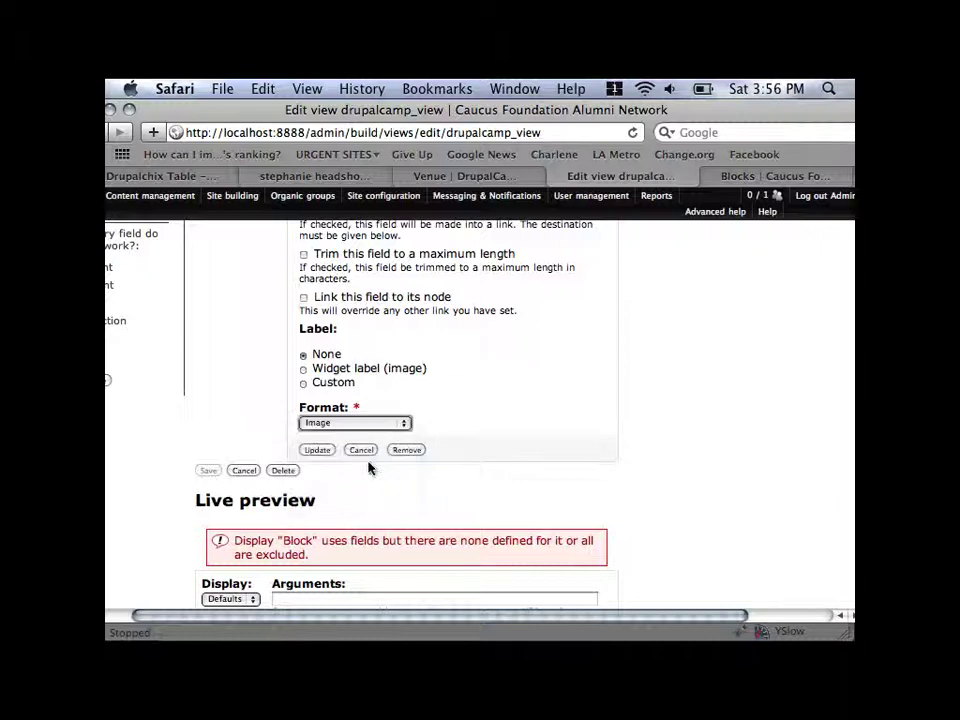
click(315, 452)
Preview the second Block display and look through the images it outputs
scroll(322, 462, up, 5)
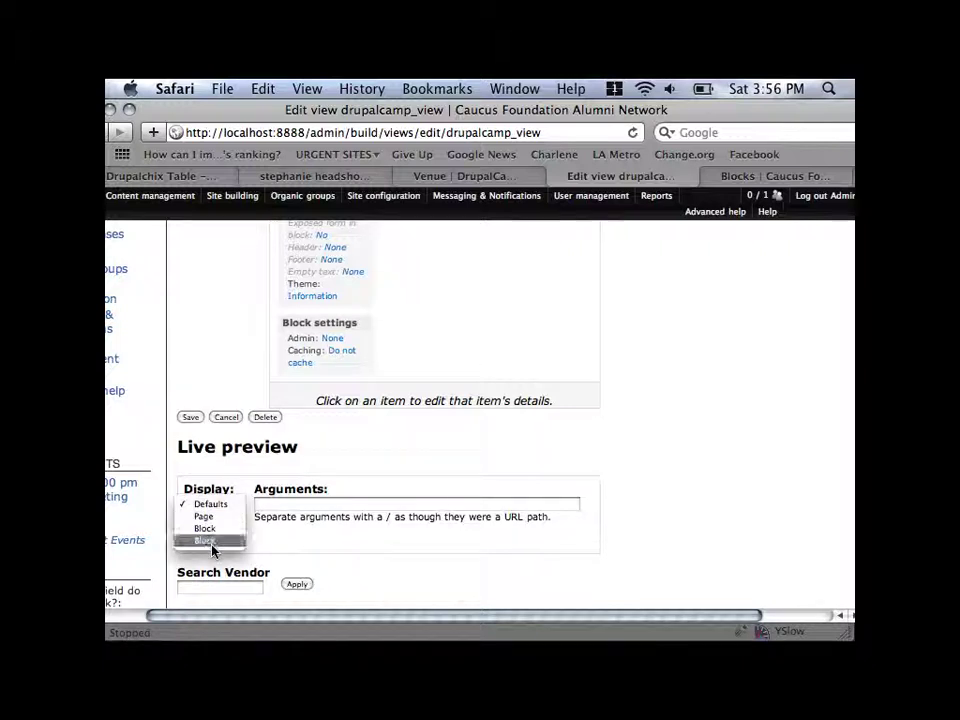
click(200, 542)
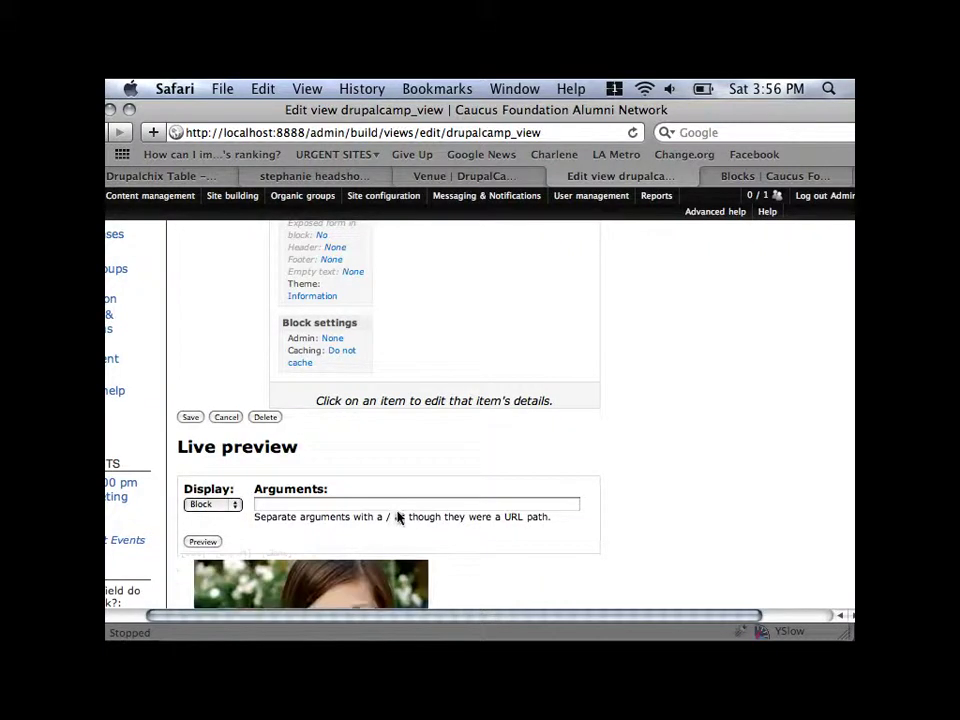
scroll(396, 517, down, 10)
scroll(449, 517, down, 15)
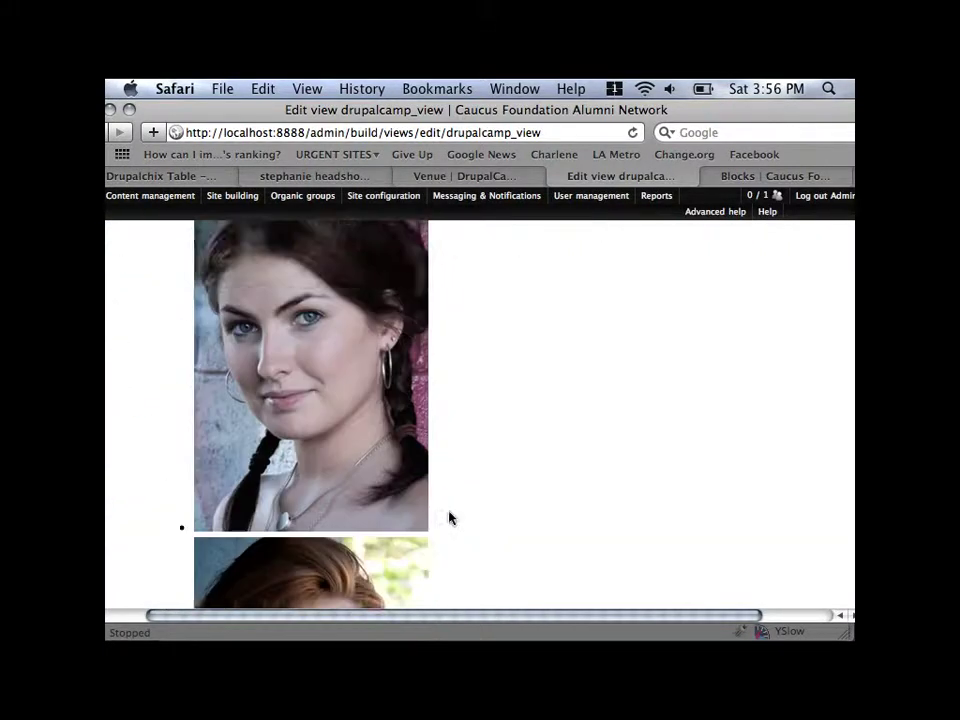
scroll(449, 517, up, 20)
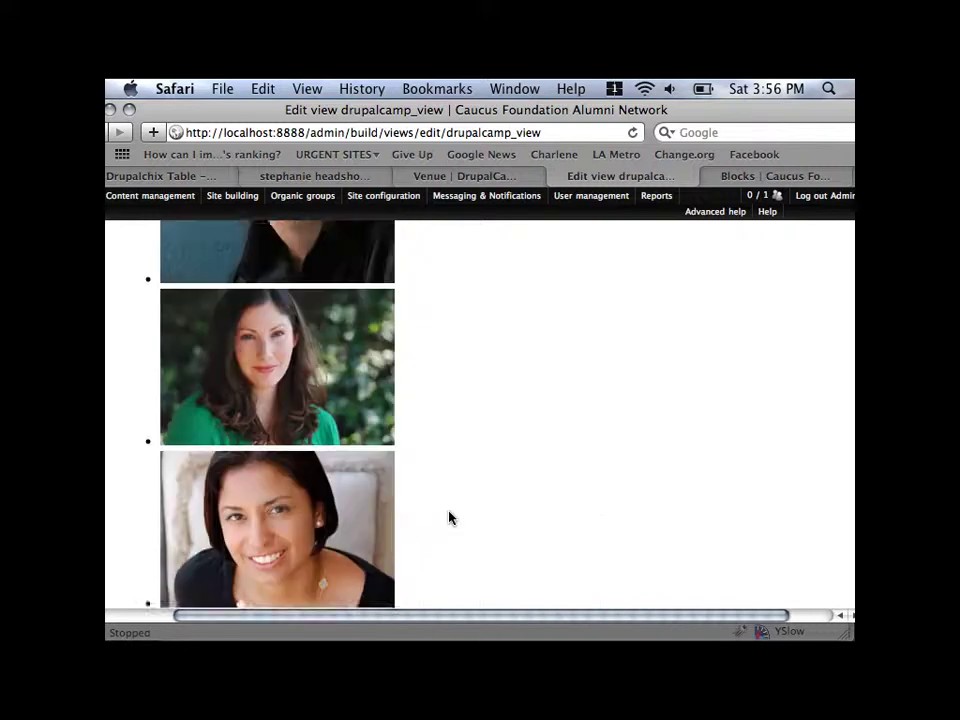
scroll(440, 515, up, 10)
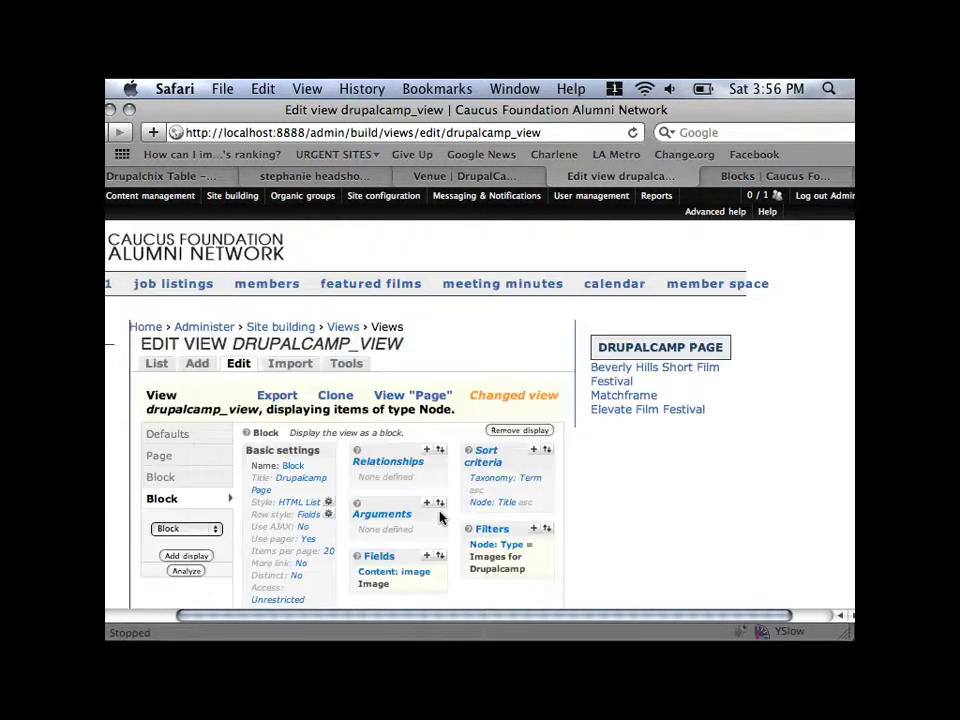
scroll(430, 515, down, 5)
scroll(428, 517, down, 15)
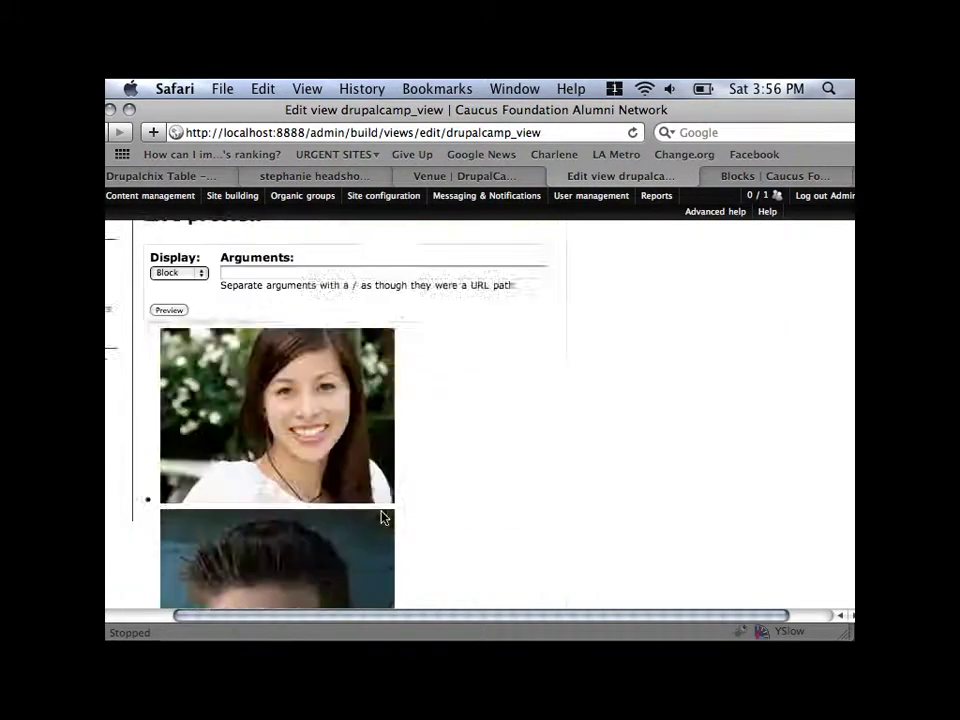
scroll(382, 517, down, 15)
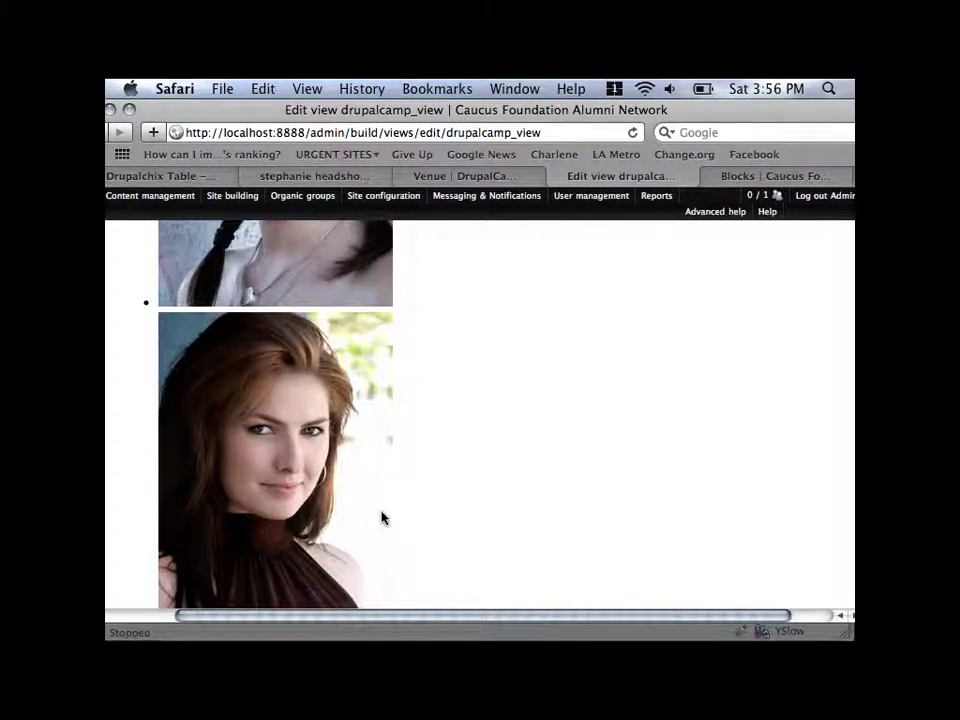
scroll(382, 517, up, 10)
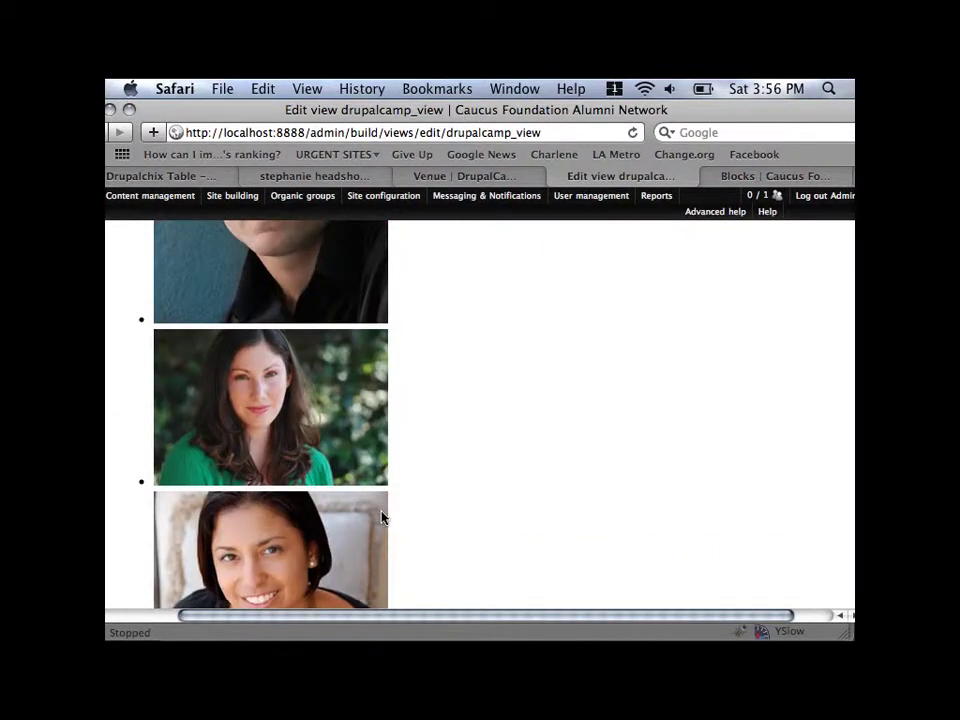
scroll(382, 517, up, 20)
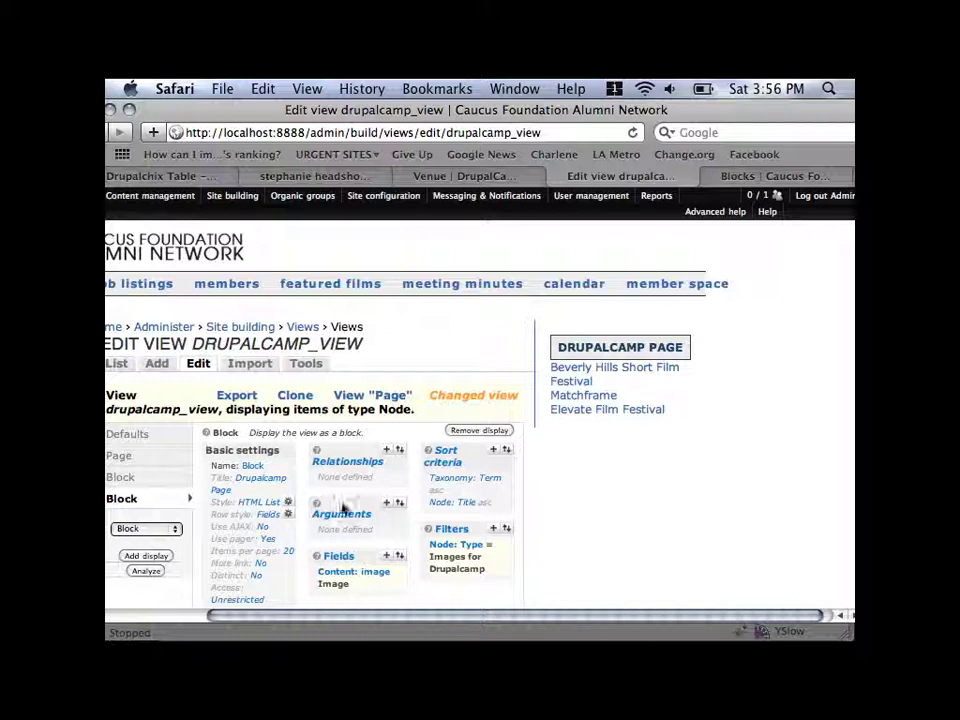
scroll(274, 542, left, 2)
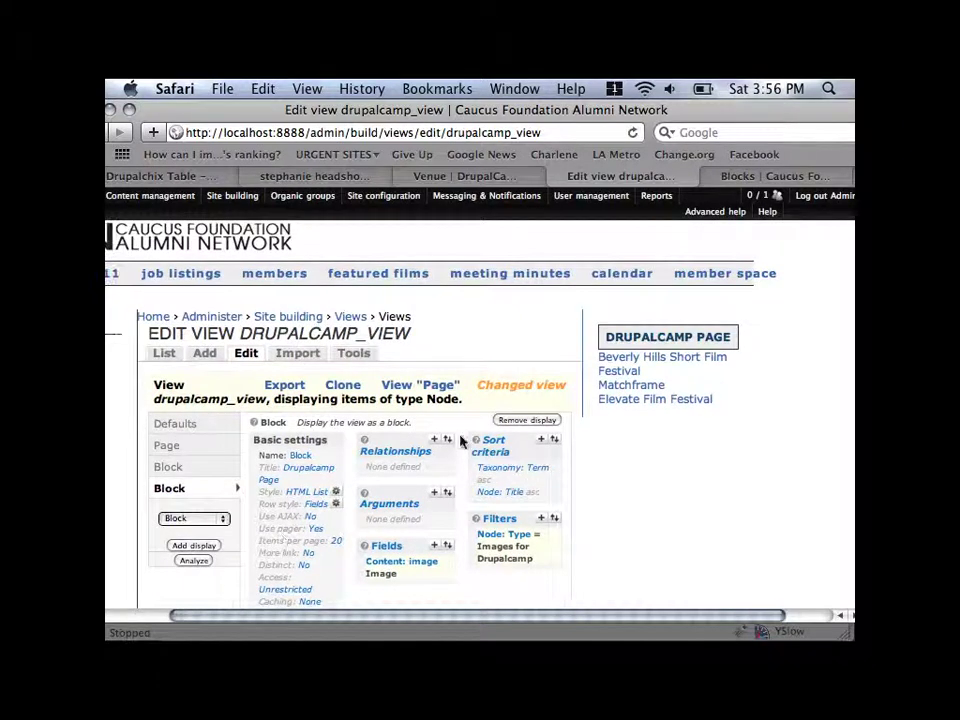
Compare the settings of the two Block displays, including their names, fields, filters and sort criteria
click(168, 467)
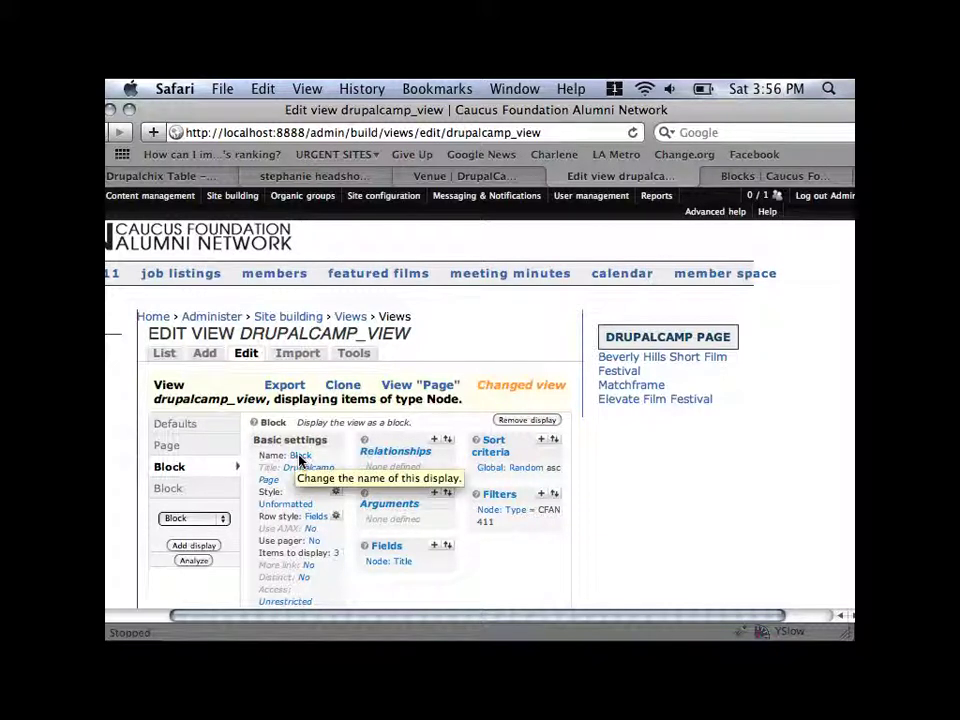
scroll(276, 463, down, 5)
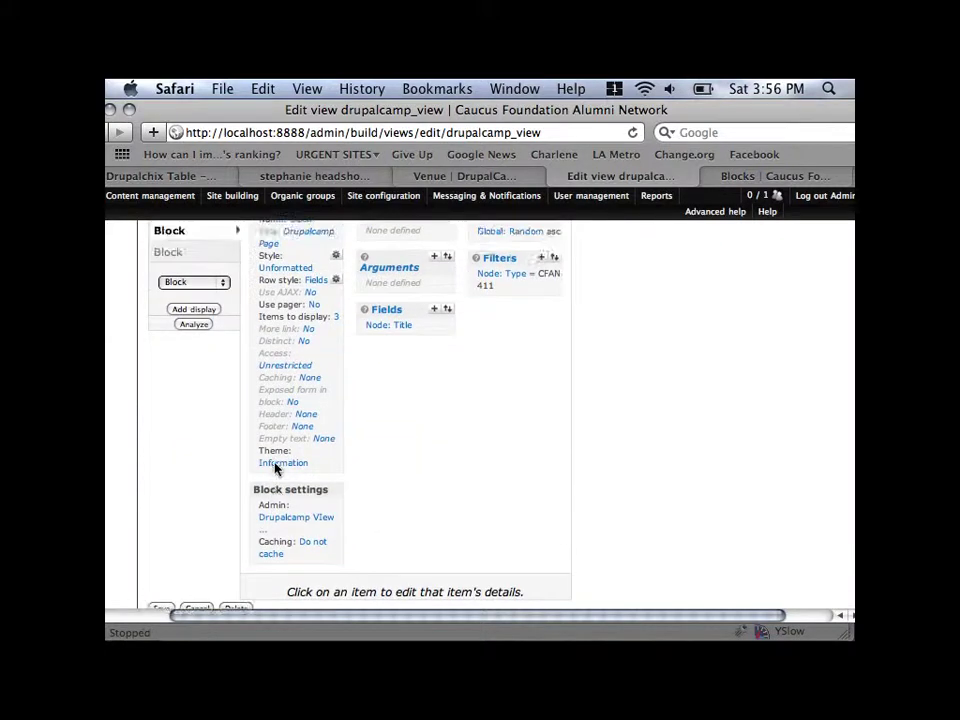
scroll(276, 467, up, 4)
click(204, 428)
click(192, 406)
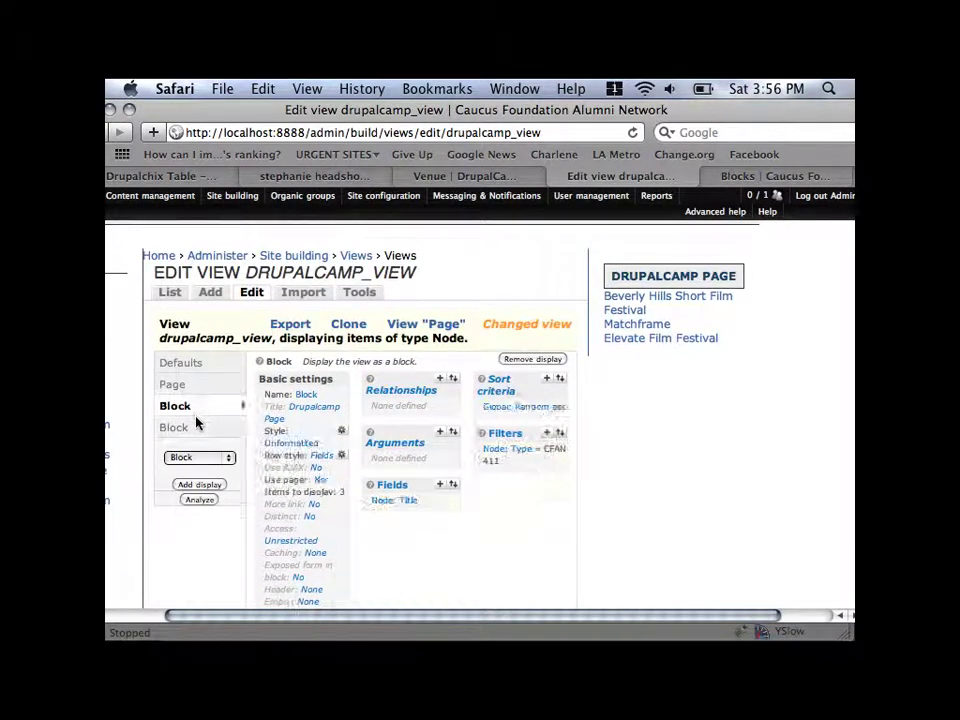
click(195, 427)
click(195, 405)
click(195, 426)
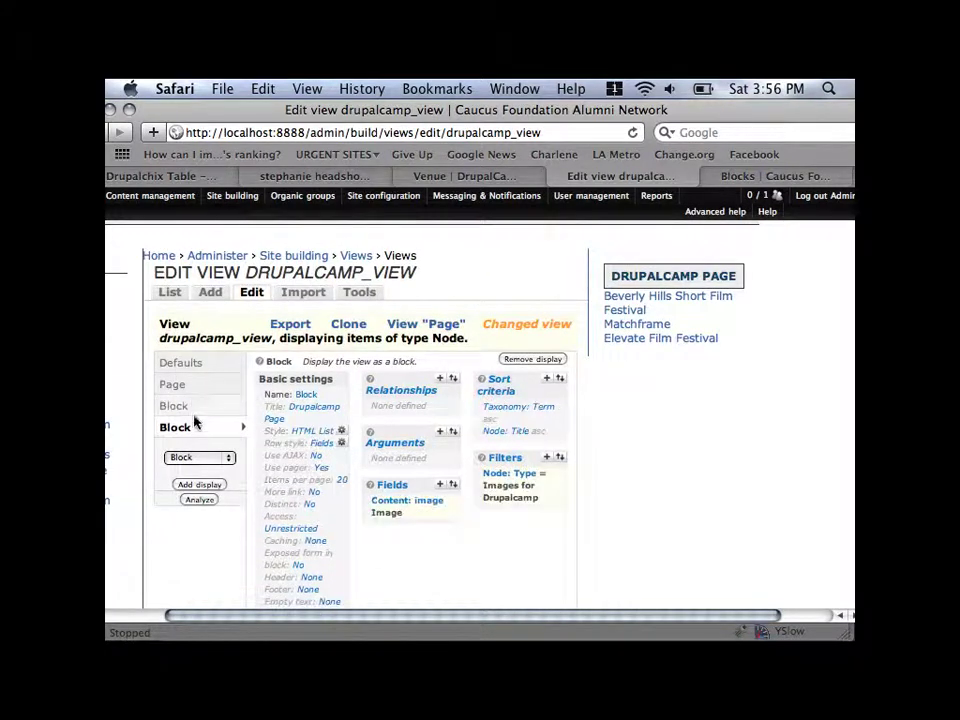
click(198, 406)
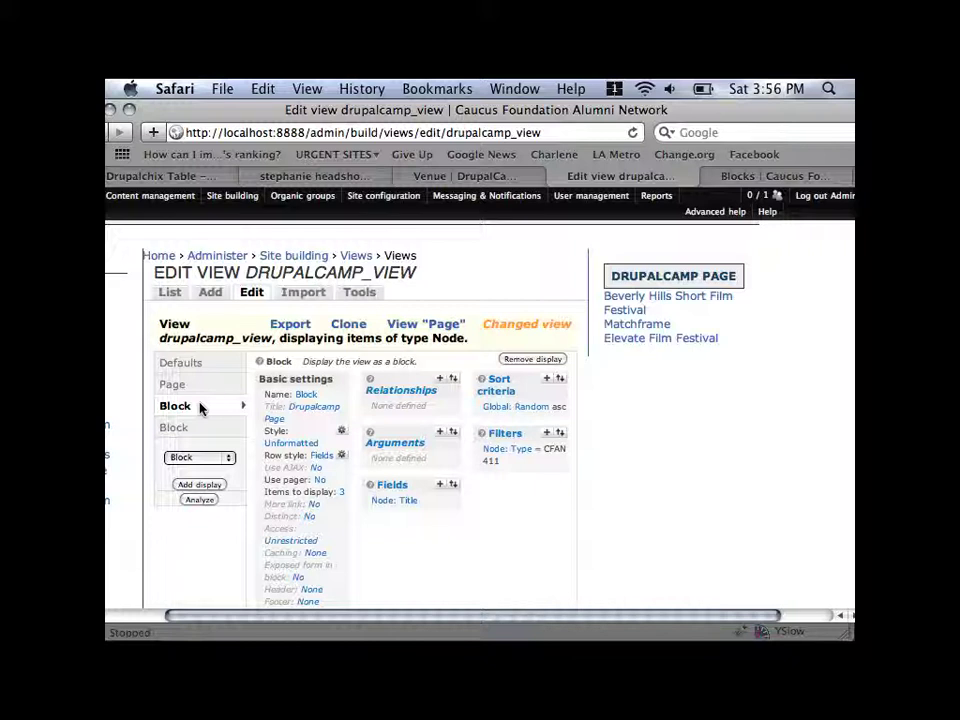
scroll(154, 425, left, 2)
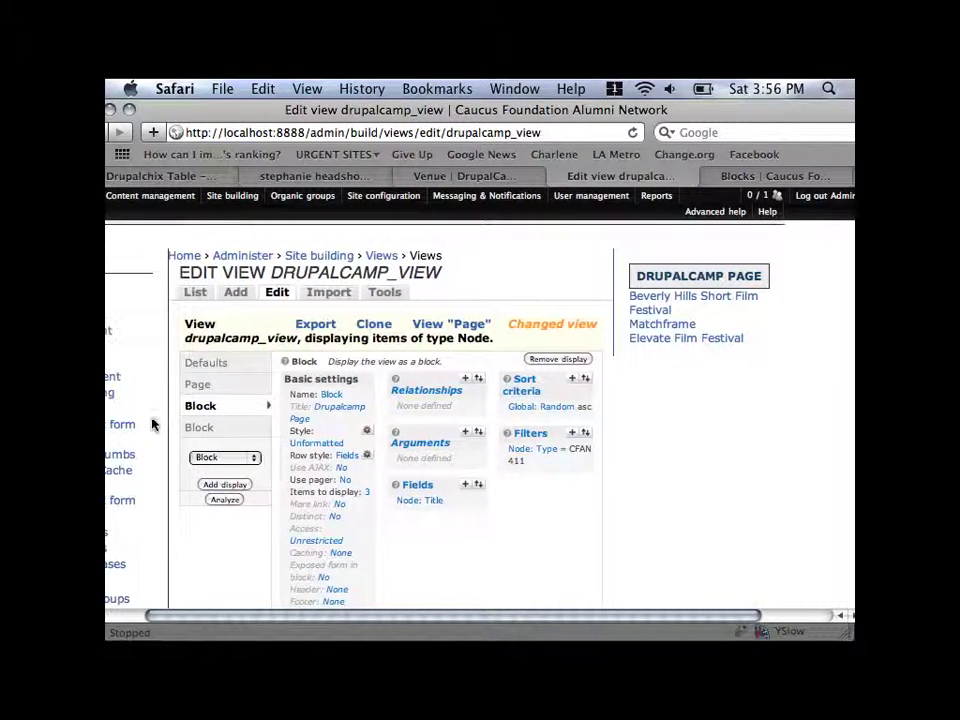
click(226, 432)
Rename the first Block display, the one filtered to CFAN 411 nodes, as Vendor Block and update it
click(219, 406)
click(333, 398)
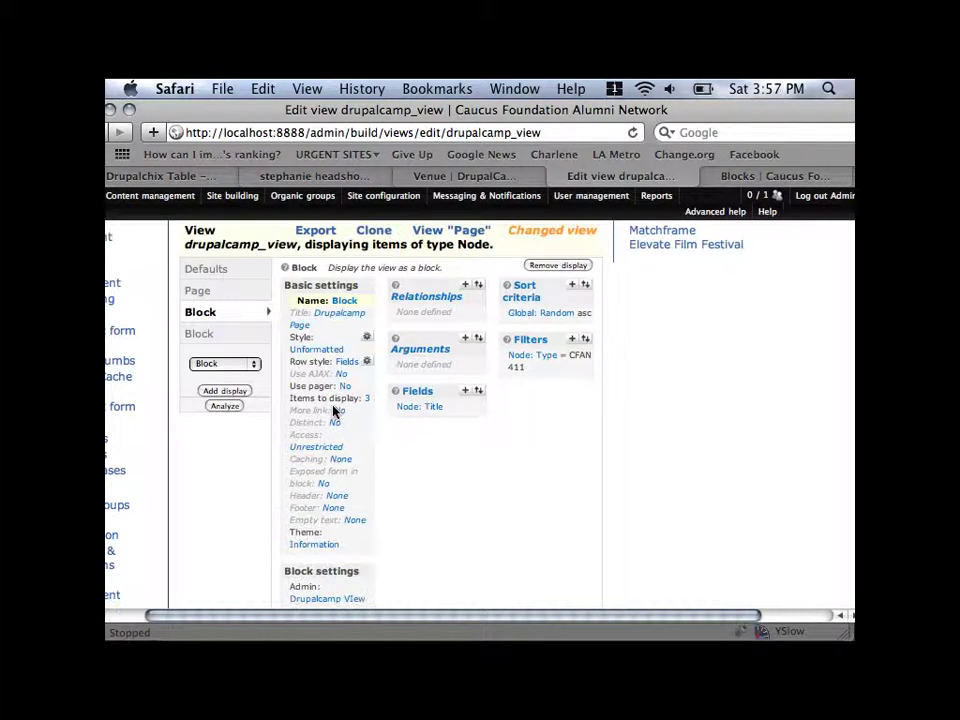
drag(306, 482, 288, 482)
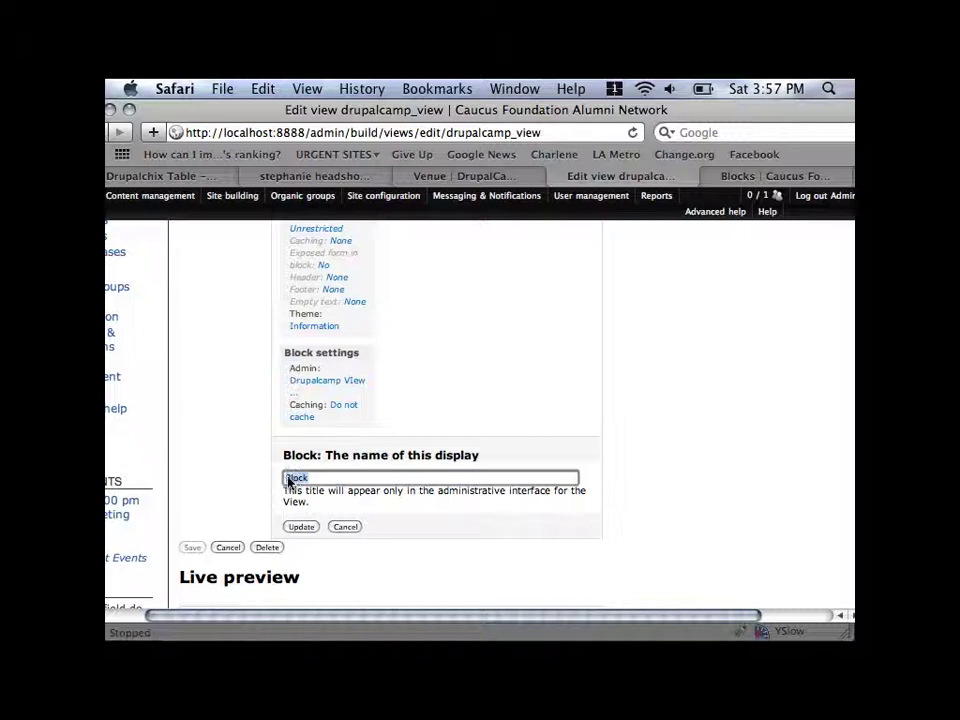
scroll(437, 433, up, 10)
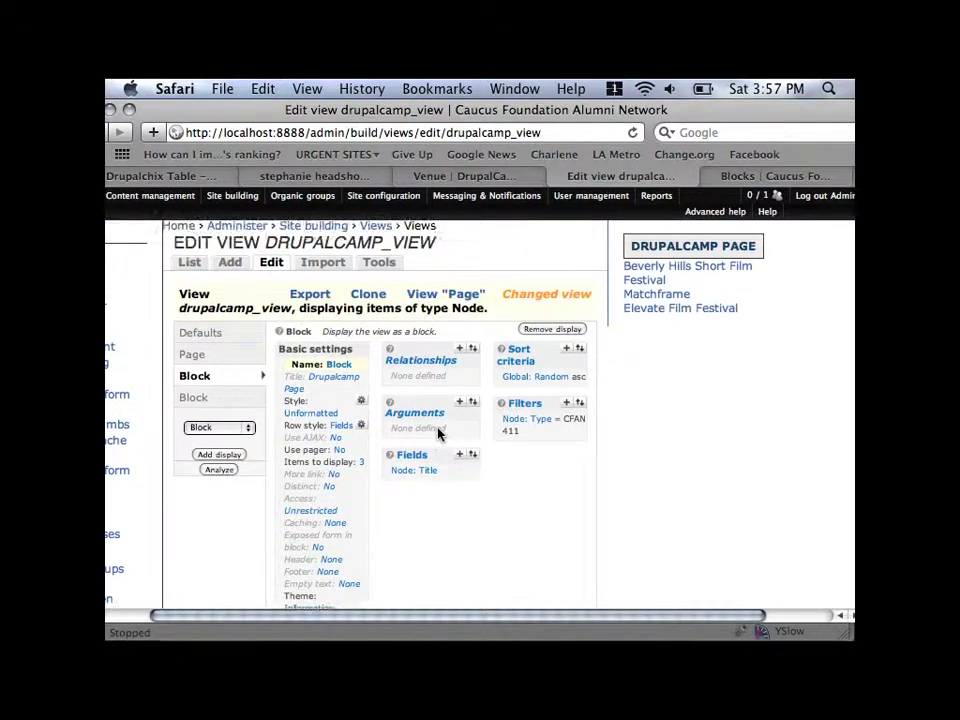
scroll(437, 433, down, 12)
scroll(437, 433, down, 1)
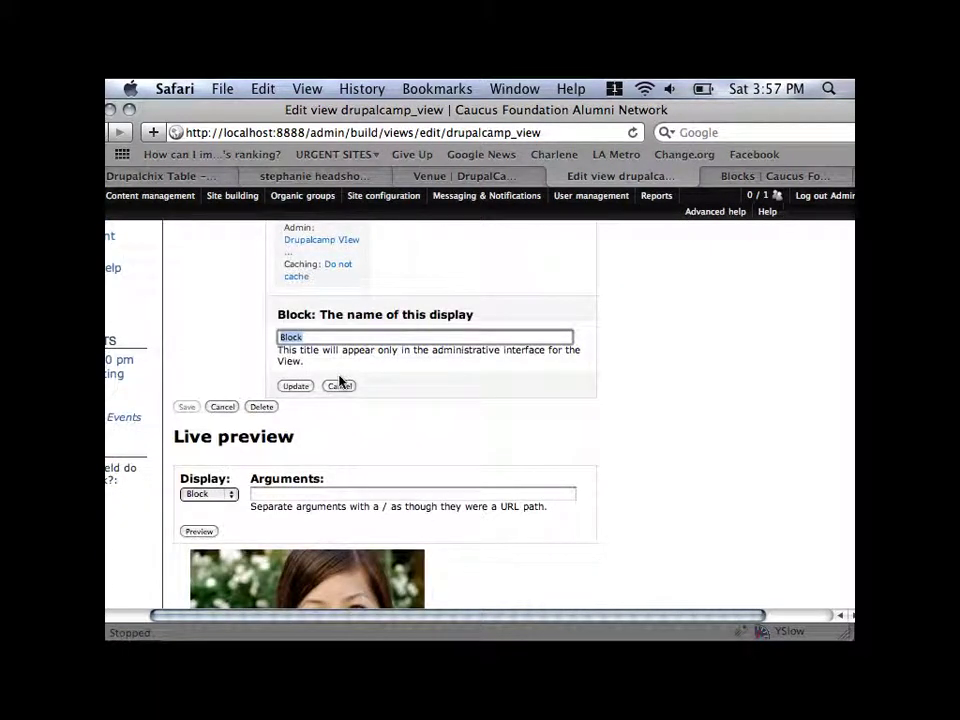
text(Vendor Block)
click(300, 386)
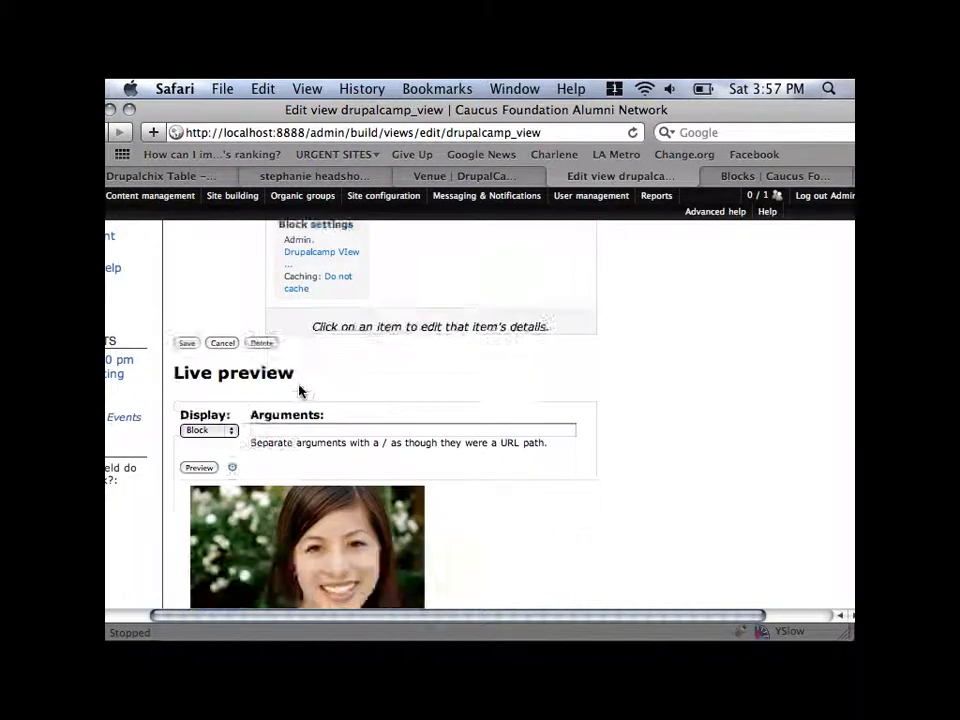
Rename the second Block display, the one with the image field, as Picture Block and update it
scroll(300, 391, up, 5)
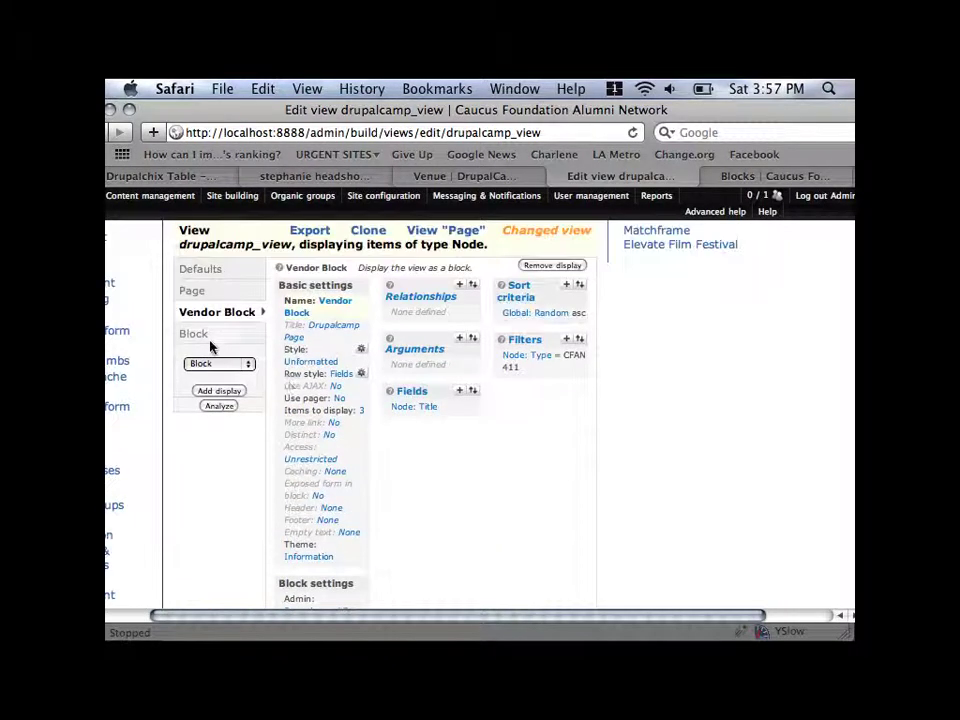
click(205, 338)
click(326, 302)
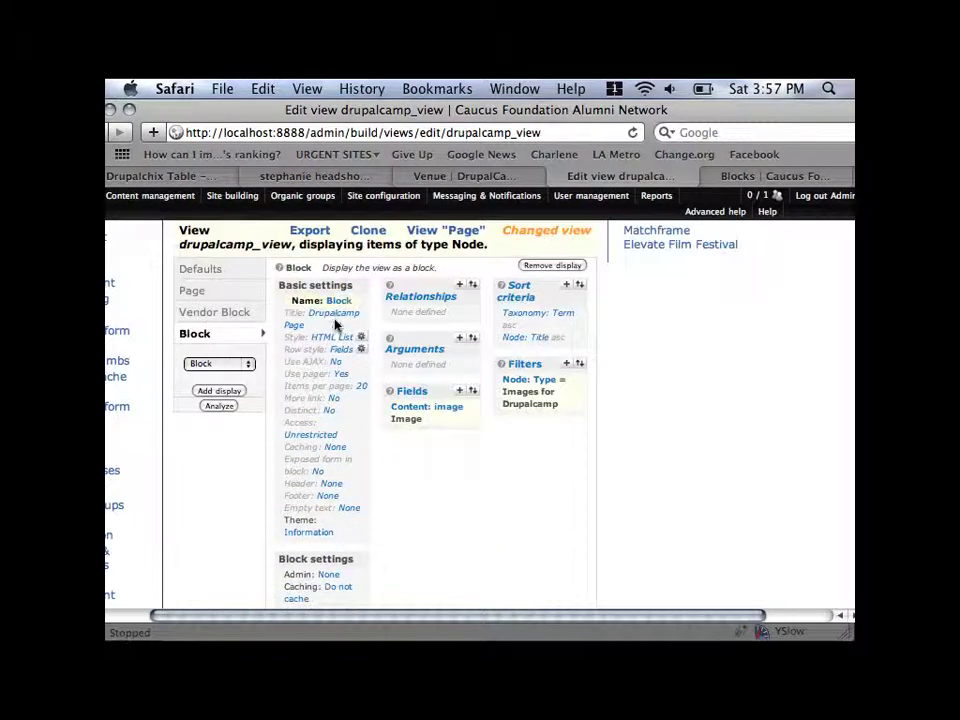
drag(322, 366, 268, 349)
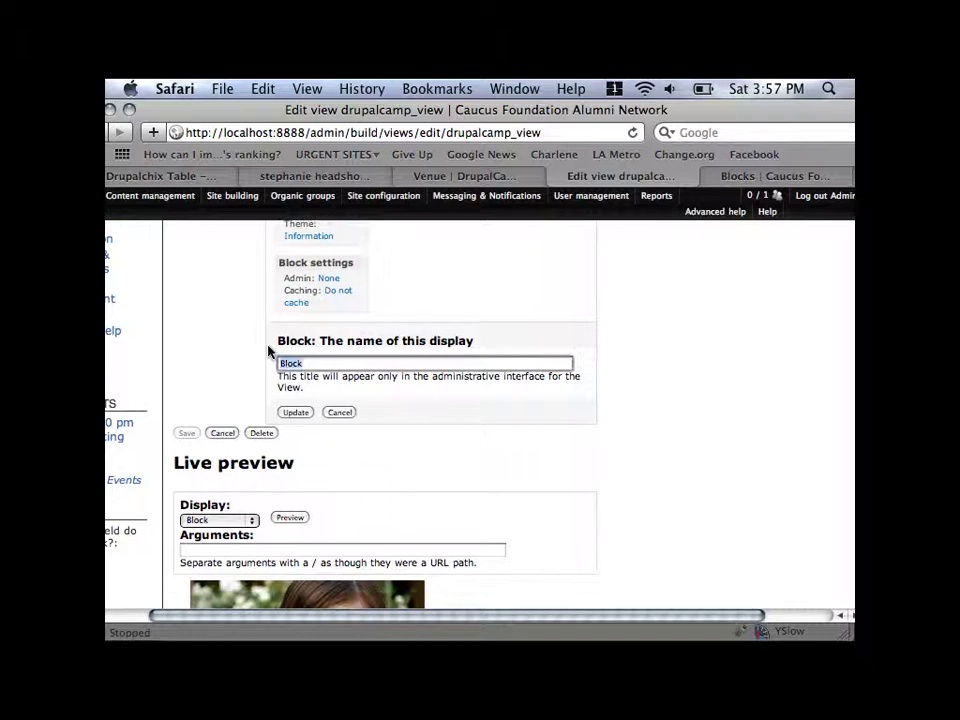
text(Ficture Block)
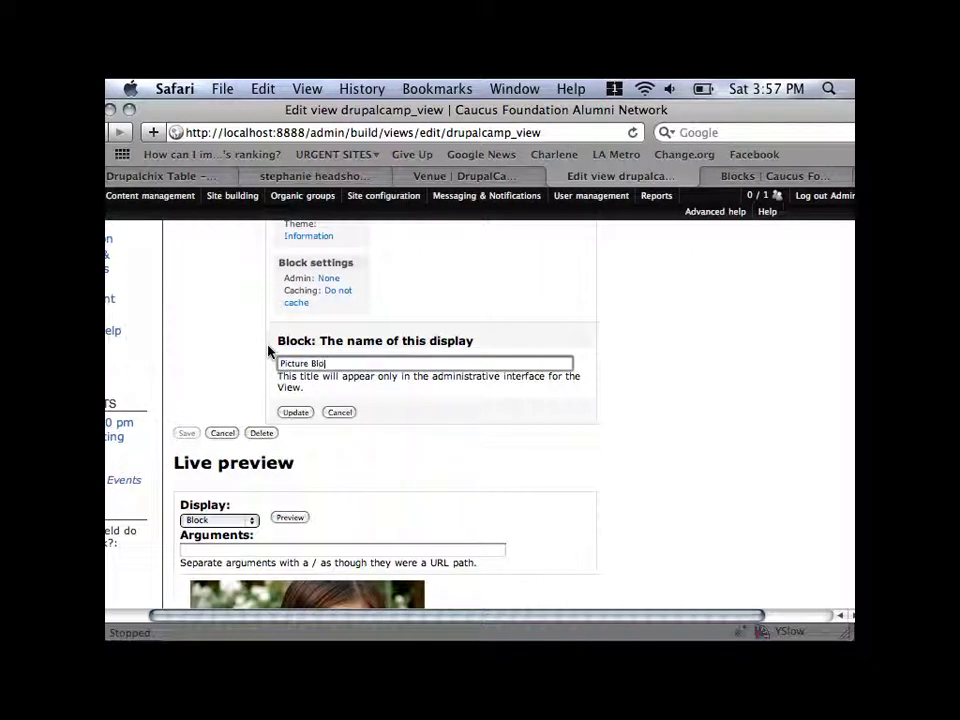
click(294, 413)
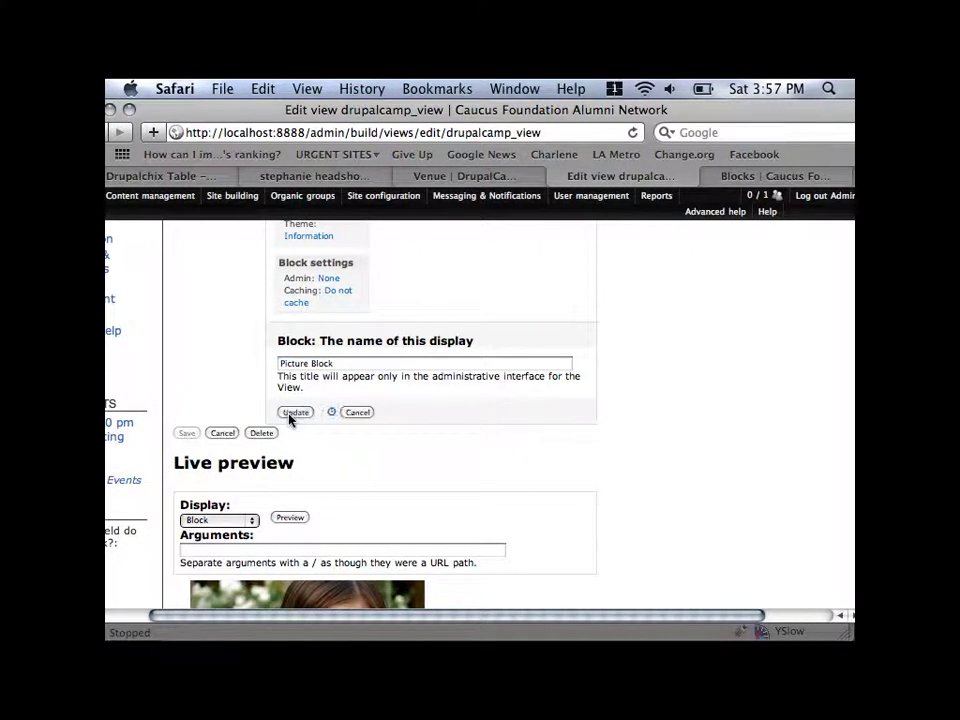
Save drupalcamp_view with its edited block displays
scroll(420, 435, up, 10)
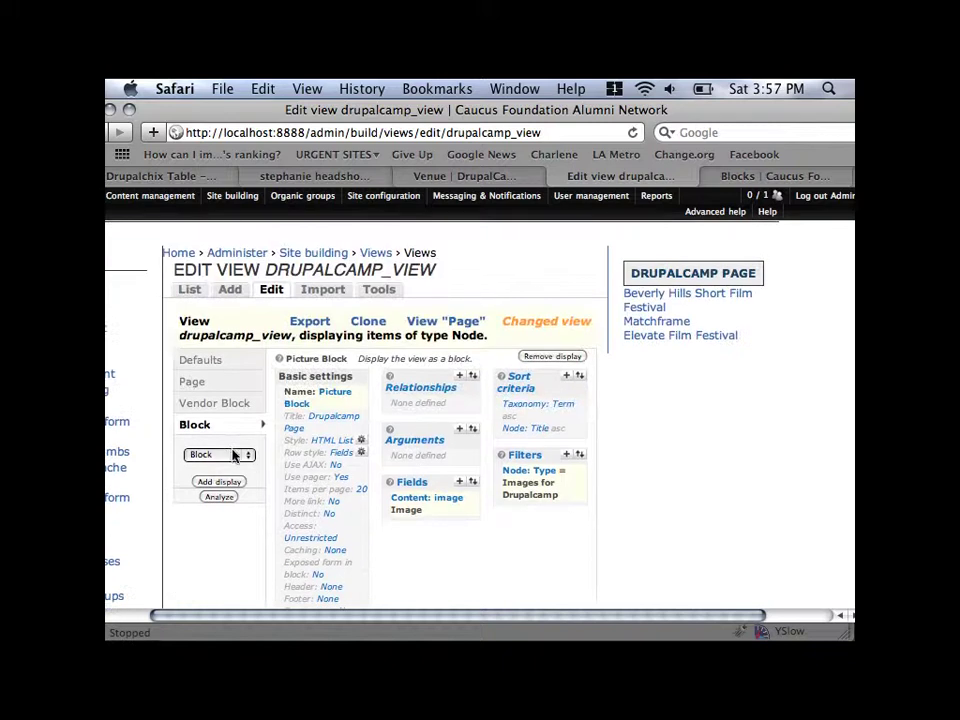
scroll(187, 577, down, 5)
right_click(187, 577)
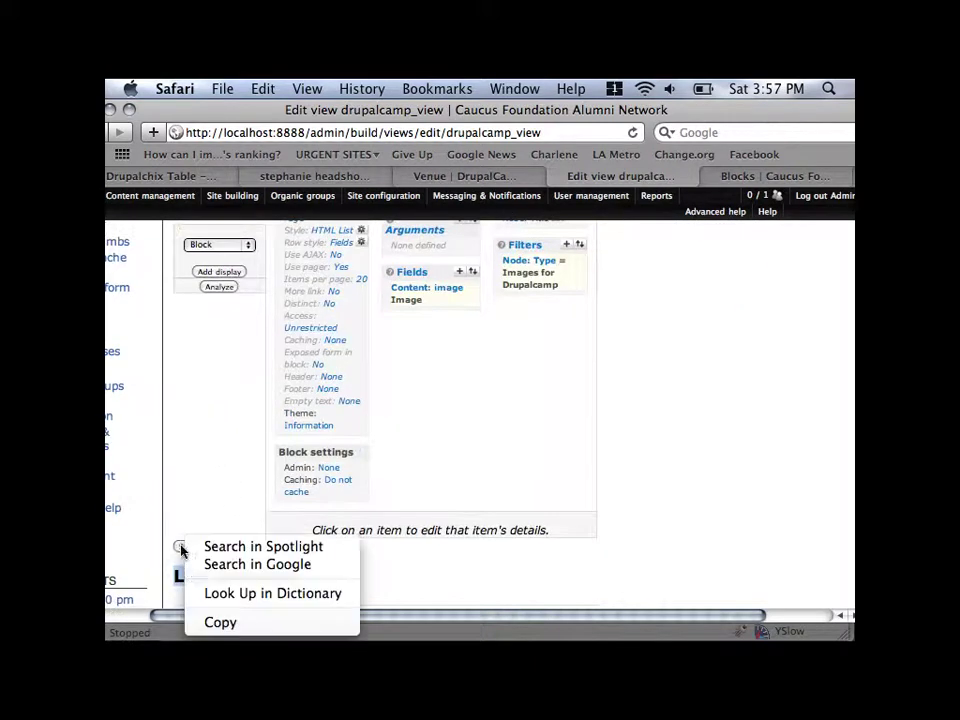
click(181, 549)
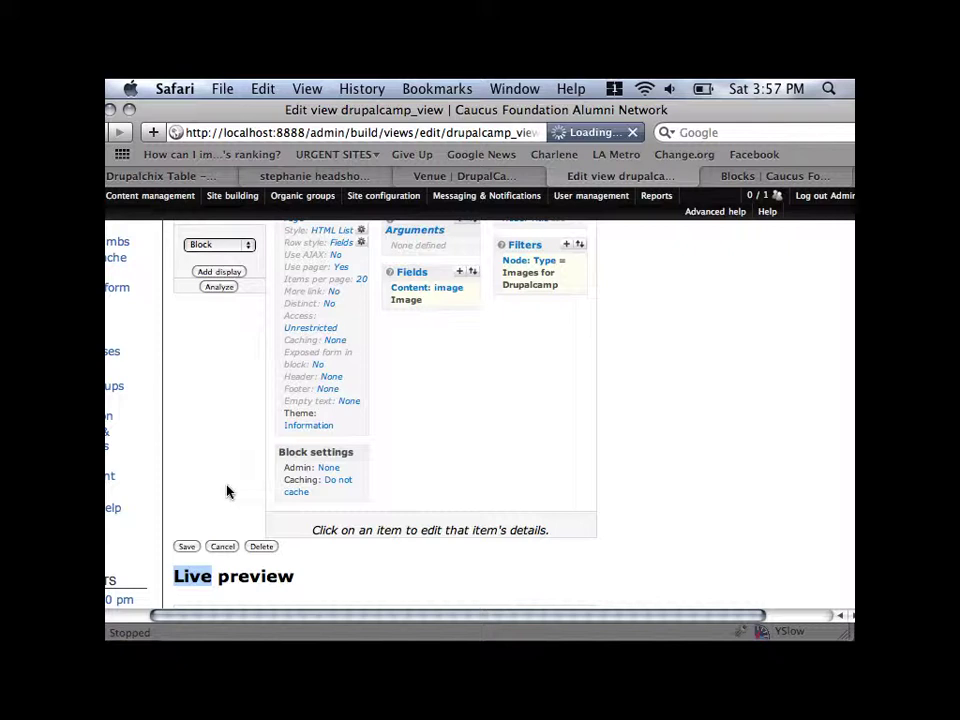
scroll(240, 510, right, 2)
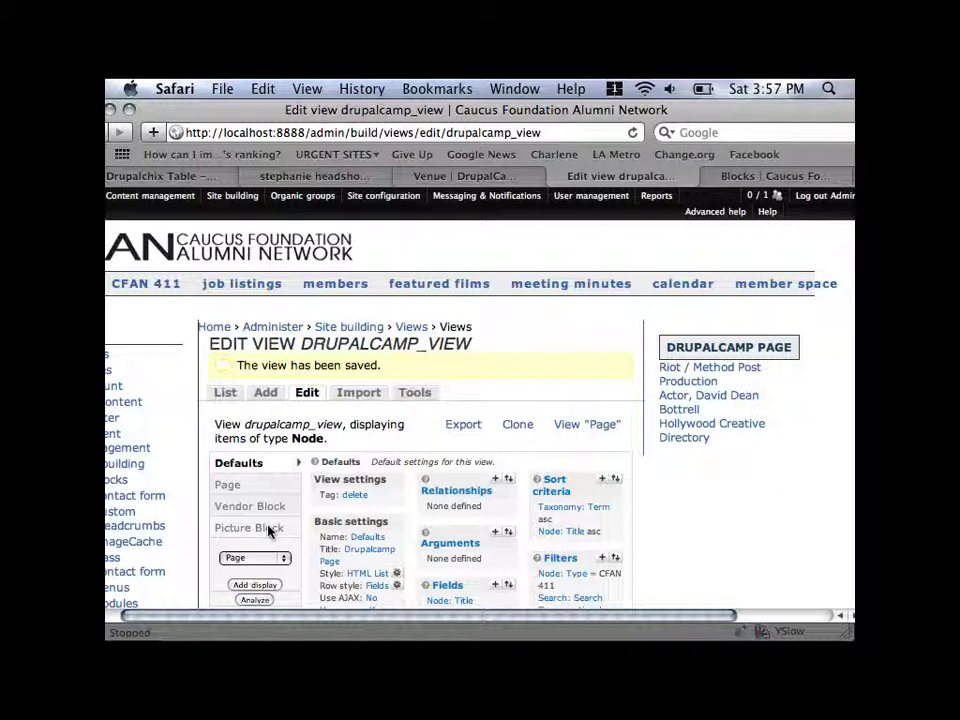
Add a new Attachment display to drupalcamp_view
scroll(268, 532, right, 1)
scroll(268, 532, down, 4)
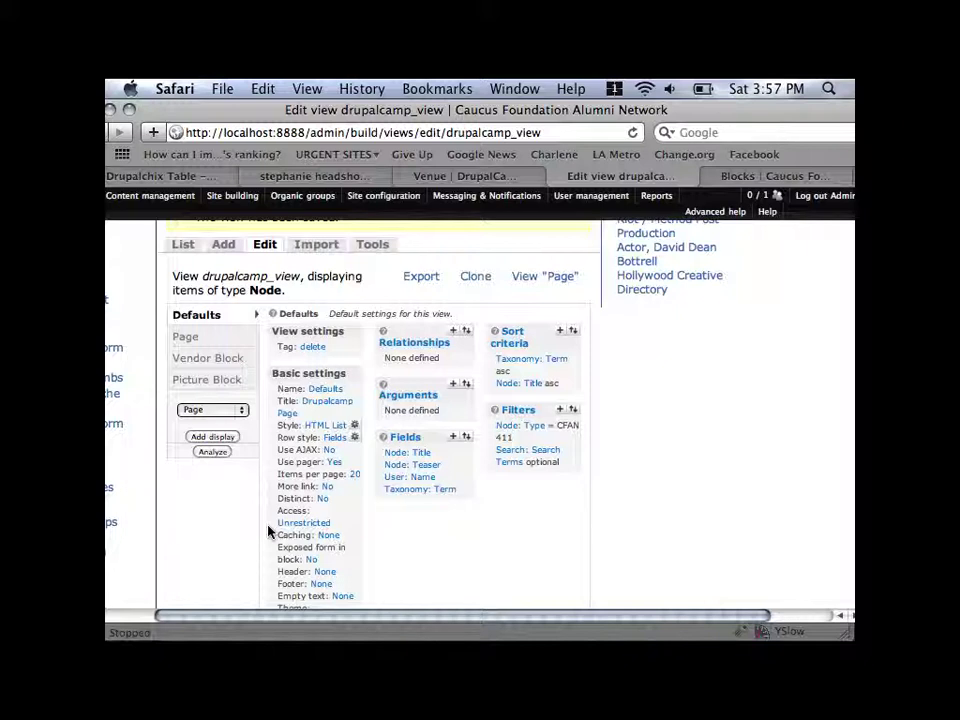
scroll(268, 531, down, 2)
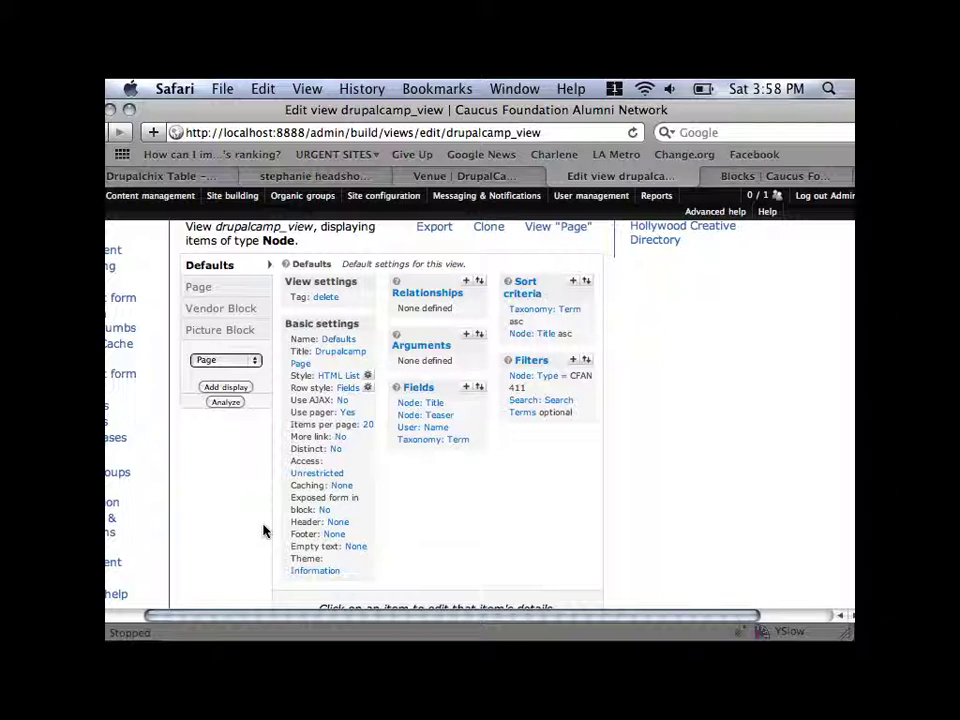
click(250, 362)
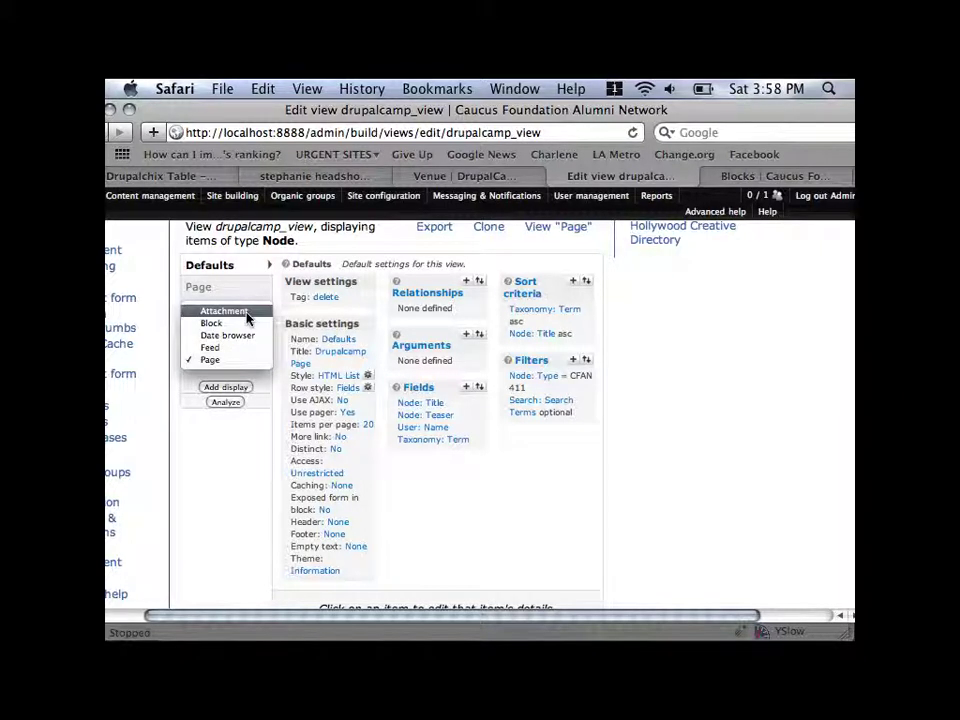
click(247, 318)
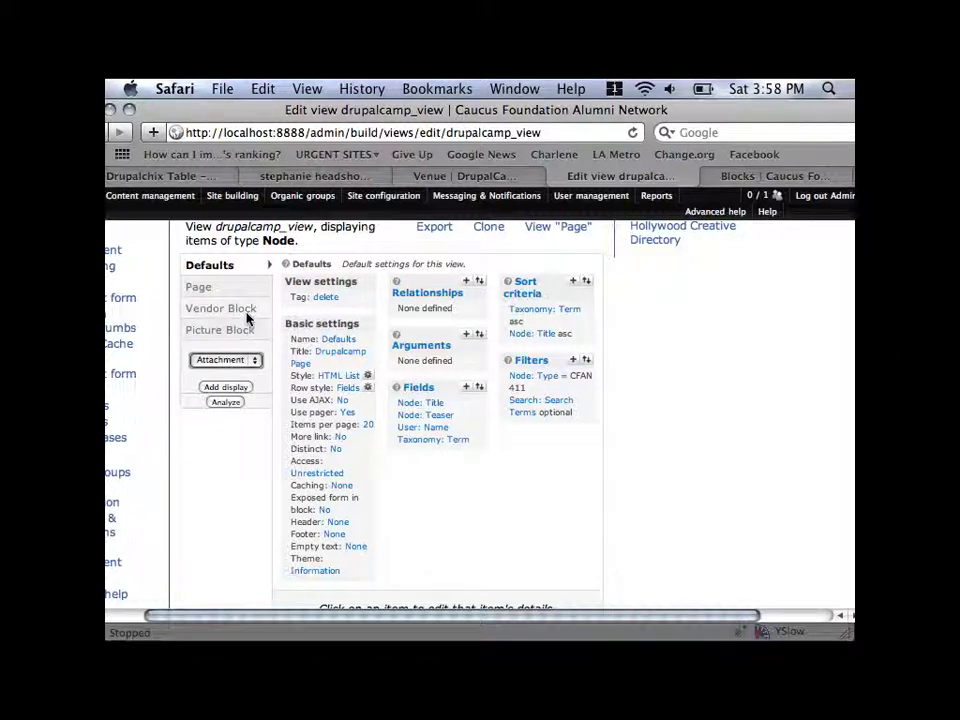
click(238, 388)
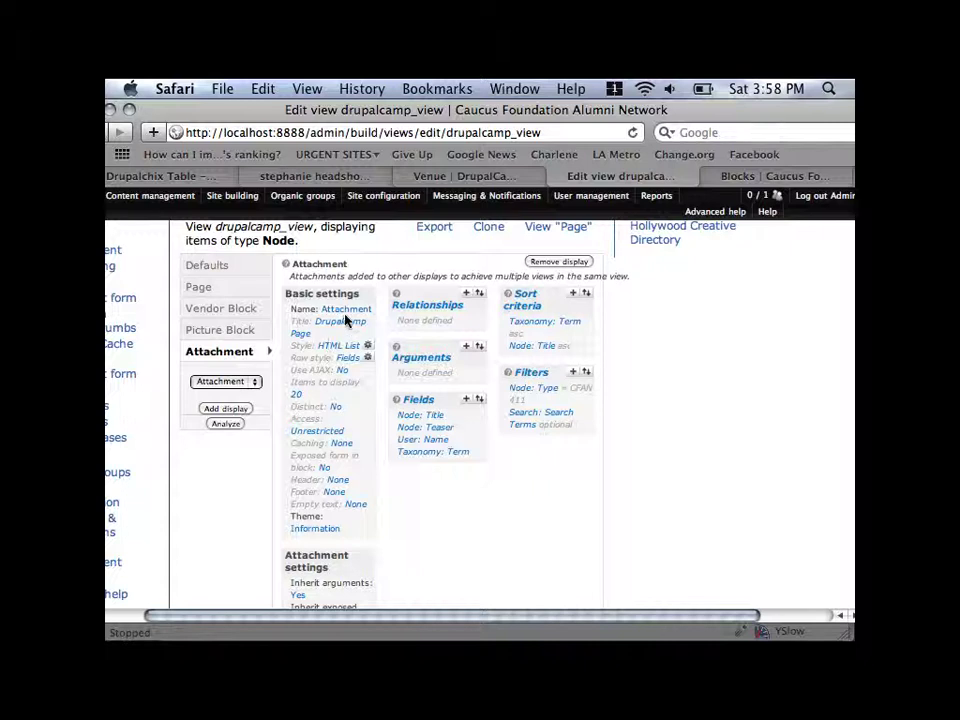
Set the Attachment display to attach to the Page display and update it
scroll(330, 348, down, 3)
scroll(330, 342, up, 1)
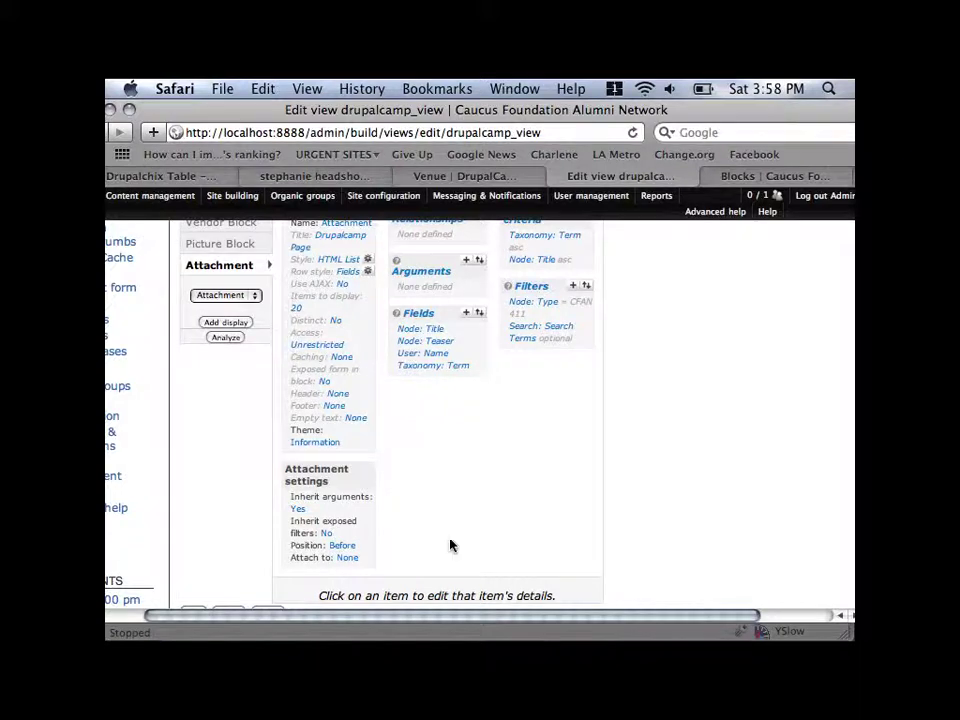
scroll(450, 544, down, 8)
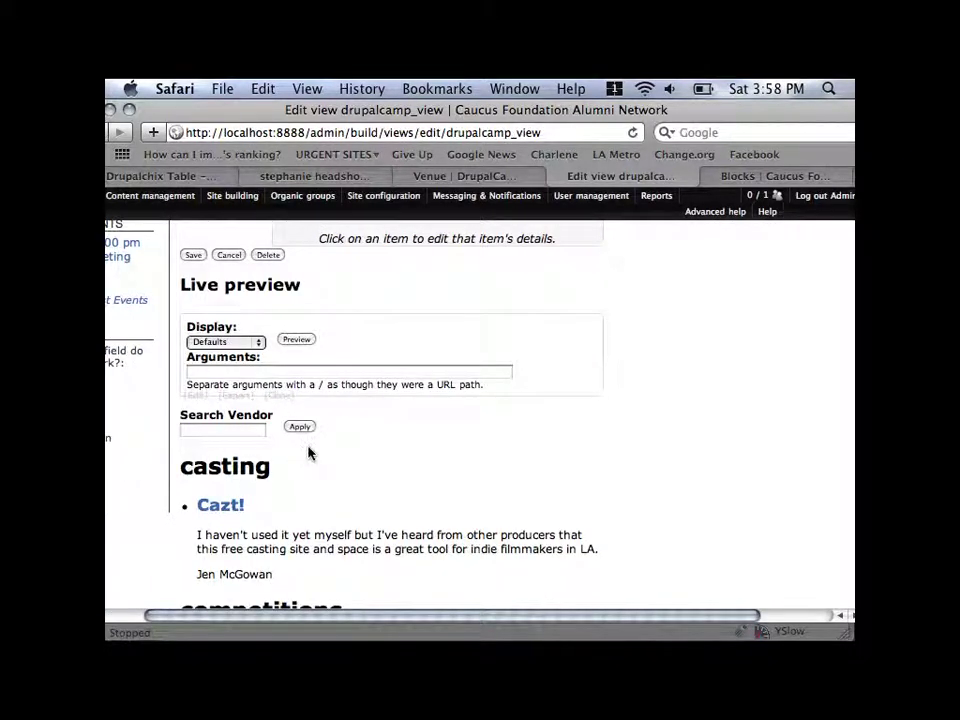
scroll(315, 450, up, 5)
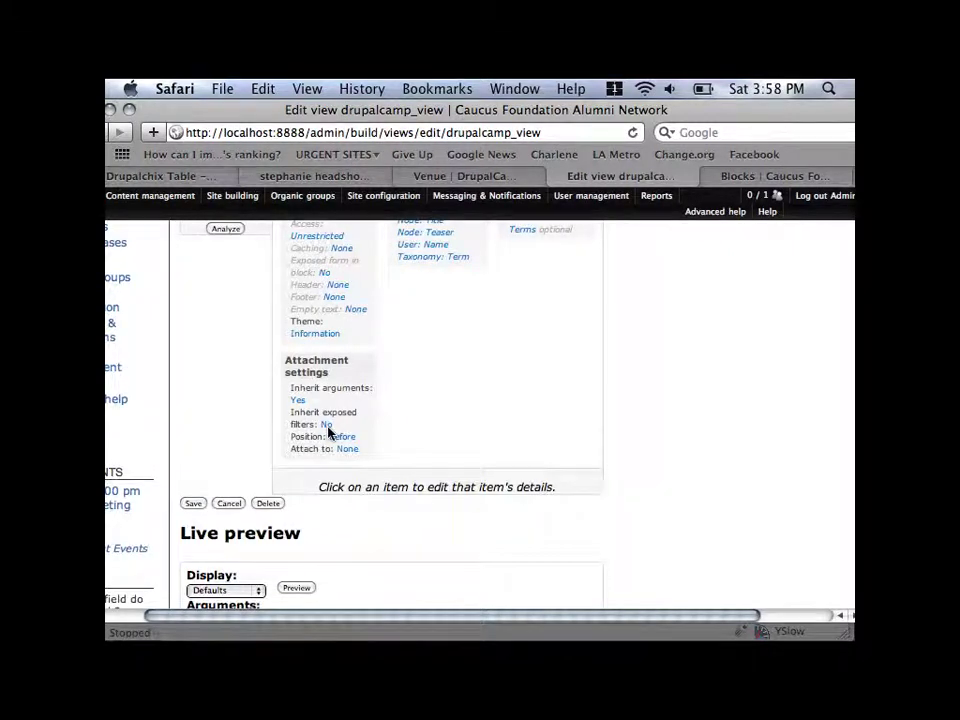
click(337, 447)
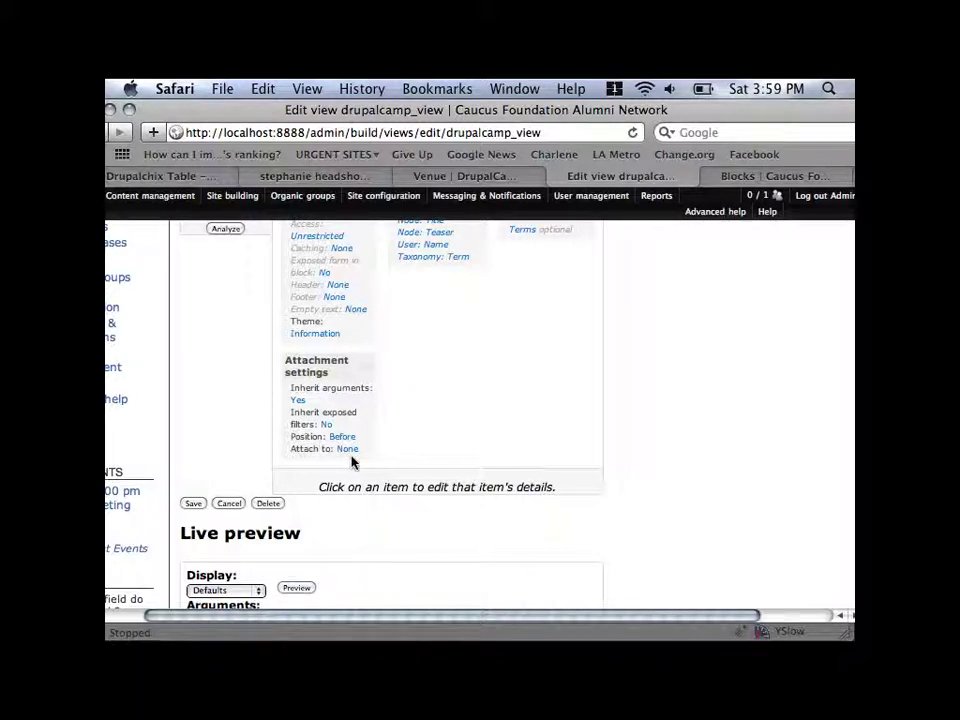
click(351, 455)
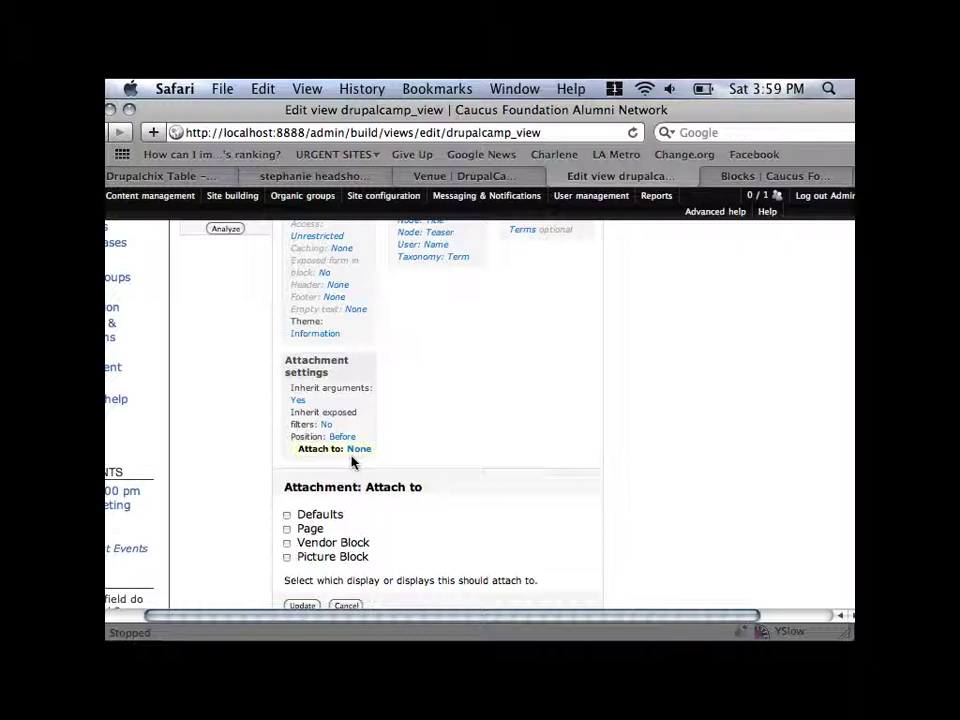
click(288, 530)
scroll(486, 495, down, 8)
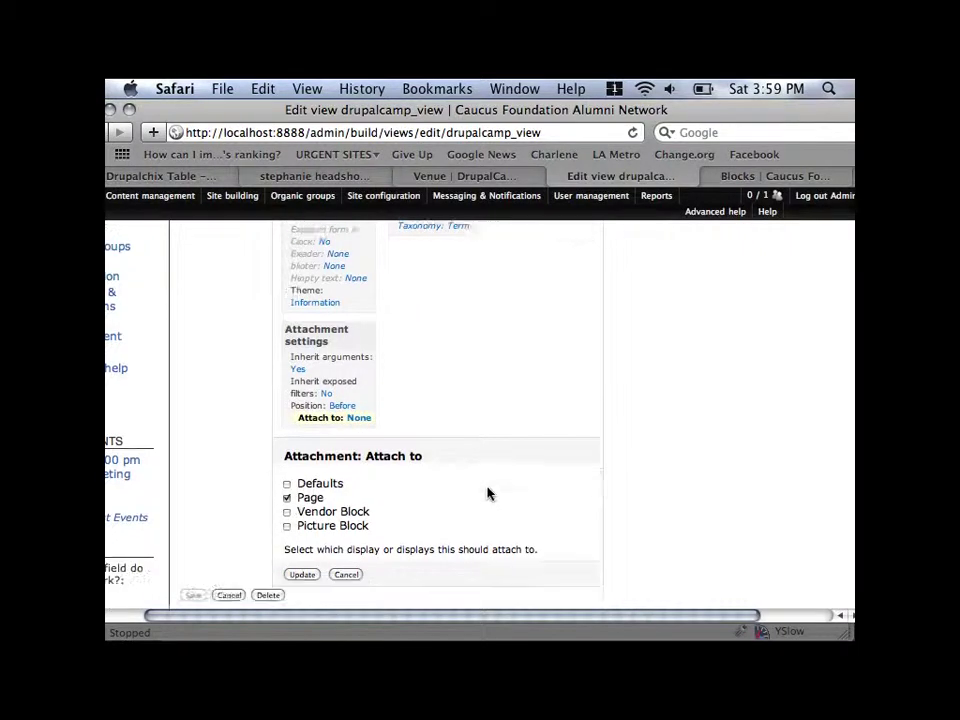
scroll(487, 493, down, 1)
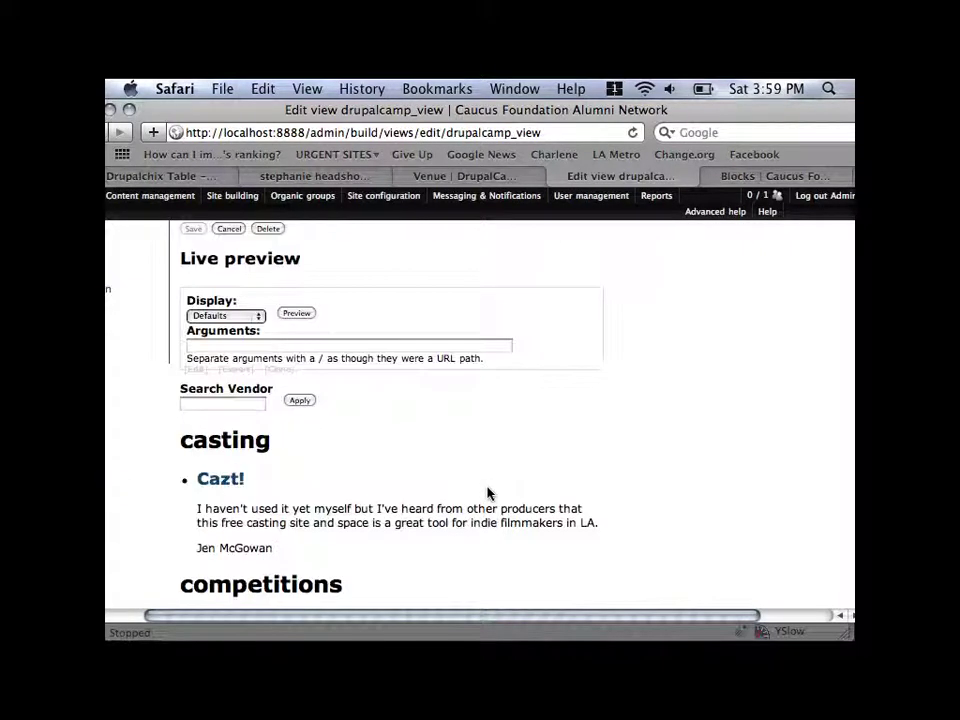
scroll(467, 394, up, 5)
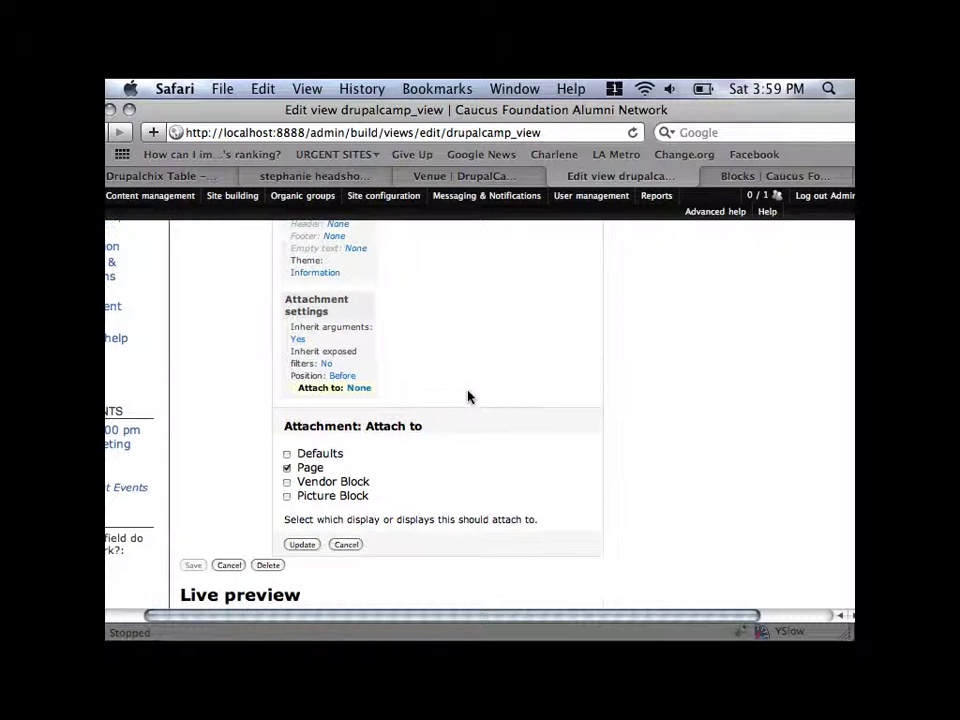
click(302, 545)
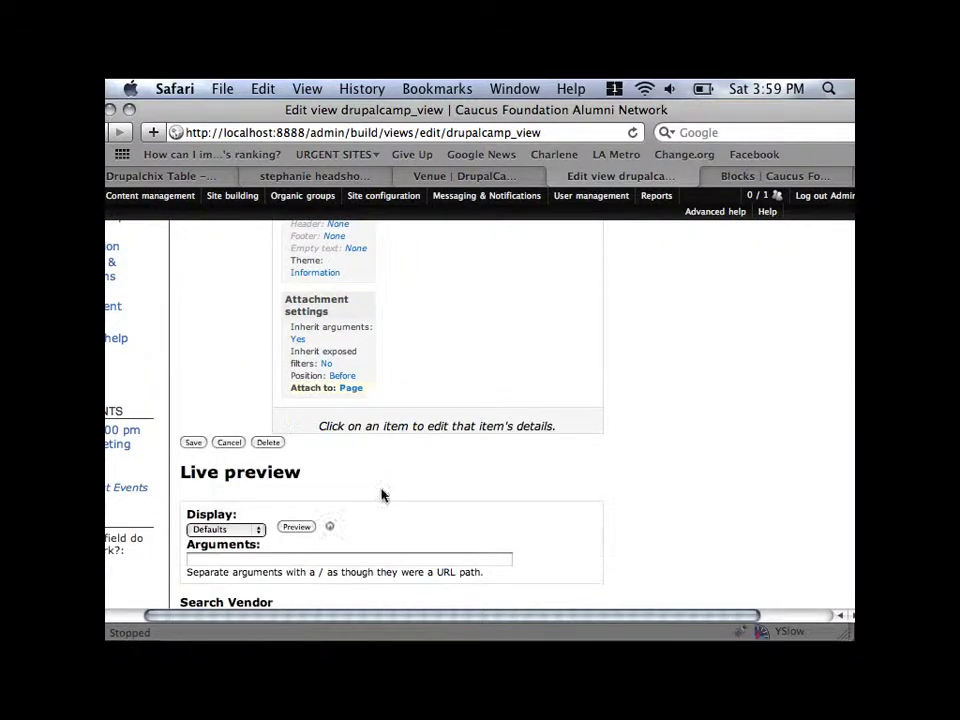
Open the site page at localhost:8888/drupalcamp_view in place of the Blocks page and examine its vendor listing
key(ctrl+Tab)
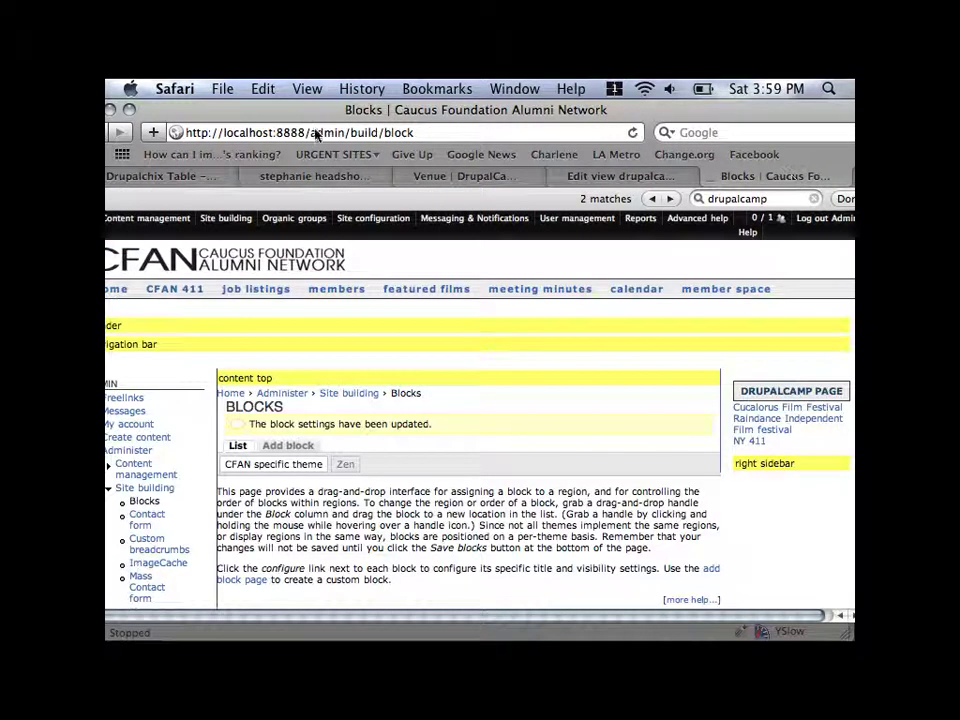
drag(309, 132, 416, 132)
text(drupalcamp_view)
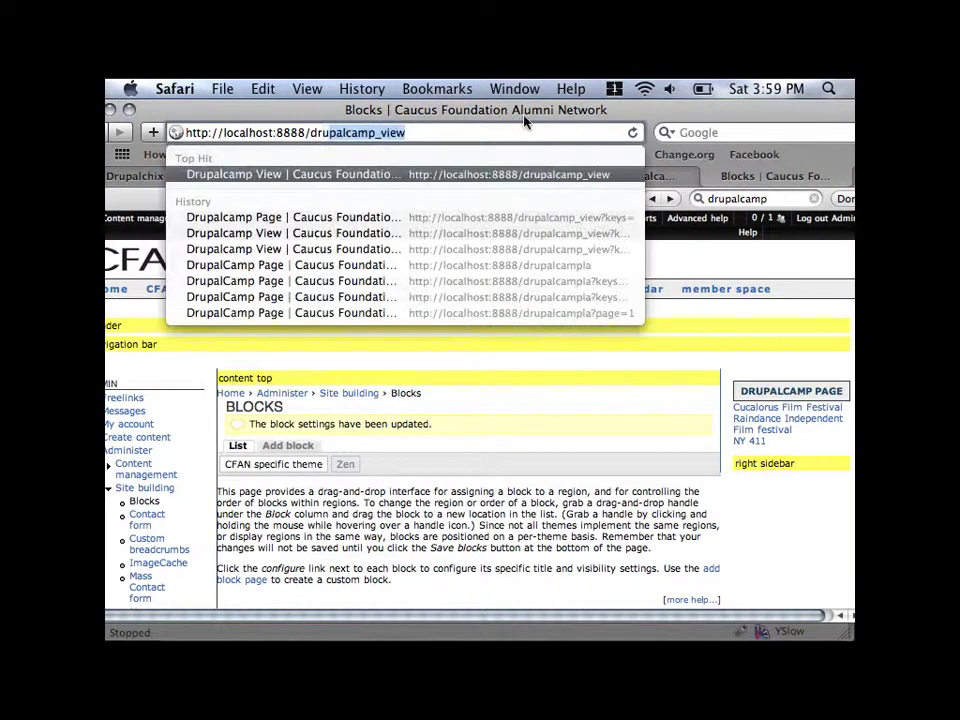
key(Return)
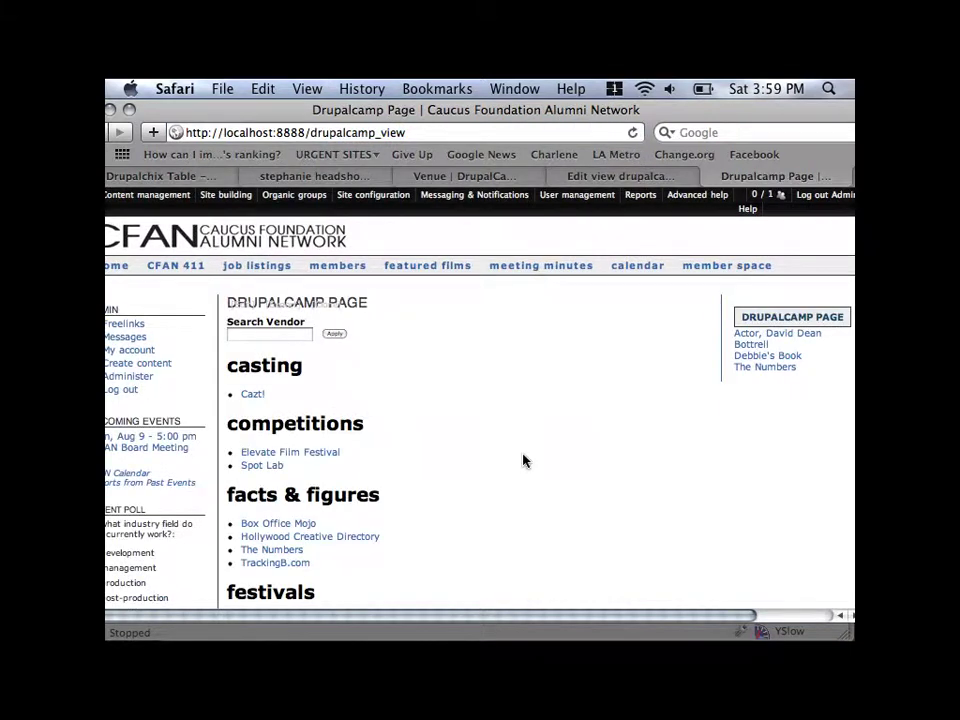
scroll(618, 399, down, 2)
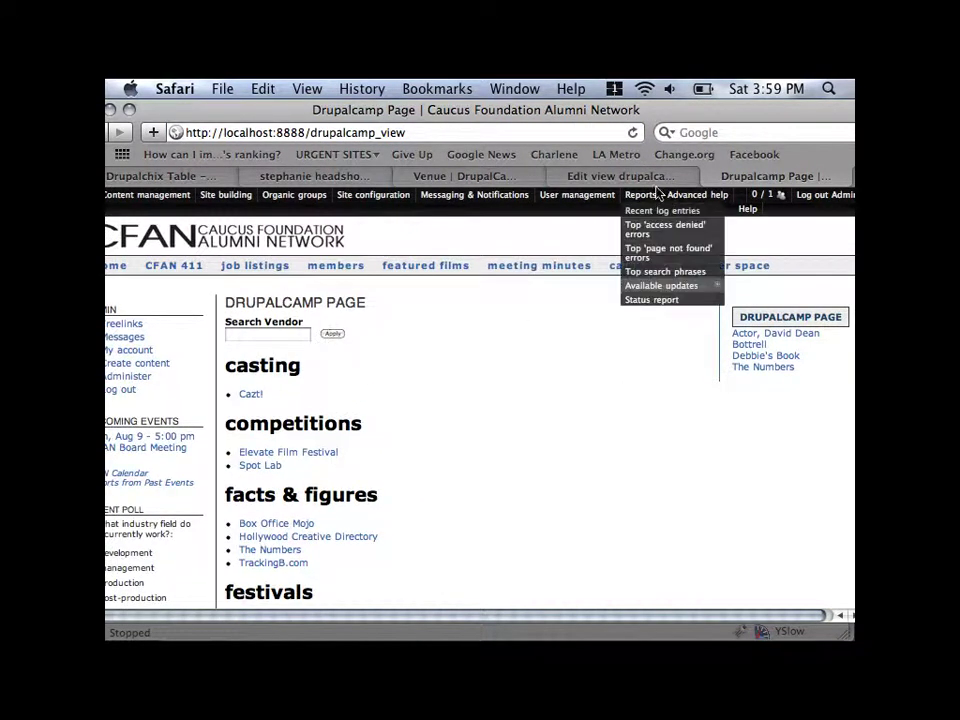
Back in the view editor, override the Attachment's sort criteria and remove both Taxonomy: Term and Node: Title
click(620, 176)
scroll(360, 560, down, 2)
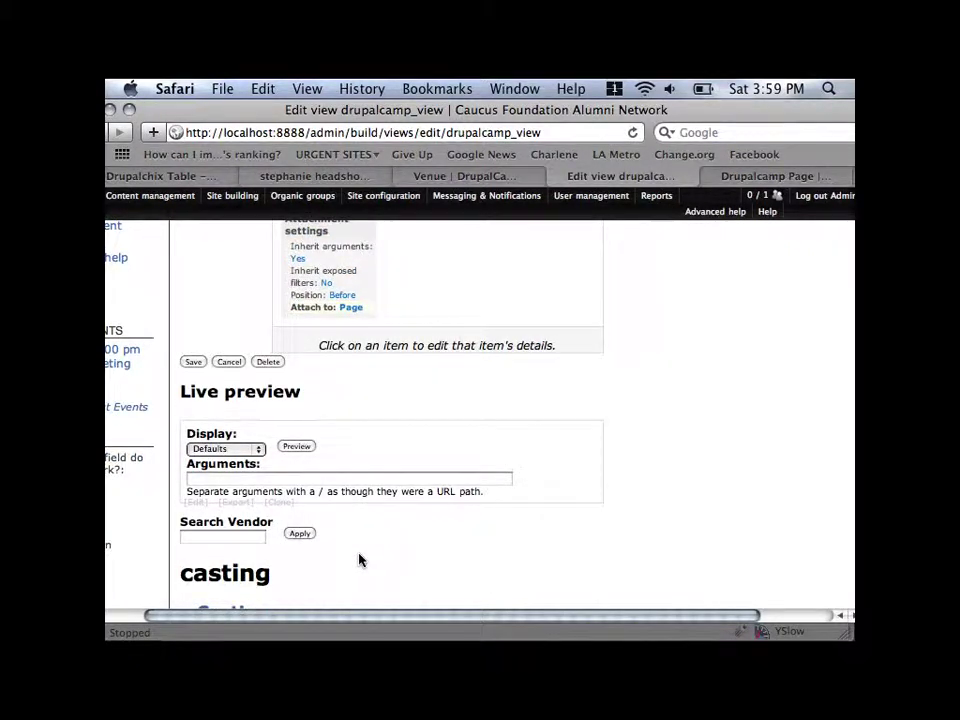
scroll(360, 560, down, 3)
scroll(360, 560, up, 8)
scroll(360, 560, up, 3)
scroll(360, 560, right, 1)
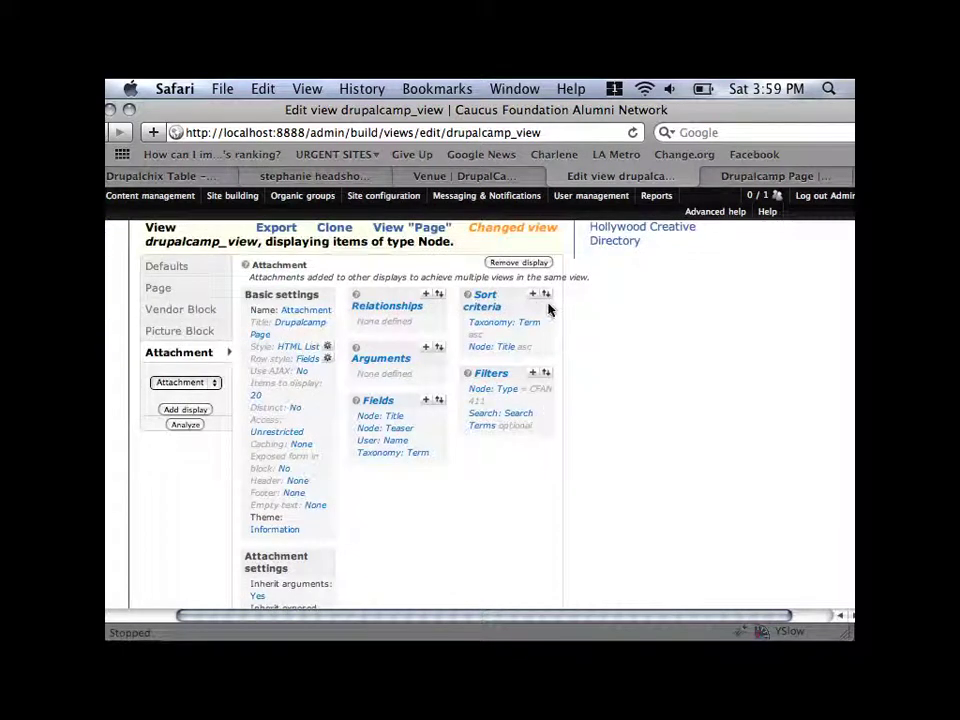
click(545, 294)
scroll(564, 521, down, 4)
click(524, 354)
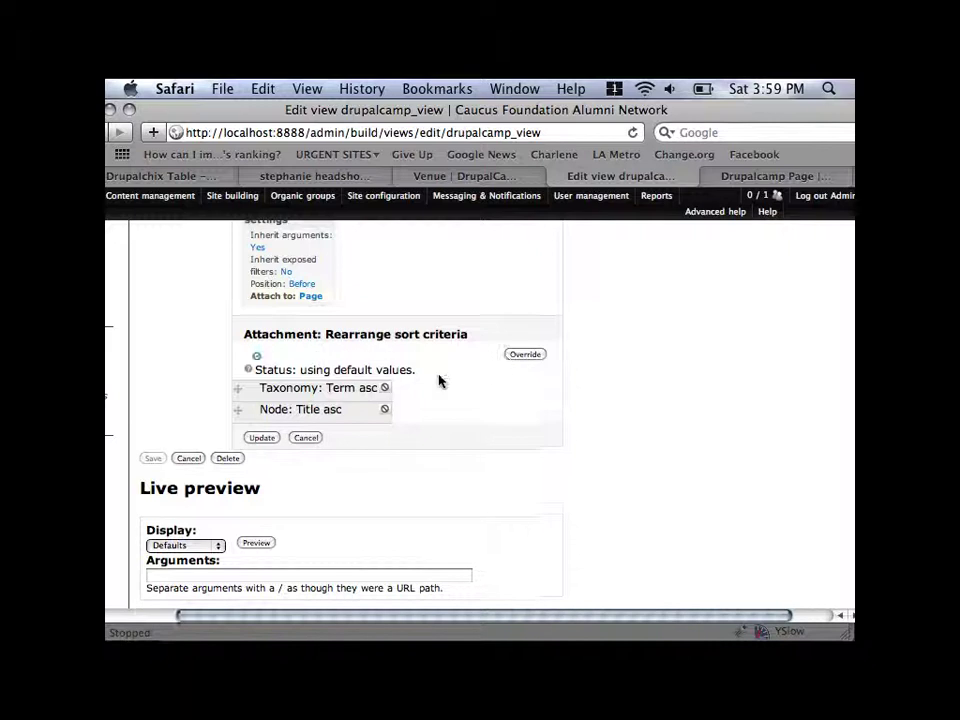
click(384, 375)
click(349, 373)
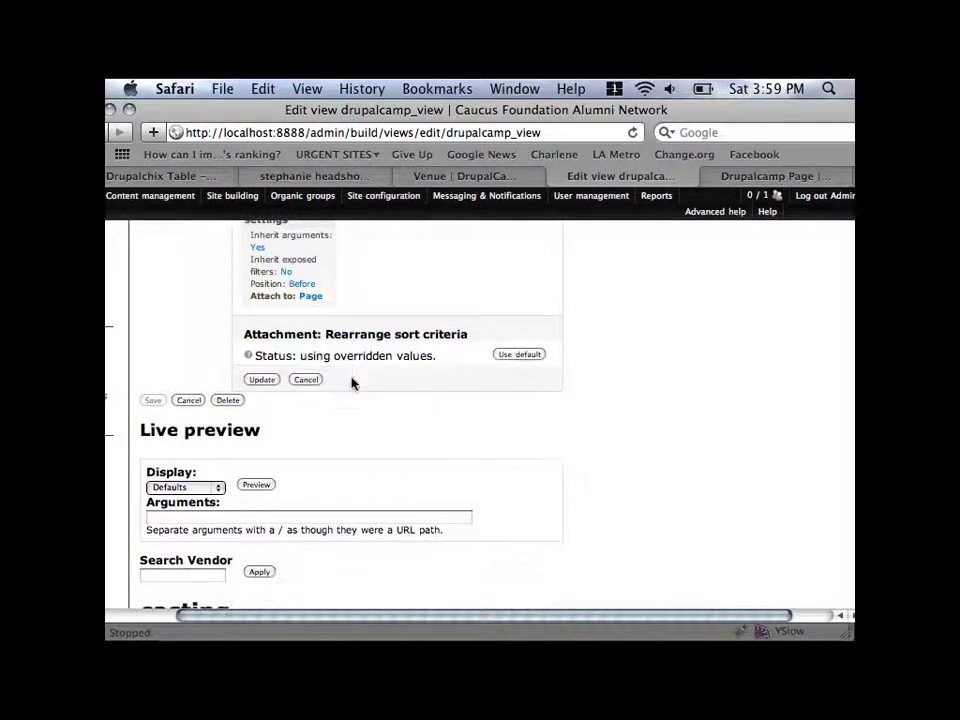
click(264, 381)
scroll(613, 366, up, 3)
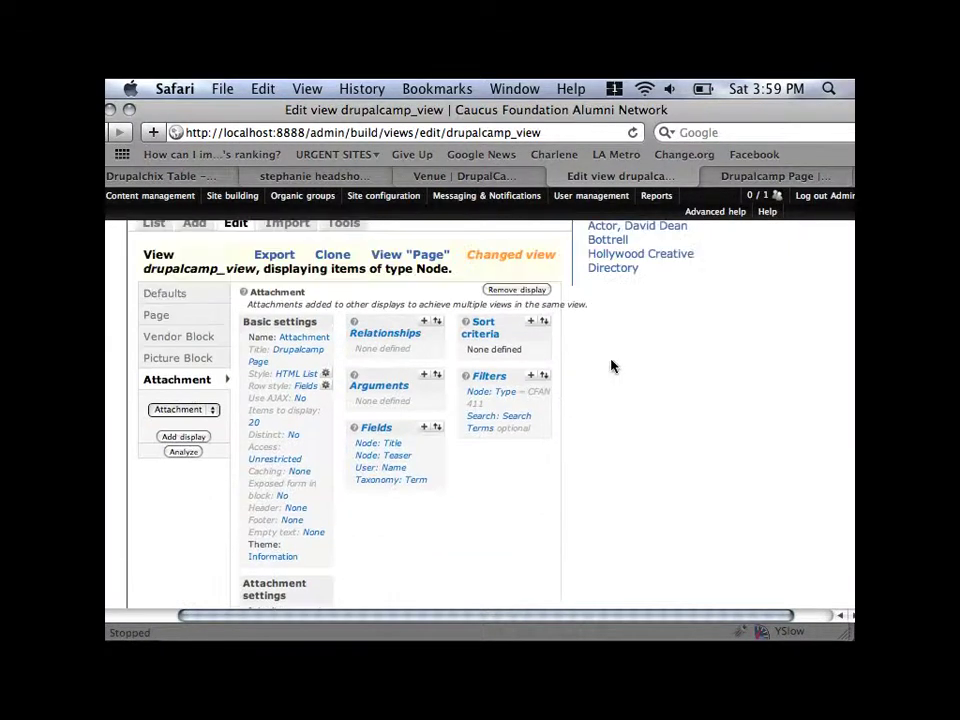
Add the Global: Random sort criterion to the Attachment display and update it
click(540, 322)
click(285, 486)
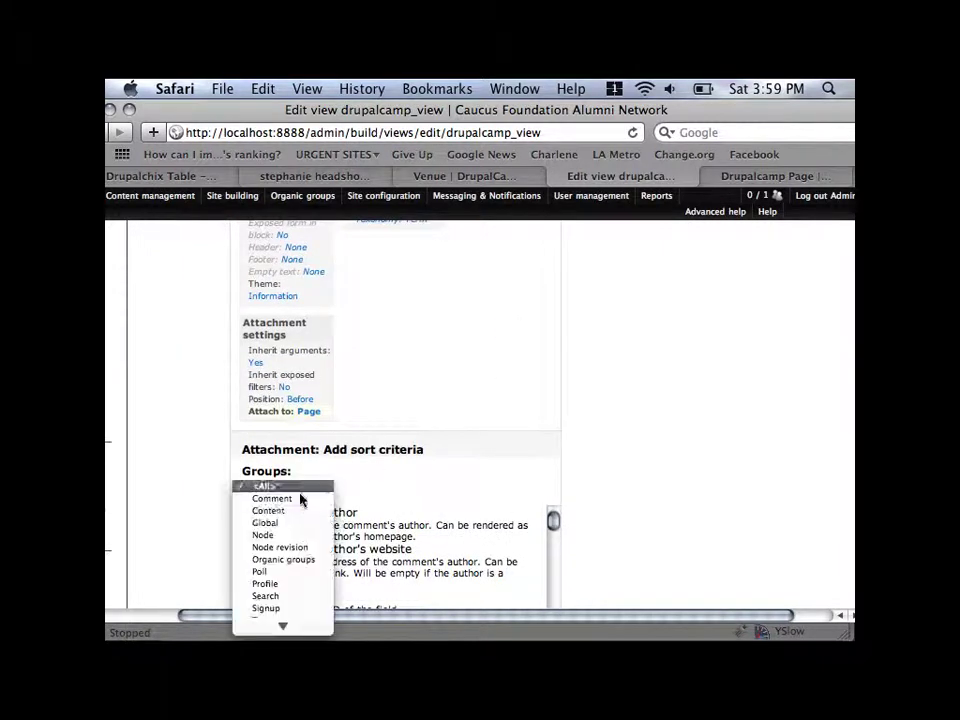
click(266, 522)
click(245, 514)
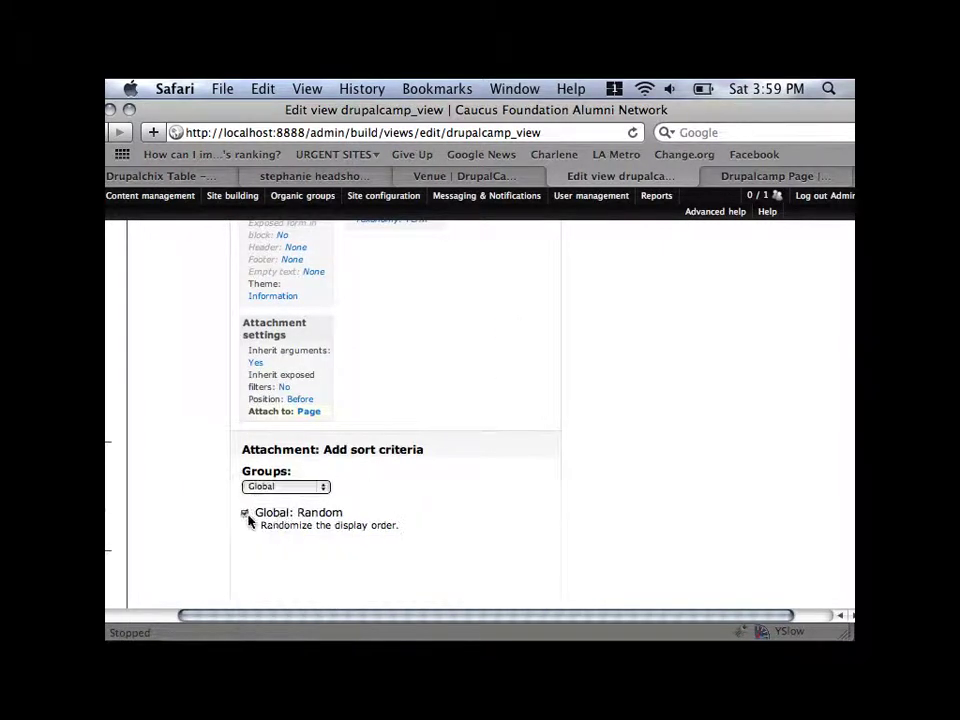
scroll(354, 519, down, 5)
click(252, 520)
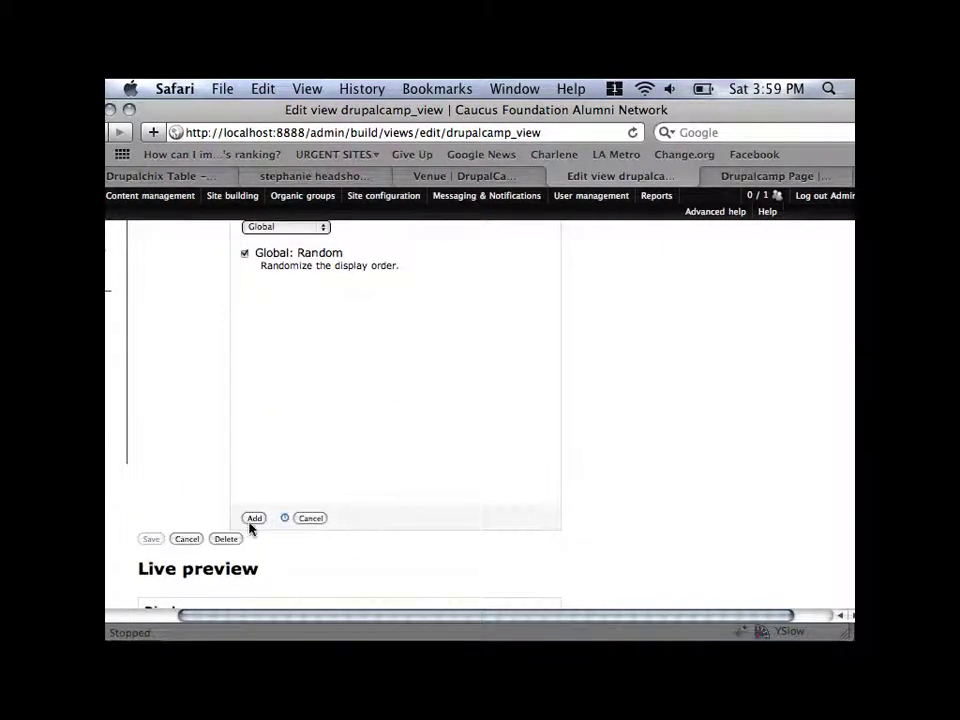
right_click(463, 495)
click(467, 362)
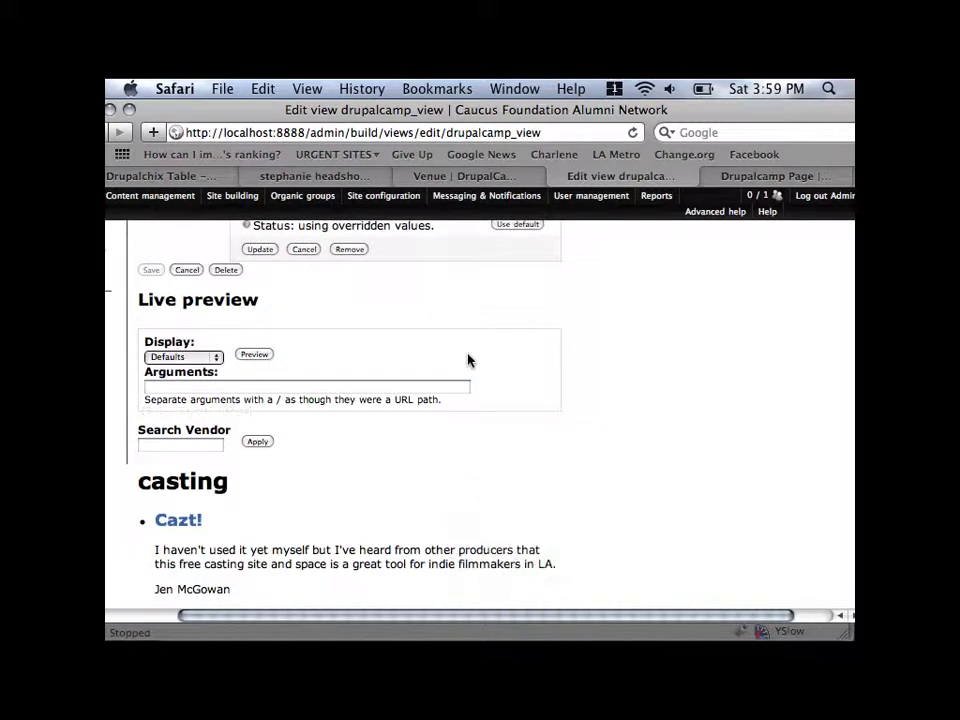
scroll(467, 362, up, 4)
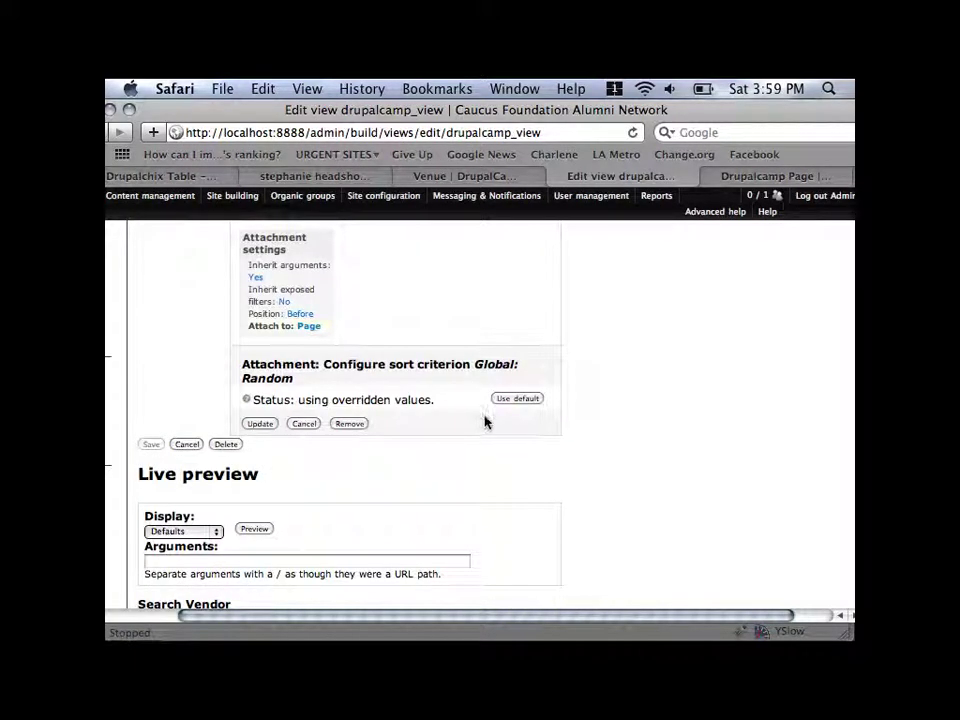
scroll(486, 420, up, 1)
click(262, 422)
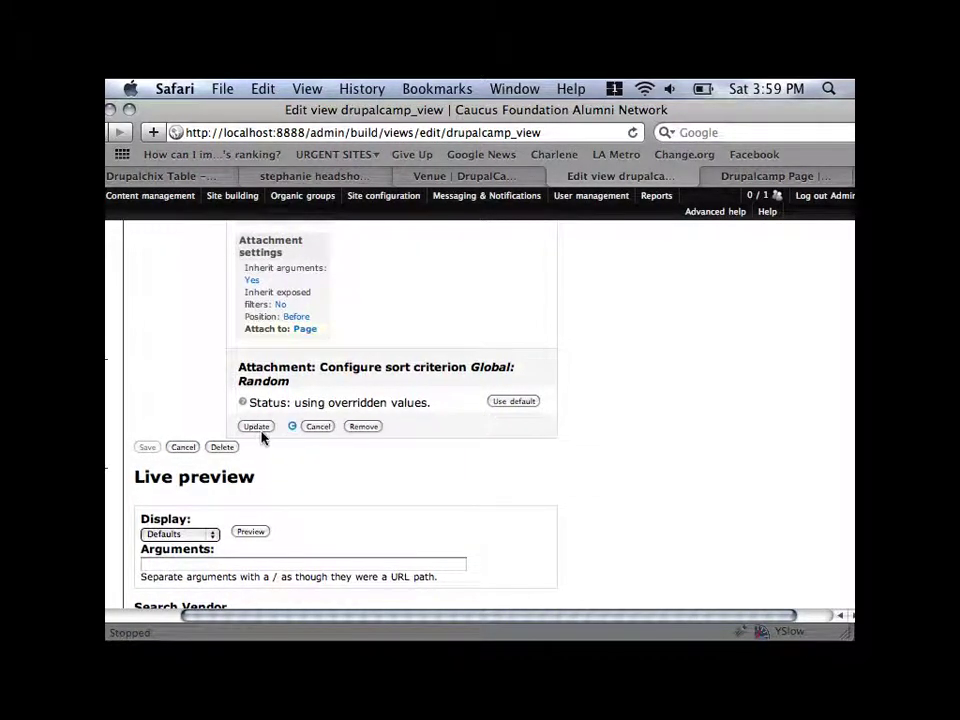
Override the Attachment display's style, set it to Unformatted, and close the style options without choosing a grouping field
scroll(312, 413, up, 5)
scroll(311, 413, up, 3)
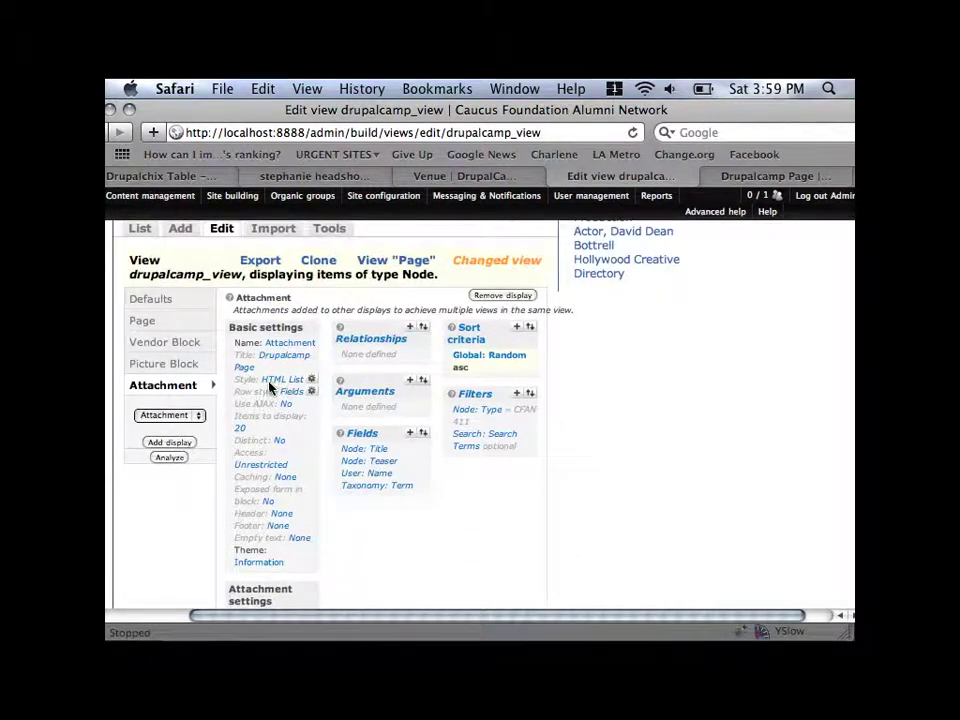
click(272, 381)
scroll(480, 505, down, 6)
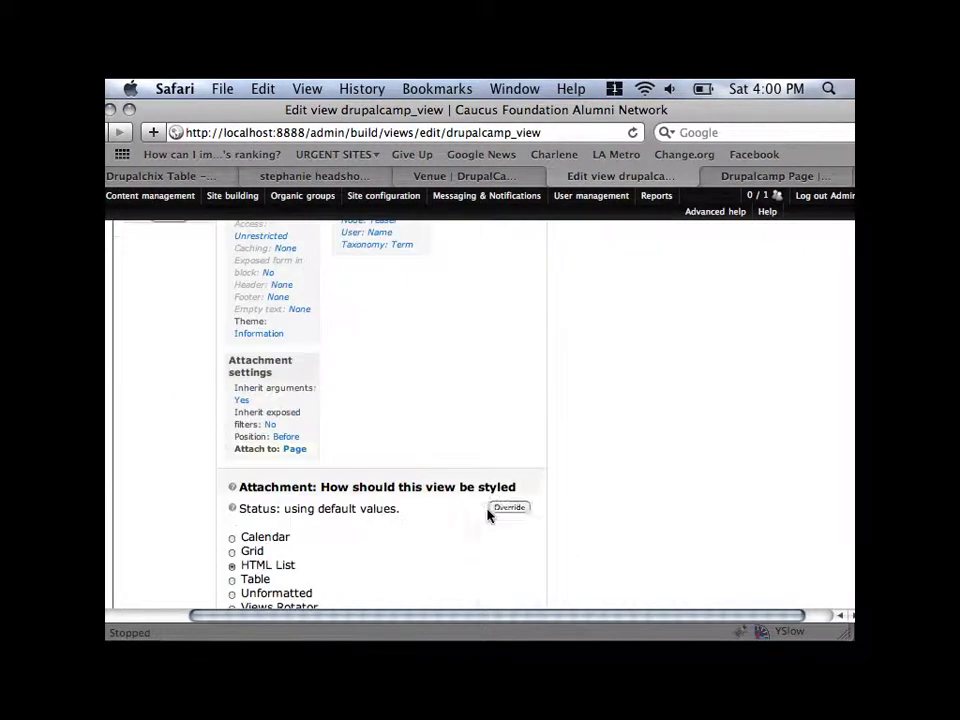
right_click(491, 508)
click(333, 557)
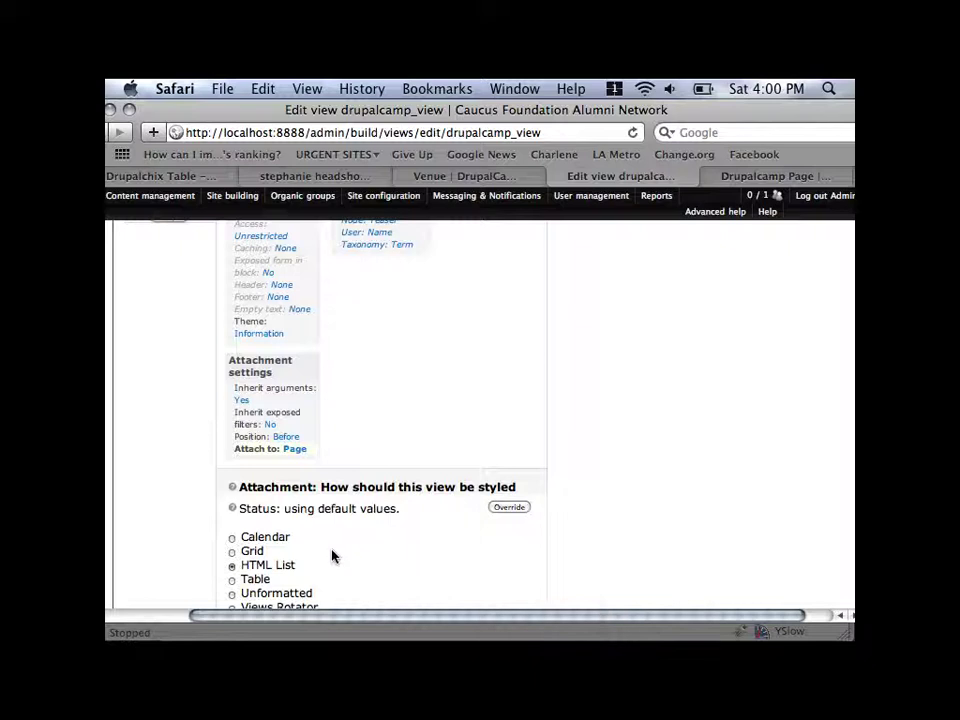
click(258, 594)
scroll(463, 545, down, 4)
scroll(463, 545, up, 1)
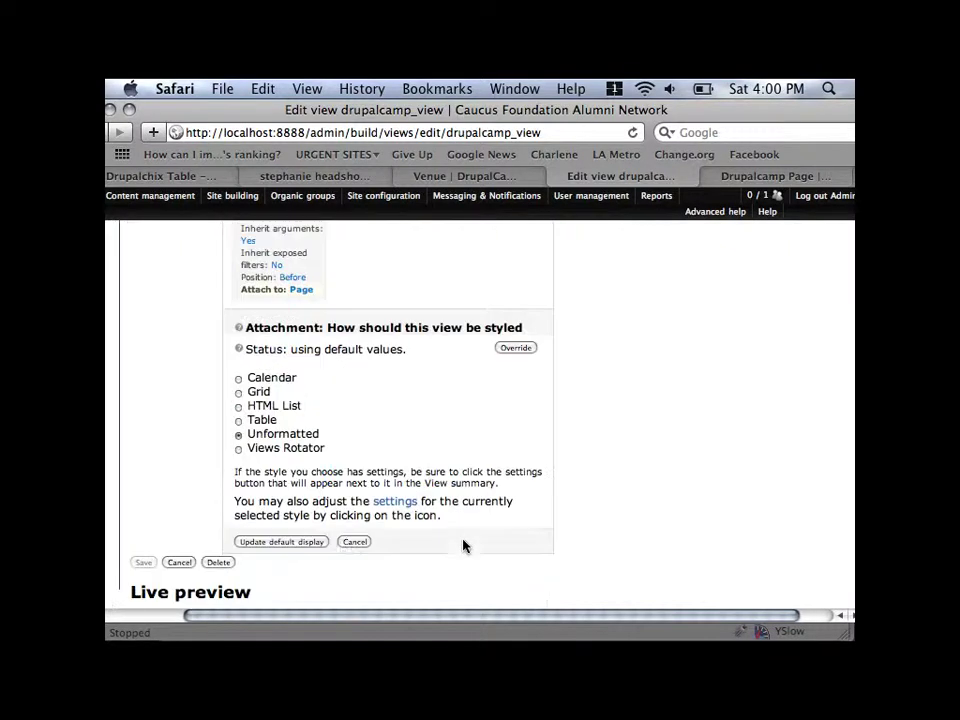
click(529, 349)
click(262, 535)
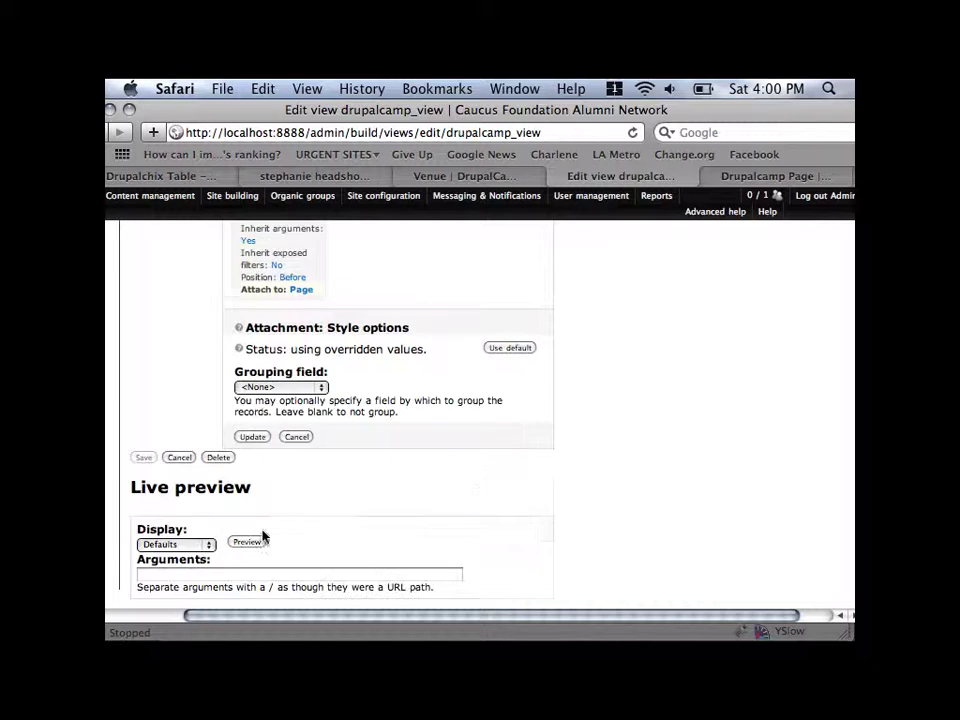
scroll(478, 476, up, 4)
scroll(478, 476, down, 3)
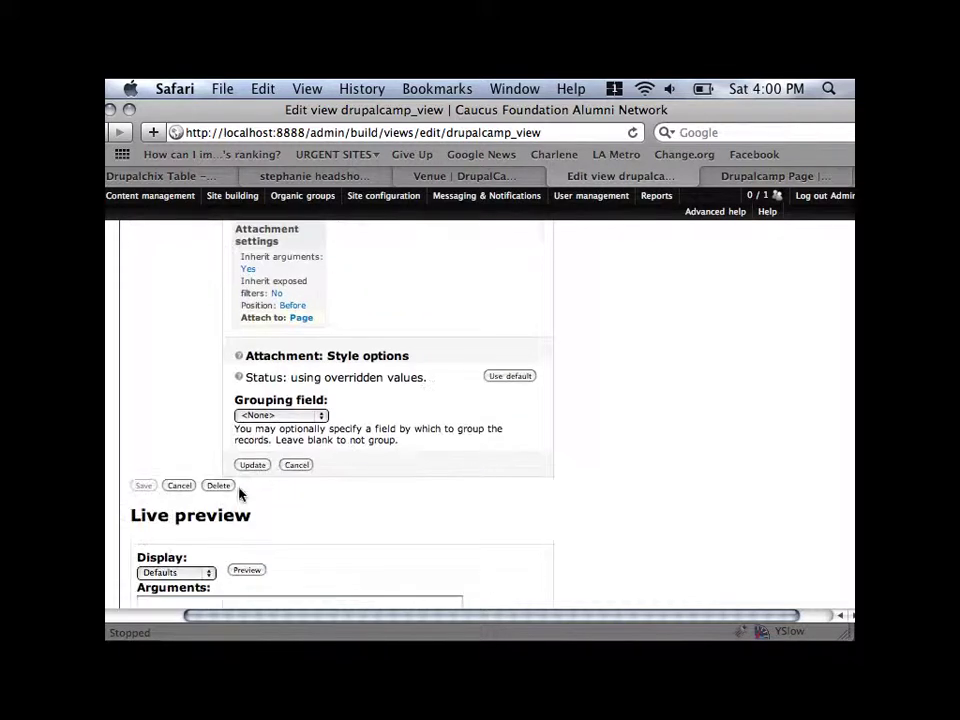
click(305, 465)
Override the Attachment's items to display, set the number to 1, and update the display
scroll(377, 470, up, 5)
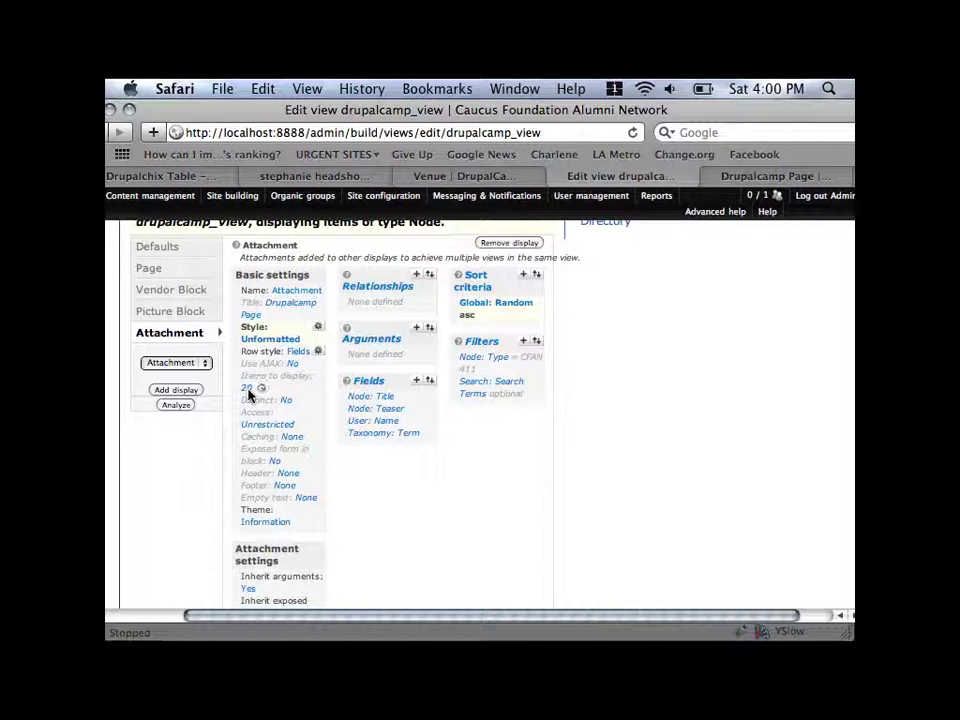
click(250, 394)
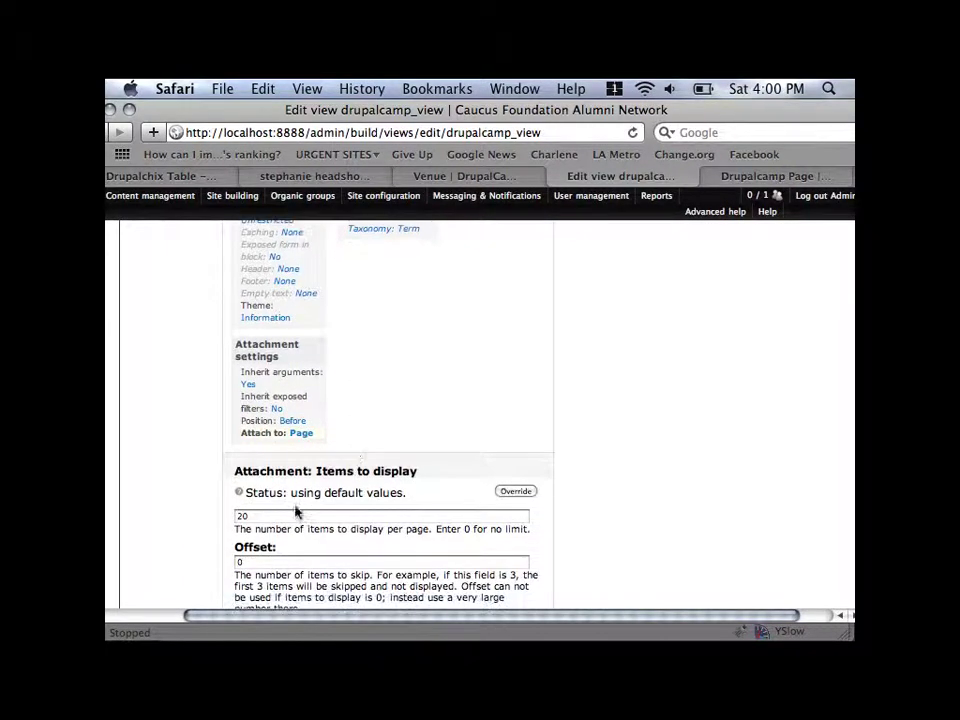
click(516, 491)
double_click(241, 516)
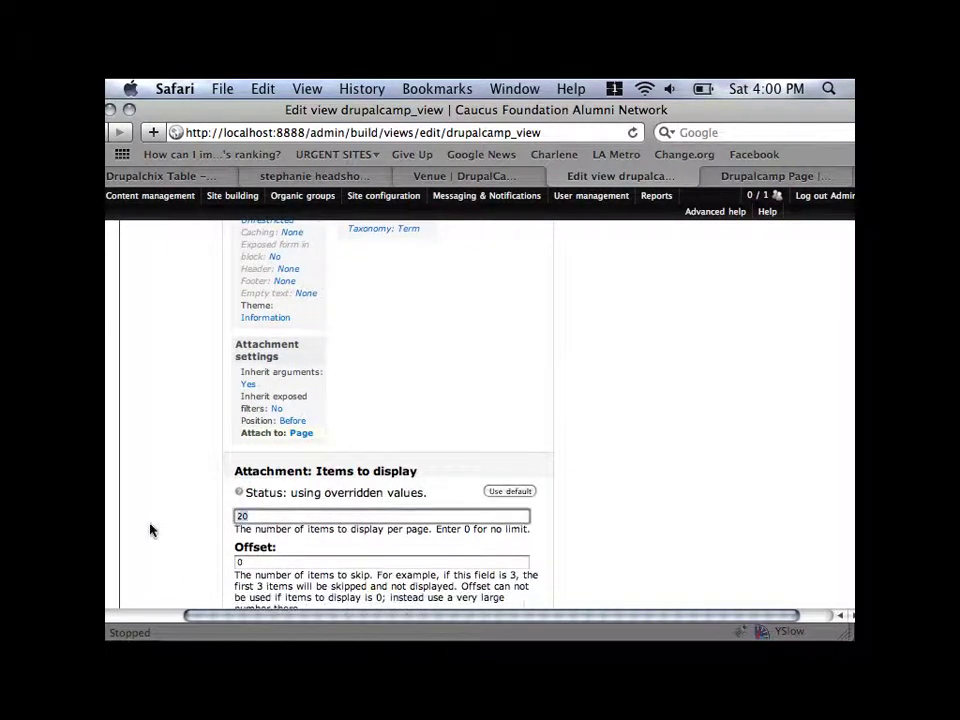
text(1)
scroll(499, 454, down, 5)
scroll(499, 454, up, 3)
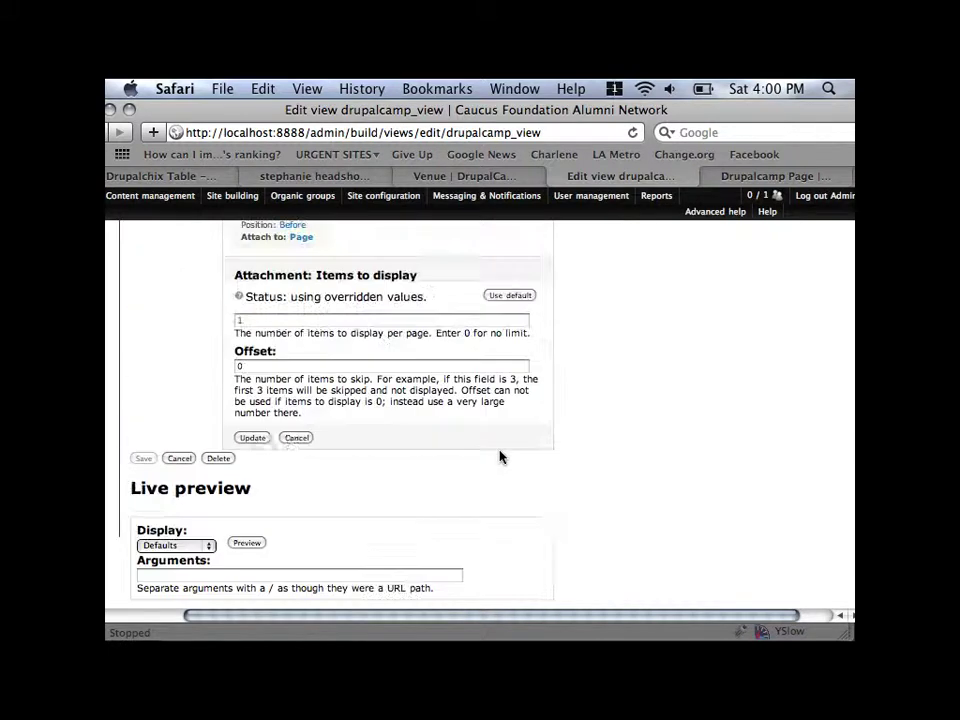
click(253, 438)
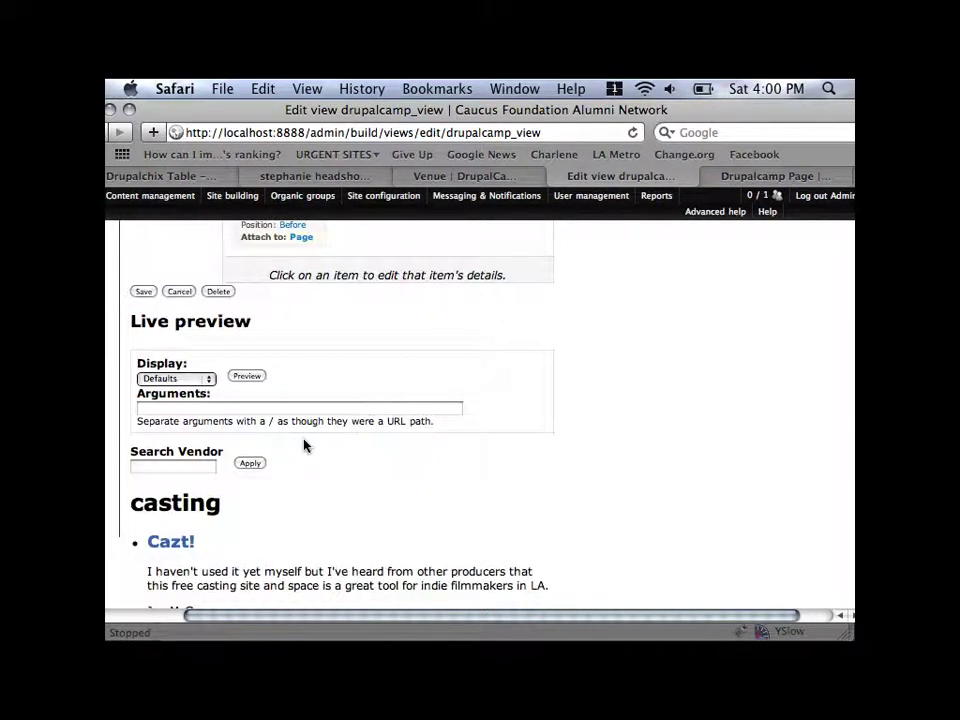
Review the Attachment display's settings and save drupalcamp_view
scroll(352, 462, down, 4)
scroll(353, 463, up, 8)
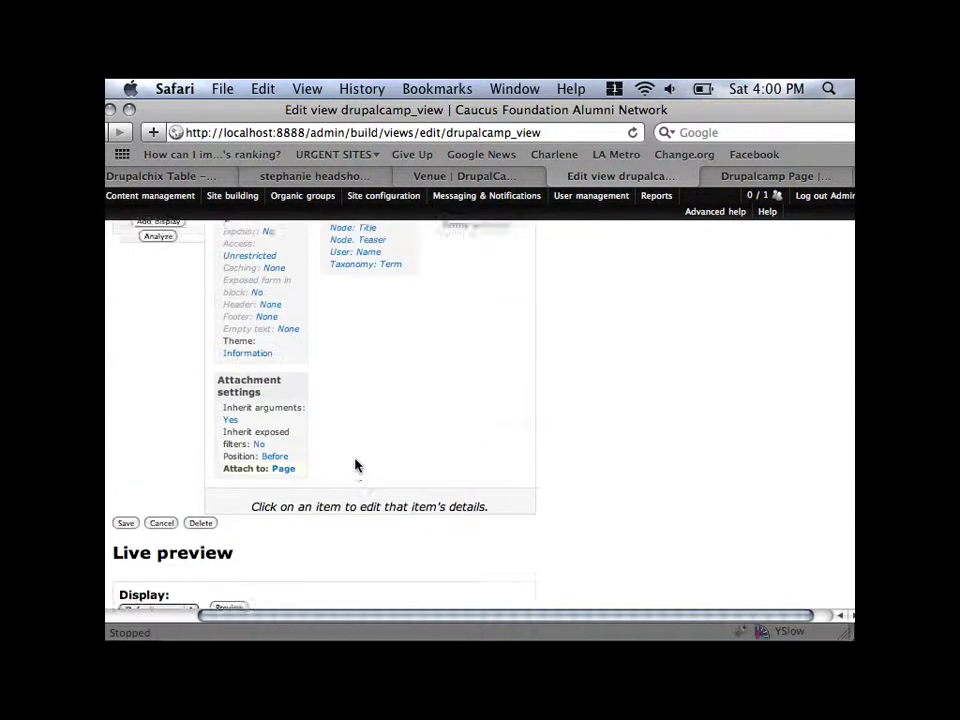
scroll(355, 466, left, 1)
scroll(355, 466, up, 5)
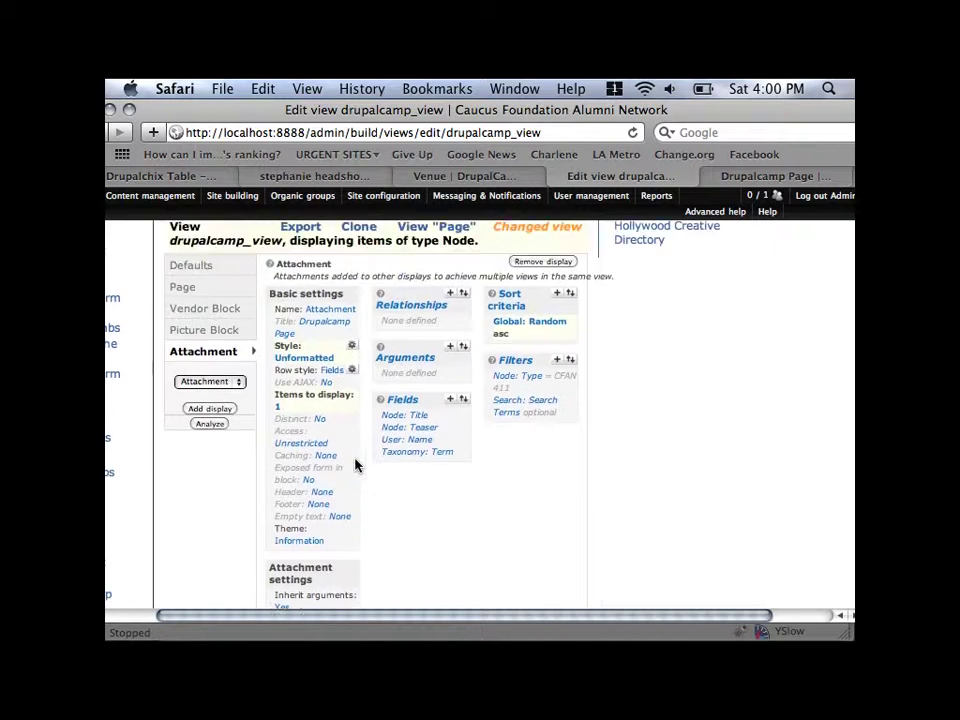
scroll(356, 466, down, 3)
scroll(350, 470, down, 2)
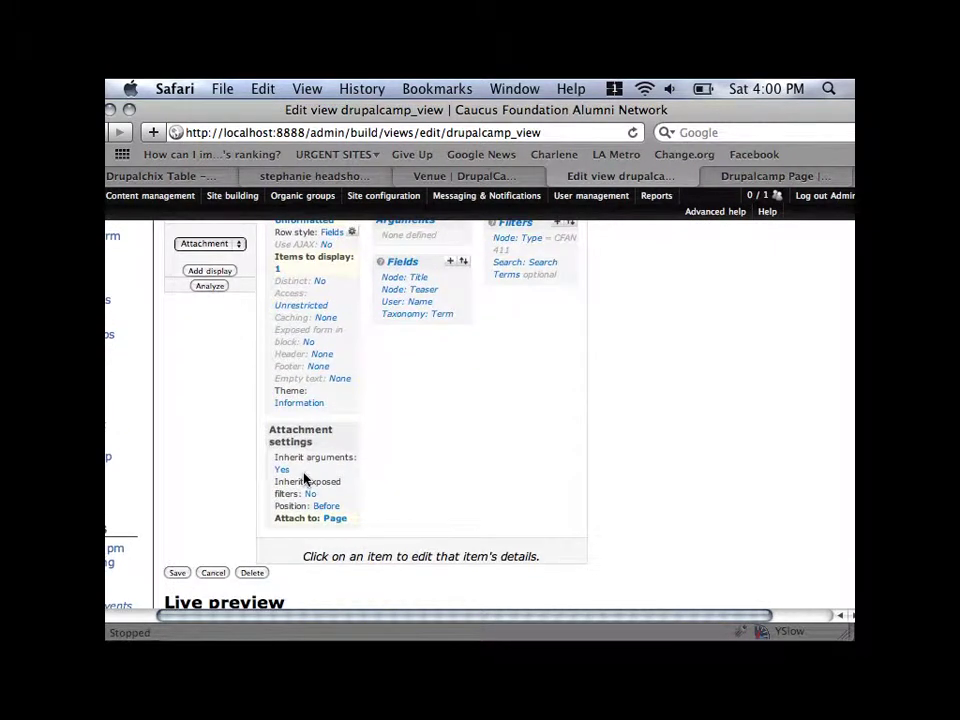
scroll(303, 480, down, 3)
click(182, 516)
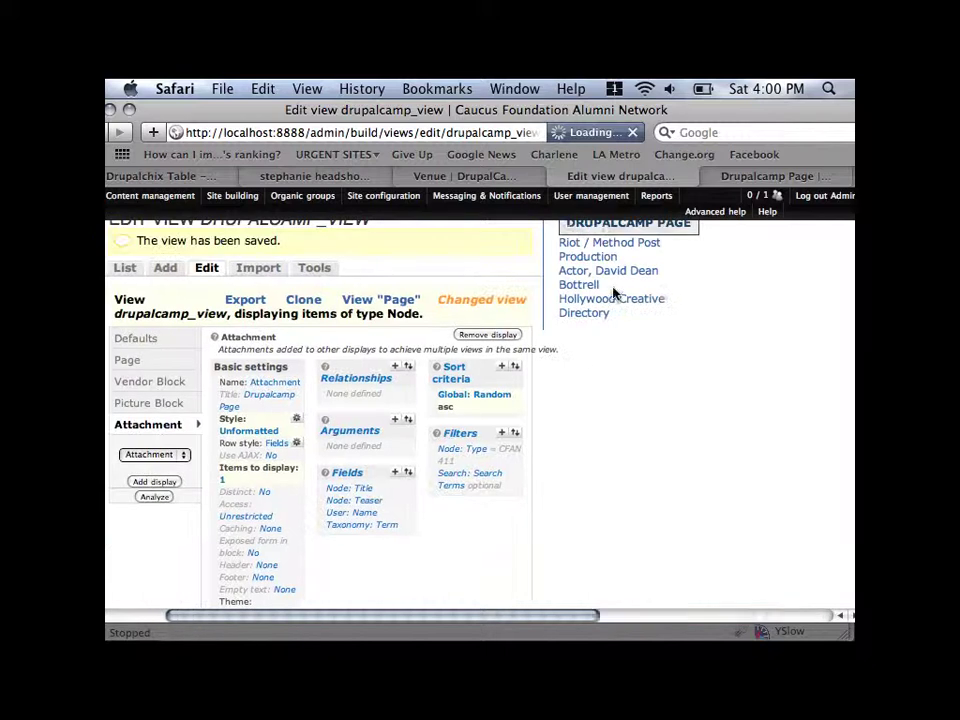
Switch to the Drupalcamp Page and reload it several times to check the random vendor attached above the listing
click(750, 177)
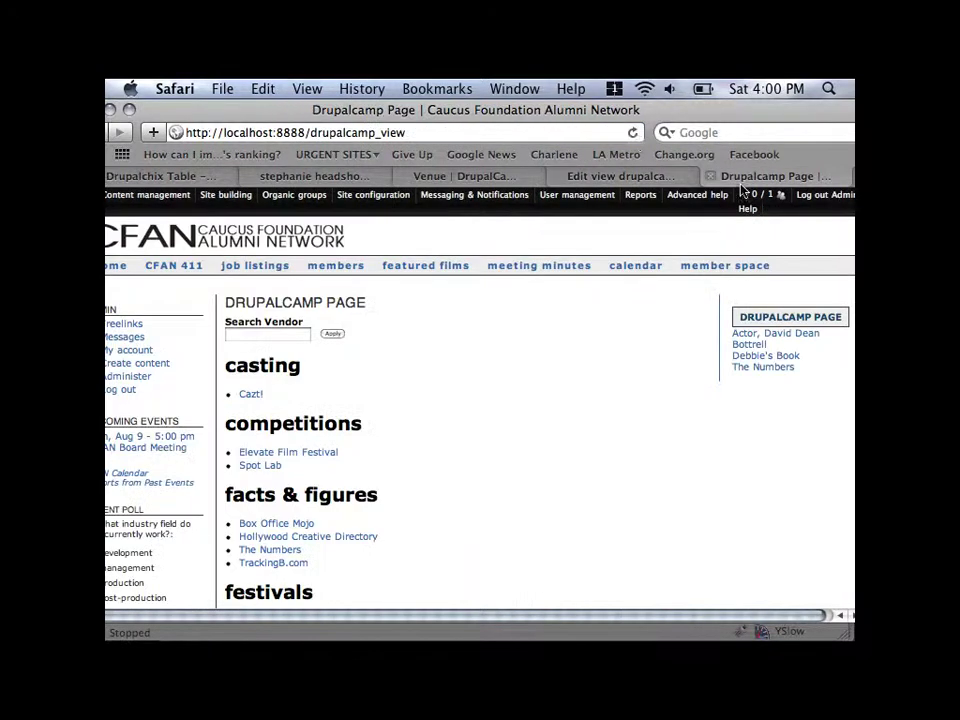
click(634, 136)
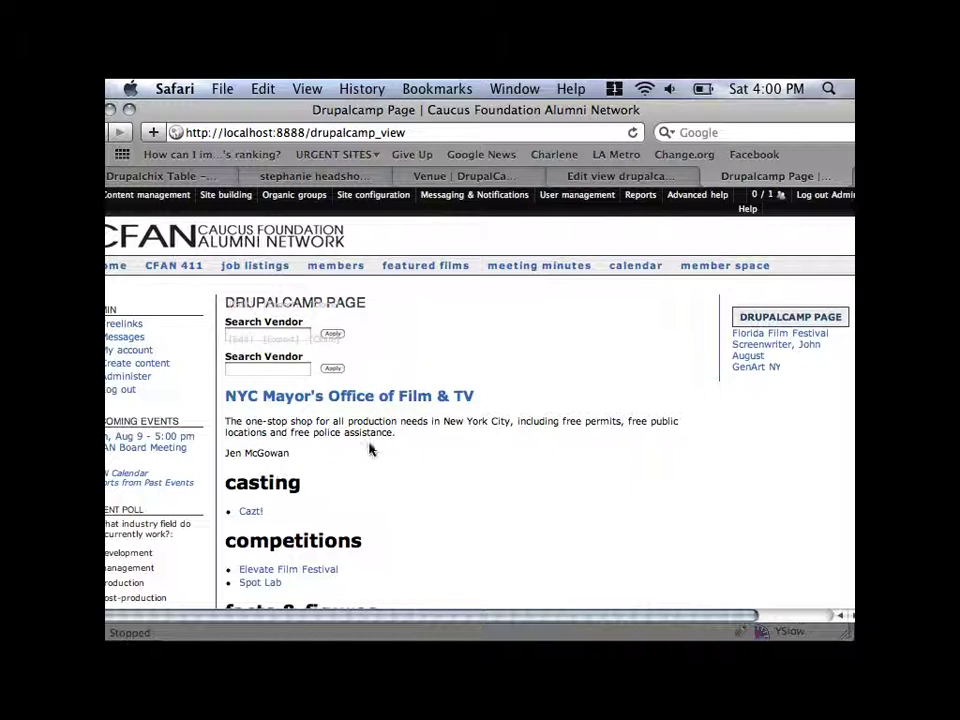
key(super+r)
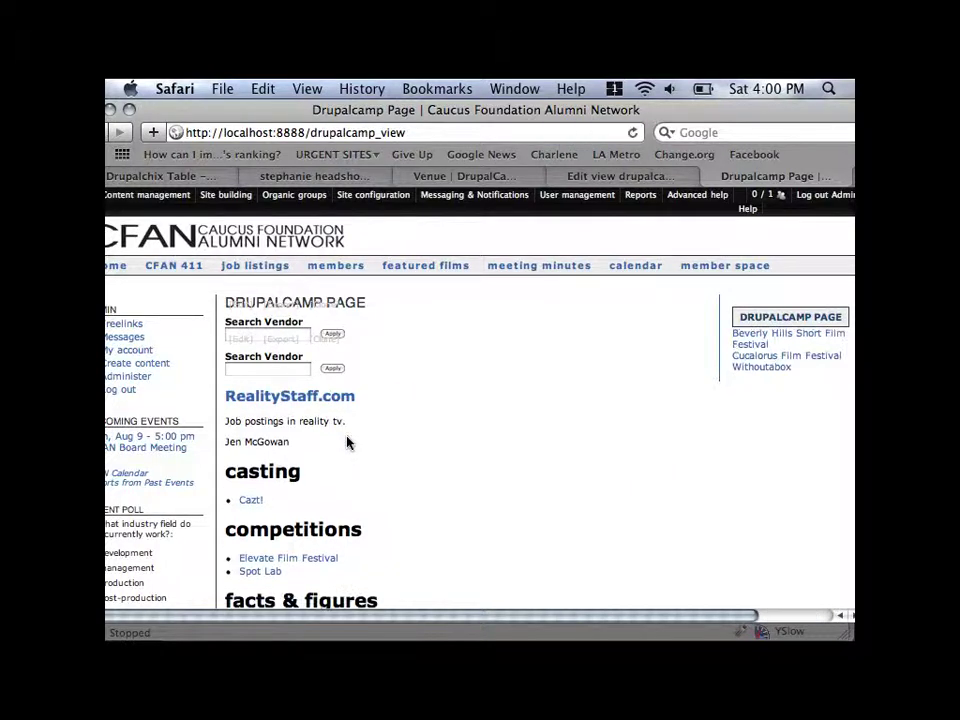
key(super+r)
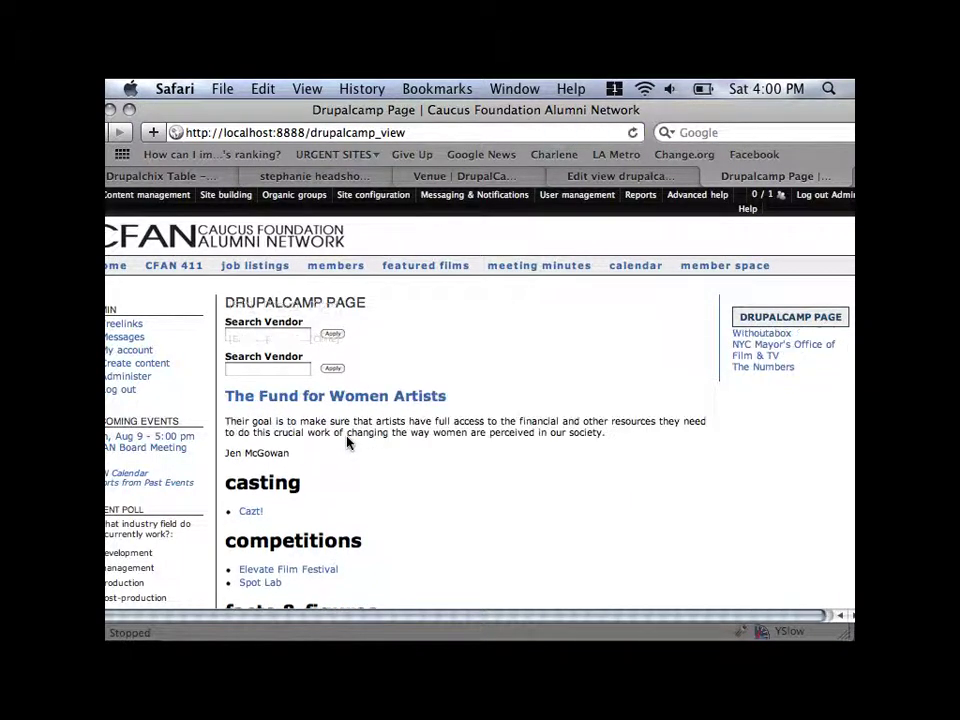
key(super+r)
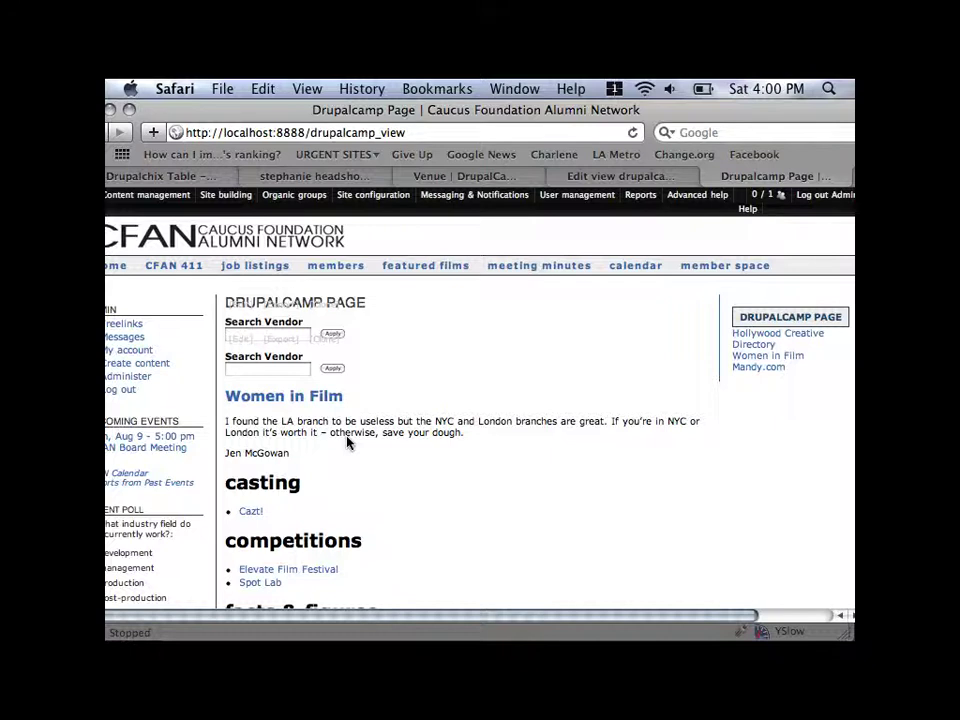
key(super+r)
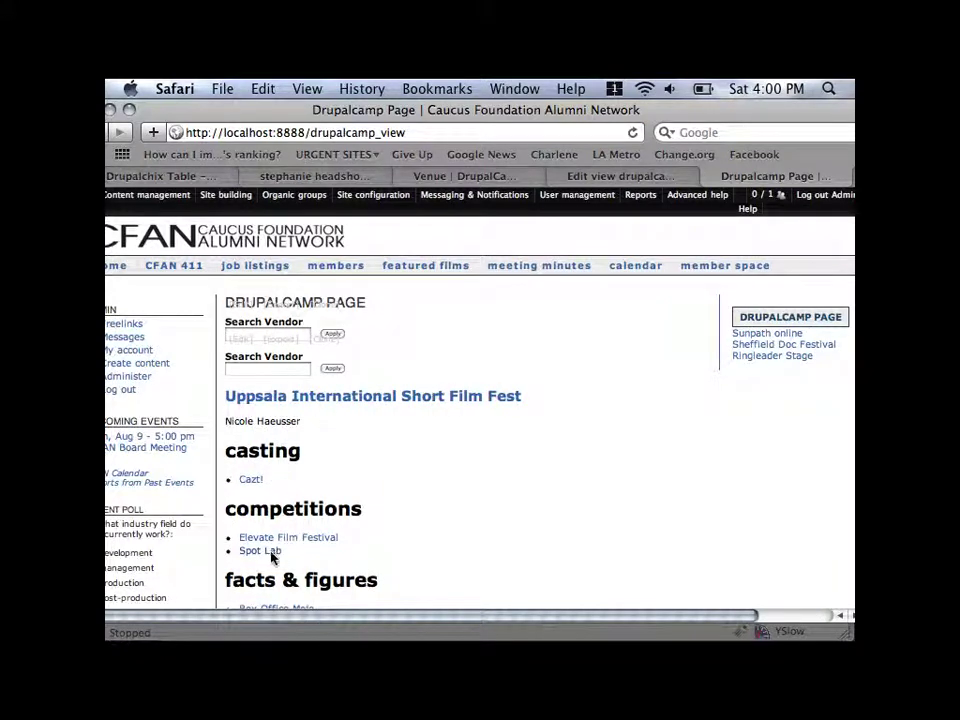
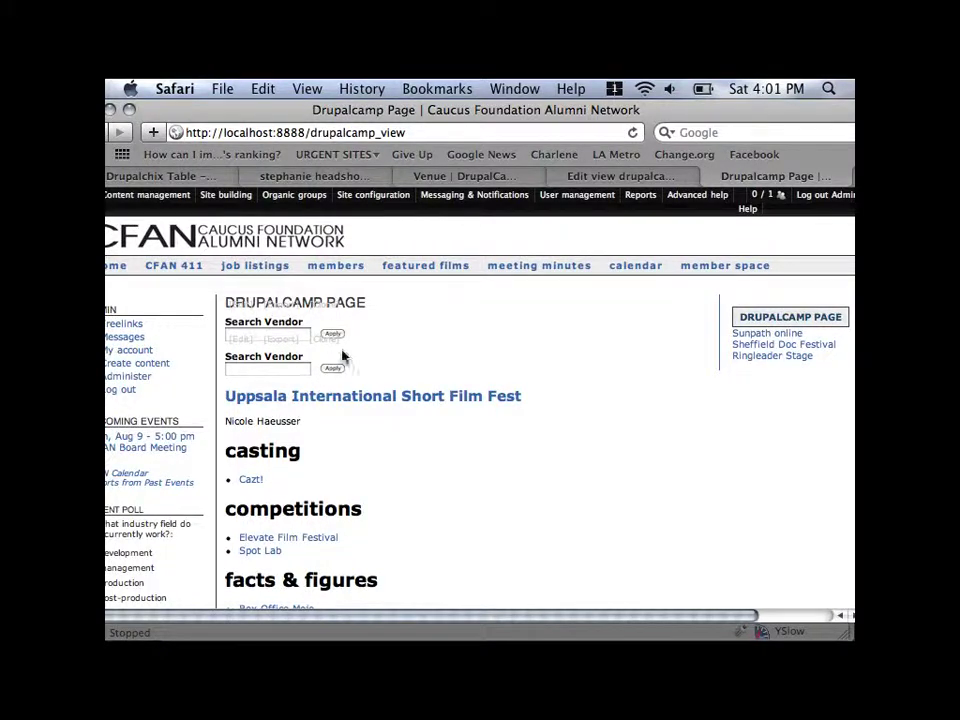
Return to the drupalcamp_view editor, open the Attachment display and examine its attachment settings, including Inherit exposed filters
click(620, 175)
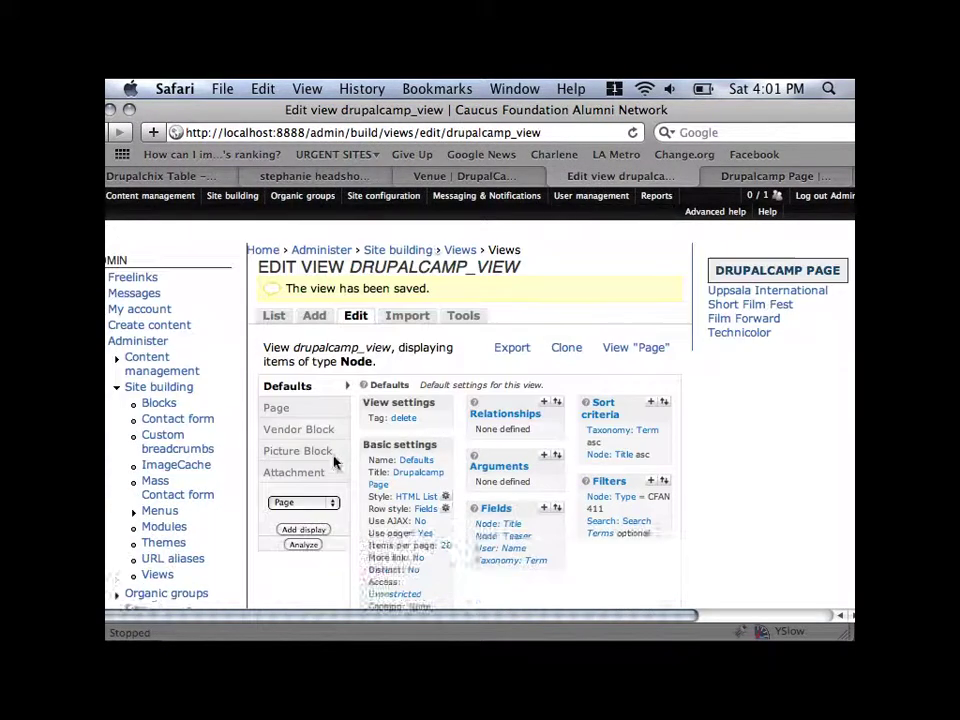
scroll(330, 455, down, 1)
click(326, 447)
scroll(471, 489, down, 3)
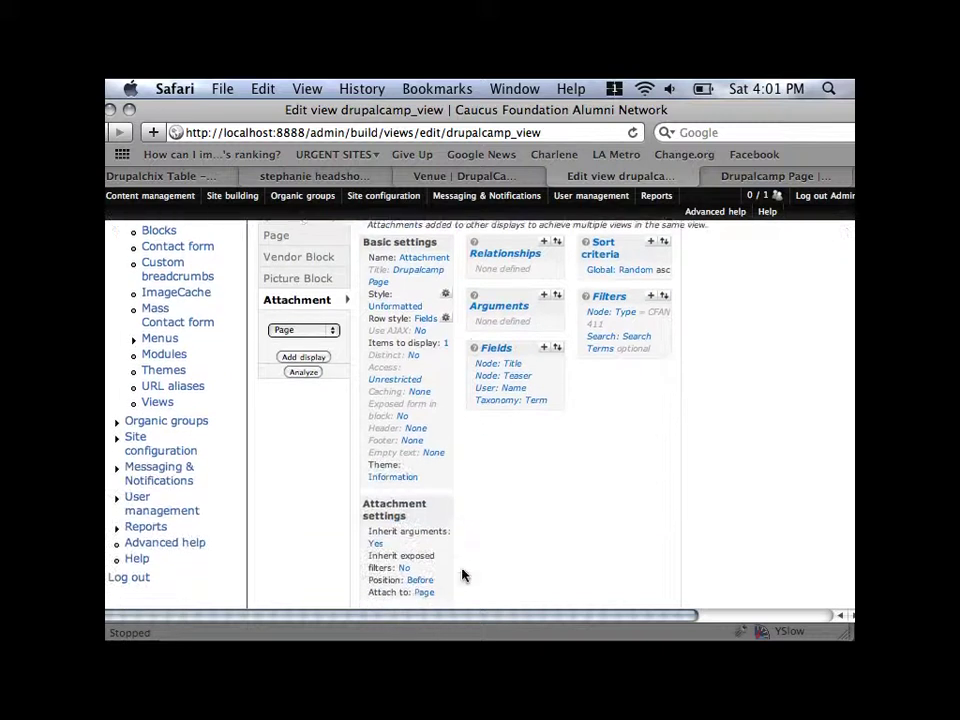
scroll(462, 575, down, 1)
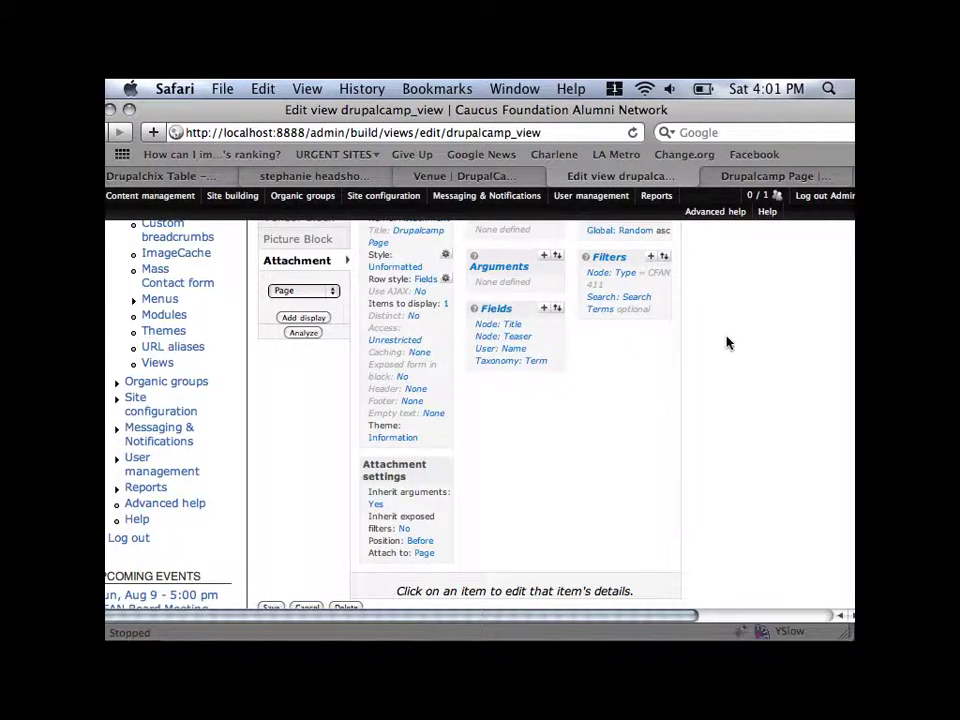
Open the "Attachment issue que" bookmark in the Drupalcamp Page's place and read the drupal.org issue on inherited exposed filters
click(772, 176)
mouse_move(143, 196)
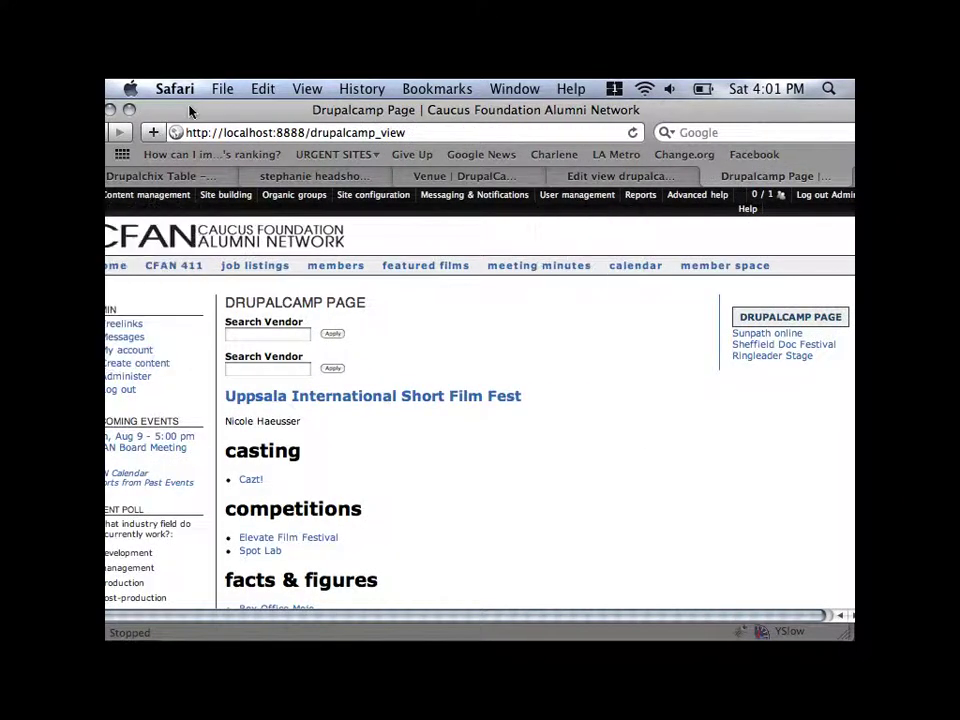
drag(186, 110, 214, 110)
click(122, 155)
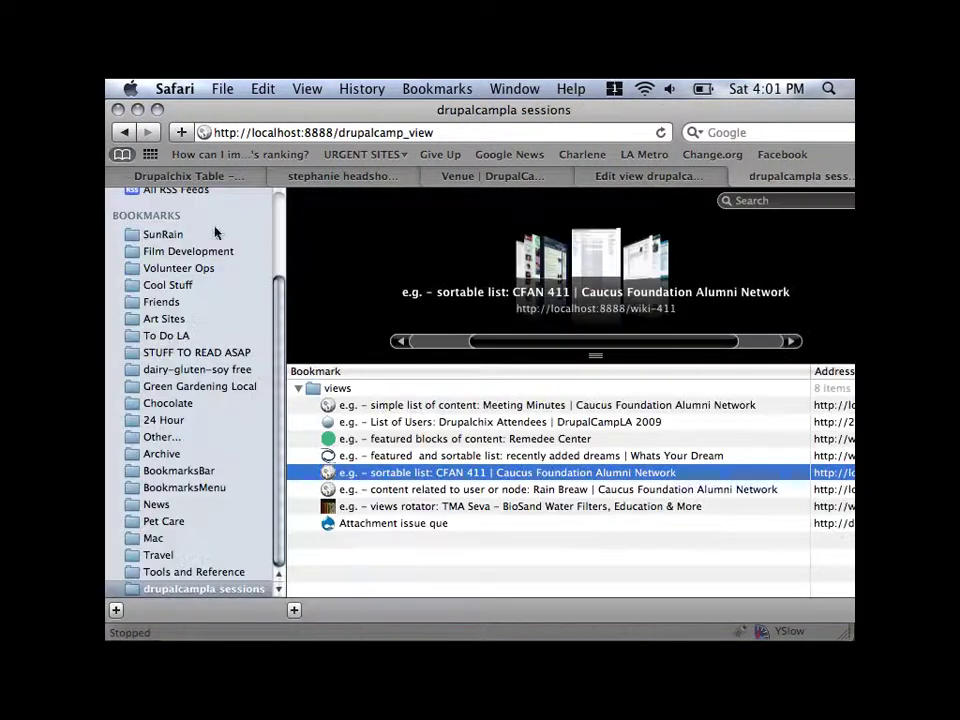
click(334, 523)
double_click(334, 528)
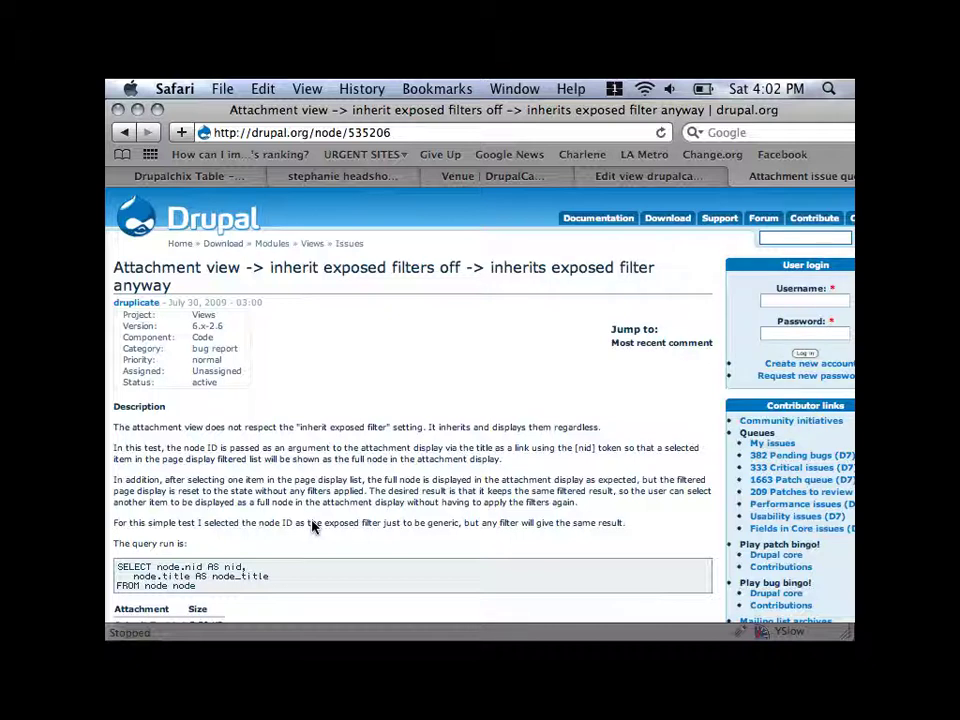
scroll(368, 531, down, 5)
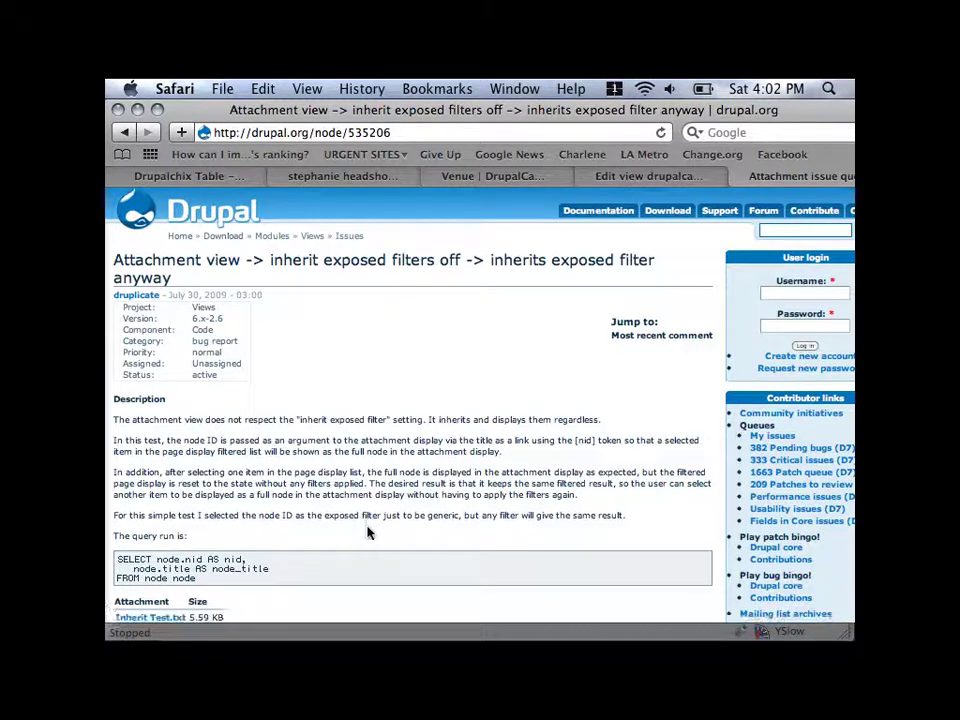
scroll(368, 531, up, 5)
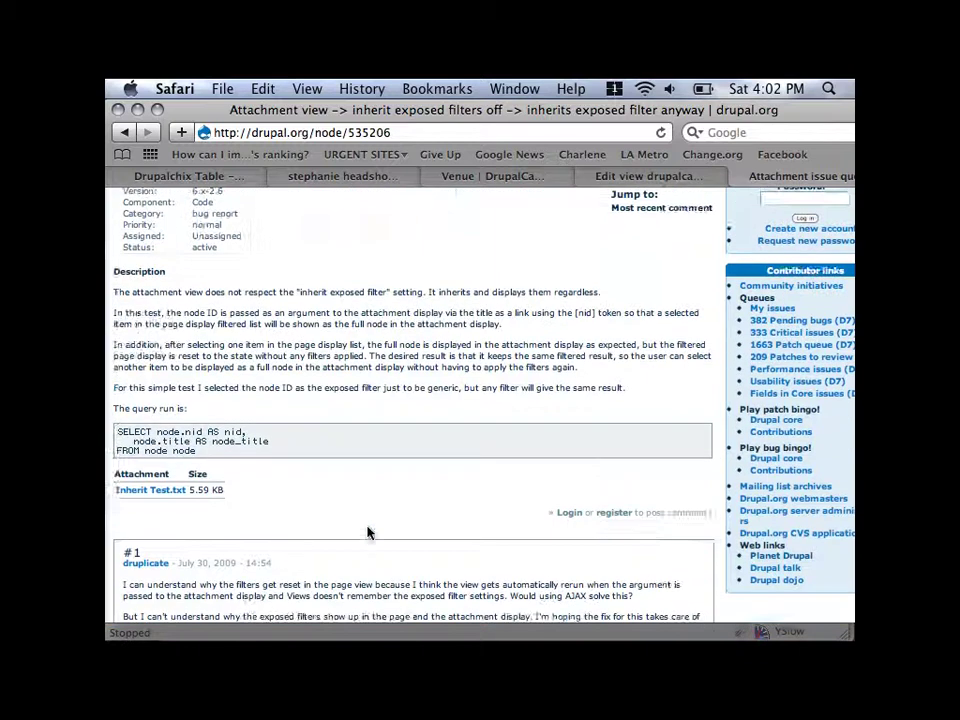
scroll(368, 531, down, 1)
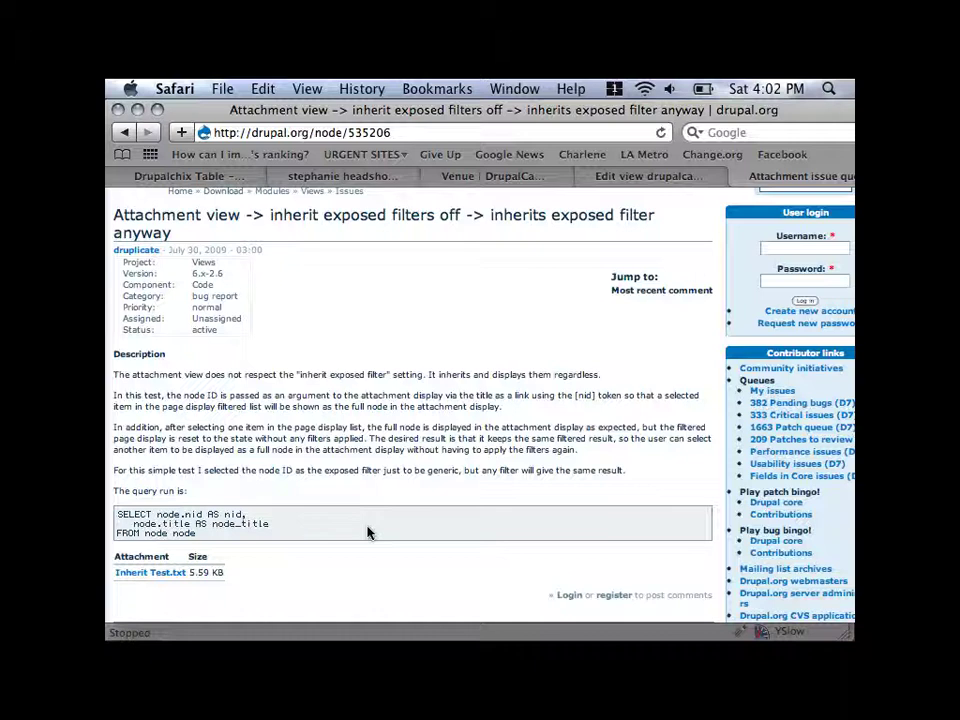
Return to the view editor, open the Views Tools page, and examine its basic options
click(656, 180)
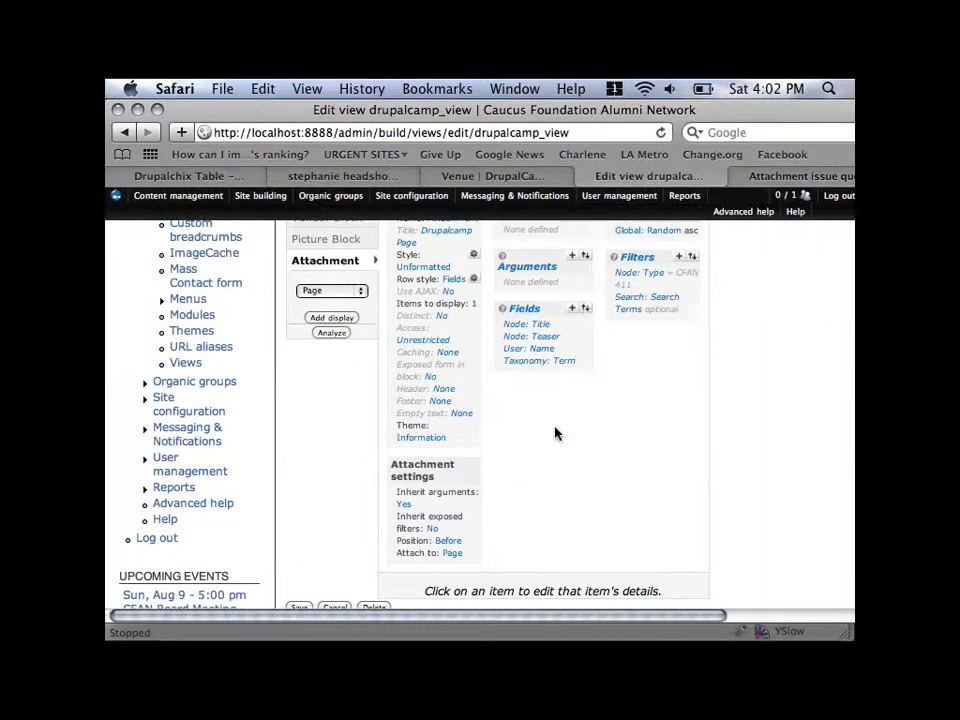
click(495, 176)
click(631, 176)
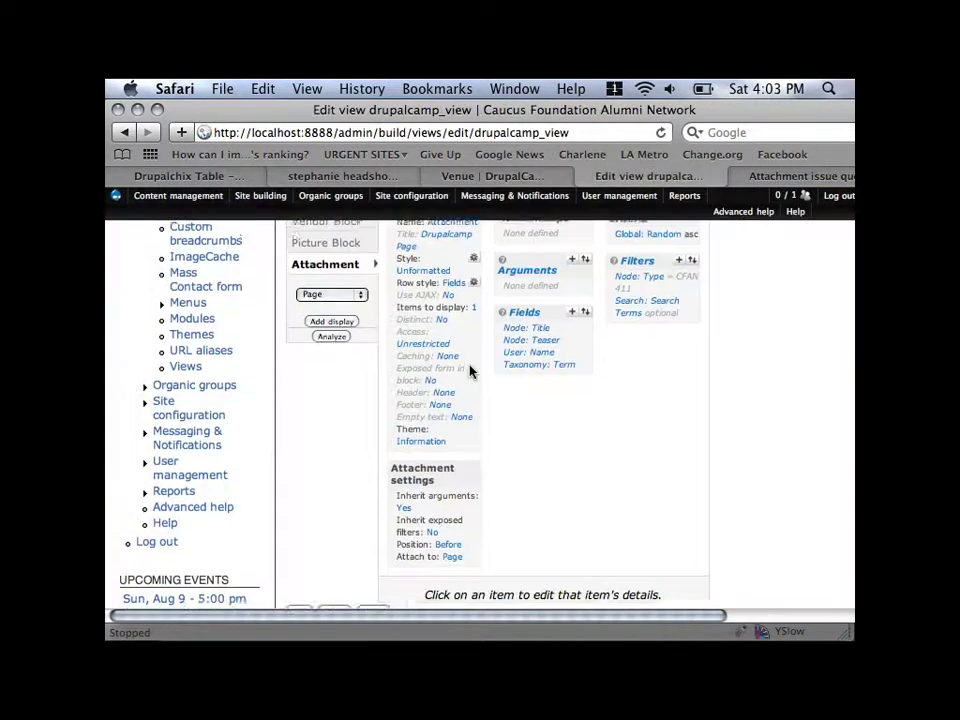
scroll(470, 371, up, 5)
click(469, 366)
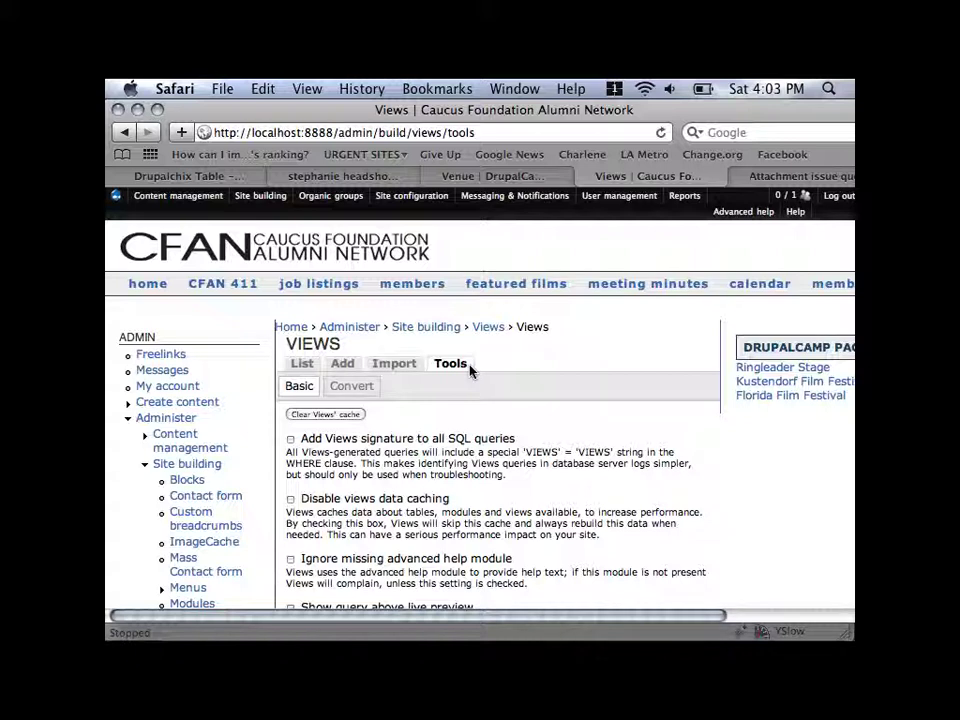
scroll(401, 358, down, 5)
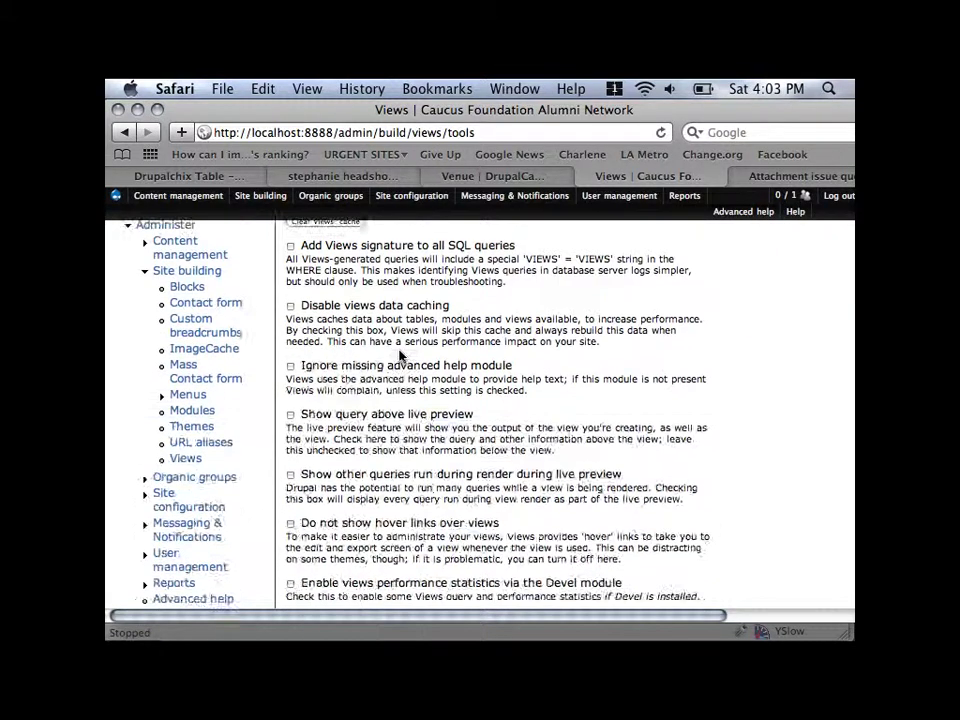
Open the page for adding a view and examine its name, description, tag and type fields
scroll(400, 357, up, 4)
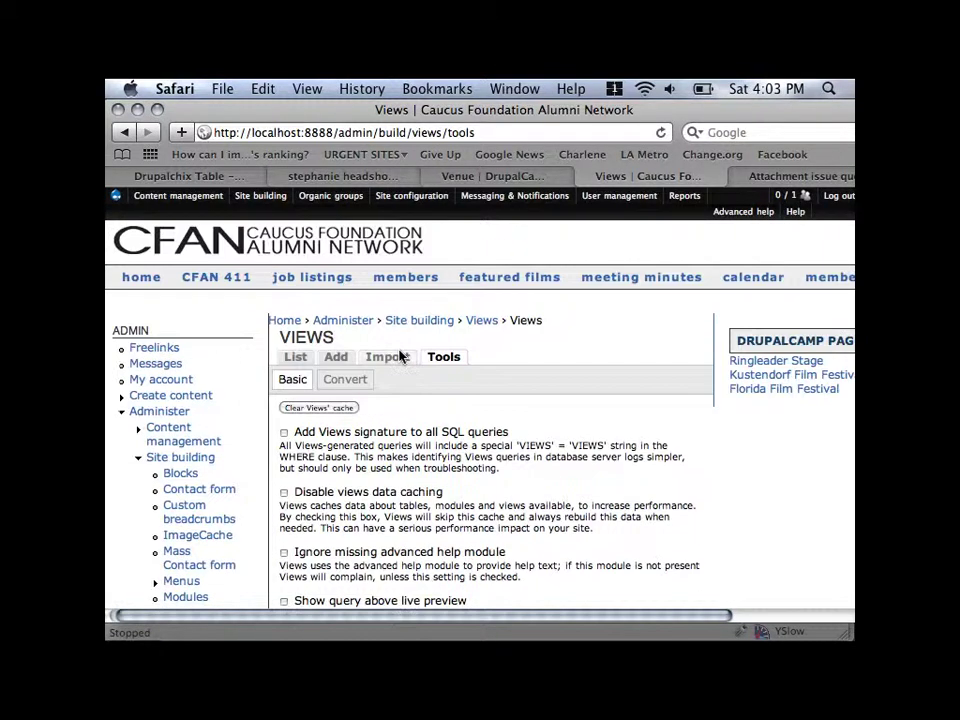
click(797, 178)
click(628, 177)
click(336, 362)
scroll(340, 362, down, 5)
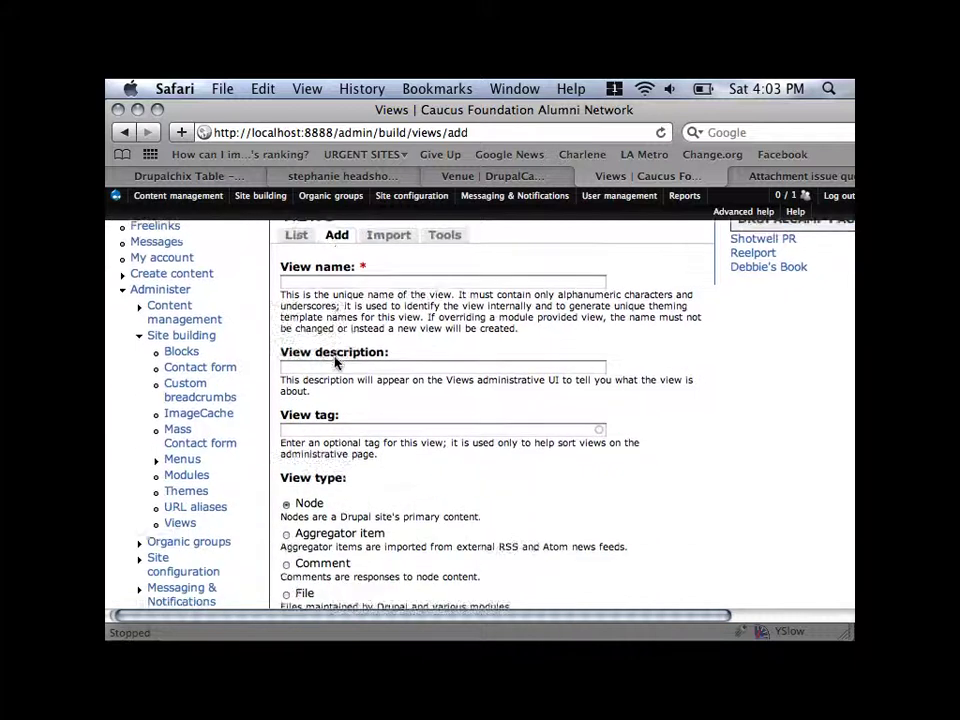
scroll(355, 366, up, 5)
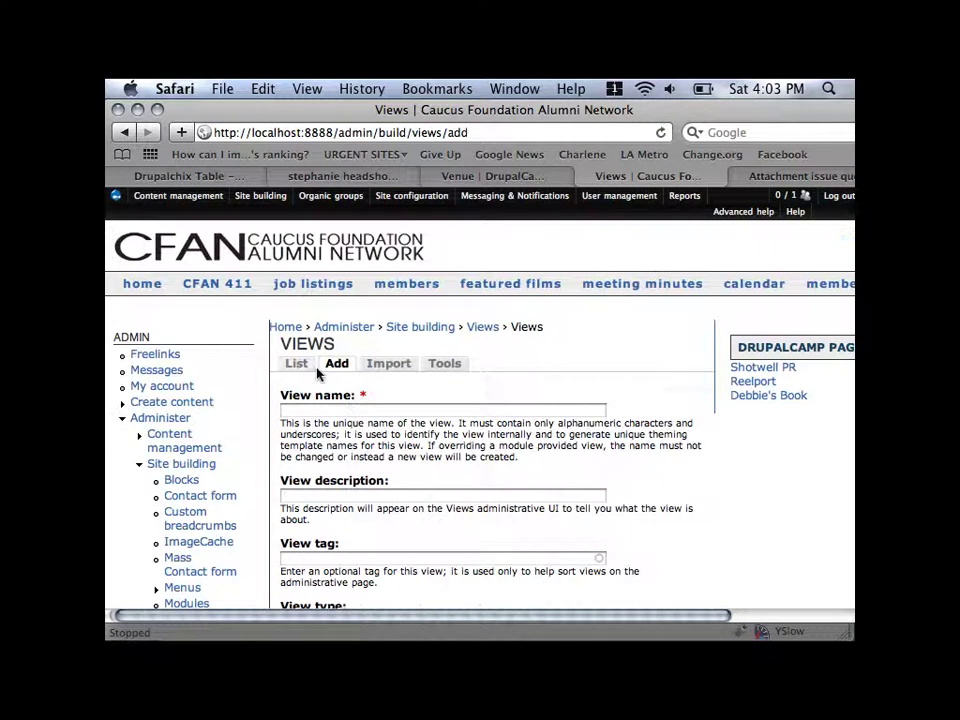
Return to the list of views and open drupalcamp_view for editing
click(297, 364)
scroll(563, 458, down, 5)
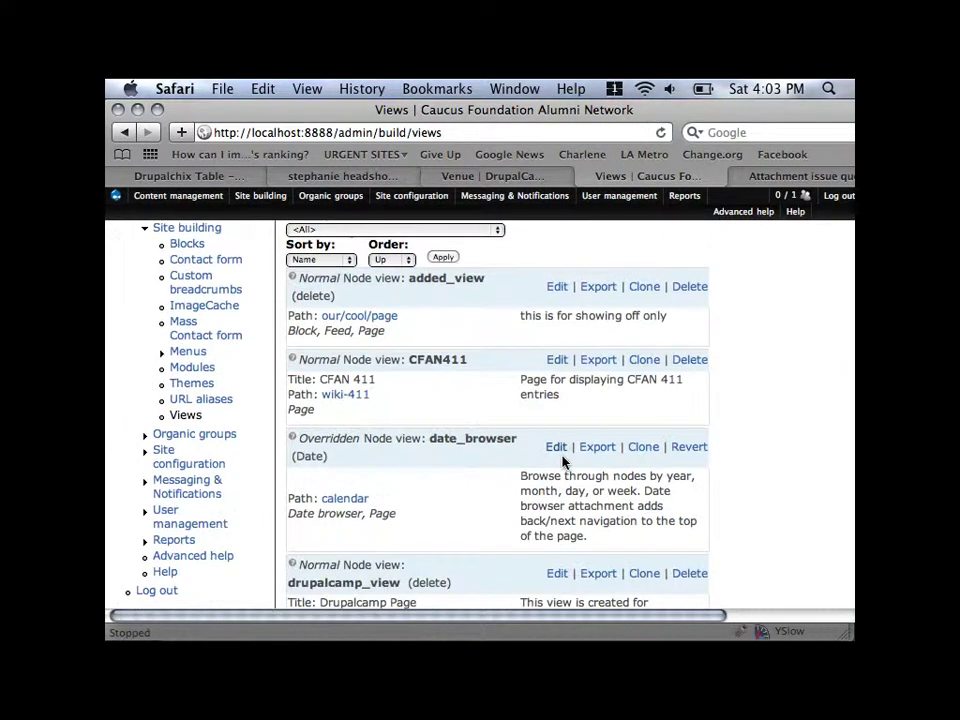
scroll(563, 461, down, 5)
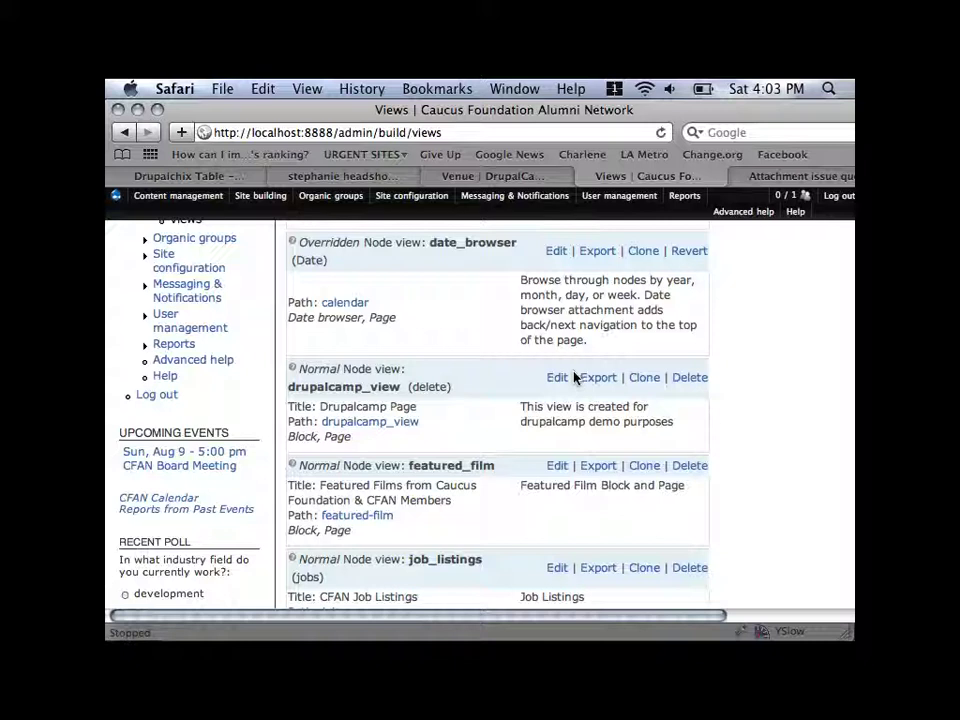
click(563, 378)
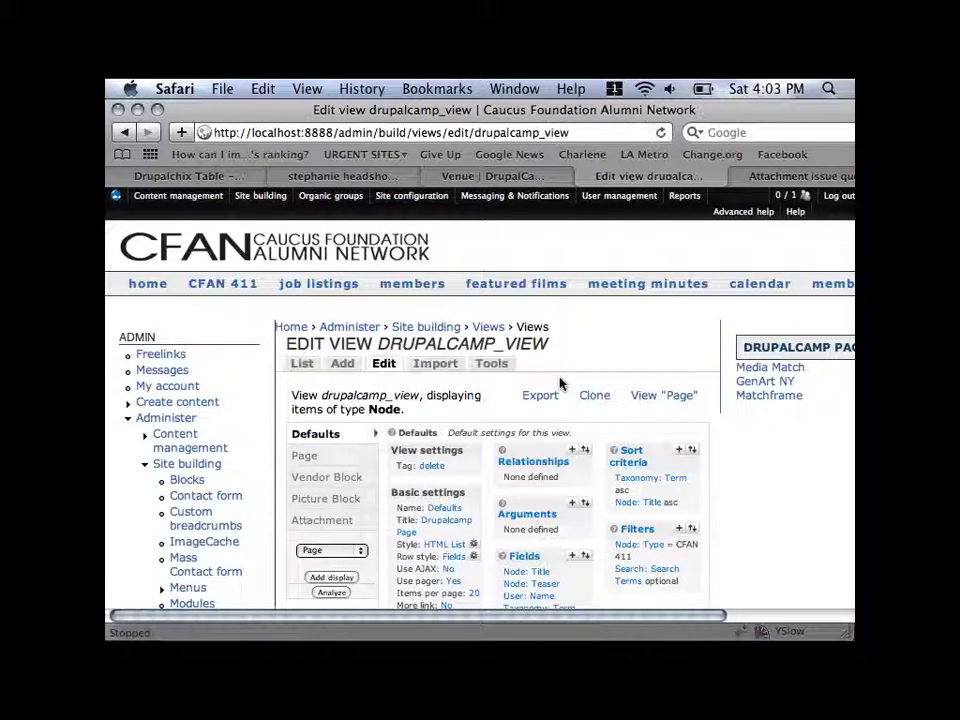
Add a Feed display to drupalcamp_view
scroll(659, 453, down, 3)
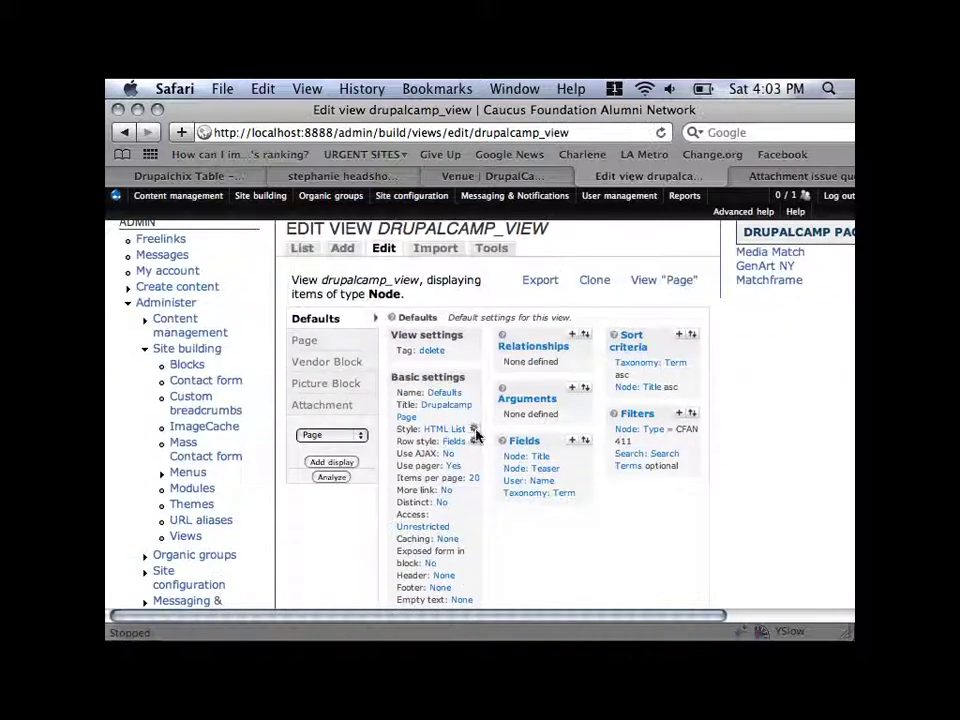
click(325, 435)
click(316, 422)
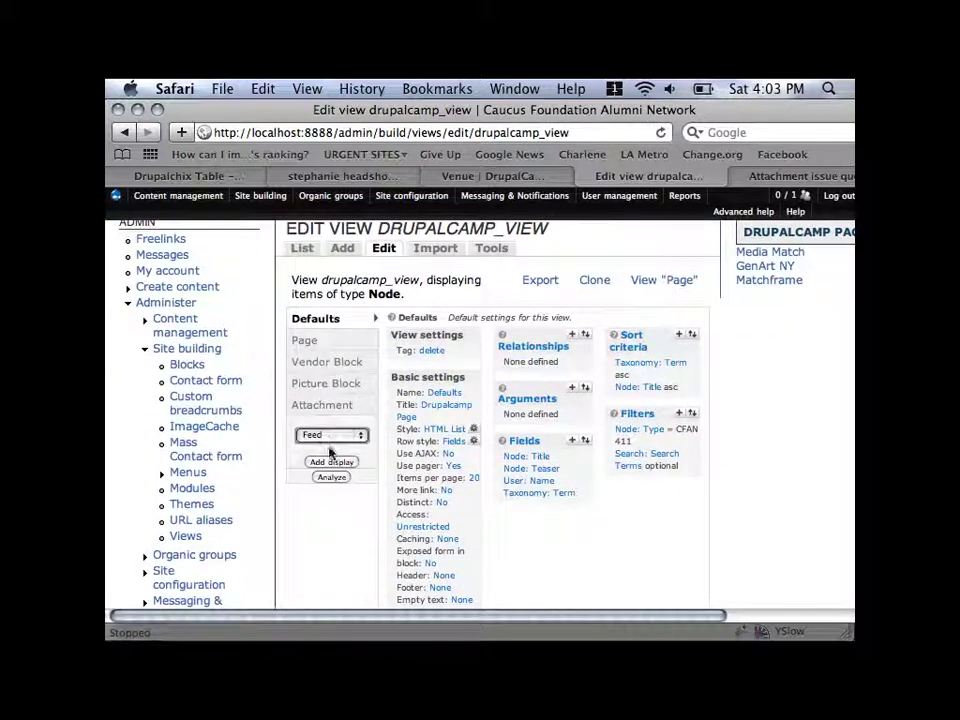
click(332, 465)
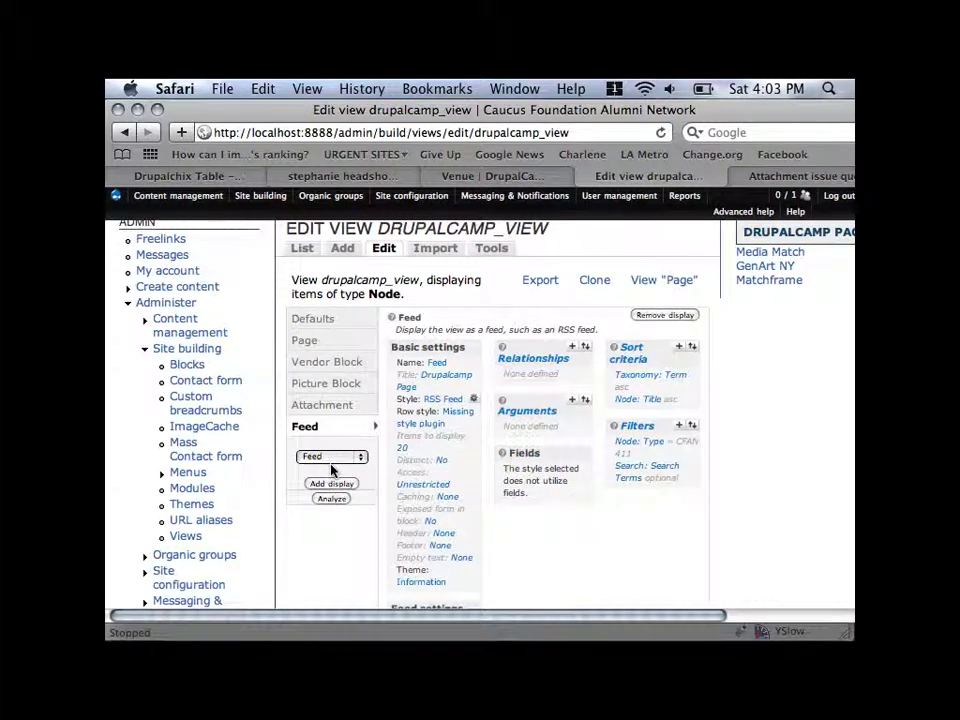
Set the Feed display's row style to Node
scroll(573, 489, down, 2)
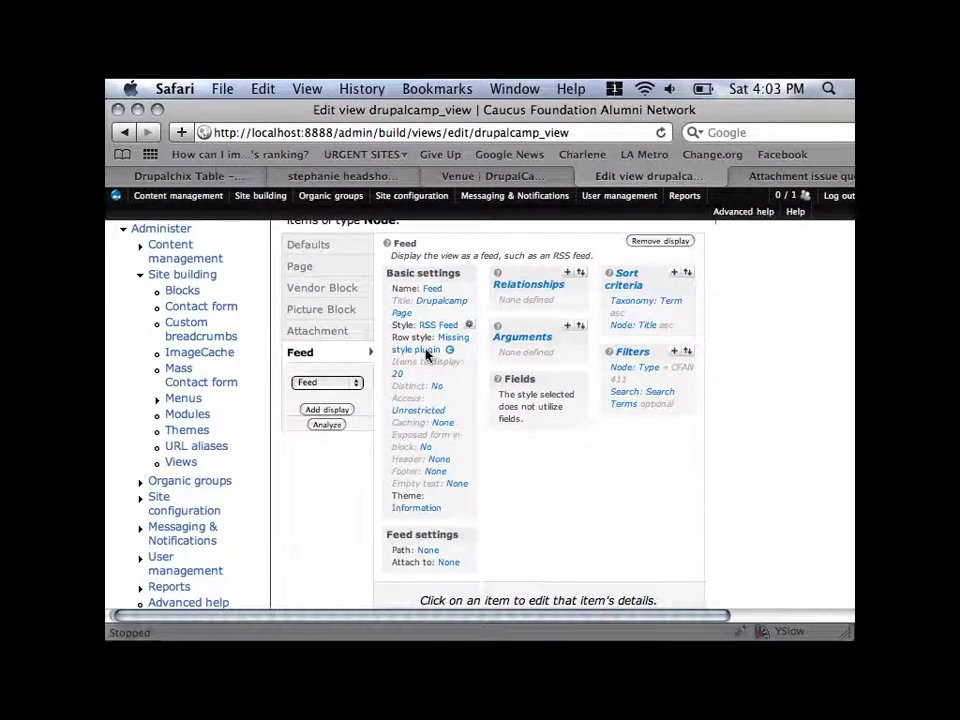
click(427, 351)
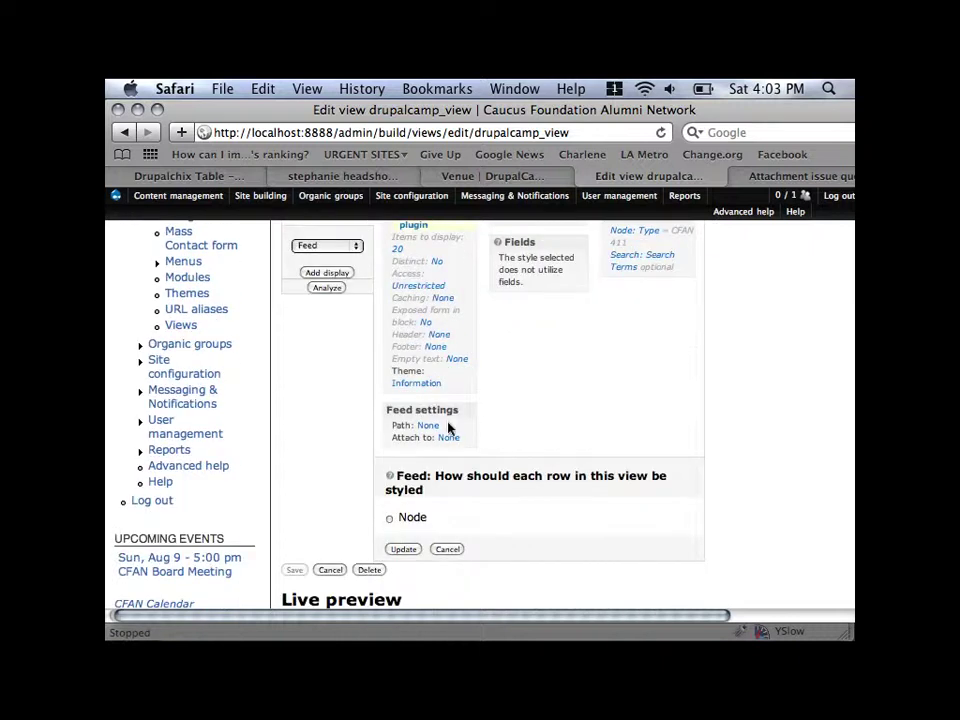
click(390, 518)
click(401, 550)
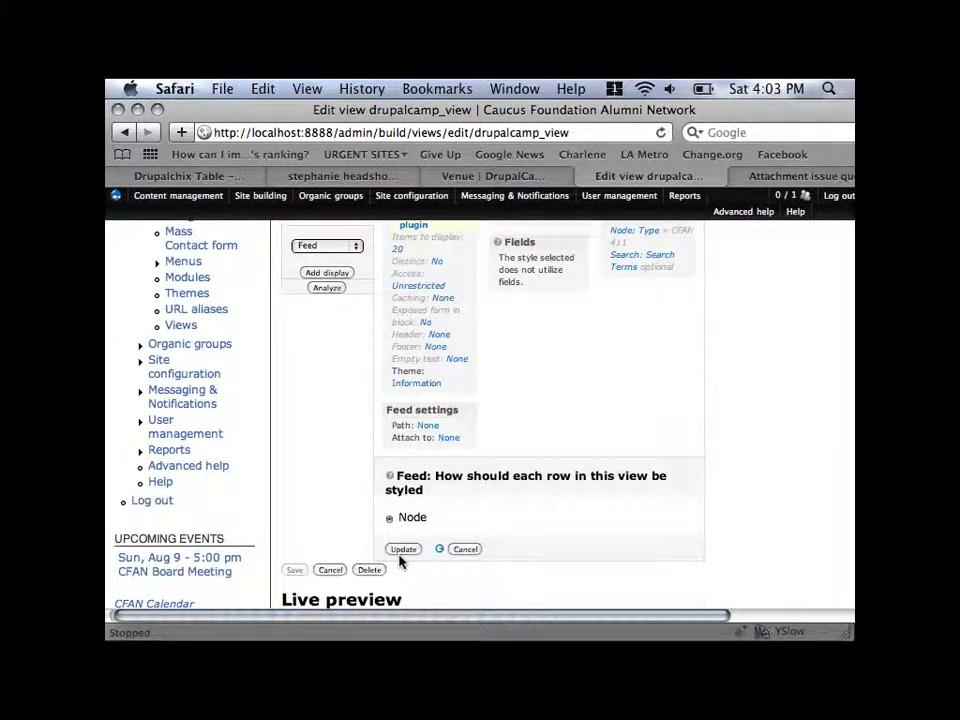
Set the Feed display's path to drupalview/rss
scroll(530, 486, up, 3)
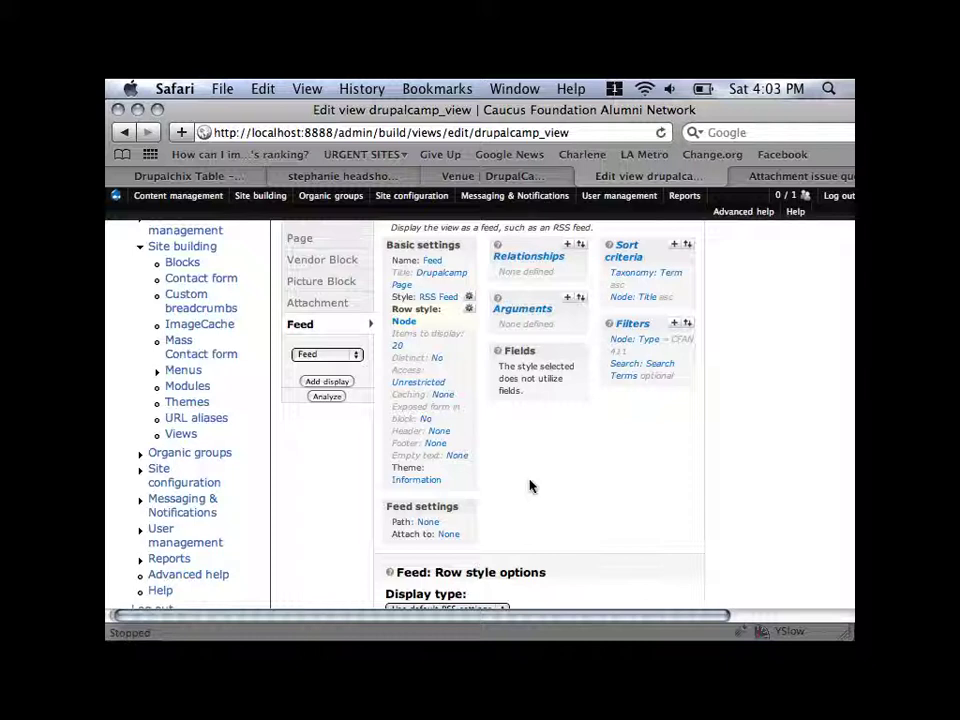
click(429, 523)
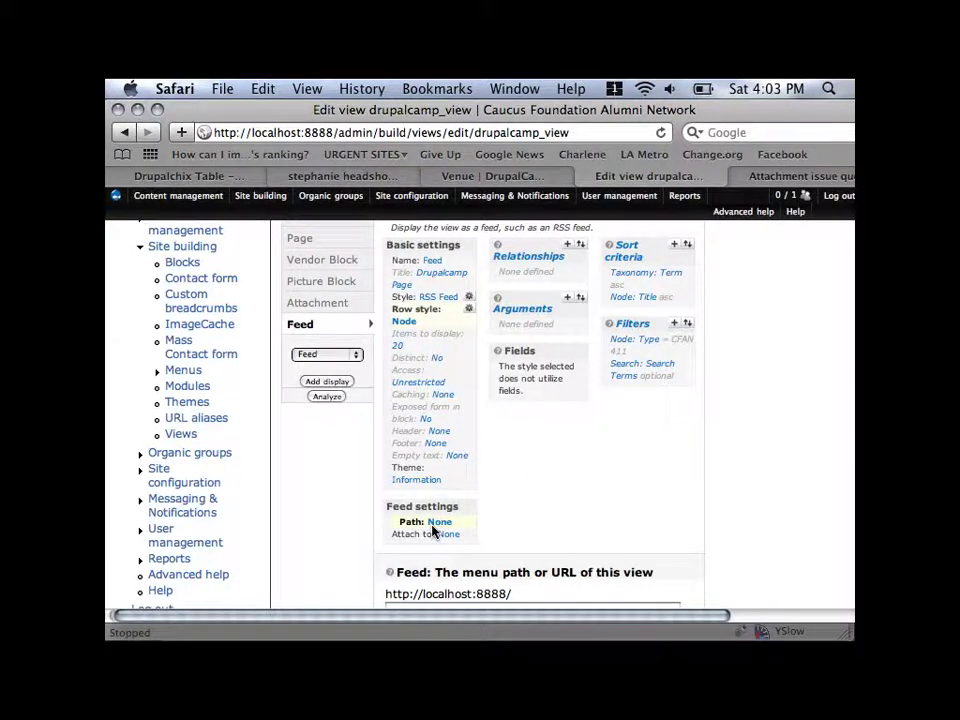
scroll(598, 525, down, 4)
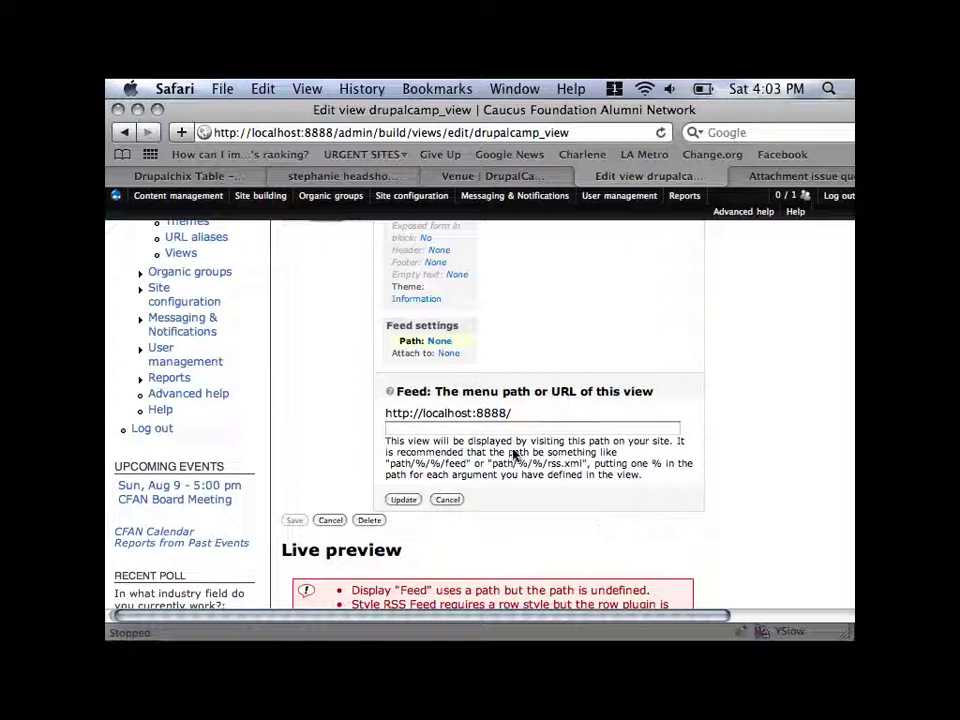
click(513, 432)
text(drupal)
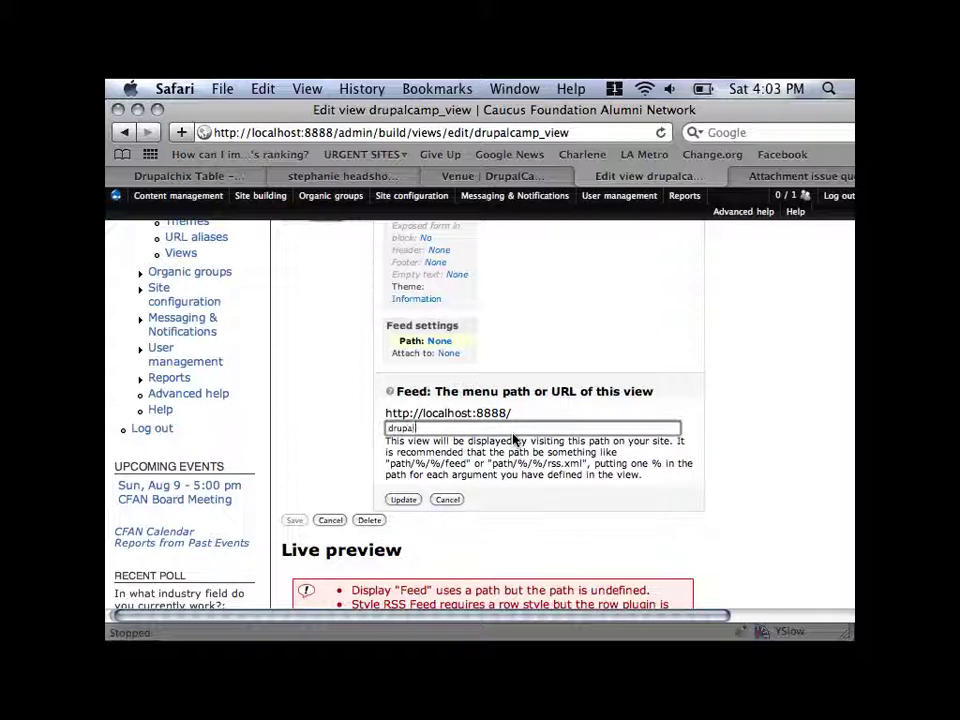
text(view/rss)
click(407, 502)
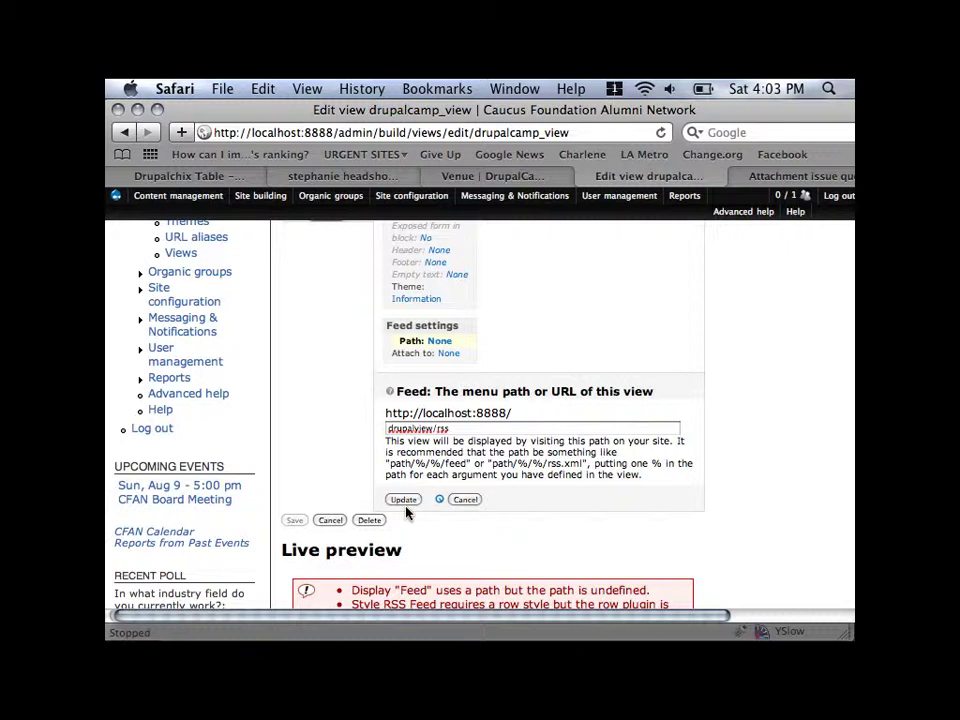
Run the live preview for the Feed display and examine the generated RSS output
scroll(410, 512, down, 5)
scroll(411, 514, up, 7)
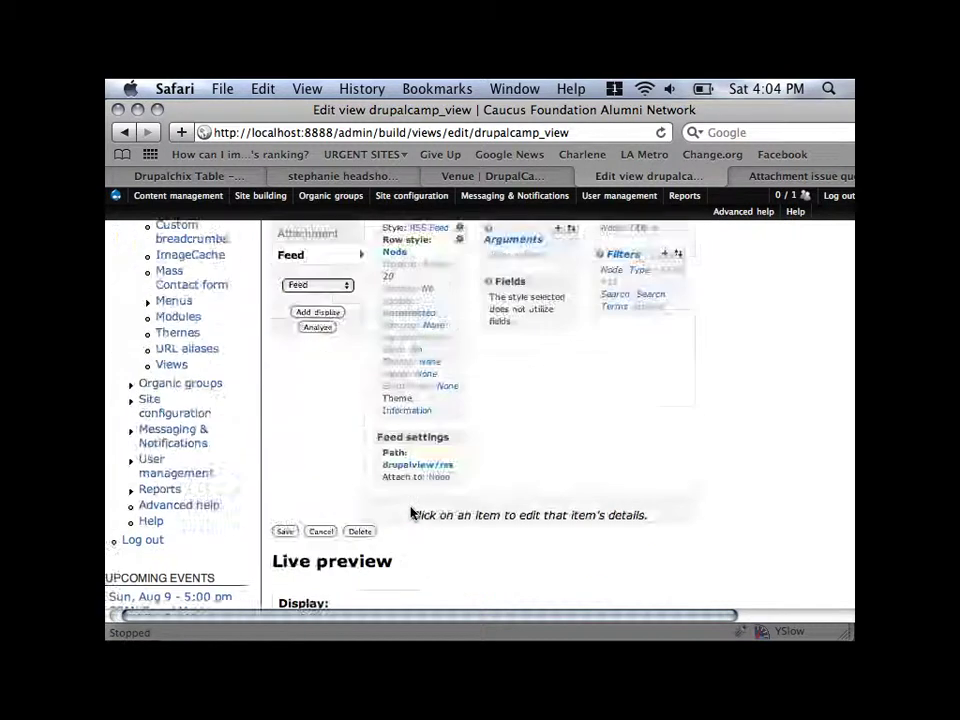
scroll(413, 514, down, 5)
click(302, 352)
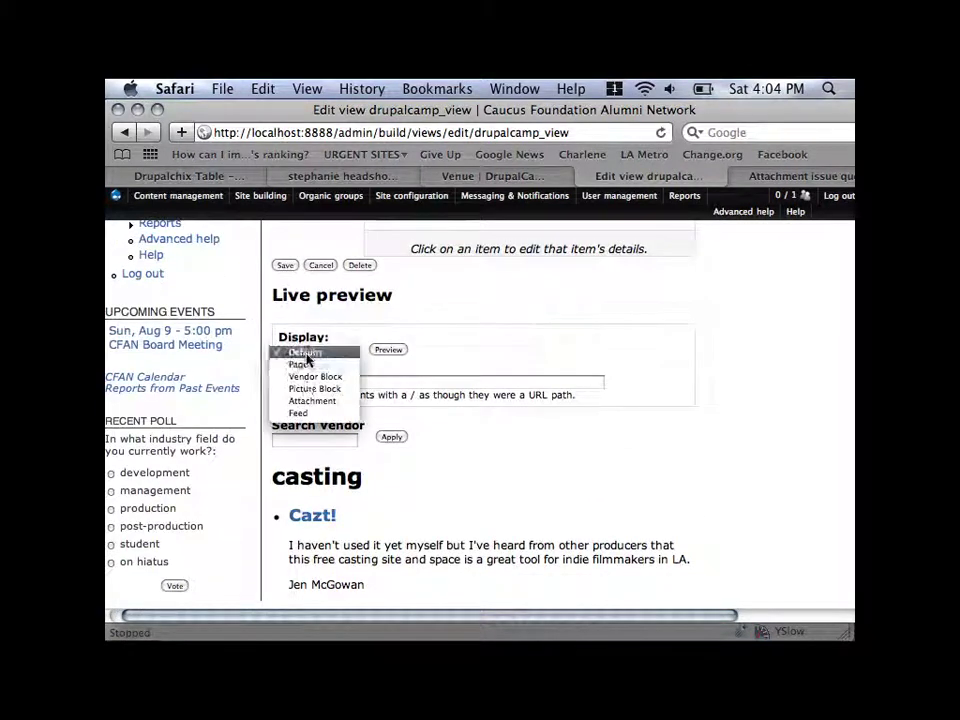
click(305, 414)
click(388, 351)
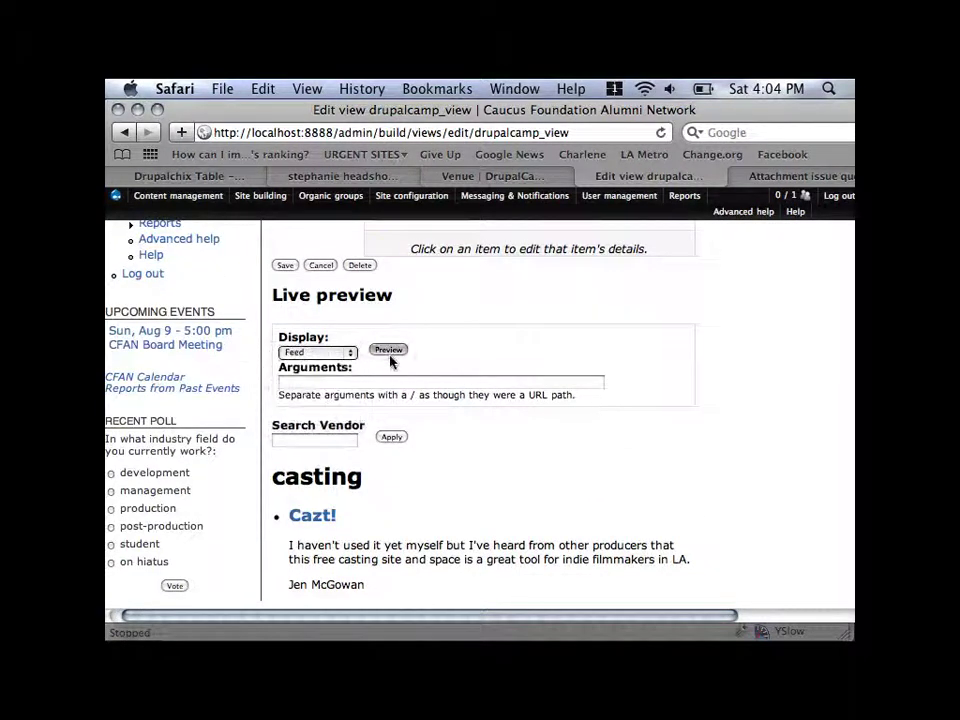
scroll(495, 397, down, 15)
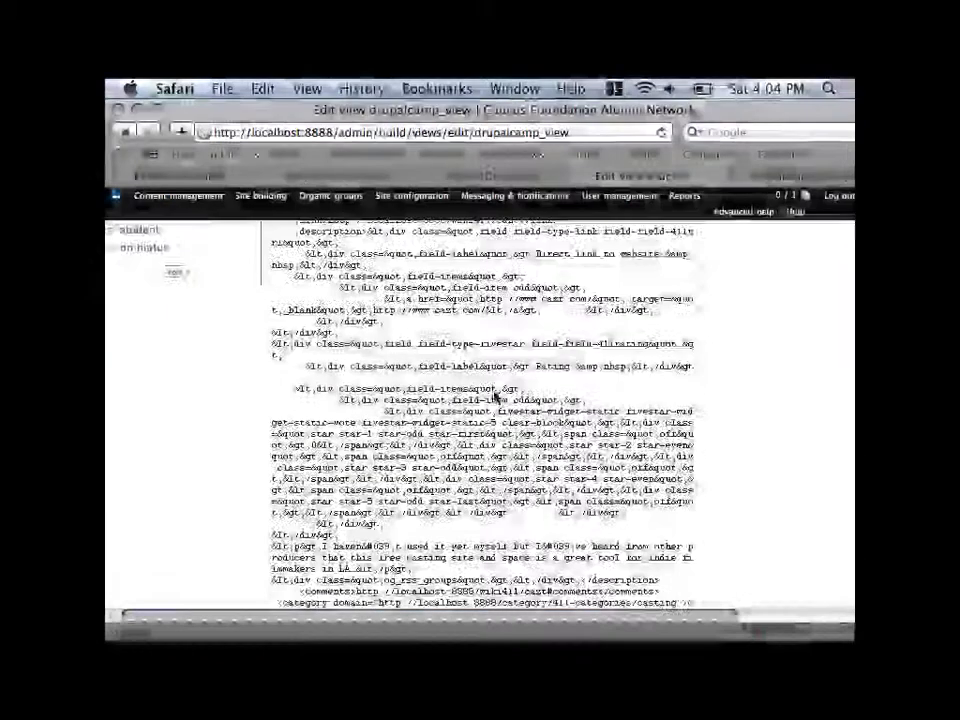
scroll(495, 397, down, 5)
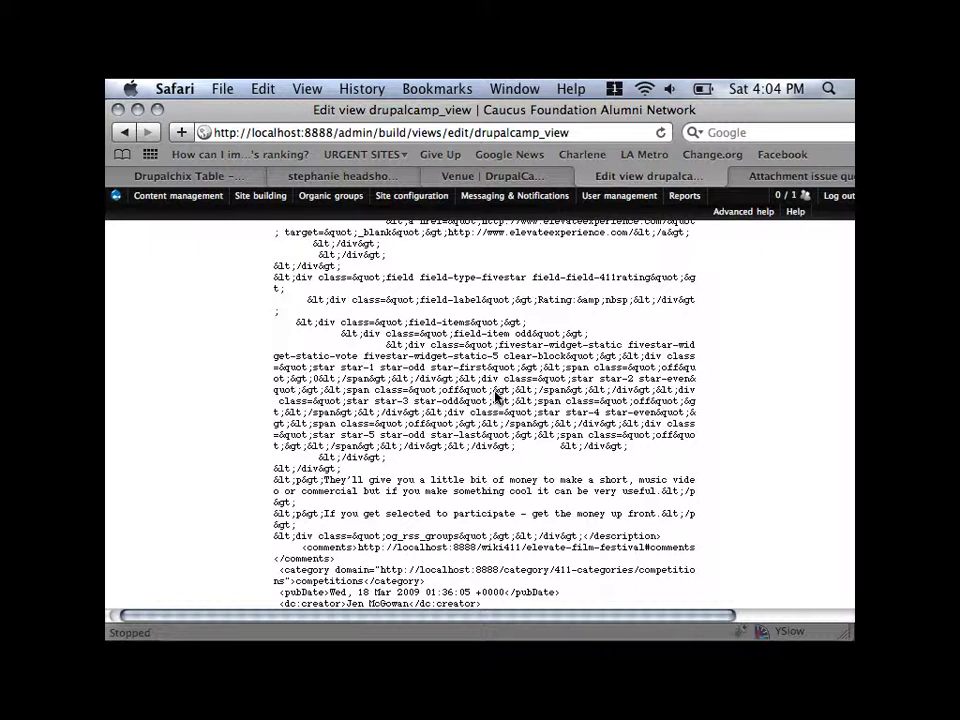
scroll(495, 396, up, 20)
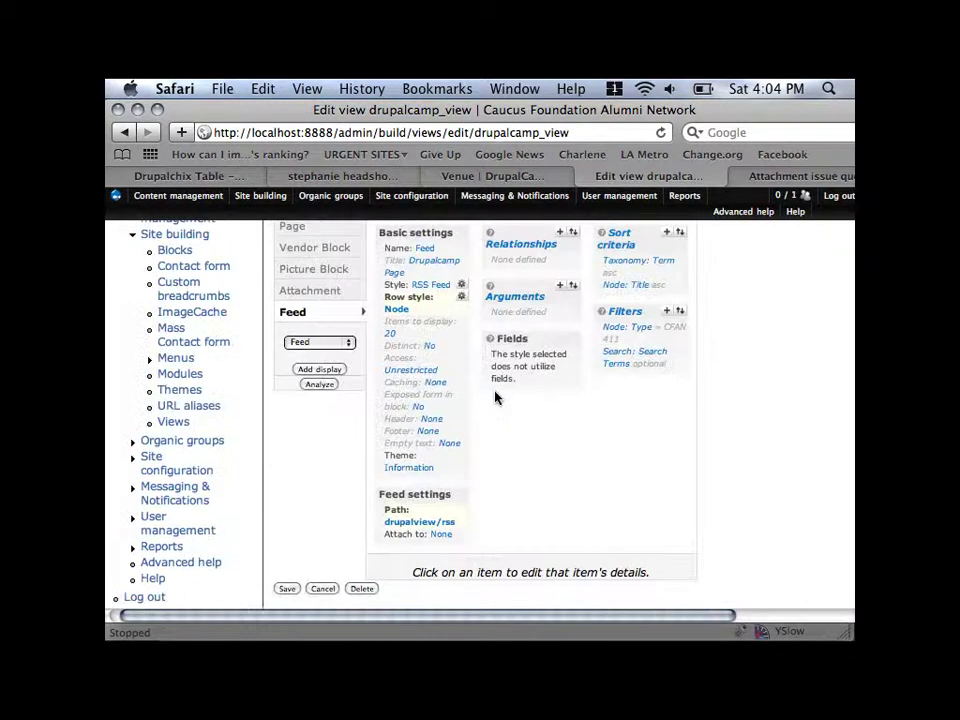
scroll(584, 452, down, 10)
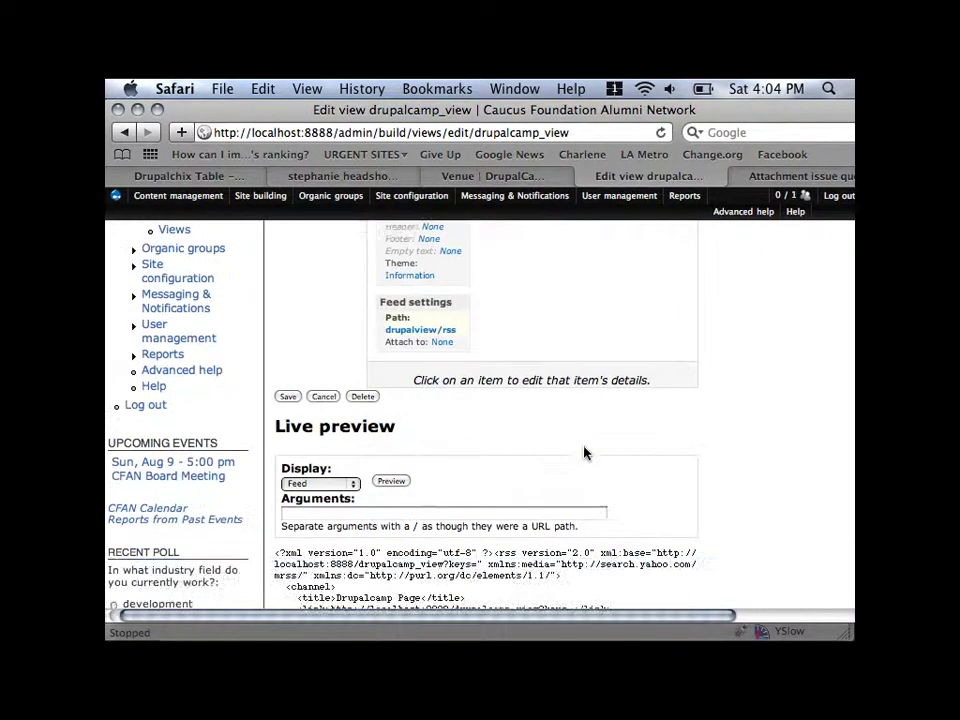
scroll(584, 452, up, 4)
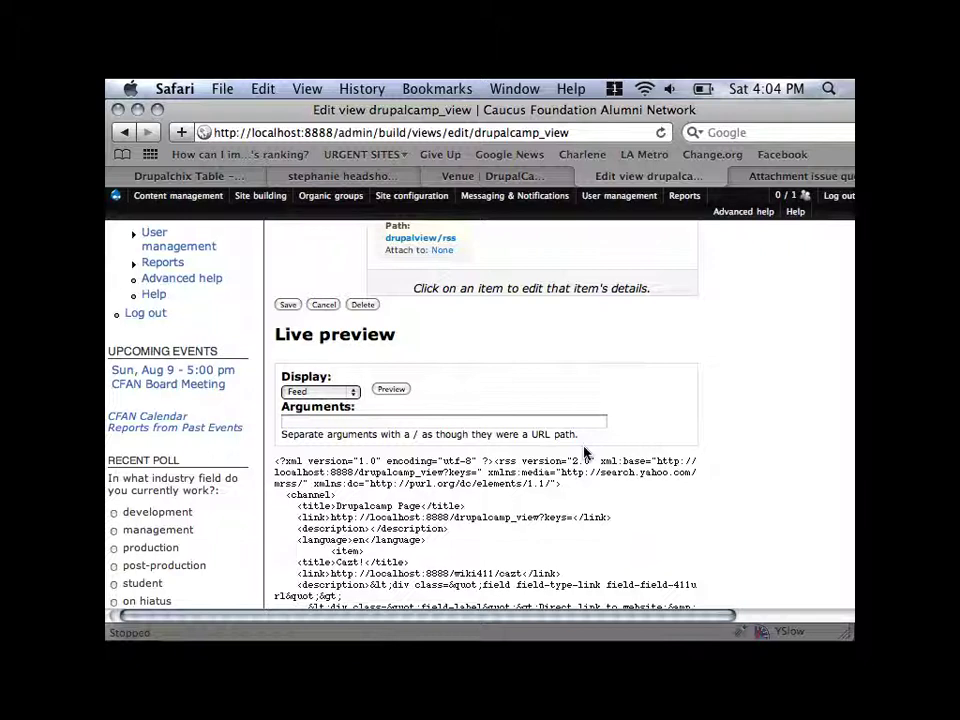
Attach the Feed display to the Page display and save the view
scroll(584, 421, up, 2)
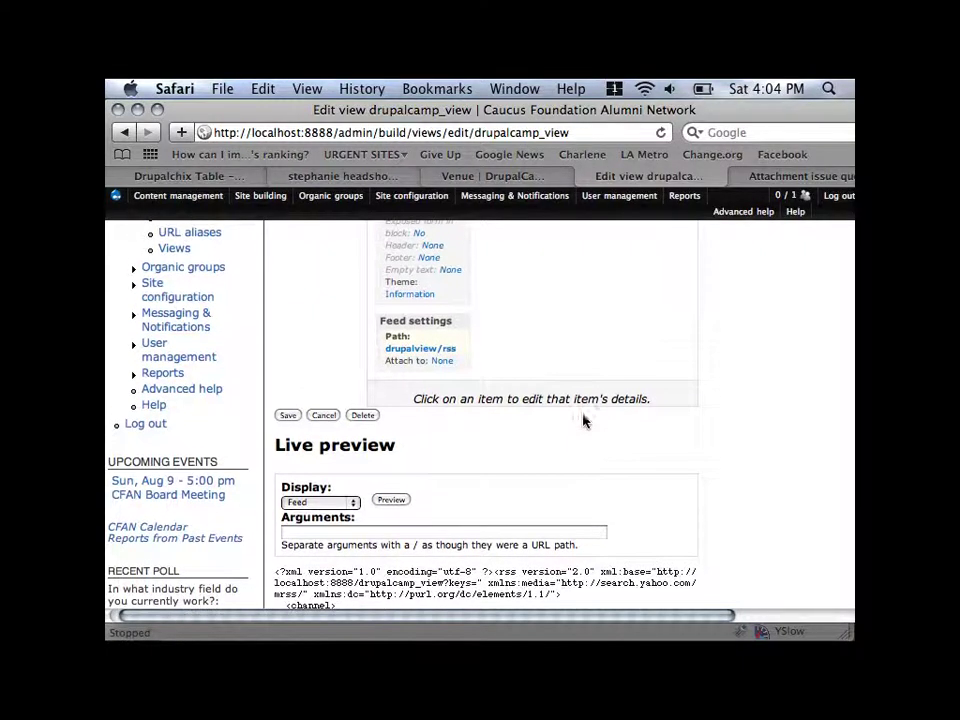
click(442, 361)
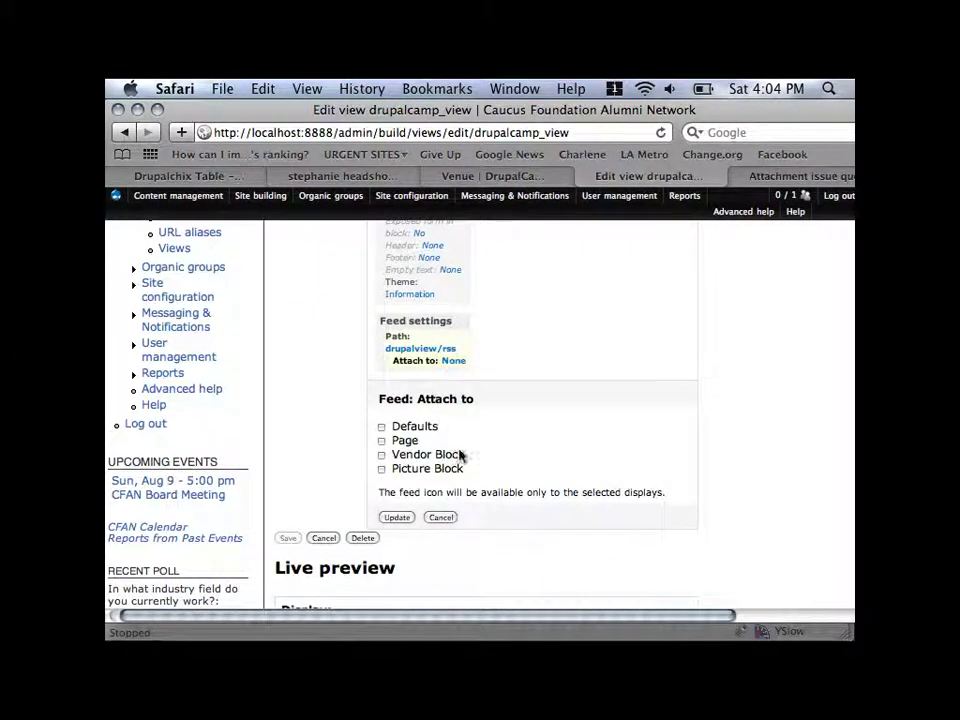
click(382, 441)
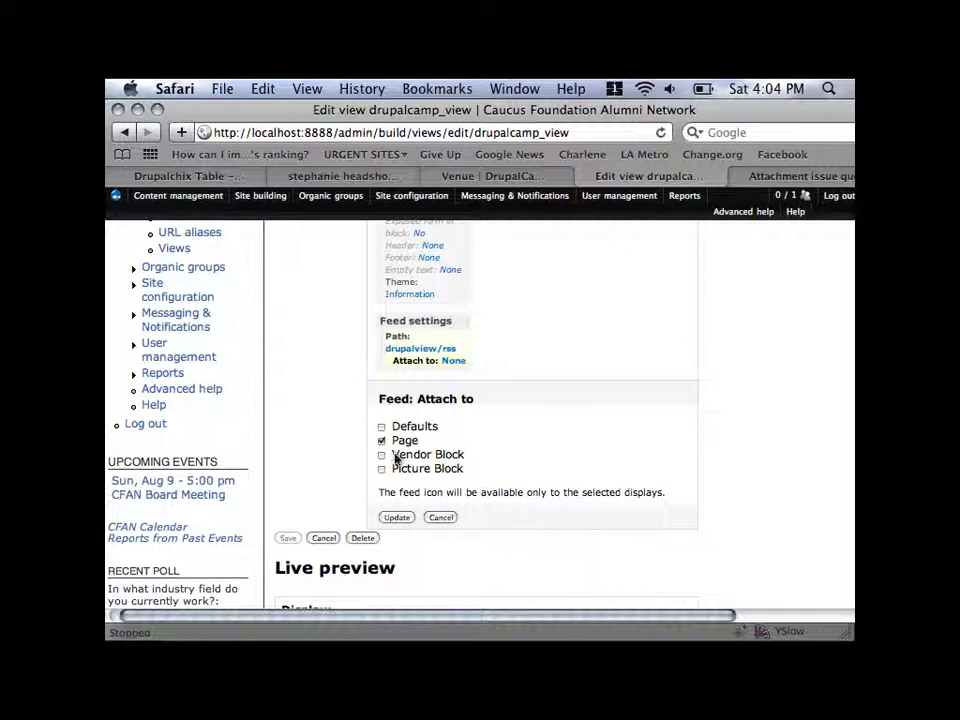
click(398, 518)
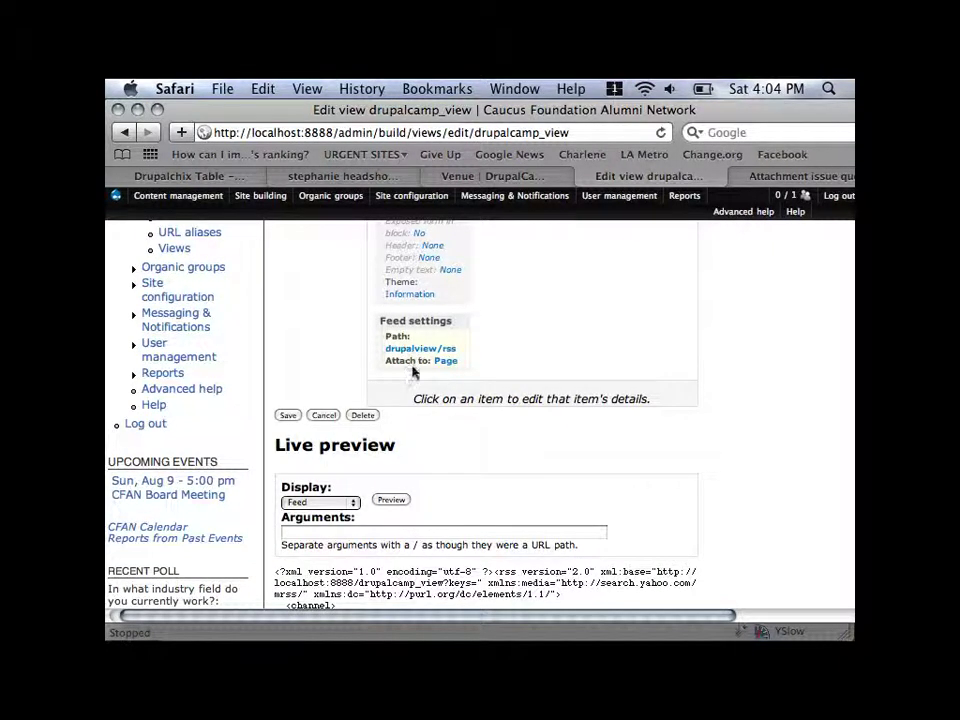
scroll(484, 405, up, 5)
scroll(484, 405, down, 5)
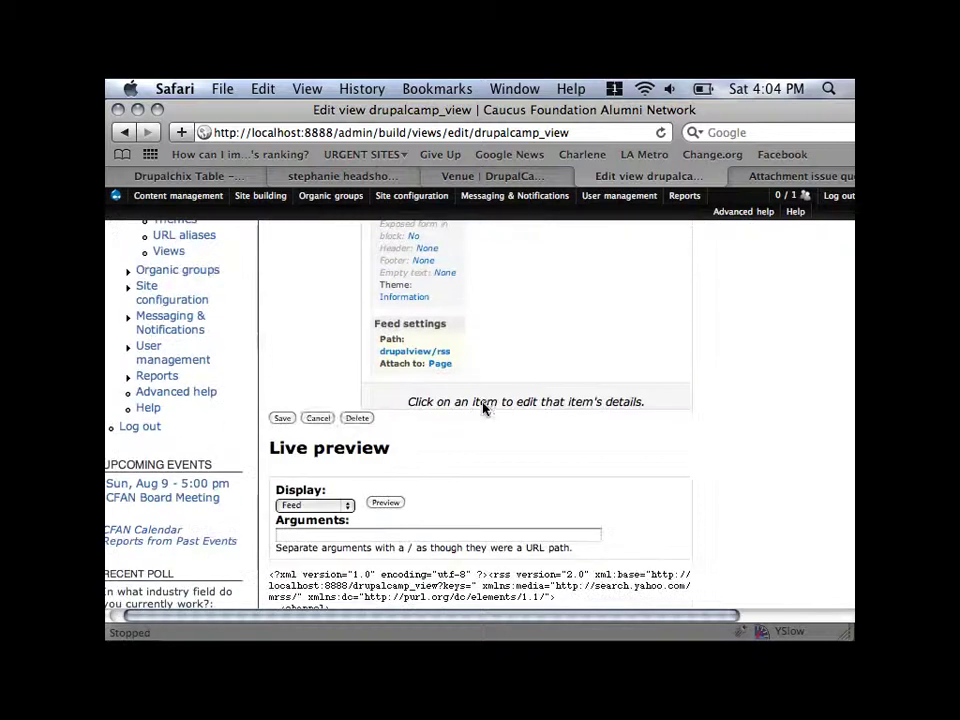
click(282, 419)
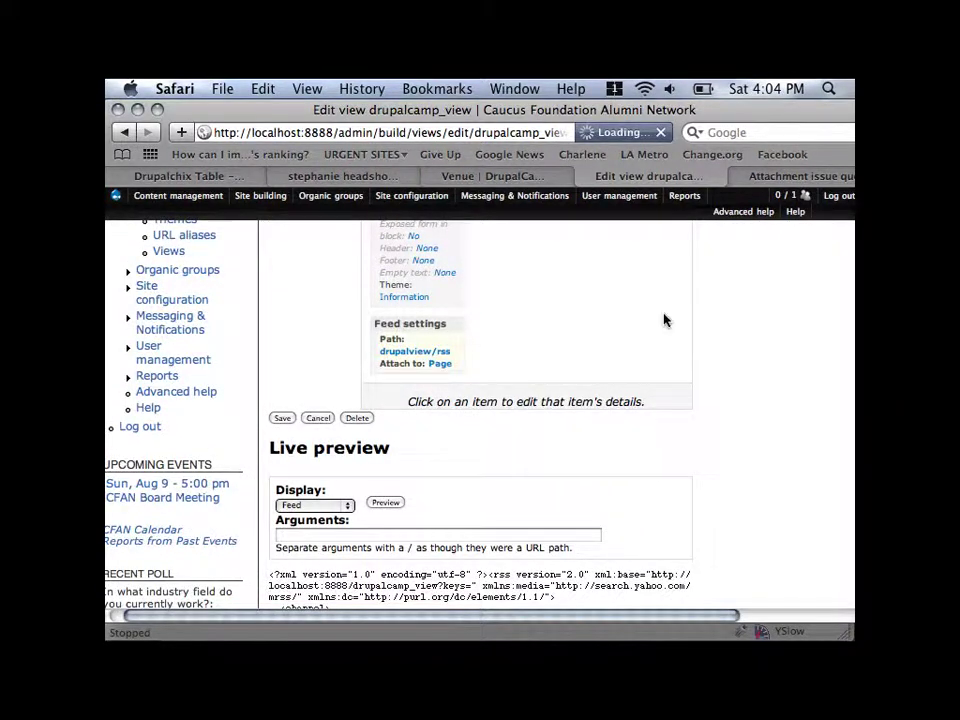
Load localhost:8888/drupalcamp_view in place of the drupal.org issue and check the end of the listing for the feed icon
click(789, 176)
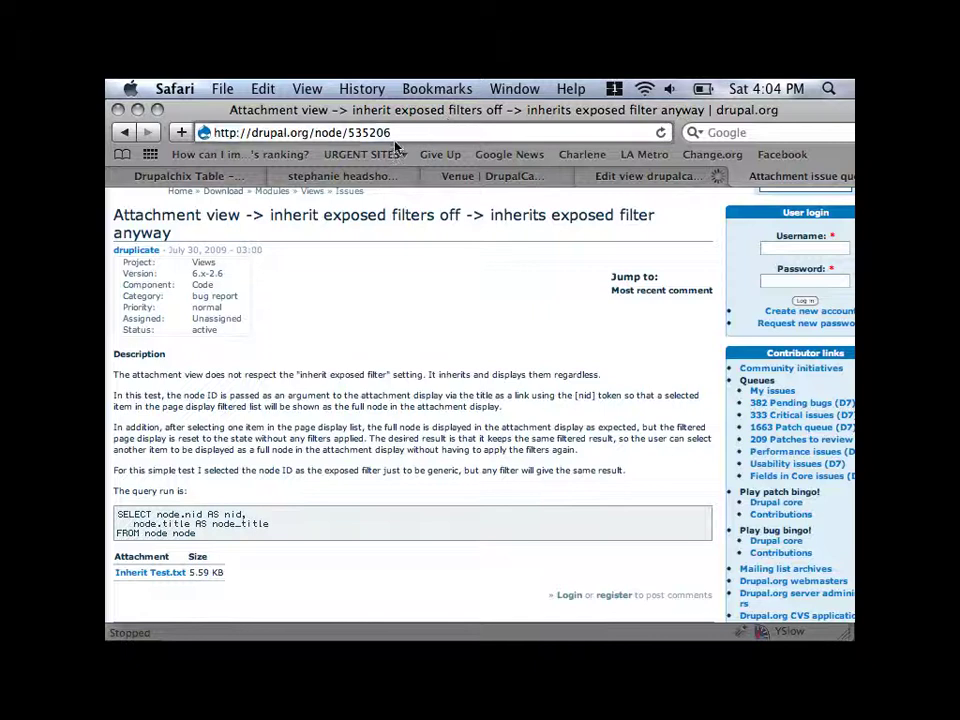
click(330, 132)
text(localhost:8888/vi)
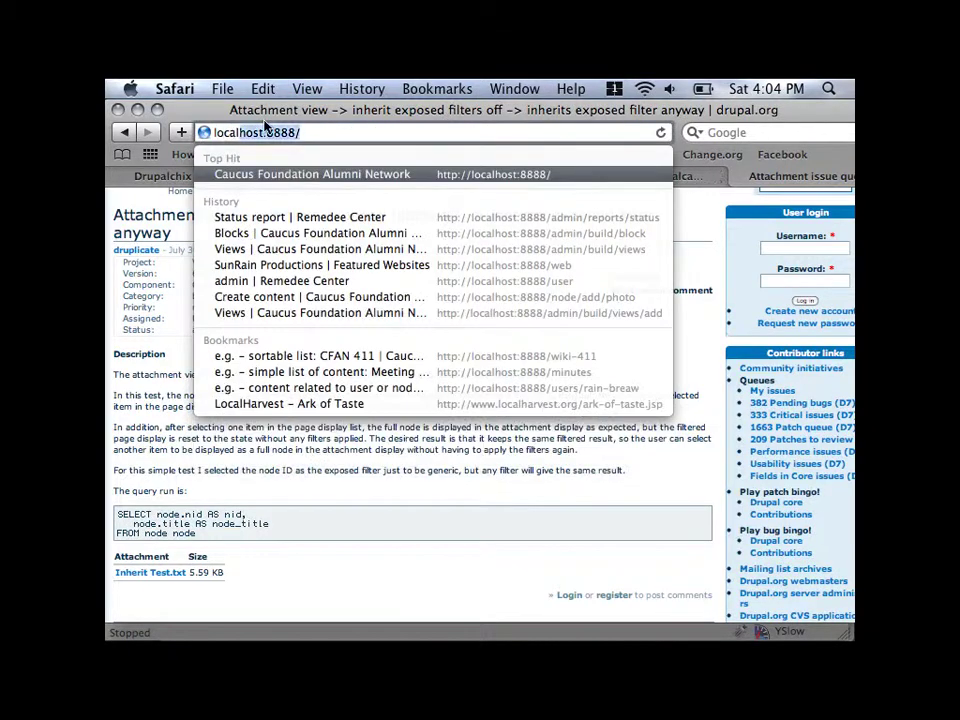
key(BackSpace)
text(drup)
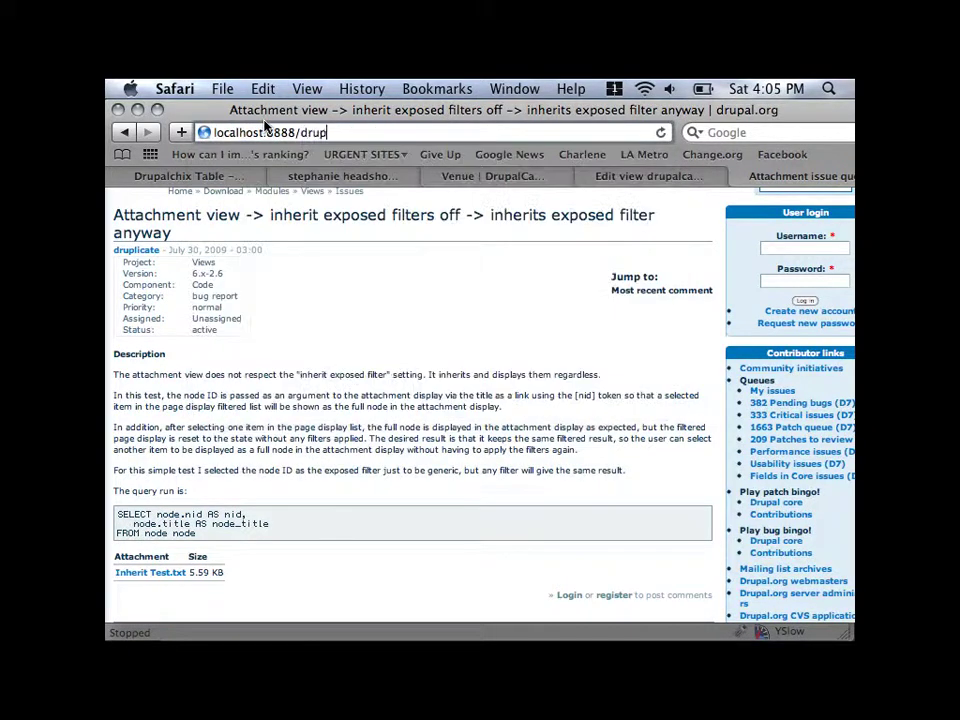
text(alcamp_view)
key(Return)
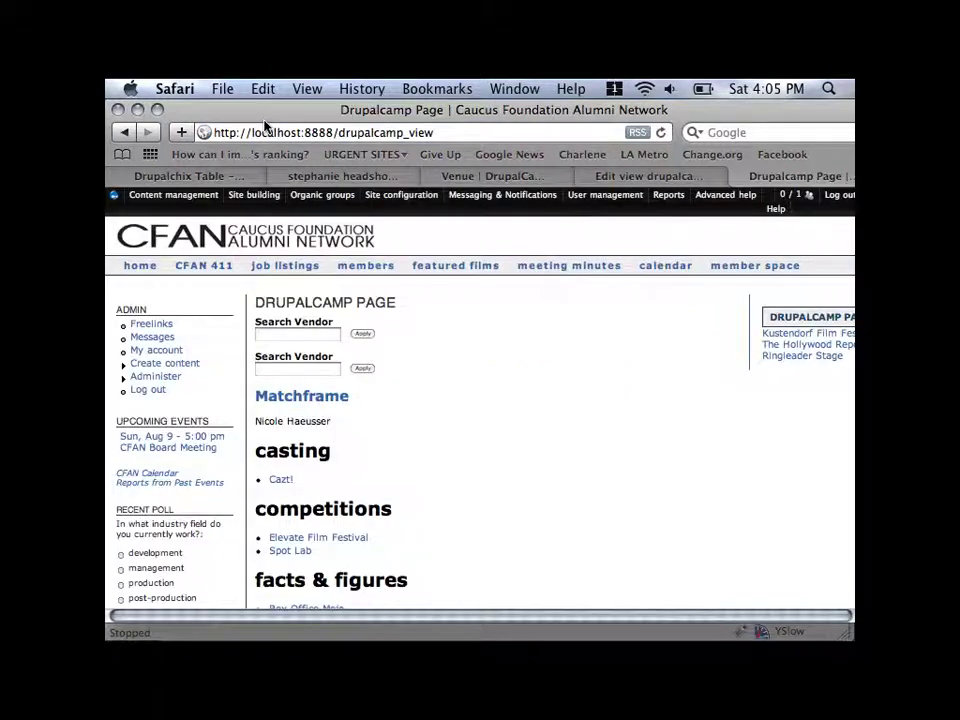
scroll(502, 482, down, 10)
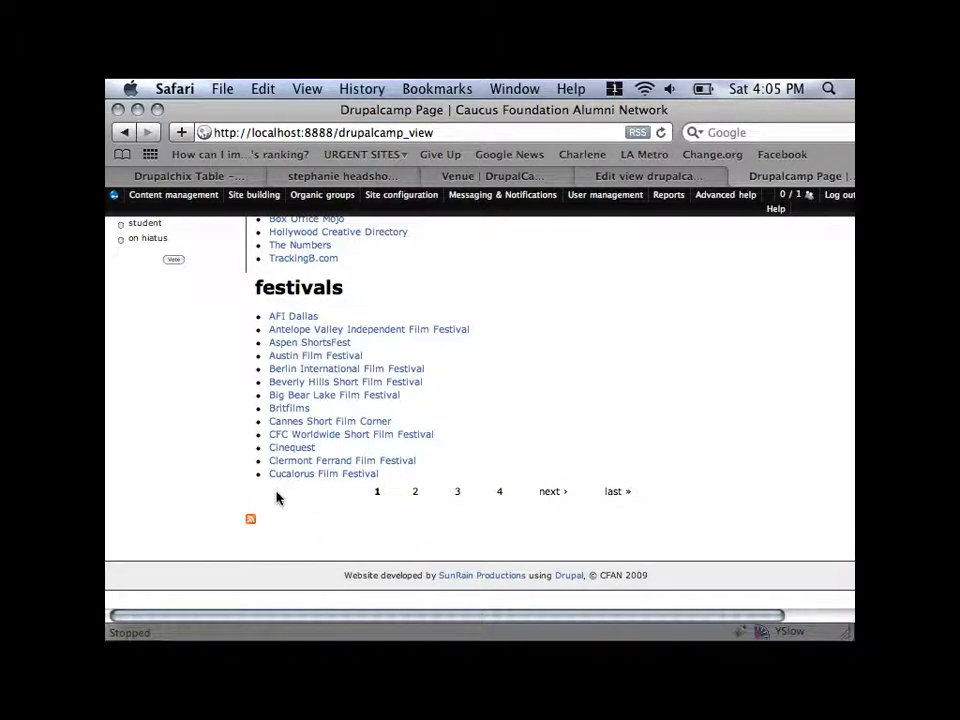
Switch from Safari to Firefox
key(super+Tab)
key(super+Tab)
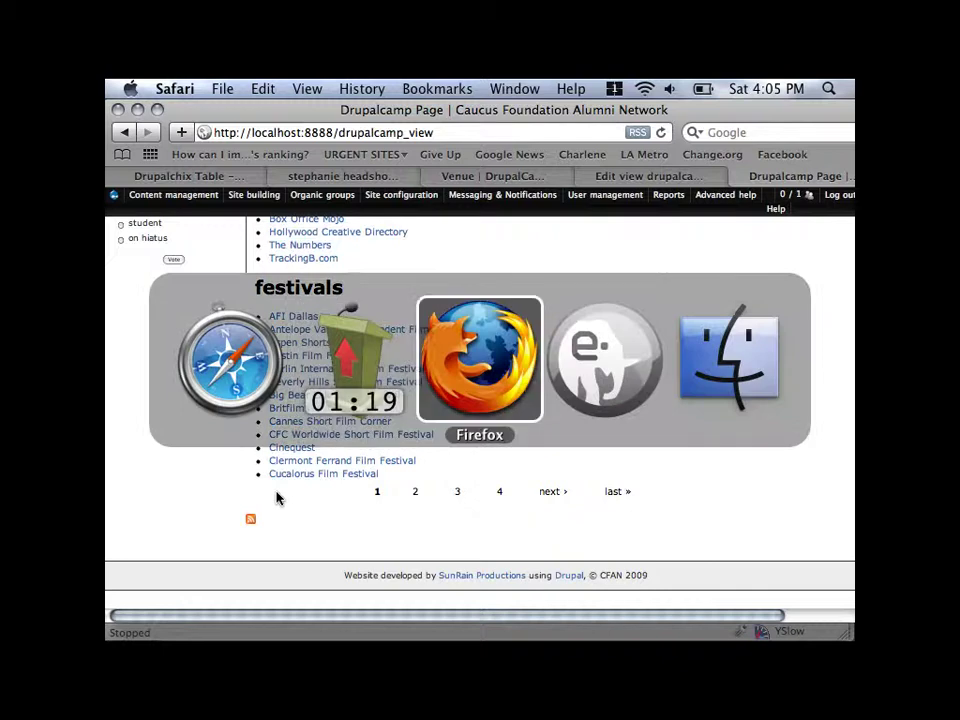